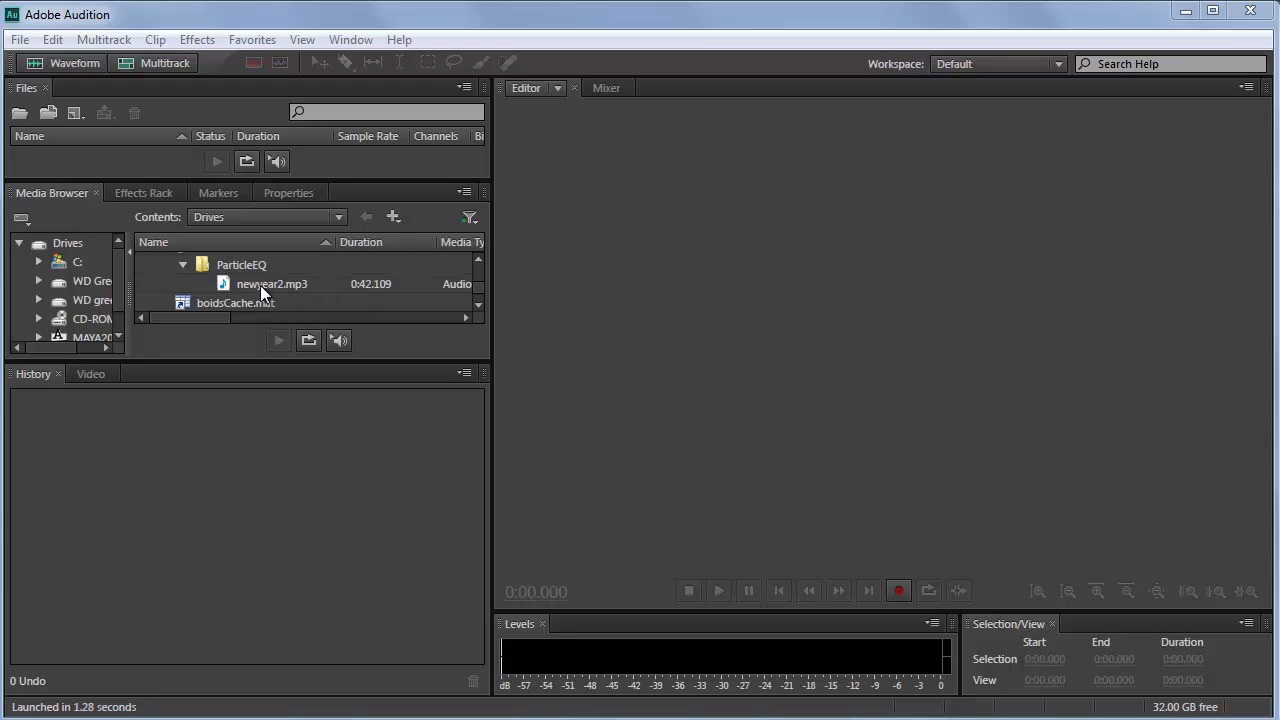
Step: Open newyear2.mp3 from the ParticleEQ folder in the waveform editor and play roughly its first ten seconds
{"action": "left_click_drag", "start_coordinate": [257, 285], "coordinate": [795, 340]}
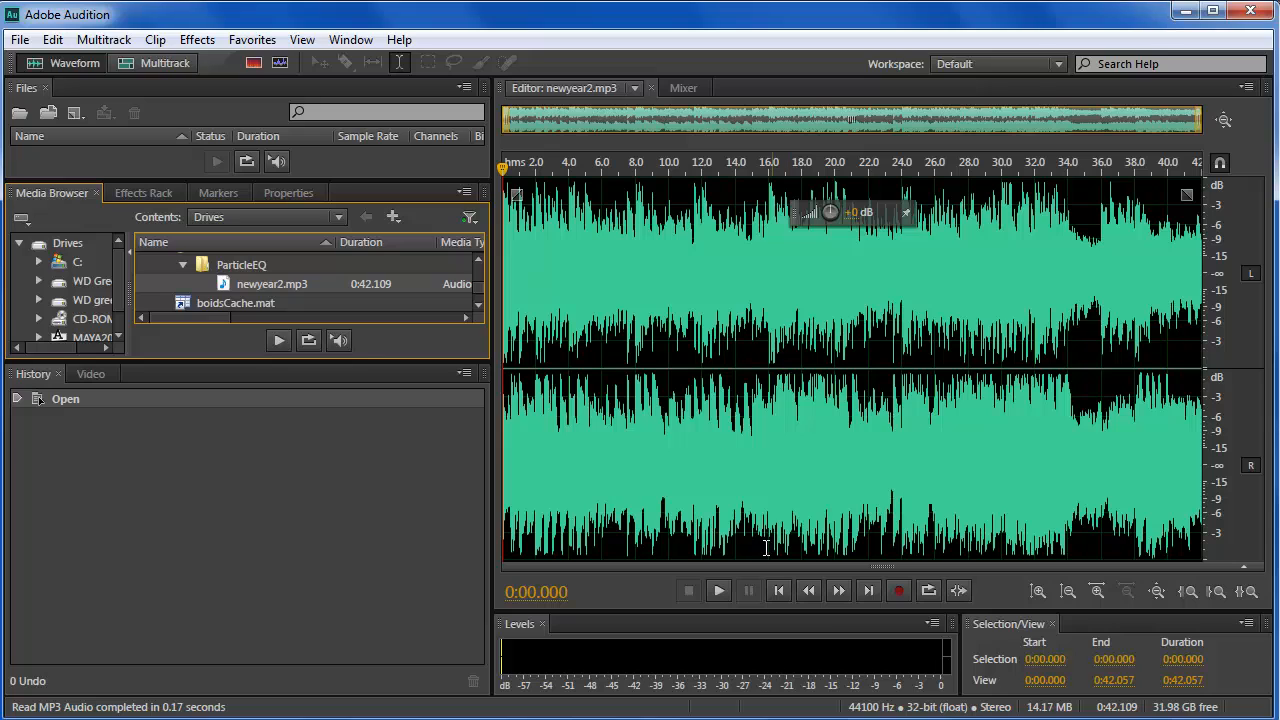
{"action": "left_click", "coordinate": [720, 591]}
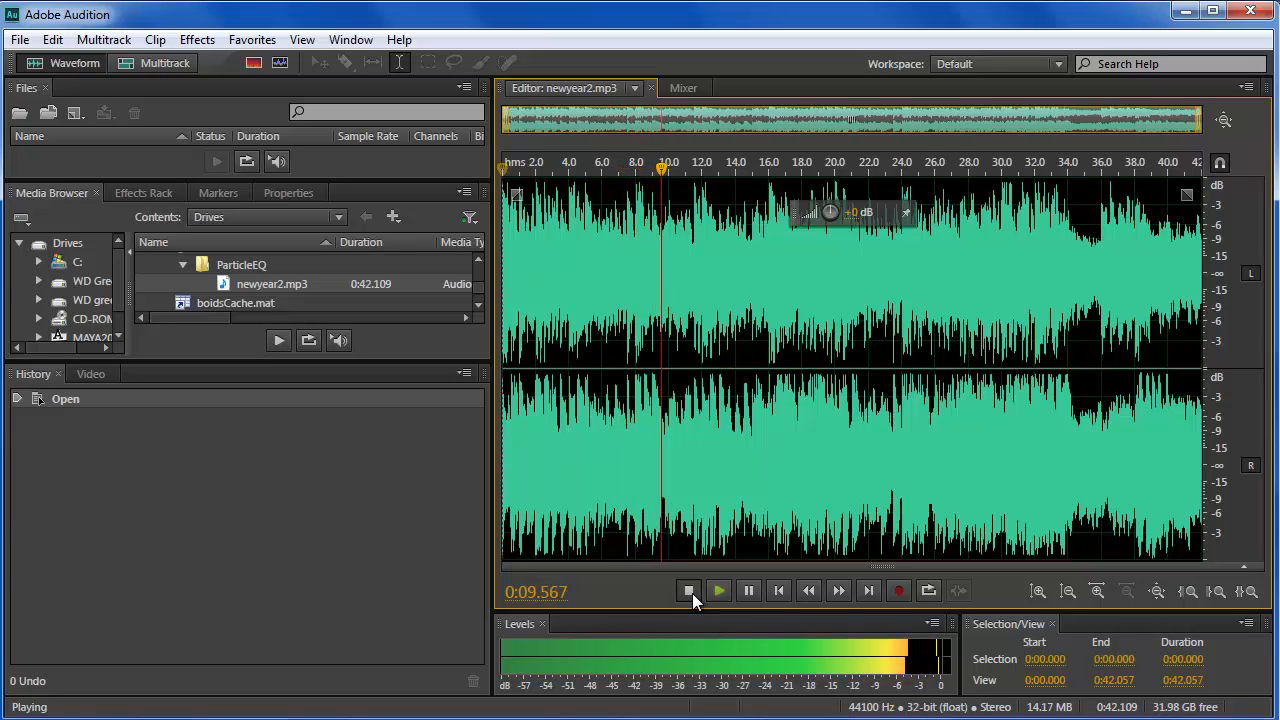
{"action": "left_click", "coordinate": [690, 591]}
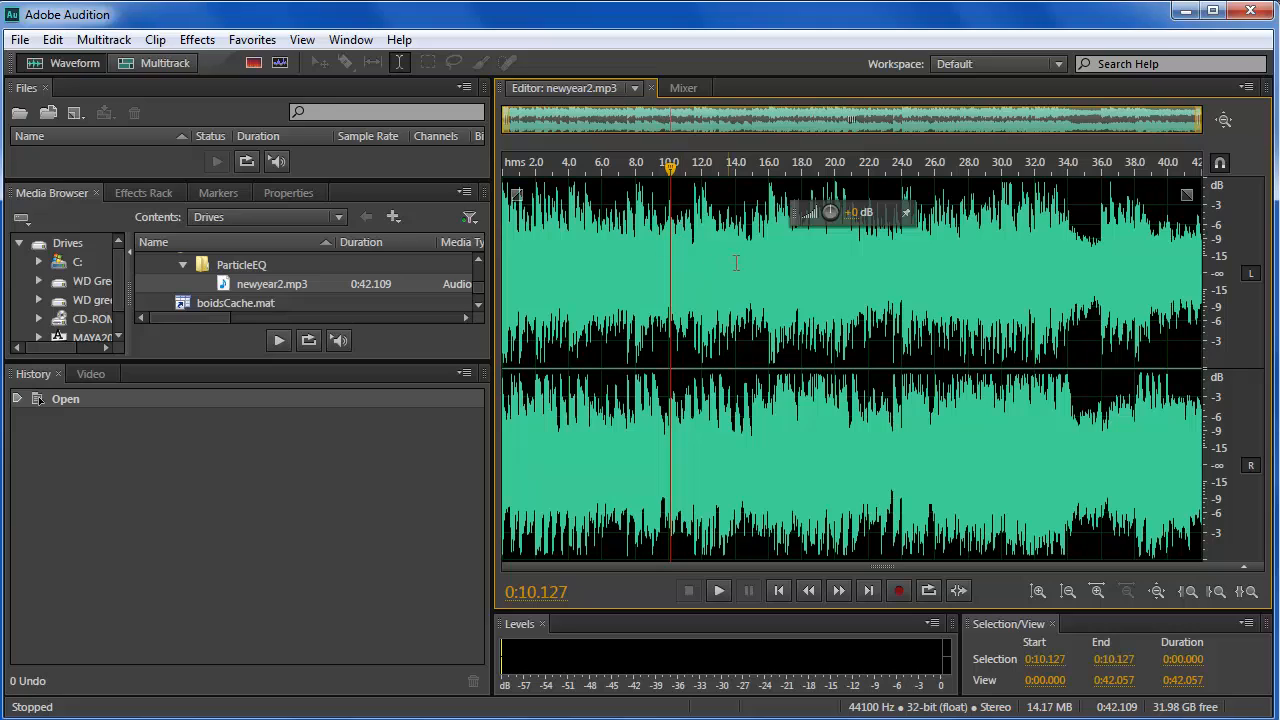
Step: Open the Graphic Equalizer (10 Bands) effect, choose the (Default) preset and set the range to 120 dB
{"action": "left_click", "coordinate": [198, 45]}
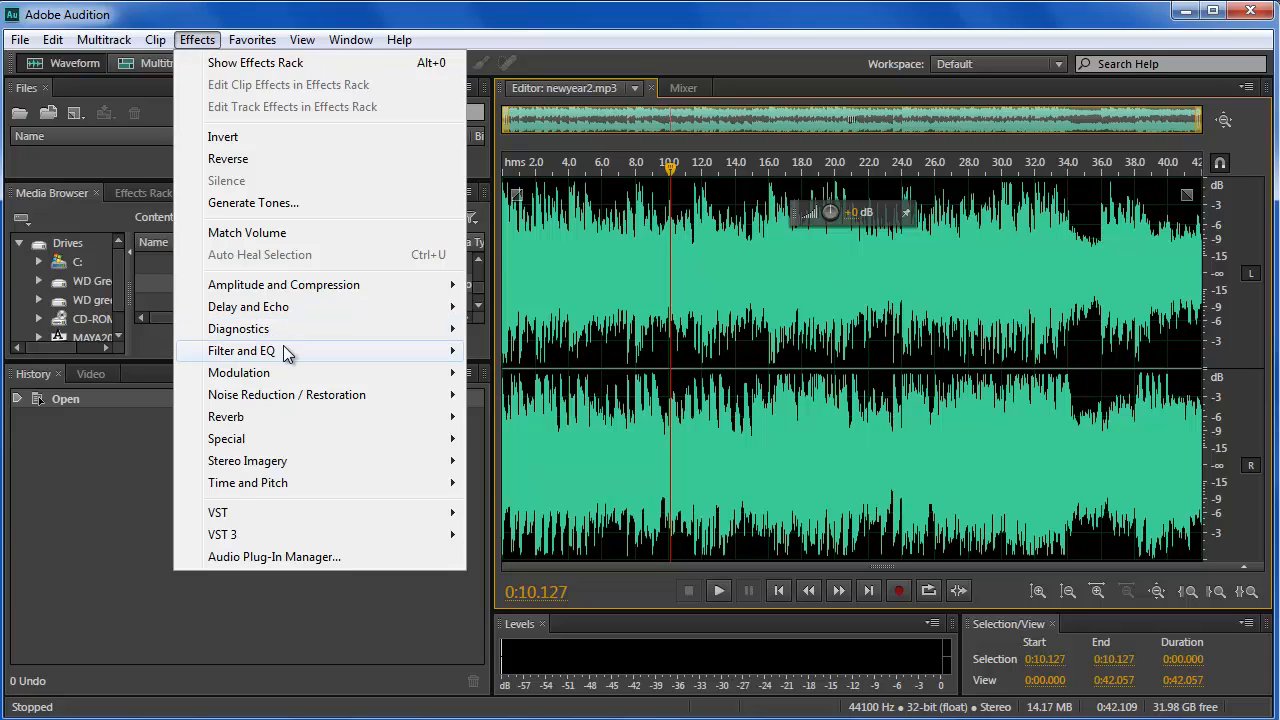
{"action": "mouse_move", "coordinate": [284, 351]}
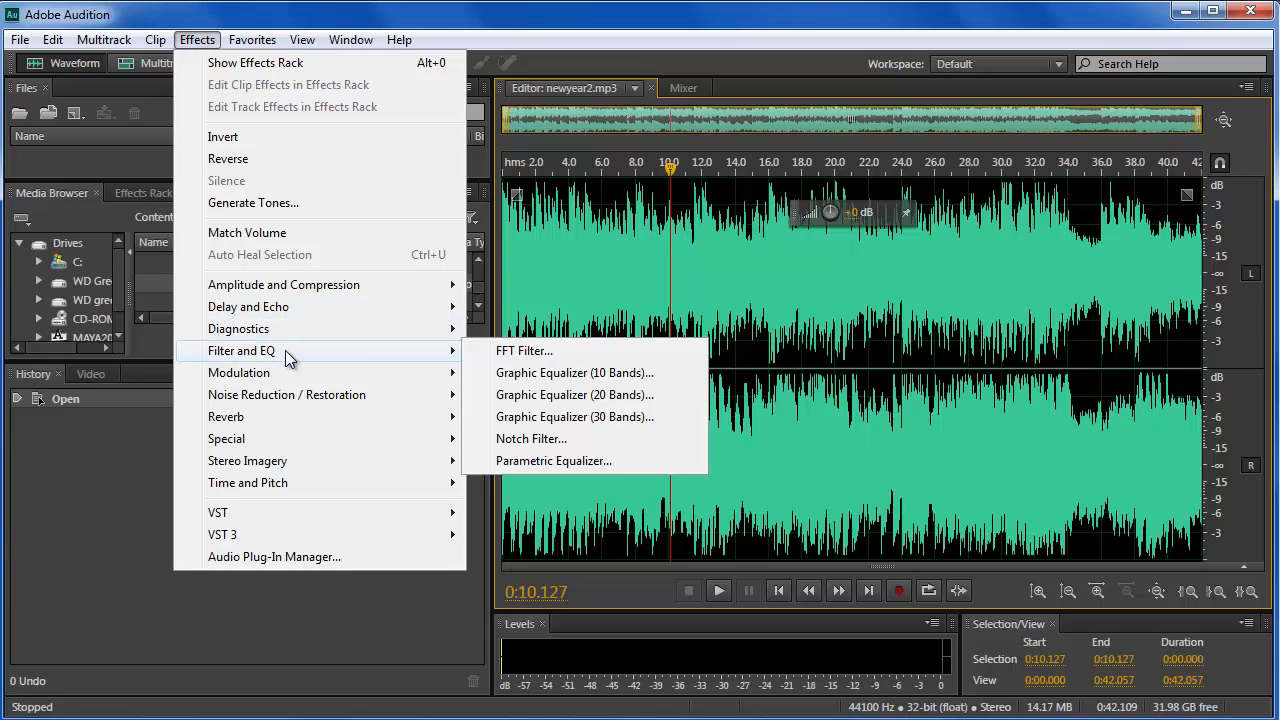
{"action": "left_click", "coordinate": [599, 381]}
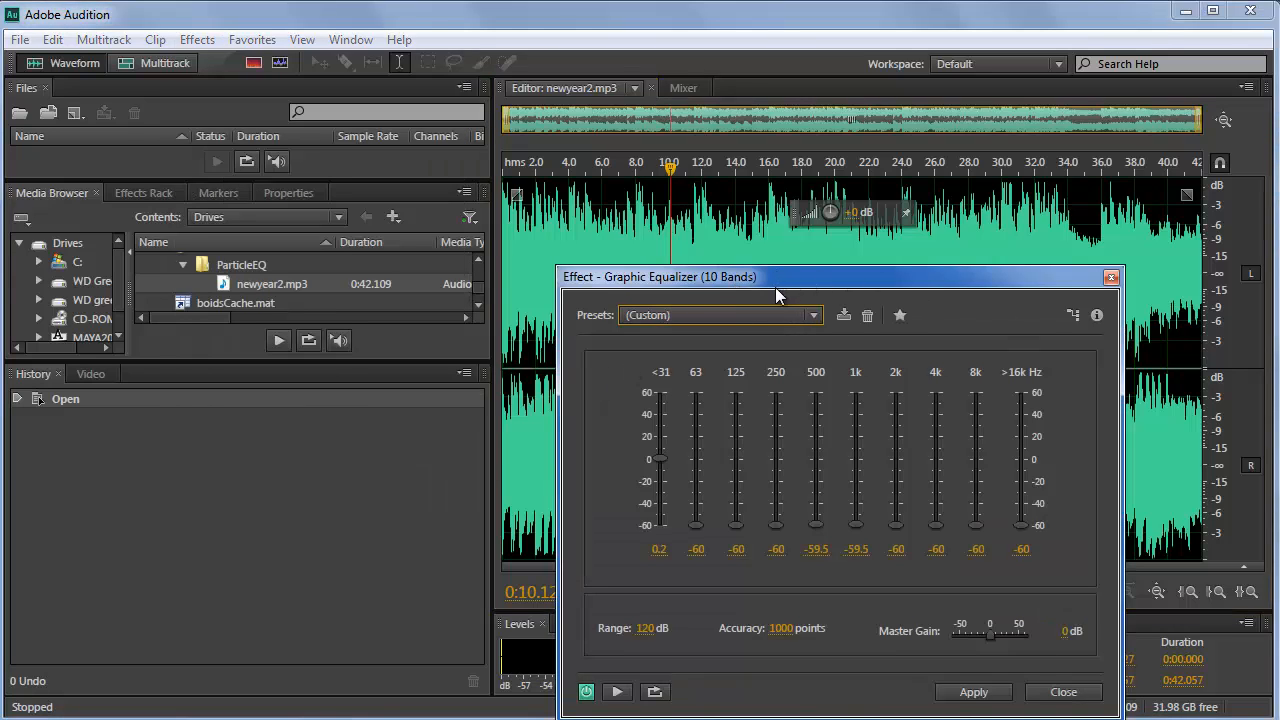
{"action": "left_click_drag", "start_coordinate": [775, 287], "coordinate": [688, 222]}
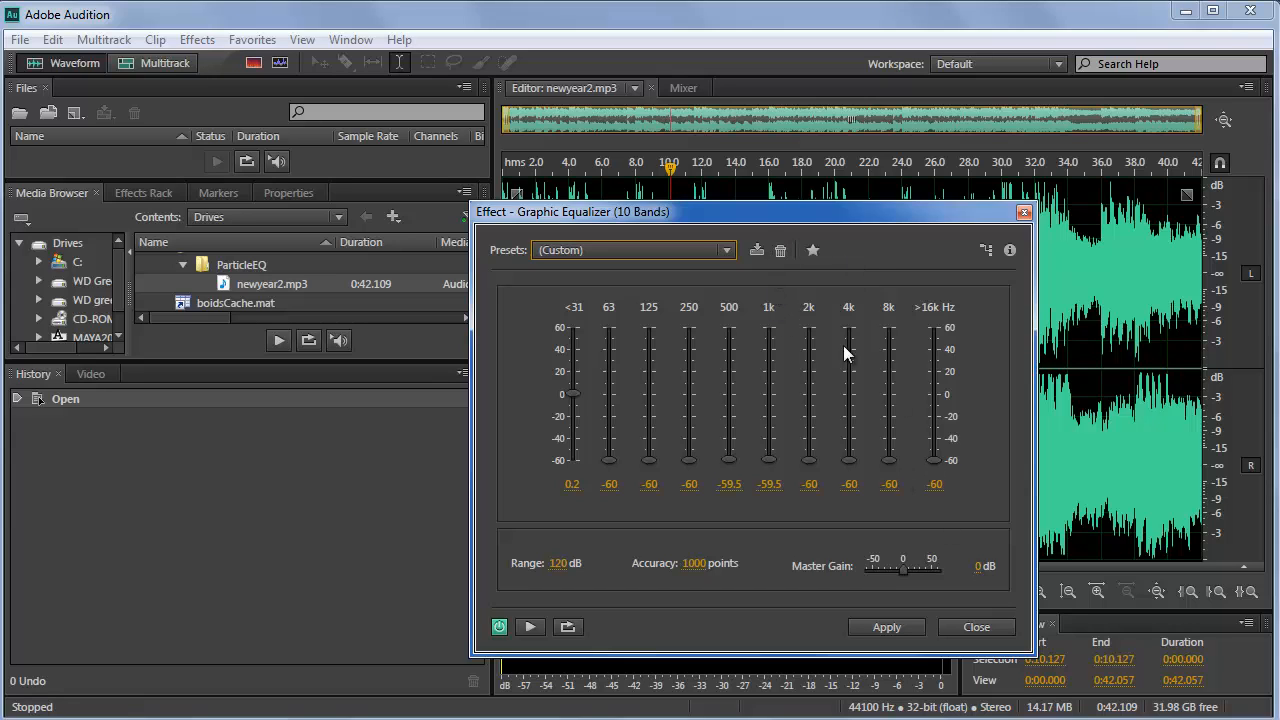
{"action": "left_click", "coordinate": [725, 250]}
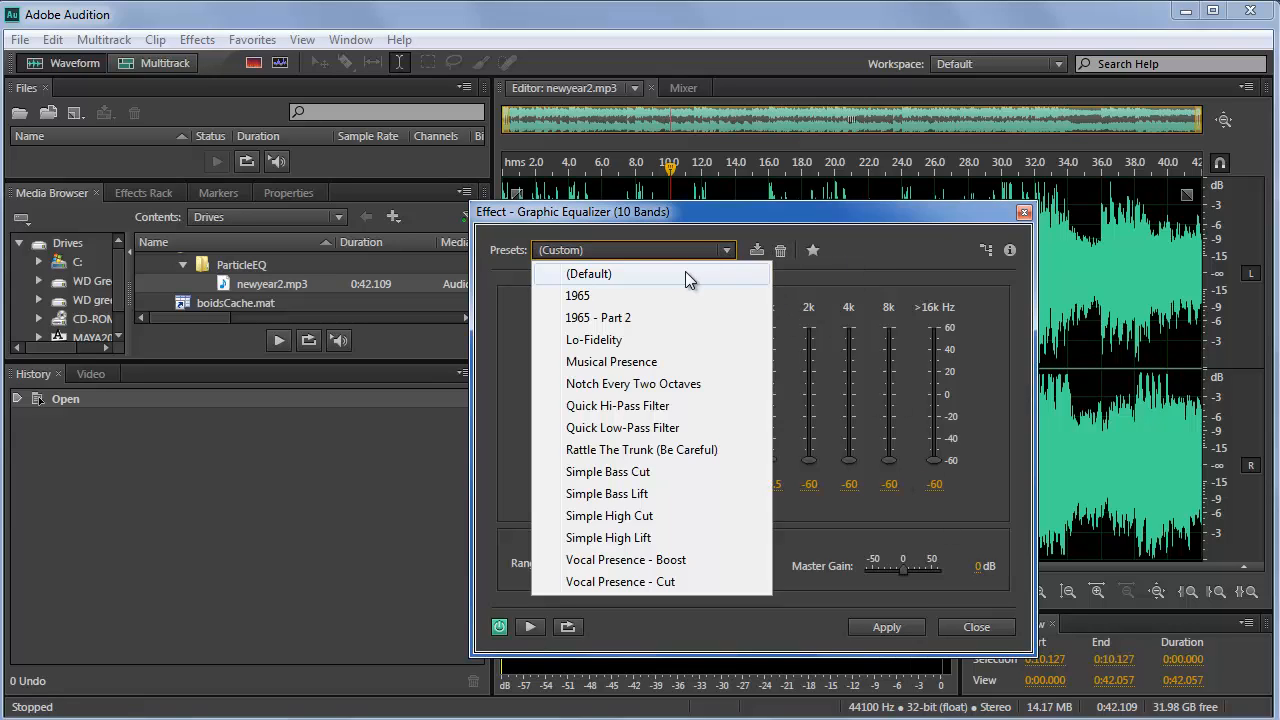
{"action": "left_click", "coordinate": [685, 271]}
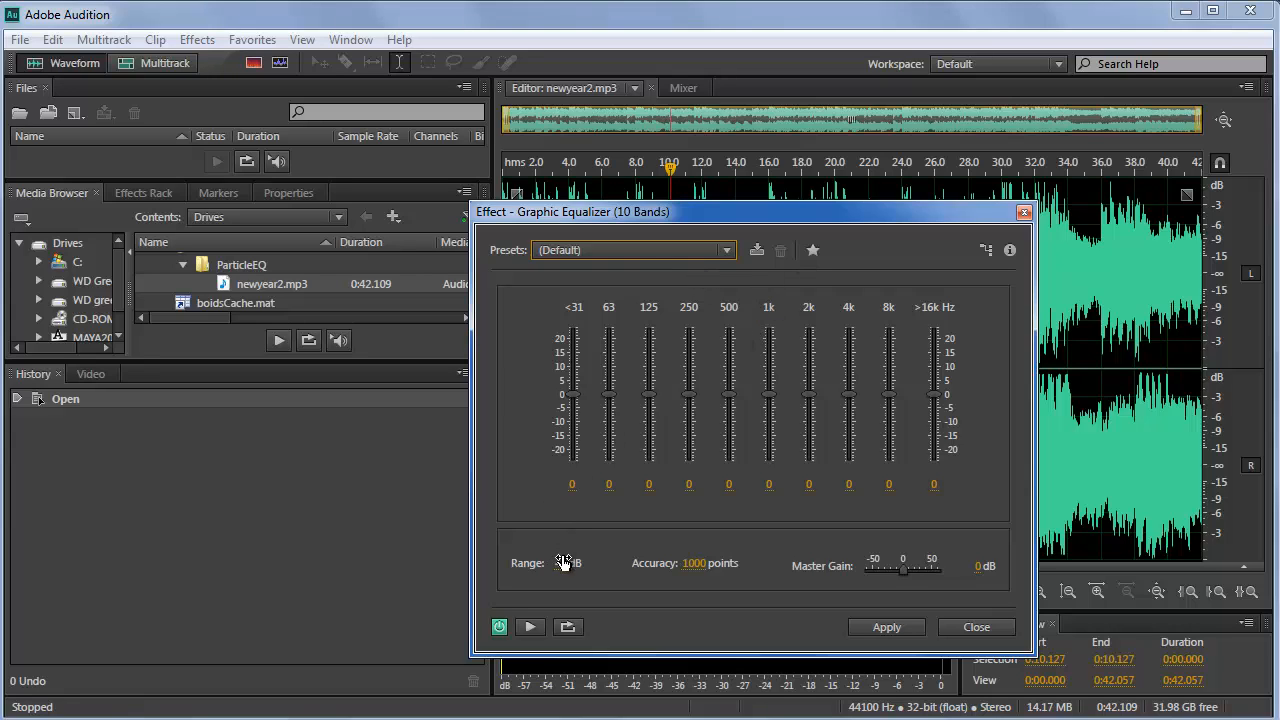
{"action": "left_click_drag", "start_coordinate": [561, 569], "coordinate": [771, 576]}
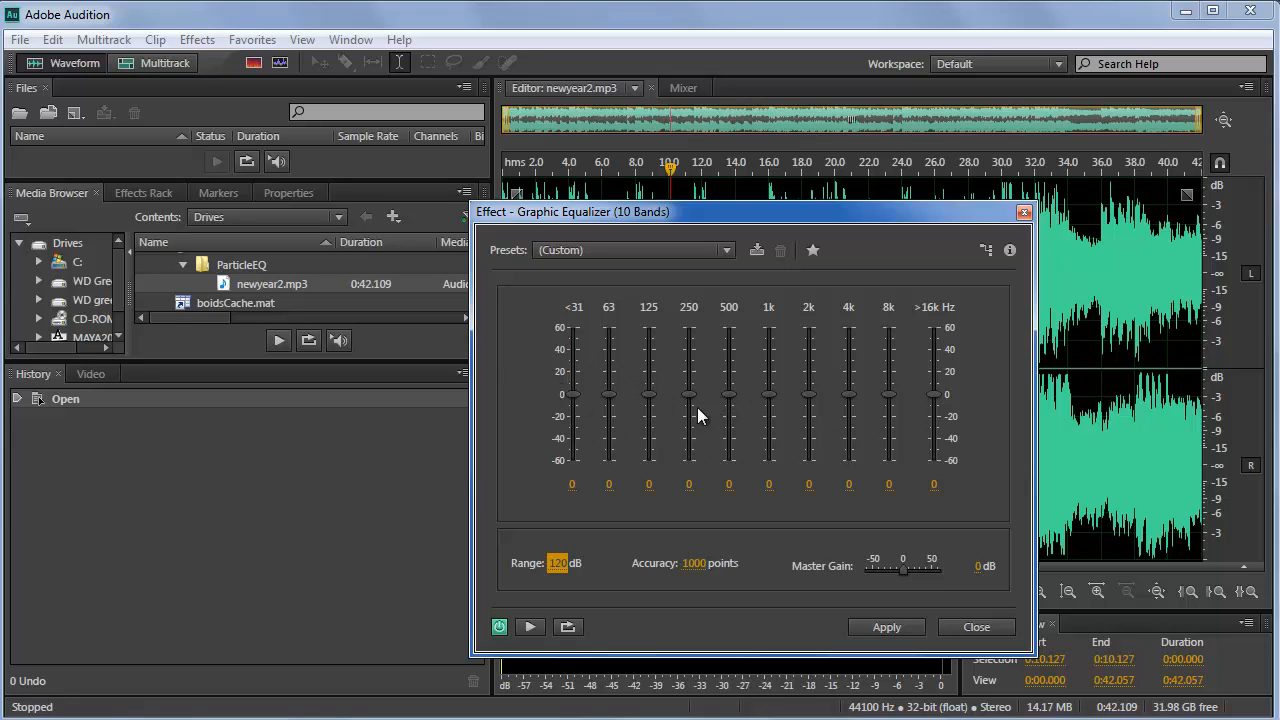
Step: Lower the equalizer bands from <31 Hz through 2k Hz to -60 dB each
{"action": "left_click_drag", "start_coordinate": [687, 395], "coordinate": [690, 462]}
{"action": "left_click_drag", "start_coordinate": [768, 398], "coordinate": [769, 462]}
{"action": "left_click_drag", "start_coordinate": [809, 396], "coordinate": [809, 462]}
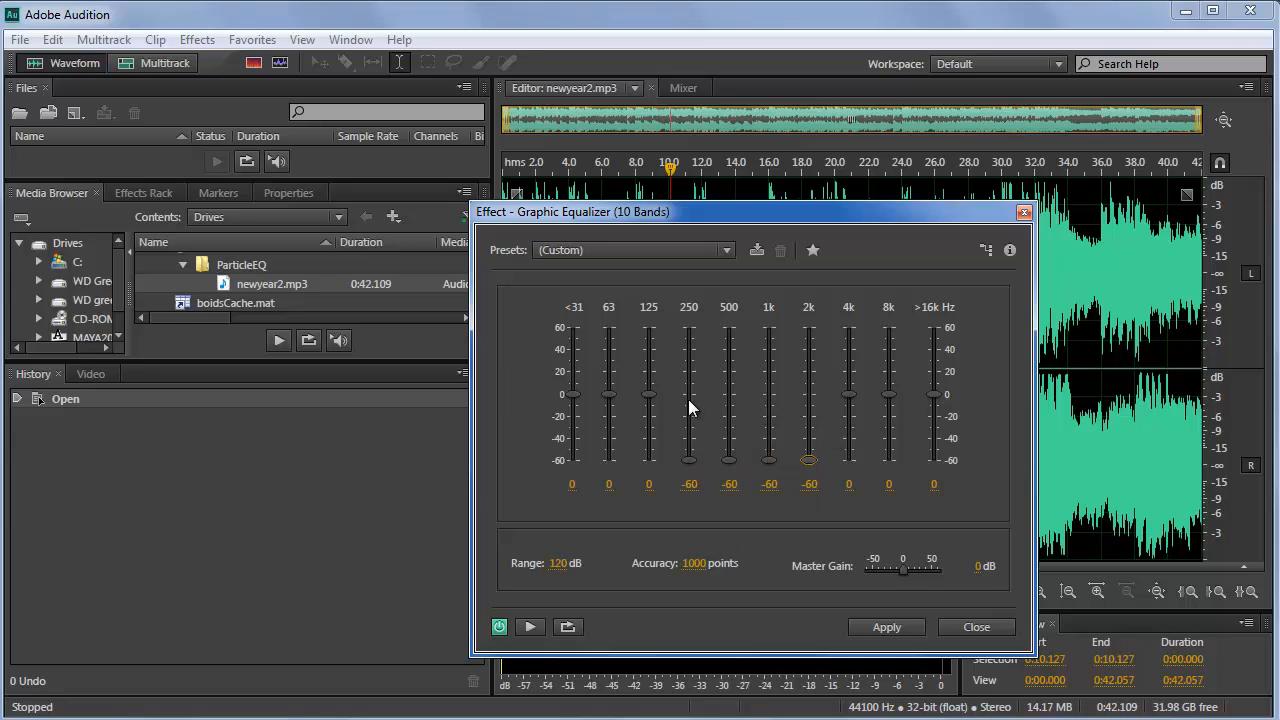
{"action": "left_click_drag", "start_coordinate": [647, 396], "coordinate": [611, 462]}
{"action": "left_click_drag", "start_coordinate": [573, 395], "coordinate": [577, 432]}
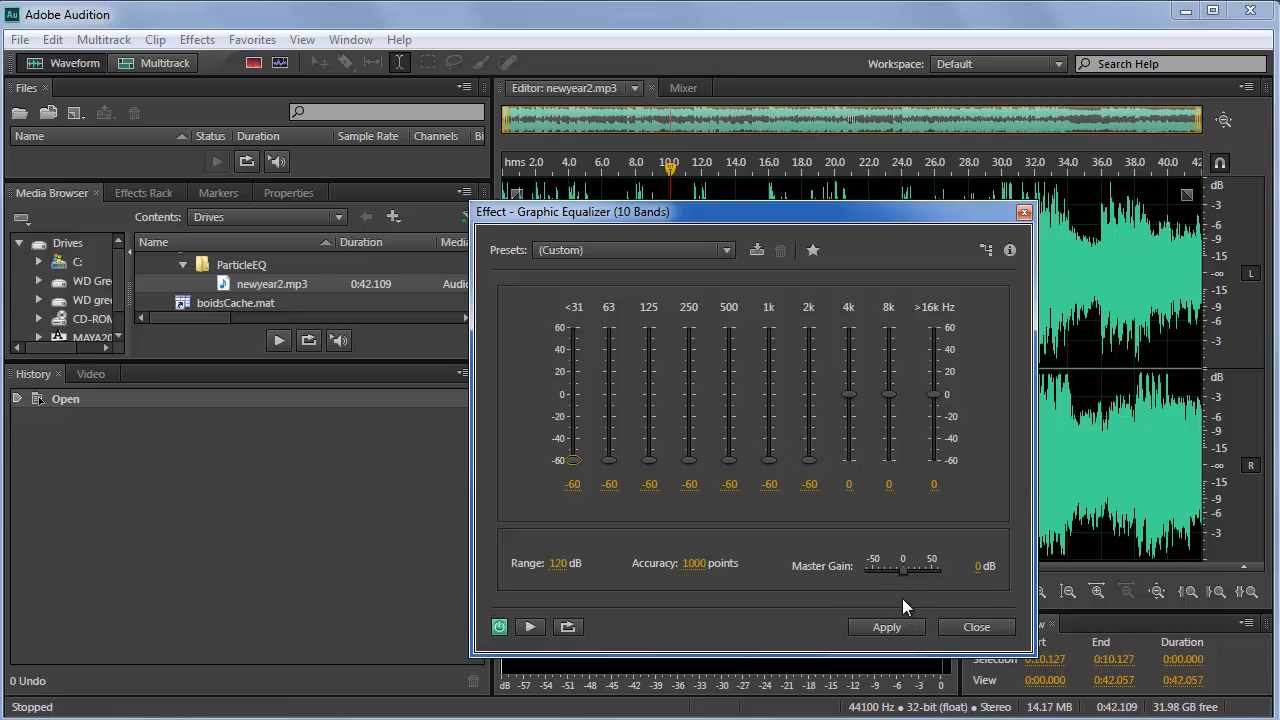
Step: Preview the high-frequency equalizer setting against the level meters, stop playback and apply the effect
{"action": "left_click", "coordinate": [531, 627]}
{"action": "left_click", "coordinate": [531, 627]}
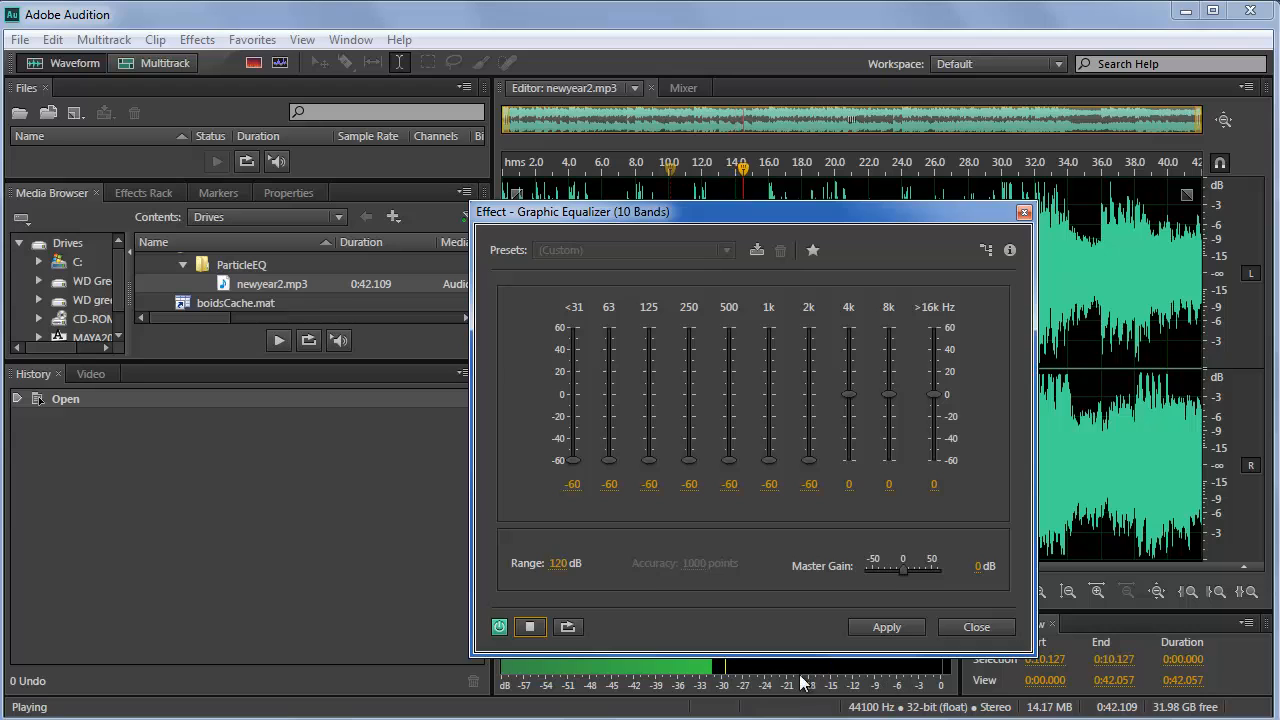
{"action": "left_click_drag", "start_coordinate": [697, 218], "coordinate": [637, 71]}
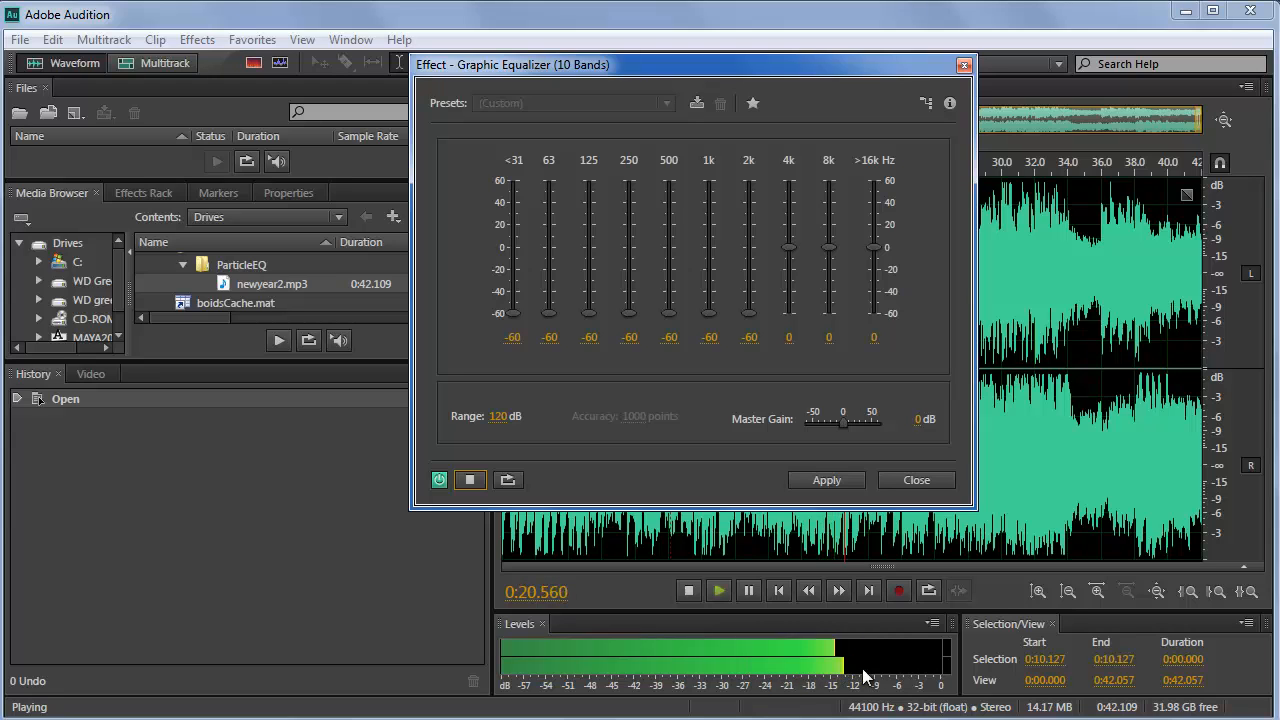
{"action": "left_click", "coordinate": [478, 479]}
{"action": "left_click", "coordinate": [822, 481]}
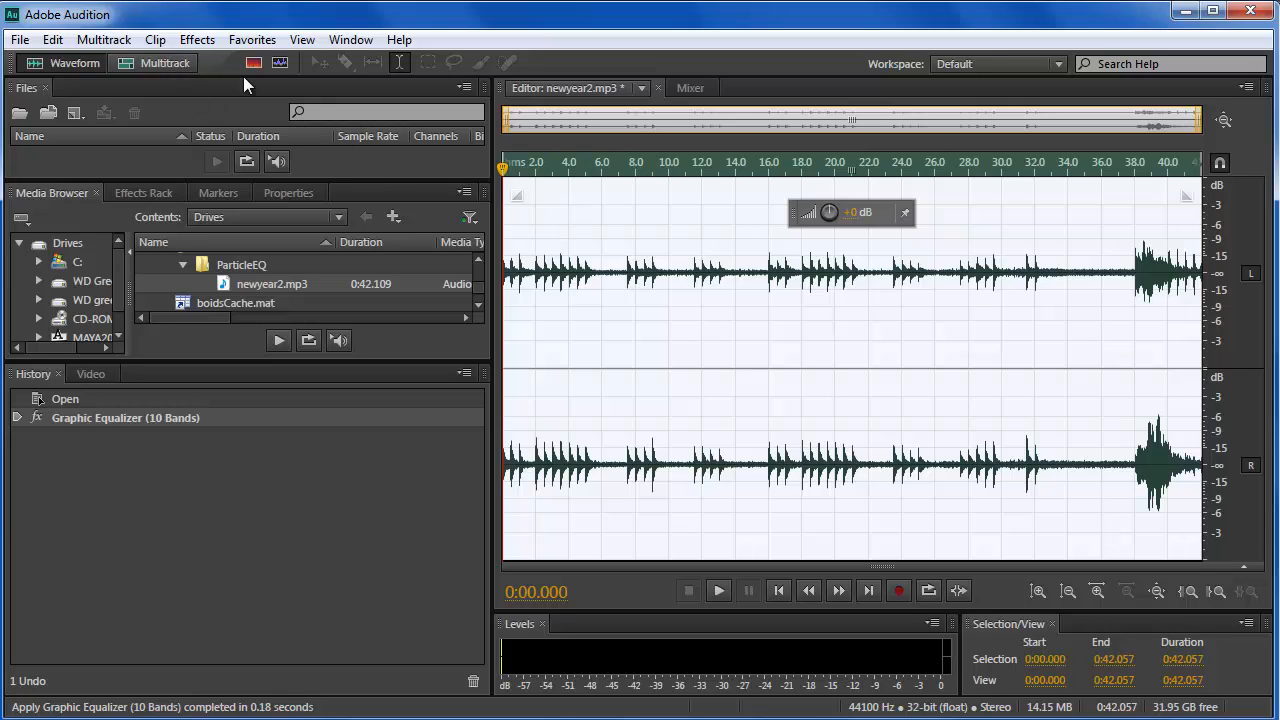
Step: Normalize the filtered audio to 100%, with all channels normalized equally
{"action": "left_click", "coordinate": [197, 40]}
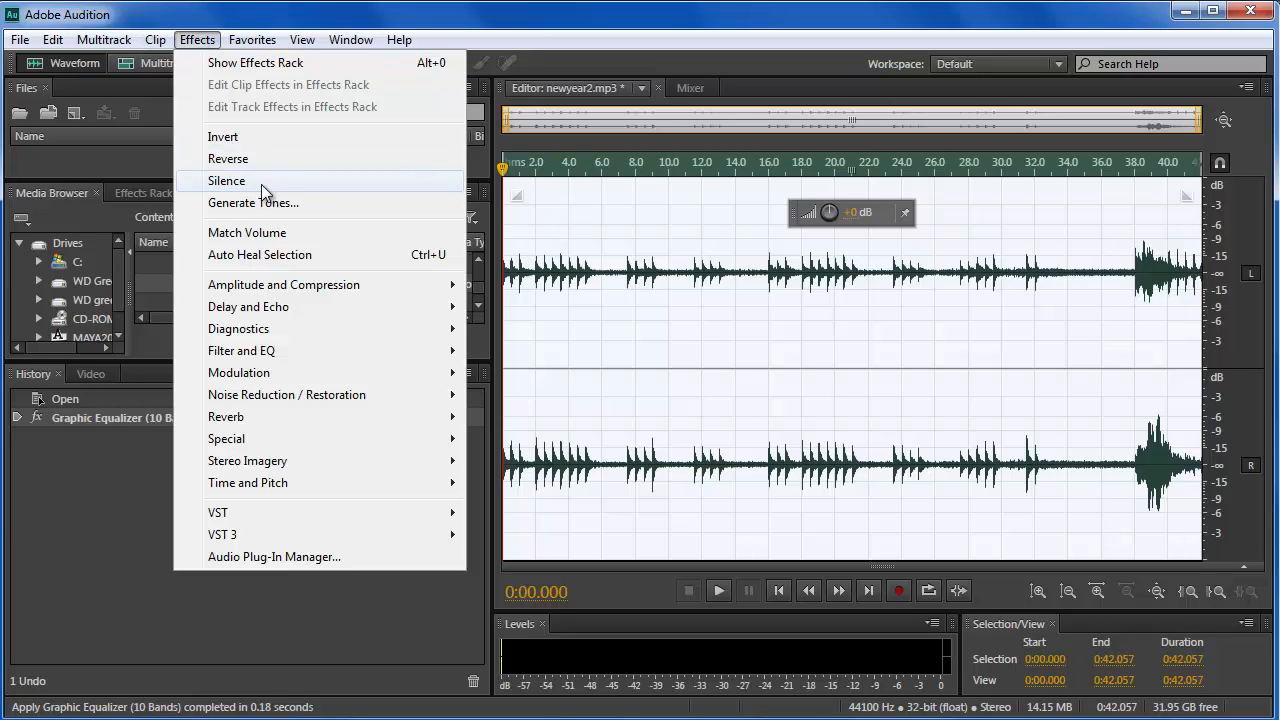
{"action": "mouse_move", "coordinate": [290, 285]}
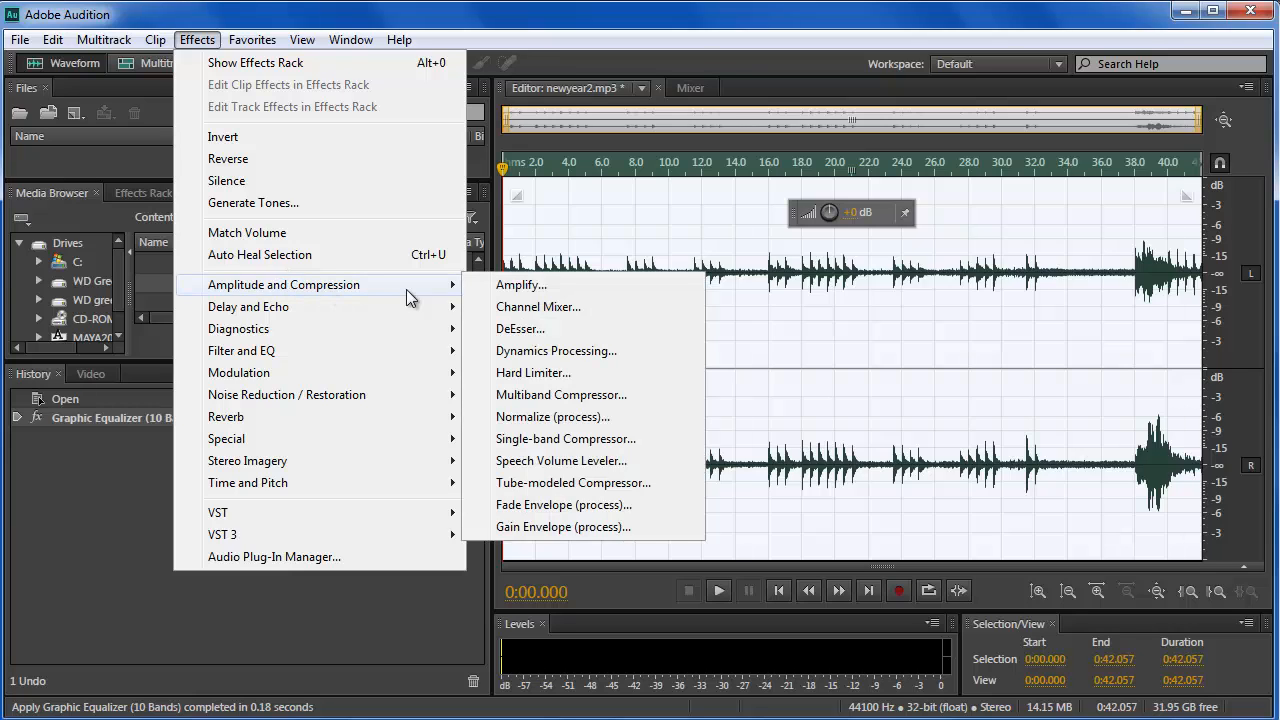
{"action": "left_click", "coordinate": [556, 417]}
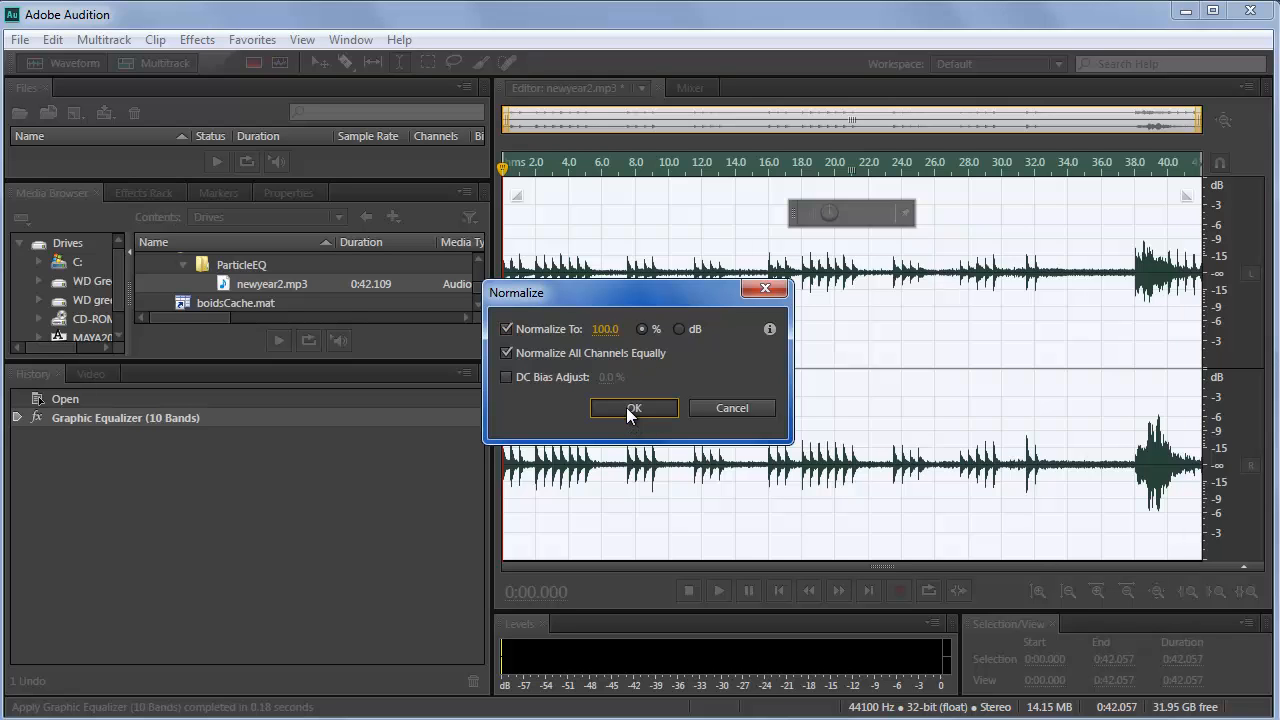
{"action": "left_click", "coordinate": [632, 410]}
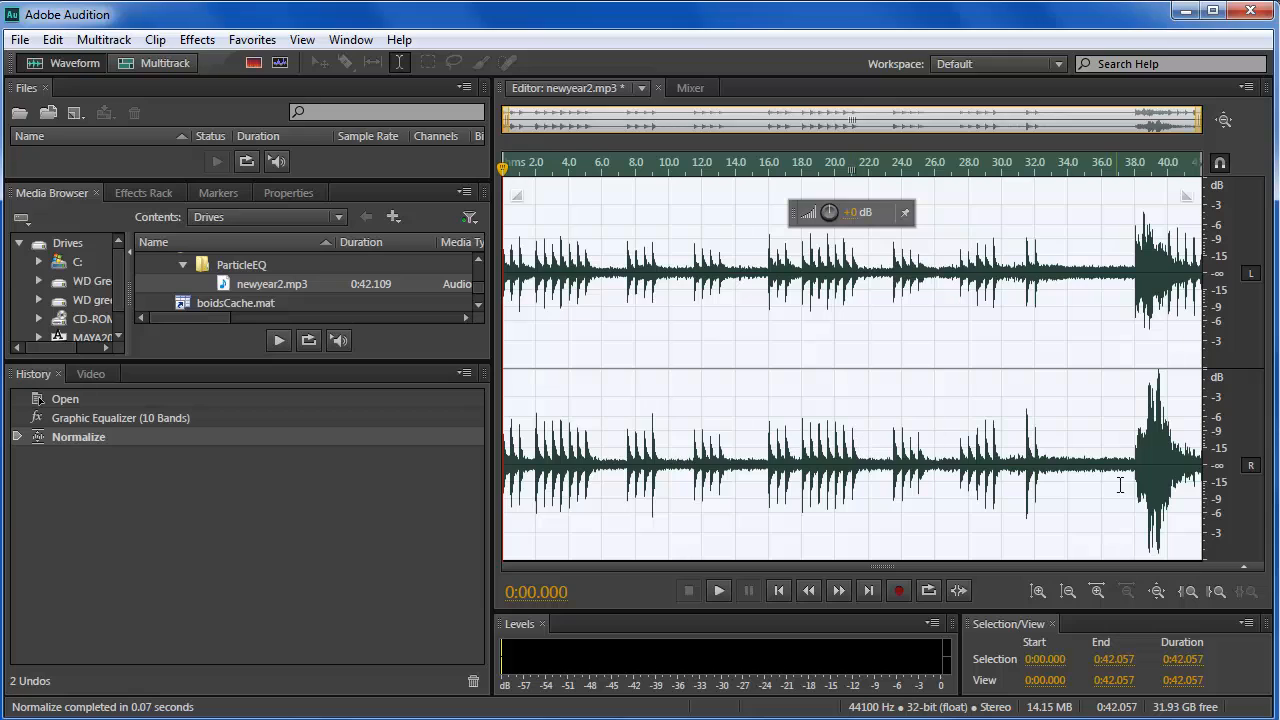
Step: Save the normalized audio as HiFreq.wav in Wave PCM format in the ParticleEQ folder
{"action": "left_click", "coordinate": [19, 40]}
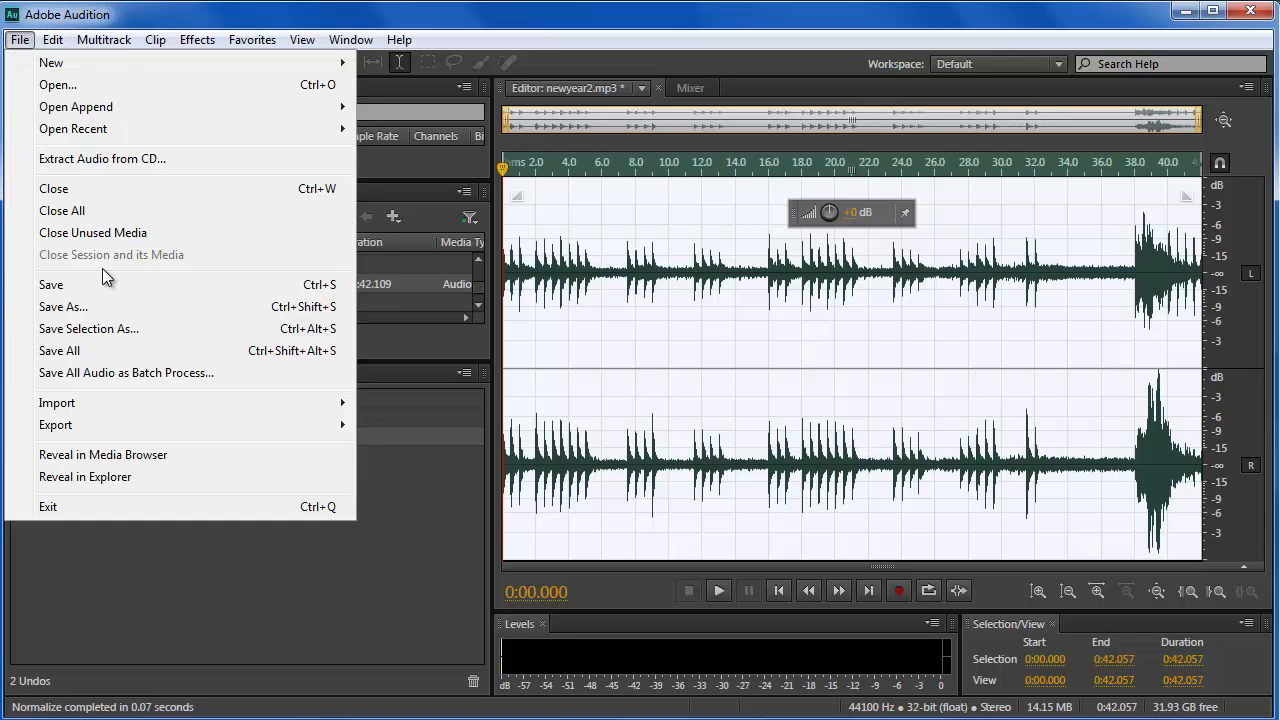
{"action": "left_click", "coordinate": [80, 306]}
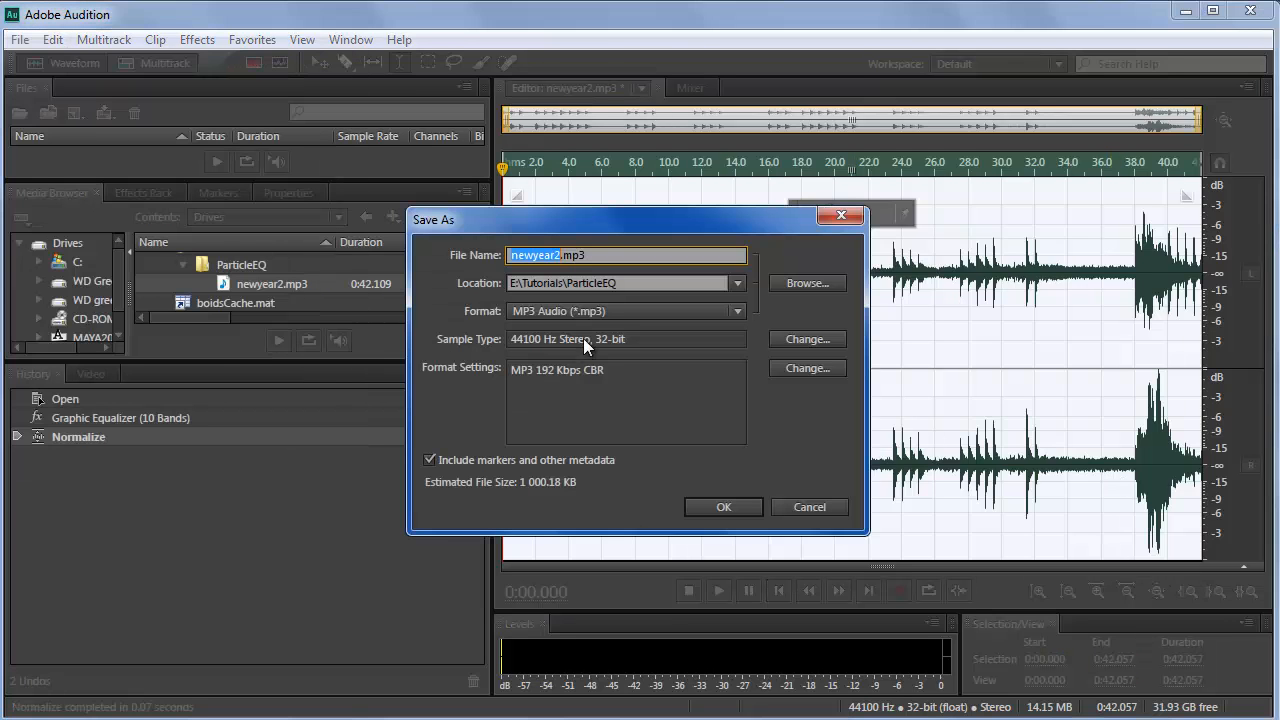
{"action": "left_click", "coordinate": [583, 312]}
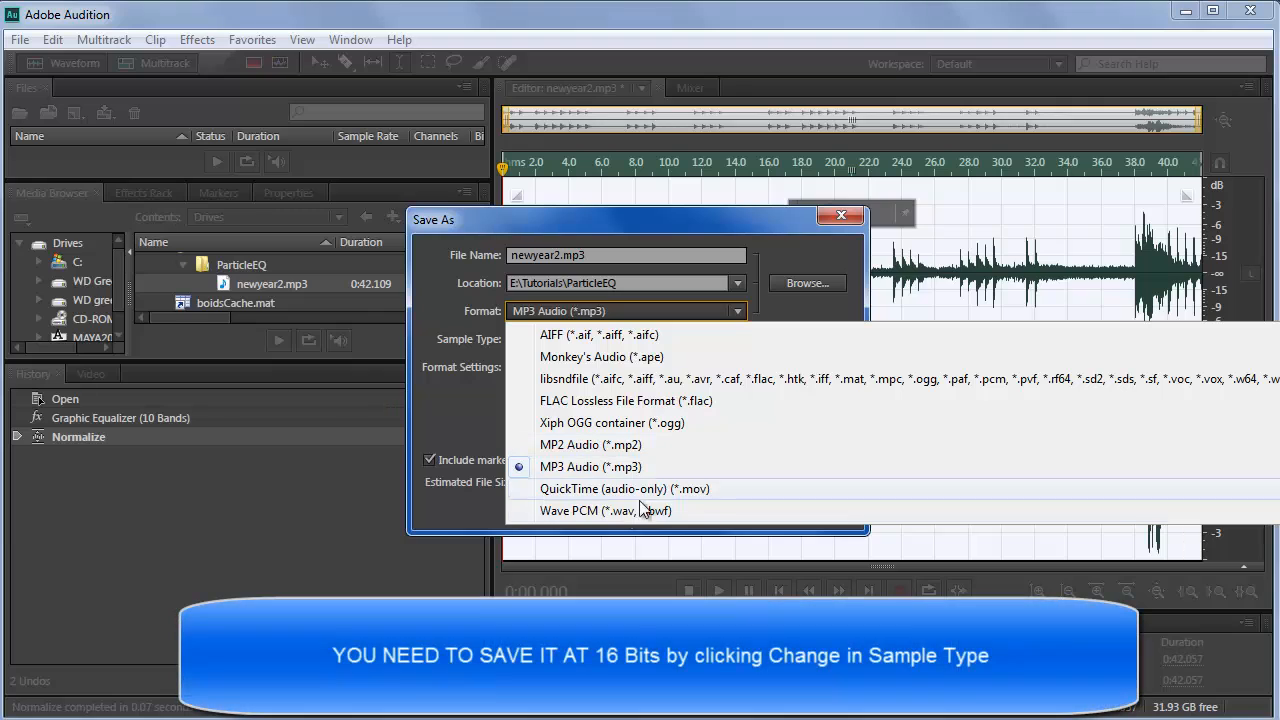
{"action": "left_click", "coordinate": [602, 511]}
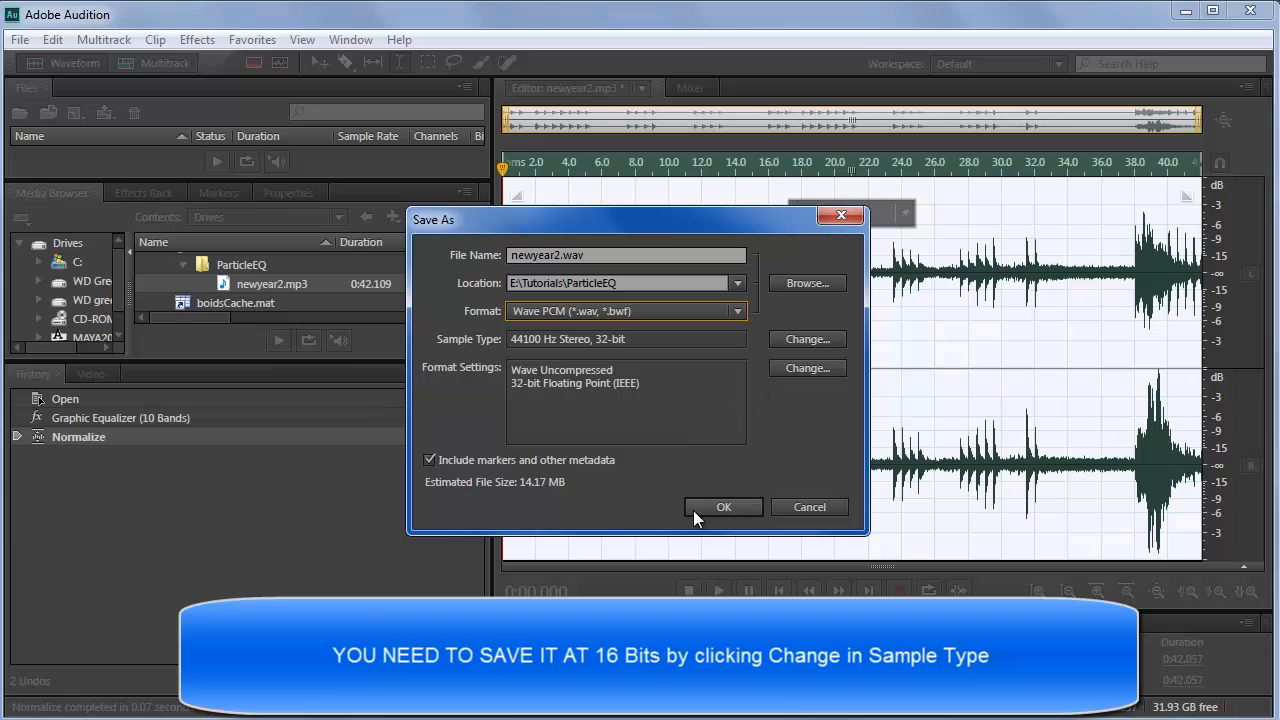
{"action": "left_click_drag", "start_coordinate": [556, 256], "coordinate": [405, 260]}
{"action": "left_click", "coordinate": [562, 256]}
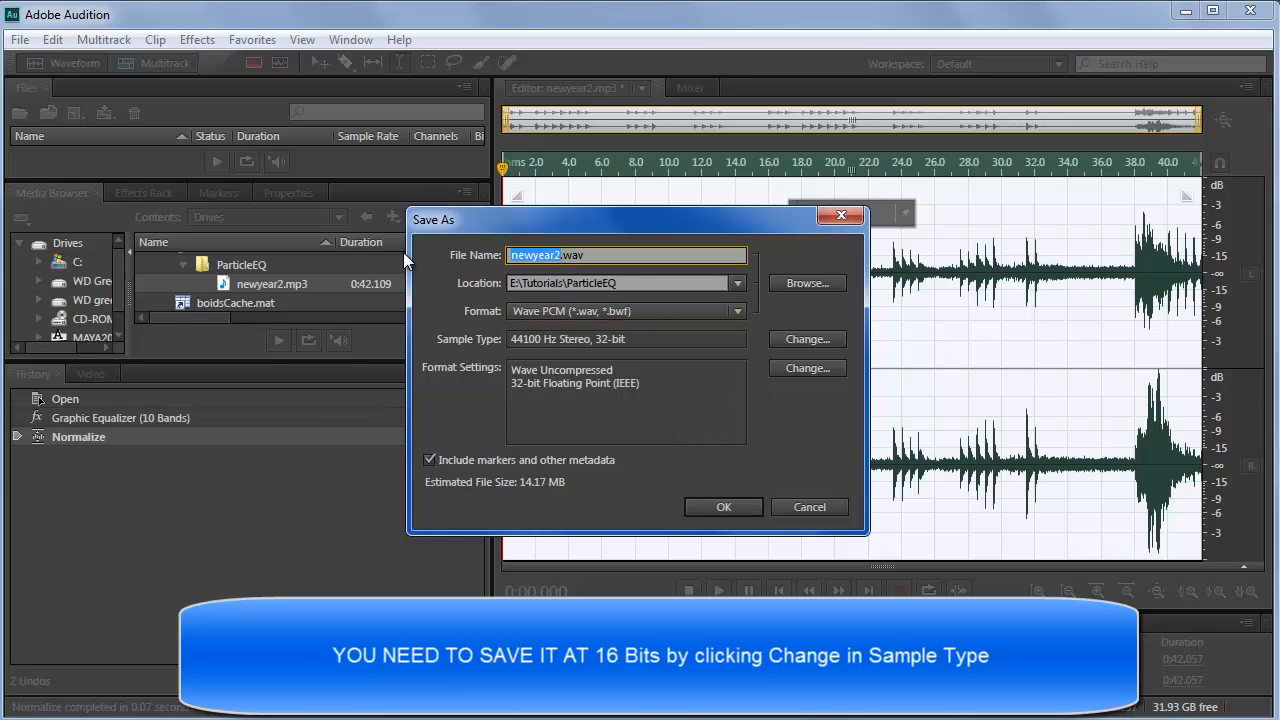
{"action": "type", "text": "HiFreq"}
{"action": "left_click", "coordinate": [718, 507]}
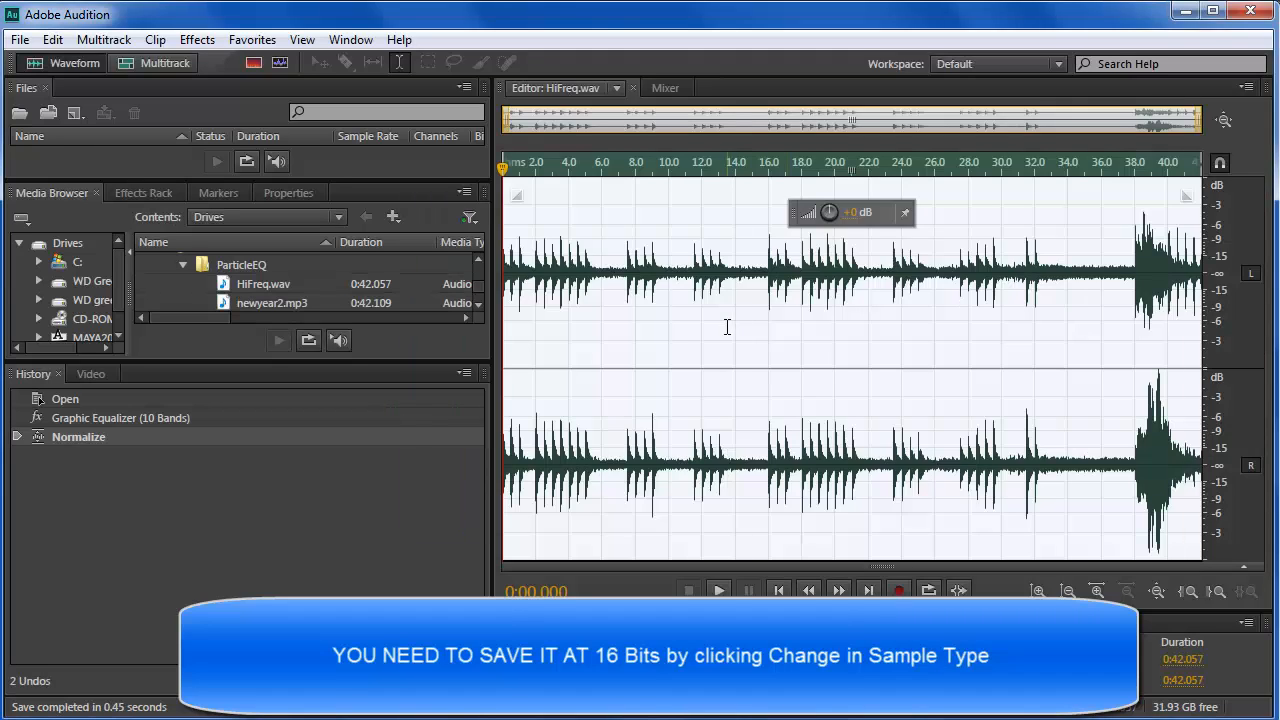
Step: Undo the normalization and the graphic equalizer effect on the audio
{"action": "left_click", "coordinate": [52, 40]}
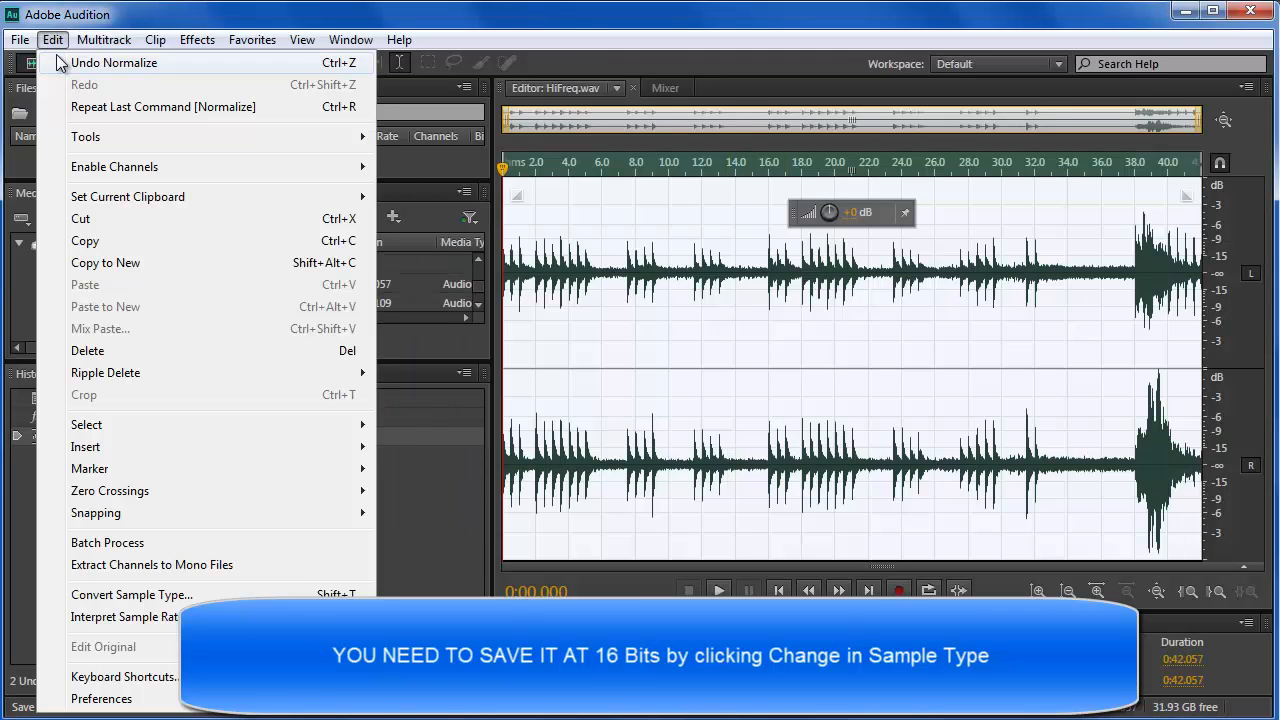
{"action": "left_click", "coordinate": [57, 63]}
{"action": "left_click", "coordinate": [52, 40]}
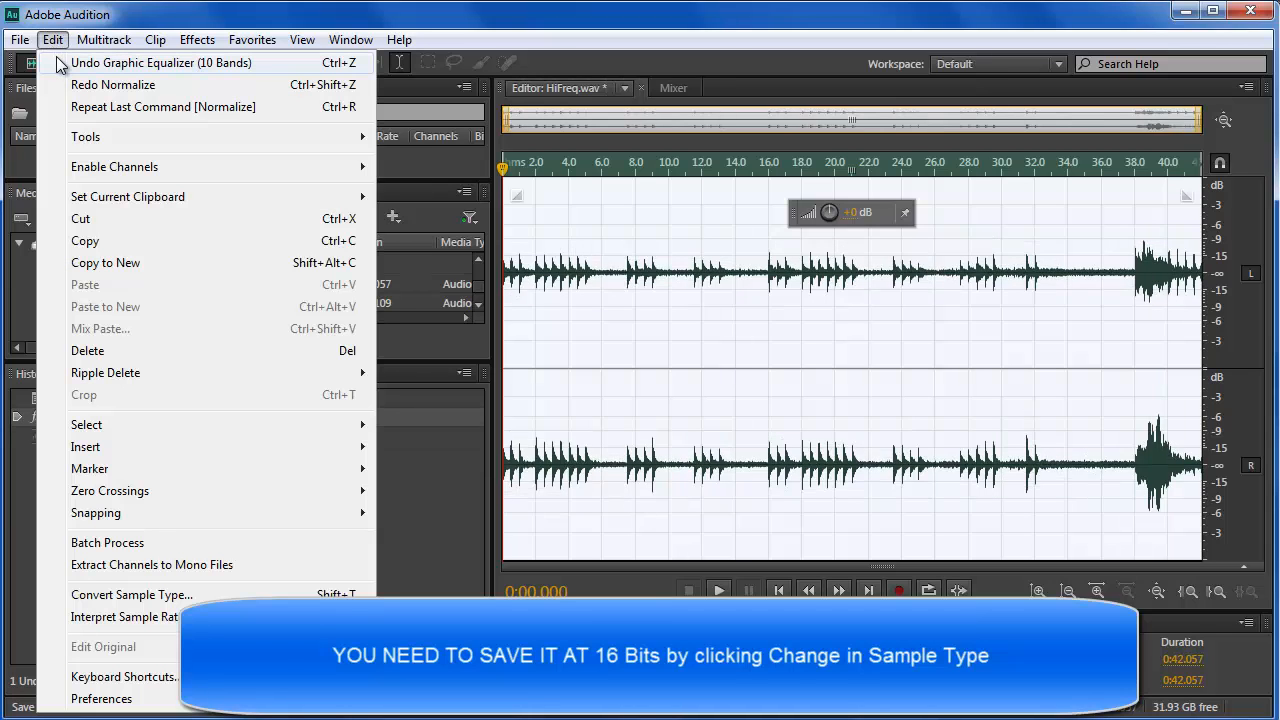
{"action": "left_click", "coordinate": [57, 63]}
Step: Reopen the Graphic Equalizer (10 Bands), reset it to the (Default) preset and set the range to 120 dB
{"action": "left_click", "coordinate": [197, 40]}
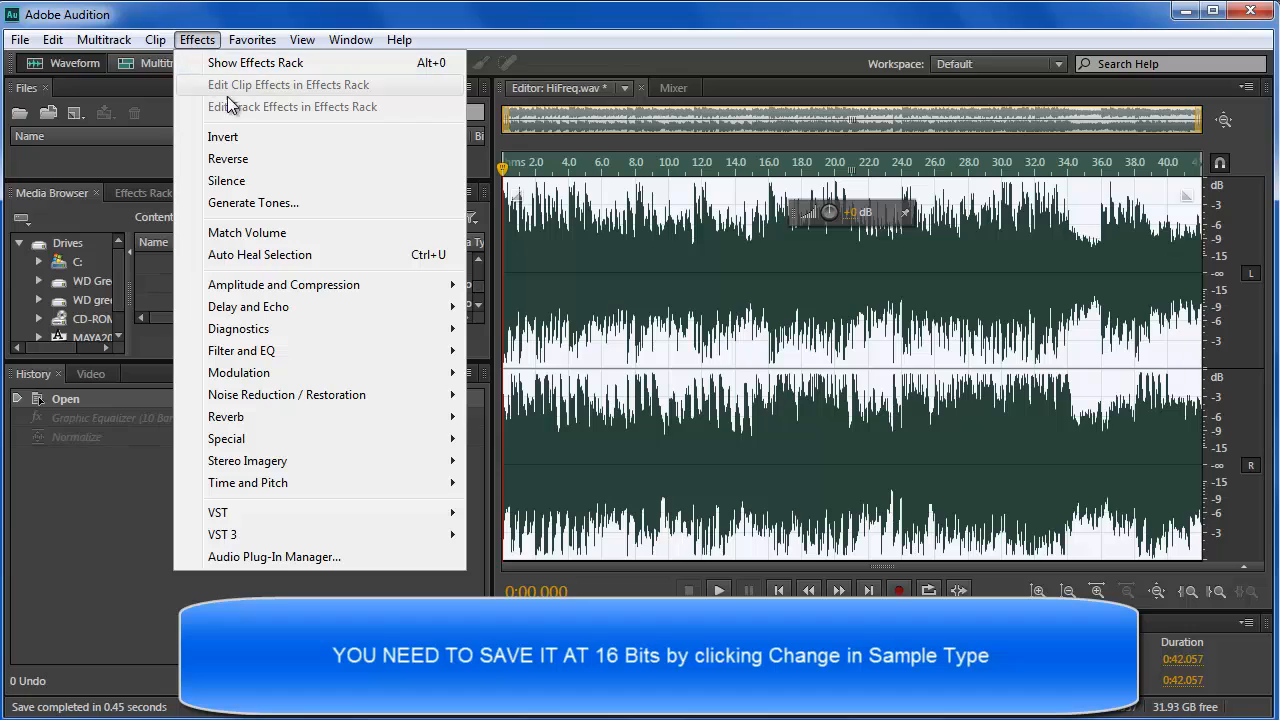
{"action": "mouse_move", "coordinate": [280, 351]}
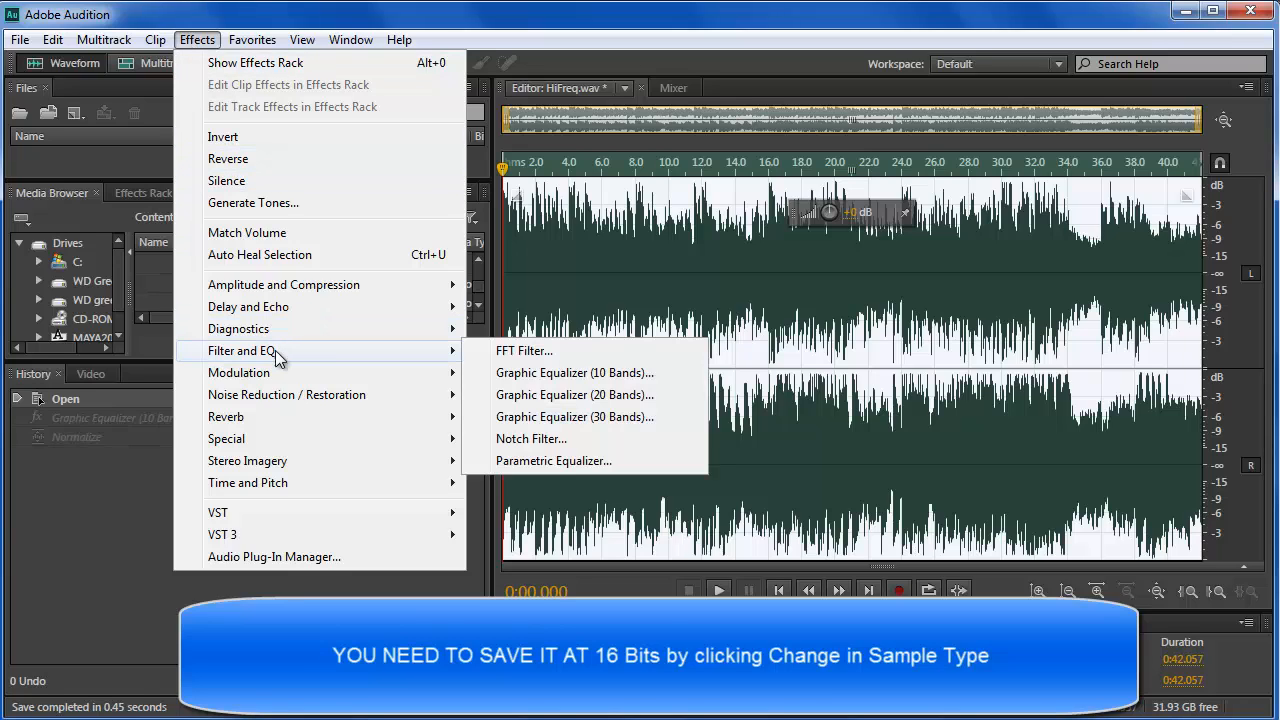
{"action": "left_click", "coordinate": [558, 376]}
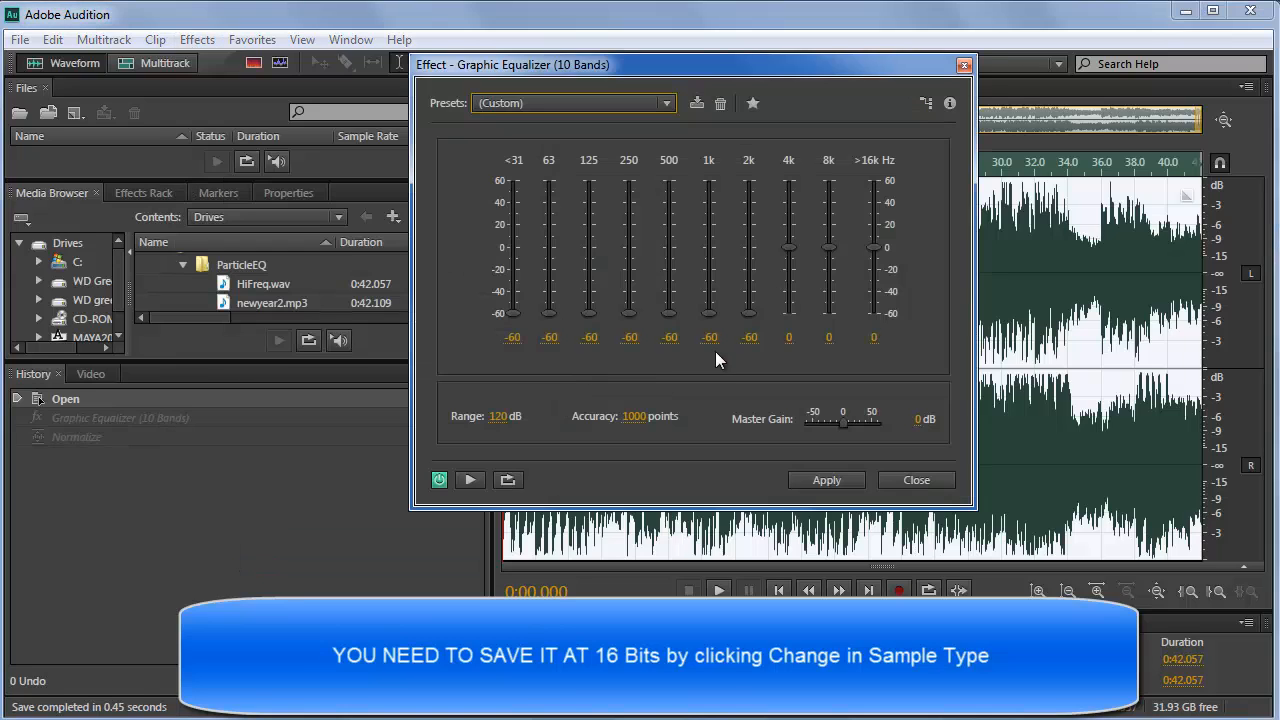
{"action": "left_click", "coordinate": [600, 103]}
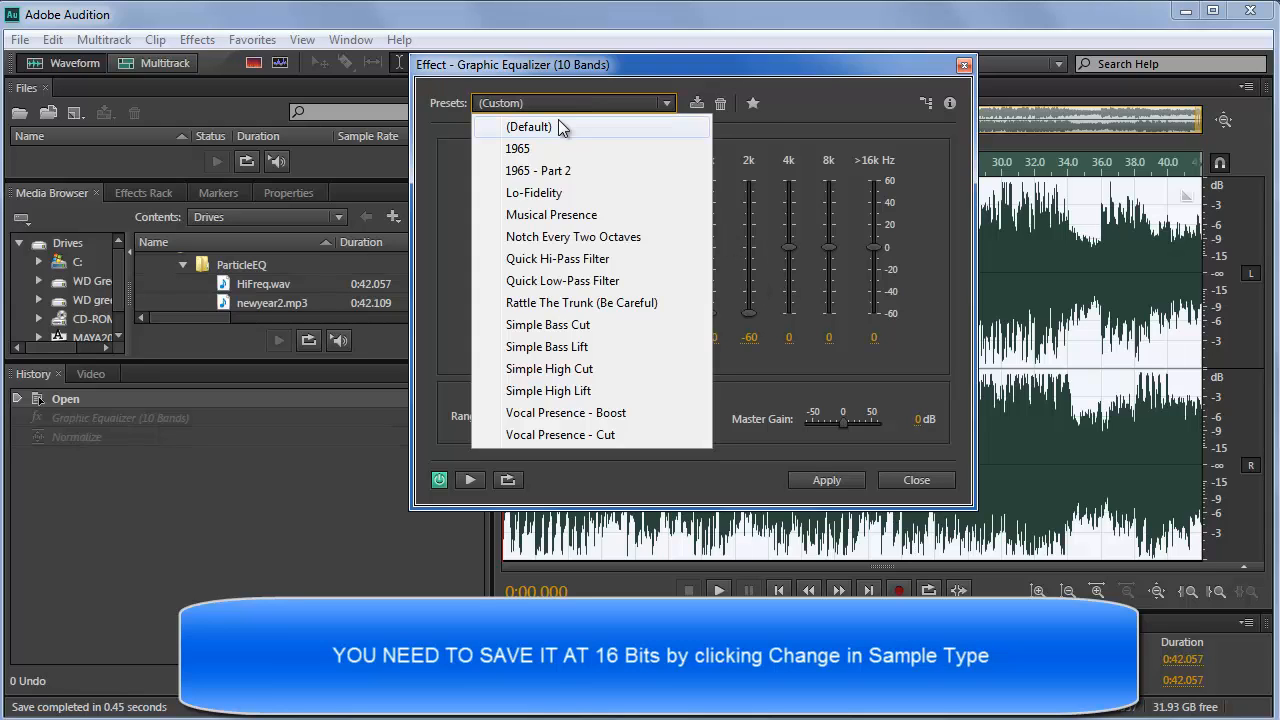
{"action": "left_click", "coordinate": [574, 124]}
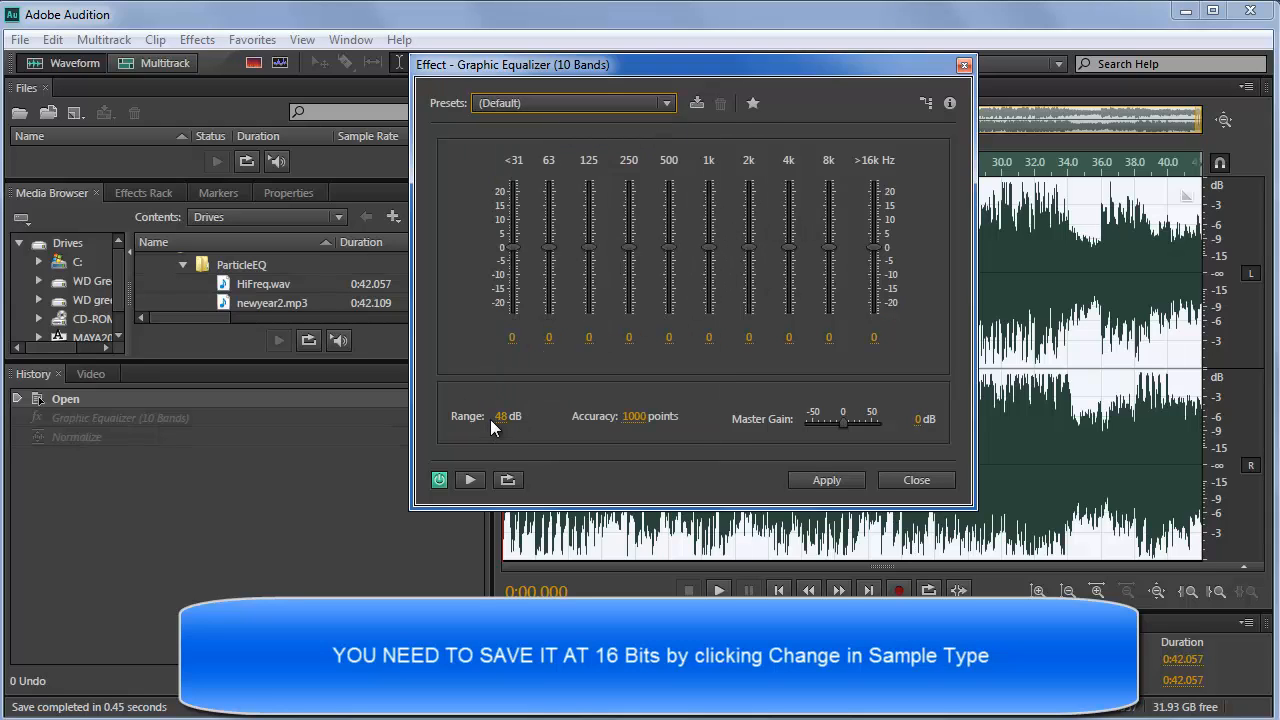
{"action": "left_click_drag", "start_coordinate": [498, 421], "coordinate": [971, 437]}
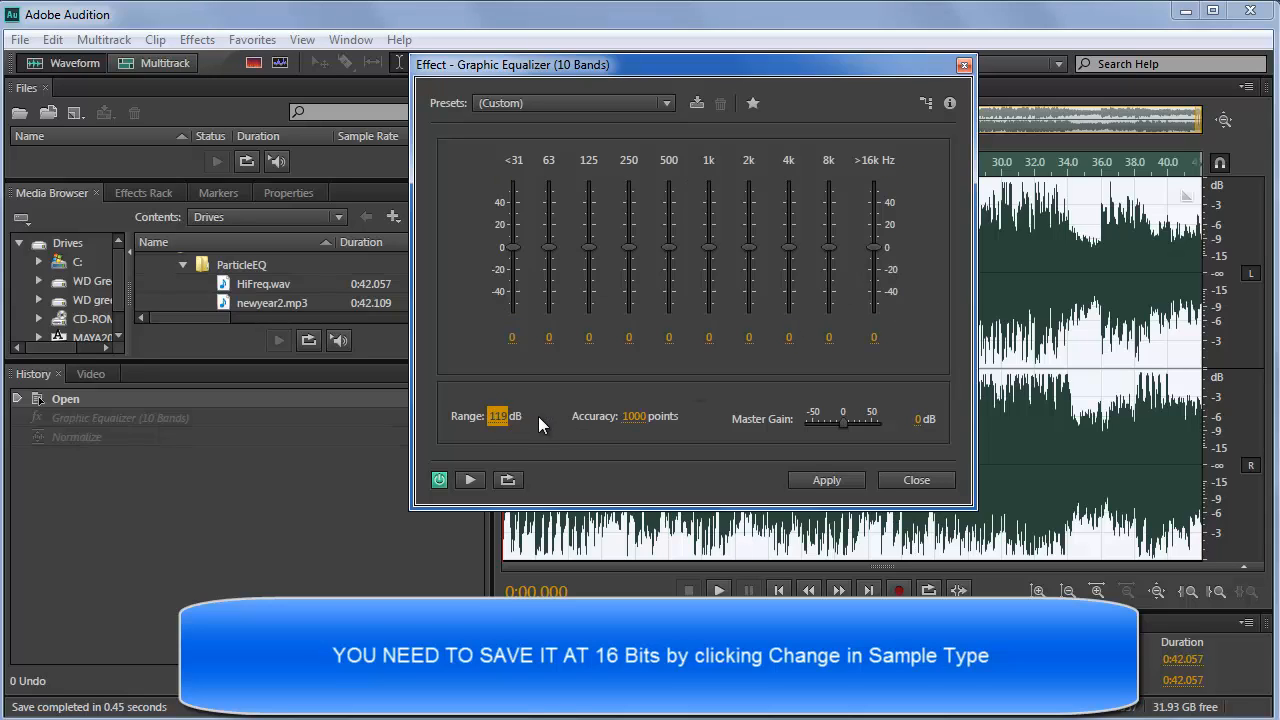
{"action": "left_click_drag", "start_coordinate": [491, 417], "coordinate": [538, 418]}
Step: Lower the <31, 63, 125, 4k, 8k and >16k Hz bands to -60 dB each and preview the mid-frequency sound
{"action": "left_click_drag", "start_coordinate": [874, 250], "coordinate": [876, 313]}
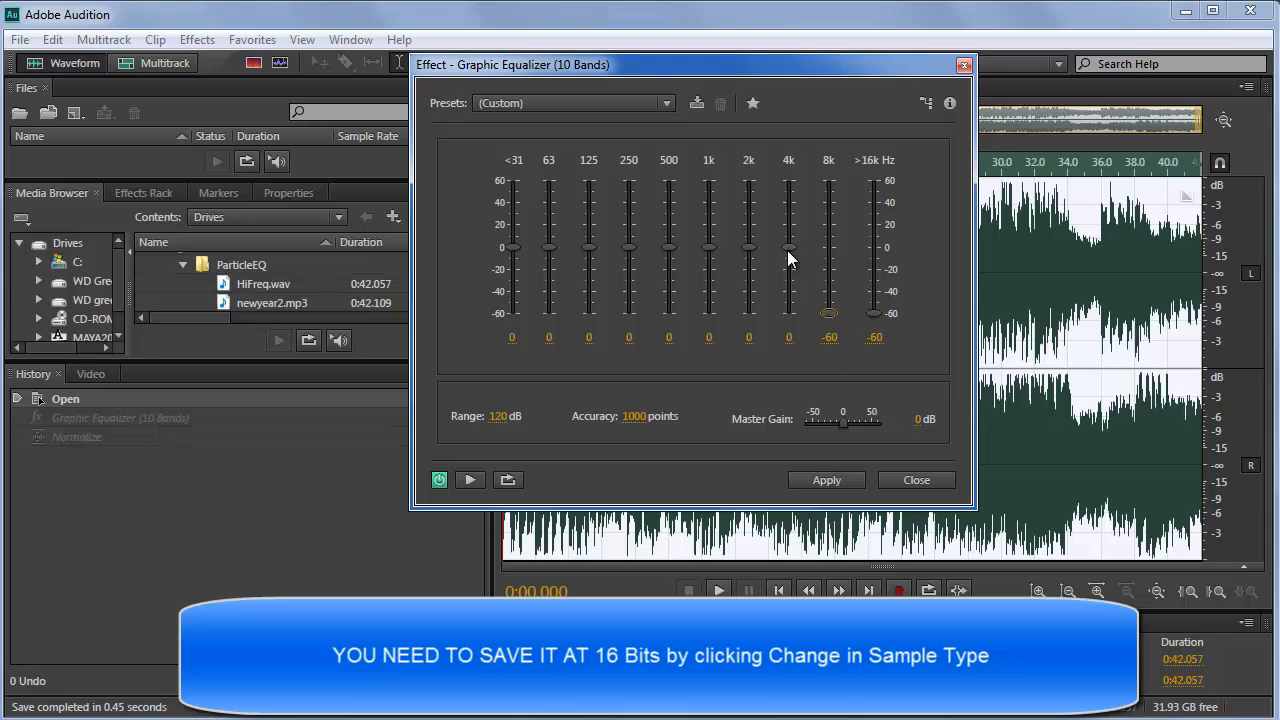
{"action": "left_click_drag", "start_coordinate": [788, 252], "coordinate": [789, 313]}
{"action": "left_click_drag", "start_coordinate": [589, 247], "coordinate": [592, 332]}
{"action": "left_click_drag", "start_coordinate": [548, 249], "coordinate": [549, 313]}
{"action": "left_click", "coordinate": [470, 480]}
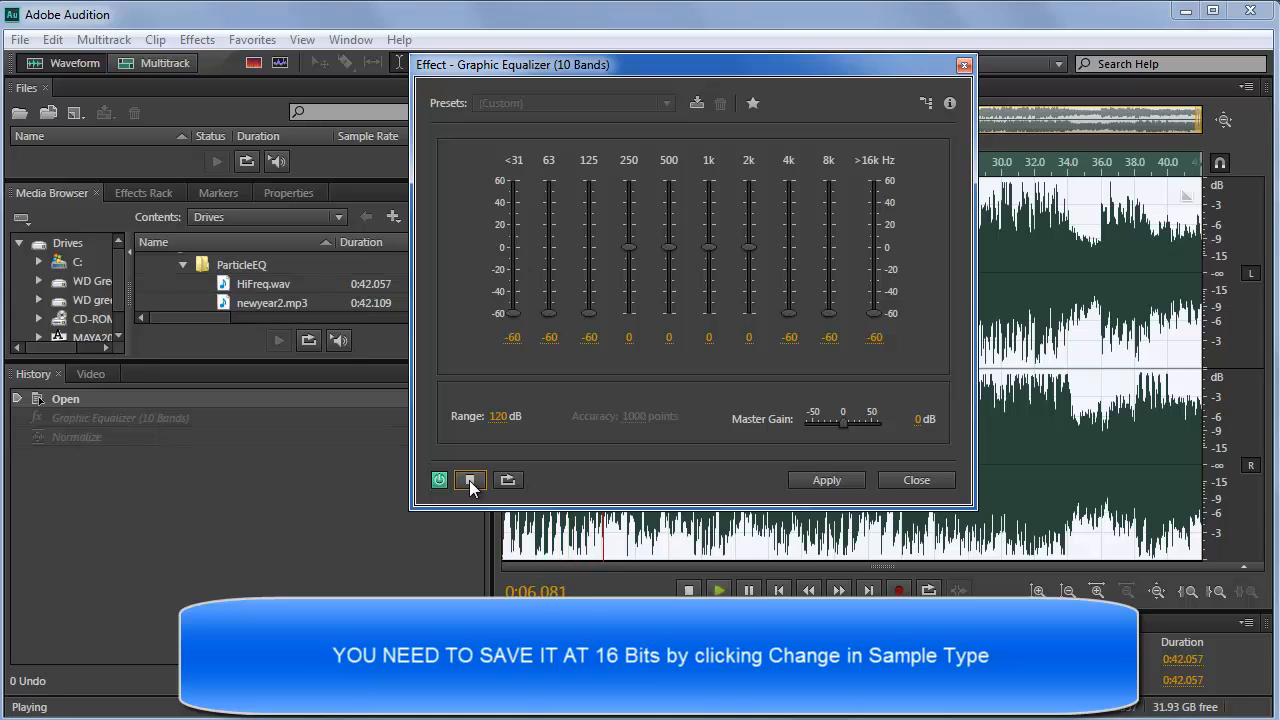
Step: Stop the preview, apply the mid-frequency equalizer settings to the audio and normalize it
{"action": "left_click", "coordinate": [470, 480]}
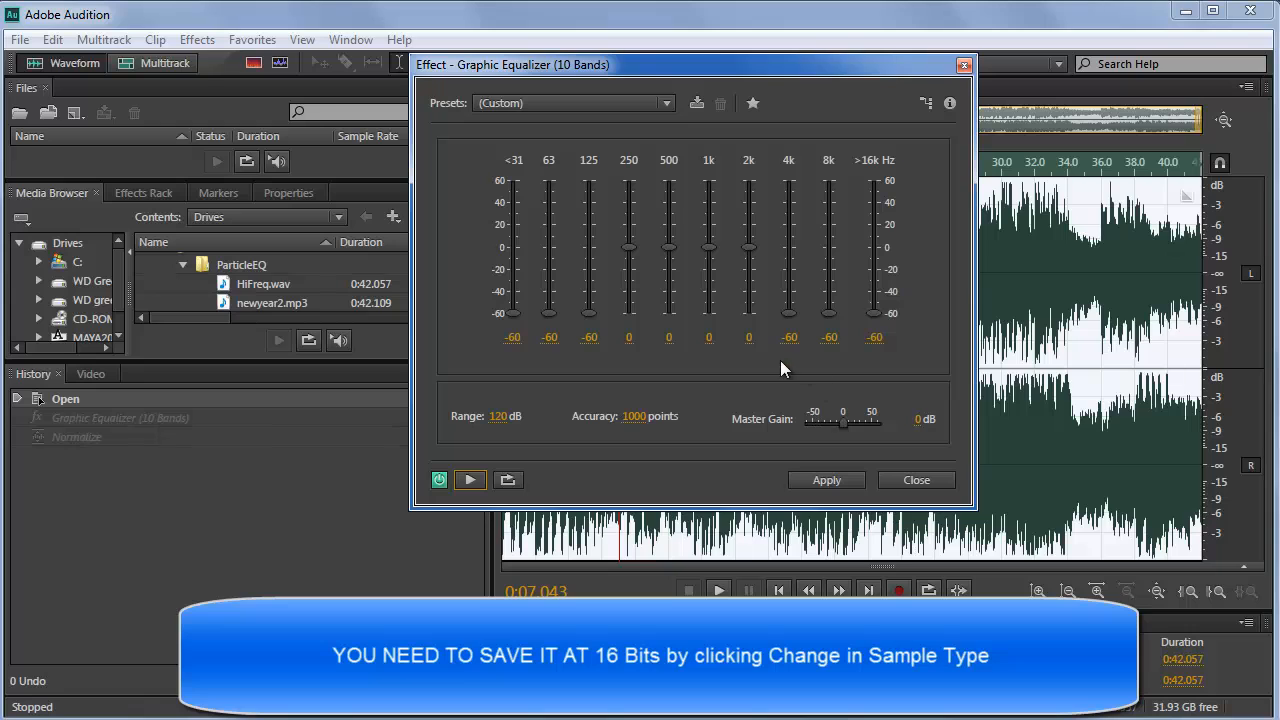
{"action": "left_click", "coordinate": [818, 481]}
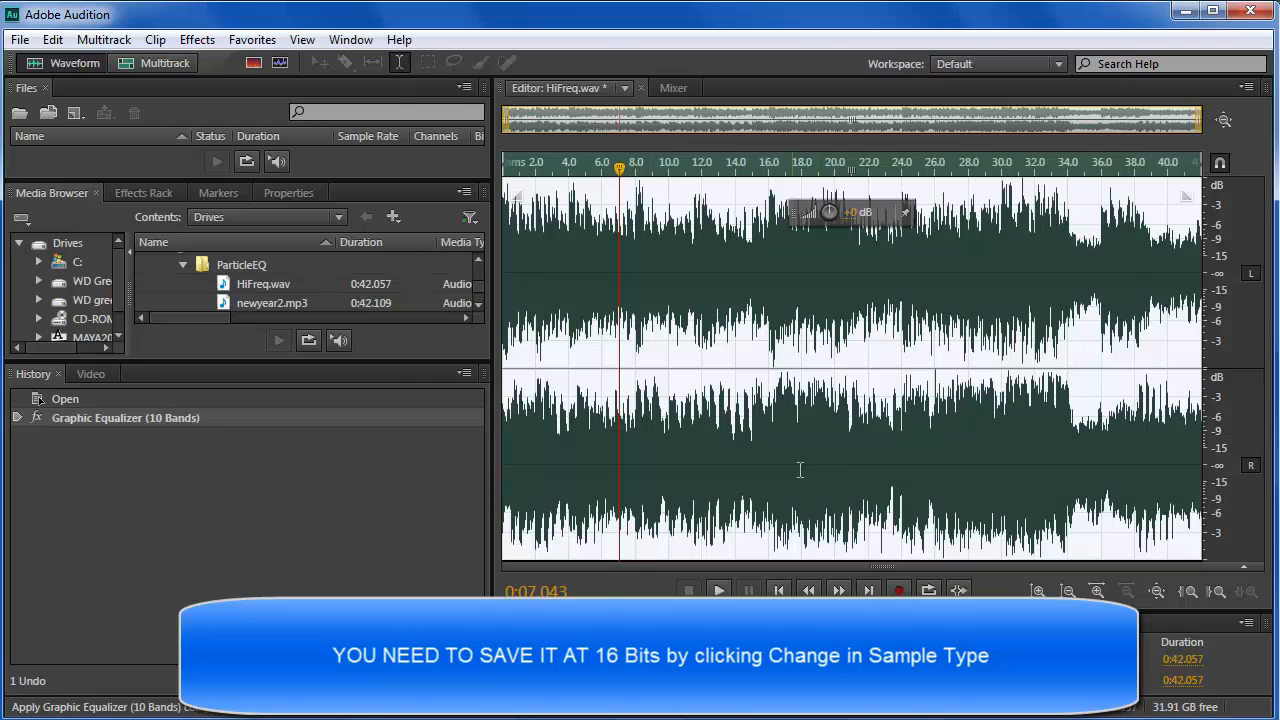
{"action": "left_click", "coordinate": [196, 41]}
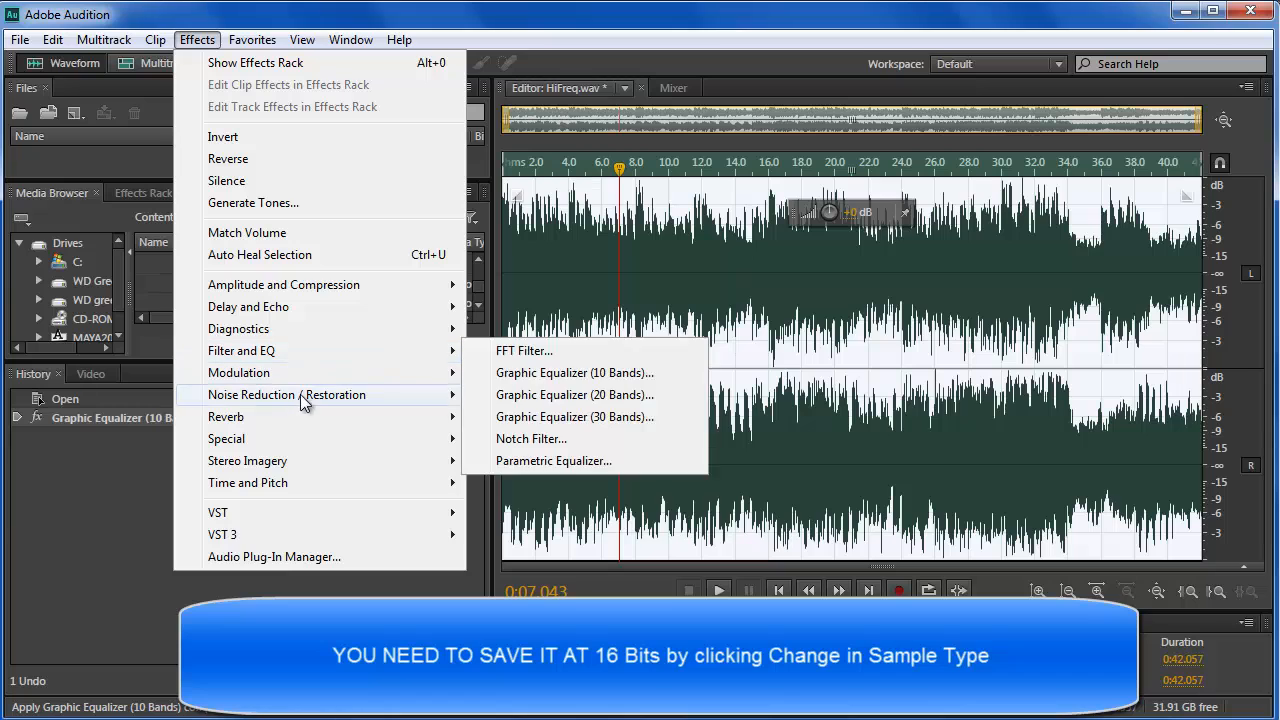
{"action": "mouse_move", "coordinate": [423, 286]}
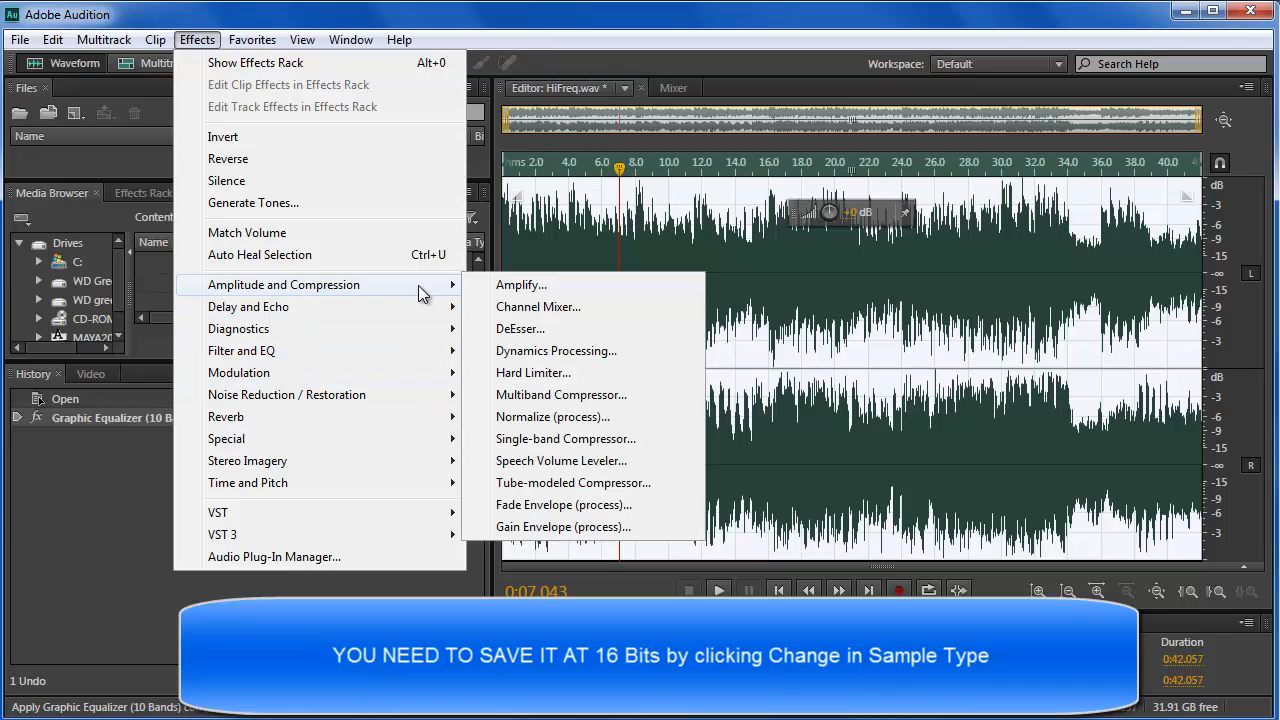
{"action": "left_click", "coordinate": [552, 417]}
{"action": "left_click", "coordinate": [640, 408]}
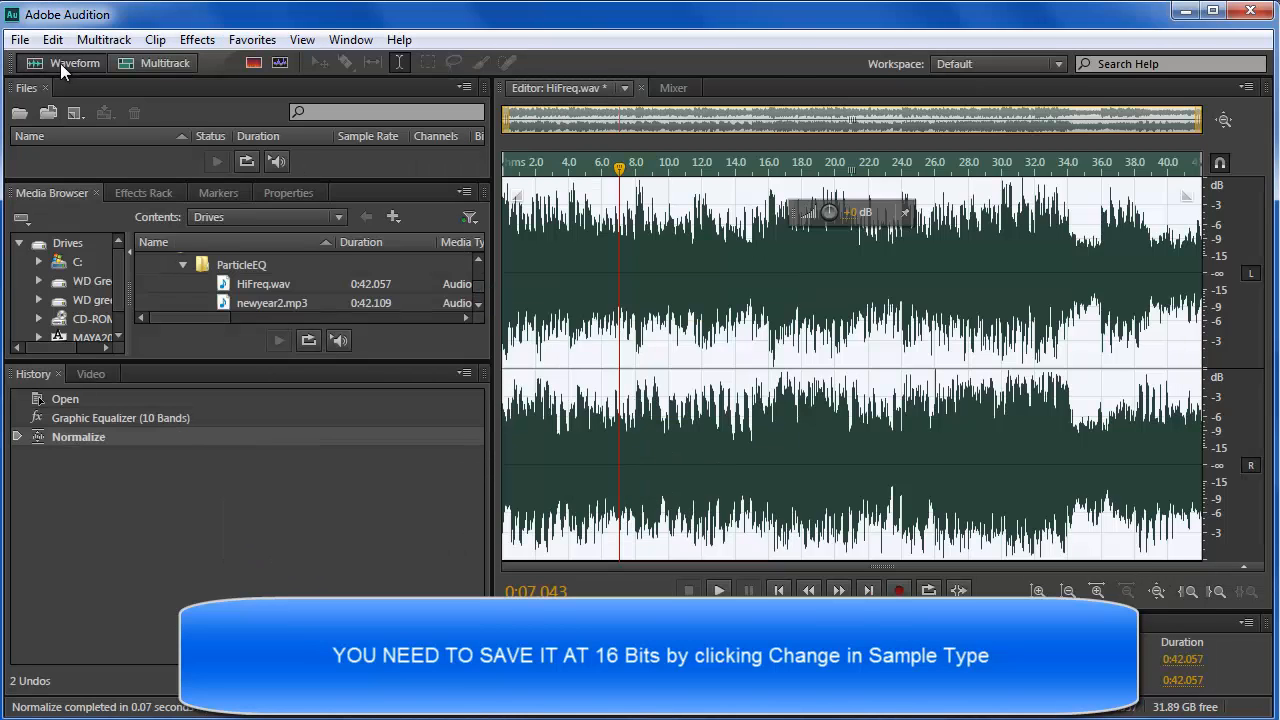
Step: Save the normalized mid-frequency audio as MidFreq.wav in Wave PCM format in the ParticleEQ folder
{"action": "left_click", "coordinate": [20, 40]}
{"action": "left_click", "coordinate": [60, 307]}
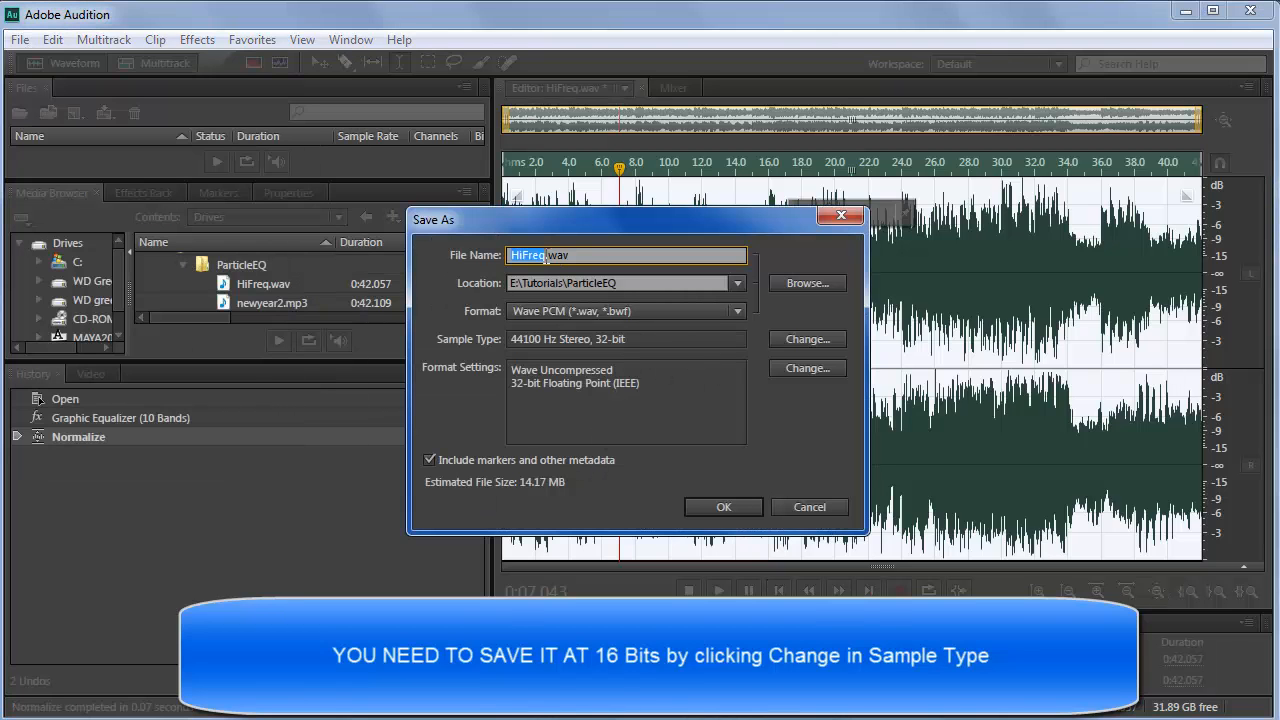
{"action": "type", "text": "MidFreq"}
{"action": "left_click", "coordinate": [715, 508]}
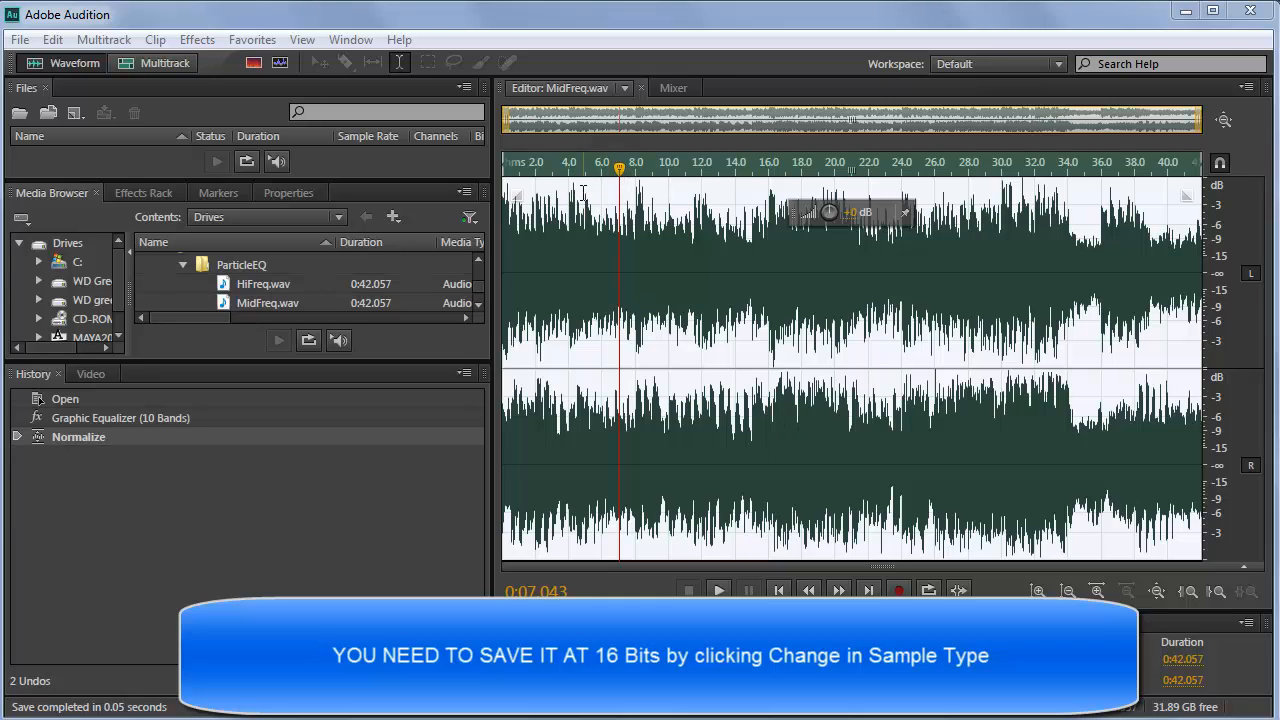
Step: Undo the normalization and the mid-frequency equalizer effect to restore the original audio
{"action": "left_click", "coordinate": [52, 39]}
{"action": "left_click", "coordinate": [60, 49]}
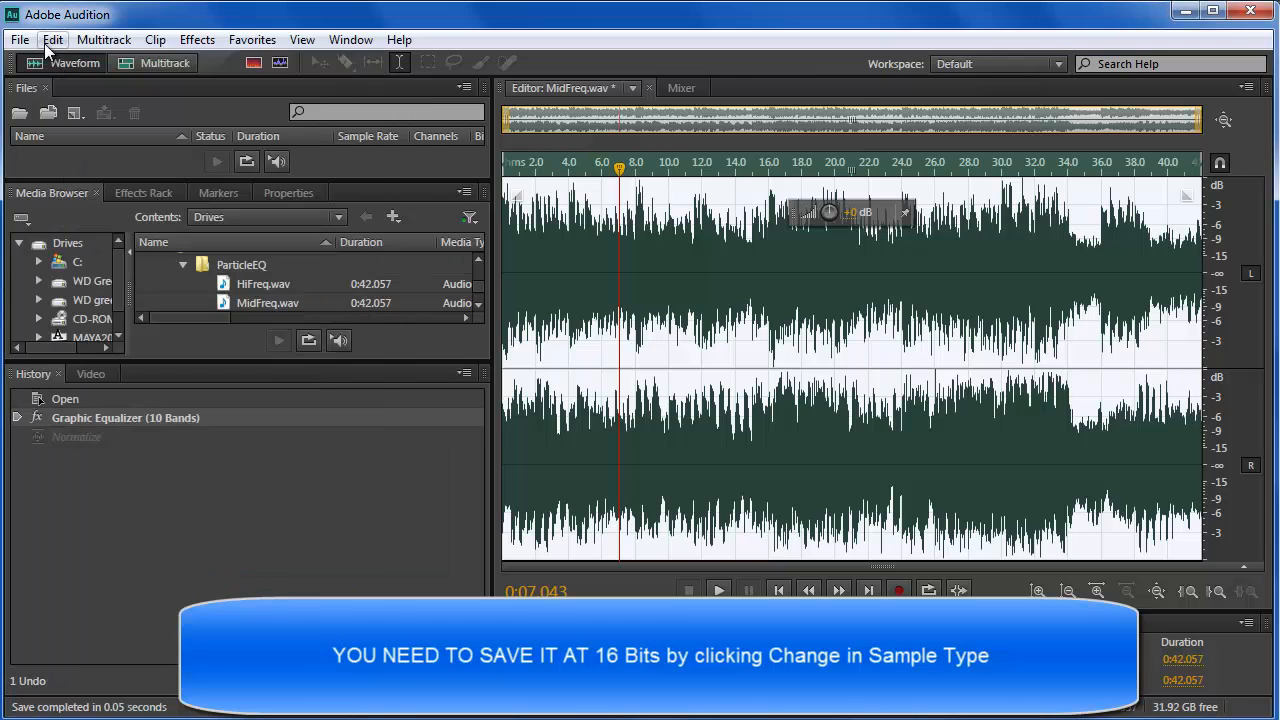
{"action": "left_click", "coordinate": [45, 42]}
{"action": "left_click", "coordinate": [60, 57]}
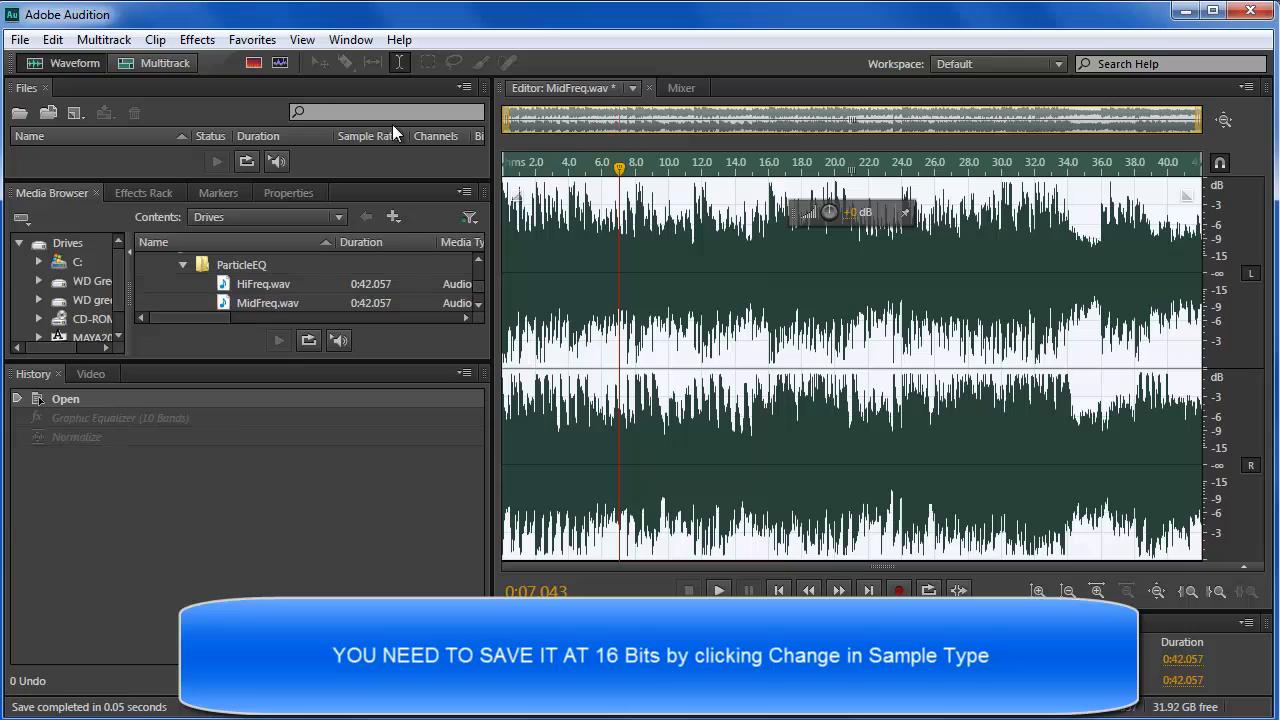
Step: Open the Graphic Equalizer (10 Bands) on the restored audio, choose the (Default) preset and set the range to 120 dB
{"action": "left_click", "coordinate": [197, 39]}
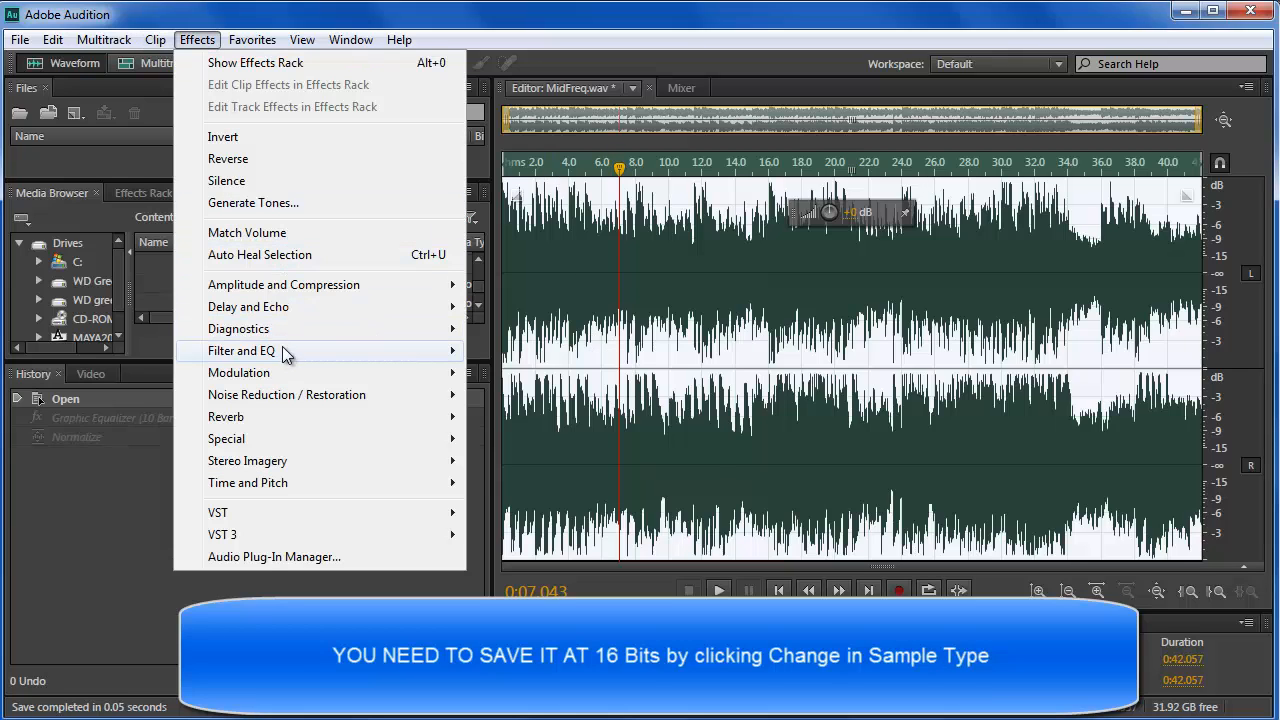
{"action": "mouse_move", "coordinate": [282, 348]}
{"action": "left_click", "coordinate": [597, 376]}
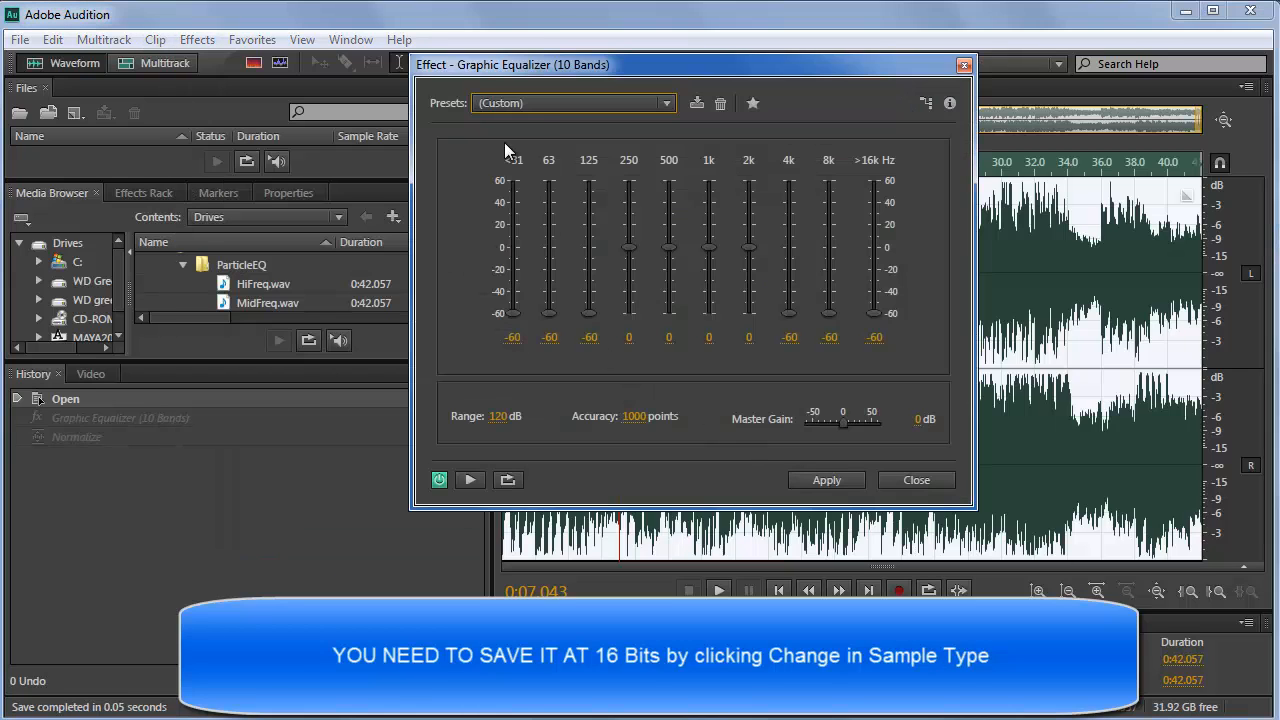
{"action": "left_click", "coordinate": [536, 104]}
{"action": "left_click", "coordinate": [536, 126]}
{"action": "left_click_drag", "start_coordinate": [501, 424], "coordinate": [871, 424]}
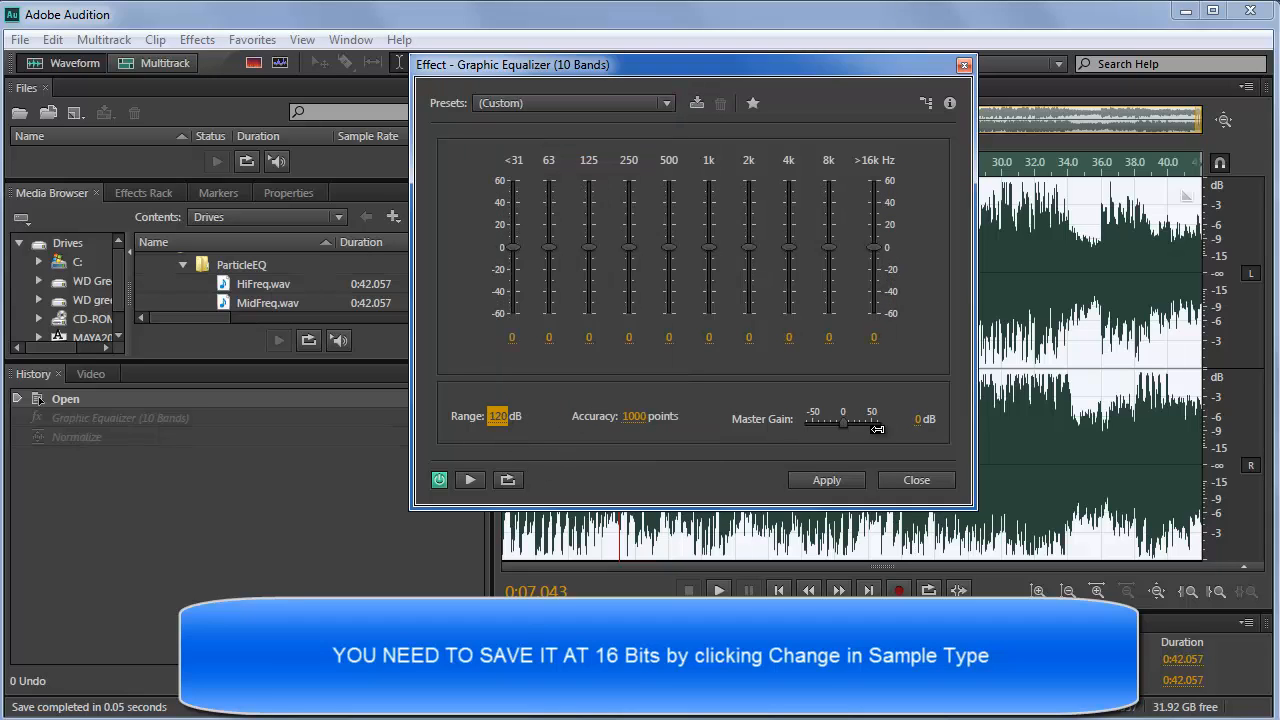
Step: Lower the 250, 500, 1k, 2k, 4k, 8k and >16k Hz bands to -60 dB each with a 120 dB range, and apply the equalizer
{"action": "left_click_drag", "start_coordinate": [873, 249], "coordinate": [872, 345]}
{"action": "left_click_drag", "start_coordinate": [829, 248], "coordinate": [829, 369]}
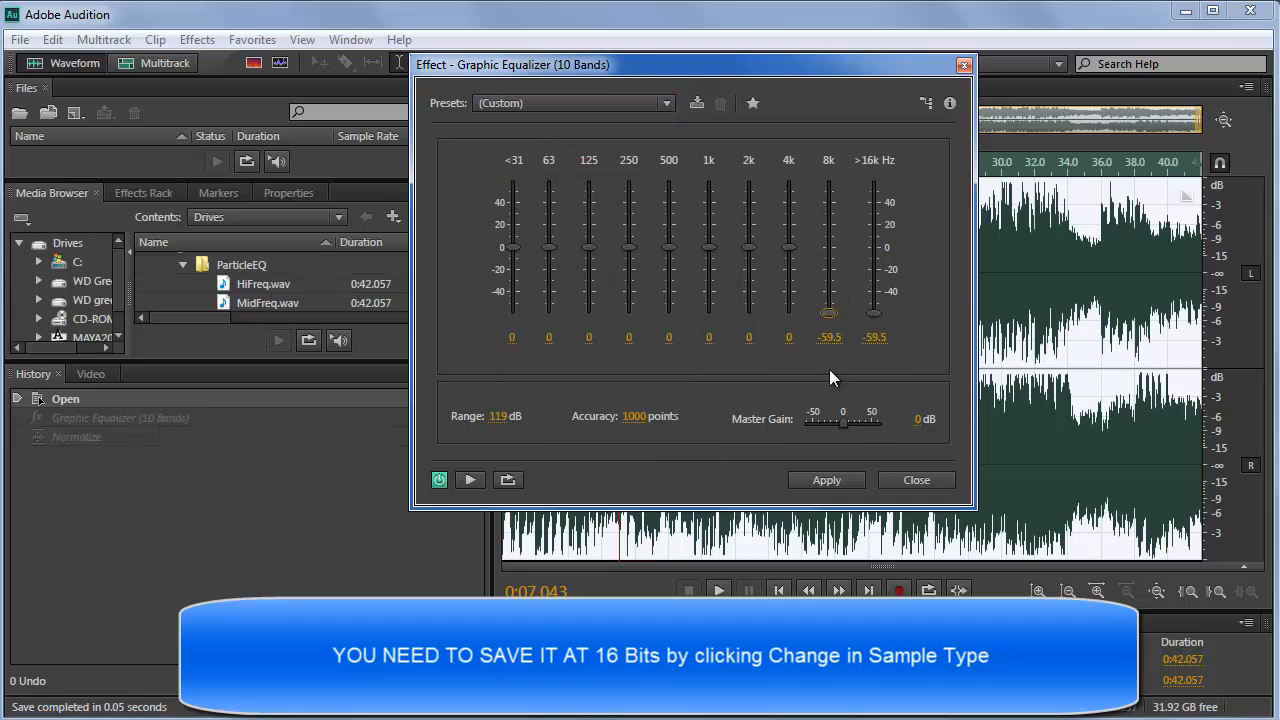
{"action": "left_click_drag", "start_coordinate": [501, 417], "coordinate": [569, 426]}
{"action": "left_click_drag", "start_coordinate": [874, 313], "coordinate": [880, 340]}
{"action": "left_click_drag", "start_coordinate": [789, 247], "coordinate": [789, 330]}
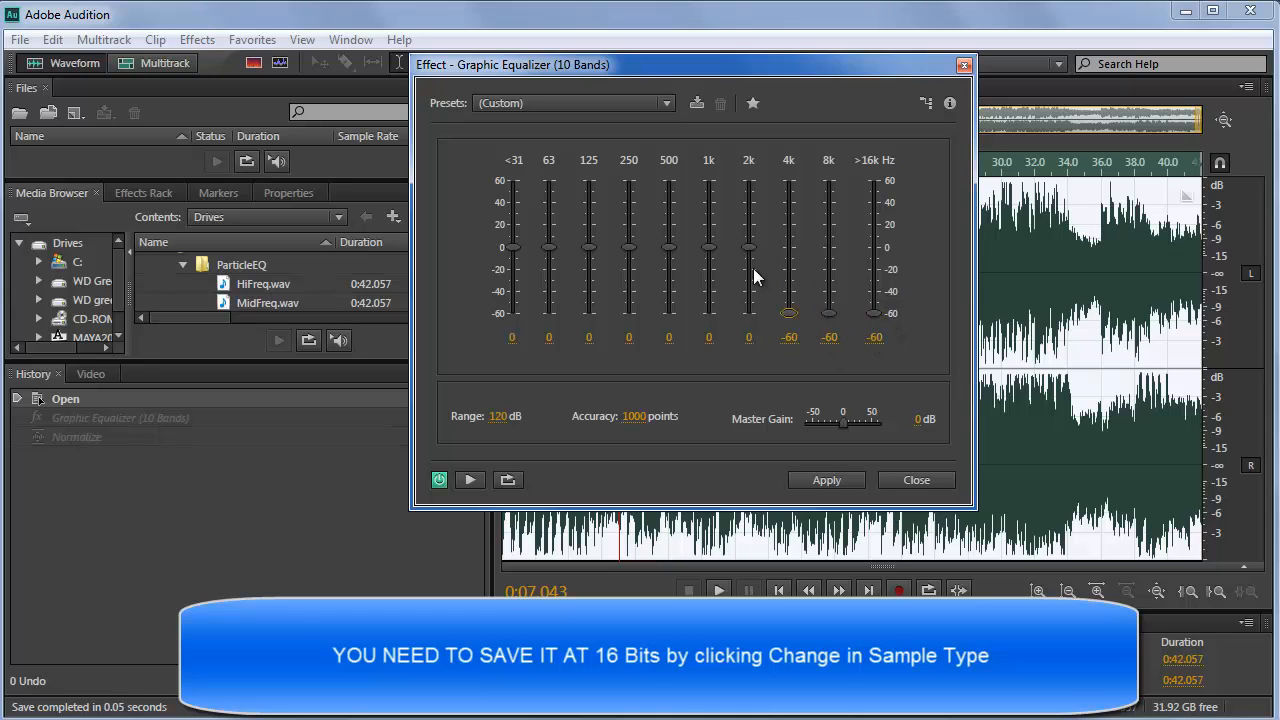
{"action": "left_click_drag", "start_coordinate": [753, 268], "coordinate": [751, 357]}
{"action": "left_click_drag", "start_coordinate": [706, 311], "coordinate": [645, 343]}
{"action": "left_click_drag", "start_coordinate": [669, 247], "coordinate": [671, 400]}
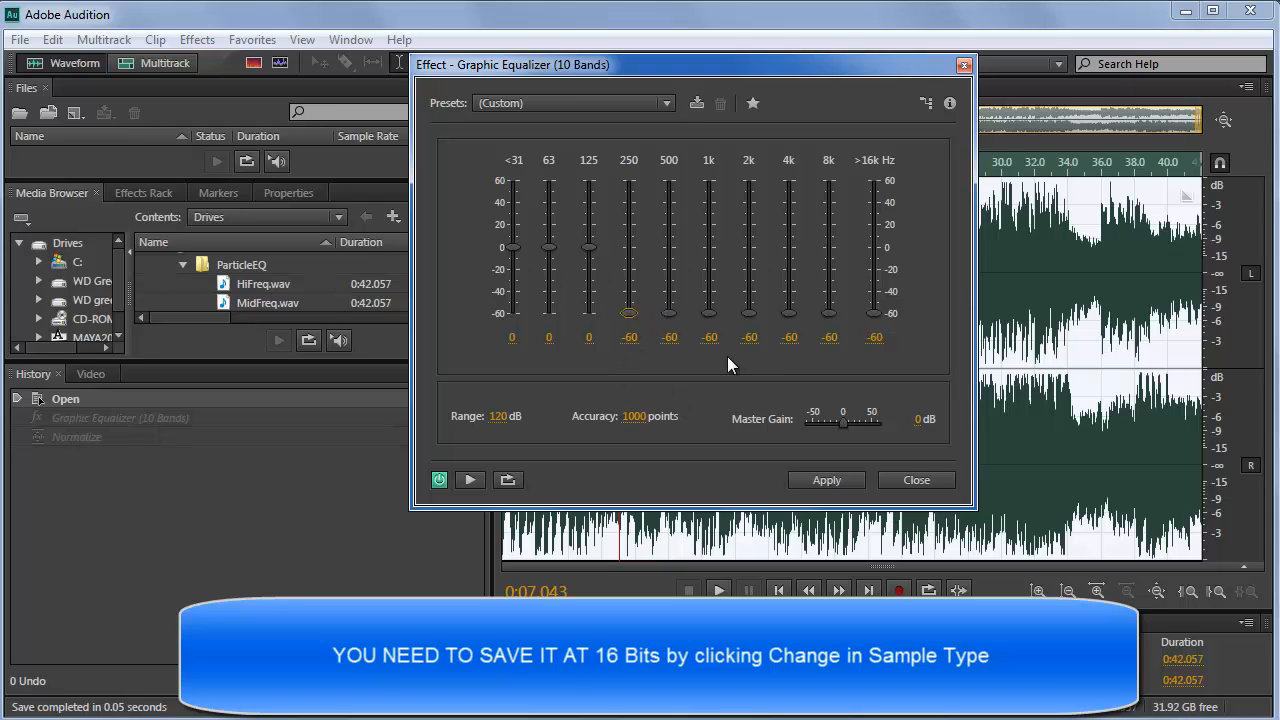
{"action": "left_click", "coordinate": [829, 480]}
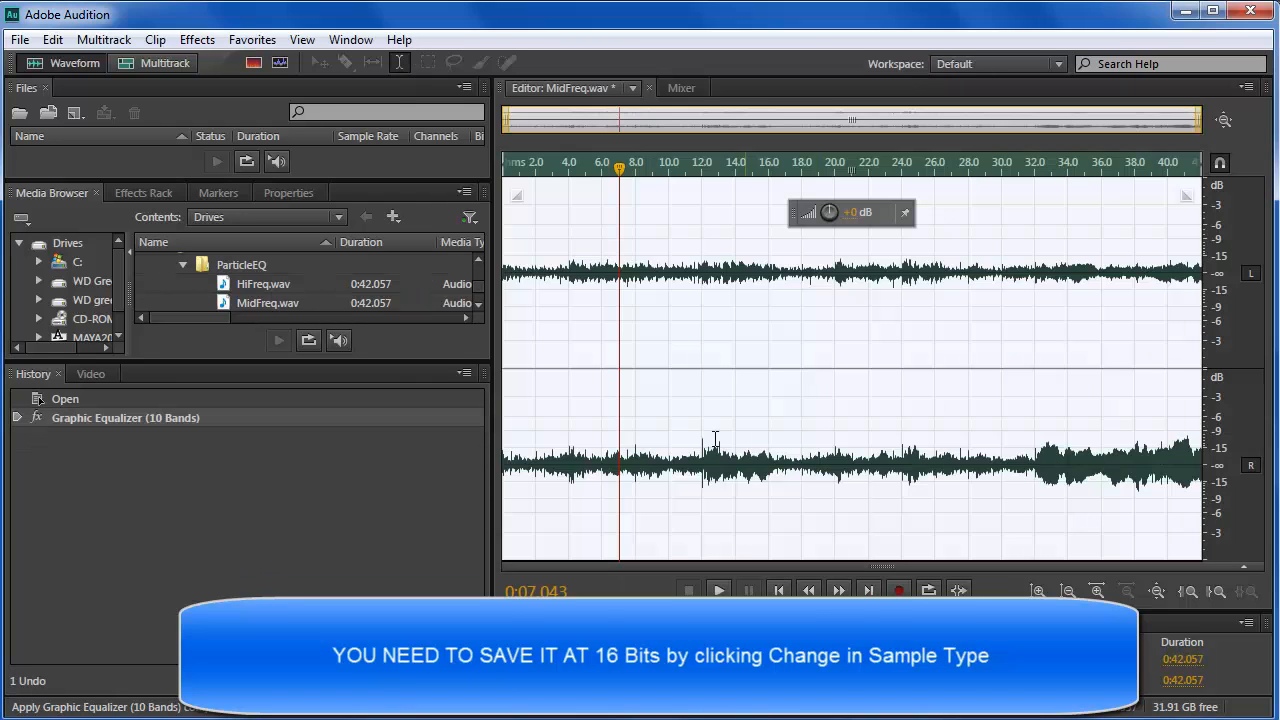
Step: Normalize the low-frequency audio to 100% with all channels equal, and play back a short part of it
{"action": "left_click", "coordinate": [65, 40]}
{"action": "mouse_move", "coordinate": [184, 42]}
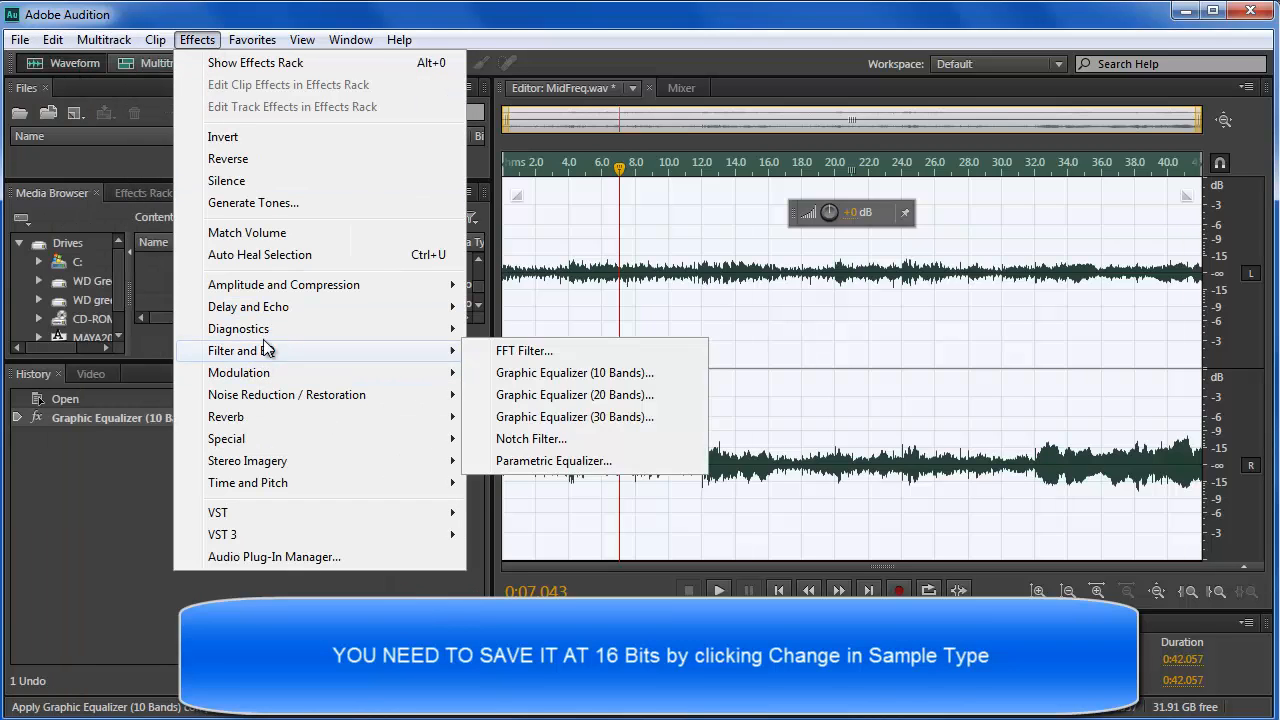
{"action": "mouse_move", "coordinate": [276, 288]}
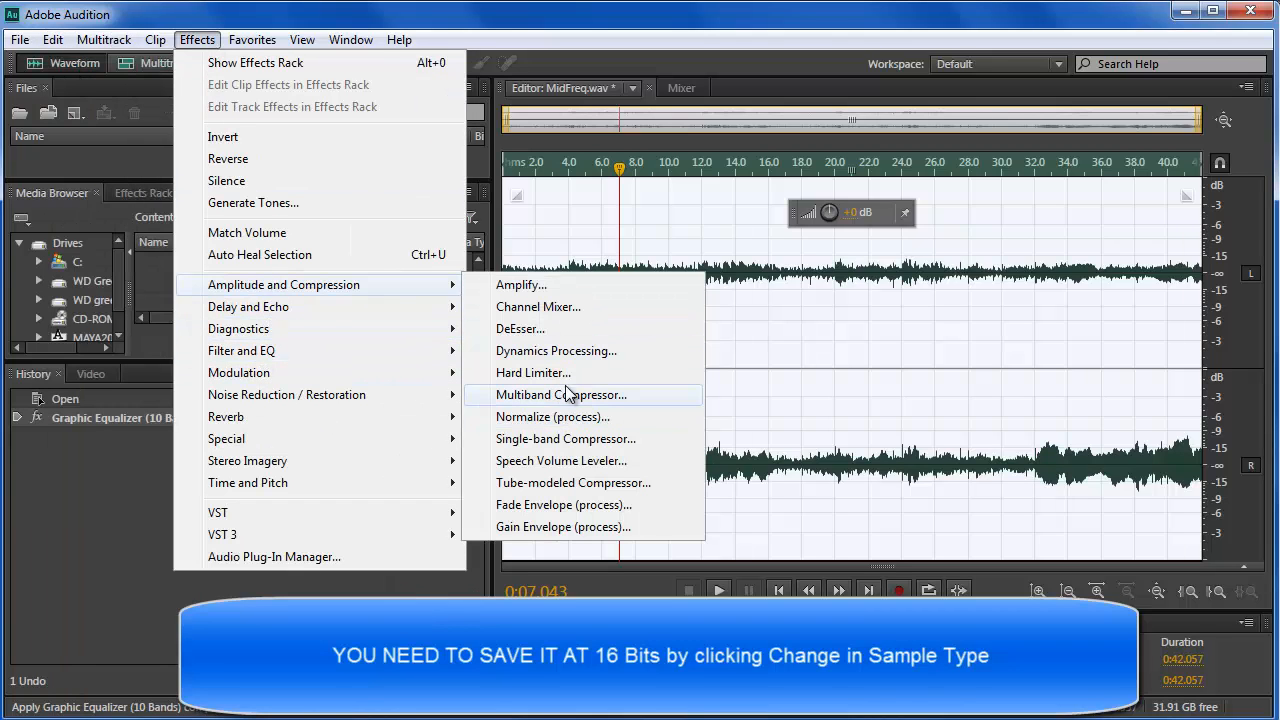
{"action": "left_click", "coordinate": [534, 416]}
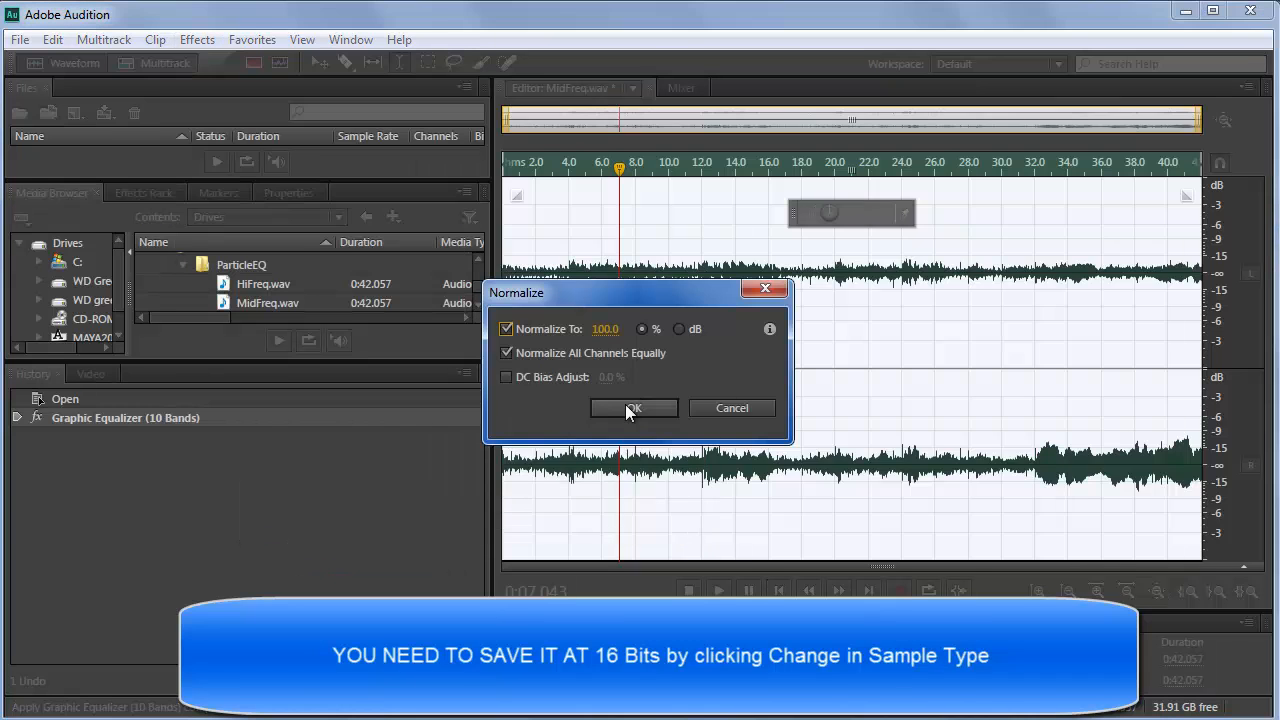
{"action": "left_click", "coordinate": [625, 405]}
{"action": "key", "text": "space"}
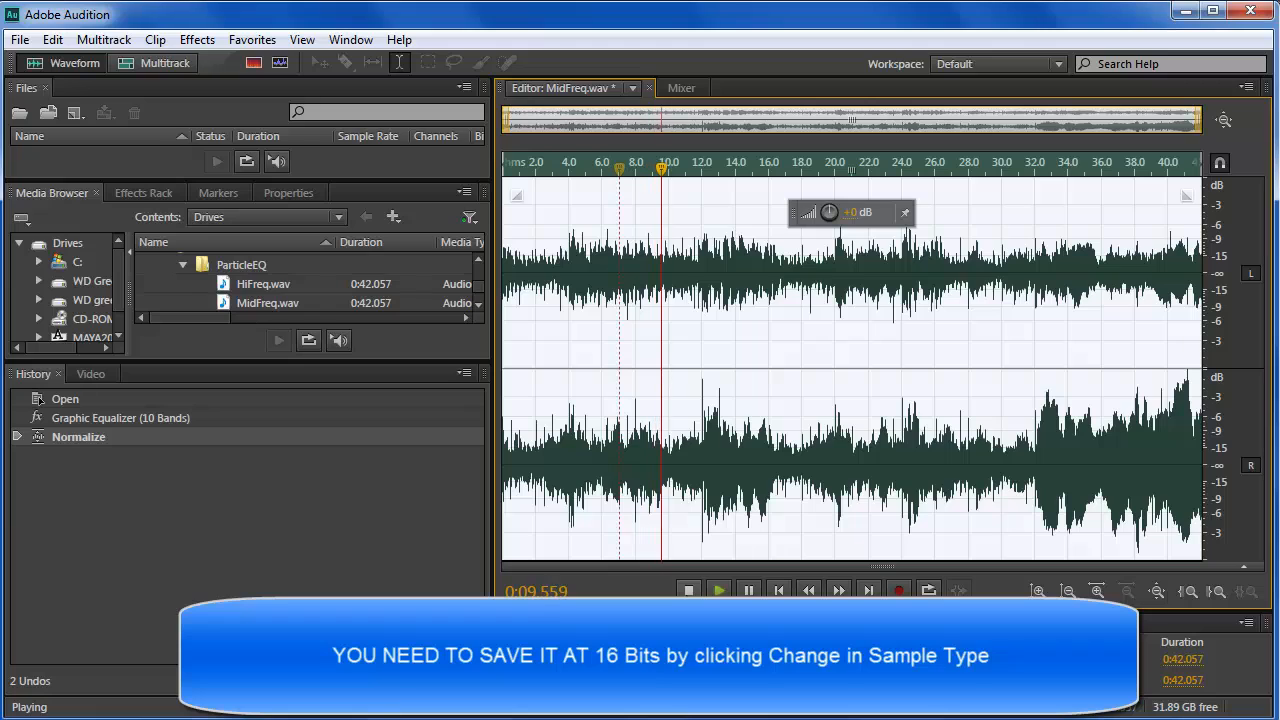
{"action": "key", "text": "space"}
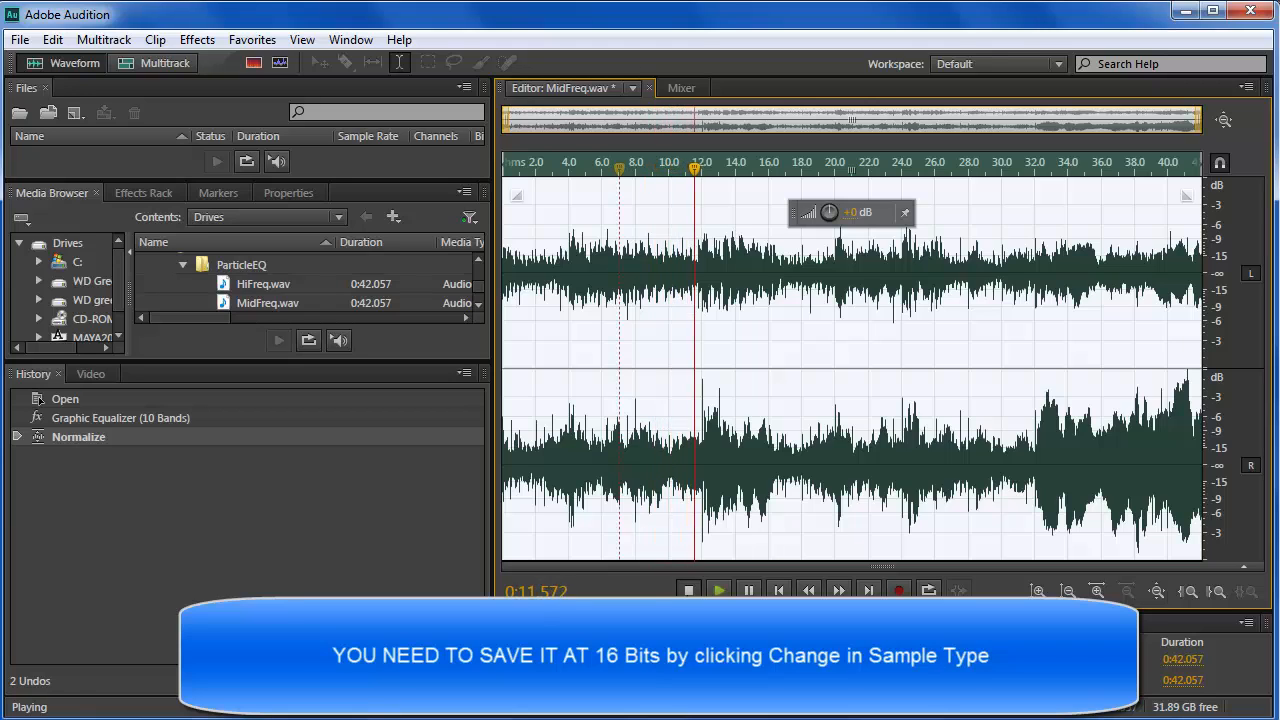
Step: Save the normalized low-frequency audio as LowFreq.wav in Wave PCM format in the ParticleEQ folder
{"action": "left_click", "coordinate": [20, 39]}
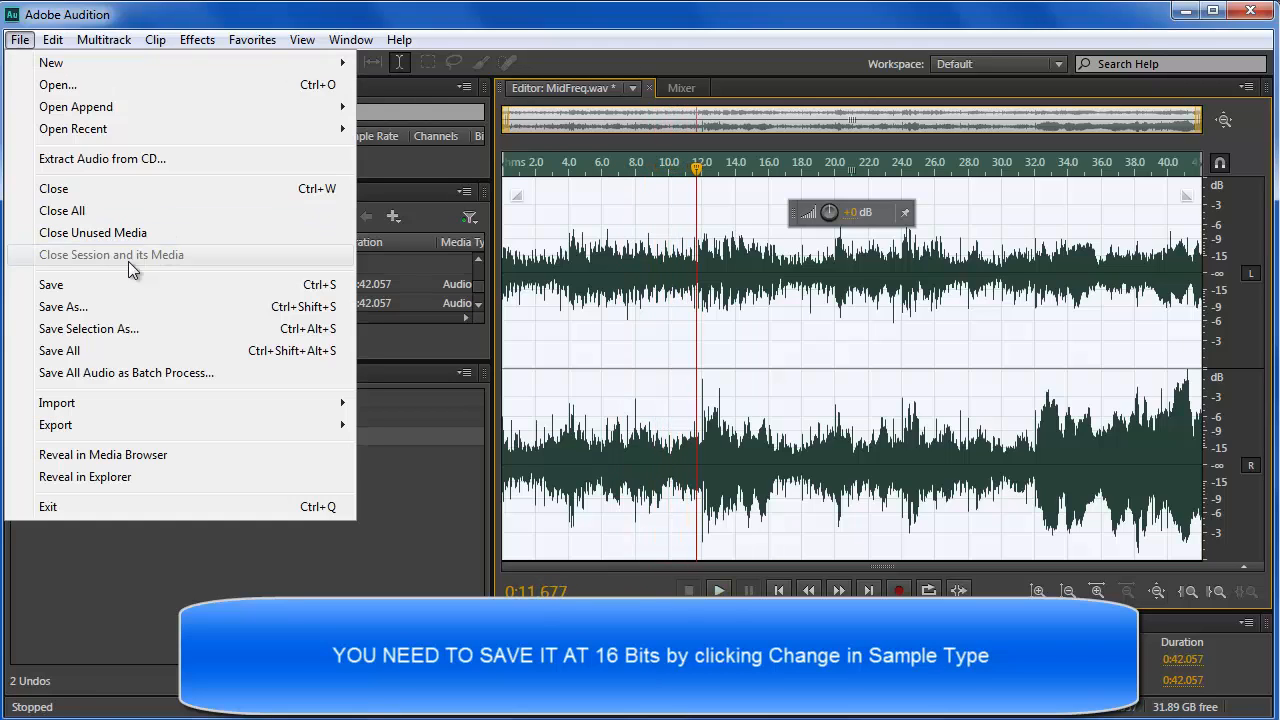
{"action": "left_click", "coordinate": [62, 306]}
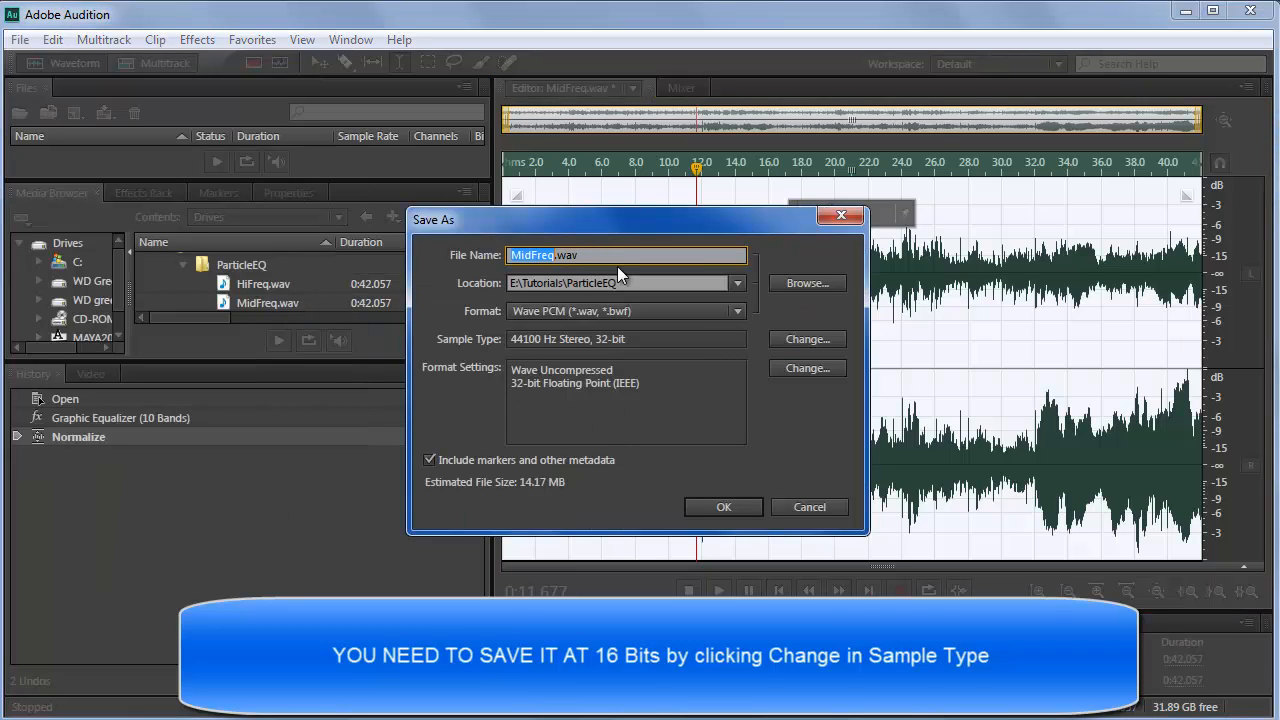
{"action": "type", "text": "LowFreq"}
{"action": "left_click", "coordinate": [713, 510]}
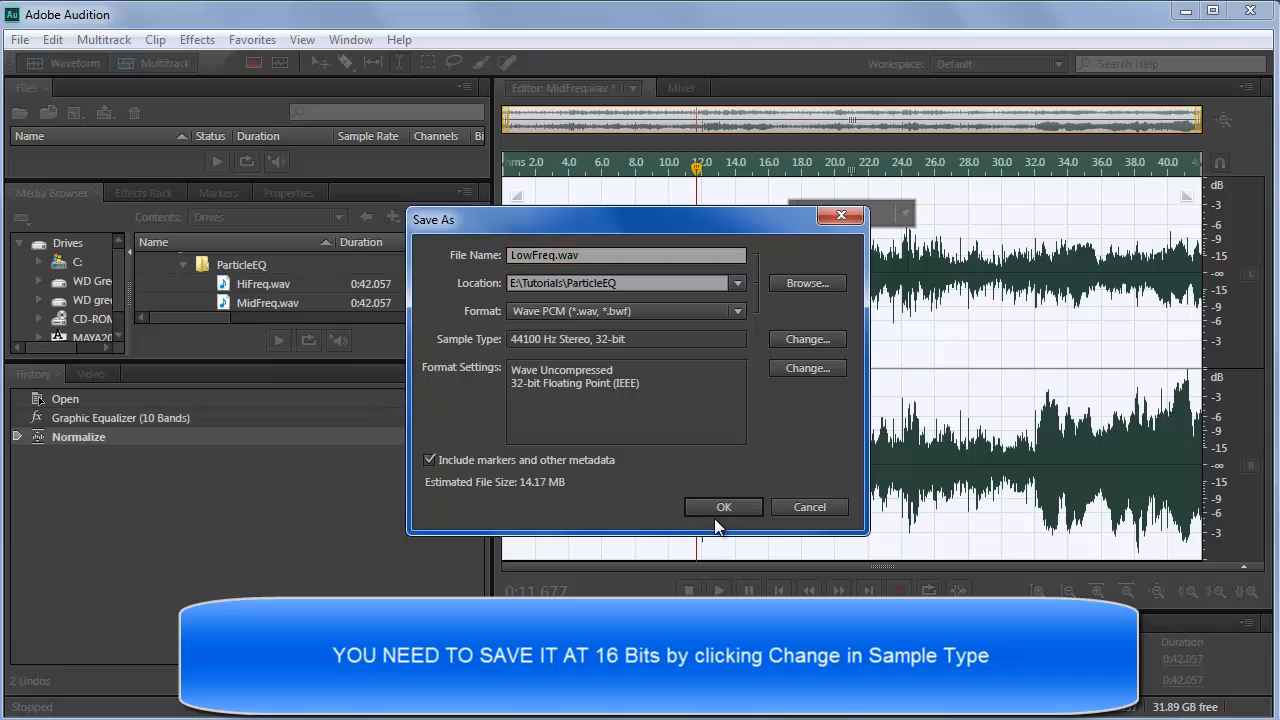
{"action": "left_click", "coordinate": [714, 511]}
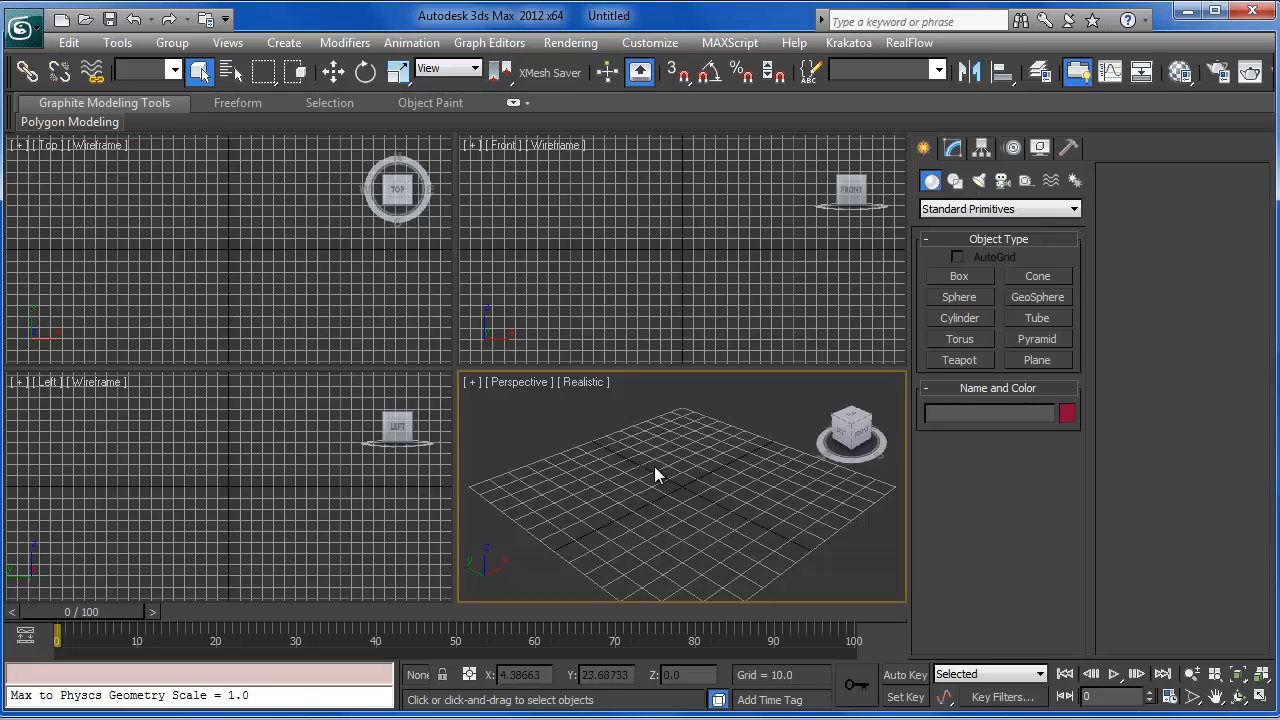
Step: Switch to 3ds Max and maximize the Perspective viewport of the empty scene
{"action": "mouse_move", "coordinate": [645, 466]}
{"action": "middle_mouse_down"}
{"action": "mouse_move", "coordinate": [651, 441]}
{"action": "mouse_move", "coordinate": [672, 457]}
{"action": "mouse_move", "coordinate": [660, 449]}
{"action": "middle_mouse_up"}
{"action": "scroll", "coordinate": [652, 449], "scroll_direction": "down", "scroll_amount": 2}
{"action": "scroll", "coordinate": [652, 449], "scroll_direction": "up", "scroll_amount": 2}
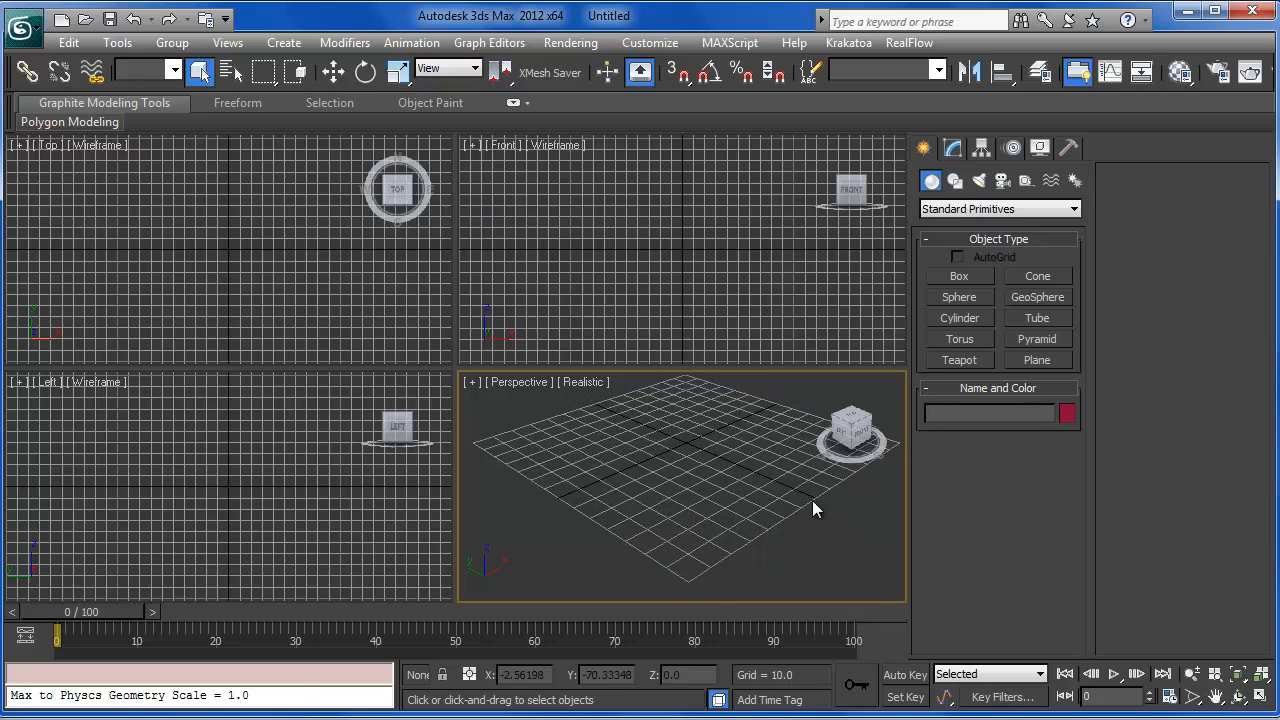
{"action": "middle_click_drag", "start_coordinate": [760, 528], "coordinate": [743, 533], "text": "alt"}
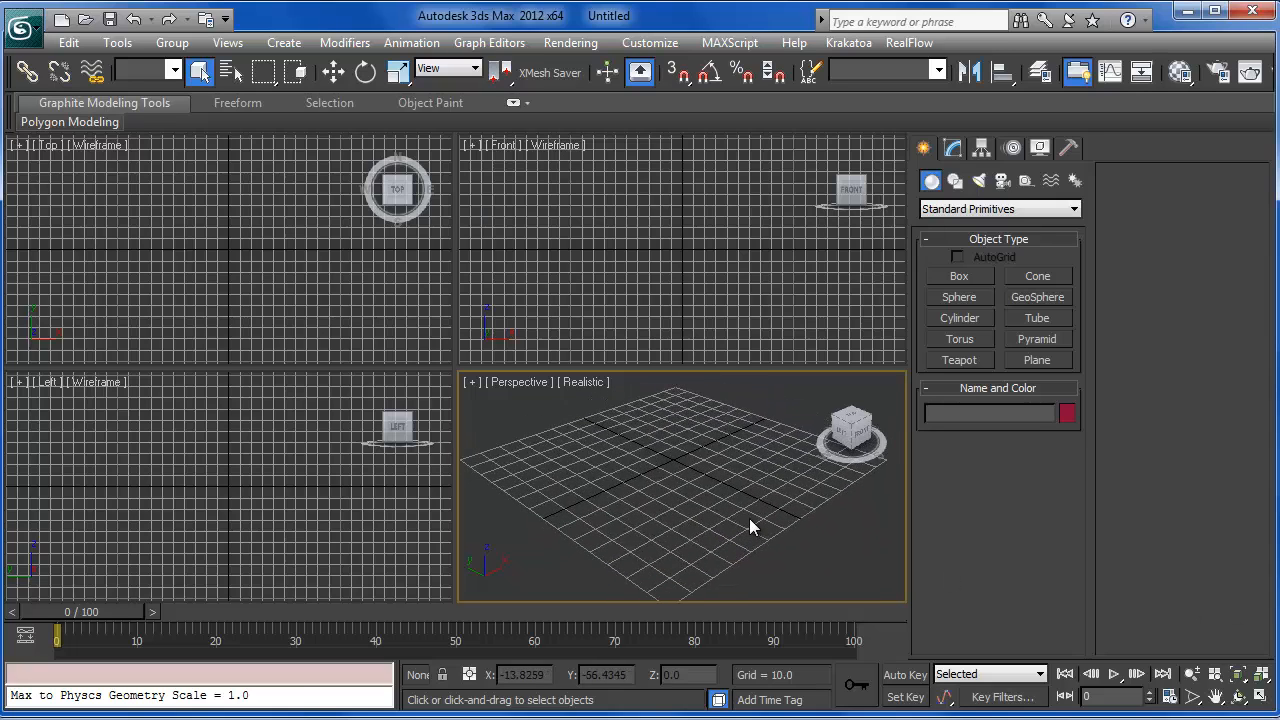
{"action": "middle_click_drag", "start_coordinate": [757, 530], "coordinate": [729, 477], "text": "alt"}
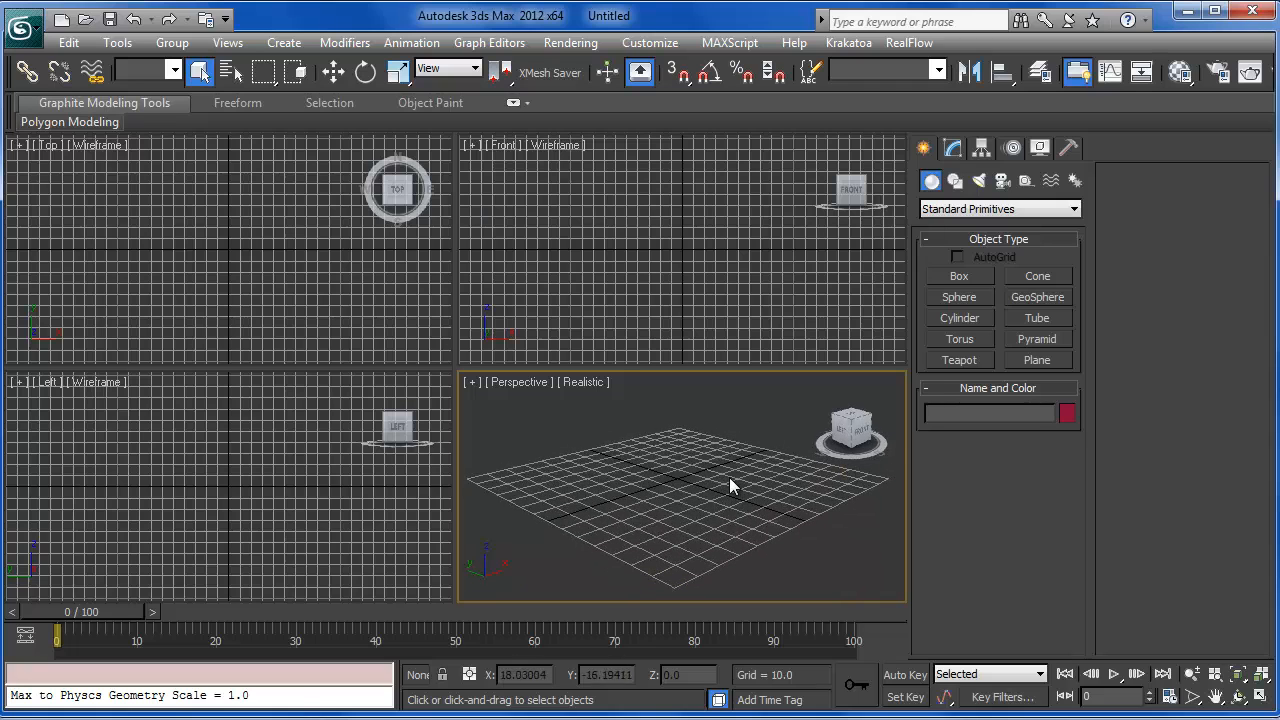
{"action": "left_click", "coordinate": [1257, 702]}
{"action": "middle_click_drag", "start_coordinate": [576, 440], "coordinate": [572, 412], "text": "alt"}
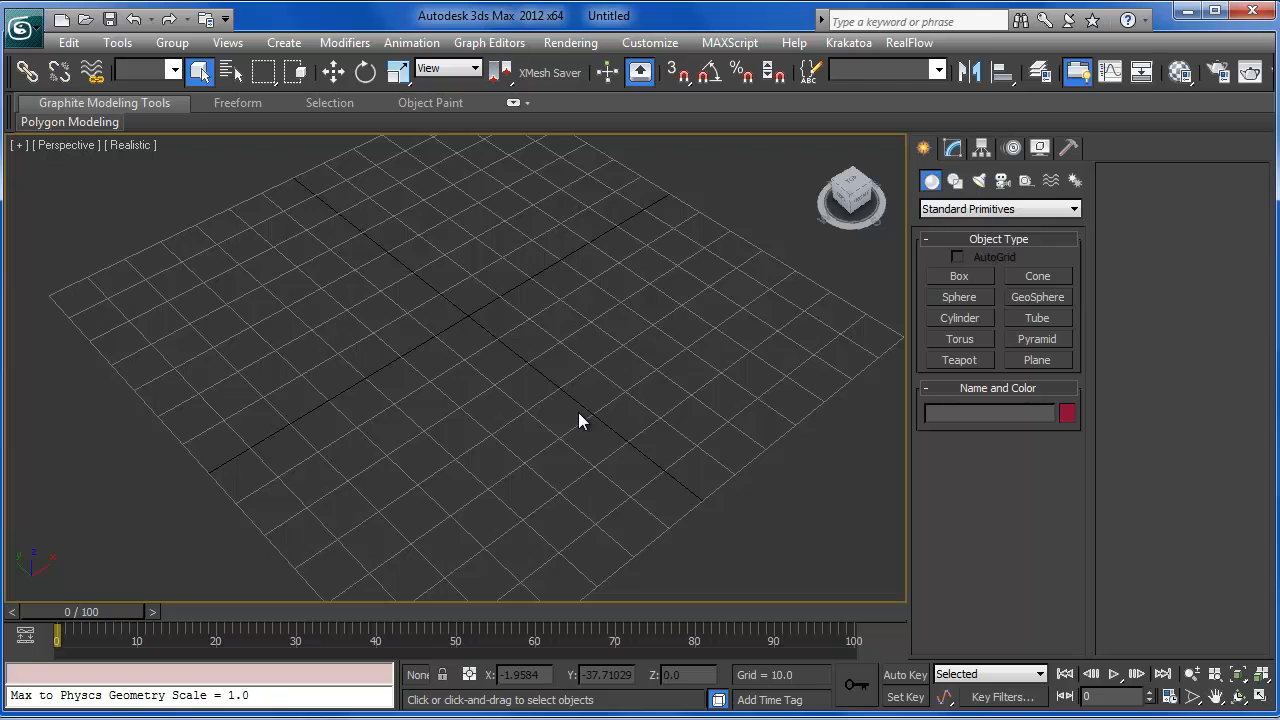
{"action": "scroll", "coordinate": [578, 412], "scroll_direction": "down", "scroll_amount": 2}
{"action": "scroll", "coordinate": [578, 412], "scroll_direction": "up", "scroll_amount": 2}
{"action": "middle_click_drag", "start_coordinate": [578, 412], "coordinate": [583, 375], "text": "alt"}
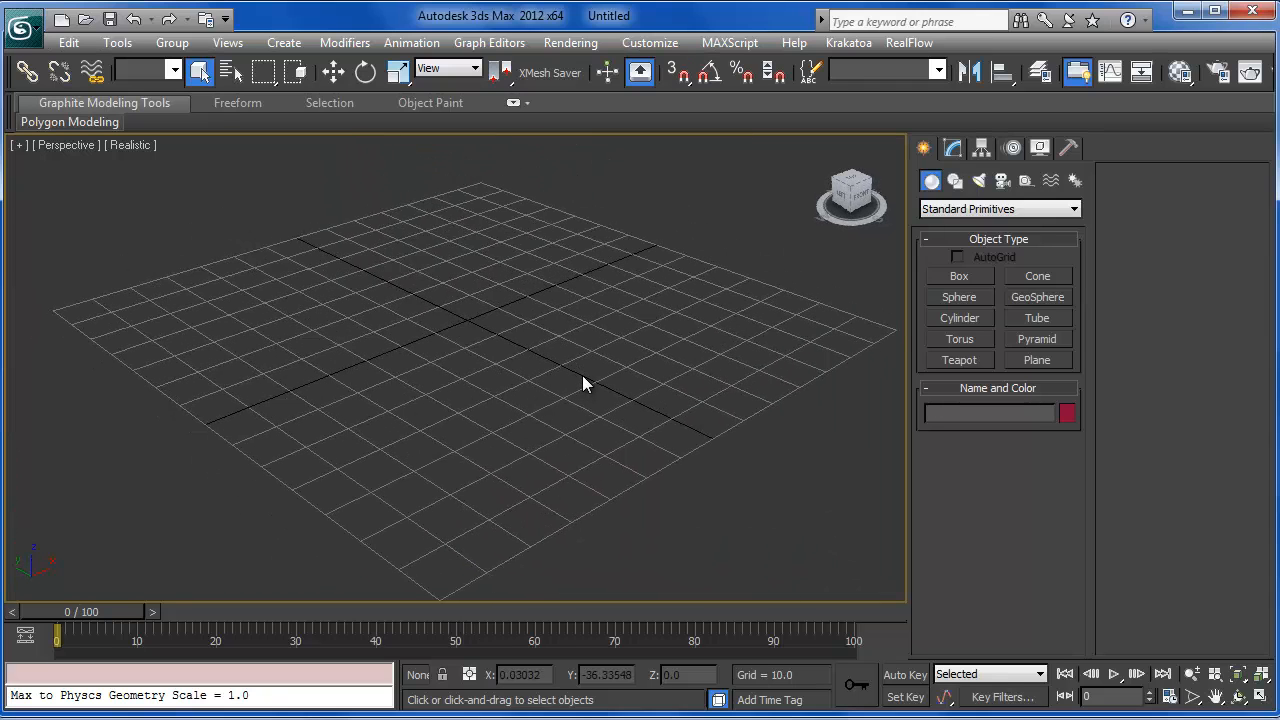
{"action": "middle_click_drag", "start_coordinate": [582, 375], "coordinate": [581, 372], "text": "alt"}
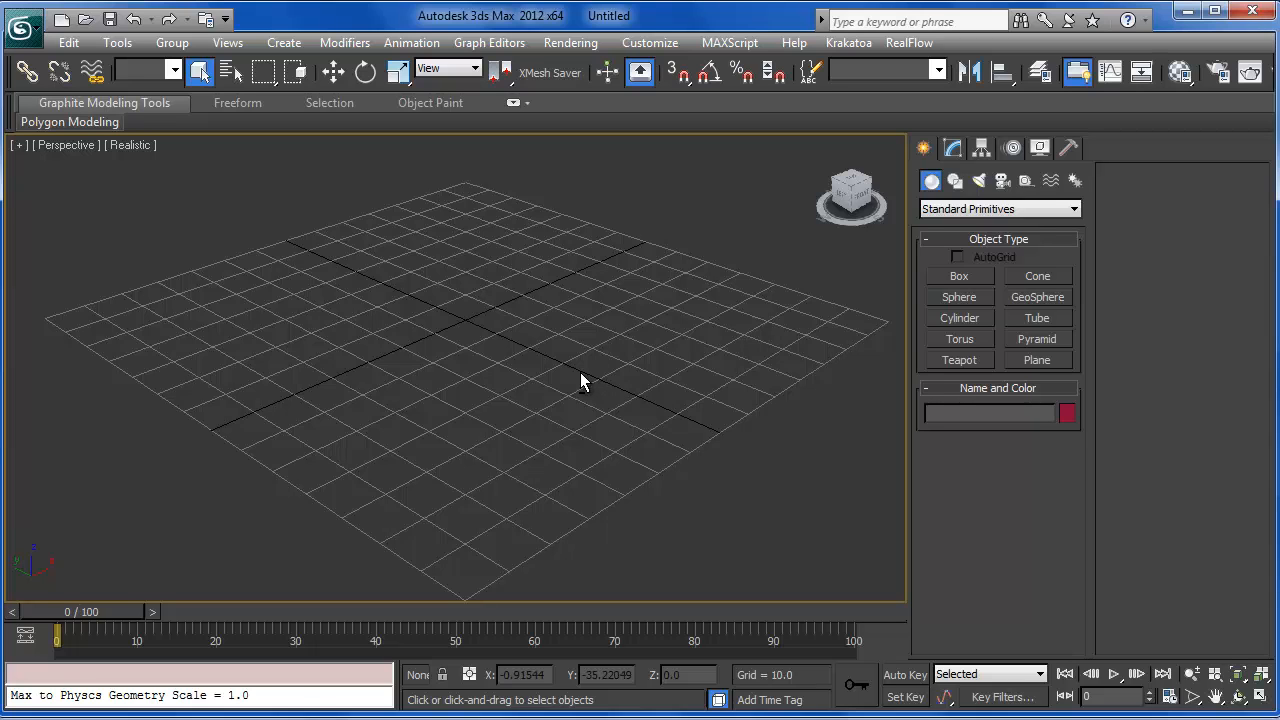
{"action": "mouse_move", "coordinate": [580, 372]}
{"action": "middle_mouse_down", "text": "alt"}
{"action": "mouse_move", "coordinate": [580, 336]}
{"action": "mouse_move", "coordinate": [569, 367]}
{"action": "middle_mouse_up", "text": "alt"}
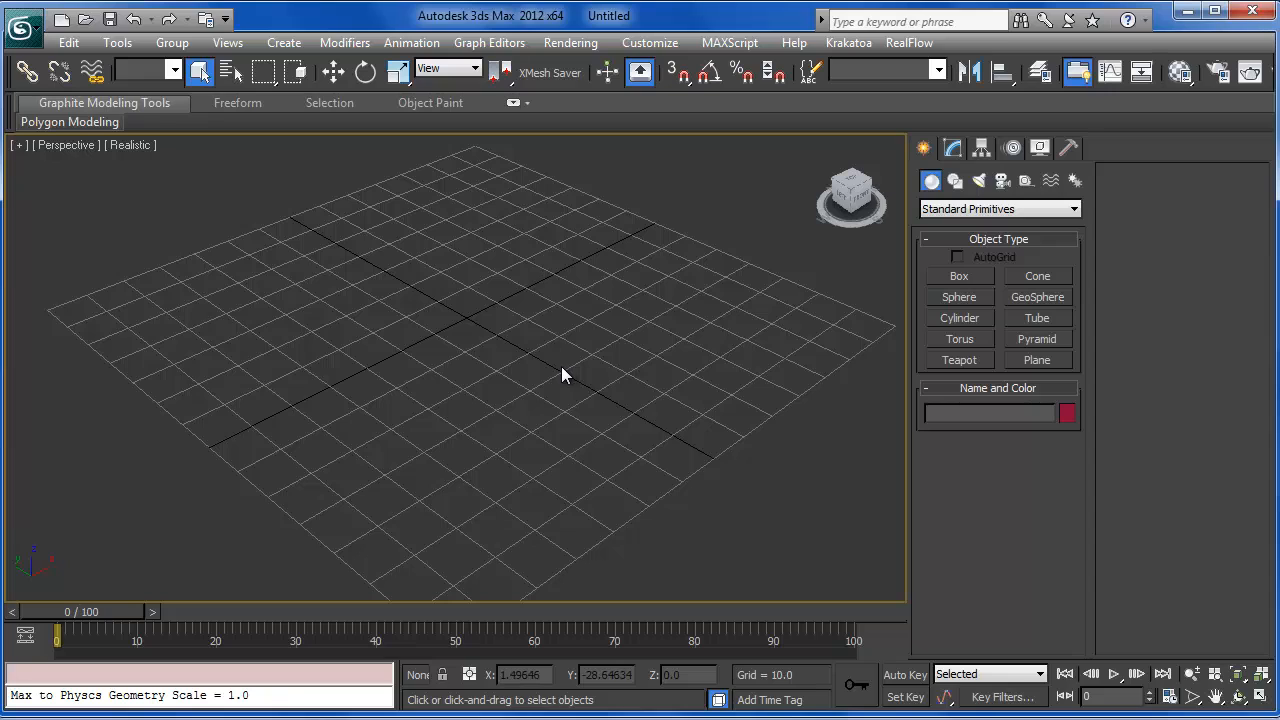
{"action": "middle_click_drag", "start_coordinate": [561, 367], "coordinate": [586, 391], "text": "alt"}
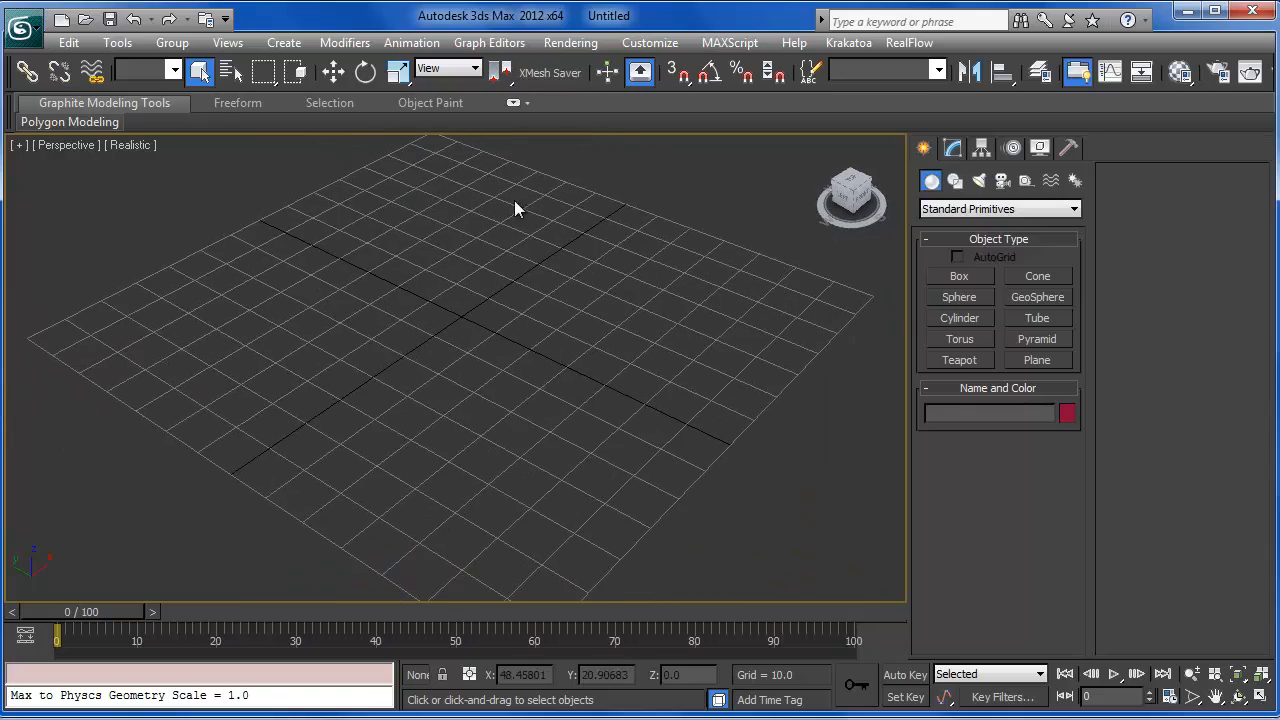
{"action": "middle_click_drag", "start_coordinate": [517, 206], "coordinate": [526, 368], "text": "alt"}
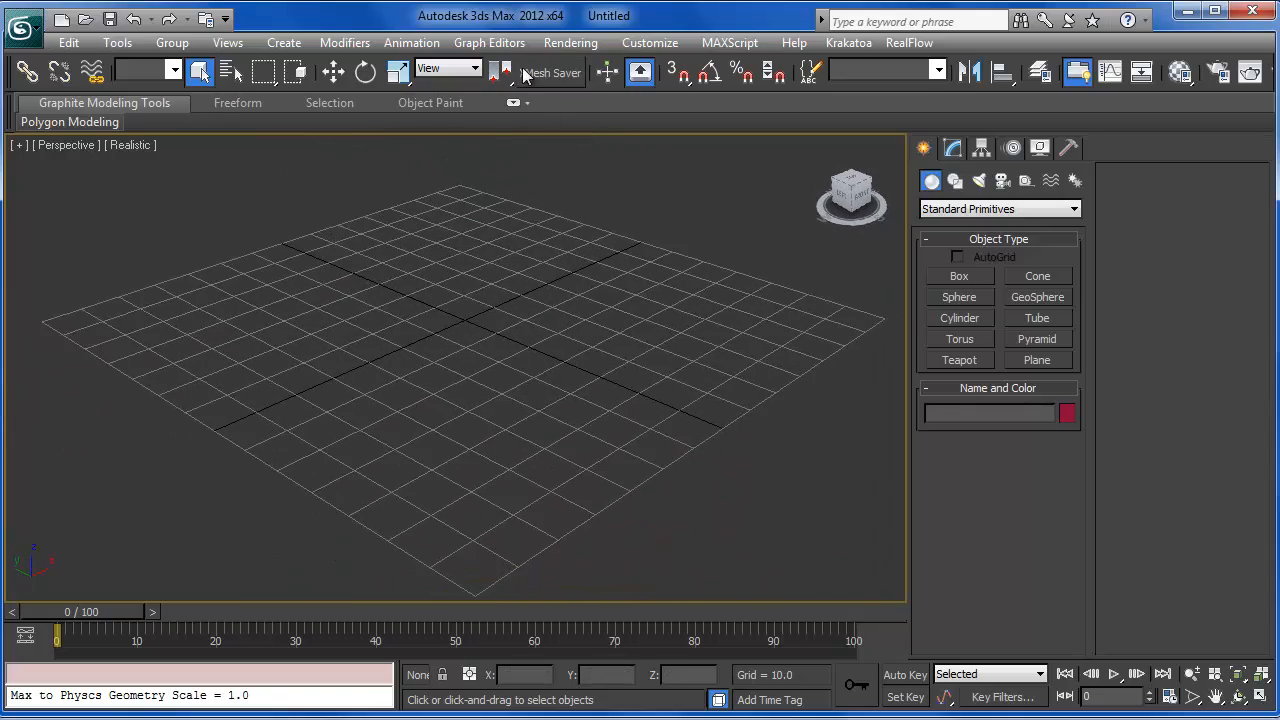
{"action": "middle_click_drag", "start_coordinate": [543, 430], "coordinate": [520, 453], "text": "alt"}
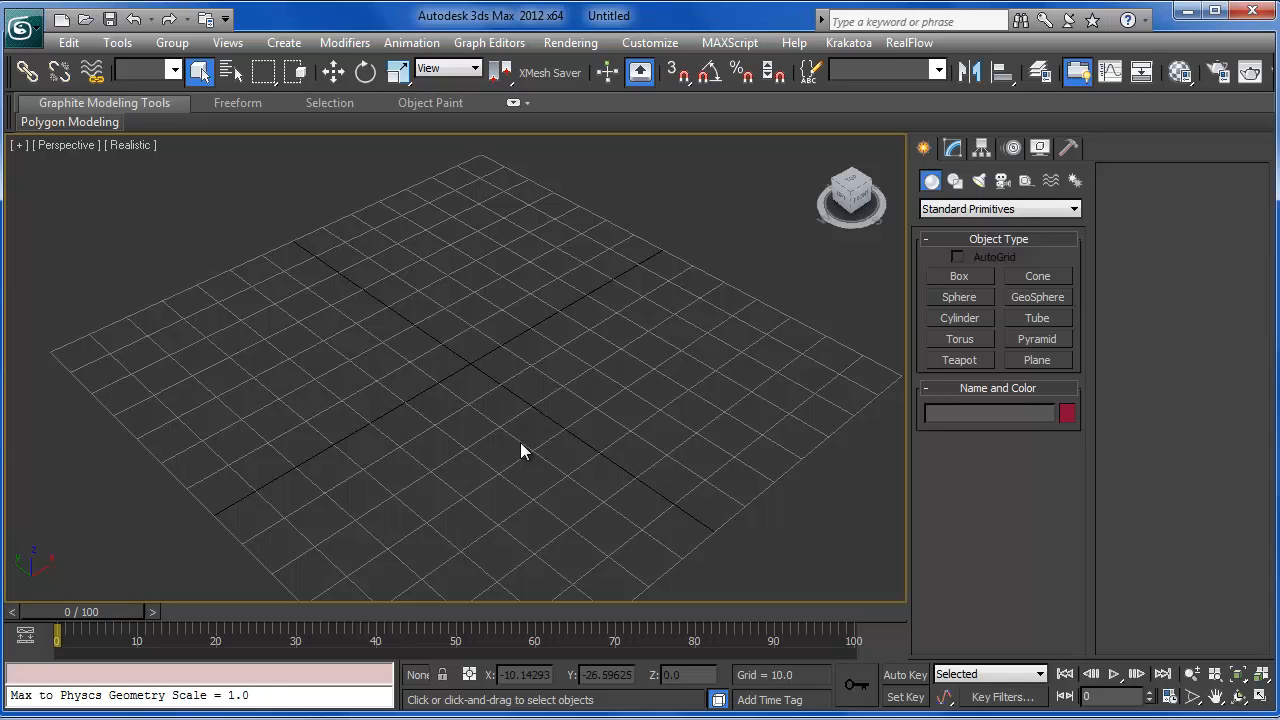
Step: Open Particle View, add a Delete operator as its own event and set it to remove particles By Particle Age
{"action": "middle_click_drag", "start_coordinate": [520, 451], "coordinate": [530, 424]}
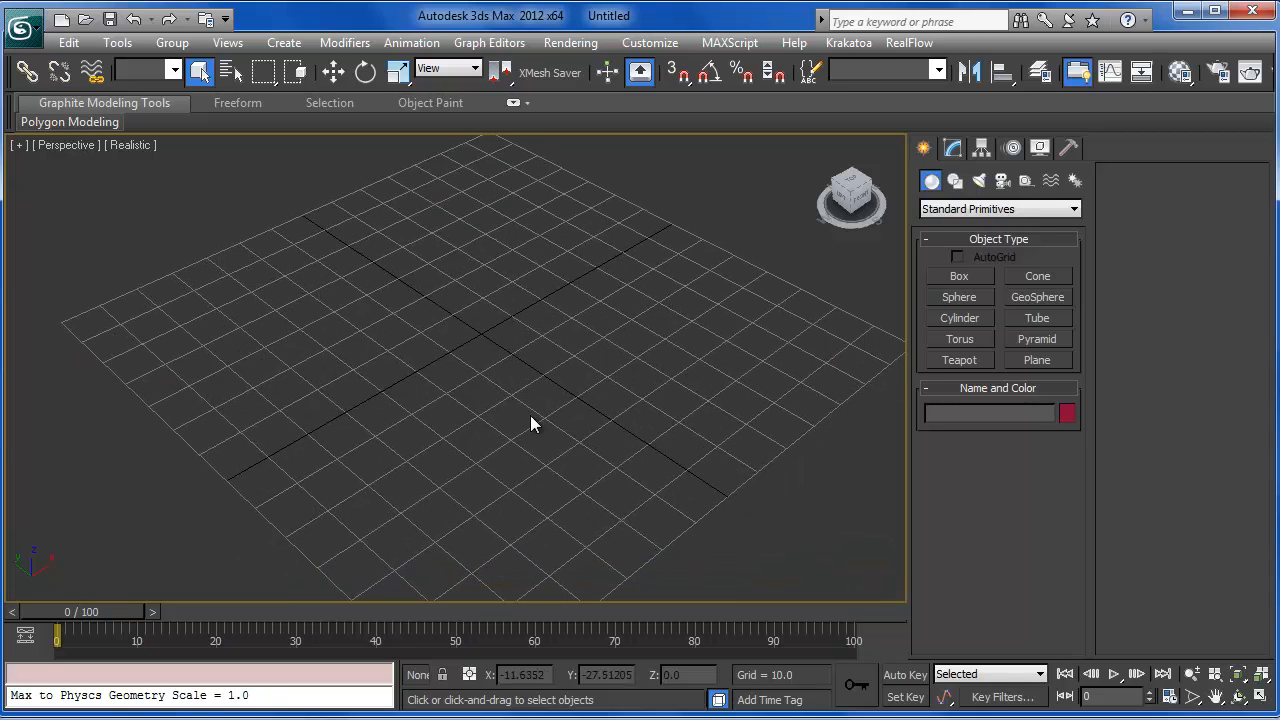
{"action": "key", "text": "6"}
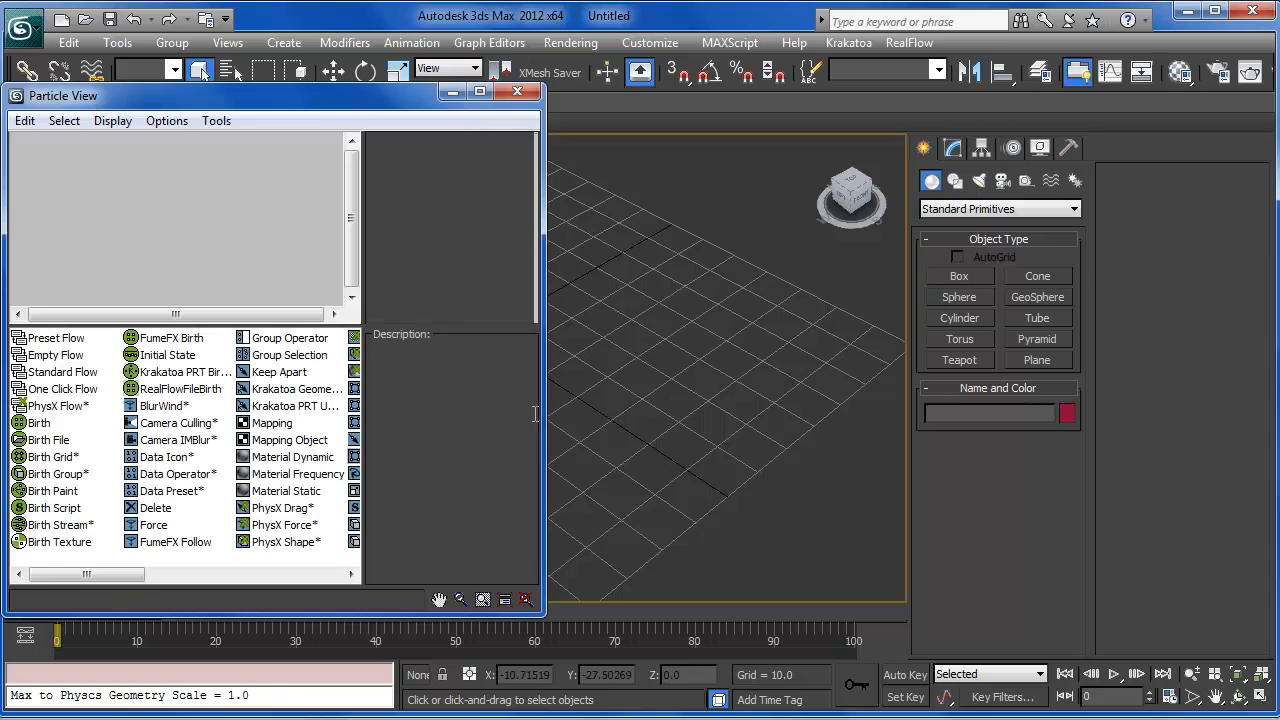
{"action": "left_click_drag", "start_coordinate": [155, 508], "coordinate": [152, 250]}
{"action": "left_click", "coordinate": [433, 224]}
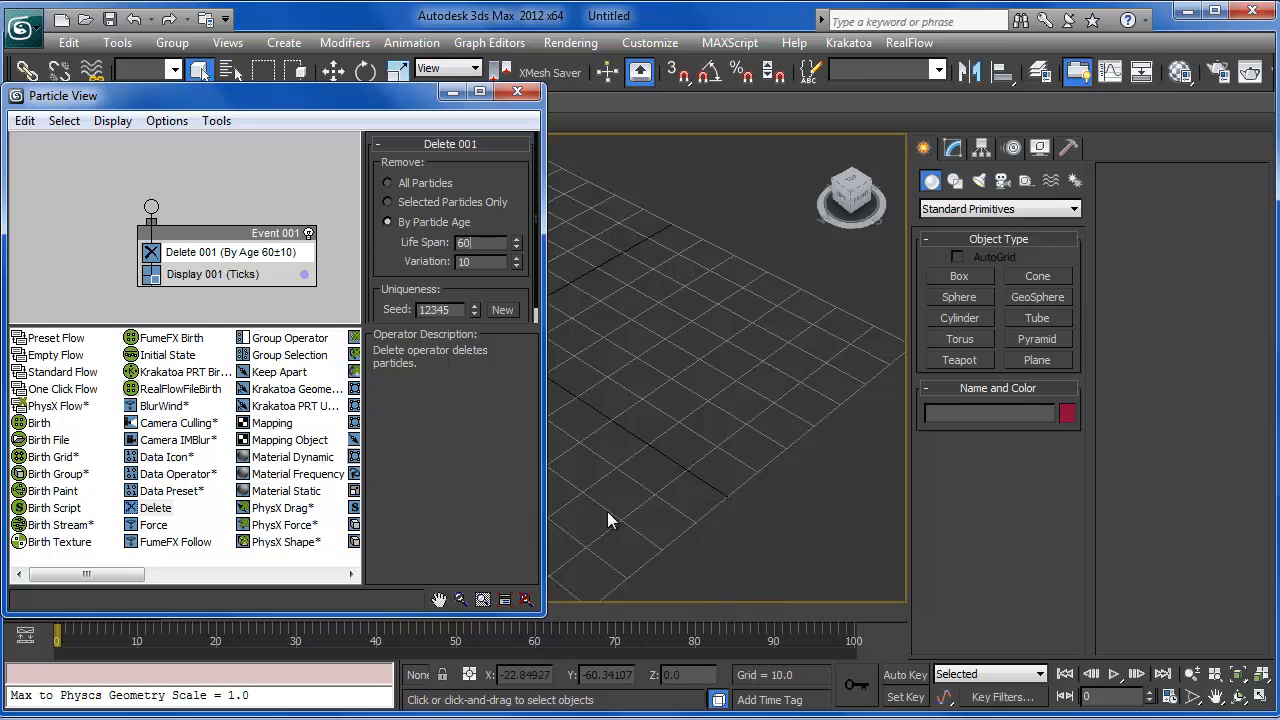
Step: Open the Track View Curve Editor and place its window beside the Particle View event display
{"action": "left_click", "coordinate": [489, 43]}
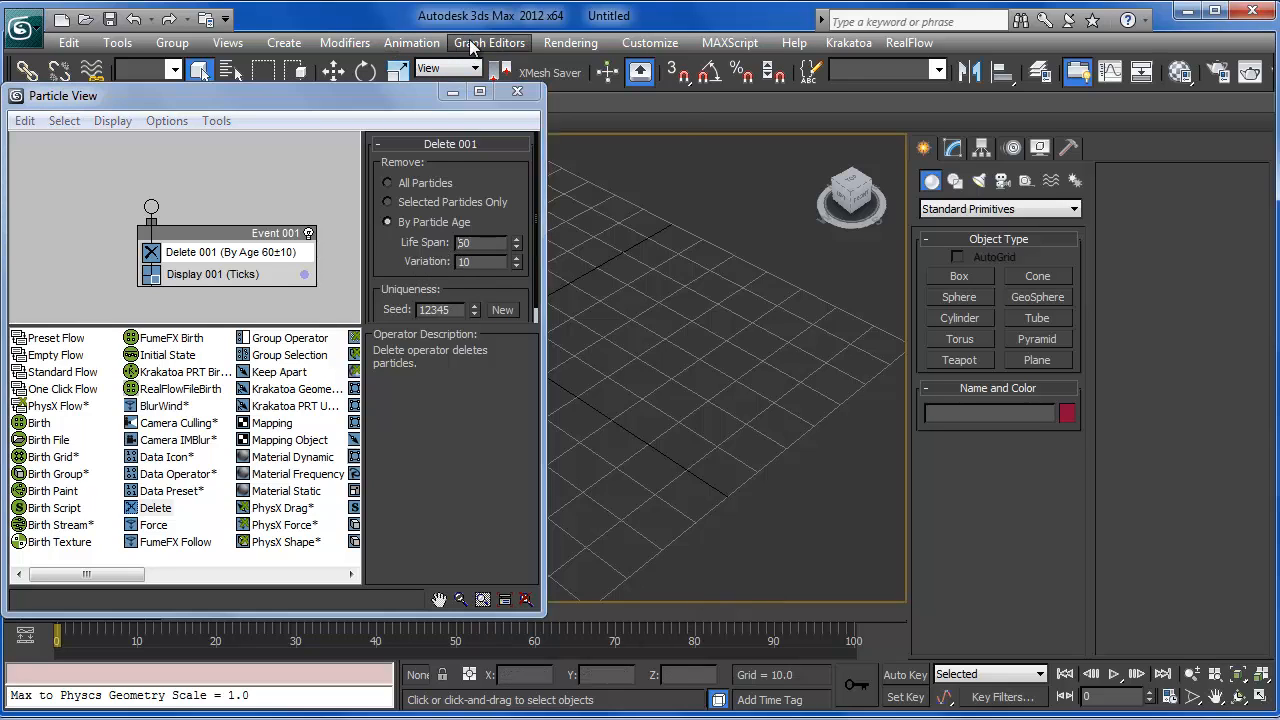
{"action": "left_click", "coordinate": [492, 66]}
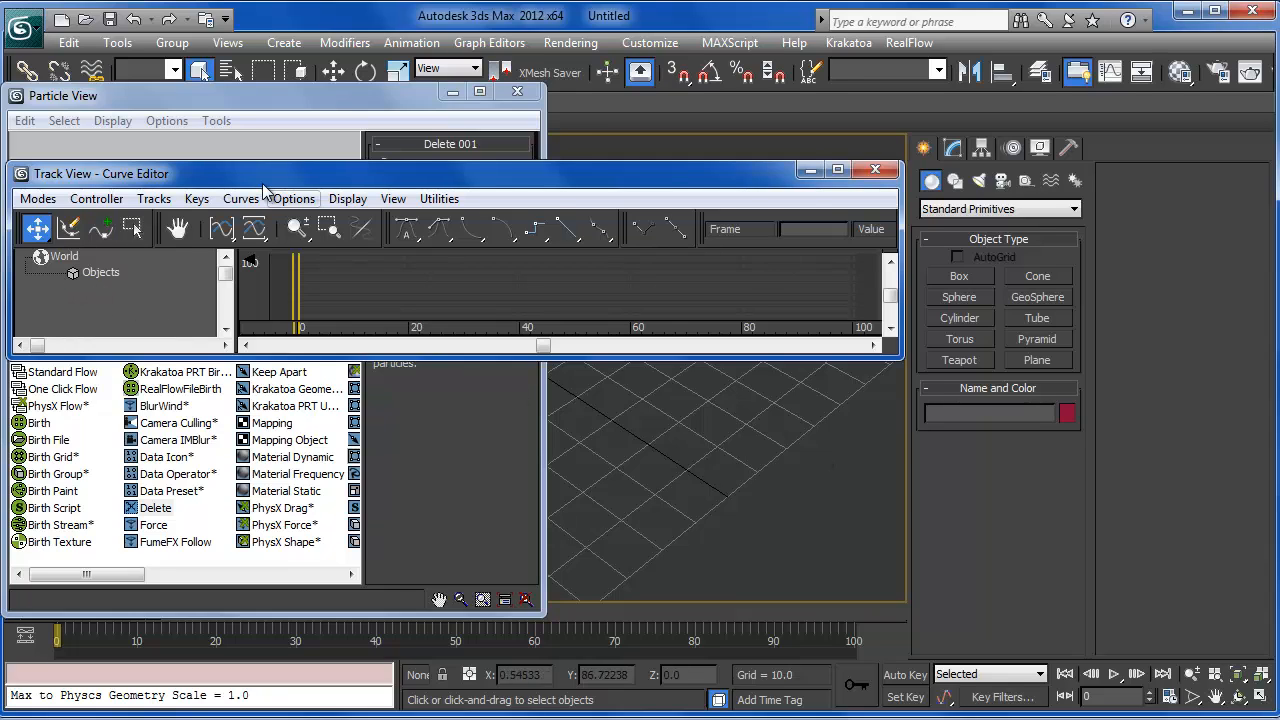
{"action": "left_click", "coordinate": [365, 192]}
{"action": "left_click_drag", "start_coordinate": [212, 178], "coordinate": [364, 184]}
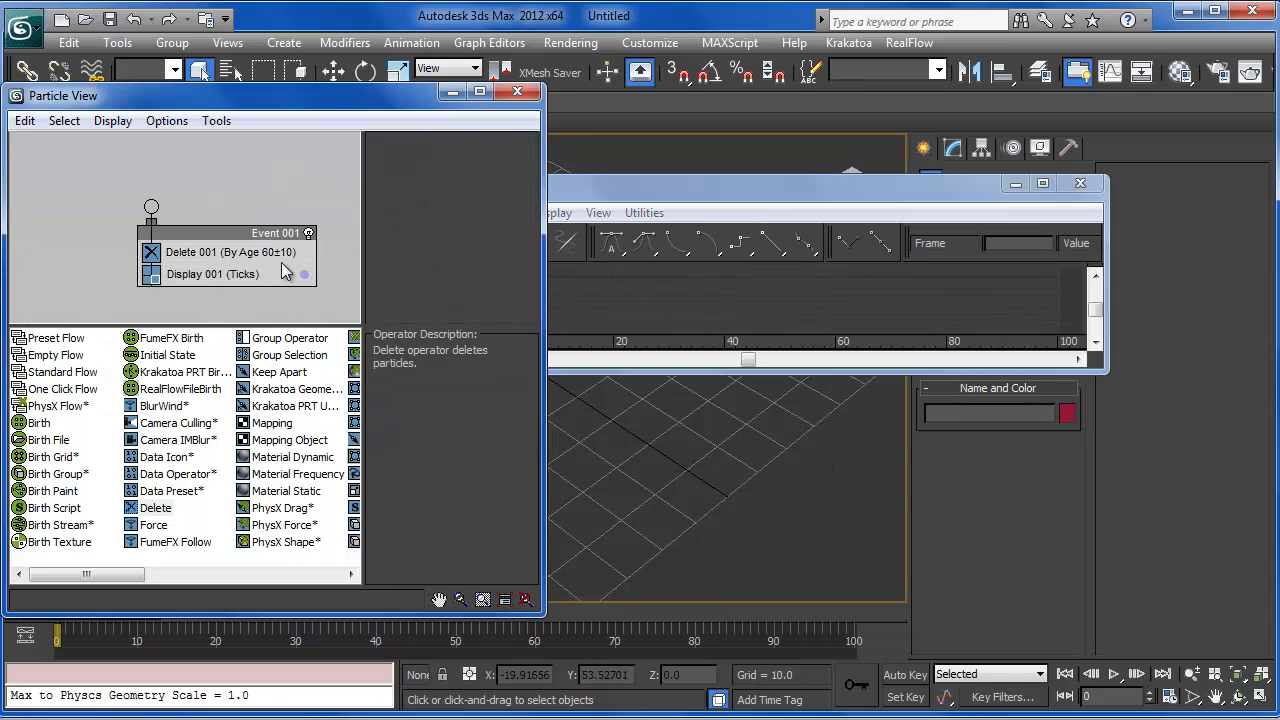
Step: Add a Standard Flow to Particle View and try to move the Delete operator into its event
{"action": "left_click_drag", "start_coordinate": [51, 368], "coordinate": [53, 226]}
{"action": "left_click_drag", "start_coordinate": [262, 256], "coordinate": [151, 300]}
Step: Select the PF Source icon in the Perspective viewport to load its tracks in the Curve Editor
{"action": "left_click", "coordinate": [690, 192]}
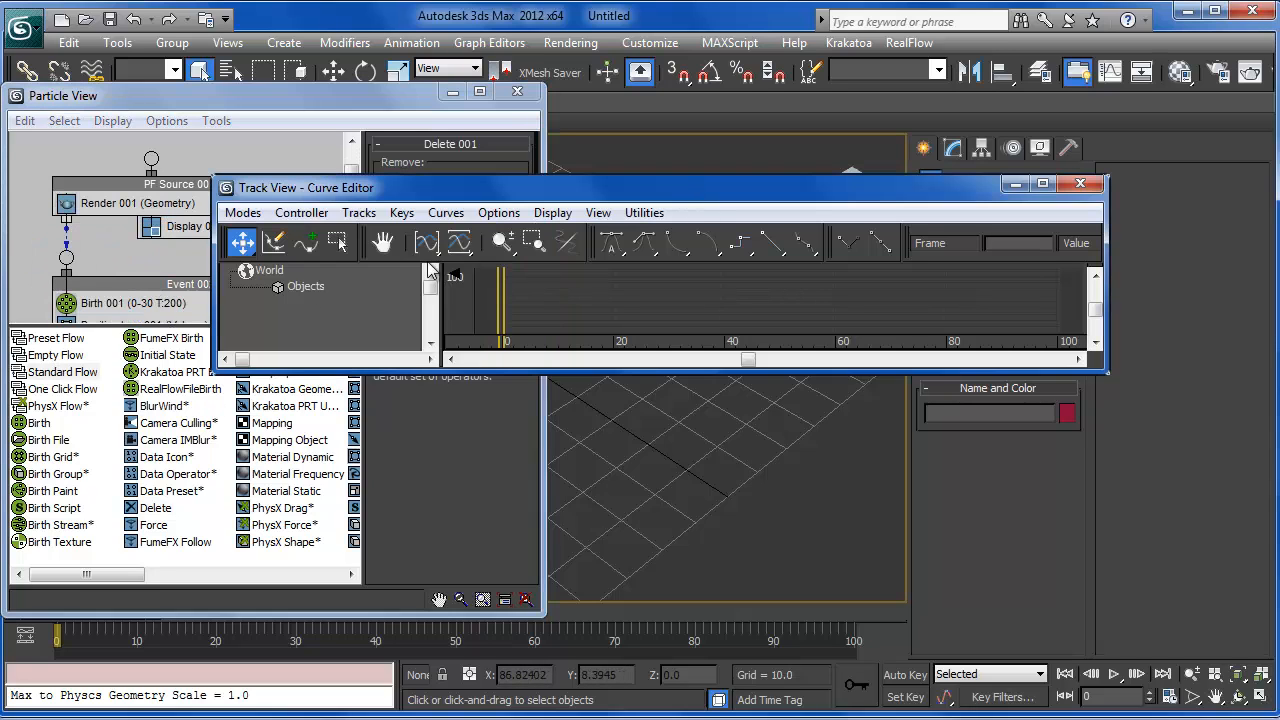
{"action": "left_click", "coordinate": [300, 282]}
{"action": "left_click", "coordinate": [666, 492]}
{"action": "left_click", "coordinate": [309, 286]}
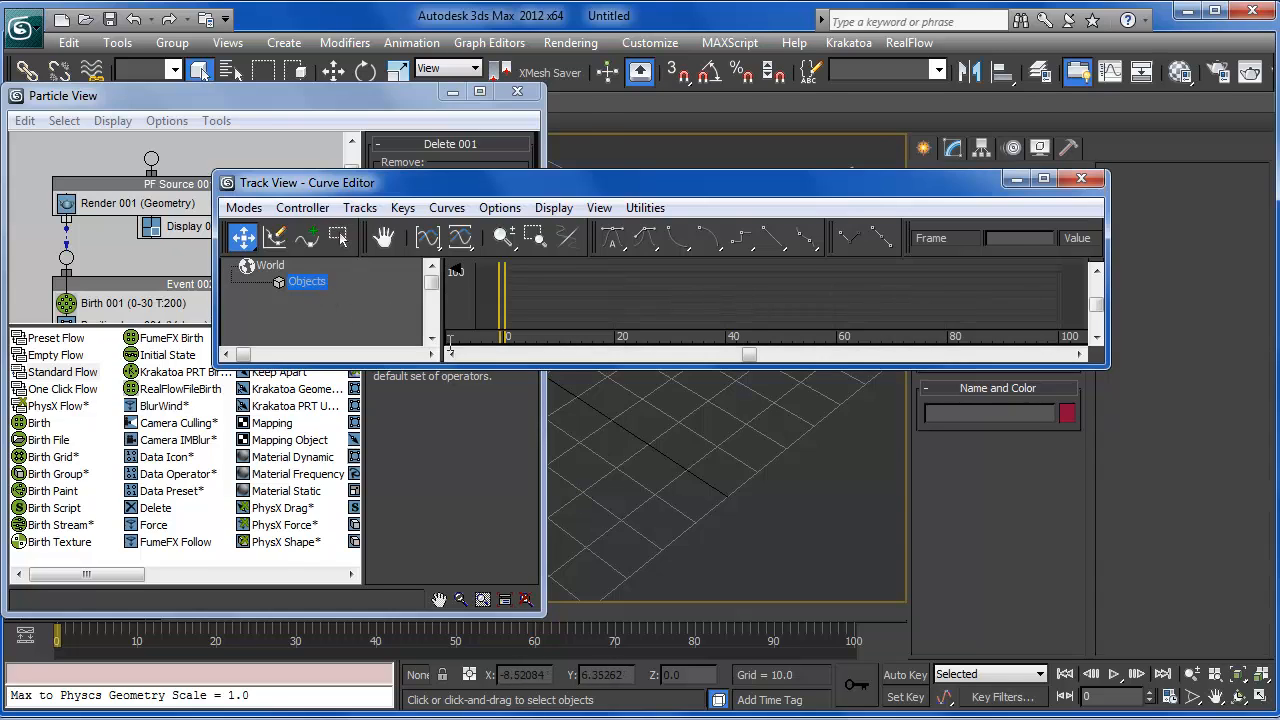
{"action": "middle_click_drag", "start_coordinate": [648, 461], "coordinate": [989, 540]}
{"action": "left_click", "coordinate": [799, 448]}
Step: Expand Event 002 under the PF Source in the Curve Editor, enlarge the window and examine the operator tracks
{"action": "scroll", "coordinate": [338, 303], "scroll_direction": "down", "scroll_amount": 8}
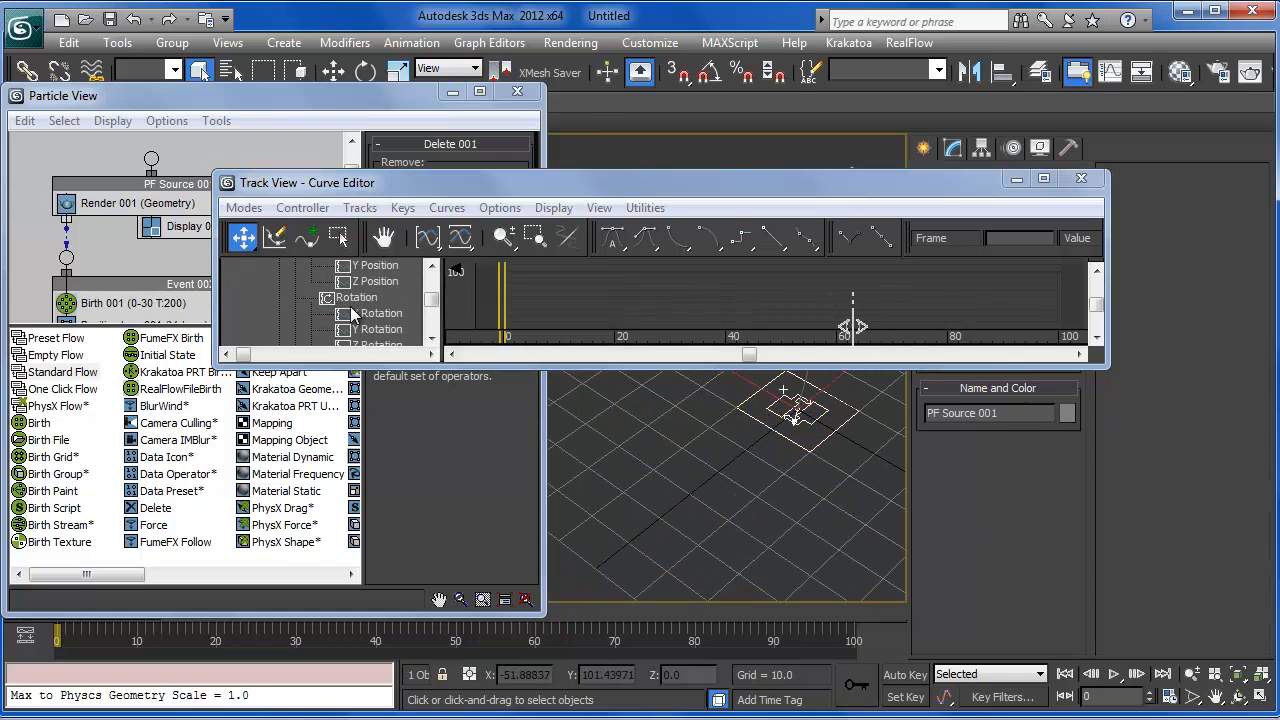
{"action": "scroll", "coordinate": [338, 303], "scroll_direction": "up", "scroll_amount": 2}
{"action": "left_click", "coordinate": [298, 299]}
{"action": "scroll", "coordinate": [298, 310], "scroll_direction": "down", "scroll_amount": 2}
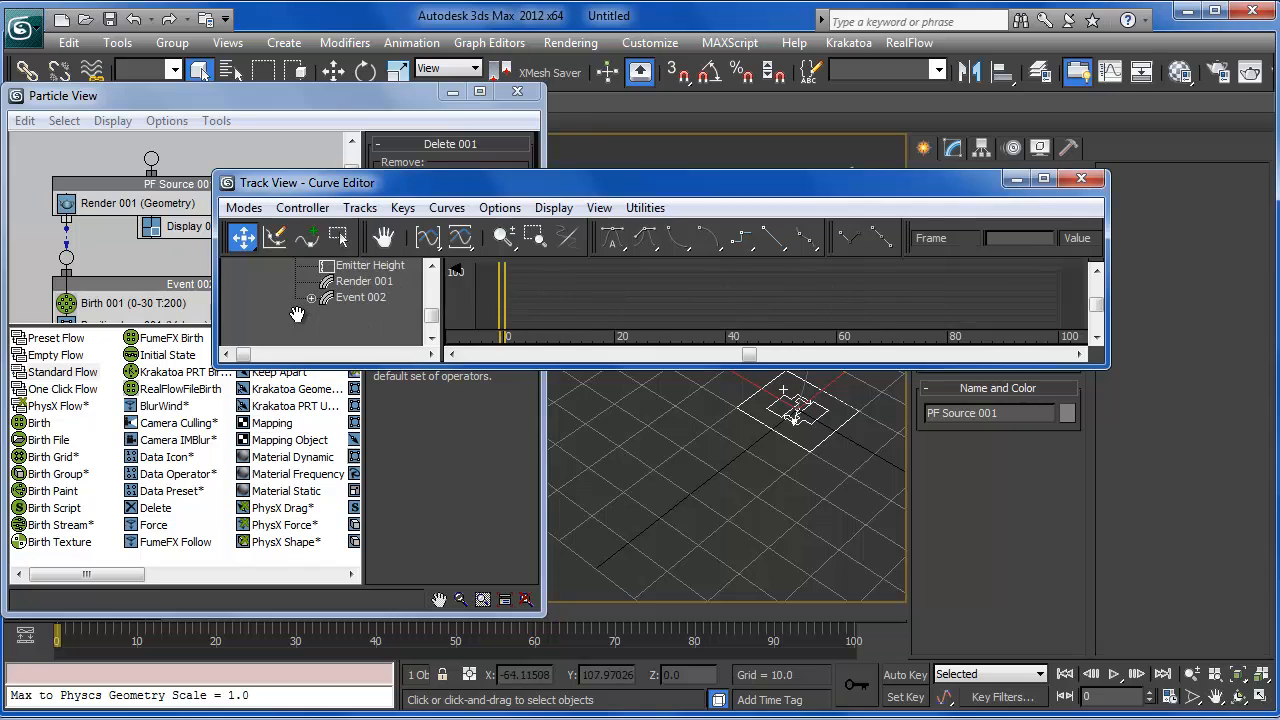
{"action": "left_click", "coordinate": [310, 298]}
{"action": "scroll", "coordinate": [314, 320], "scroll_direction": "down", "scroll_amount": 2}
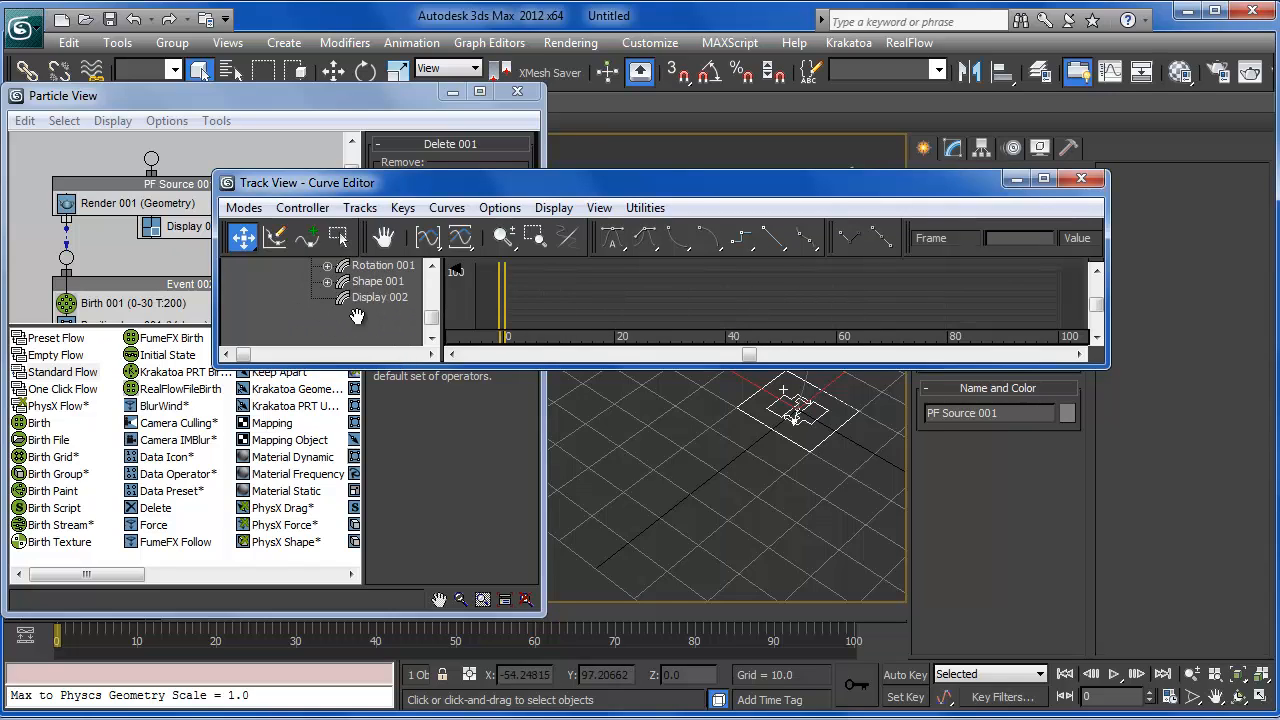
{"action": "scroll", "coordinate": [290, 306], "scroll_direction": "up", "scroll_amount": 2}
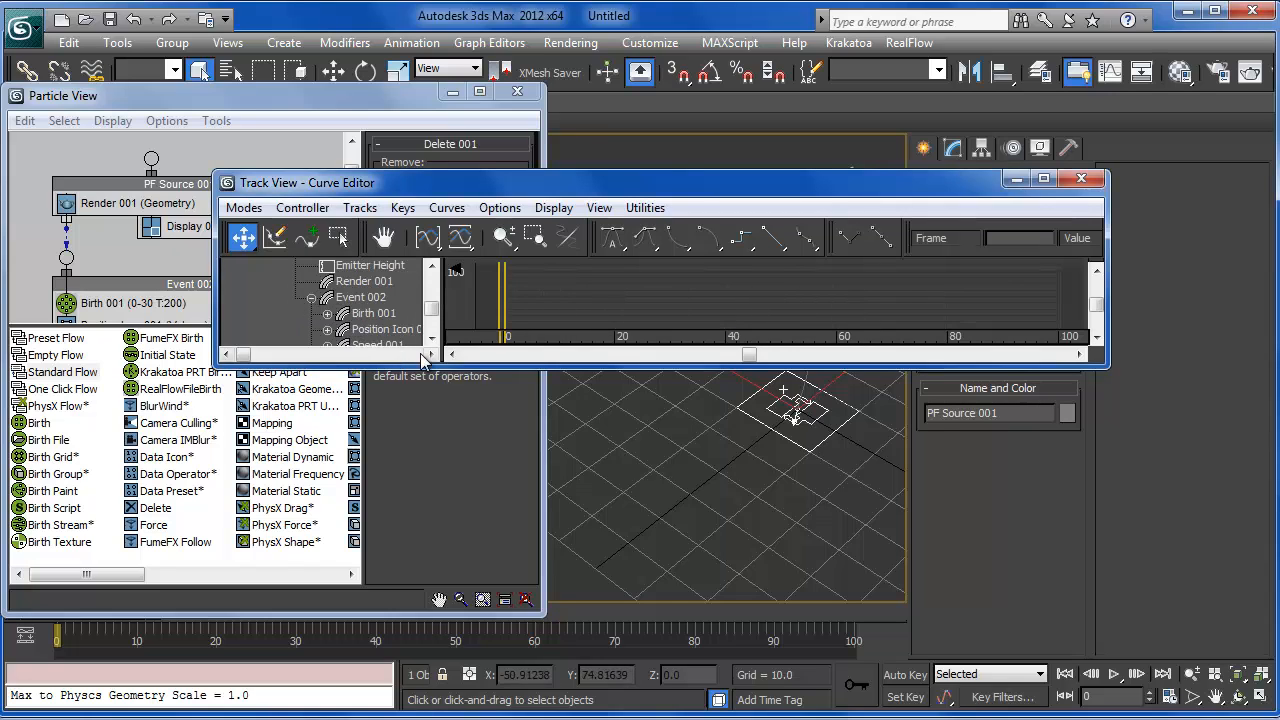
{"action": "left_click_drag", "start_coordinate": [435, 367], "coordinate": [440, 565]}
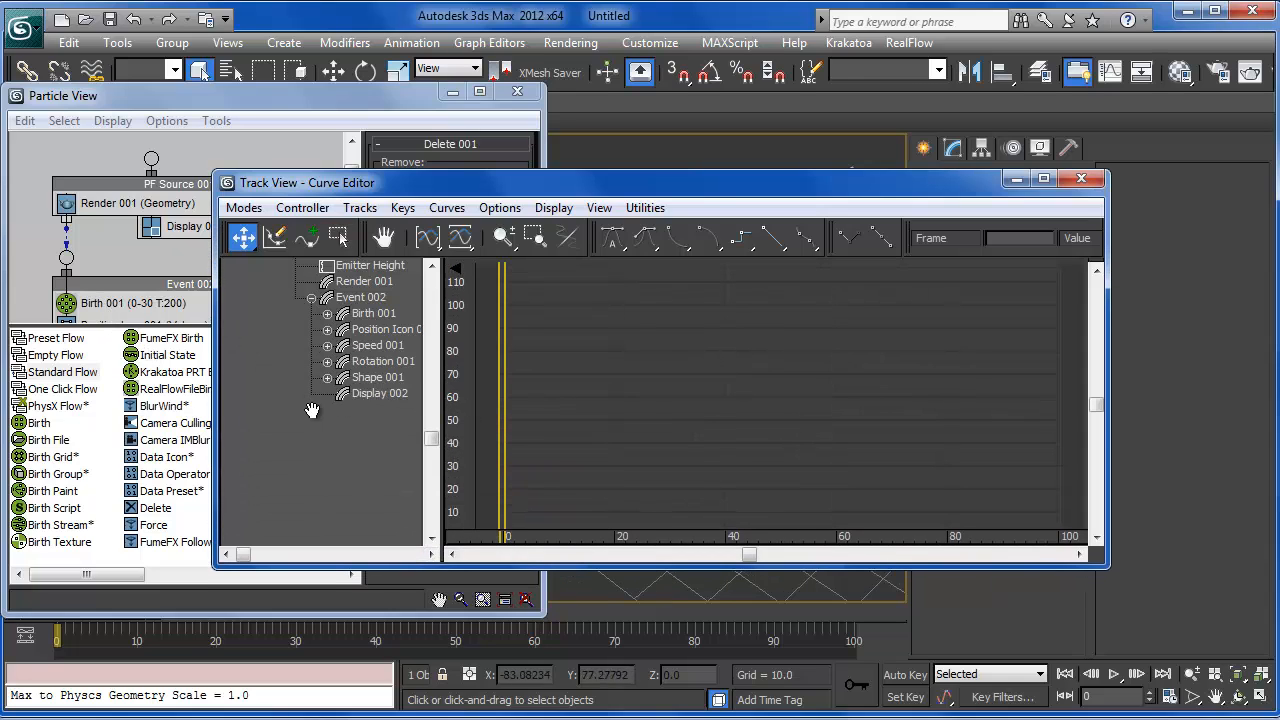
{"action": "scroll", "coordinate": [312, 410], "scroll_direction": "up", "scroll_amount": 2}
Step: Replace the Speed operator in Event 002 with the Delete operator from Event 001
{"action": "left_click", "coordinate": [55, 250]}
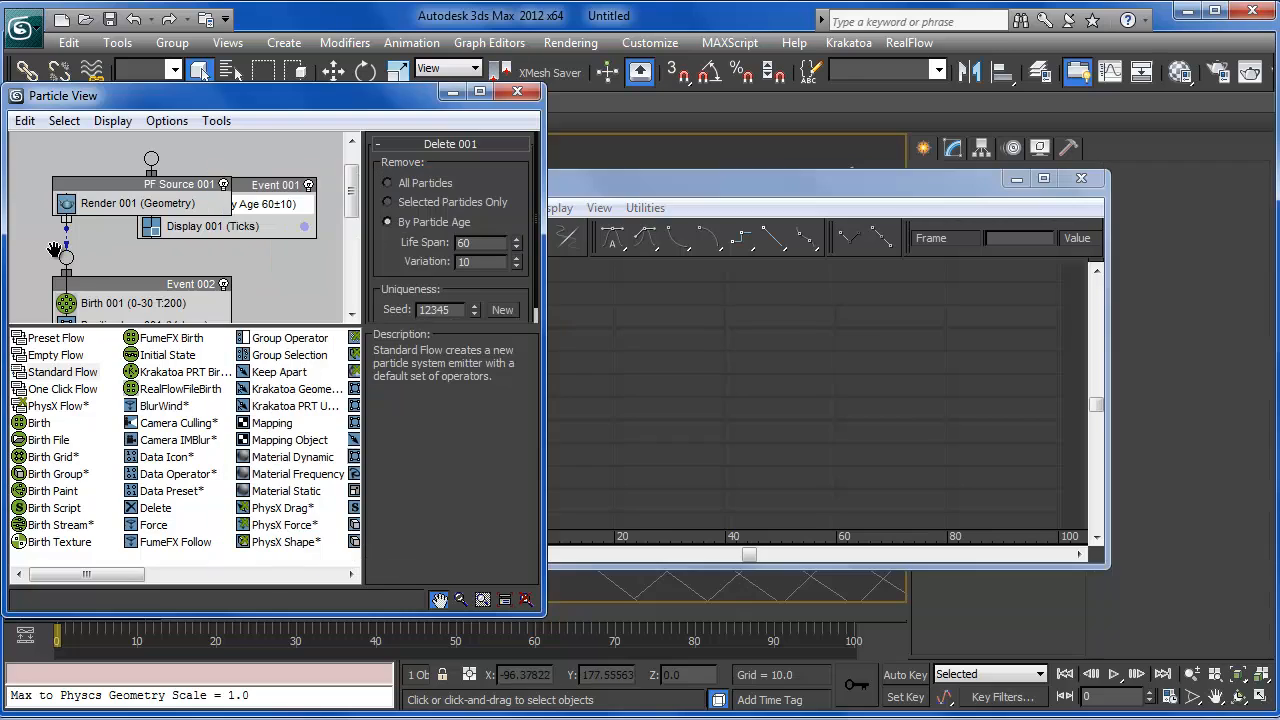
{"action": "middle_click_drag", "start_coordinate": [55, 250], "coordinate": [57, 143]}
{"action": "middle_click_drag", "start_coordinate": [302, 247], "coordinate": [299, 303]}
{"action": "left_click_drag", "start_coordinate": [268, 153], "coordinate": [168, 294]}
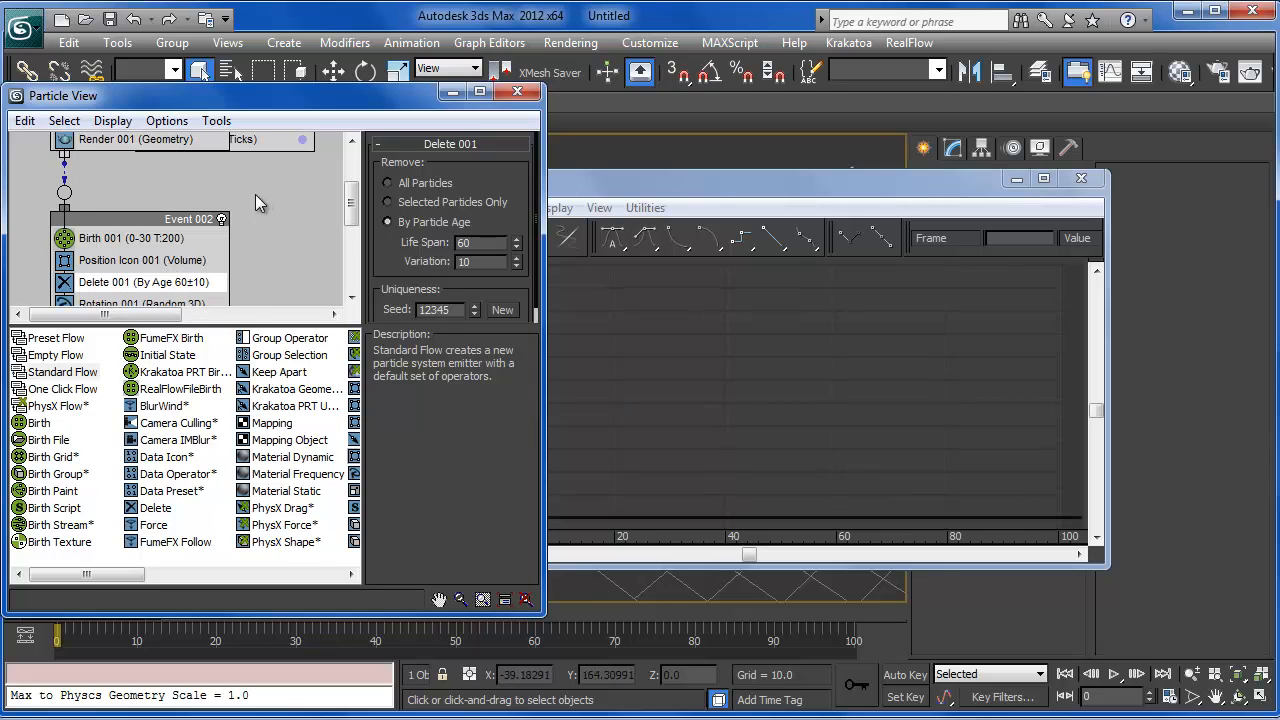
{"action": "scroll", "coordinate": [306, 266], "scroll_direction": "down", "scroll_amount": 1}
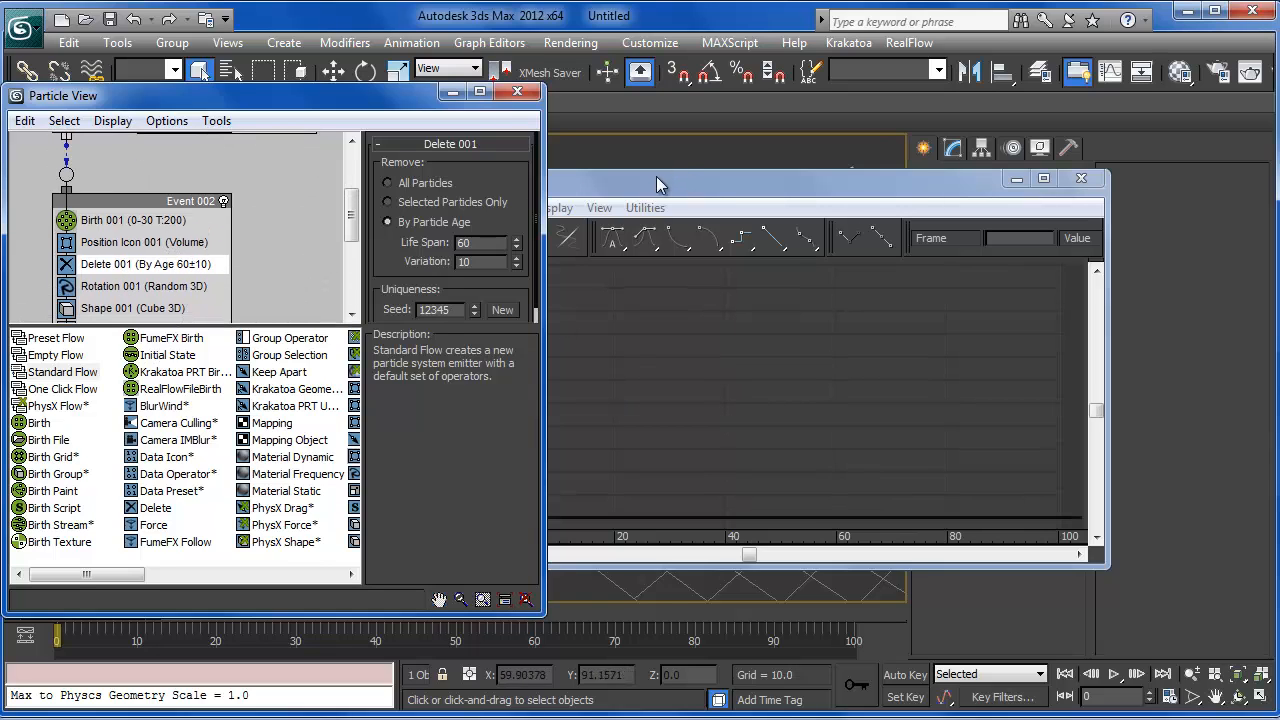
Step: Compare the Delete 001 entry with the expanded Euler and Divergence tracks of Rotation 001 in the Curve Editor
{"action": "left_click_drag", "start_coordinate": [656, 179], "coordinate": [870, 184]}
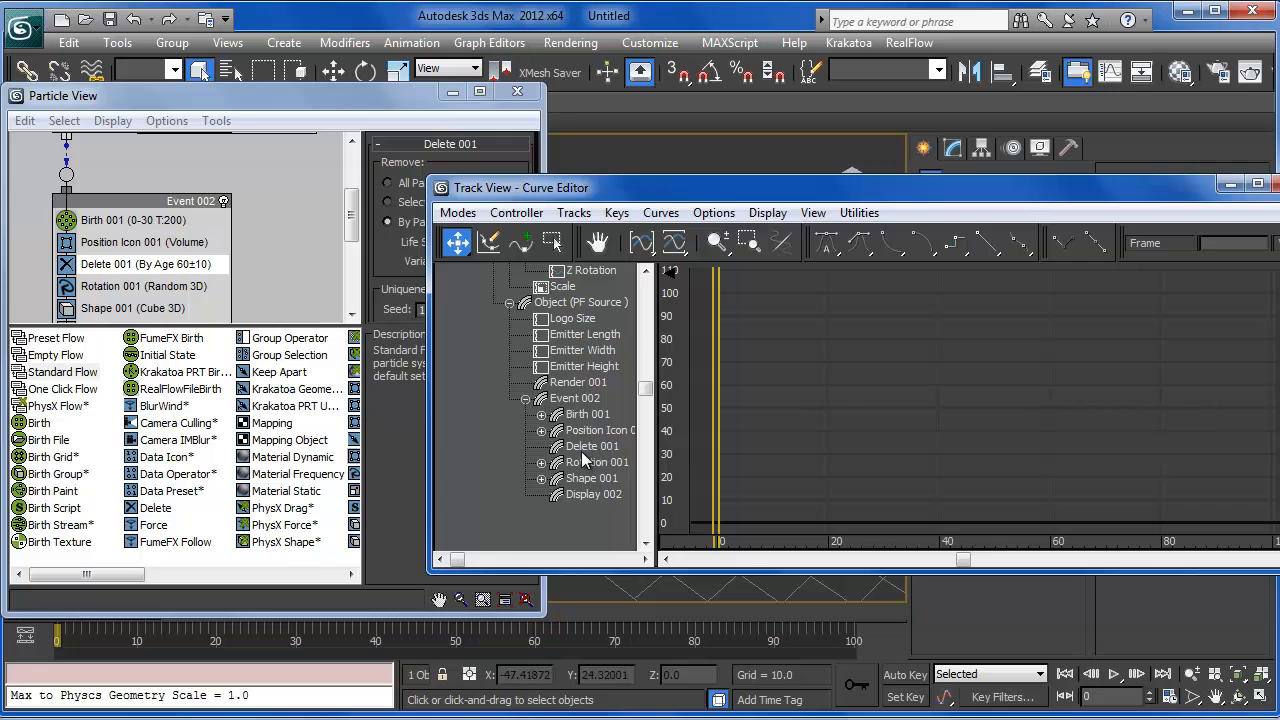
{"action": "left_click", "coordinate": [576, 448]}
{"action": "left_click", "coordinate": [542, 463]}
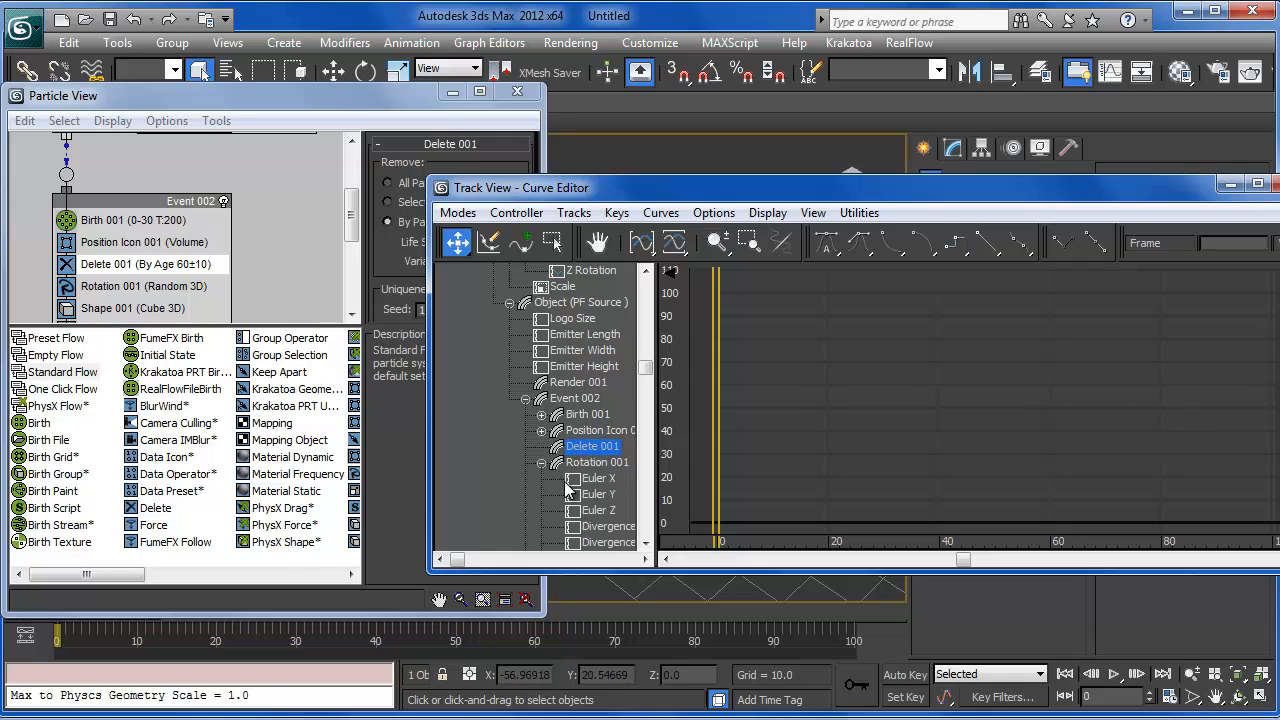
{"action": "left_click", "coordinate": [584, 480]}
{"action": "left_click", "coordinate": [586, 496]}
{"action": "left_click", "coordinate": [585, 512]}
{"action": "left_click", "coordinate": [586, 528]}
{"action": "left_click", "coordinate": [592, 481]}
{"action": "left_click", "coordinate": [541, 463]}
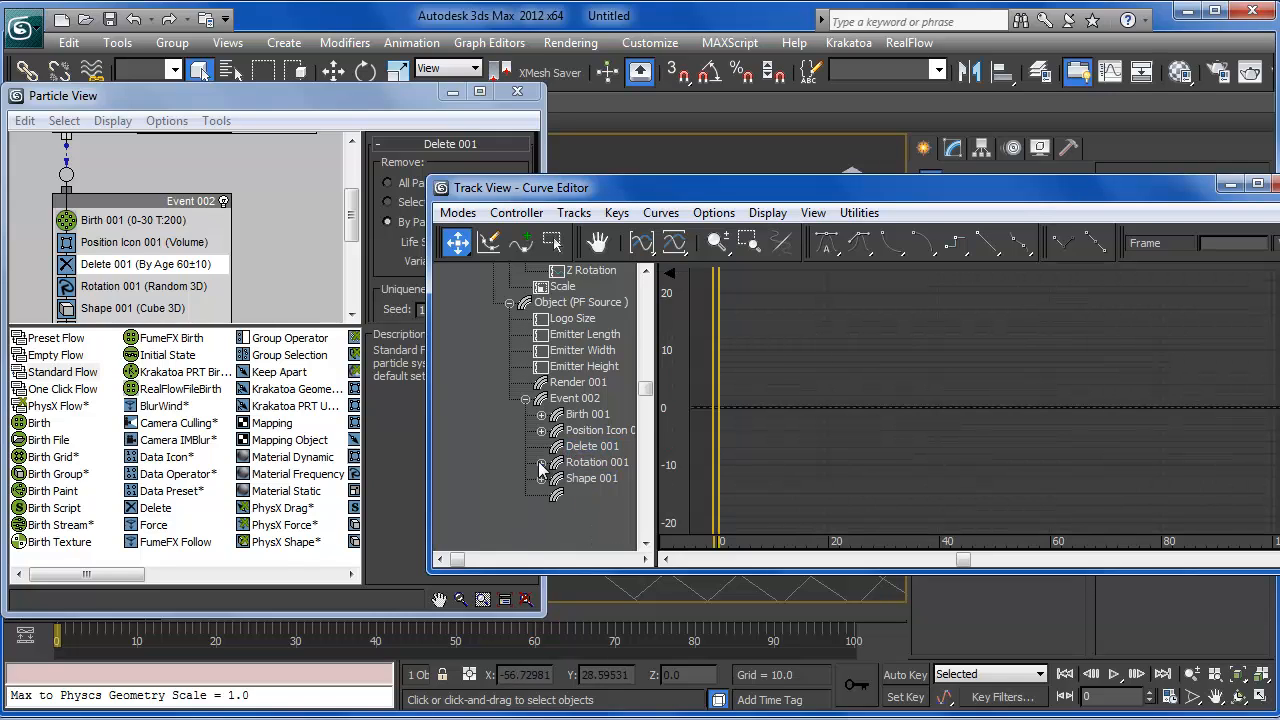
Step: Check the Delete 001 entry for animatable tracks once more and minimize the Curve Editor
{"action": "left_click", "coordinate": [590, 447]}
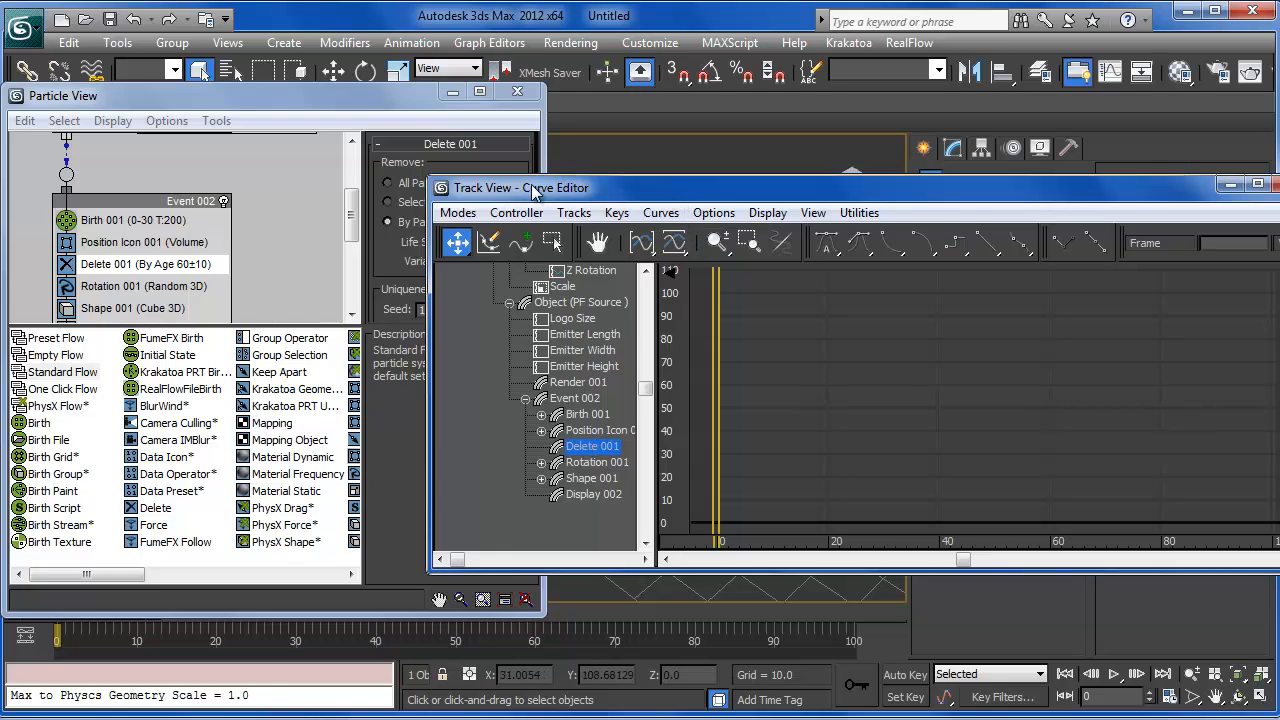
{"action": "left_click_drag", "start_coordinate": [590, 199], "coordinate": [461, 190]}
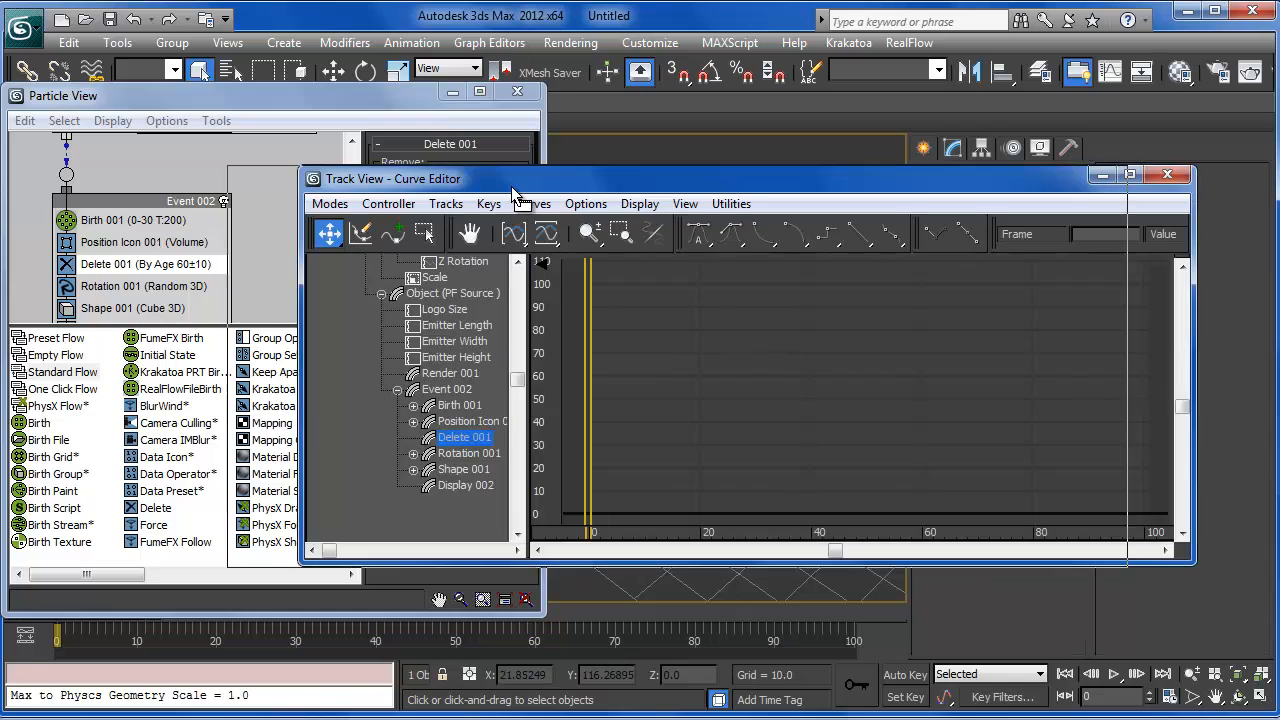
{"action": "left_click", "coordinate": [1102, 176]}
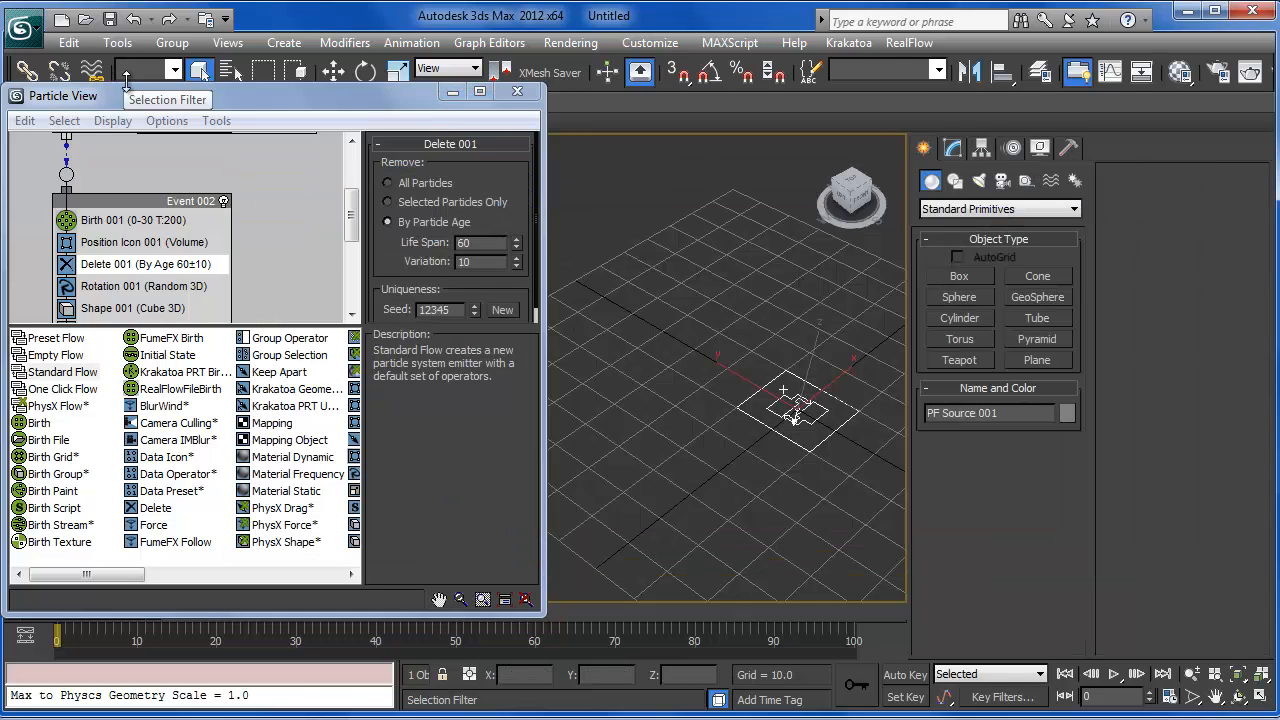
Step: Enlarge the Particle View window and delete every flow and event in it
{"action": "left_click_drag", "start_coordinate": [130, 87], "coordinate": [130, 12]}
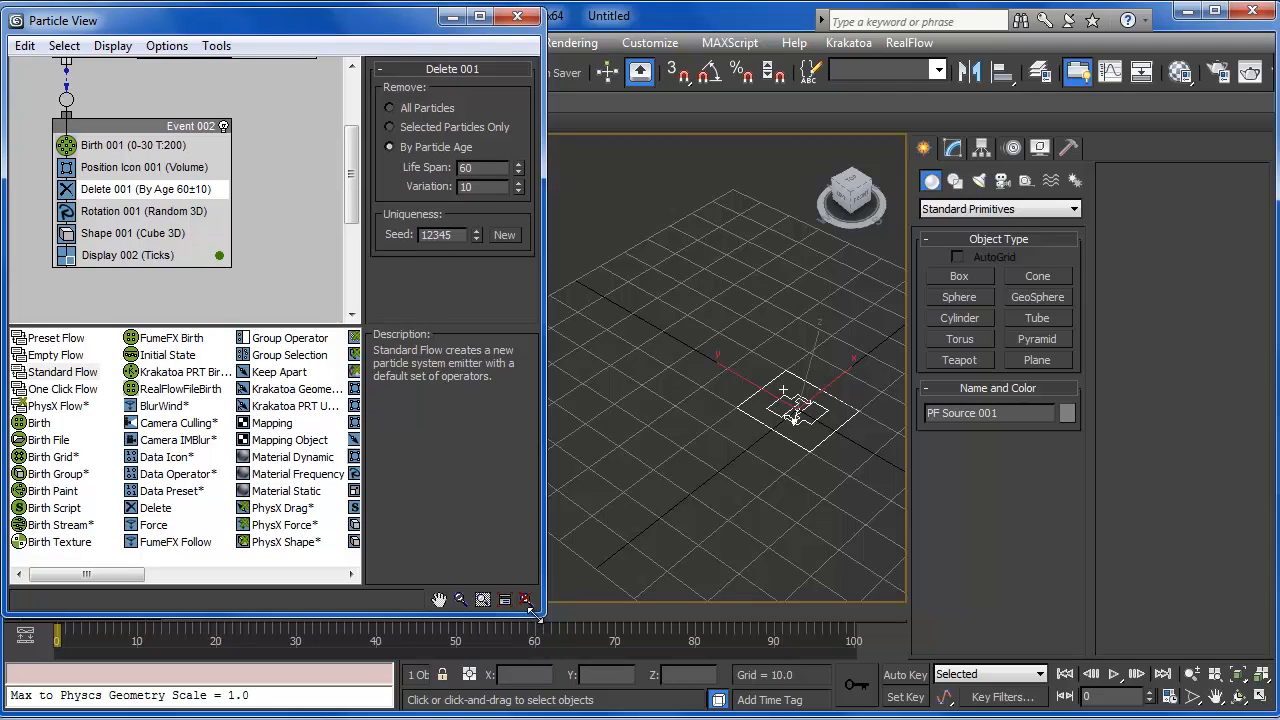
{"action": "left_click_drag", "start_coordinate": [533, 609], "coordinate": [1097, 697]}
{"action": "scroll", "coordinate": [508, 380], "scroll_direction": "up", "scroll_amount": 3}
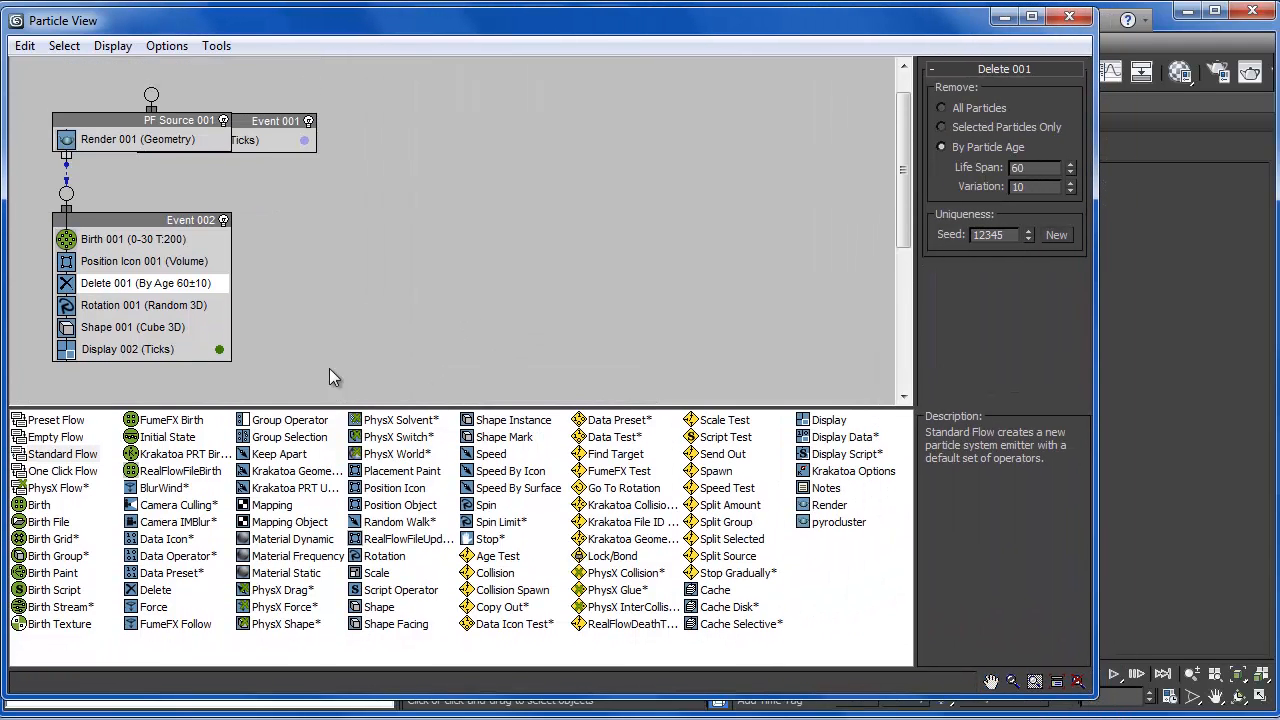
{"action": "left_click_drag", "start_coordinate": [329, 368], "coordinate": [22, 70]}
{"action": "key", "text": "Delete"}
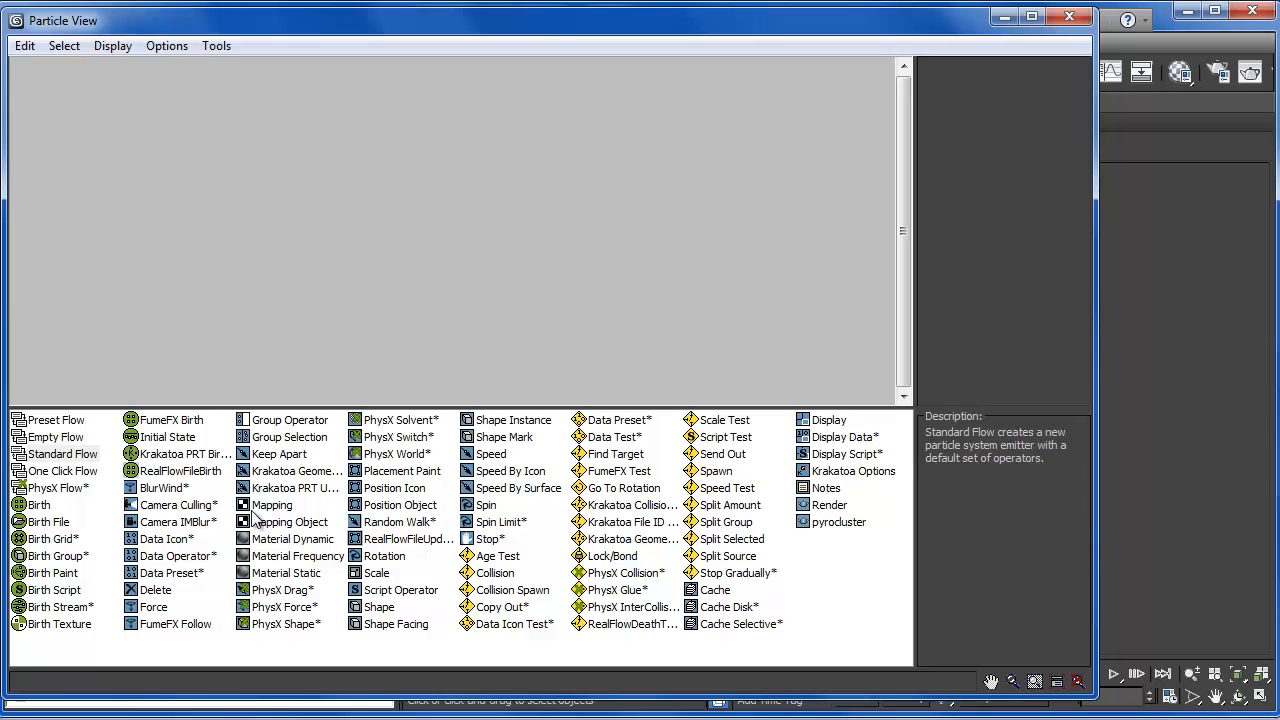
Step: Add a new Standard Flow to the empty event display and minimize Particle View
{"action": "left_click_drag", "start_coordinate": [63, 456], "coordinate": [166, 210]}
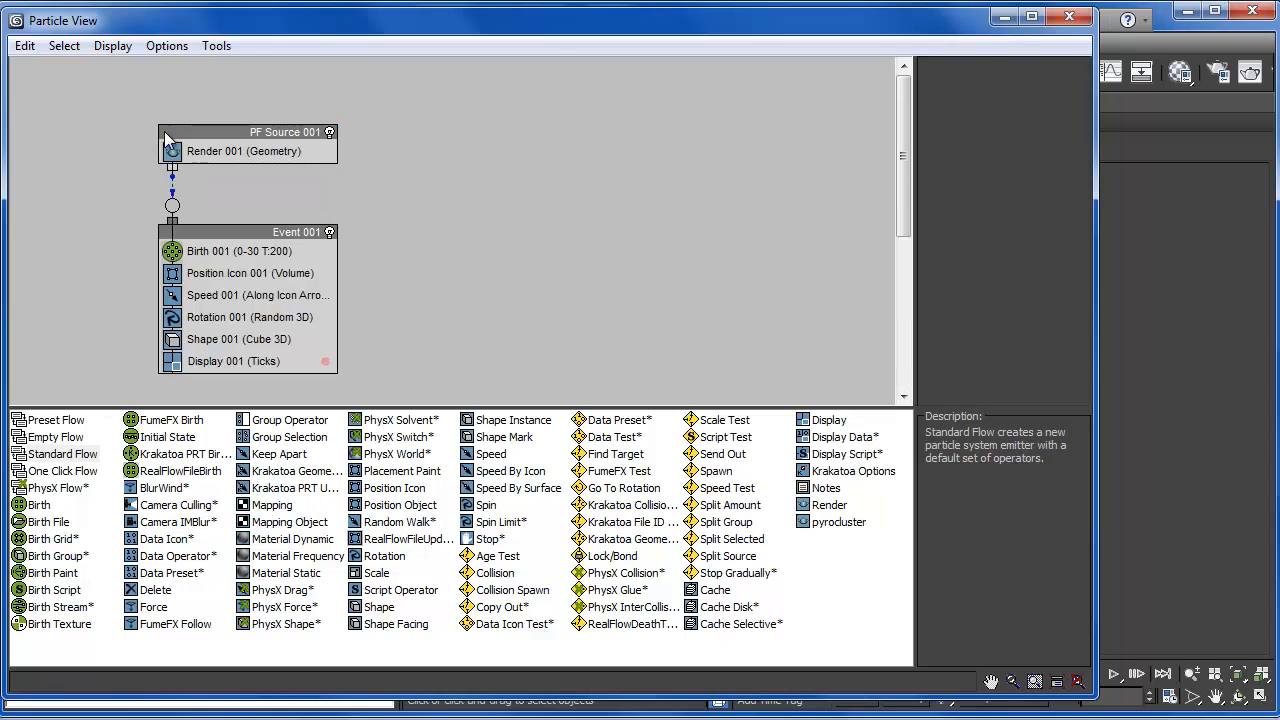
{"action": "left_click", "coordinate": [1008, 20]}
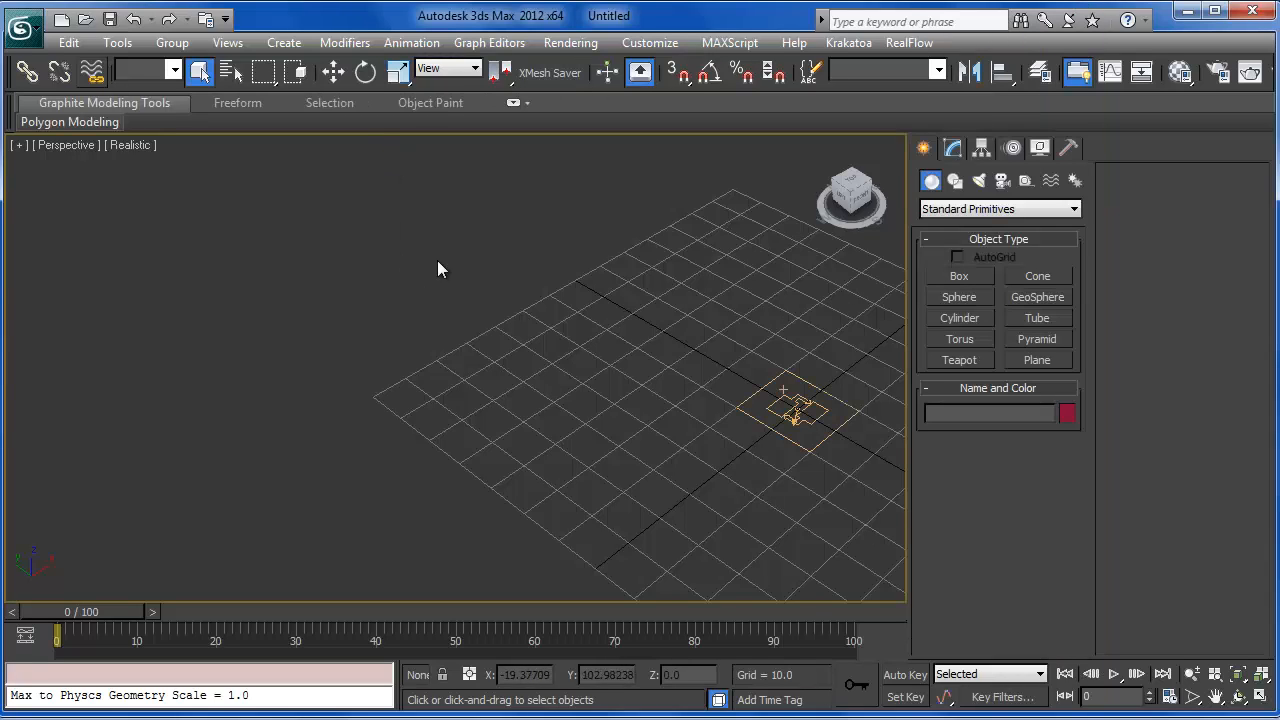
Step: Toggle the plug-in keyboard shortcuts off and back on, and briefly reopen Particle View with them enabled
{"action": "left_click", "coordinate": [638, 75]}
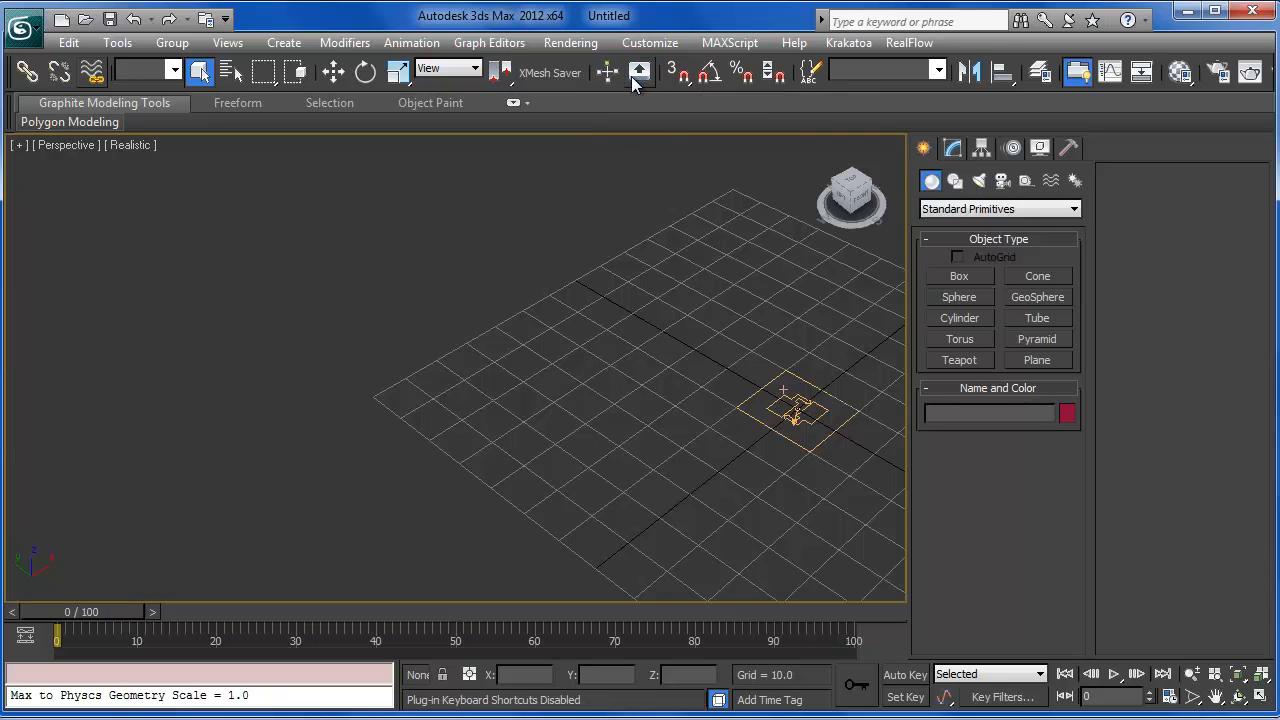
{"action": "left_click", "coordinate": [639, 76]}
{"action": "left_click", "coordinate": [639, 76]}
{"action": "left_click", "coordinate": [639, 76]}
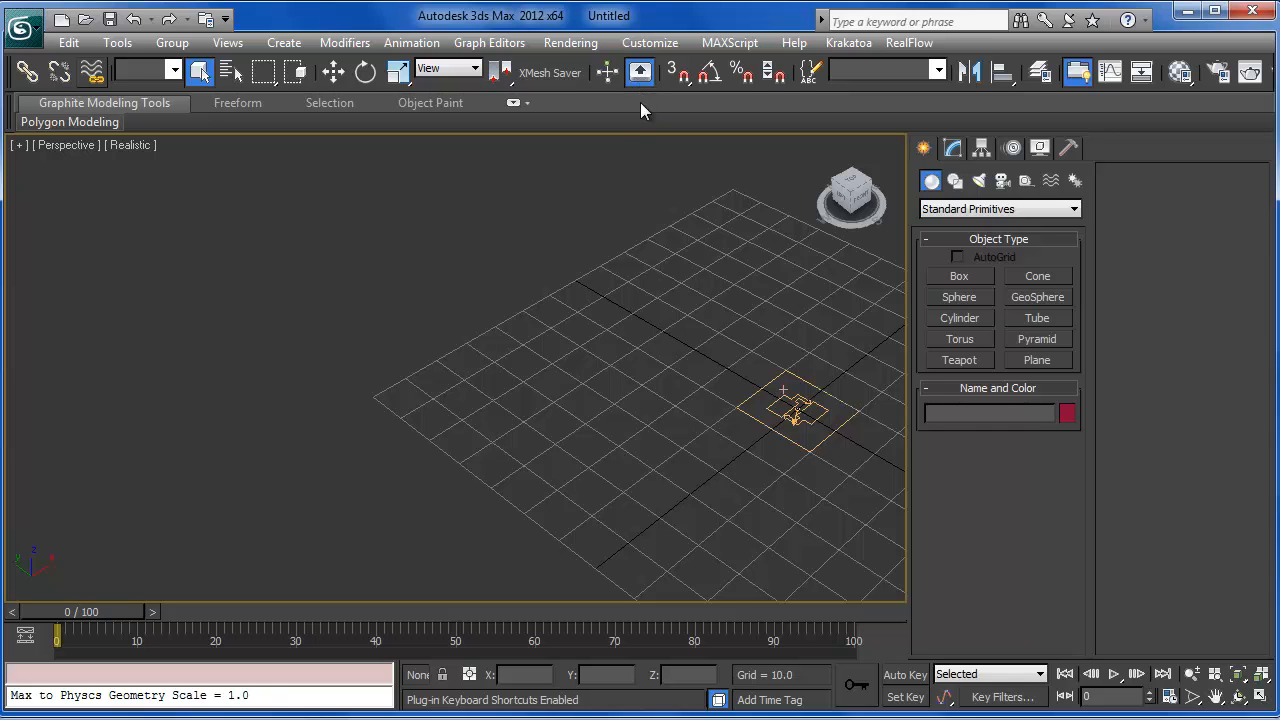
{"action": "key", "text": "6"}
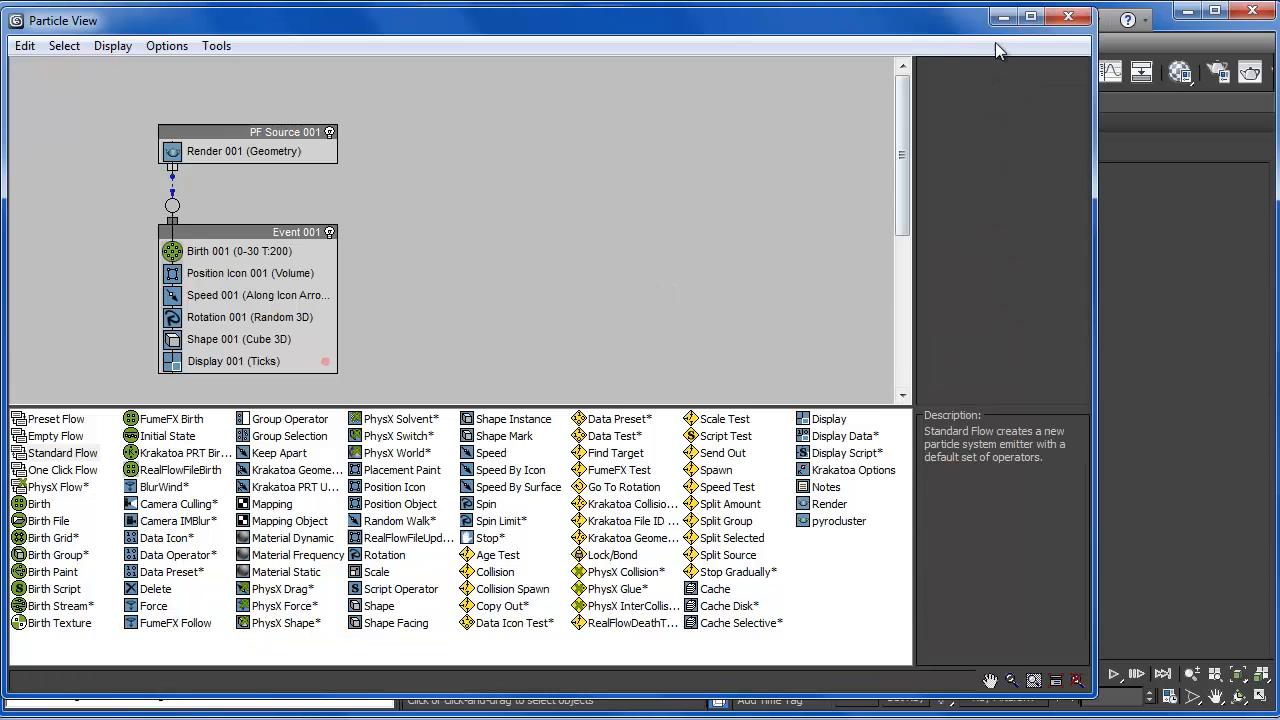
{"action": "left_click", "coordinate": [1003, 17]}
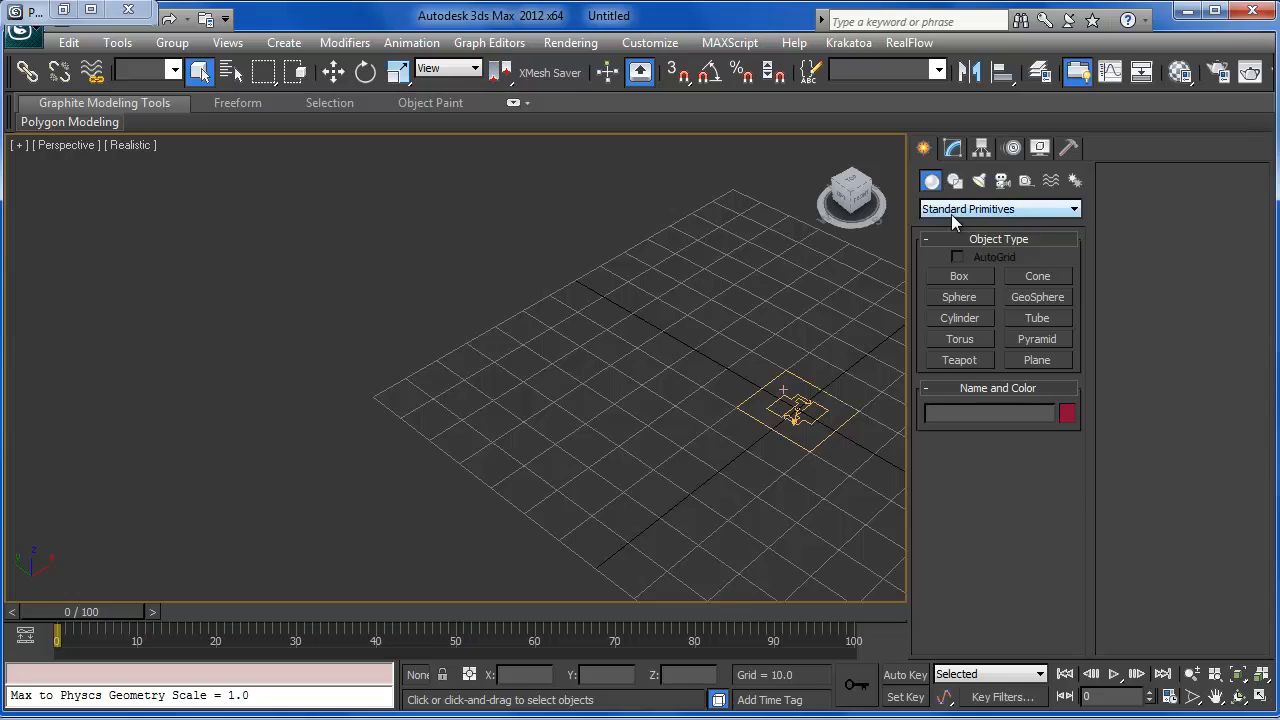
Step: Show the Particle Systems creation category, view the PF Source creation settings and return to object selection
{"action": "left_click", "coordinate": [952, 212]}
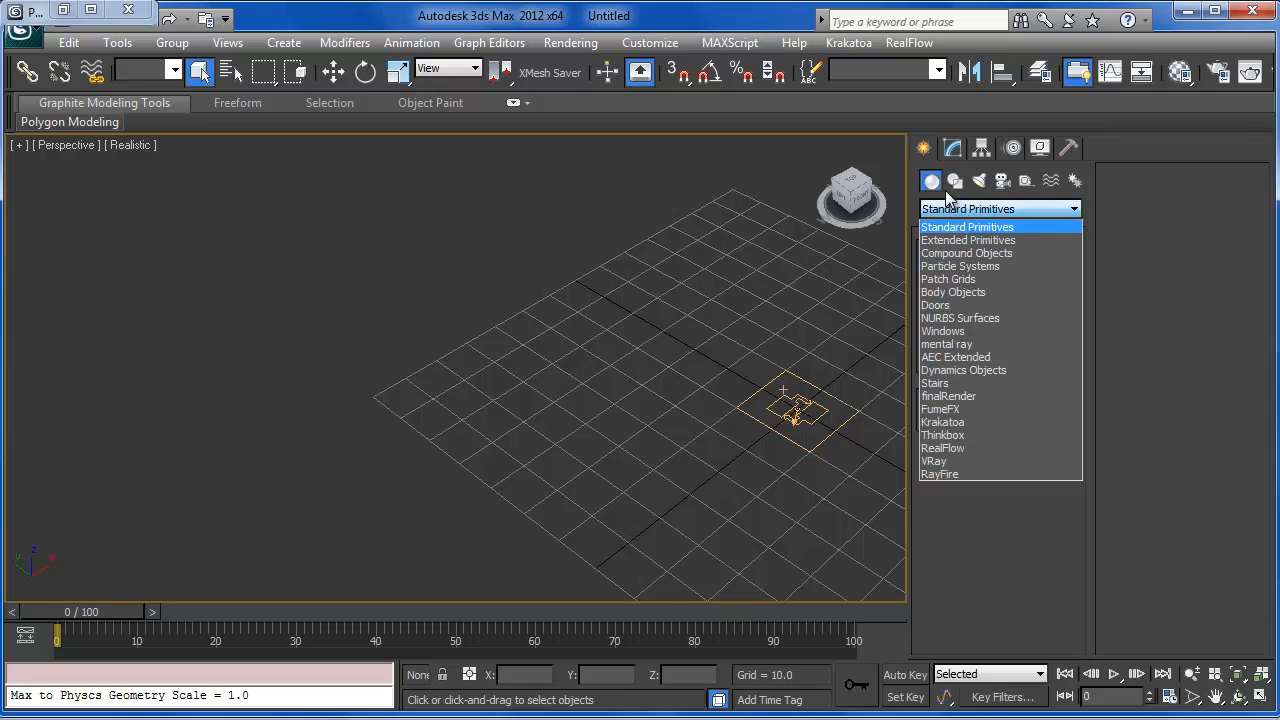
{"action": "left_click", "coordinate": [960, 266]}
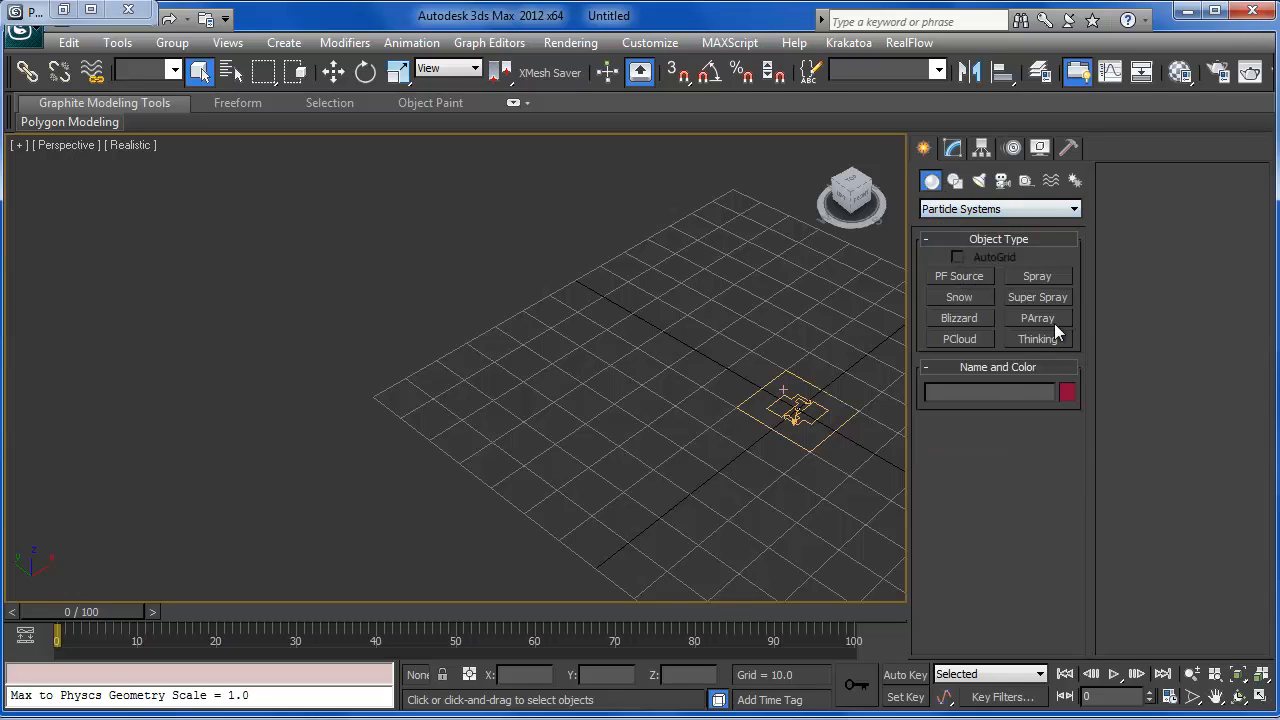
{"action": "left_click", "coordinate": [955, 278]}
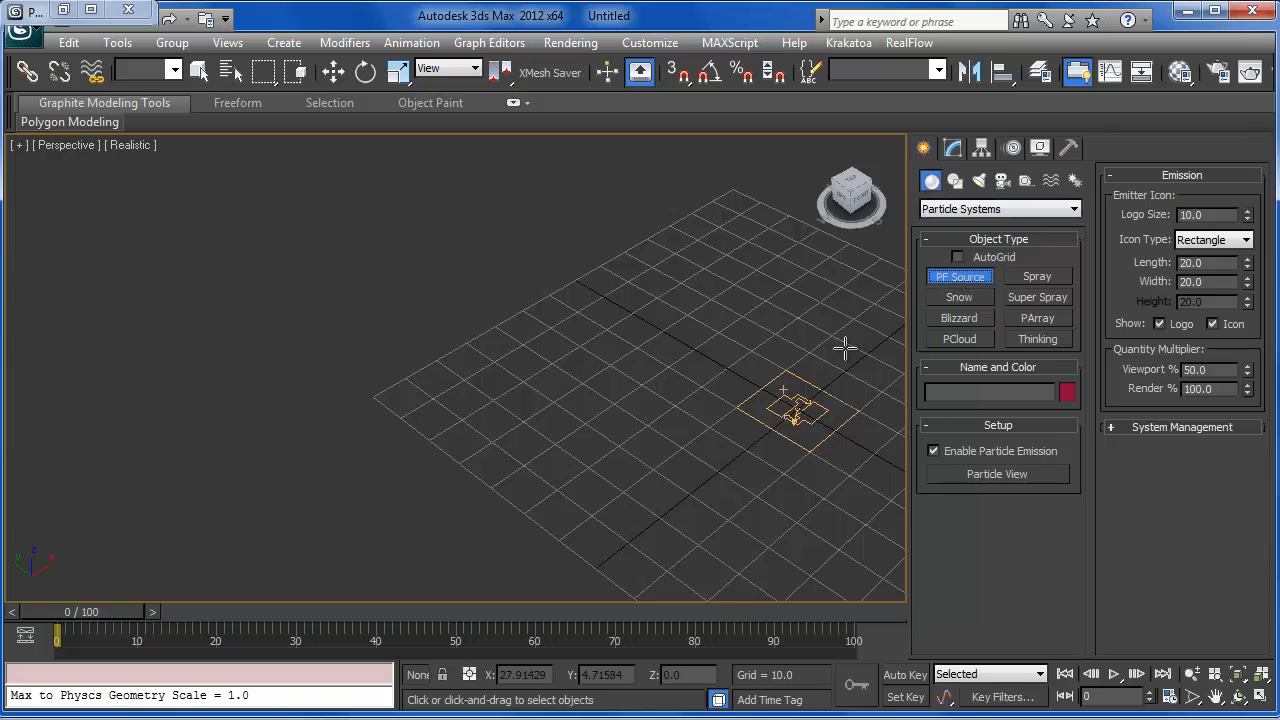
{"action": "left_click", "coordinate": [199, 71]}
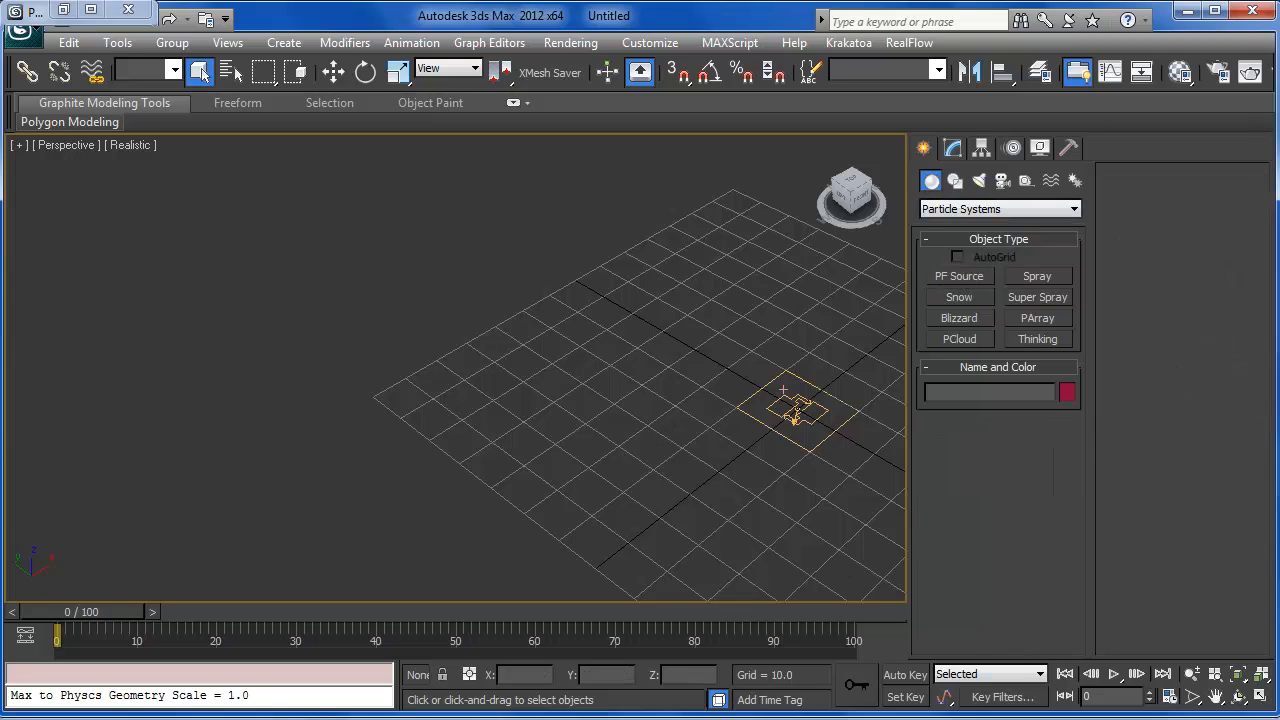
Step: Set the Birth operator's Emit Stop to 10000 and switch its emission from Amount to Rate
{"action": "key", "text": "6"}
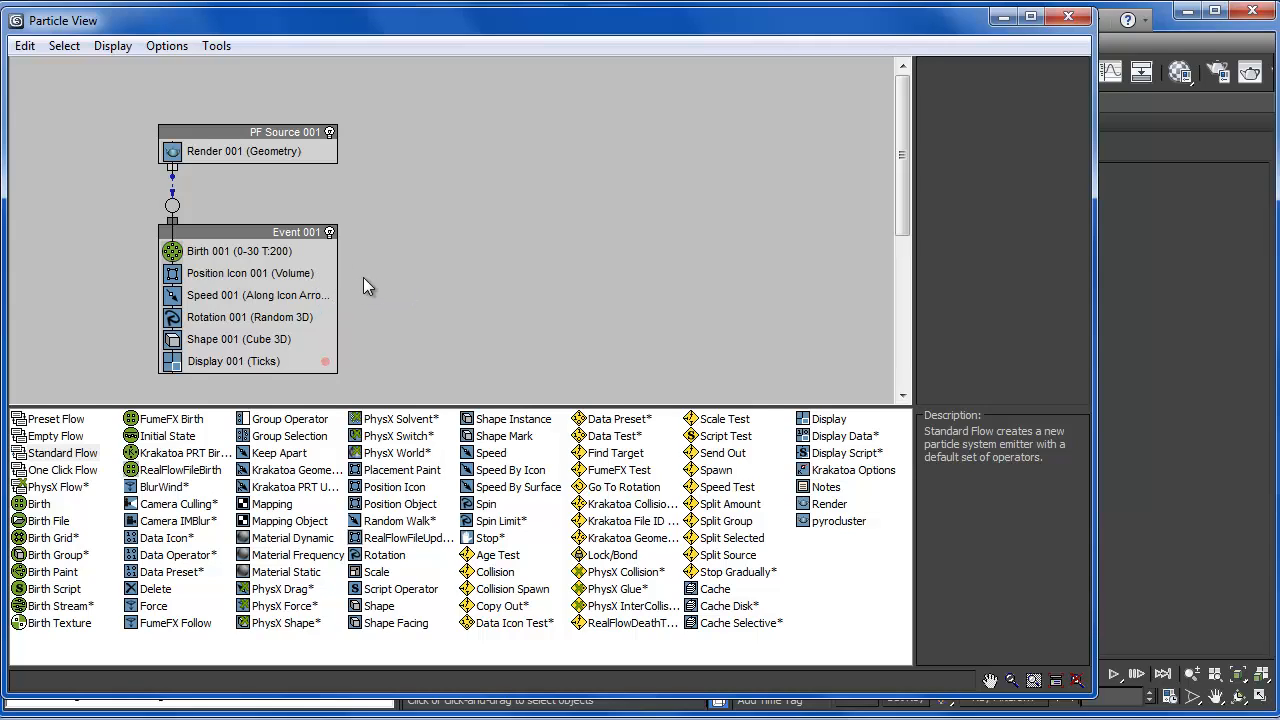
{"action": "left_click", "coordinate": [244, 255]}
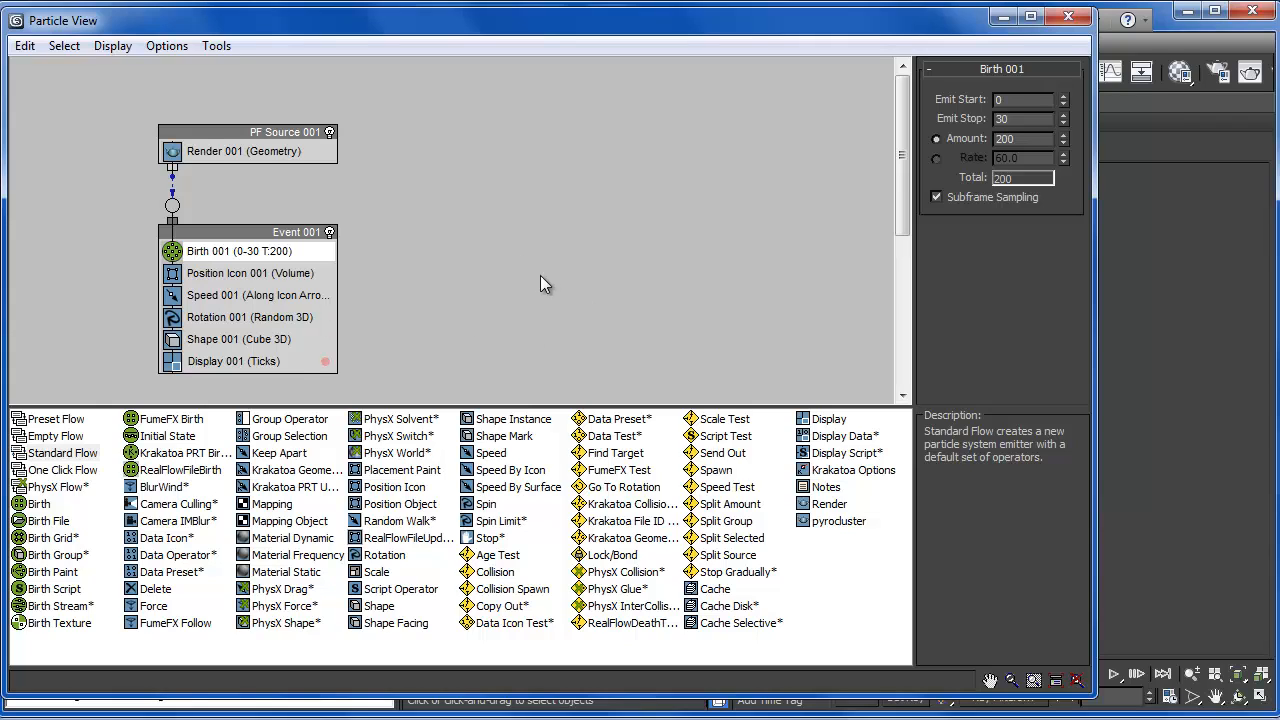
{"action": "middle_click_drag", "start_coordinate": [540, 285], "coordinate": [561, 269]}
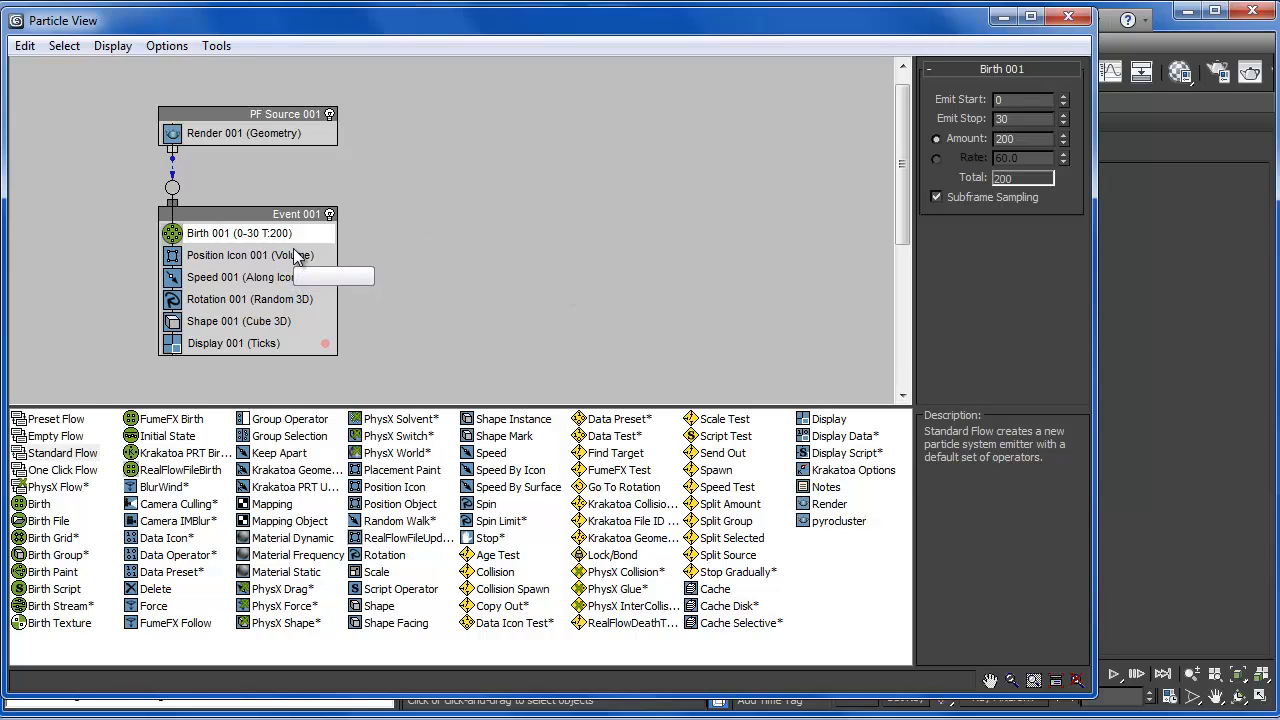
{"action": "left_click", "coordinate": [261, 233]}
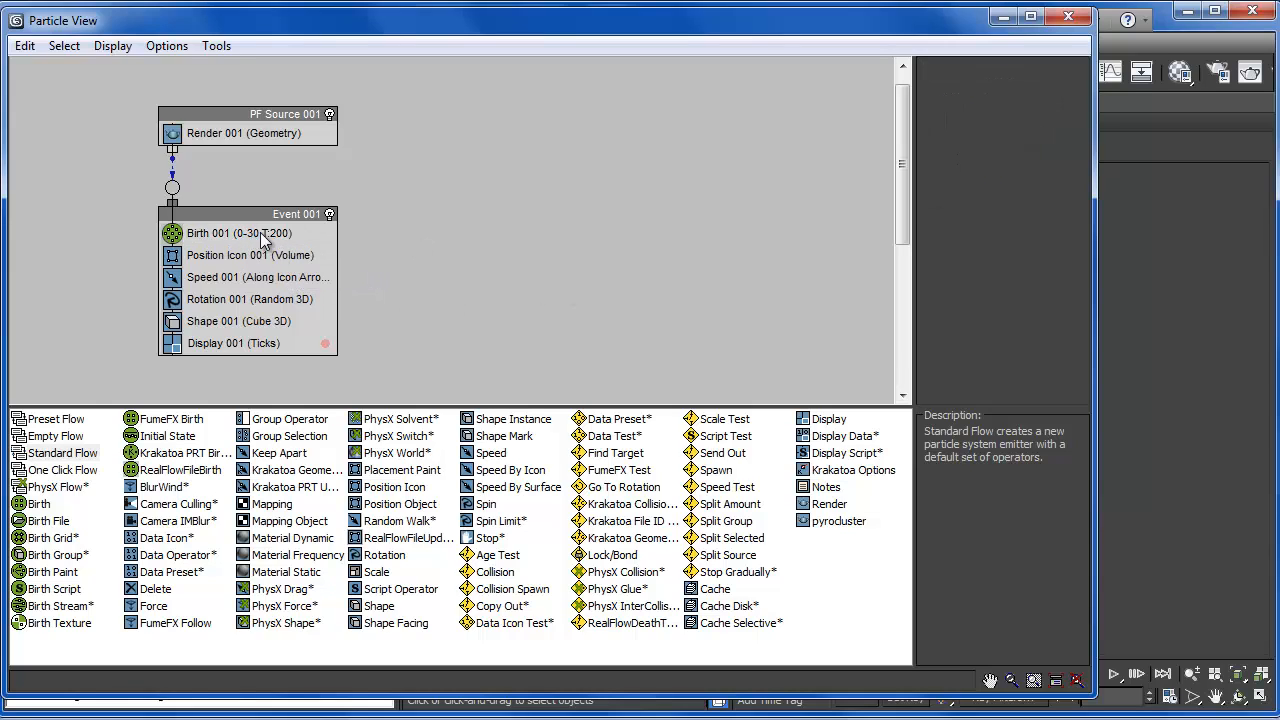
{"action": "left_click", "coordinate": [261, 233]}
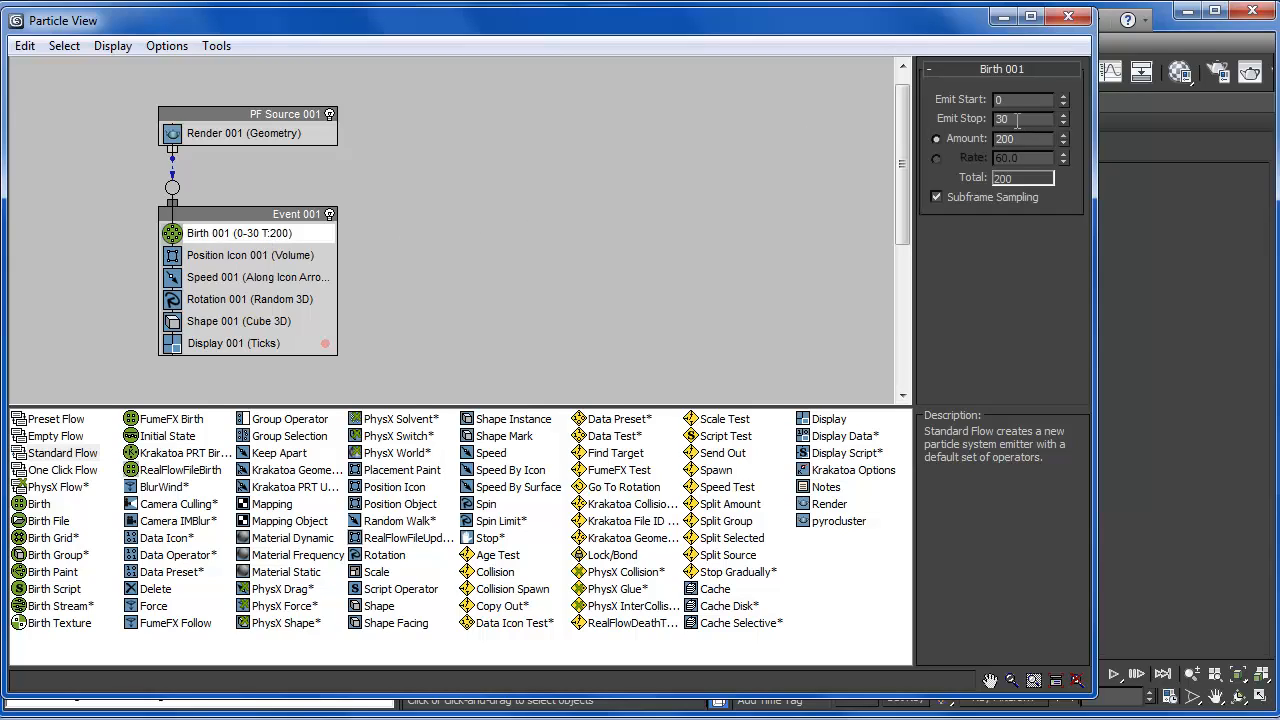
{"action": "type", "text": "10000"}
{"action": "key", "text": "Return"}
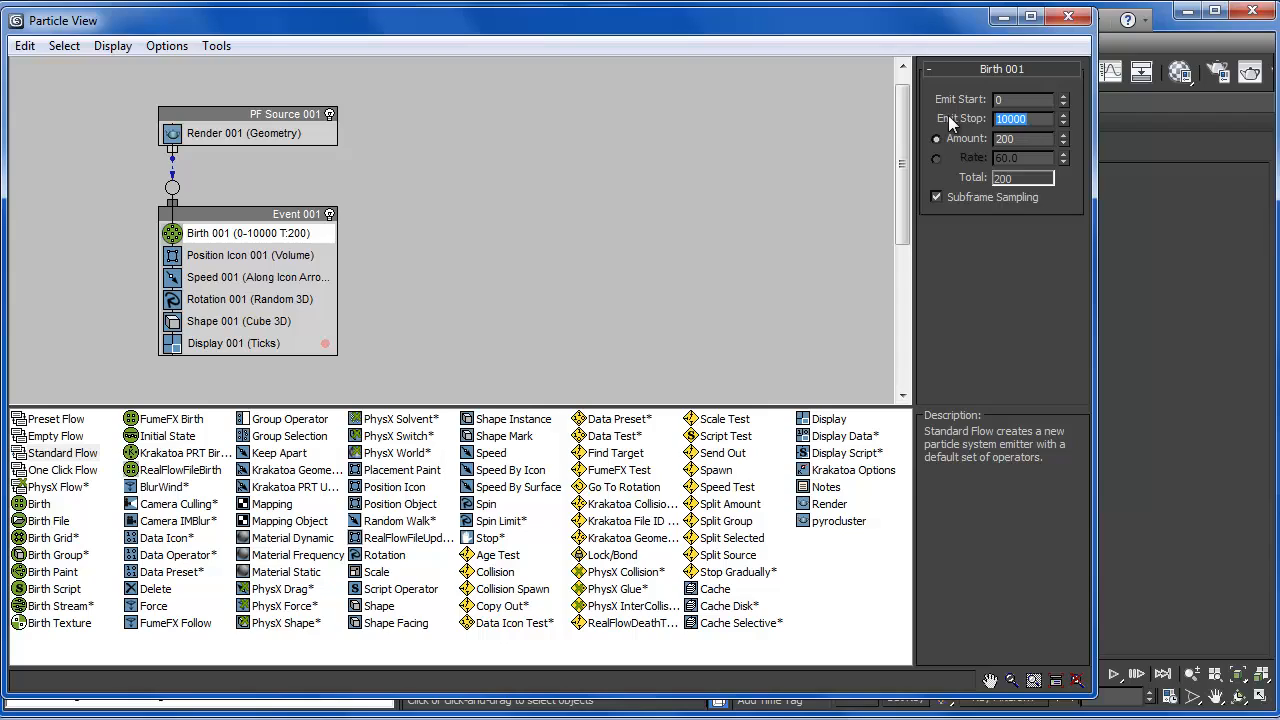
{"action": "left_click", "coordinate": [939, 157]}
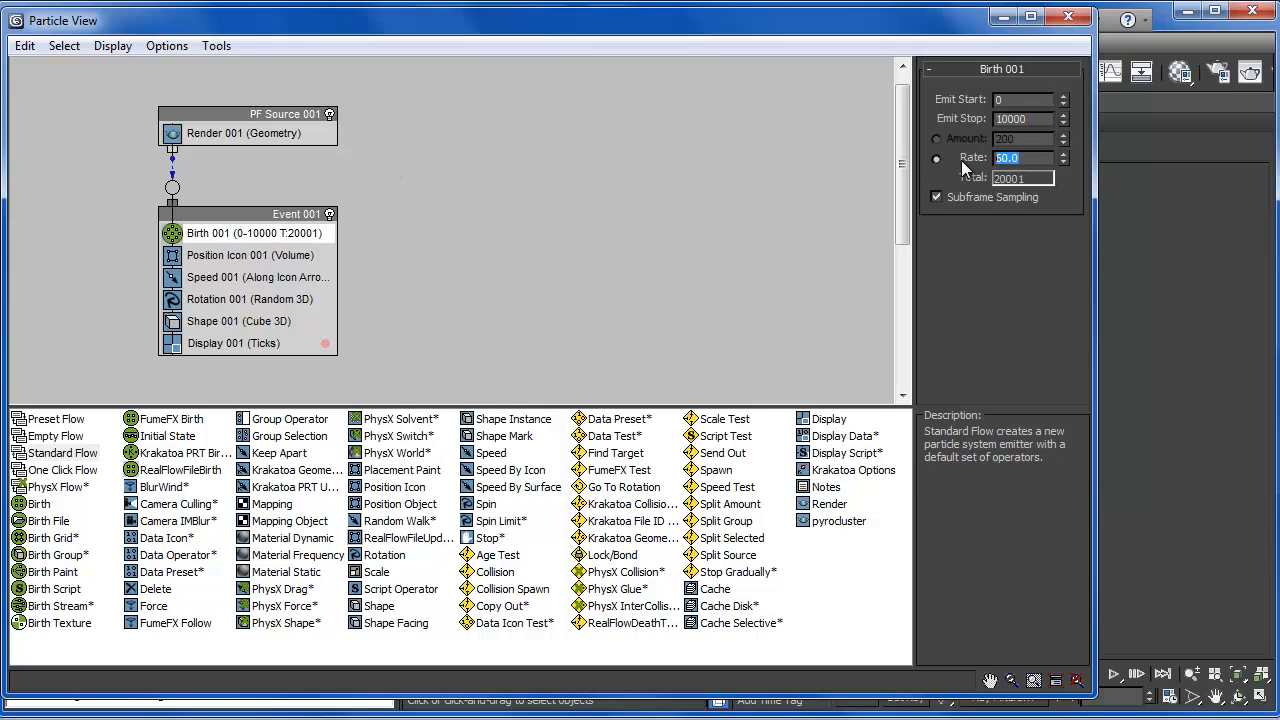
Step: Set the PF Source's viewport quantity multiplier to 100%
{"action": "left_click", "coordinate": [291, 116]}
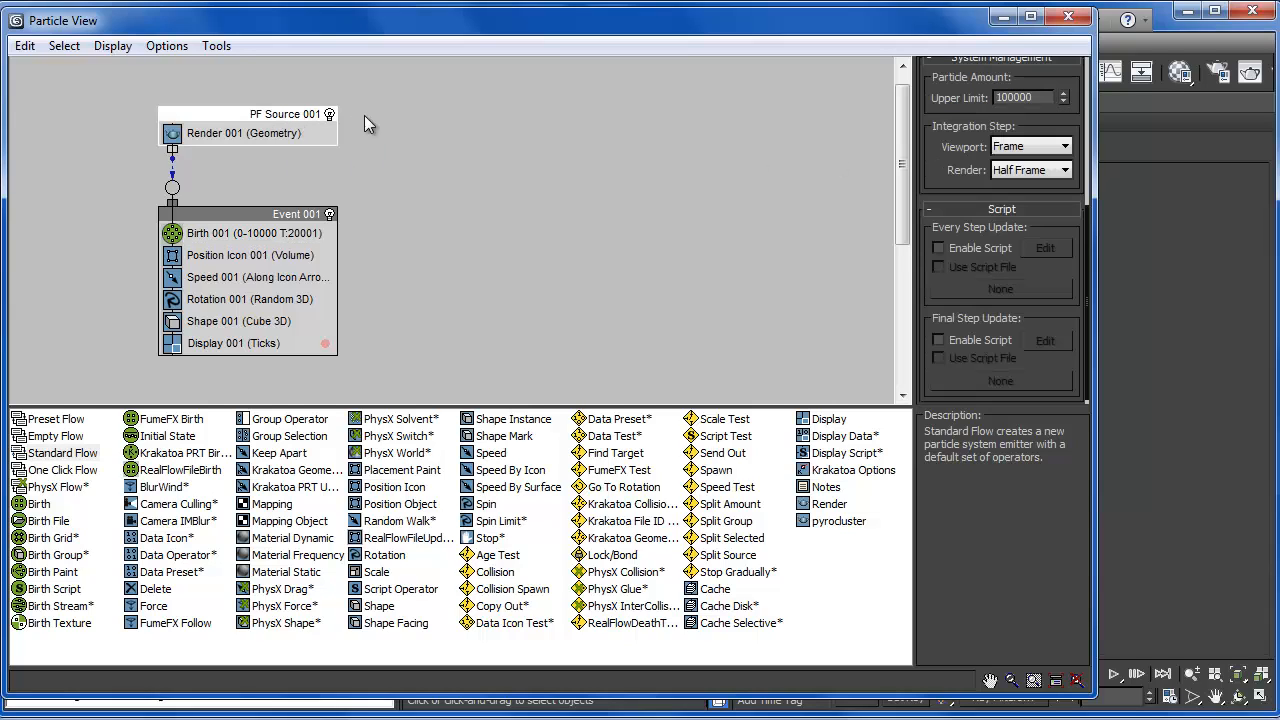
{"action": "scroll", "coordinate": [1008, 270], "scroll_direction": "up", "scroll_amount": 5}
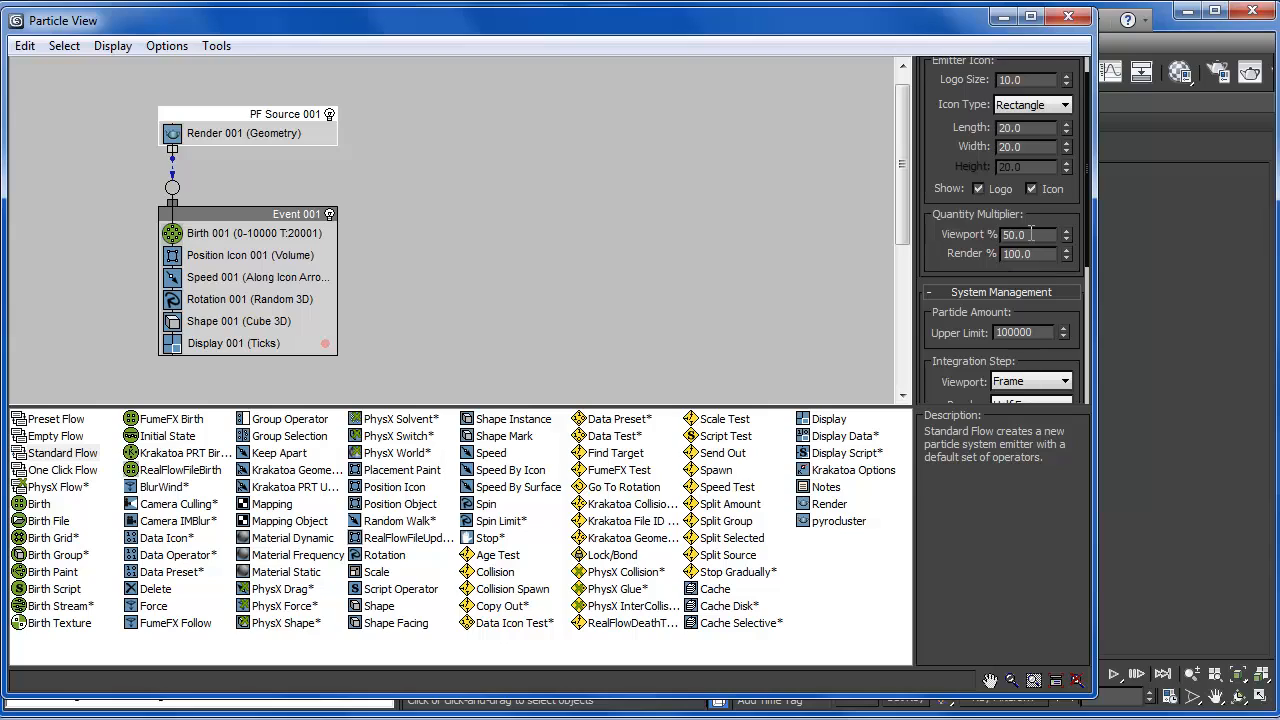
{"action": "type", "text": "100"}
{"action": "key", "text": "Return"}
{"action": "left_click", "coordinate": [258, 116]}
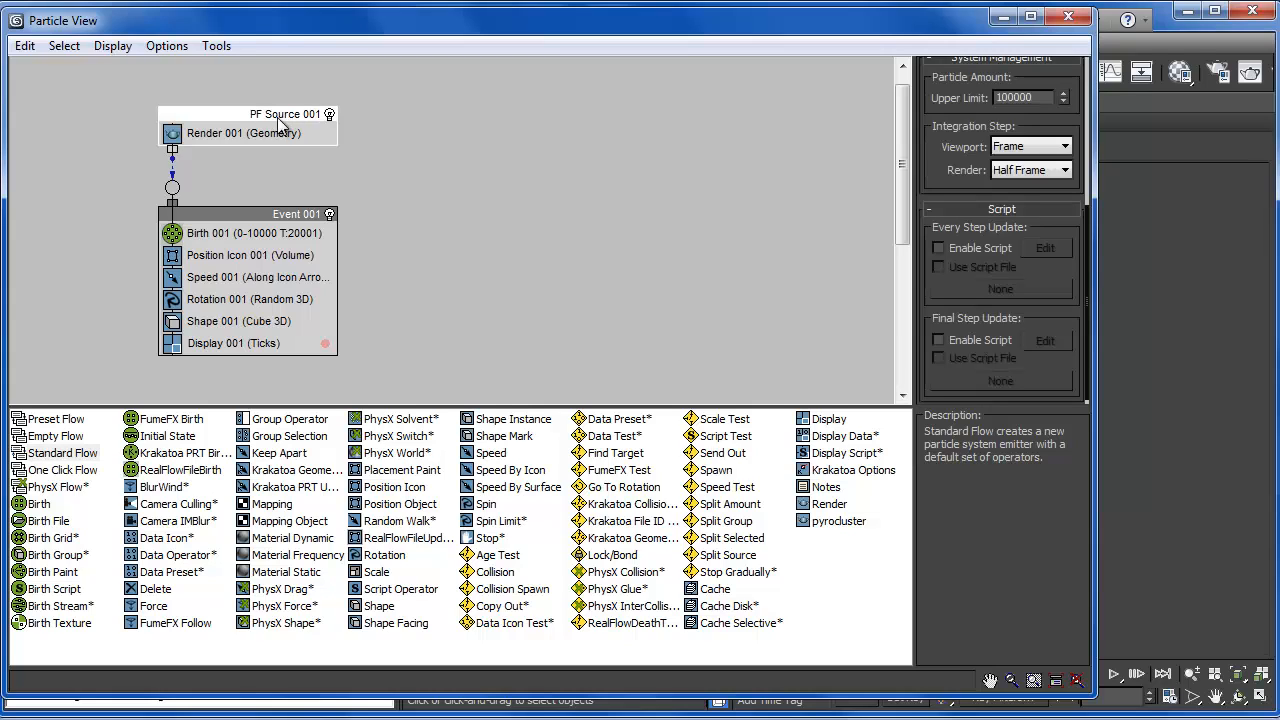
{"action": "scroll", "coordinate": [930, 145], "scroll_direction": "up", "scroll_amount": 2}
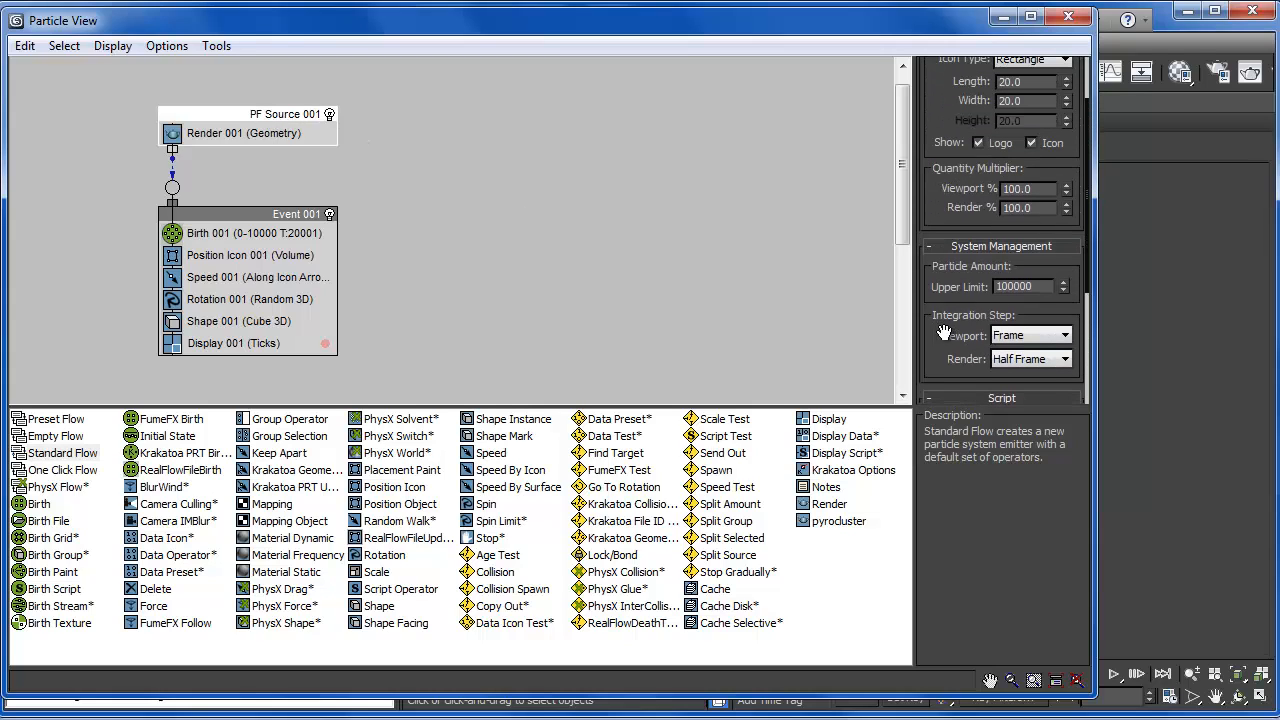
Step: Set the Birth operator's emission Rate to 100
{"action": "left_click", "coordinate": [248, 240]}
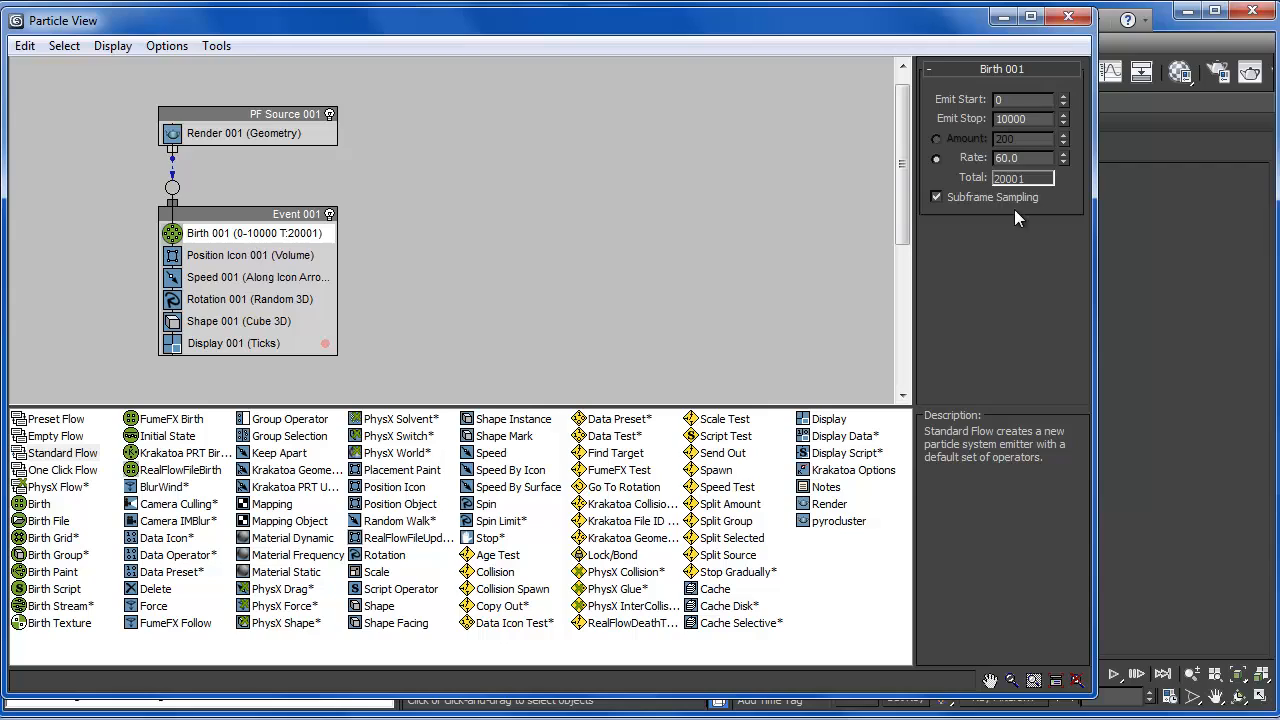
{"action": "type", "text": "100"}
{"action": "key", "text": "Return"}
Step: Delete the Speed, Rotation and Shape operators from the flow's event
{"action": "left_click", "coordinate": [234, 277]}
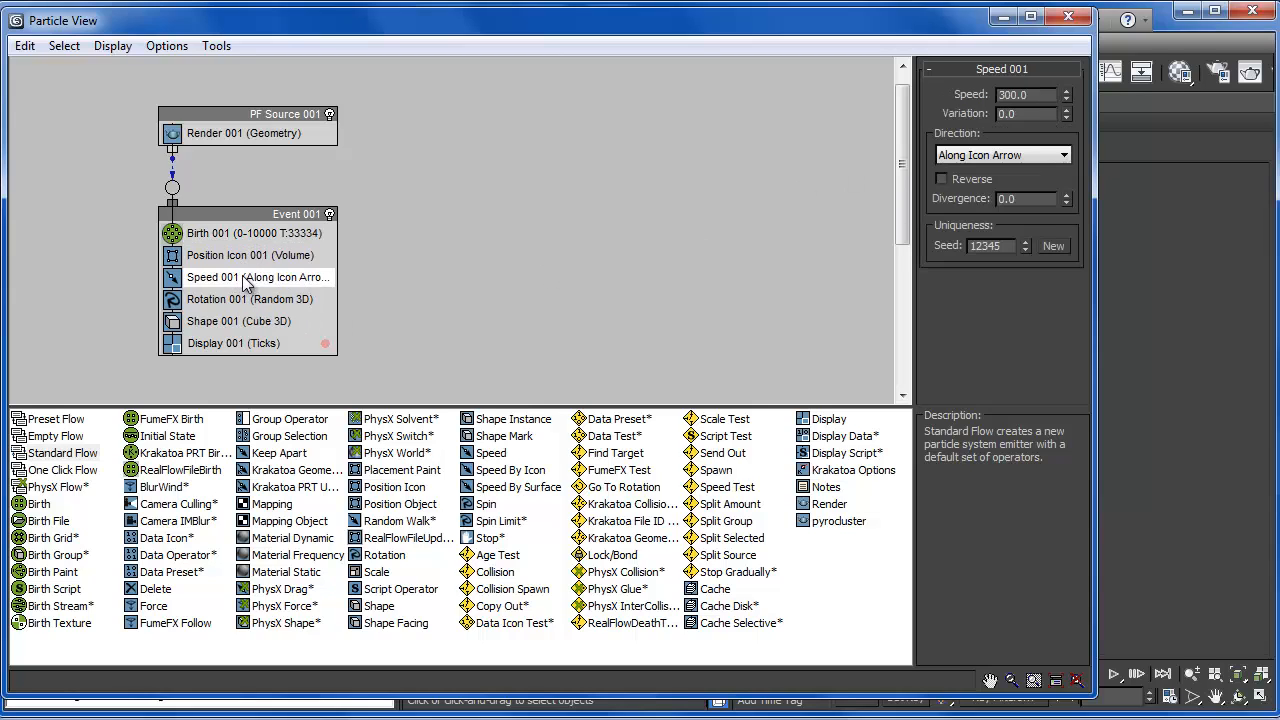
{"action": "left_click", "coordinate": [240, 299], "text": "ctrl"}
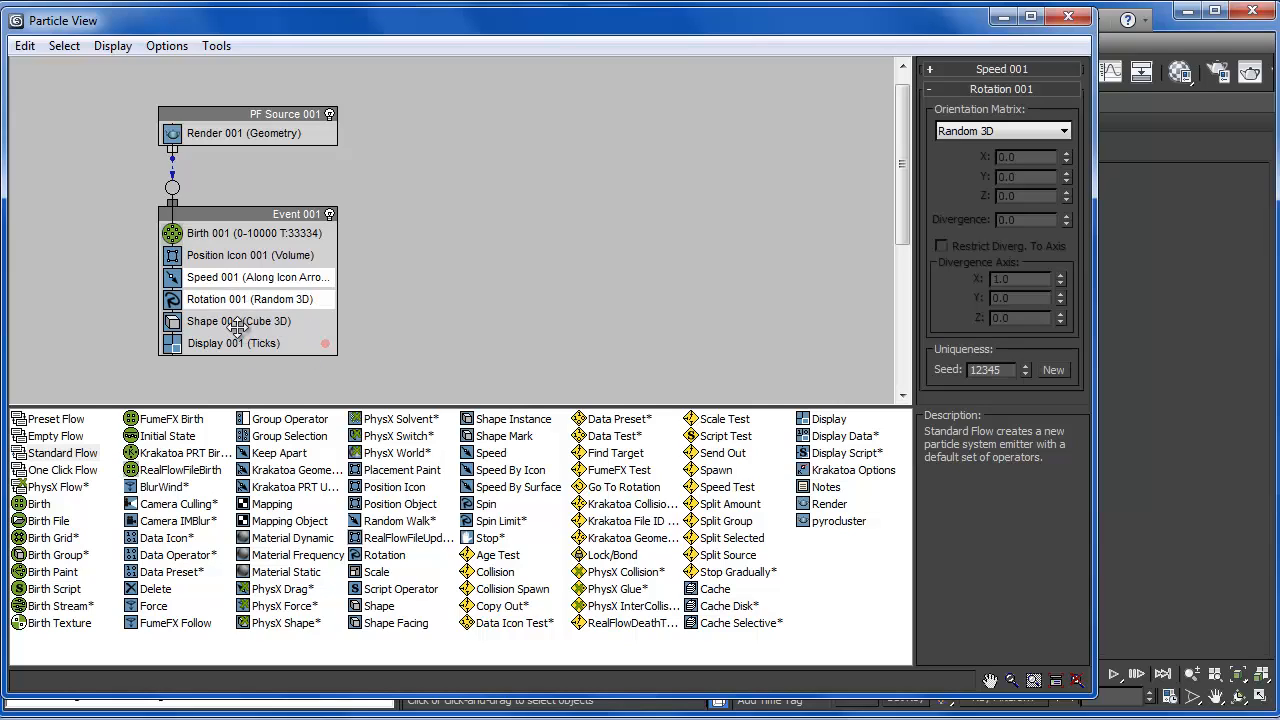
{"action": "left_click", "coordinate": [248, 321], "text": "ctrl"}
{"action": "right_click", "coordinate": [244, 327]}
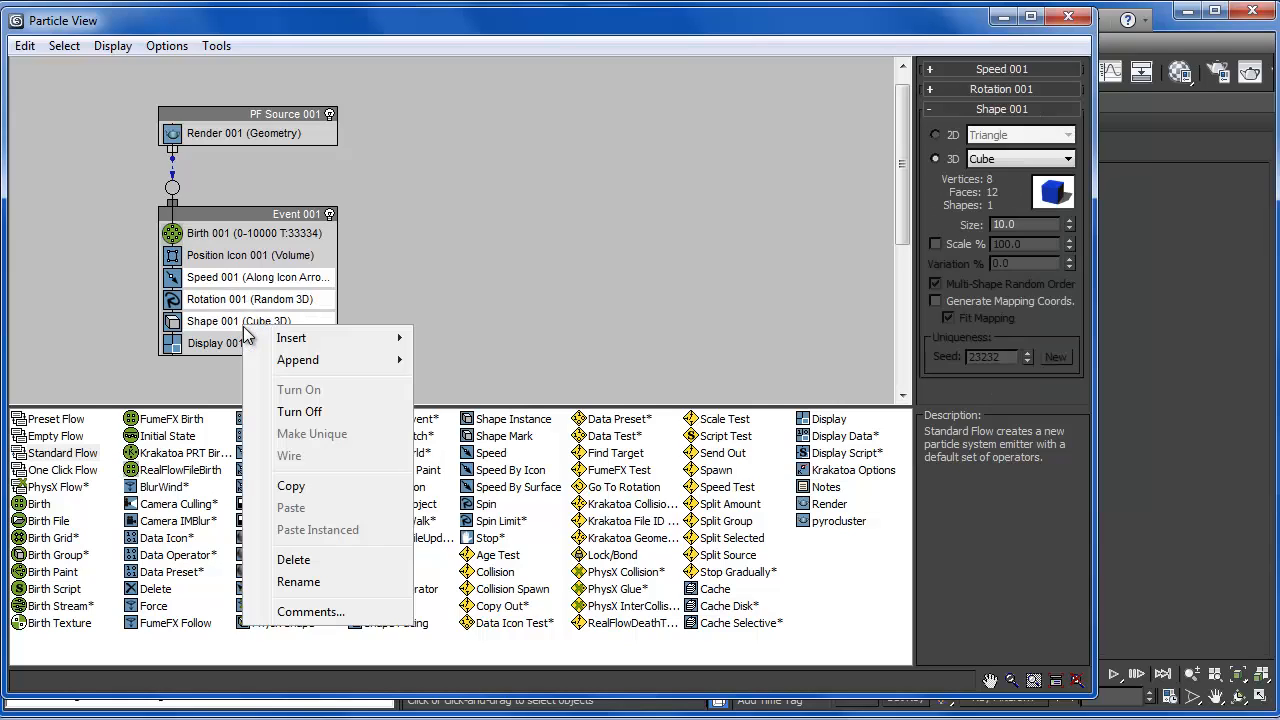
{"action": "left_click", "coordinate": [318, 561]}
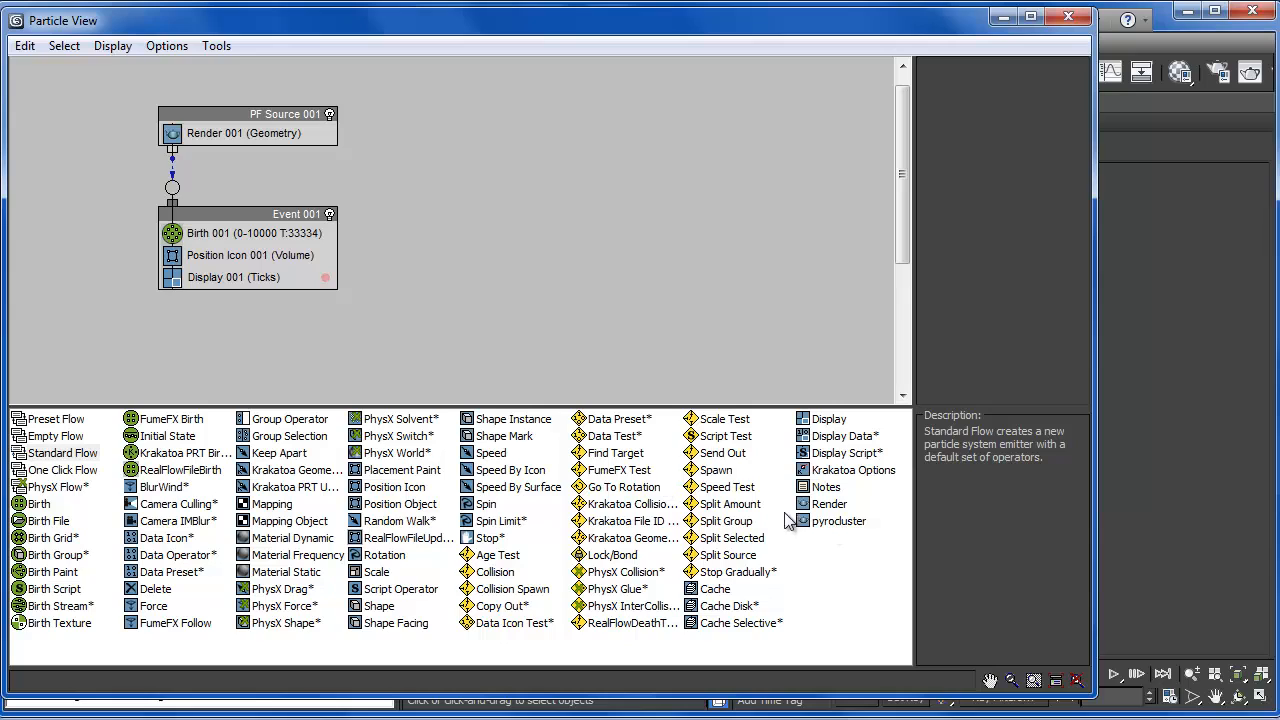
Step: Add a Speed By Icon operator between Position Icon and Display in the event, then minimize Particle View
{"action": "left_click_drag", "start_coordinate": [510, 470], "coordinate": [230, 285]}
{"action": "left_click", "coordinate": [230, 284]}
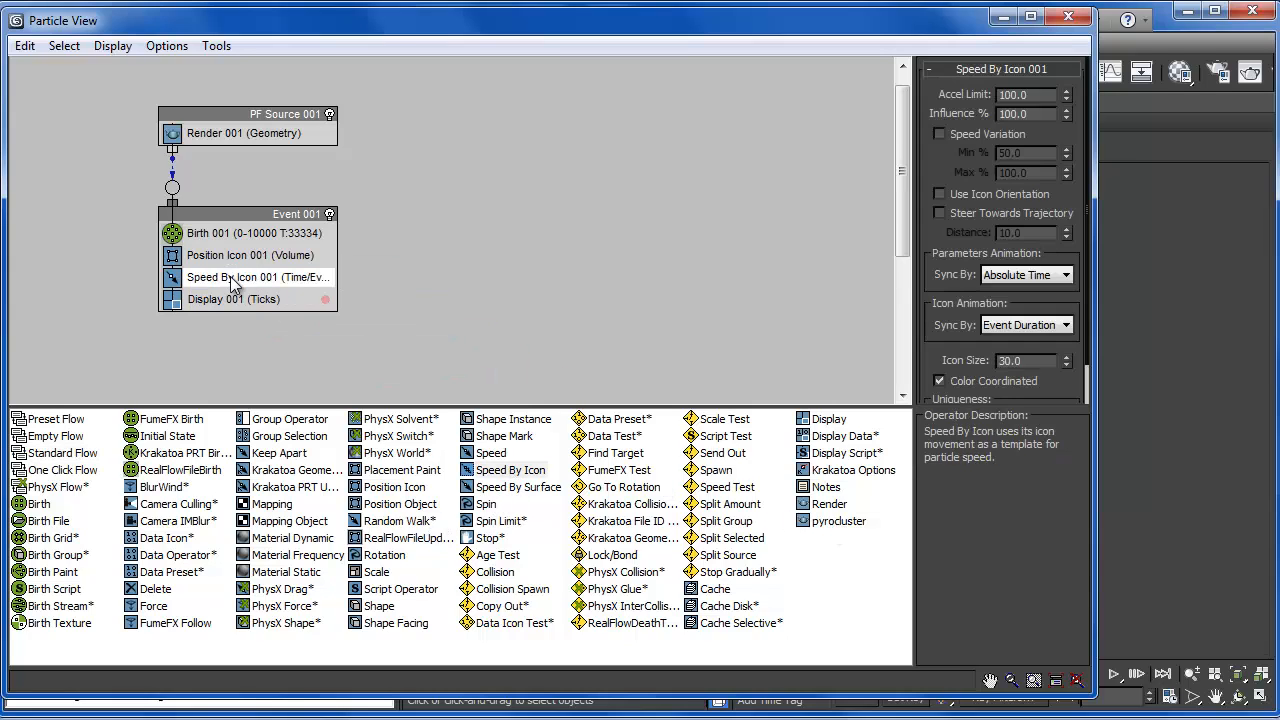
{"action": "left_click", "coordinate": [1004, 20]}
Step: Start the Line spline tool with its drag type set to Corner, viewing the grid from above
{"action": "left_click_drag", "start_coordinate": [843, 157], "coordinate": [860, 310]}
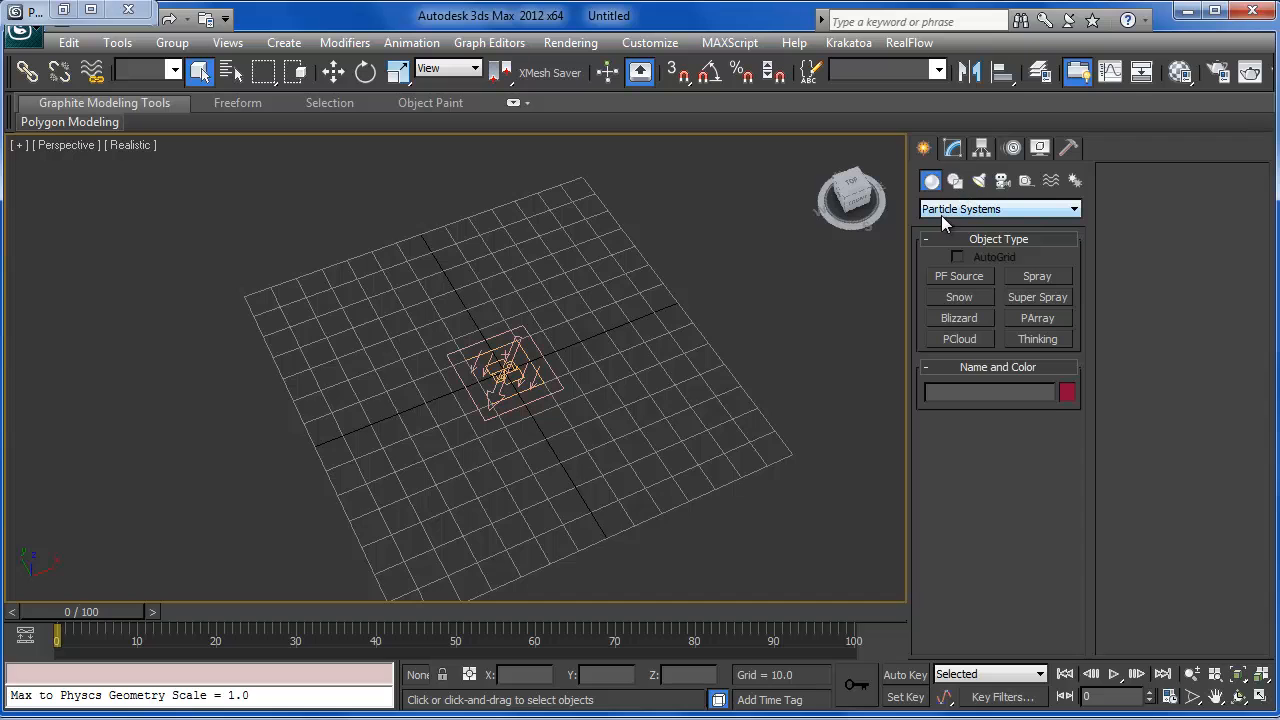
{"action": "left_click", "coordinate": [955, 181]}
{"action": "left_click", "coordinate": [958, 296]}
{"action": "middle_click_drag", "start_coordinate": [700, 392], "coordinate": [600, 374], "text": "alt"}
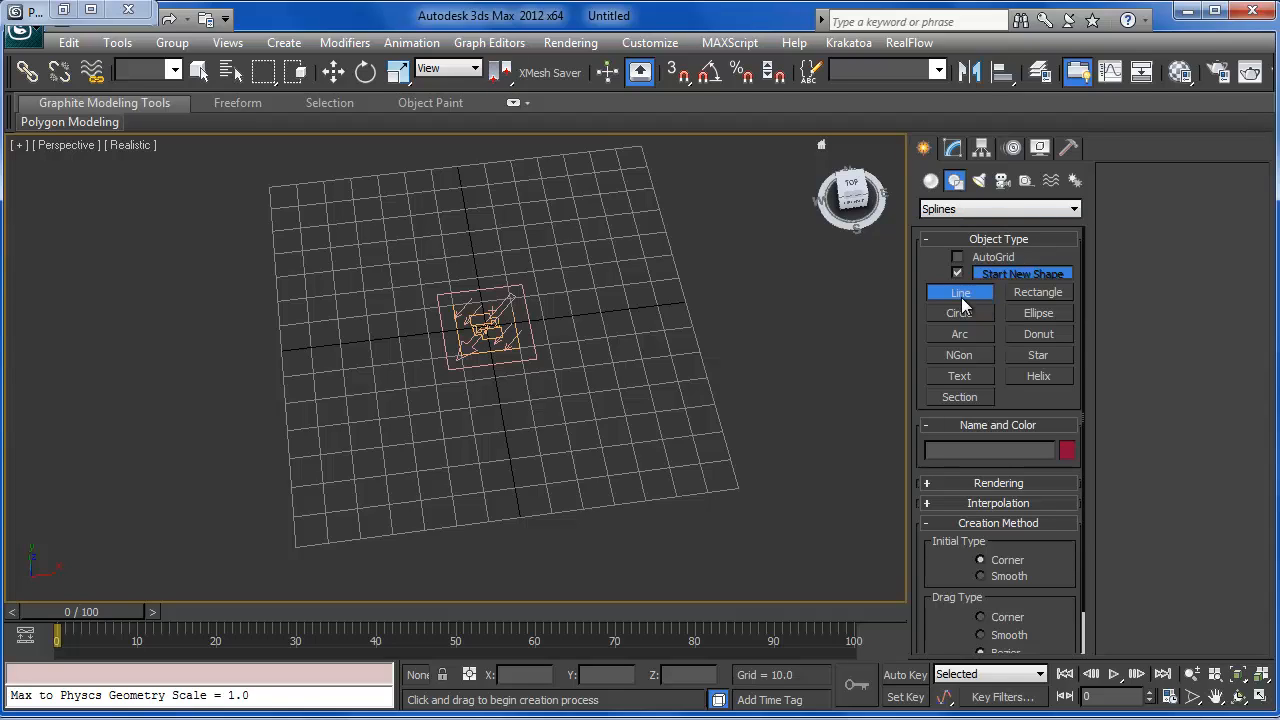
{"action": "left_click_drag", "start_coordinate": [1039, 398], "coordinate": [1058, 245]}
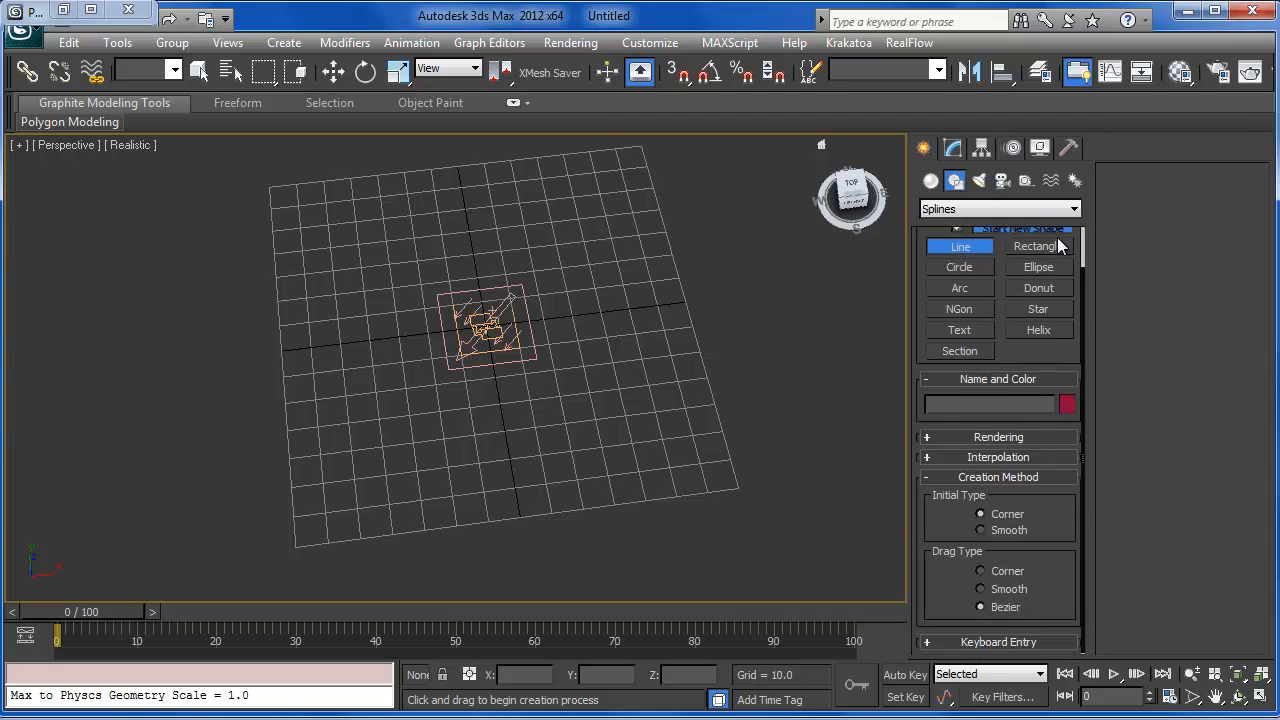
{"action": "middle_click_drag", "start_coordinate": [623, 448], "coordinate": [591, 409], "text": "alt"}
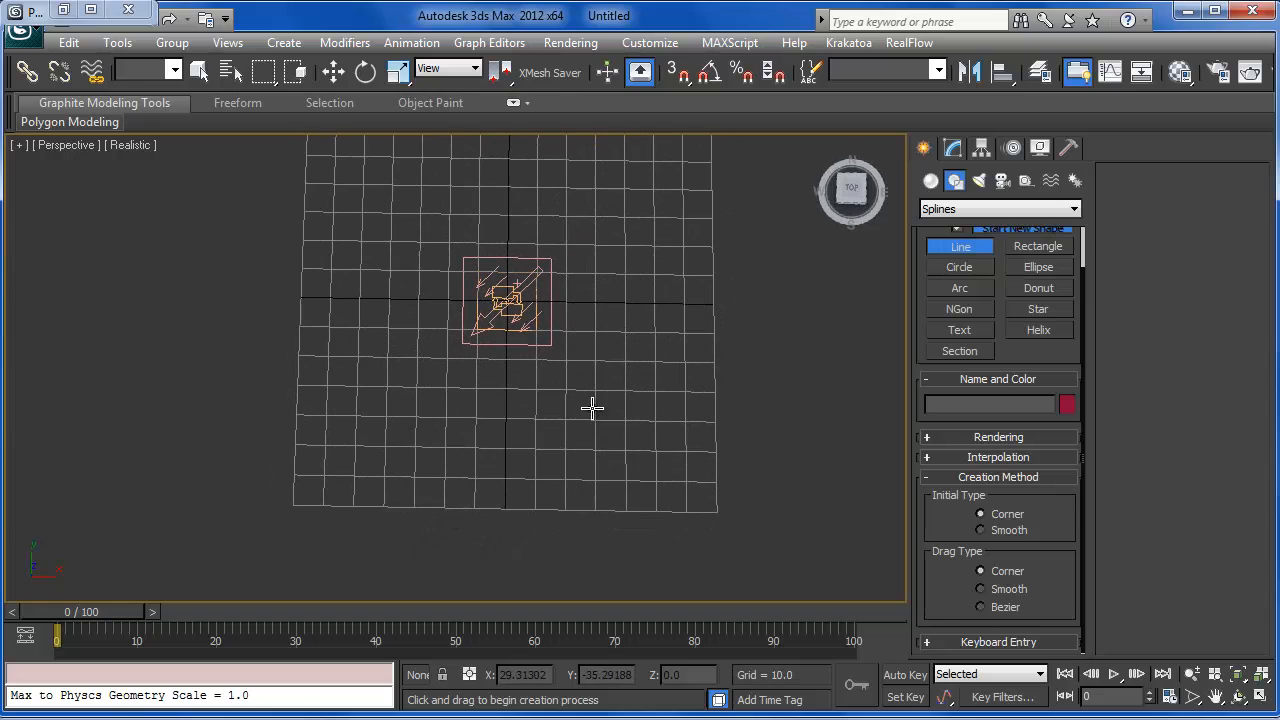
Step: Draw an open, right-angled stepped line of nine vertices across the ground grid and leave the Line tool
{"action": "left_click", "coordinate": [350, 446]}
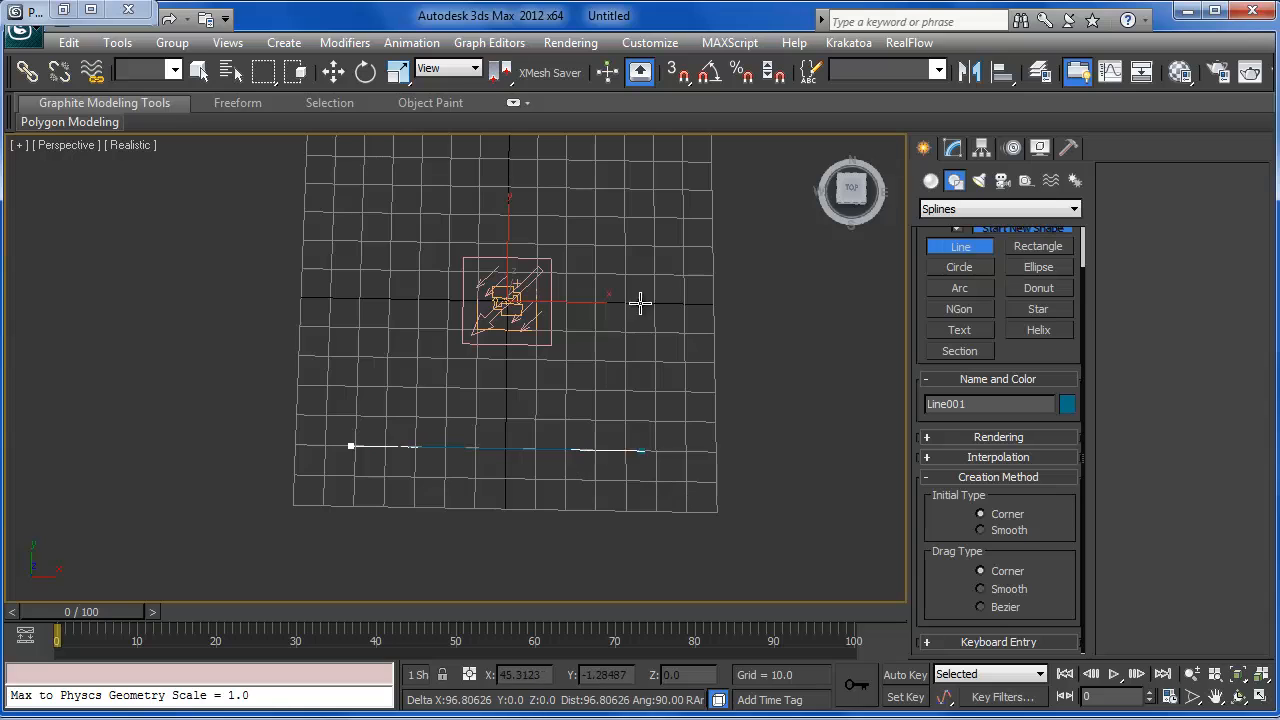
{"action": "left_click", "coordinate": [611, 440], "text": "shift"}
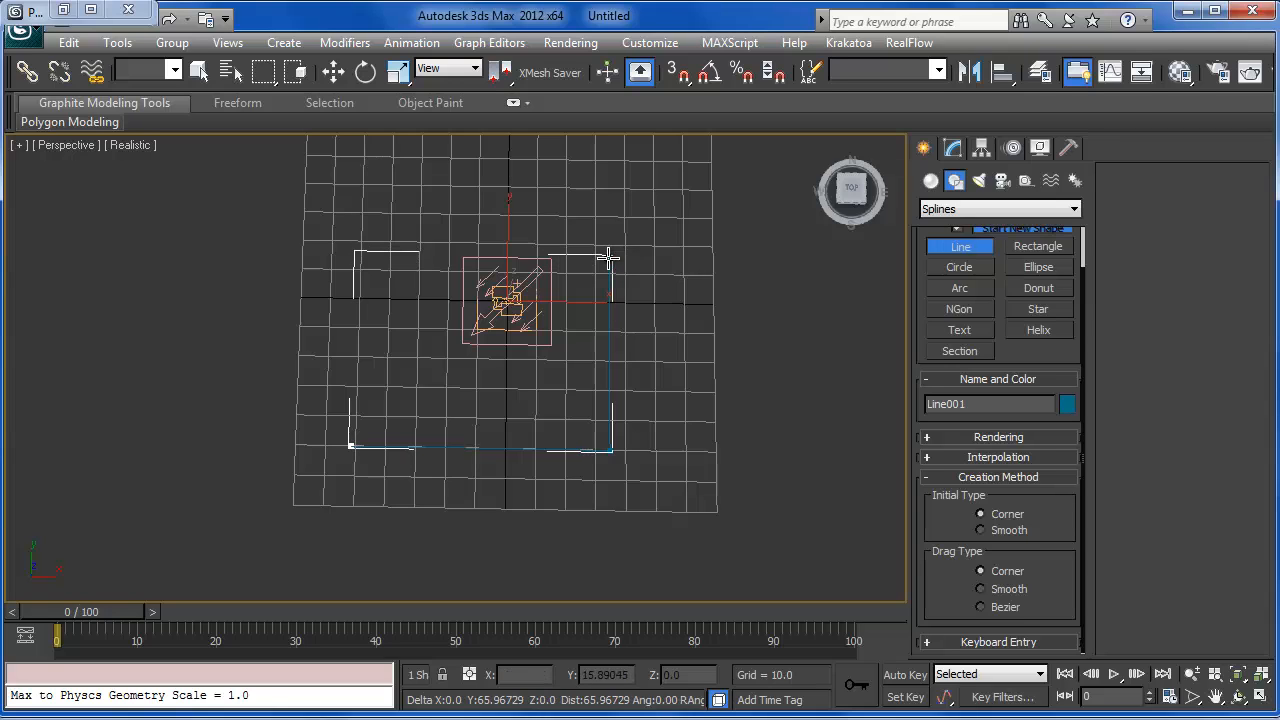
{"action": "left_click", "coordinate": [609, 257], "text": "shift"}
{"action": "left_click", "coordinate": [747, 258], "text": "shift"}
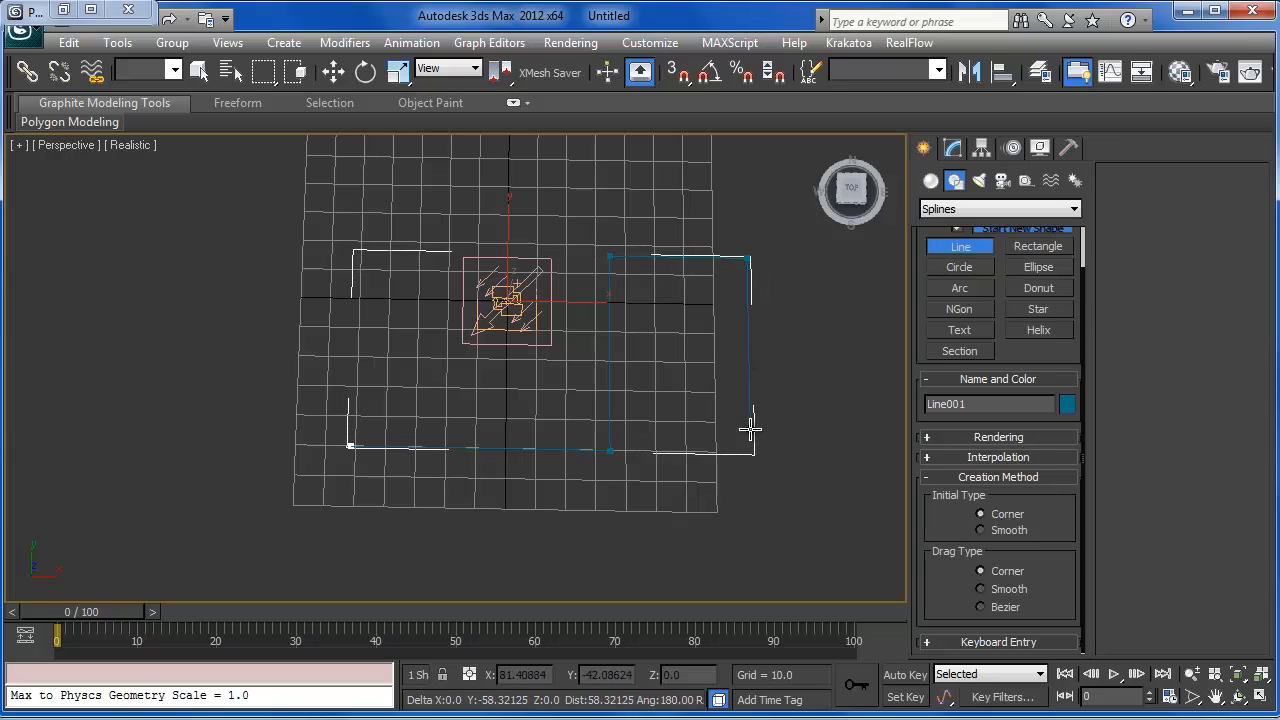
{"action": "left_click", "coordinate": [749, 376], "text": "shift"}
{"action": "left_click", "coordinate": [838, 376], "text": "shift"}
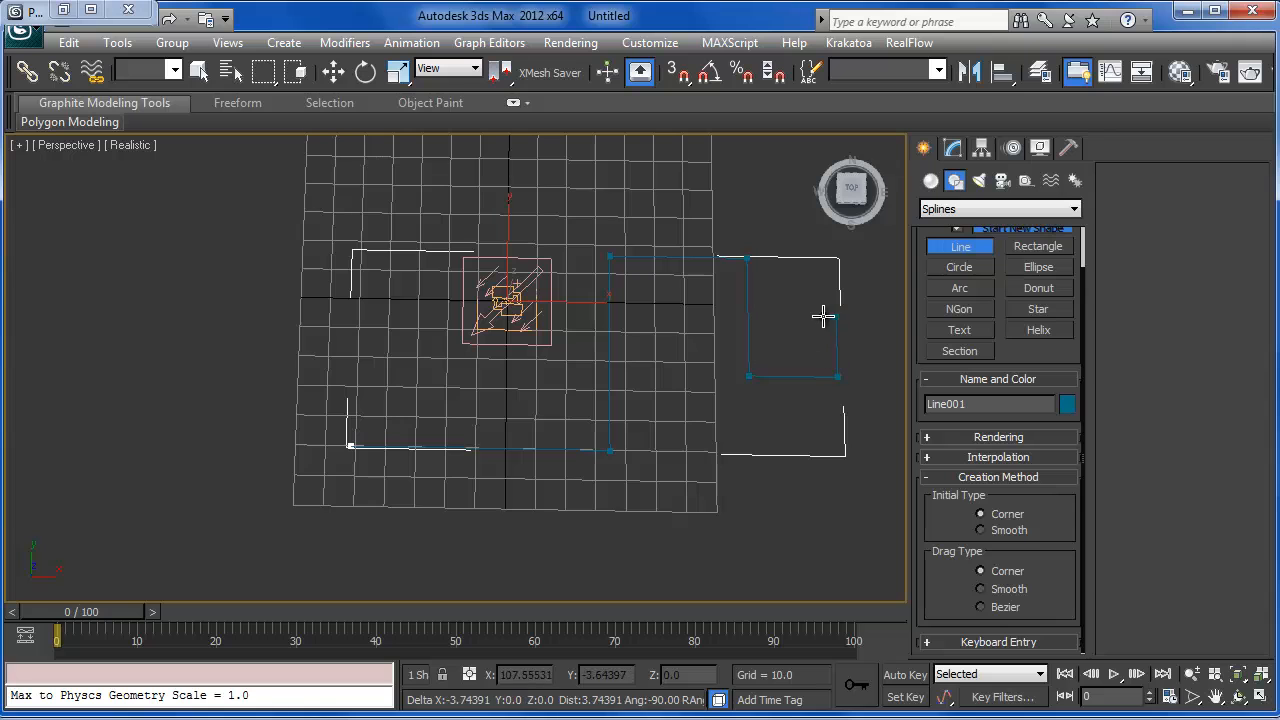
{"action": "left_click", "coordinate": [826, 316], "text": "shift"}
{"action": "left_click", "coordinate": [792, 322], "text": "shift"}
{"action": "left_click", "coordinate": [792, 267], "text": "shift"}
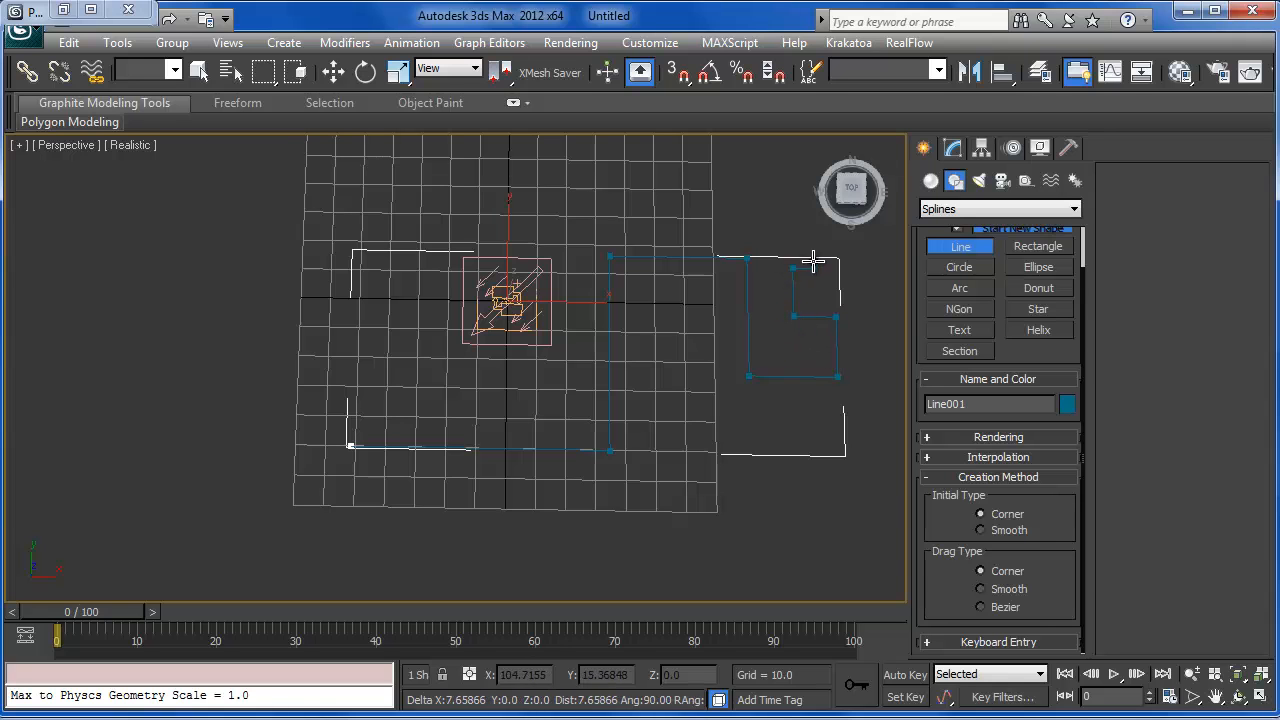
{"action": "right_click", "coordinate": [814, 260]}
{"action": "middle_click_drag", "start_coordinate": [689, 420], "coordinate": [574, 401], "text": "alt"}
{"action": "scroll", "coordinate": [682, 422], "scroll_direction": "up", "scroll_amount": 3}
{"action": "right_click", "coordinate": [568, 418]}
Step: Enter vertex editing on the line, select its third vertex with the Move tool, then exit vertex editing and clear the selection
{"action": "right_click", "coordinate": [525, 412]}
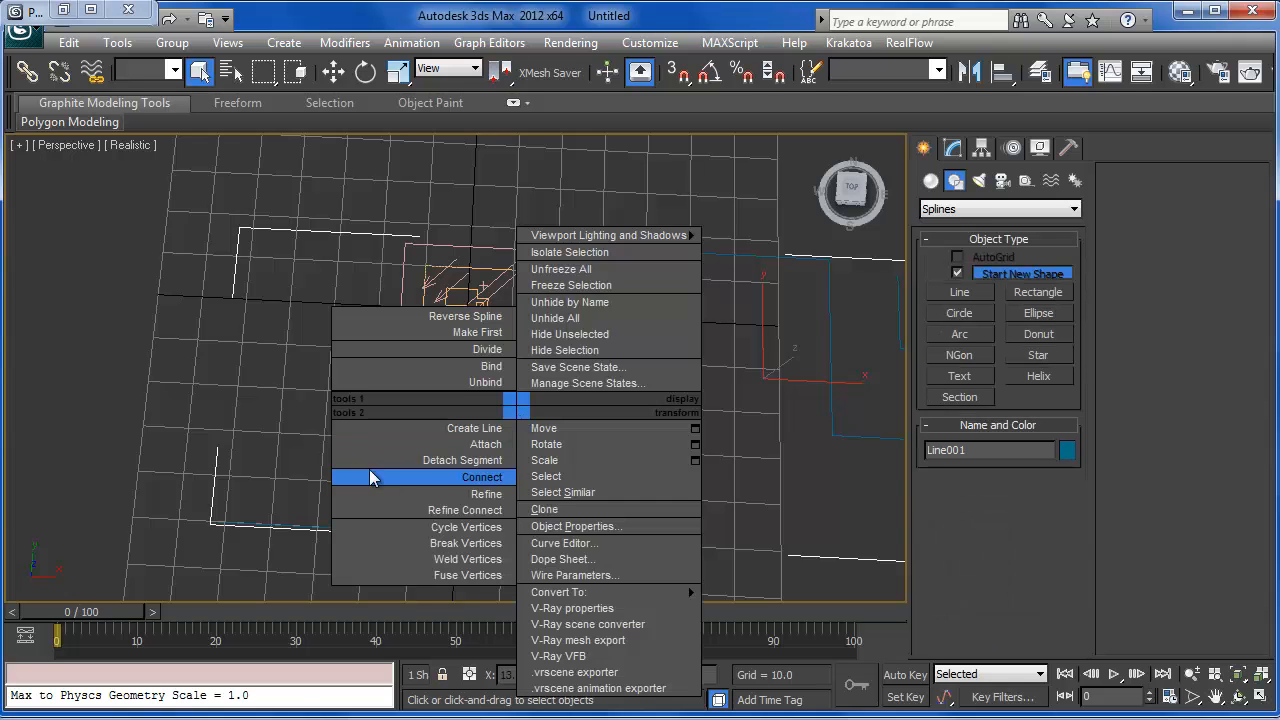
{"action": "left_click", "coordinate": [295, 398]}
{"action": "middle_click_drag", "start_coordinate": [406, 391], "coordinate": [392, 367], "text": "alt"}
{"action": "left_click", "coordinate": [952, 148]}
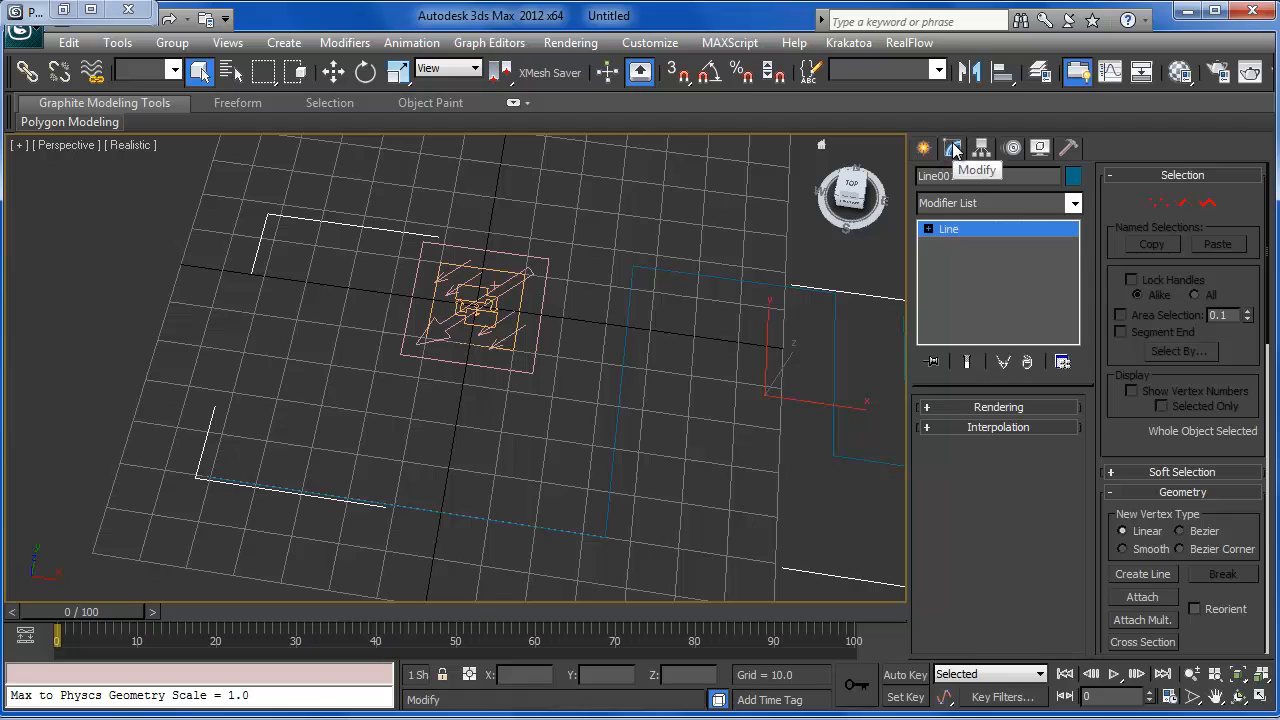
{"action": "left_click", "coordinate": [930, 231]}
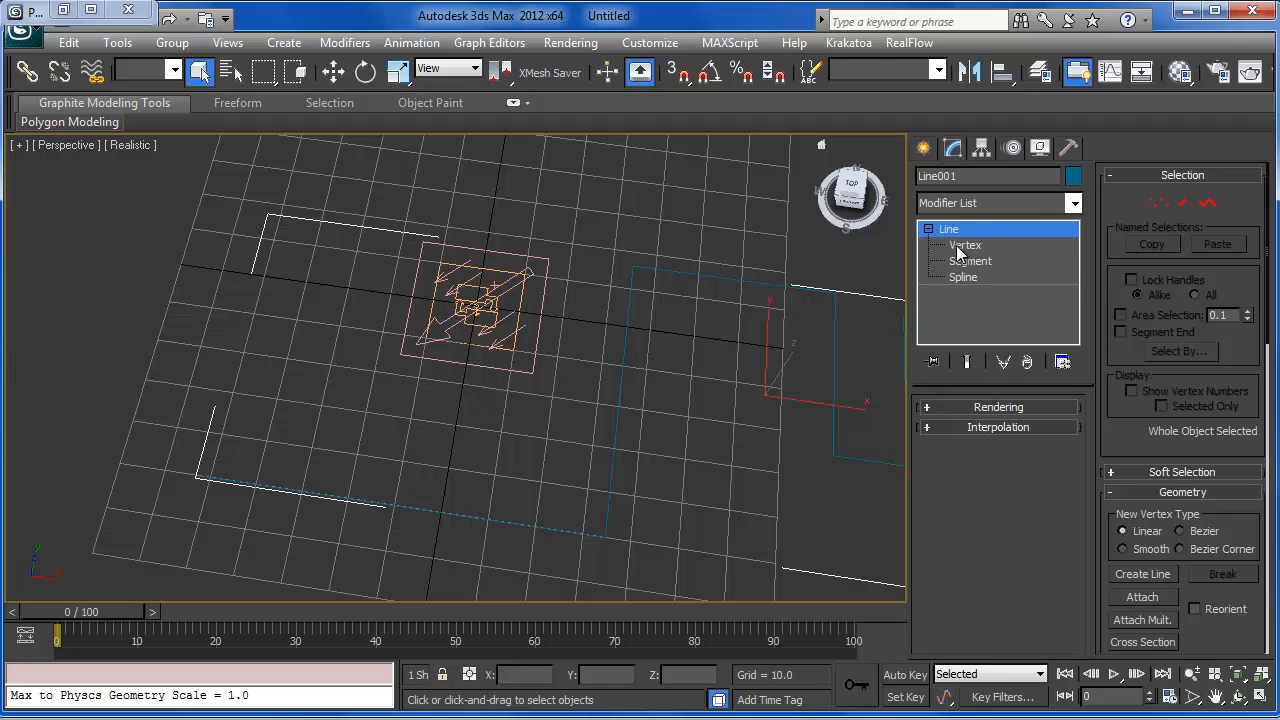
{"action": "left_click", "coordinate": [966, 247]}
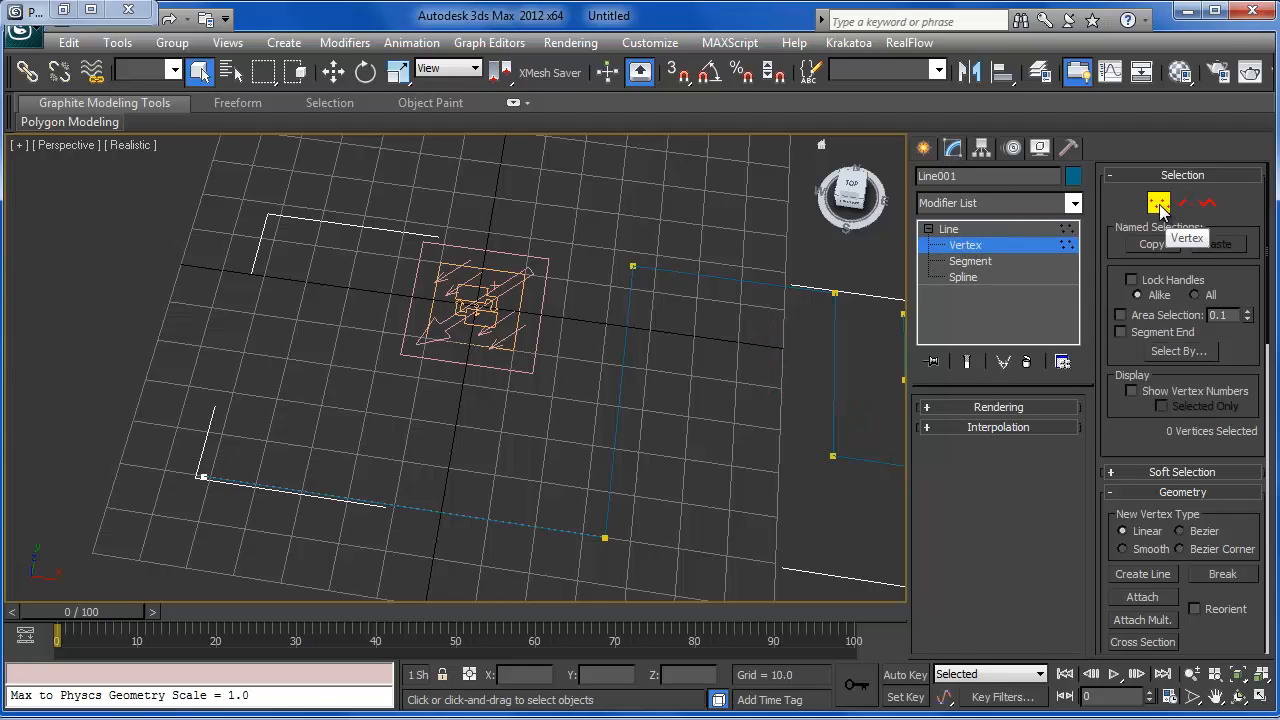
{"action": "middle_click_drag", "start_coordinate": [626, 411], "coordinate": [636, 359], "text": "alt"}
{"action": "left_click", "coordinate": [610, 293]}
{"action": "key", "text": "w"}
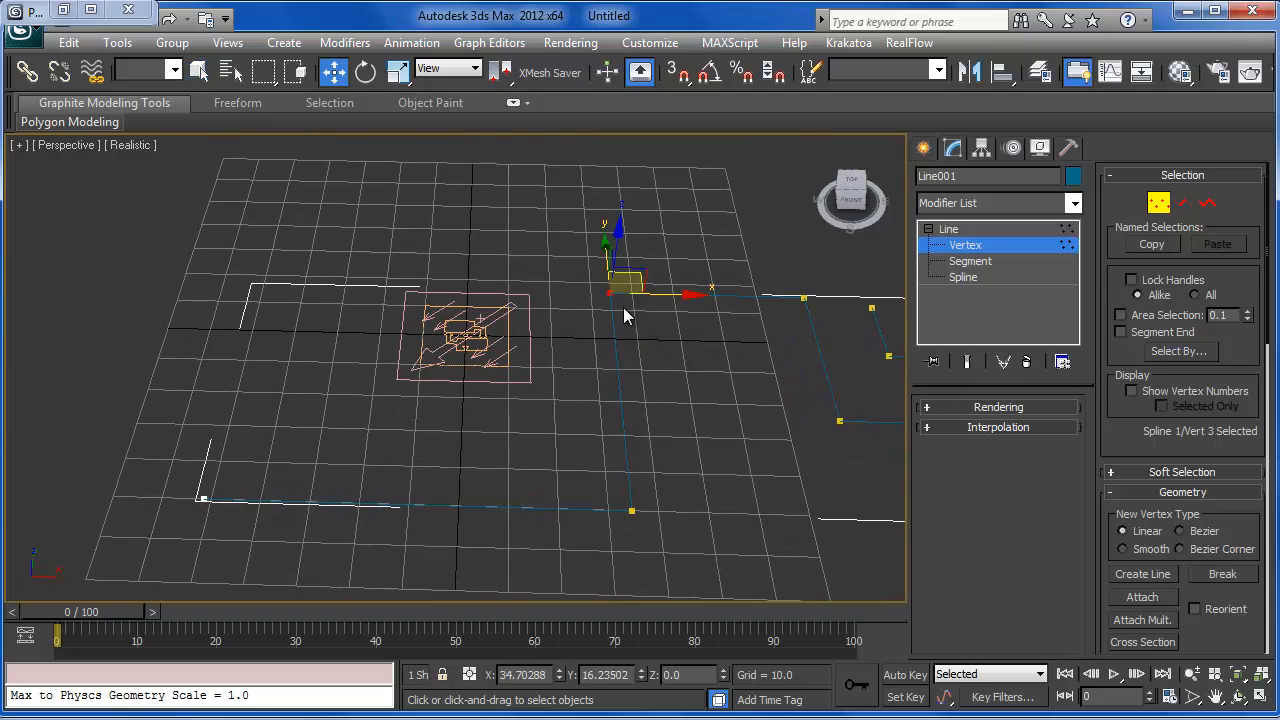
{"action": "left_click", "coordinate": [1160, 206]}
{"action": "middle_click_drag", "start_coordinate": [626, 426], "coordinate": [604, 388], "text": "alt"}
{"action": "left_click", "coordinate": [602, 386]}
Step: Select the Speed By Icon icon and apply a Path Constraint that attaches it to the drawn line
{"action": "middle_click_drag", "start_coordinate": [532, 323], "coordinate": [545, 358], "text": "alt"}
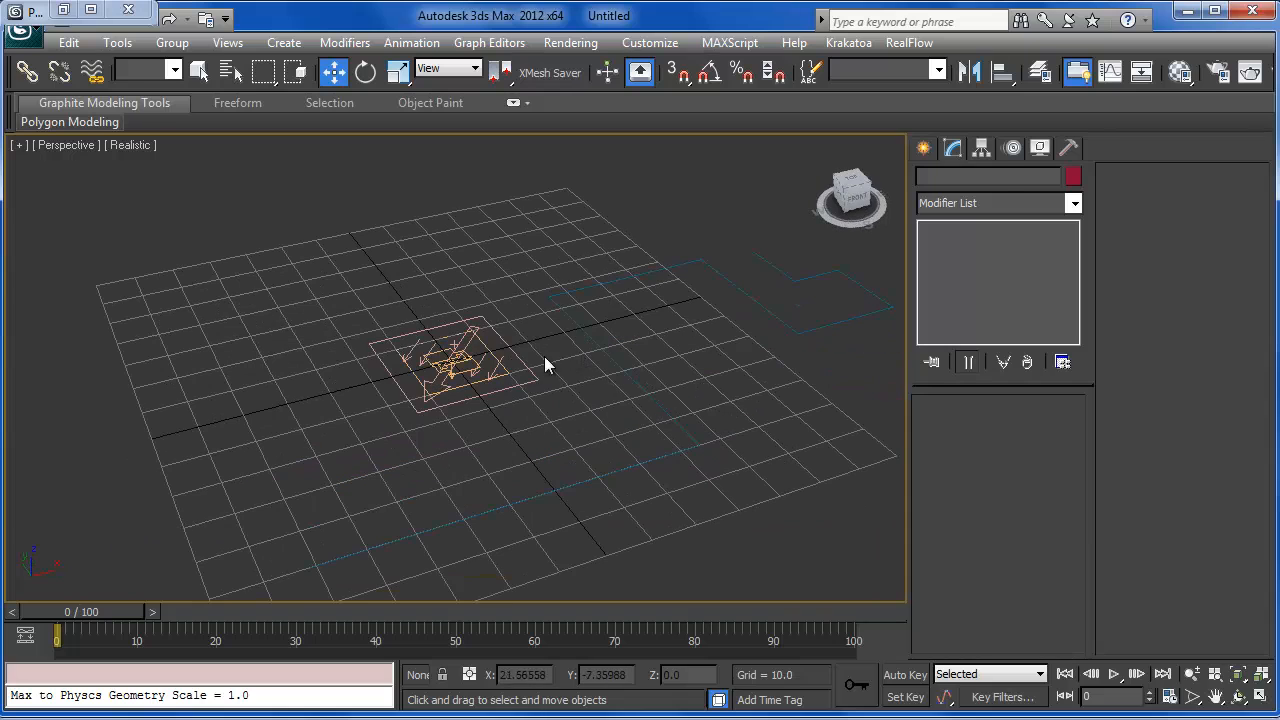
{"action": "left_click", "coordinate": [494, 356]}
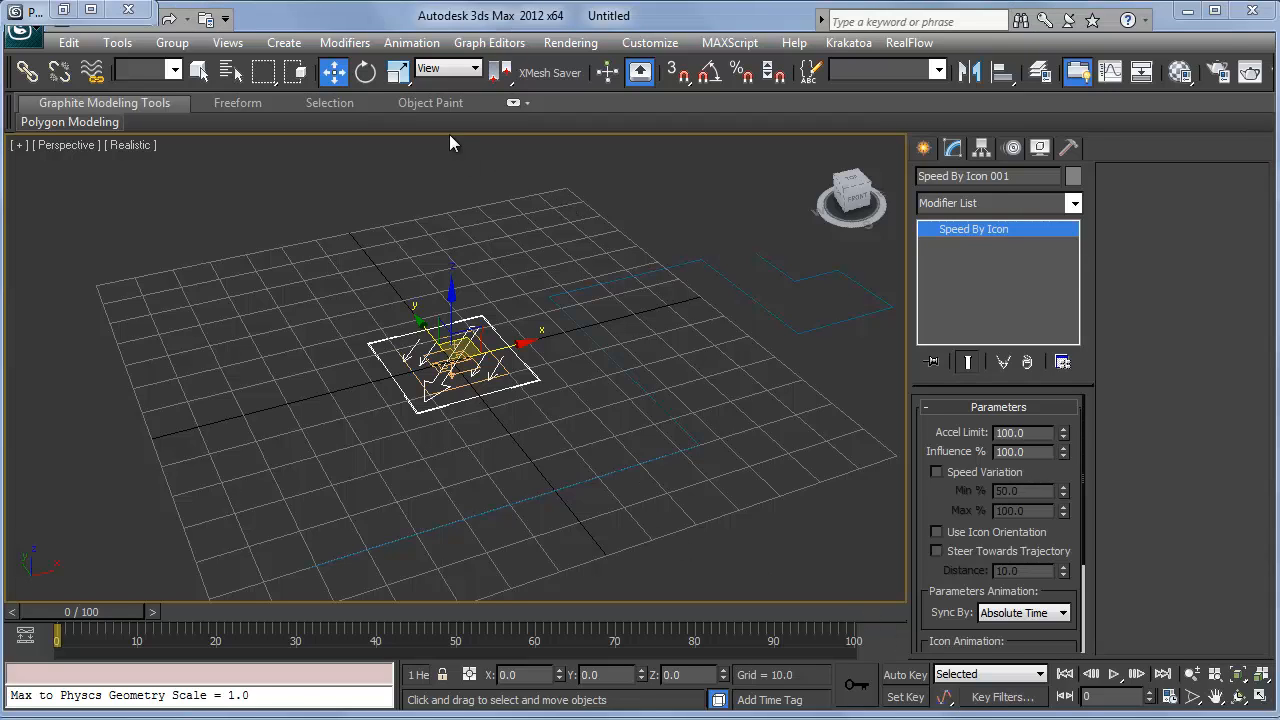
{"action": "left_click", "coordinate": [412, 46]}
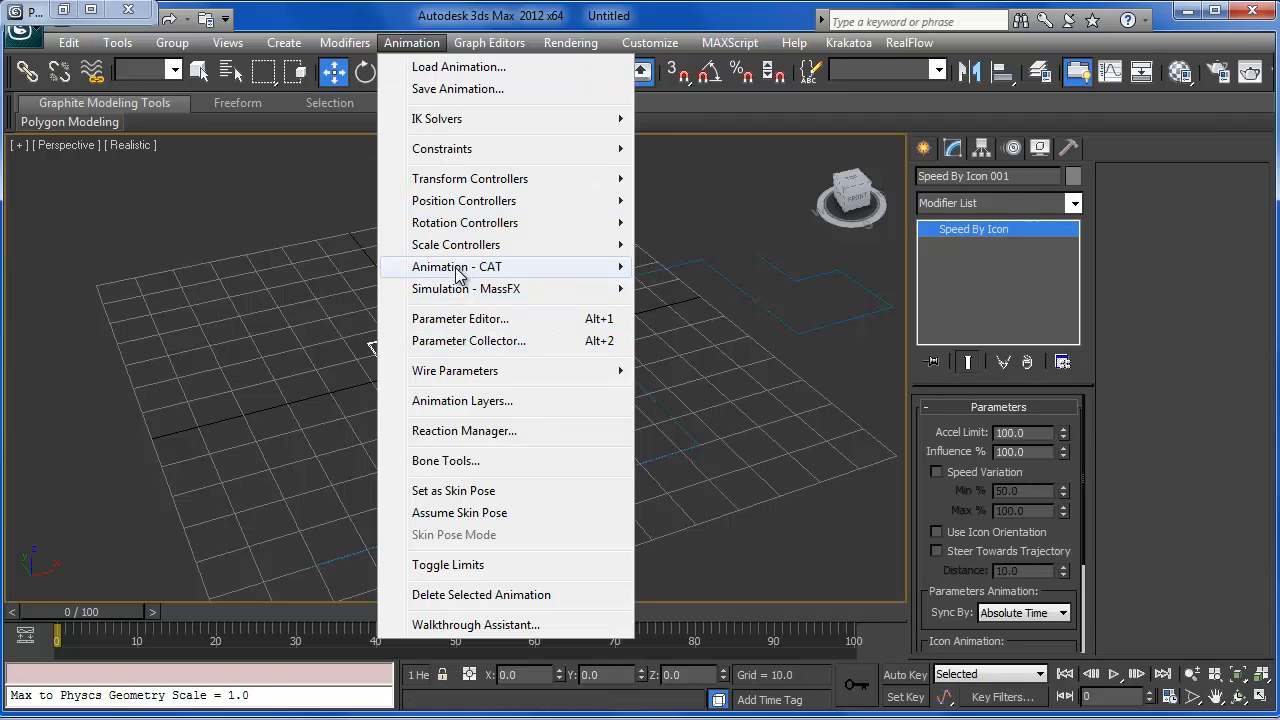
{"action": "mouse_move", "coordinate": [478, 152]}
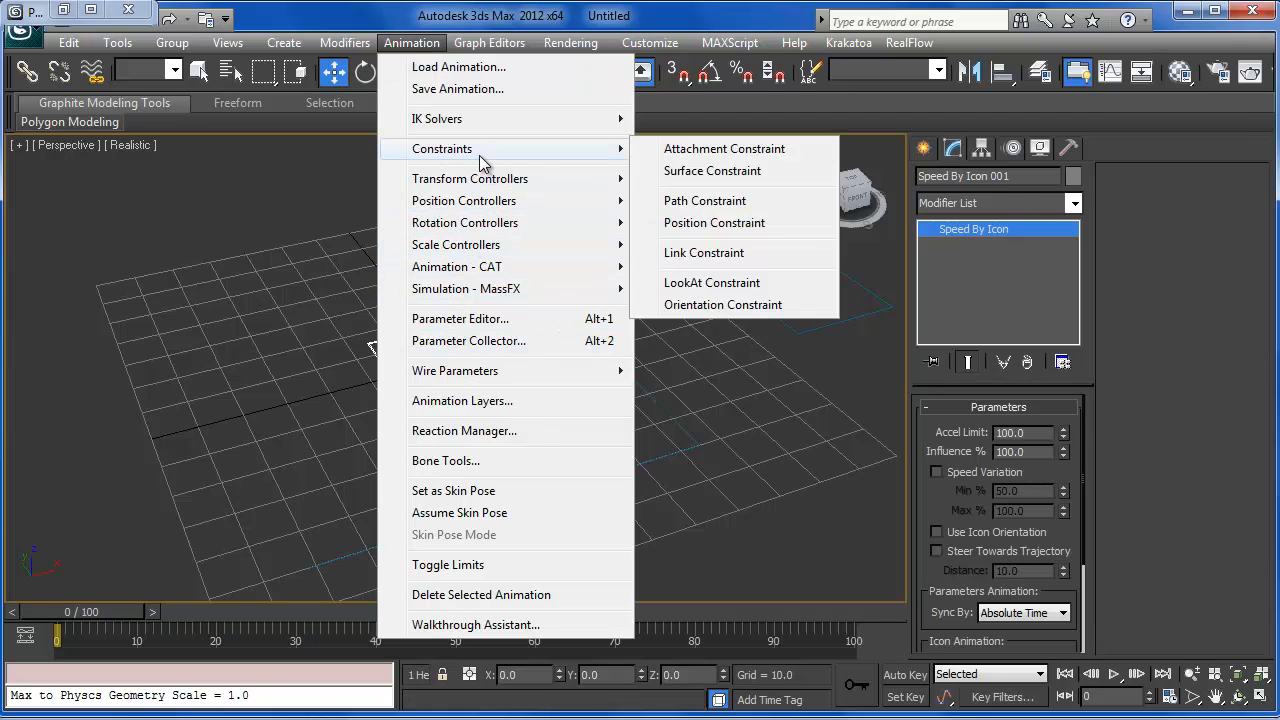
{"action": "left_click", "coordinate": [712, 201]}
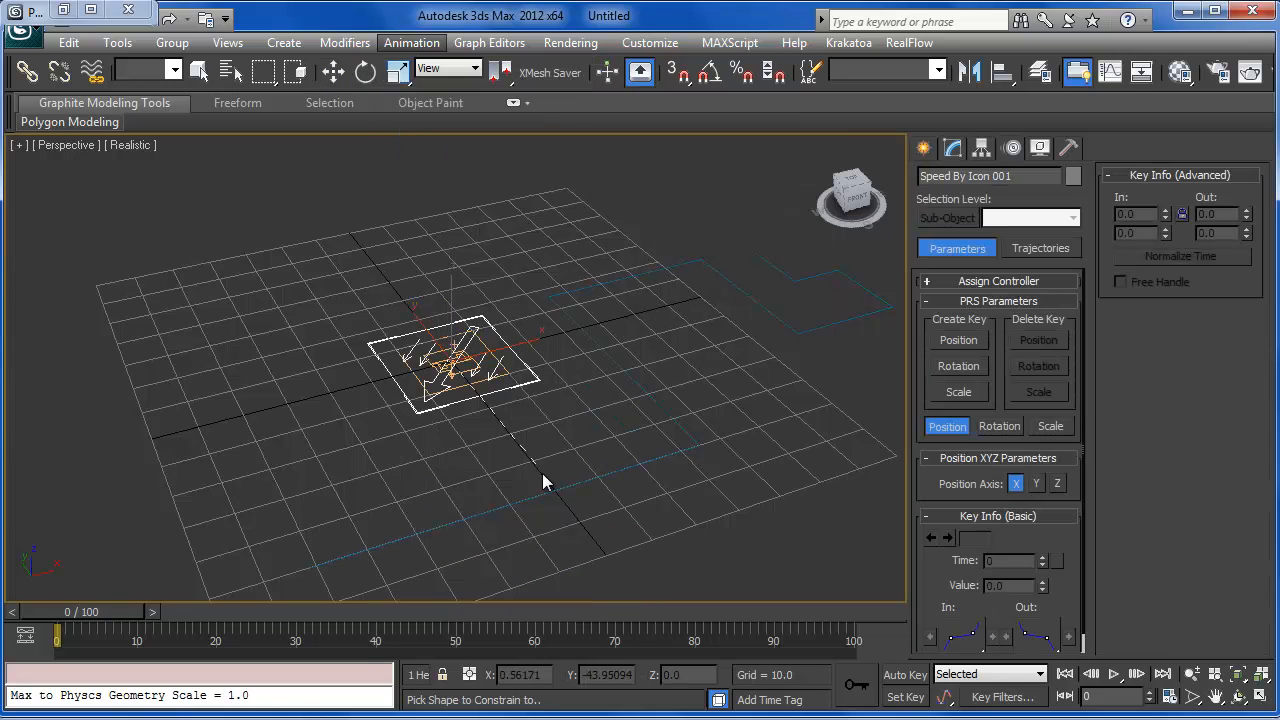
{"action": "left_click", "coordinate": [541, 490]}
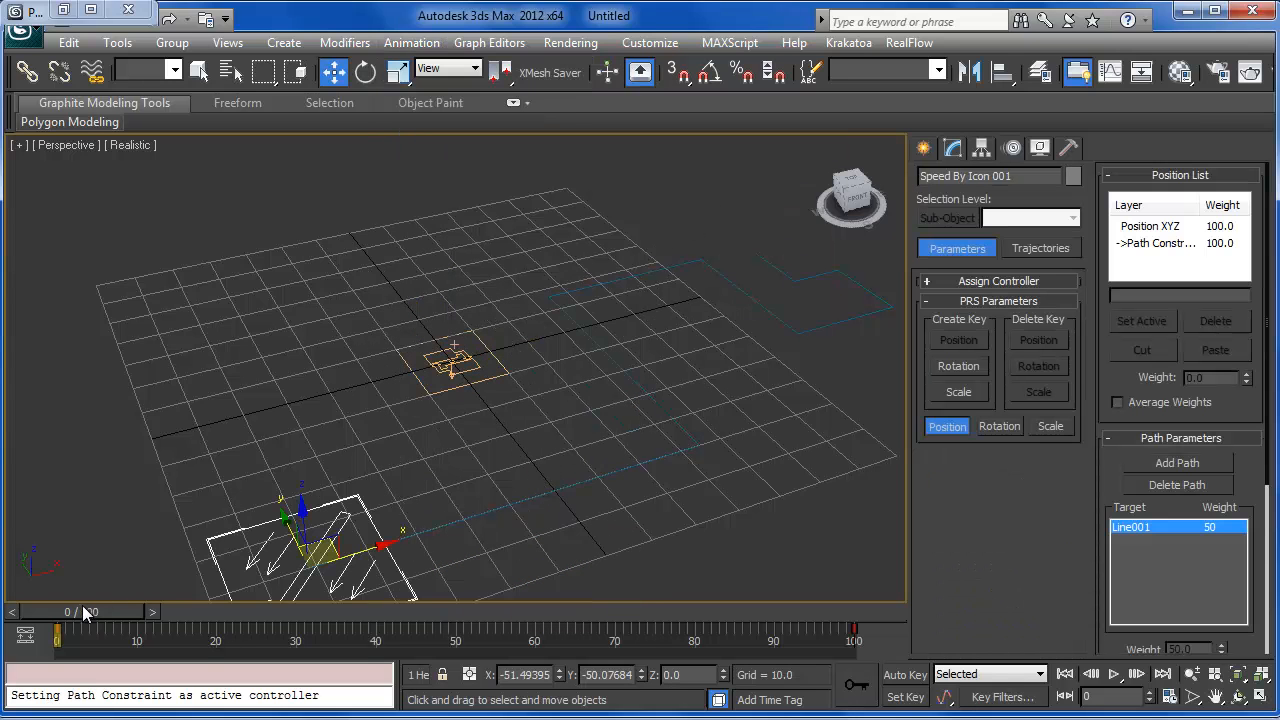
Step: Scrub the opening frames to check how the icon travels along the line, then return to frame 0
{"action": "mouse_move", "coordinate": [85, 613]}
{"action": "left_mouse_down"}
{"action": "mouse_move", "coordinate": [805, 607]}
{"action": "mouse_move", "coordinate": [30, 610]}
{"action": "mouse_move", "coordinate": [633, 608]}
{"action": "mouse_move", "coordinate": [103, 610]}
{"action": "left_mouse_up"}
{"action": "key", "text": "w"}
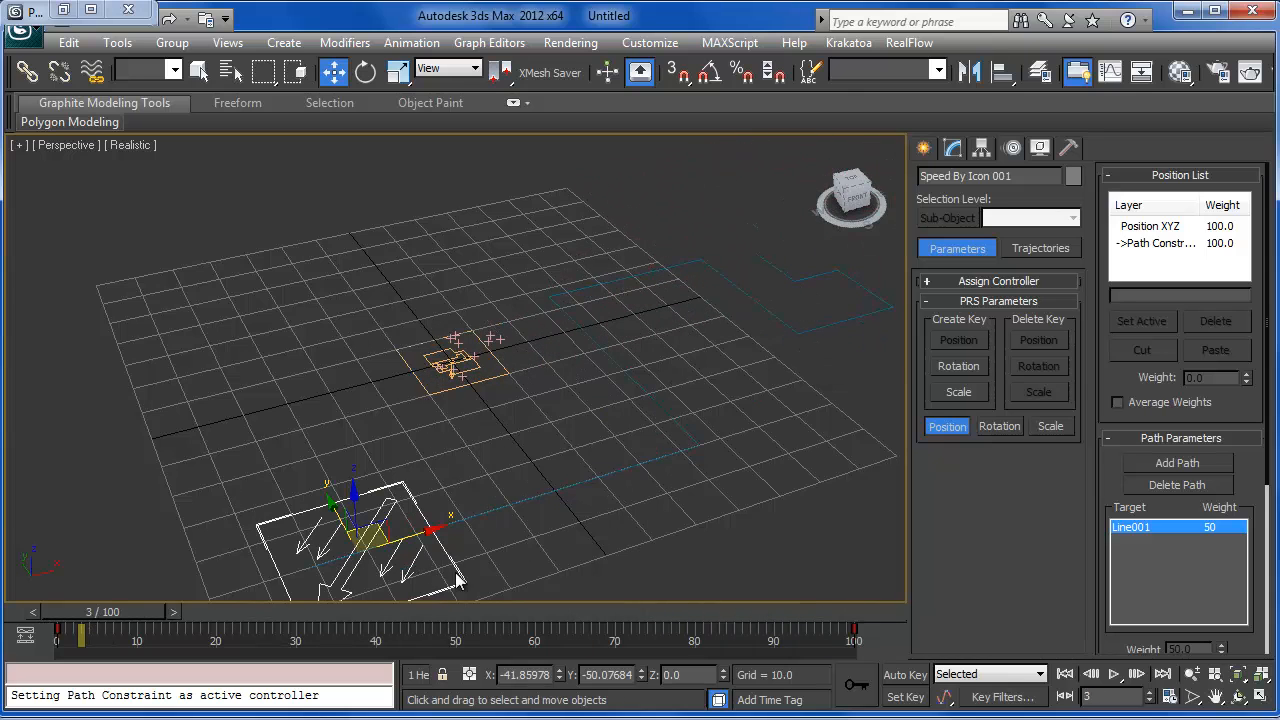
{"action": "middle_click_drag", "start_coordinate": [575, 523], "coordinate": [563, 413]}
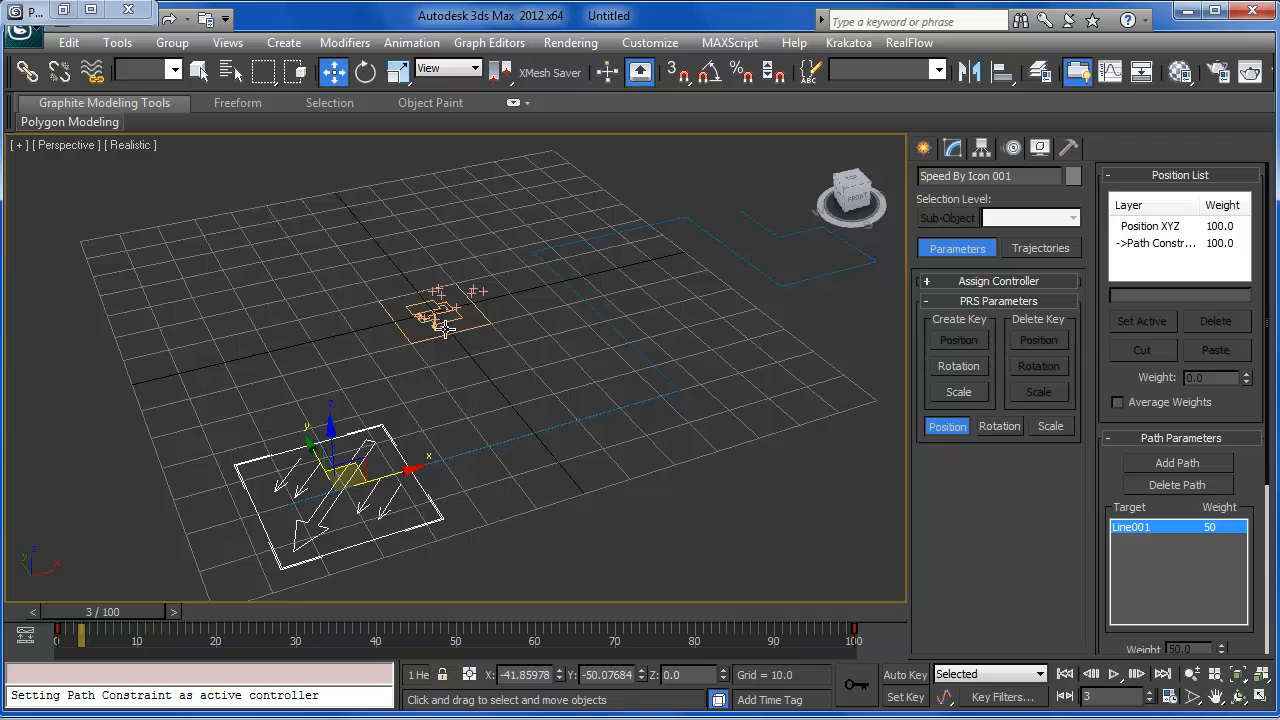
{"action": "middle_click_drag", "start_coordinate": [443, 328], "coordinate": [434, 346]}
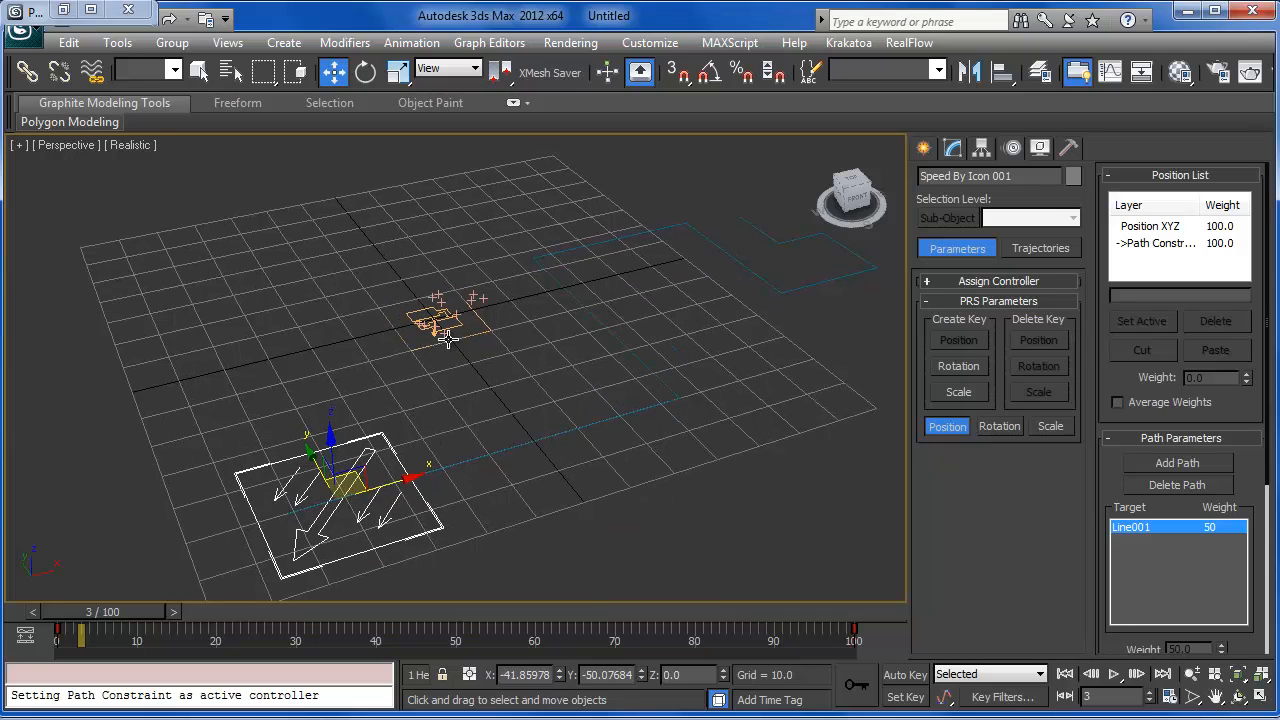
{"action": "left_click_drag", "start_coordinate": [103, 620], "coordinate": [58, 614]}
{"action": "key", "text": "w"}
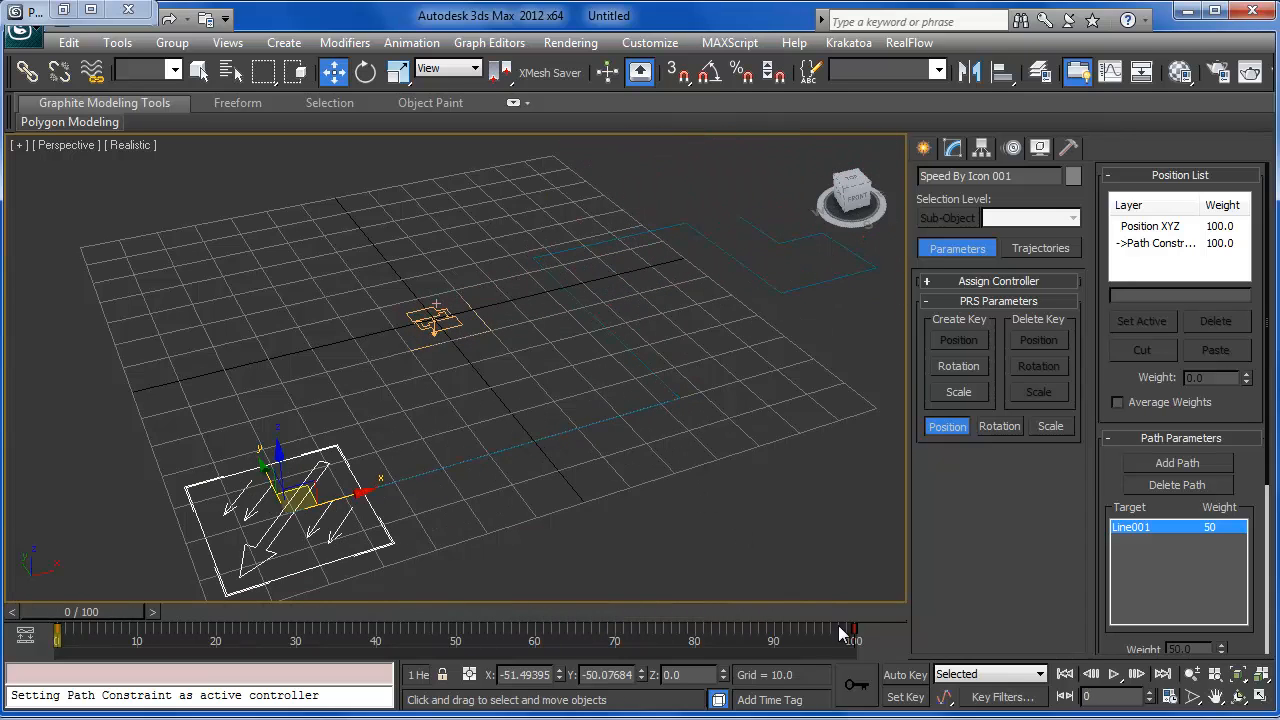
Step: Move the end key of the icon's path animation to frame 30
{"action": "mouse_move", "coordinate": [840, 632]}
{"action": "left_mouse_down"}
{"action": "mouse_move", "coordinate": [869, 645]}
{"action": "mouse_move", "coordinate": [313, 632]}
{"action": "mouse_move", "coordinate": [852, 637]}
{"action": "left_mouse_up"}
{"action": "left_click", "coordinate": [408, 42]}
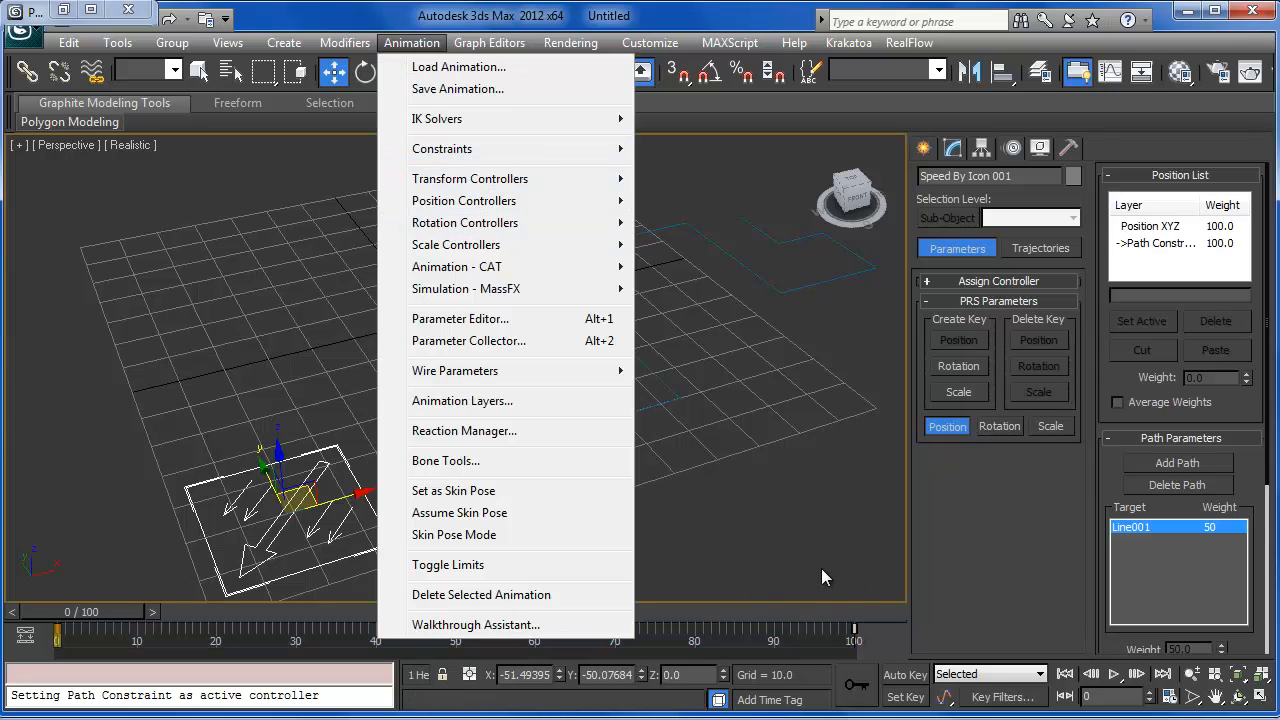
{"action": "mouse_move", "coordinate": [450, 148]}
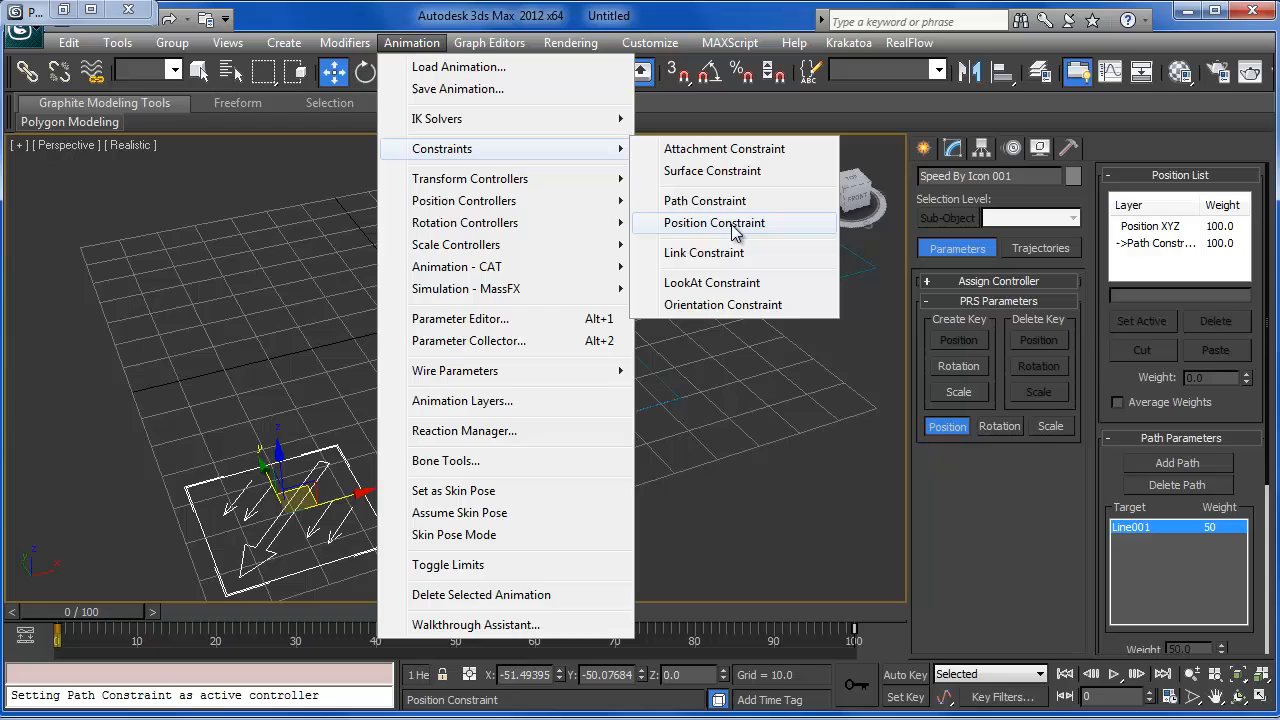
{"action": "left_click", "coordinate": [853, 637]}
{"action": "left_click_drag", "start_coordinate": [853, 637], "coordinate": [296, 640]}
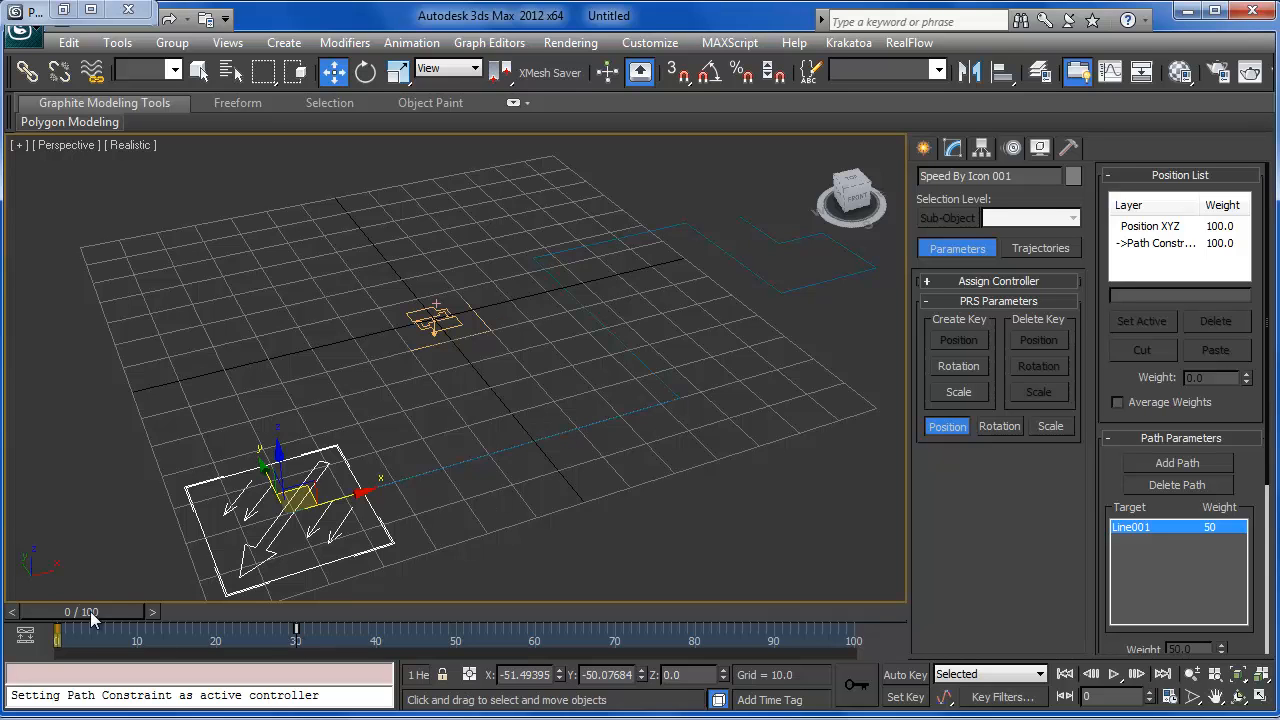
{"action": "left_click_drag", "start_coordinate": [91, 620], "coordinate": [150, 605]}
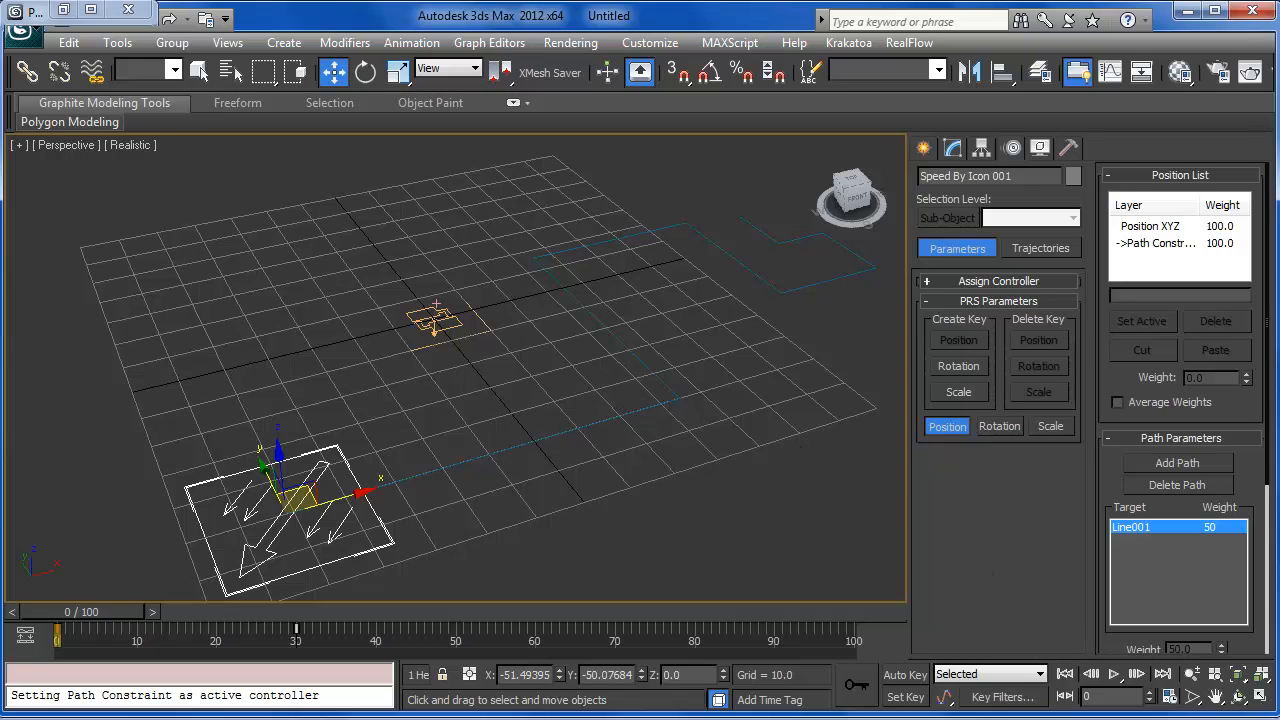
Step: Set the Speed By Icon operator's acceleration limit to 100000 and minimize Particle View
{"action": "key", "text": "6"}
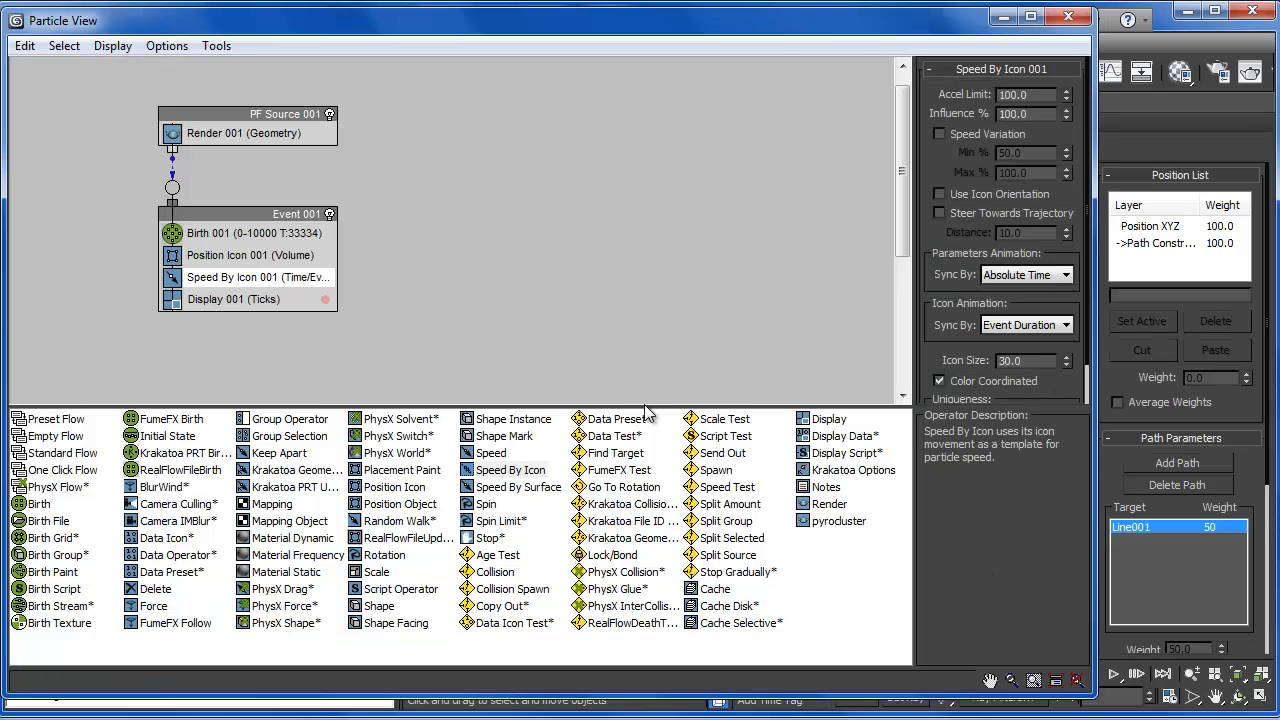
{"action": "scroll", "coordinate": [560, 255], "scroll_direction": "down", "scroll_amount": 1}
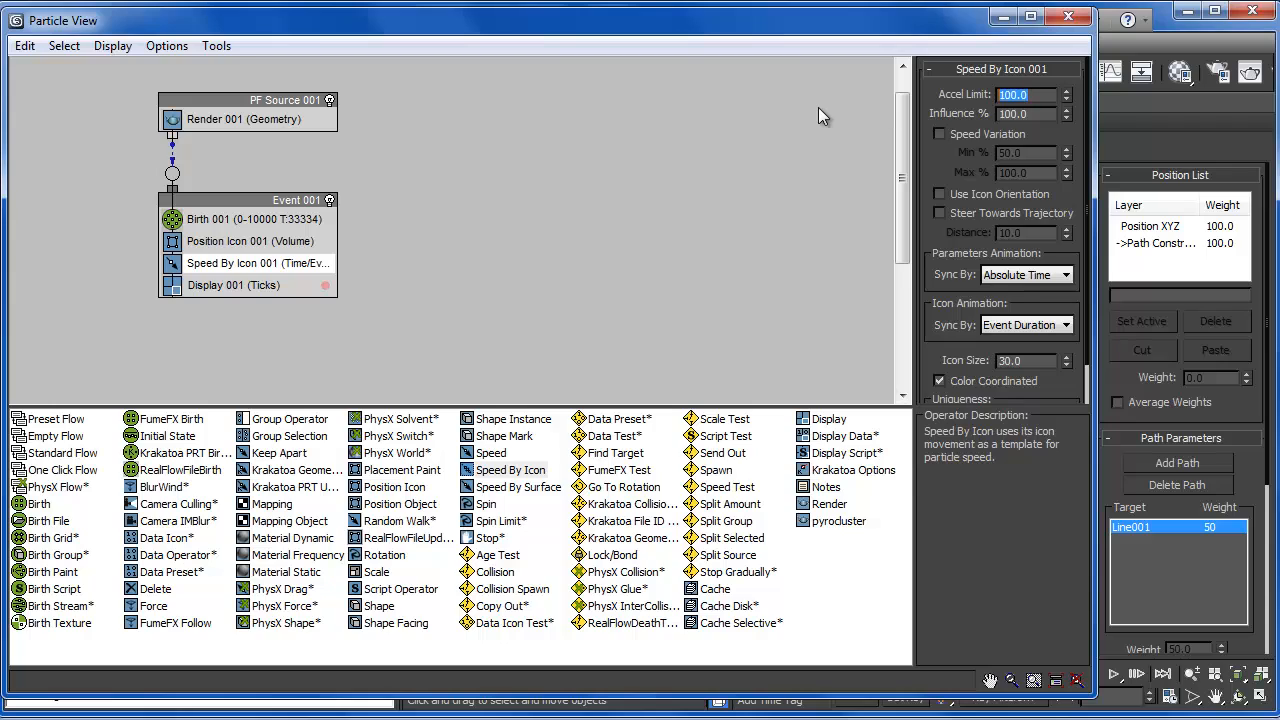
{"action": "type", "text": "100000"}
{"action": "key", "text": "Return"}
{"action": "left_click", "coordinate": [1011, 19]}
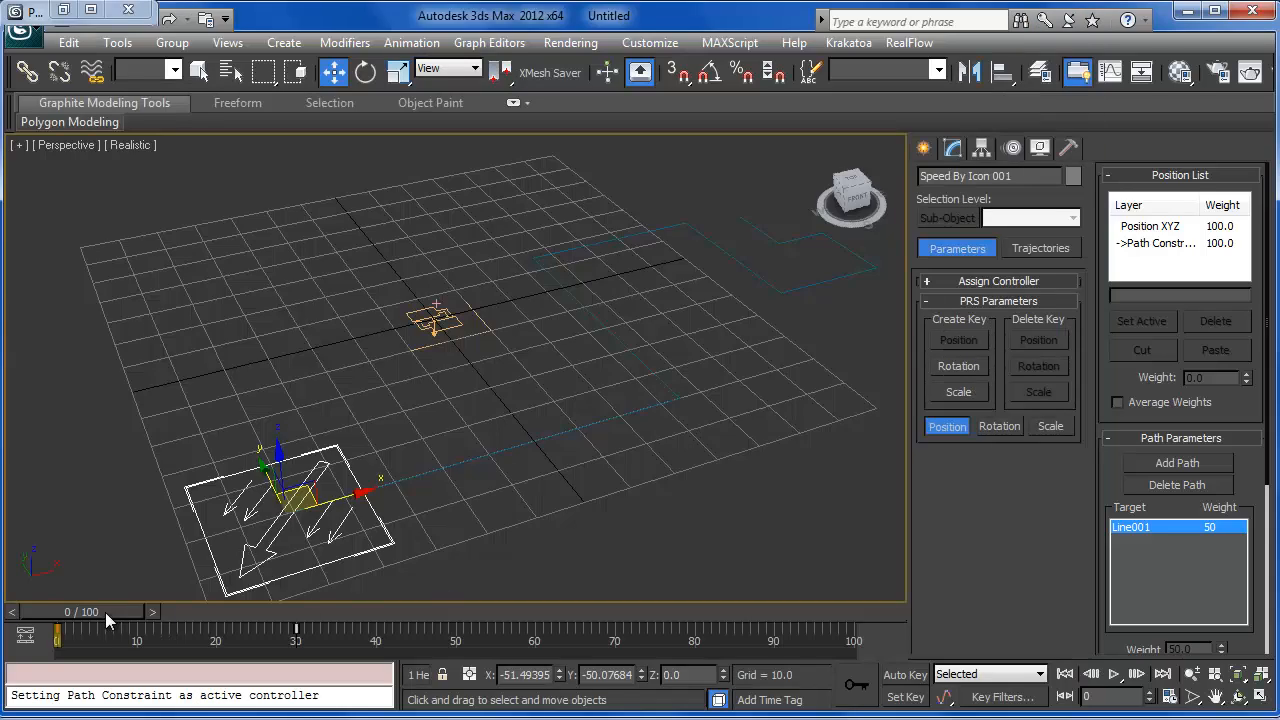
Step: Scrub to frame 32 and examine the particle trail against the path from above
{"action": "left_click_drag", "start_coordinate": [106, 614], "coordinate": [345, 606]}
{"action": "middle_click_drag", "start_coordinate": [627, 322], "coordinate": [562, 462]}
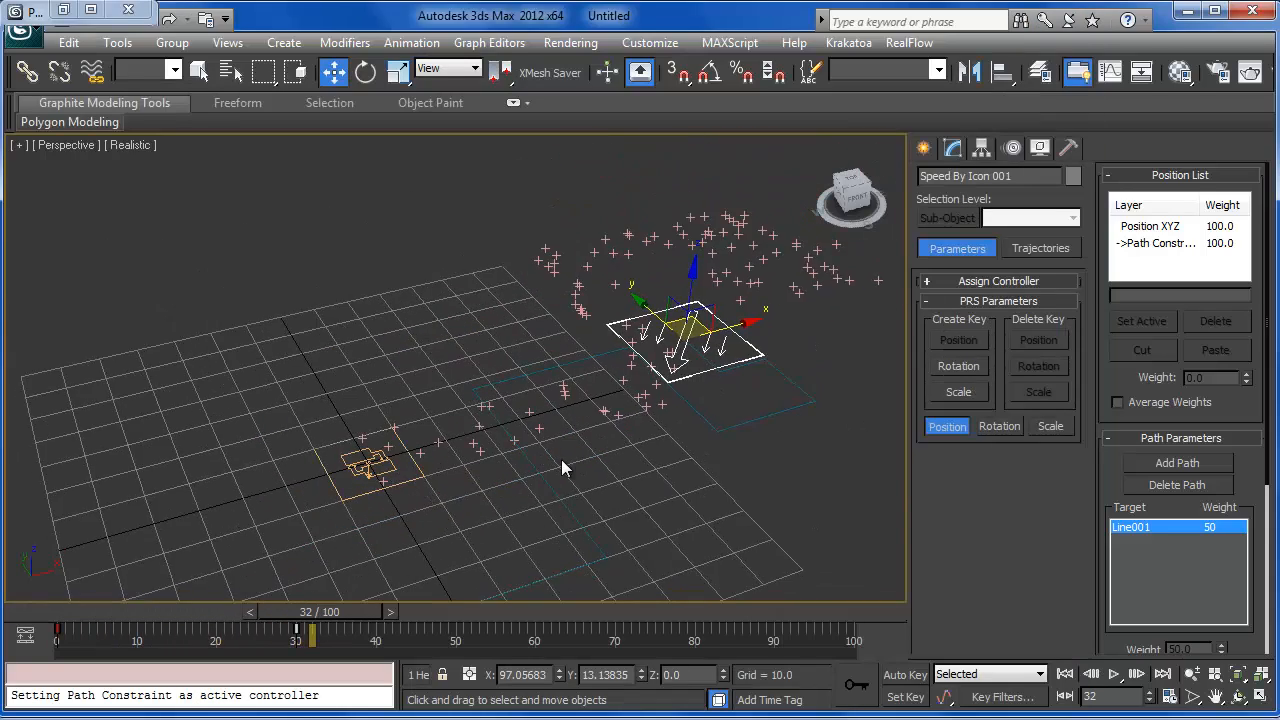
{"action": "scroll", "coordinate": [562, 462], "scroll_direction": "down", "scroll_amount": 2}
{"action": "key", "text": "z"}
{"action": "scroll", "coordinate": [627, 405], "scroll_direction": "down", "scroll_amount": 6}
{"action": "middle_click_drag", "start_coordinate": [627, 405], "coordinate": [765, 525], "text": "alt"}
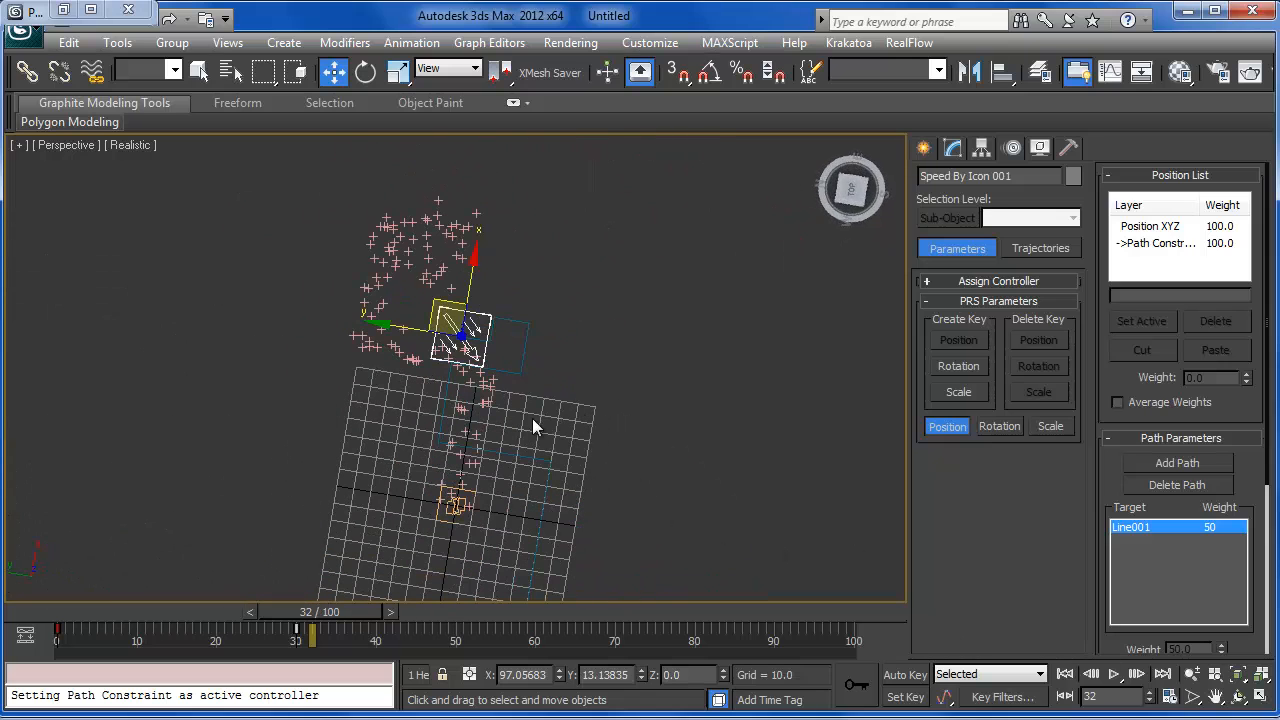
{"action": "middle_click_drag", "start_coordinate": [630, 410], "coordinate": [639, 442]}
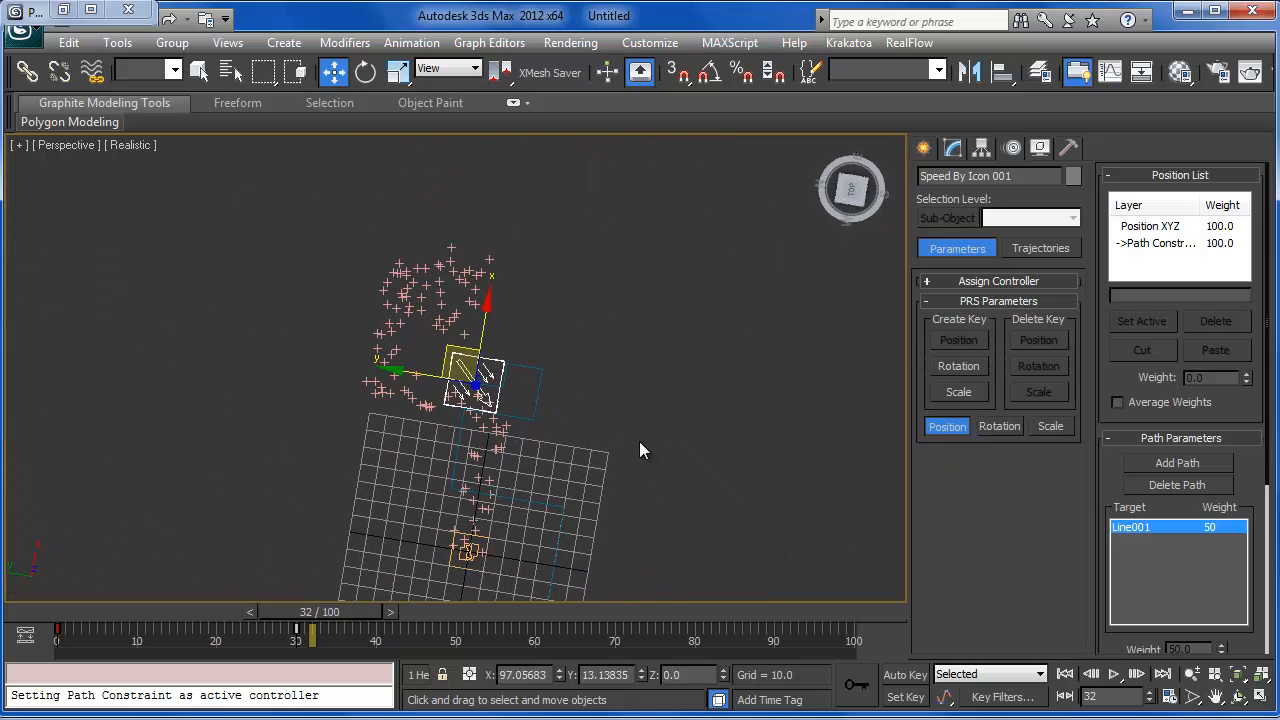
Step: Stretch the line by moving its four farthest vertices away from the grid along the X axis, then exit vertex editing
{"action": "left_click", "coordinate": [537, 405]}
{"action": "left_click", "coordinate": [952, 148]}
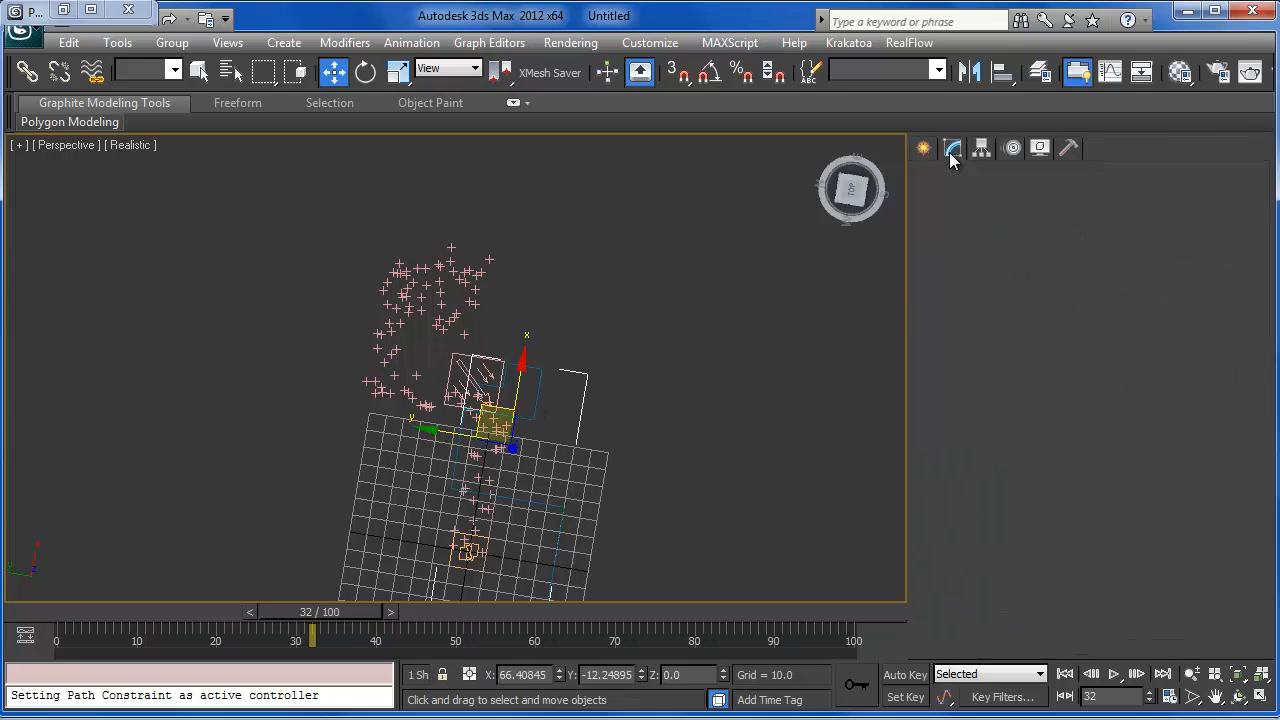
{"action": "left_click", "coordinate": [965, 245]}
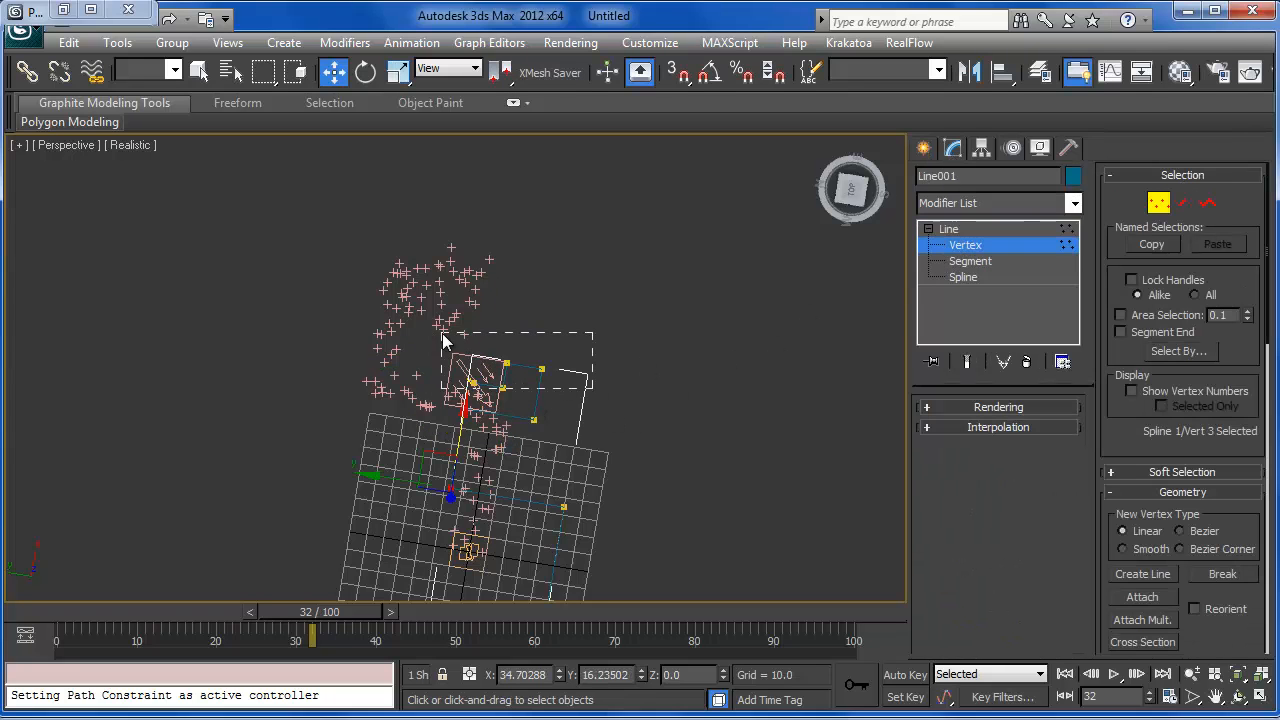
{"action": "left_click_drag", "start_coordinate": [445, 340], "coordinate": [444, 338]}
{"action": "left_click_drag", "start_coordinate": [512, 305], "coordinate": [538, 184]}
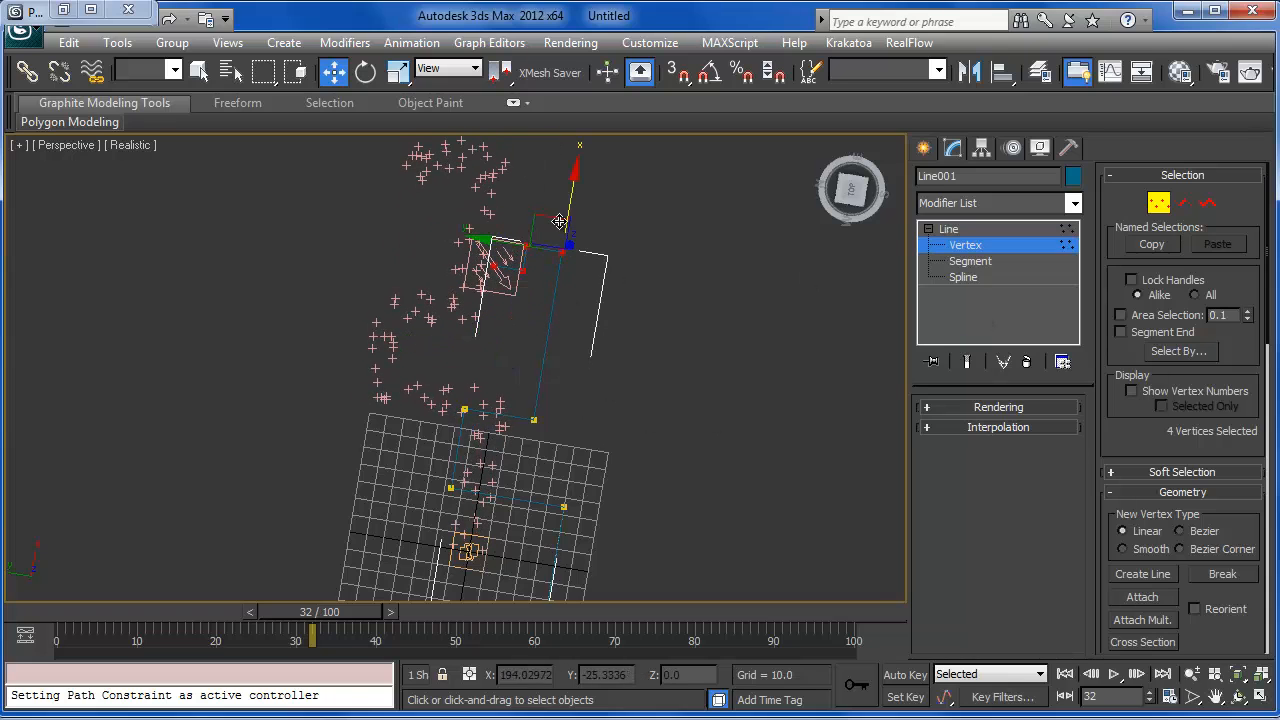
{"action": "left_click", "coordinate": [966, 230]}
Step: Turn on Distinct Points Only with a total of 10 for the Position Icon operator, then minimize Particle View
{"action": "middle_click_drag", "start_coordinate": [578, 488], "coordinate": [786, 360]}
{"action": "scroll", "coordinate": [584, 404], "scroll_direction": "down", "scroll_amount": 2}
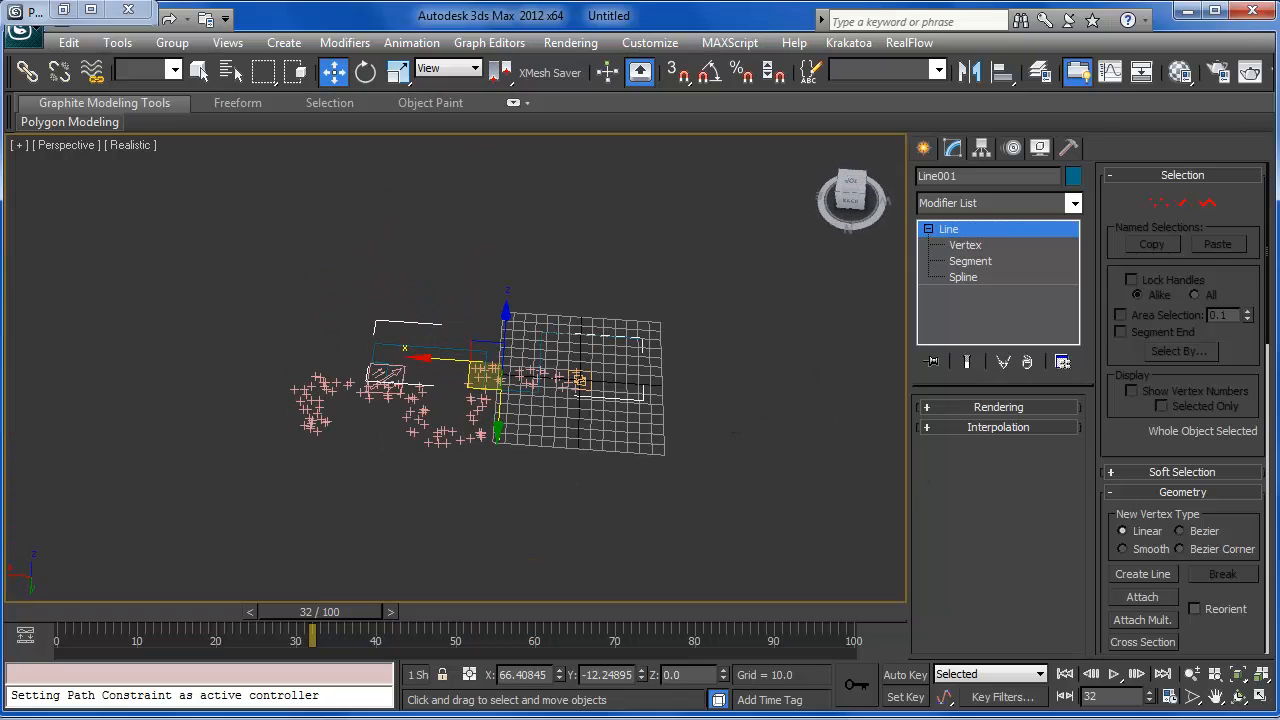
{"action": "key", "text": "6"}
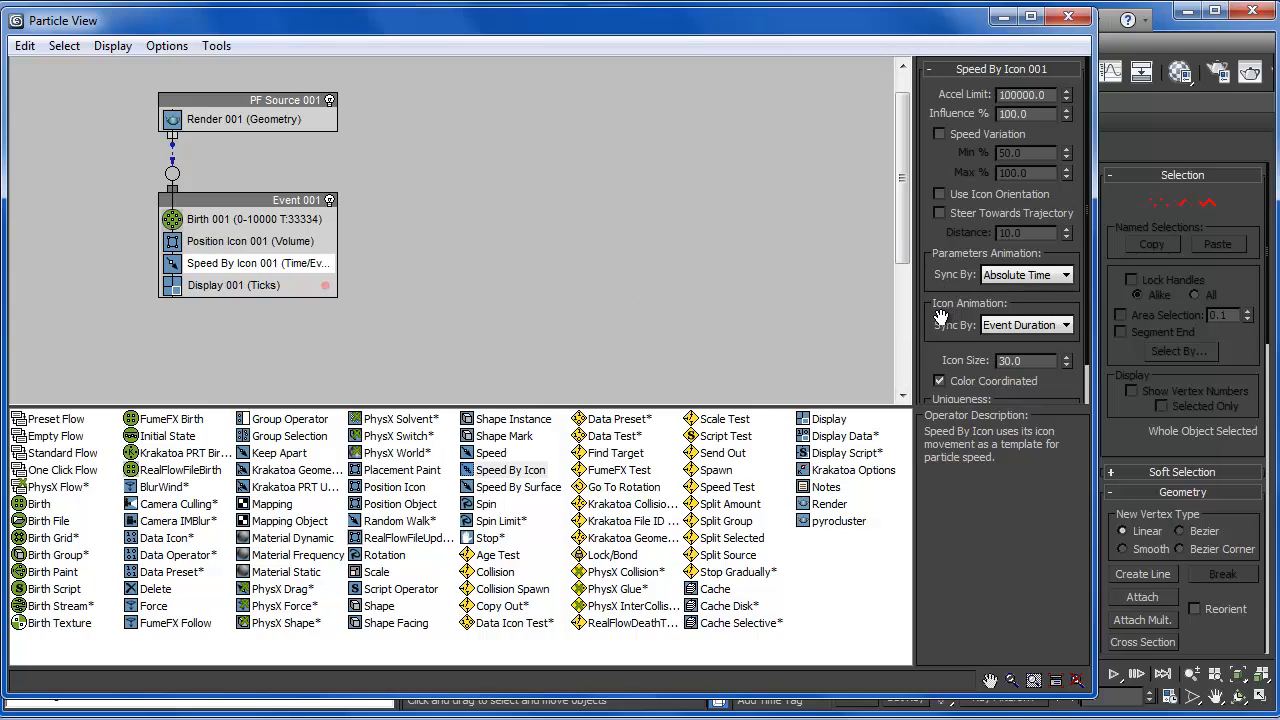
{"action": "mouse_move", "coordinate": [940, 316]}
{"action": "left_mouse_down"}
{"action": "mouse_move", "coordinate": [938, 235]}
{"action": "mouse_move", "coordinate": [936, 307]}
{"action": "left_mouse_up"}
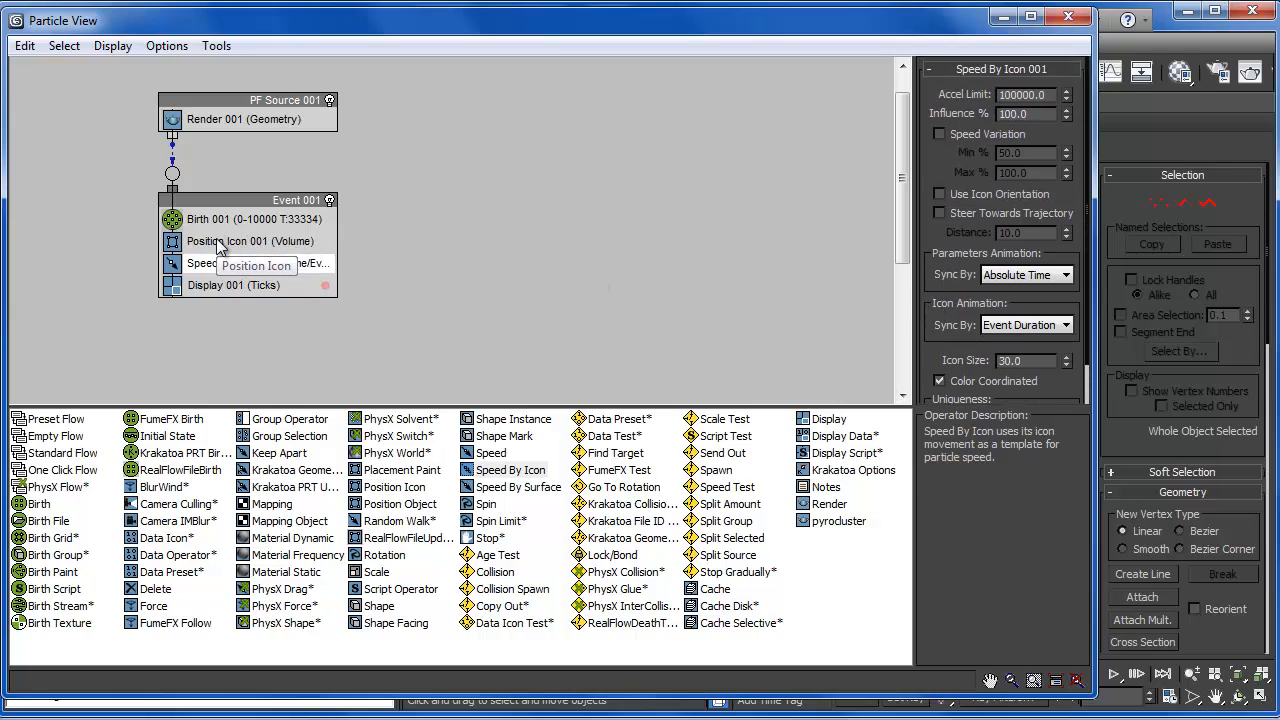
{"action": "left_click", "coordinate": [286, 246]}
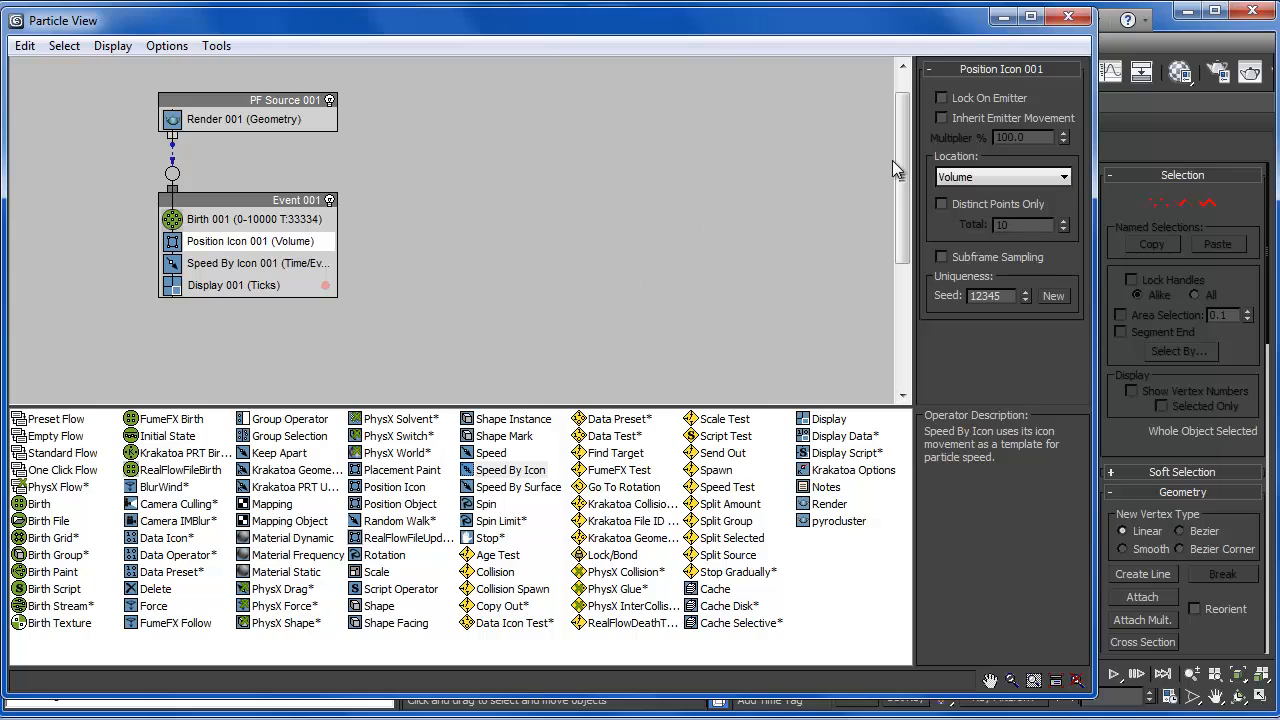
{"action": "mouse_move", "coordinate": [898, 162]}
{"action": "left_mouse_down"}
{"action": "mouse_move", "coordinate": [905, 182]}
{"action": "mouse_move", "coordinate": [906, 145]}
{"action": "left_mouse_up"}
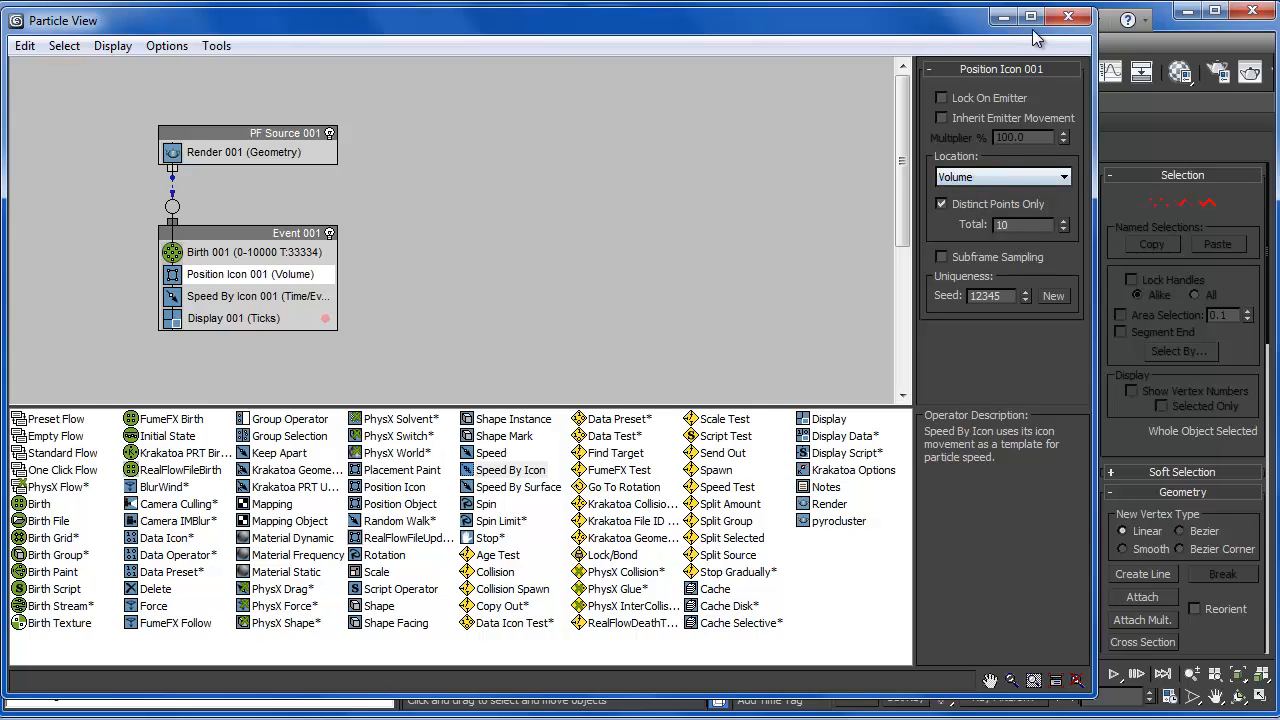
{"action": "left_click", "coordinate": [1005, 16]}
Step: Scrub the animation to frame 18 to check the particles emitted from the distinct points
{"action": "left_click", "coordinate": [83, 612]}
{"action": "left_click_drag", "start_coordinate": [83, 613], "coordinate": [251, 628]}
{"action": "key", "text": "w"}
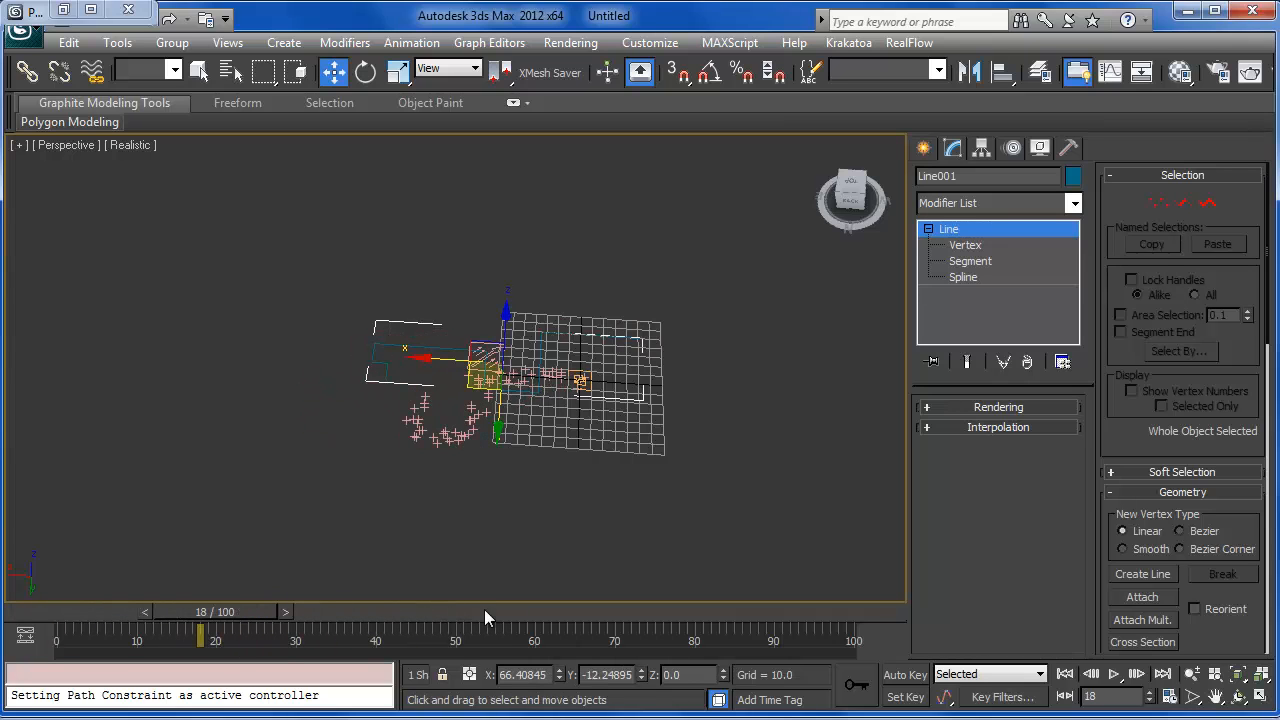
Step: Change the Display operator's particle type to Dots
{"action": "key", "text": "6"}
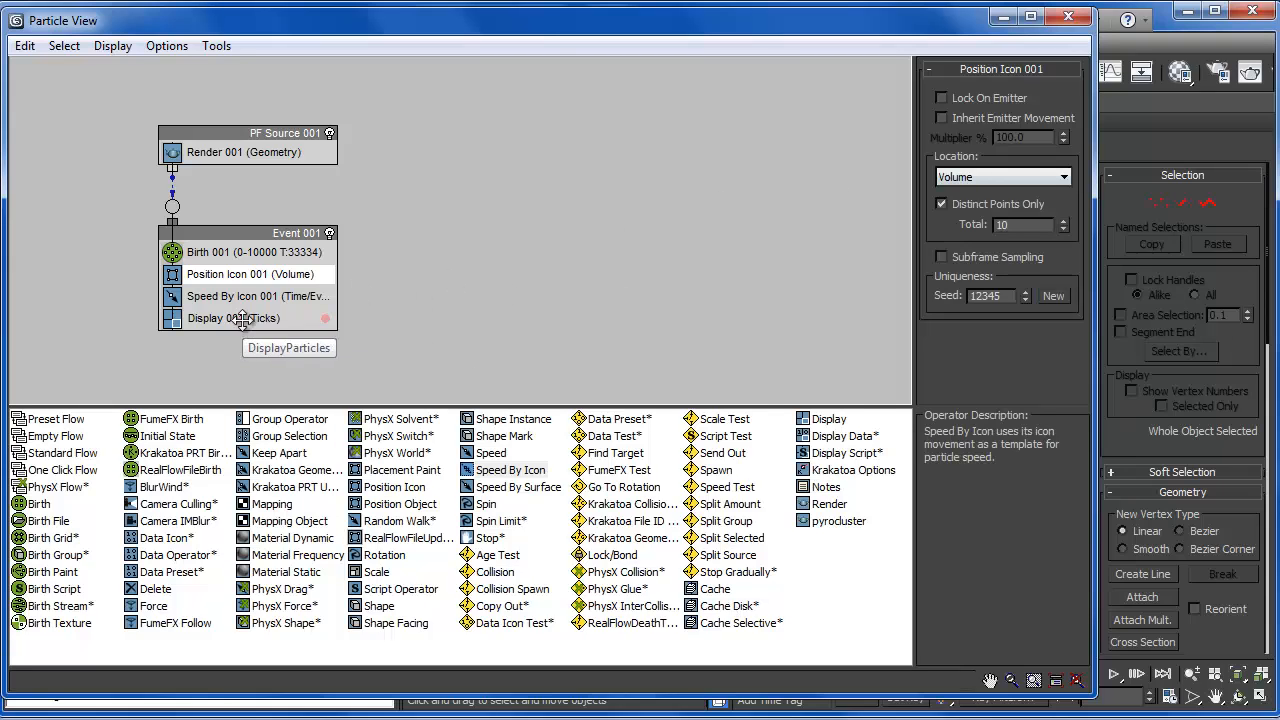
{"action": "left_click", "coordinate": [243, 320]}
{"action": "left_click", "coordinate": [1020, 98]}
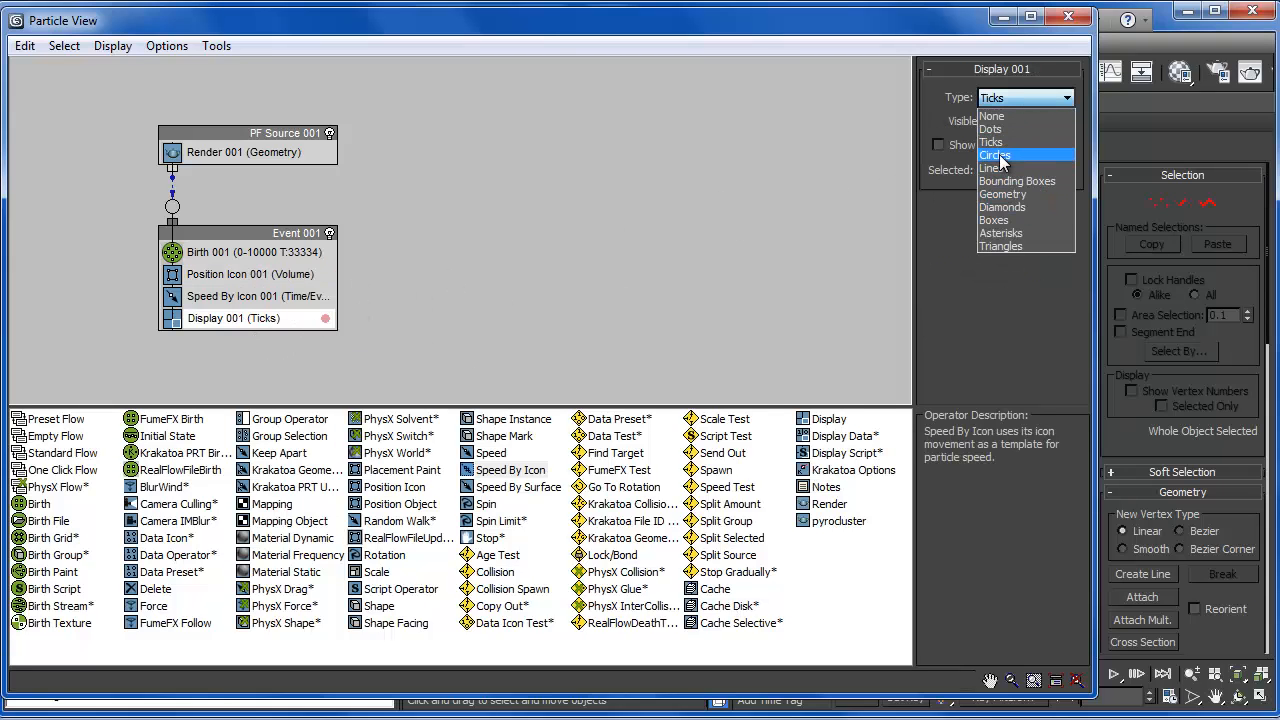
{"action": "left_click", "coordinate": [991, 129]}
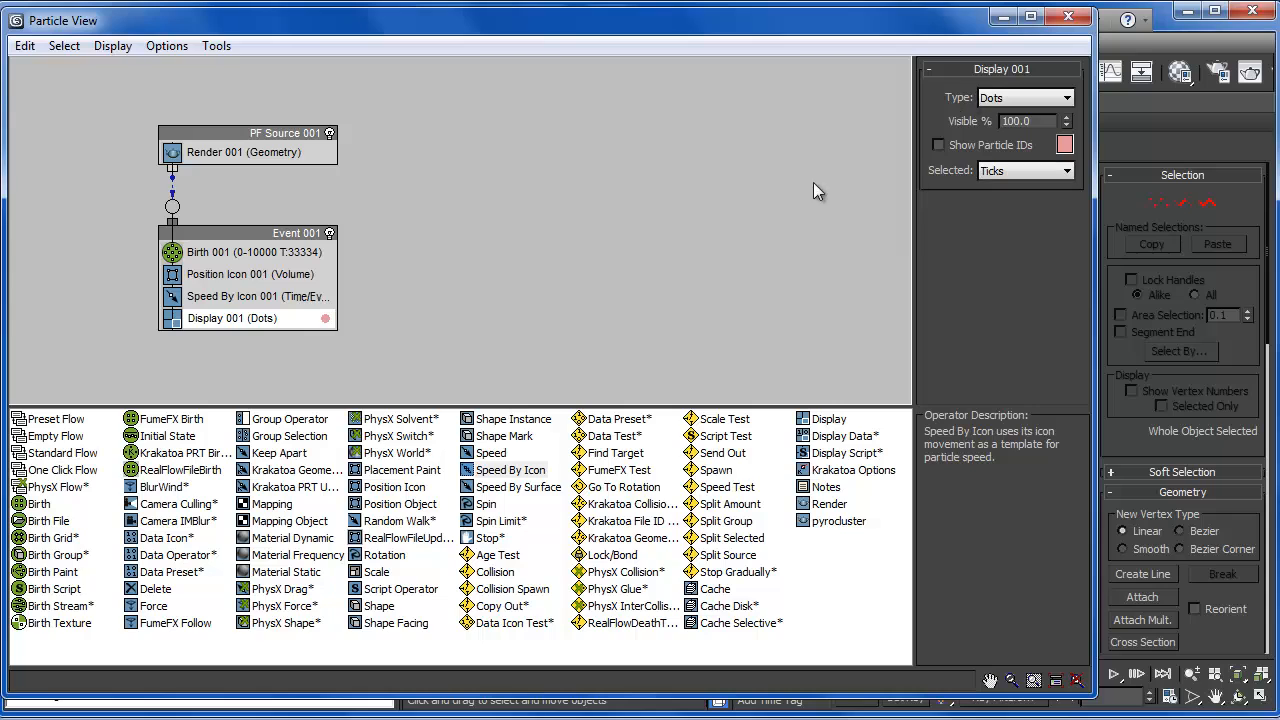
Step: Increase the Birth operator's emission rate, minimize Particle View, and scrub to frame 22 to inspect the denser trails
{"action": "left_click", "coordinate": [238, 257]}
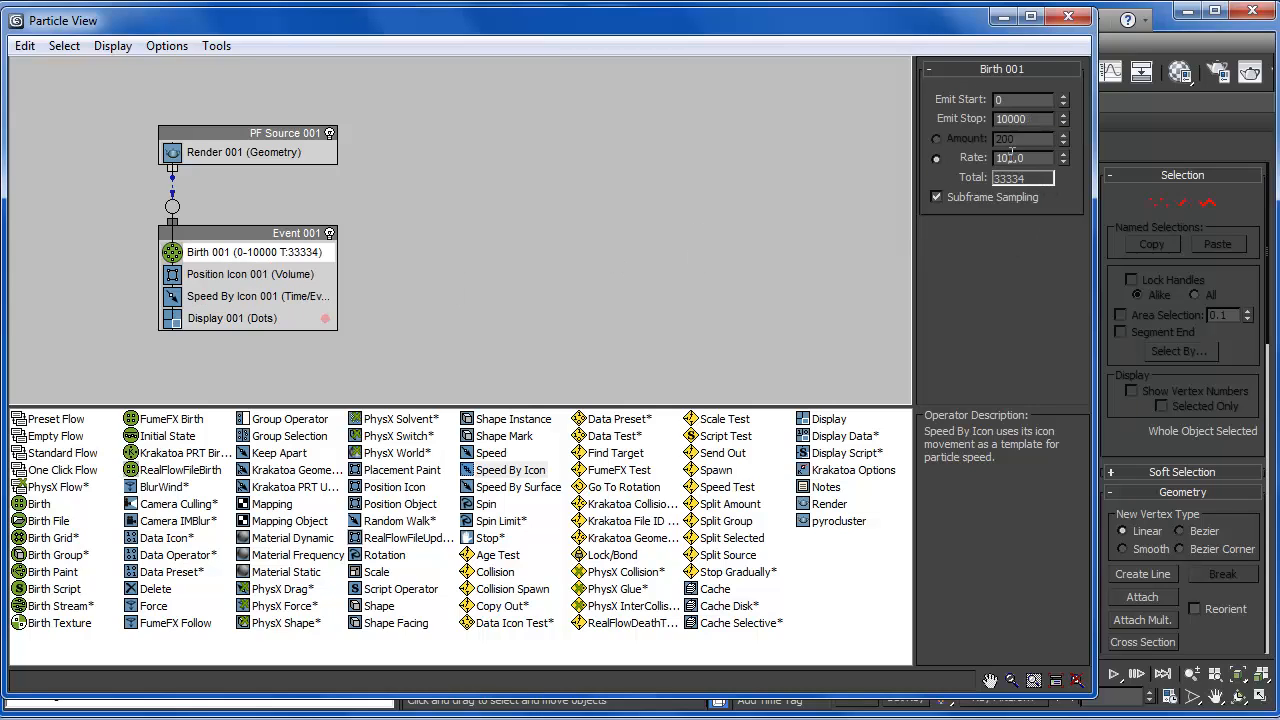
{"action": "left_click", "coordinate": [1002, 17]}
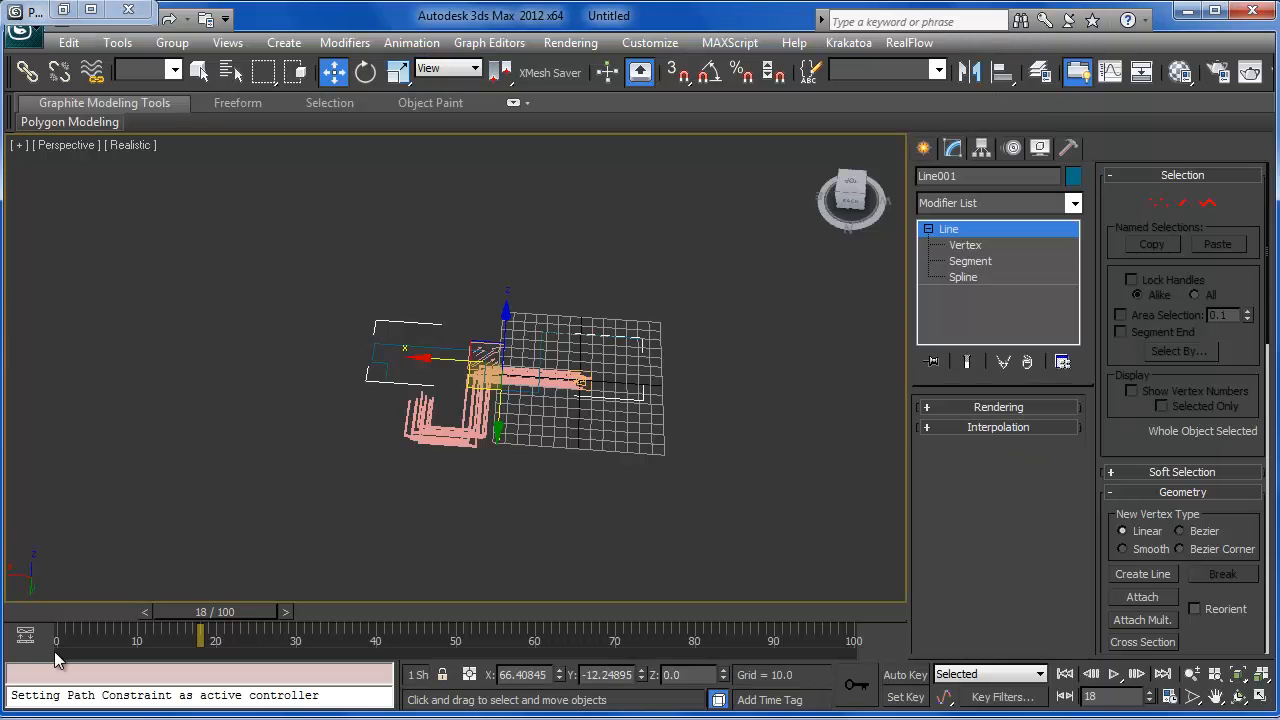
{"action": "left_click_drag", "start_coordinate": [87, 612], "coordinate": [258, 614]}
{"action": "scroll", "coordinate": [510, 458], "scroll_direction": "up", "scroll_amount": 4}
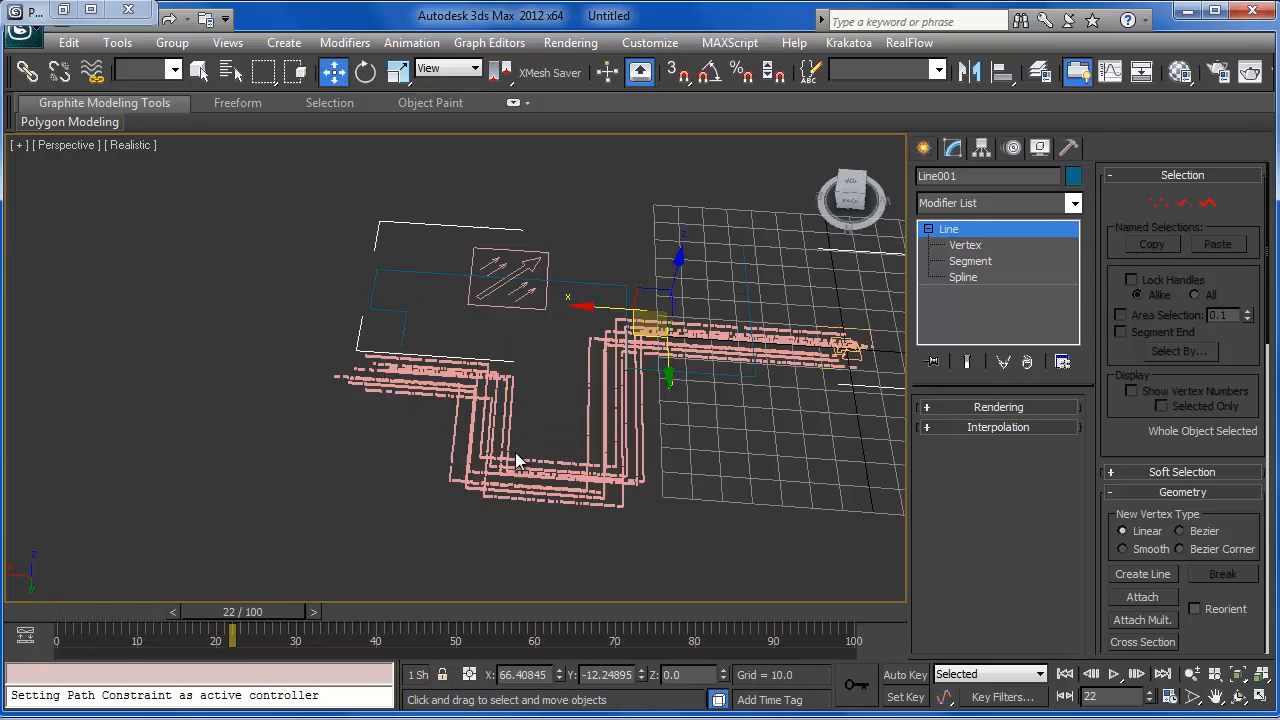
Step: Scrub the animation to frame 47 and back to frame 24 to examine how the particle trails follow the path
{"action": "scroll", "coordinate": [504, 464], "scroll_direction": "up", "scroll_amount": 4}
{"action": "middle_click_drag", "start_coordinate": [551, 494], "coordinate": [343, 451]}
{"action": "left_click_drag", "start_coordinate": [252, 614], "coordinate": [443, 622]}
{"action": "middle_click_drag", "start_coordinate": [260, 498], "coordinate": [414, 490]}
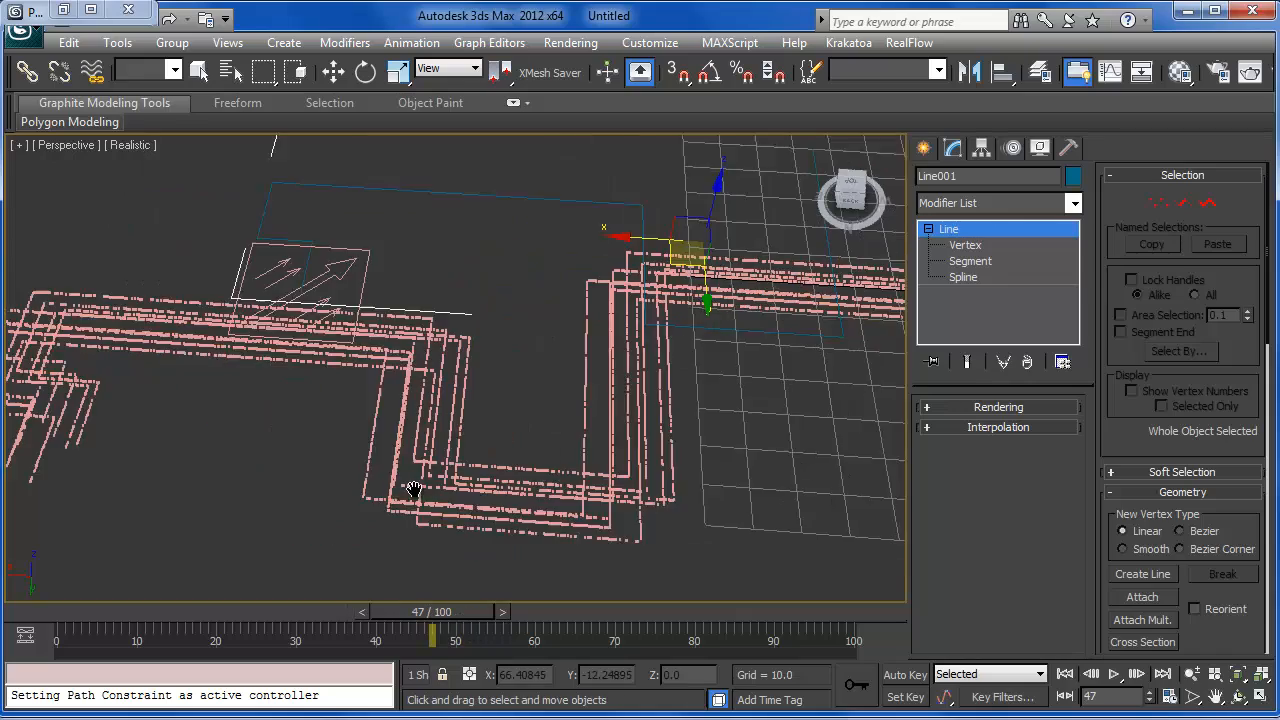
{"action": "scroll", "coordinate": [400, 495], "scroll_direction": "down", "scroll_amount": 3}
{"action": "left_click_drag", "start_coordinate": [464, 615], "coordinate": [248, 620]}
{"action": "key", "text": "w"}
{"action": "middle_click_drag", "start_coordinate": [728, 511], "coordinate": [815, 465], "text": "alt"}
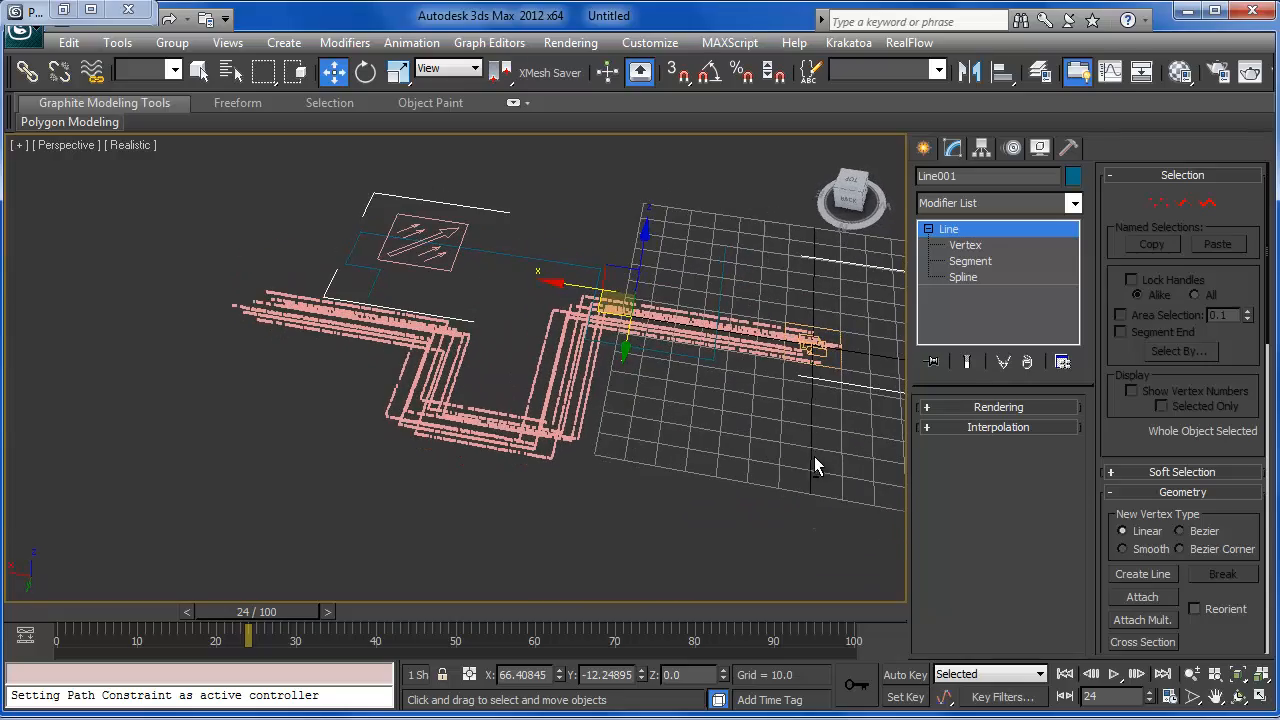
Step: Try rotating the PF Source emitter to reorient the particle trails, and undo the rotation
{"action": "left_click", "coordinate": [838, 358]}
{"action": "scroll", "coordinate": [694, 543], "scroll_direction": "up", "scroll_amount": 5}
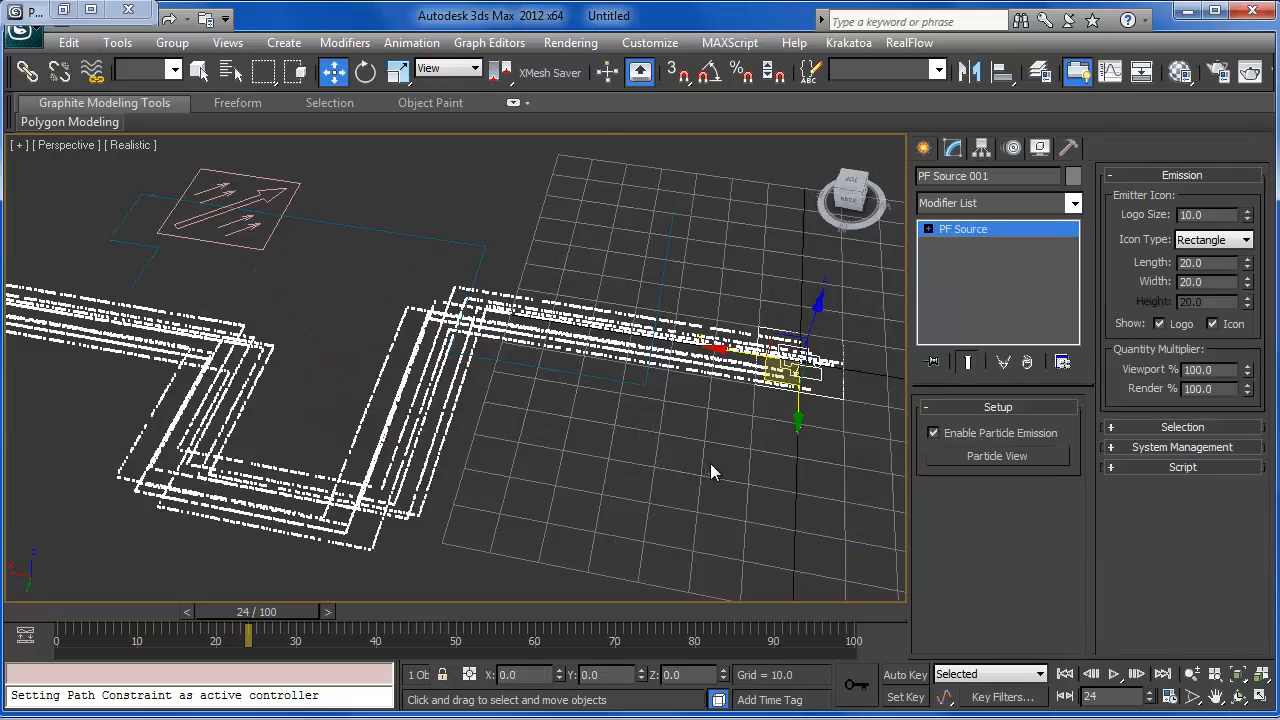
{"action": "middle_click_drag", "start_coordinate": [568, 458], "coordinate": [640, 385], "text": "alt"}
{"action": "key", "text": "e"}
{"action": "left_click_drag", "start_coordinate": [537, 289], "coordinate": [350, 302]}
{"action": "key", "text": "ctrl+z"}
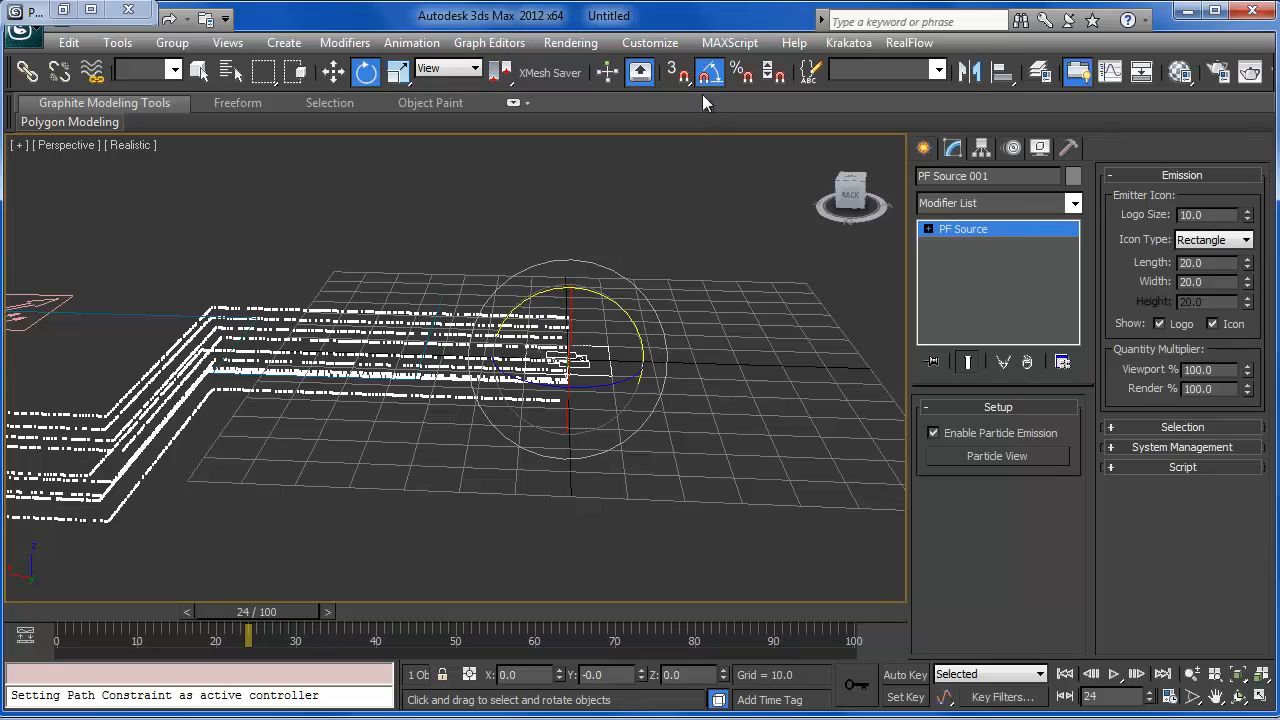
Step: Set Krakatoa as the production renderer in place of the Default Scanline Renderer and open its controls
{"action": "middle_click_drag", "start_coordinate": [427, 410], "coordinate": [546, 410], "text": "alt"}
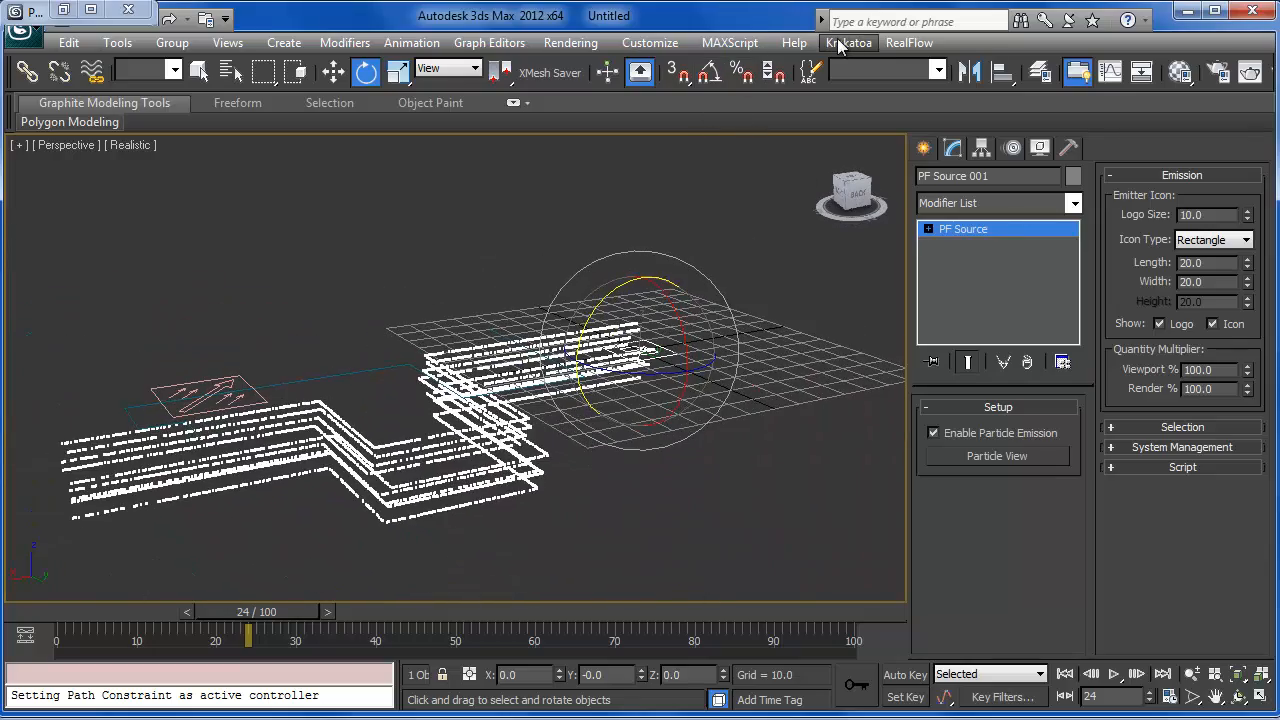
{"action": "left_click", "coordinate": [838, 43]}
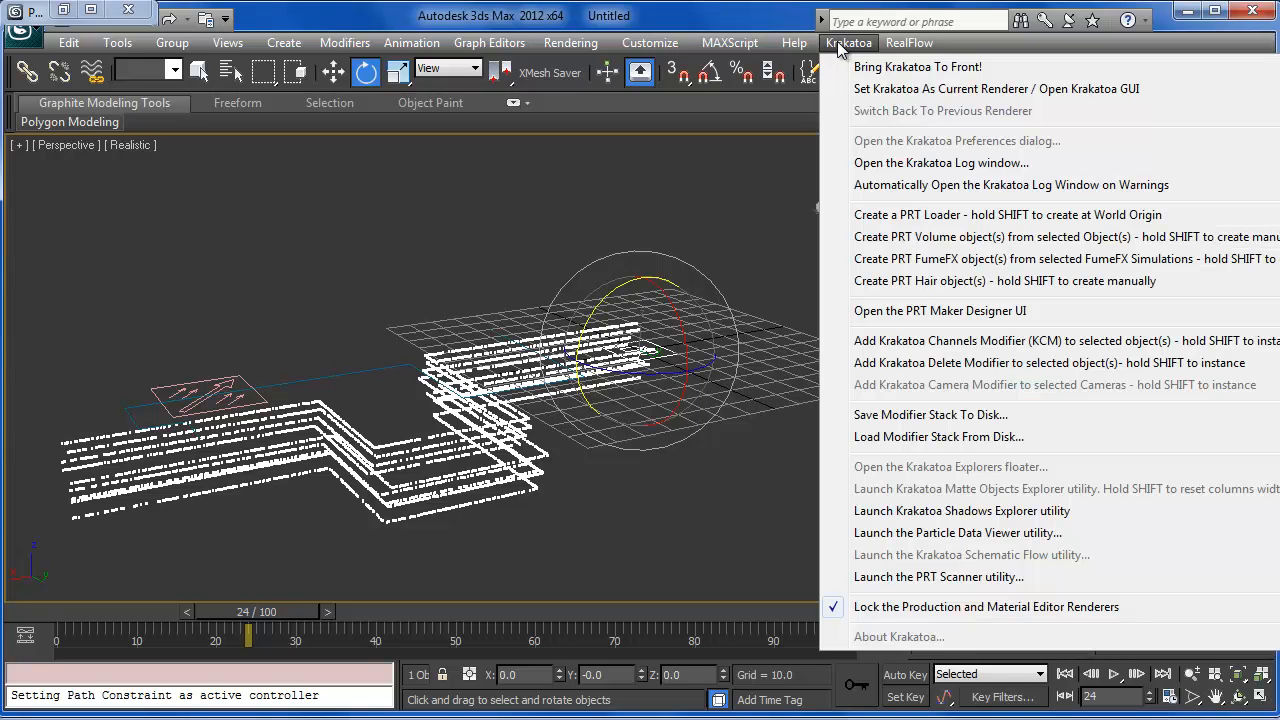
{"action": "left_click", "coordinate": [877, 92]}
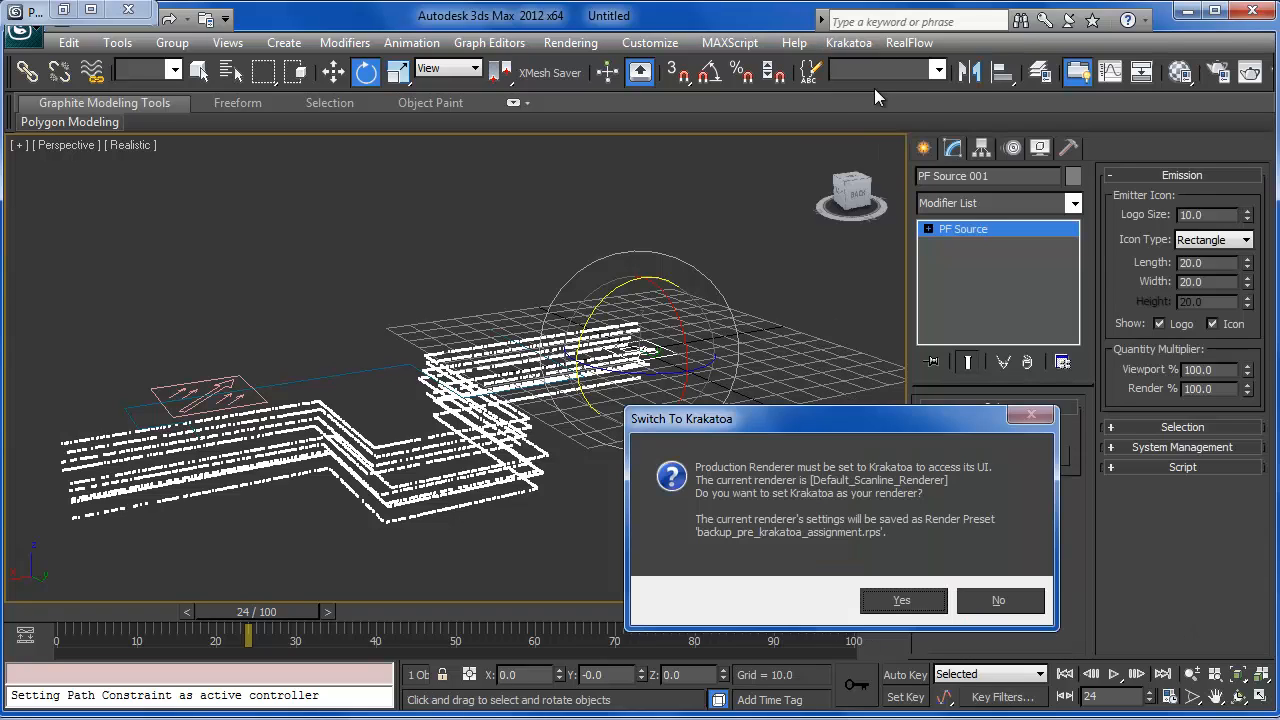
{"action": "left_click_drag", "start_coordinate": [758, 428], "coordinate": [543, 262]}
{"action": "left_click", "coordinate": [682, 430]}
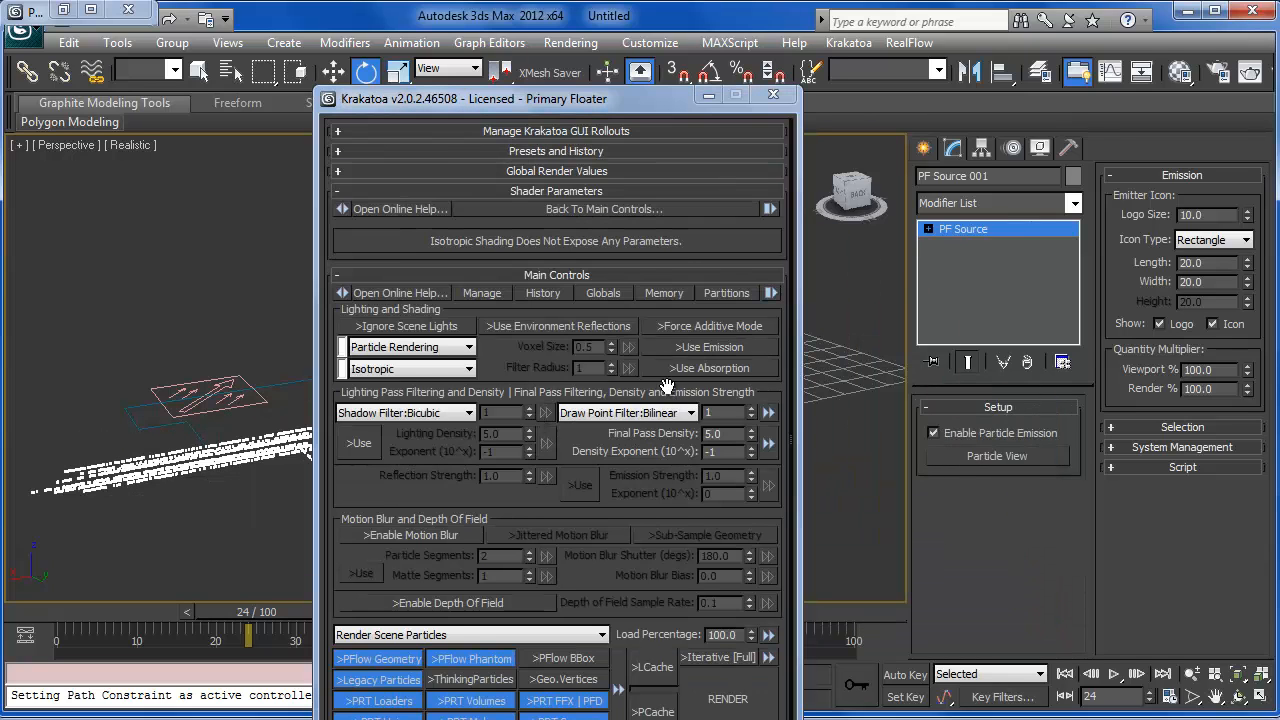
Step: Turn on Force Additive Mode in Krakatoa's main controls and look through the remaining render settings
{"action": "left_click_drag", "start_coordinate": [537, 103], "coordinate": [586, 20]}
{"action": "left_click_drag", "start_coordinate": [556, 719], "coordinate": [554, 709]}
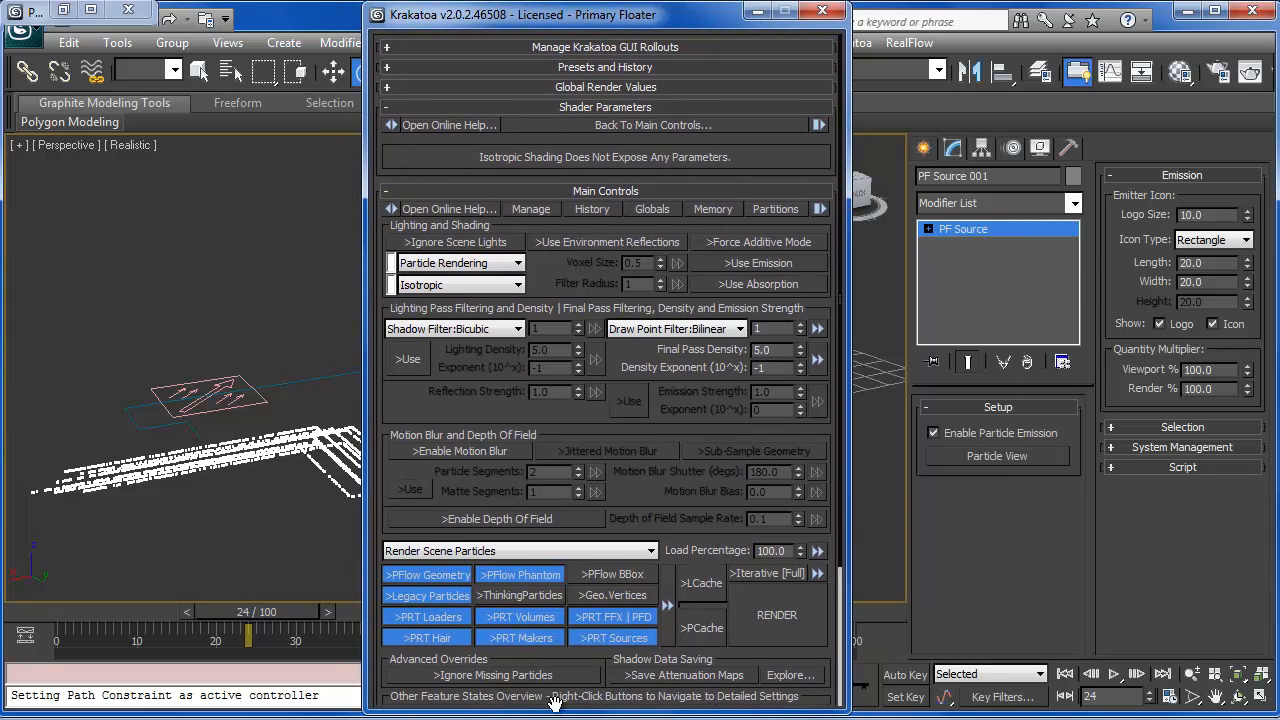
{"action": "left_click", "coordinate": [742, 242]}
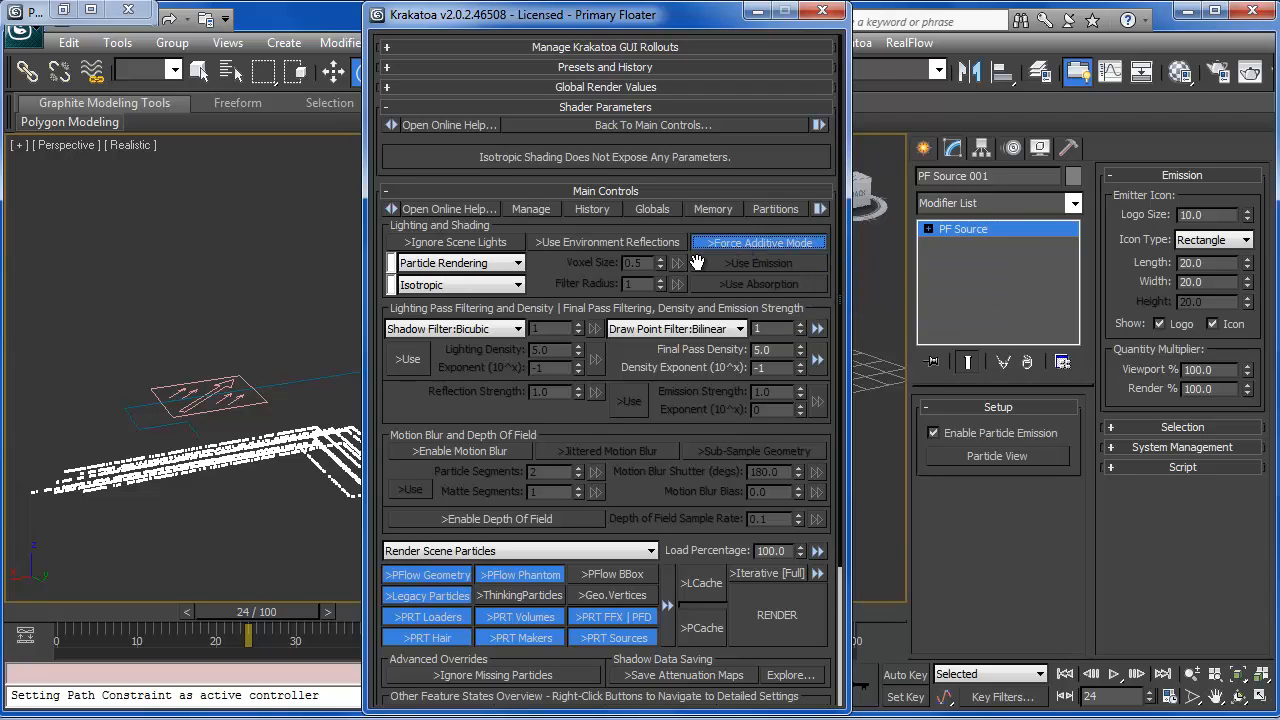
{"action": "left_click_drag", "start_coordinate": [596, 277], "coordinate": [636, 245]}
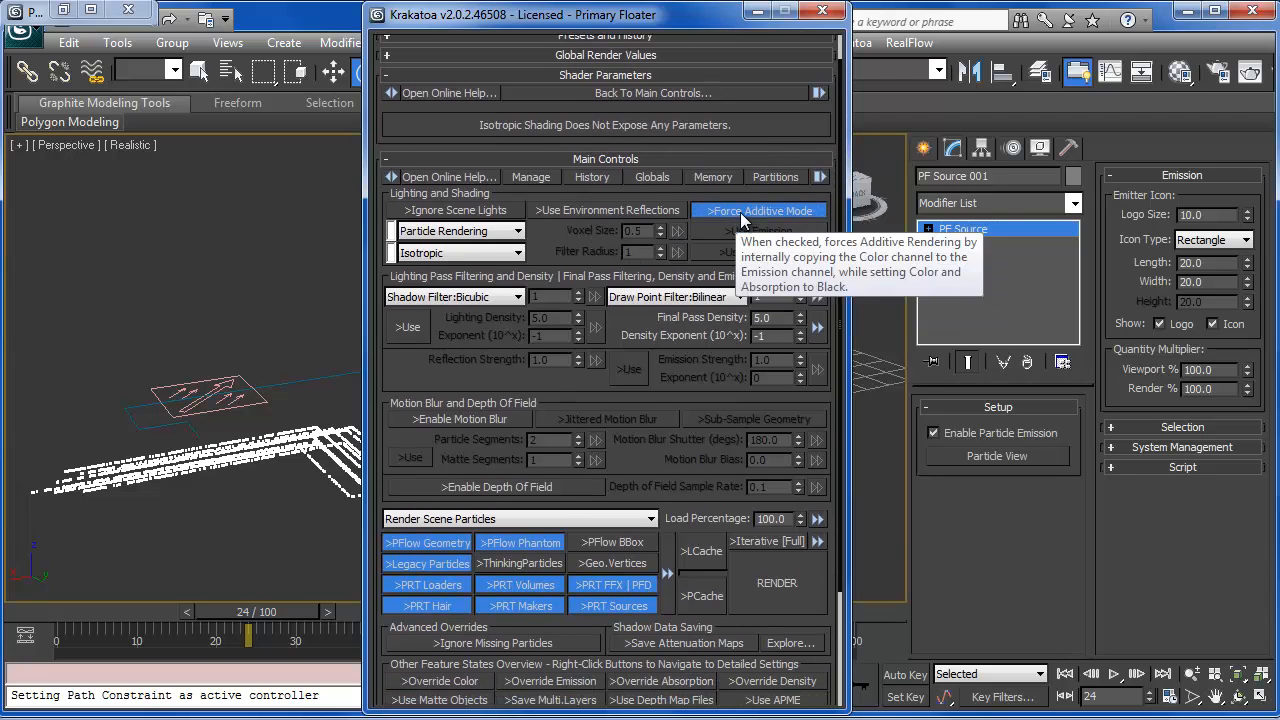
{"action": "scroll", "coordinate": [676, 334], "scroll_direction": "down", "scroll_amount": 4}
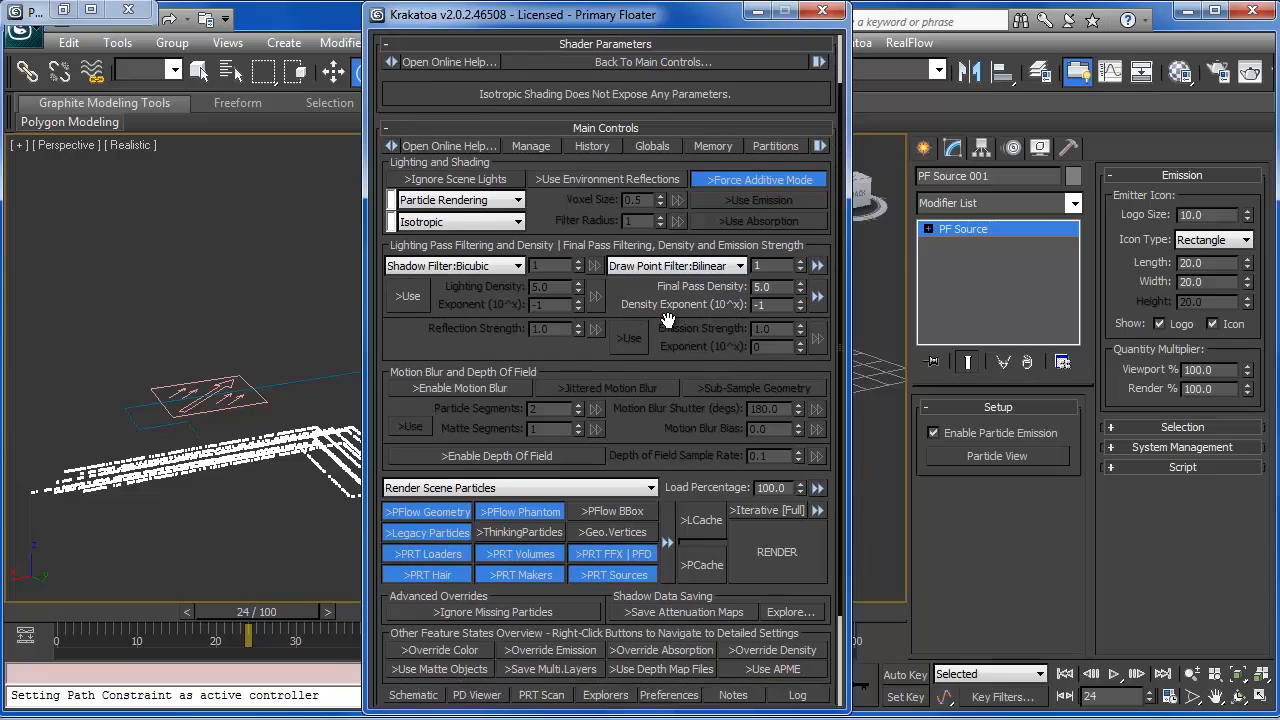
{"action": "scroll", "coordinate": [666, 313], "scroll_direction": "up", "scroll_amount": 5}
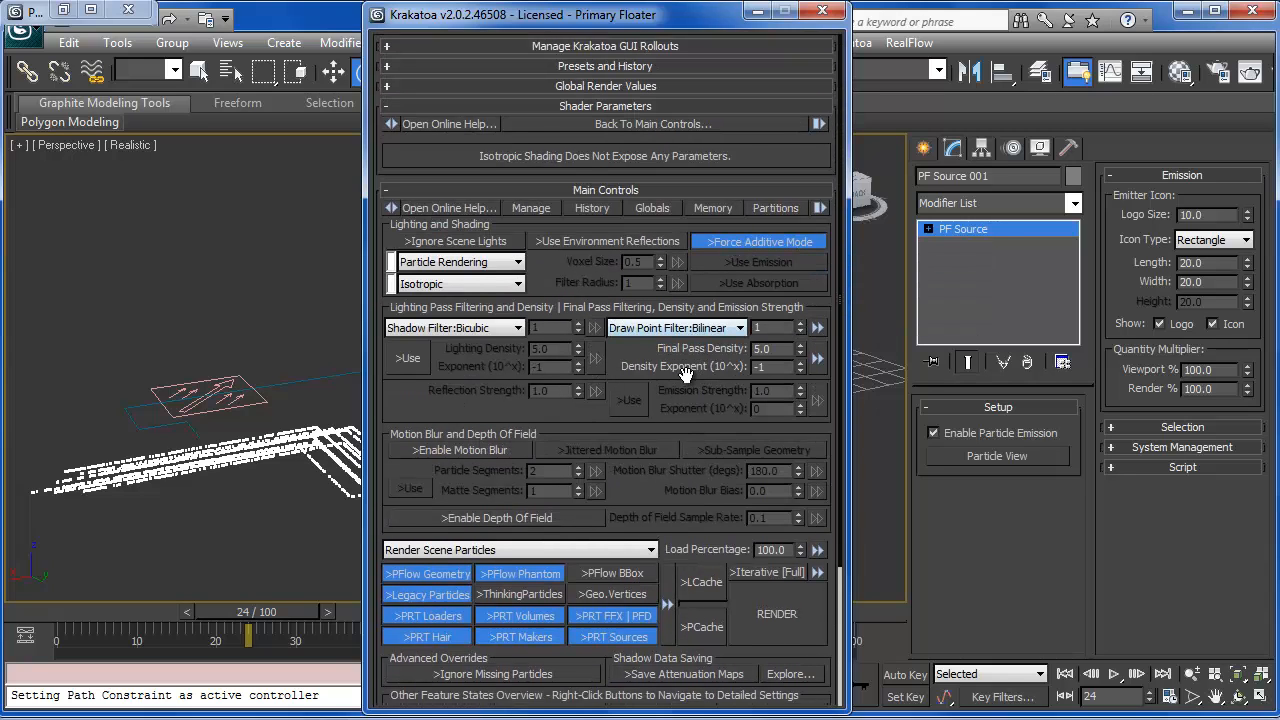
{"action": "scroll", "coordinate": [700, 330], "scroll_direction": "down", "scroll_amount": 4}
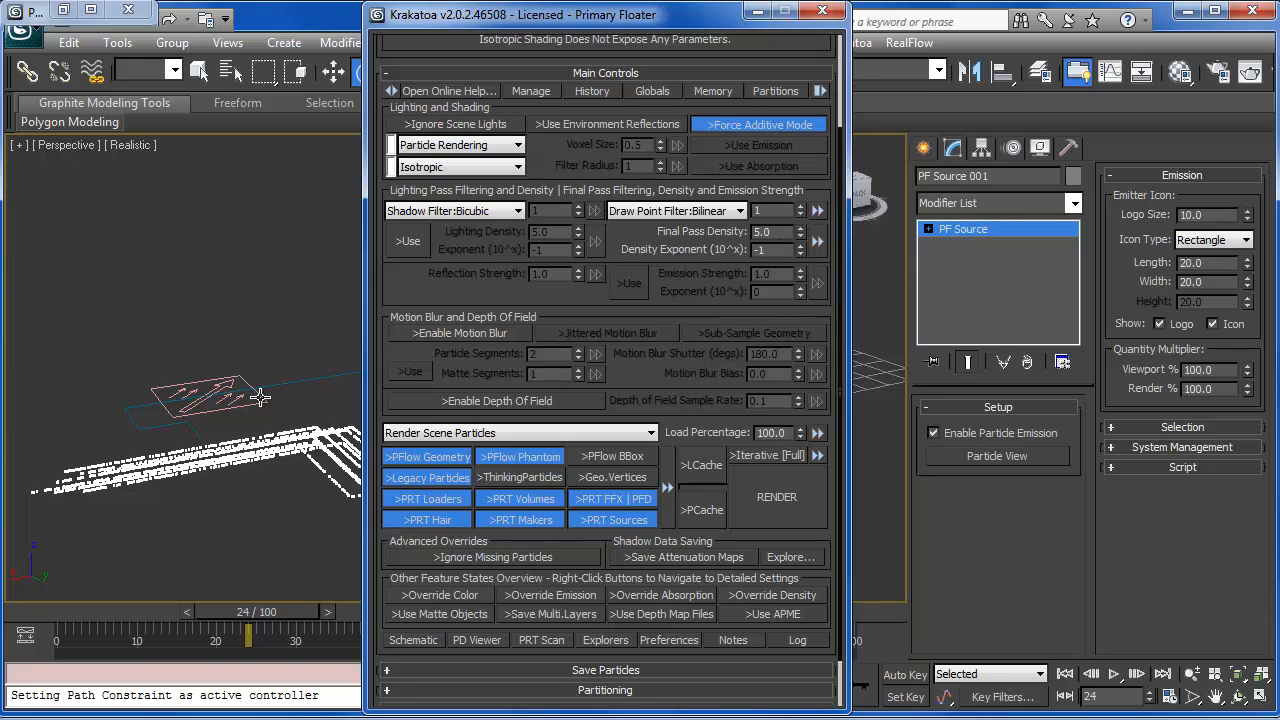
Step: Deselect everything, render frame 24 of the Perspective view with Krakatoa, inspect the trails, and close the render window
{"action": "right_click", "coordinate": [229, 309]}
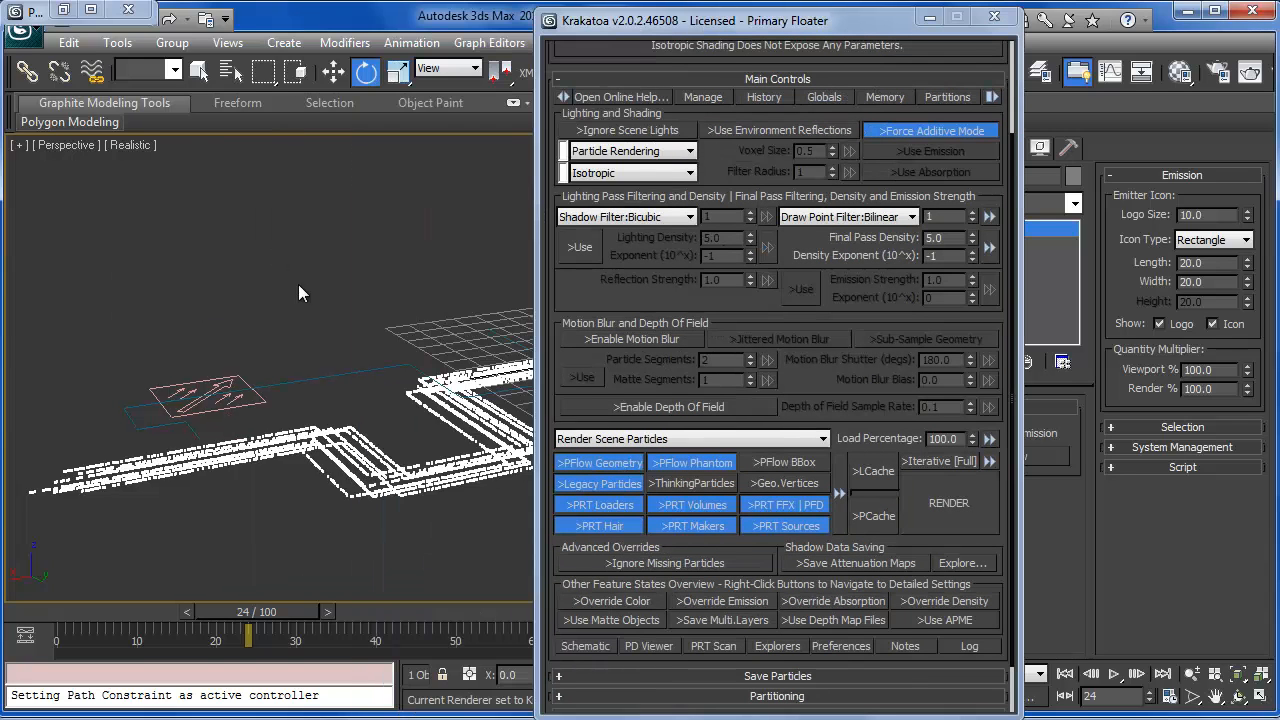
{"action": "left_click", "coordinate": [299, 286]}
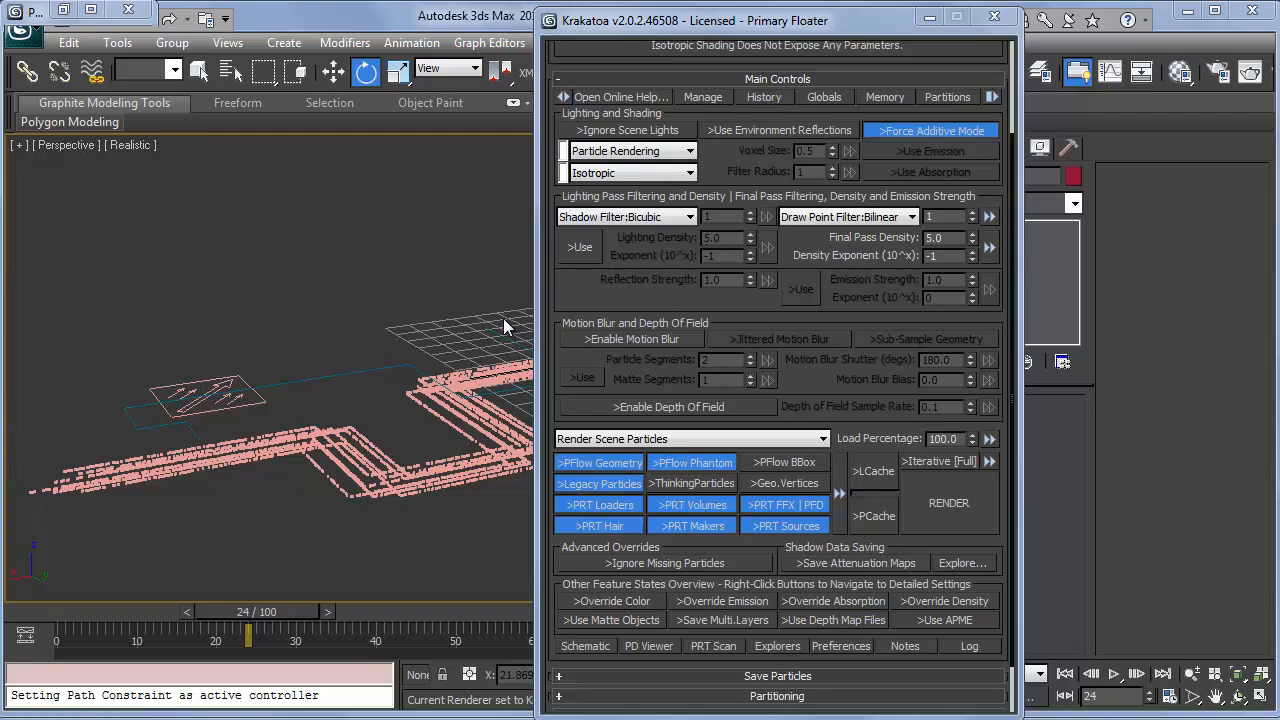
{"action": "right_click", "coordinate": [398, 282]}
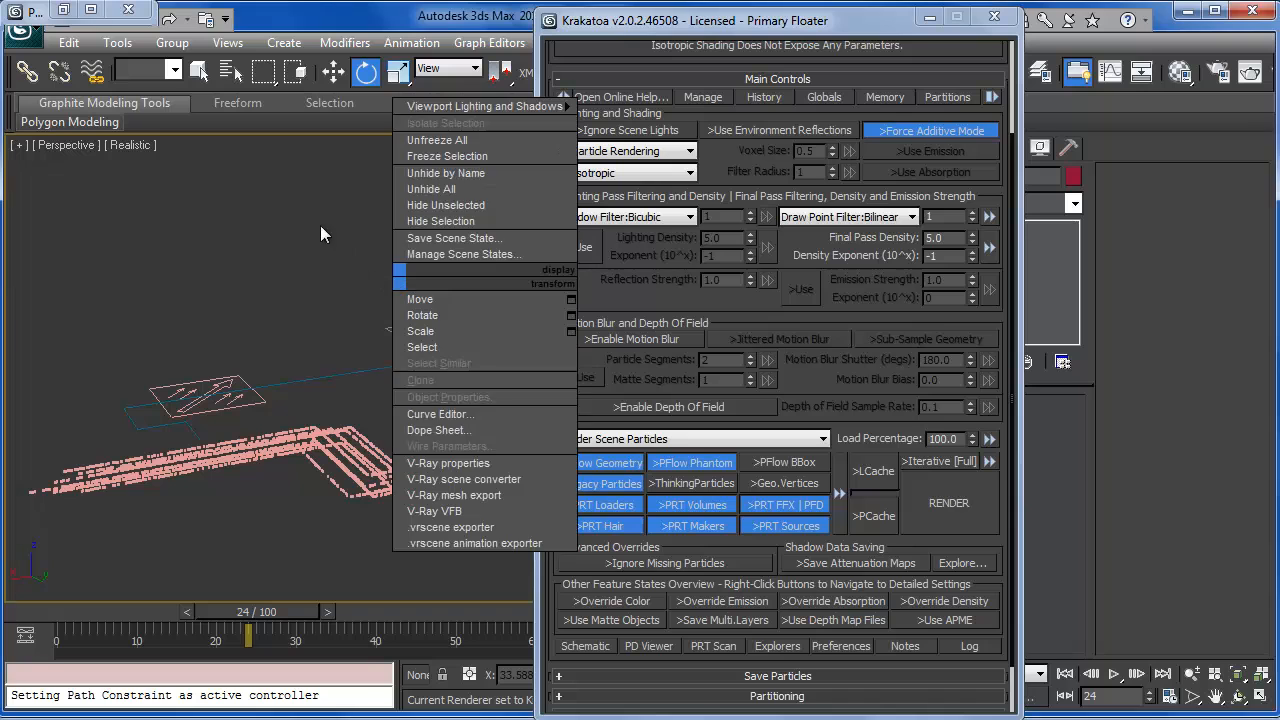
{"action": "left_click", "coordinate": [291, 237]}
{"action": "key", "text": "shift+q"}
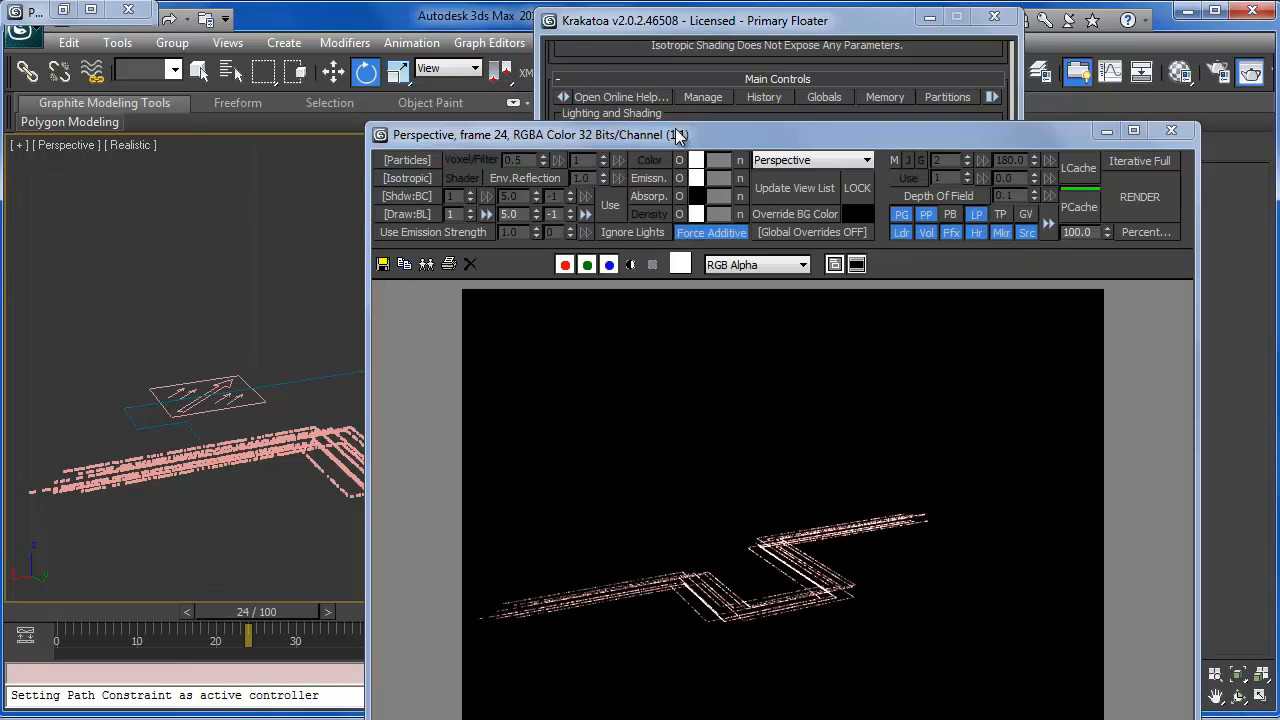
{"action": "left_click_drag", "start_coordinate": [485, 128], "coordinate": [287, 17]}
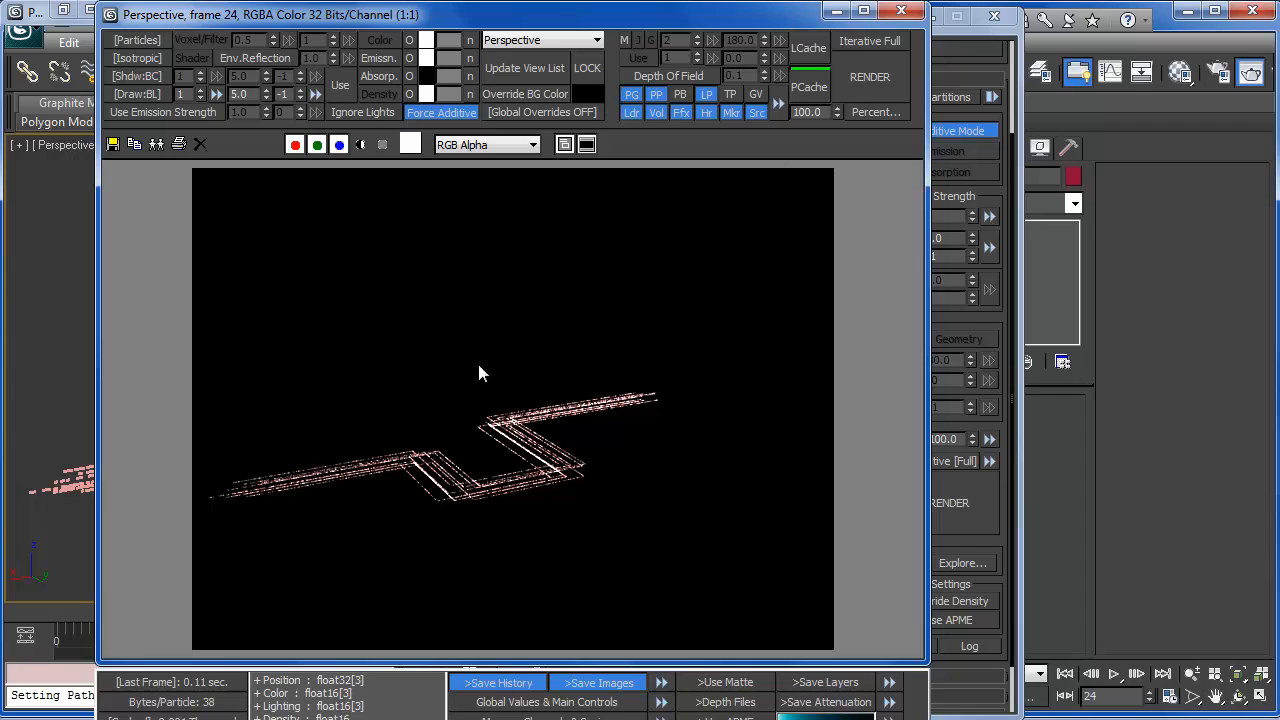
{"action": "left_click", "coordinate": [901, 12]}
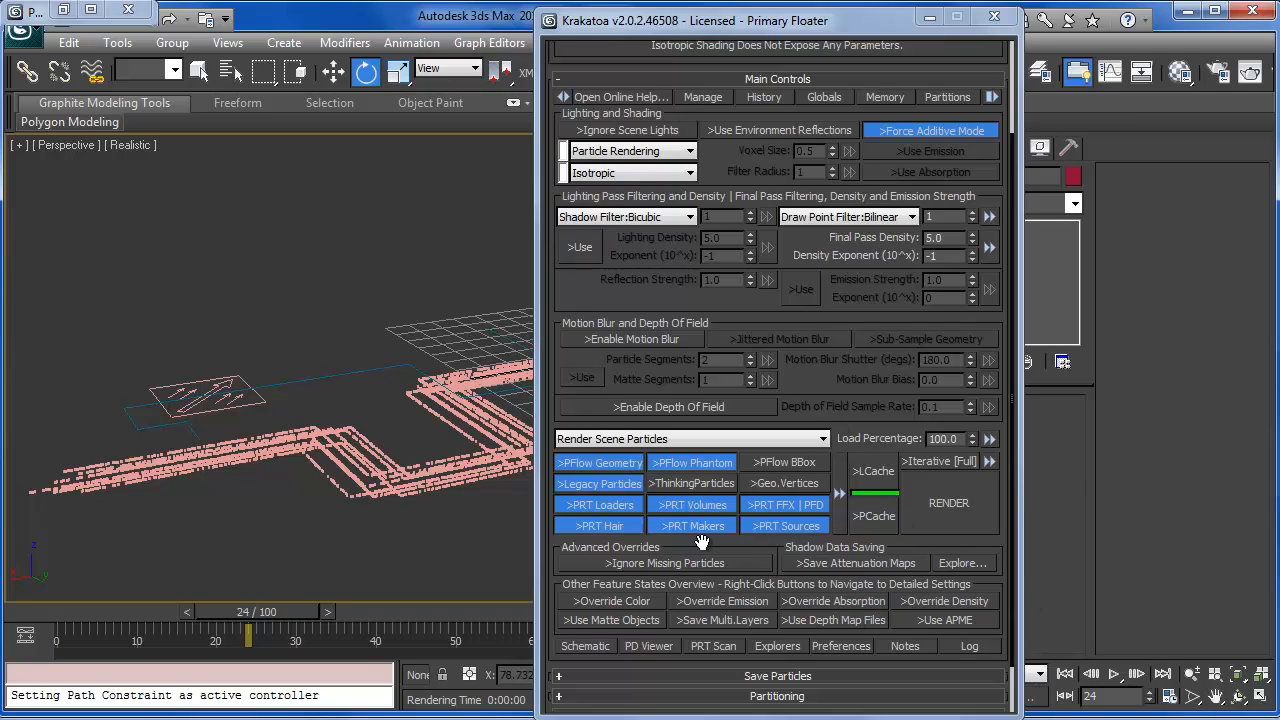
Step: Minimize the Krakatoa controls and create a Point helper on the ground plane beyond the grid's near edge
{"action": "left_click_drag", "start_coordinate": [634, 381], "coordinate": [623, 446]}
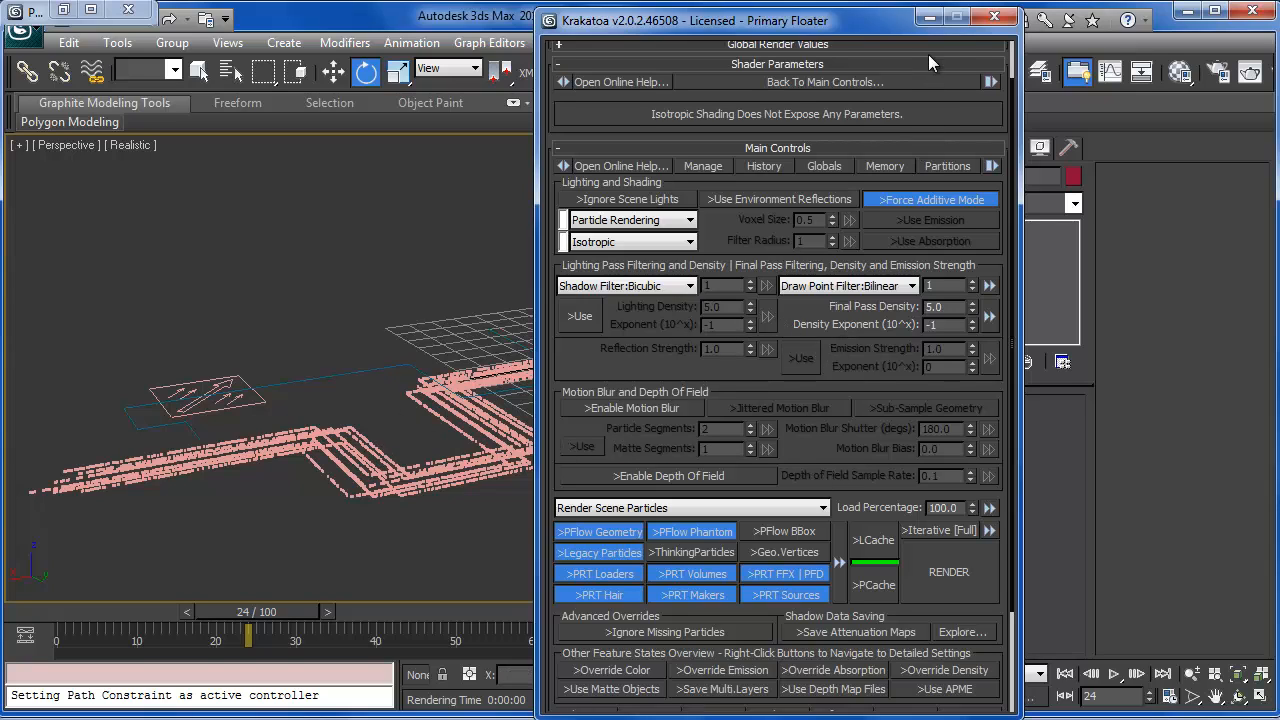
{"action": "left_click", "coordinate": [929, 17]}
{"action": "left_click", "coordinate": [923, 147]}
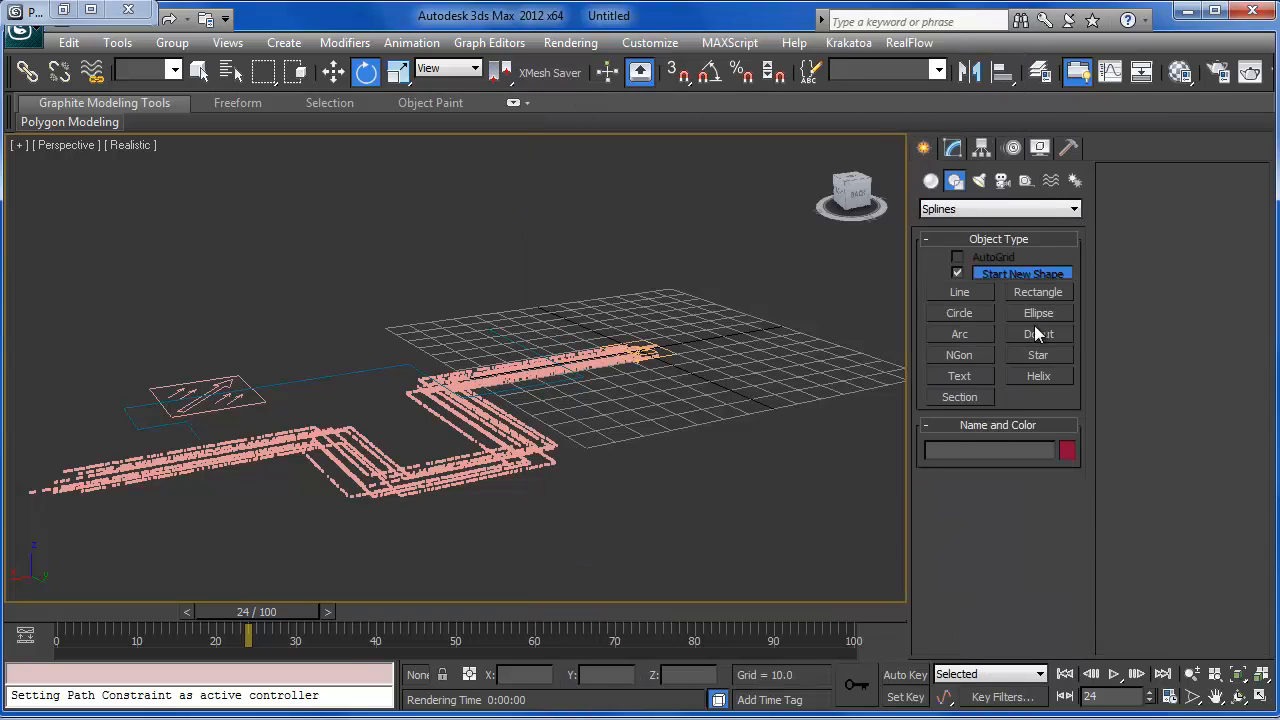
{"action": "left_click", "coordinate": [1026, 180]}
{"action": "left_click", "coordinate": [960, 339]}
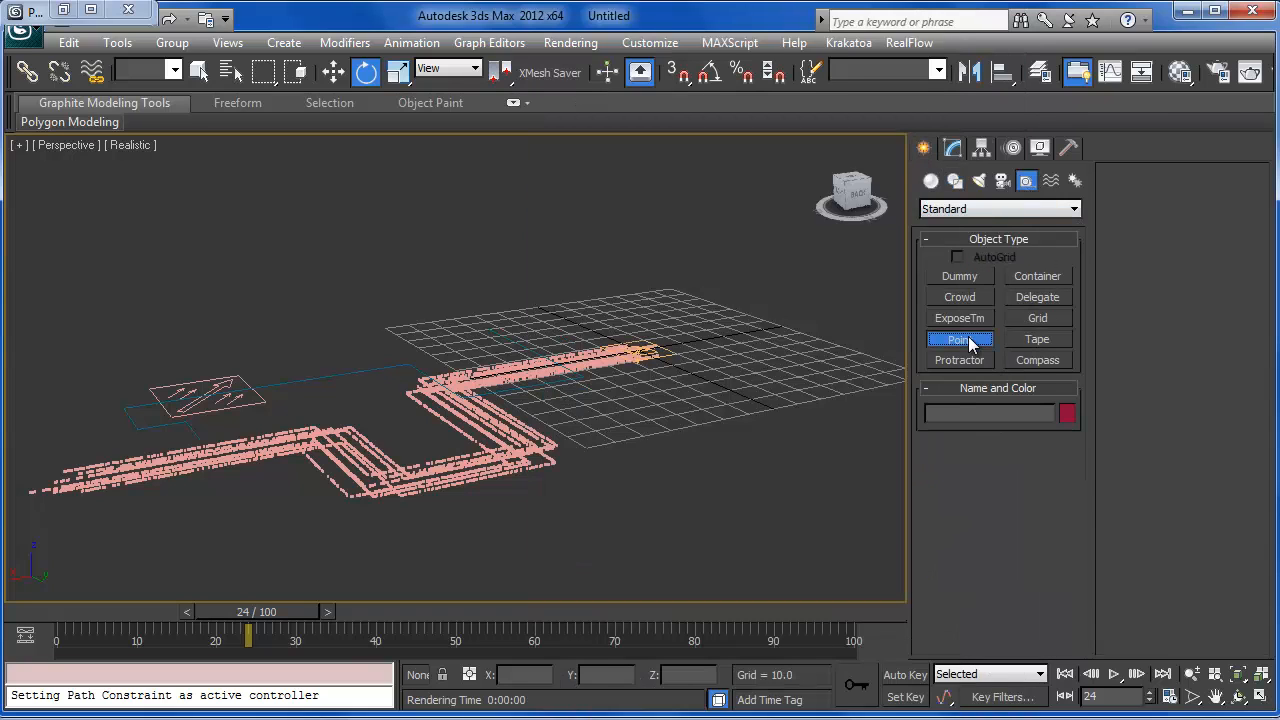
{"action": "left_click", "coordinate": [772, 437]}
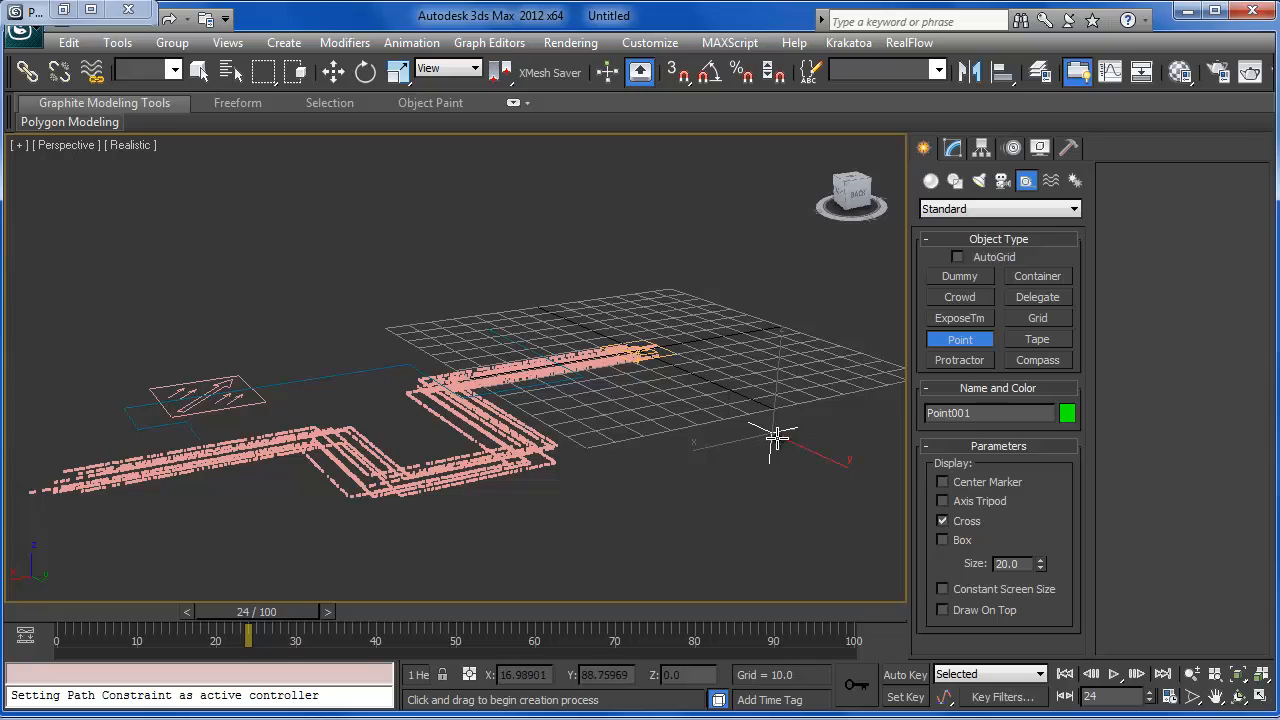
{"action": "middle_click_drag", "start_coordinate": [776, 437], "coordinate": [643, 442], "text": "alt"}
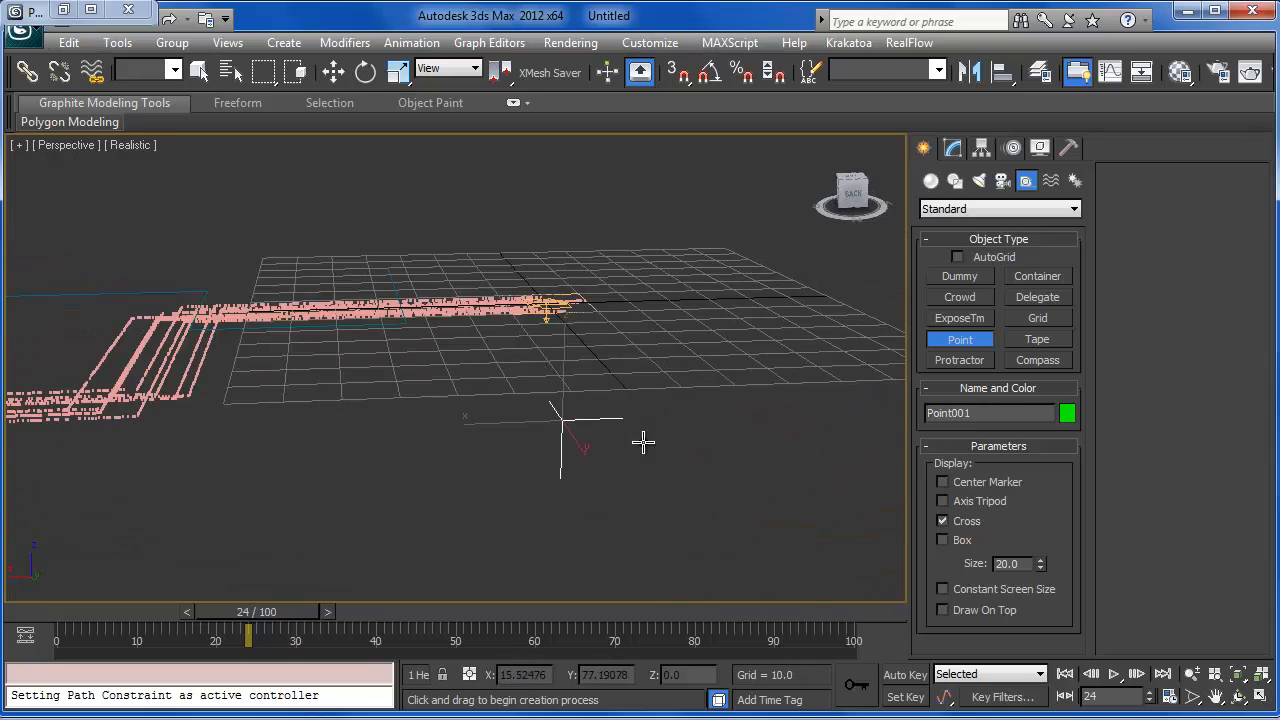
{"action": "key", "text": "e"}
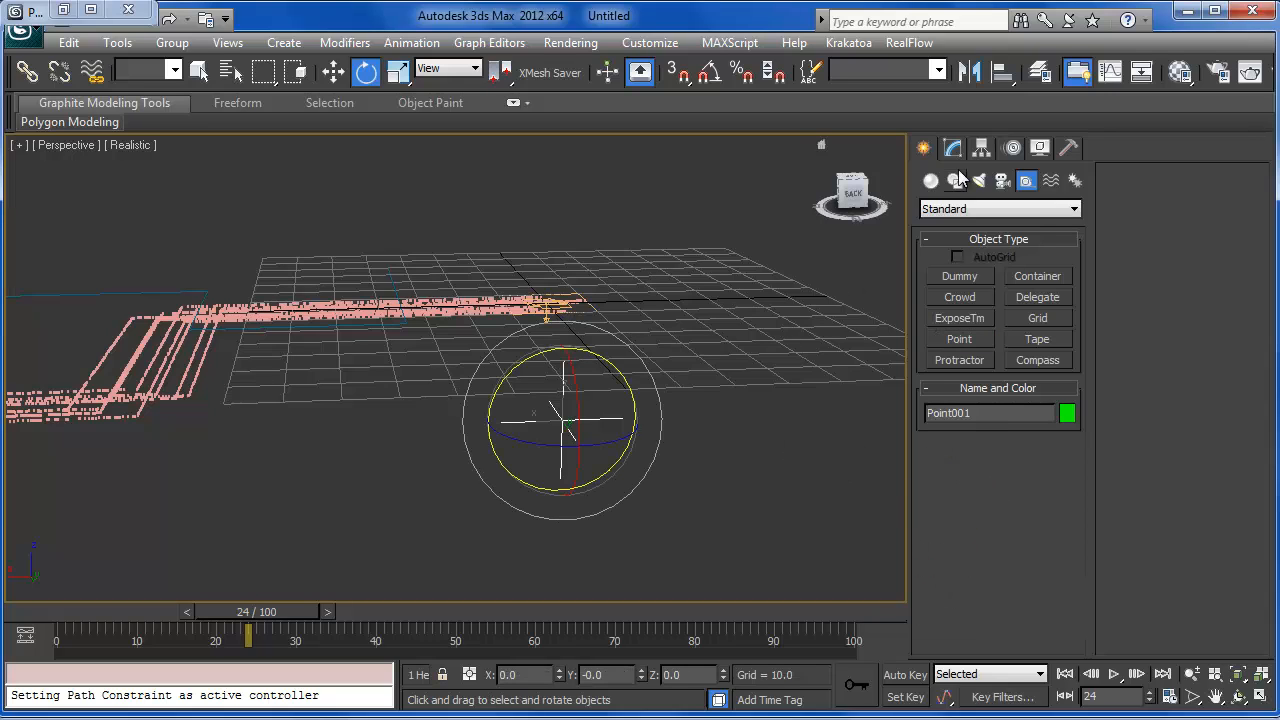
Step: Assign an AudioFloat controller to the Z Position track of Point001
{"action": "left_click", "coordinate": [958, 150]}
{"action": "left_click", "coordinate": [1013, 148]}
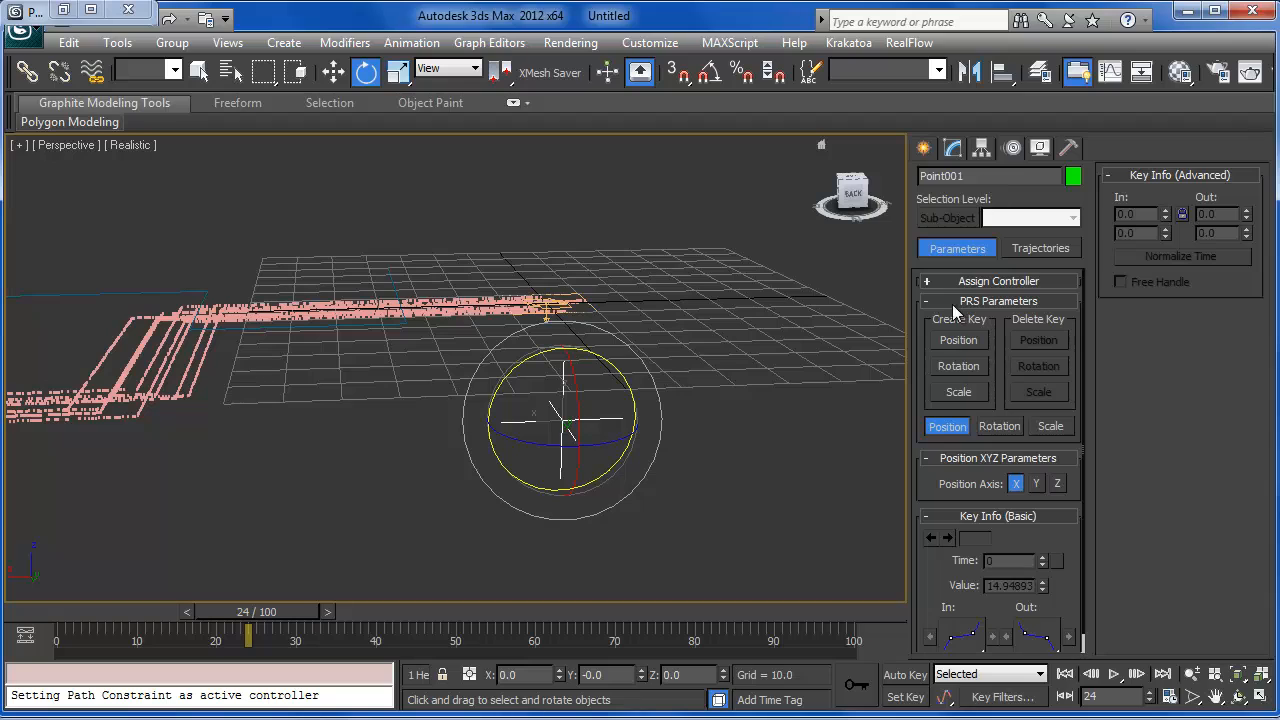
{"action": "left_click", "coordinate": [928, 281]}
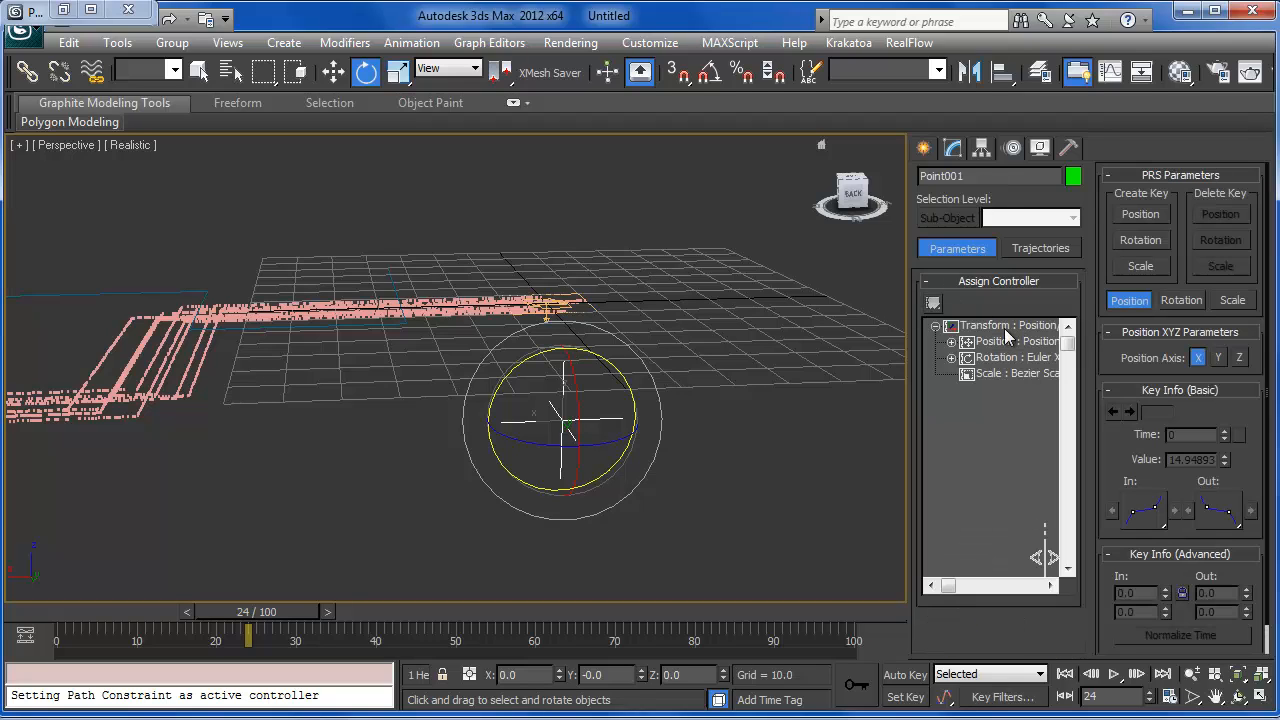
{"action": "left_click", "coordinate": [951, 342]}
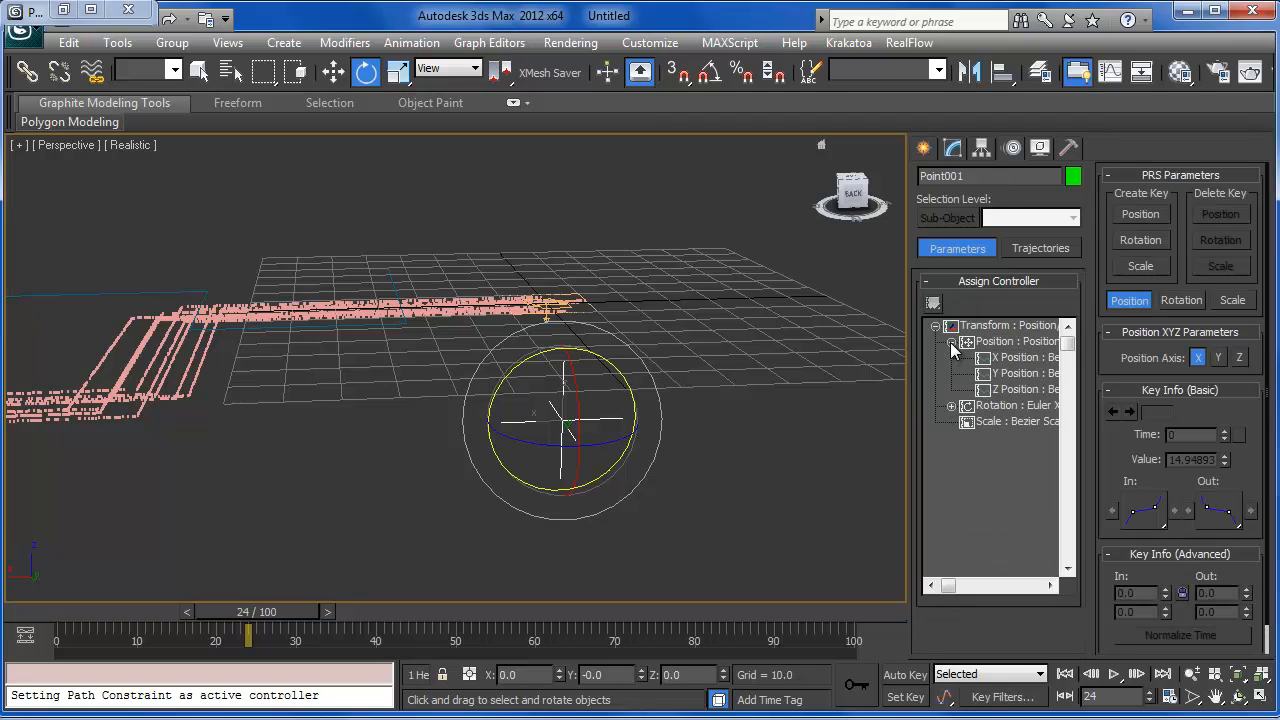
{"action": "left_click", "coordinate": [998, 389]}
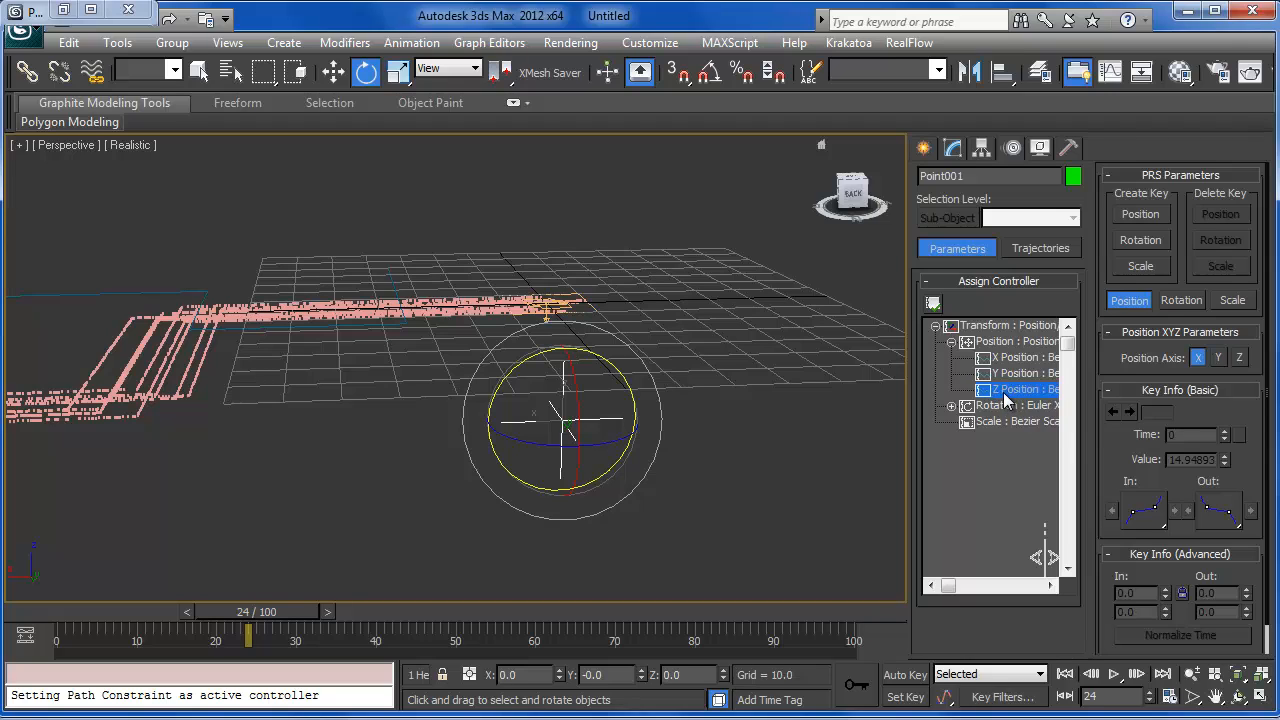
{"action": "left_click", "coordinate": [933, 303]}
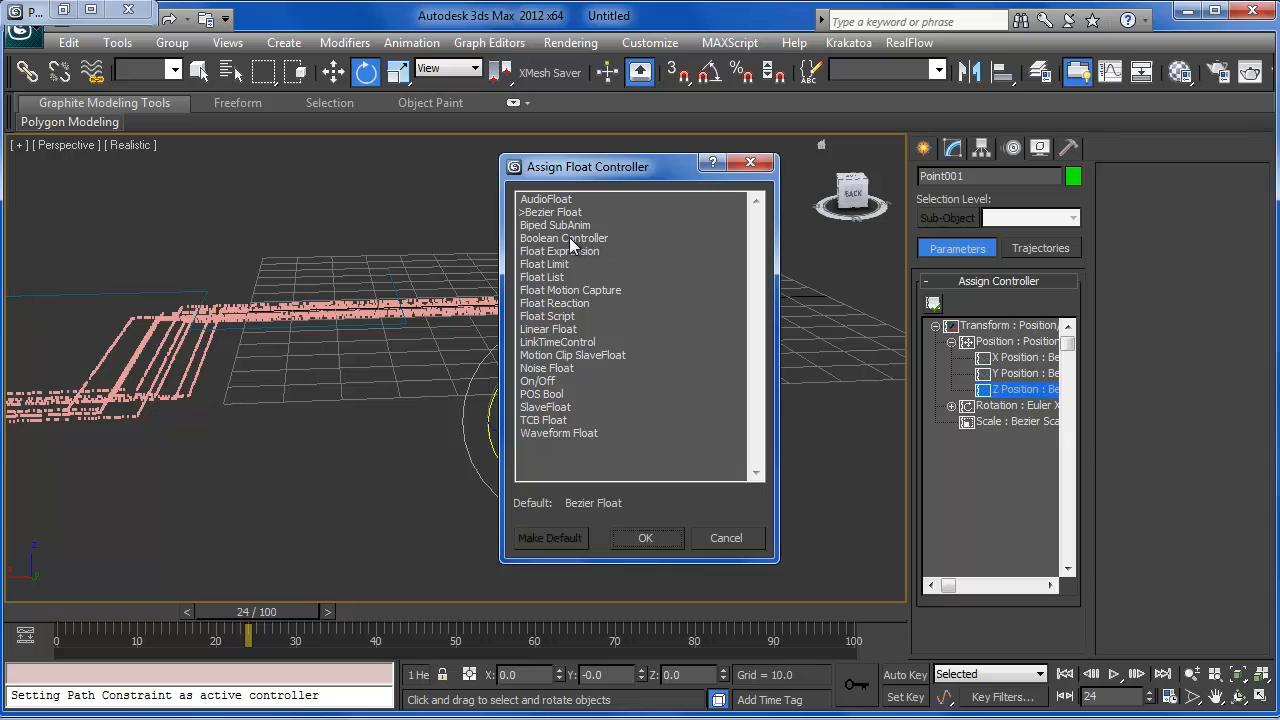
{"action": "double_click", "coordinate": [556, 200]}
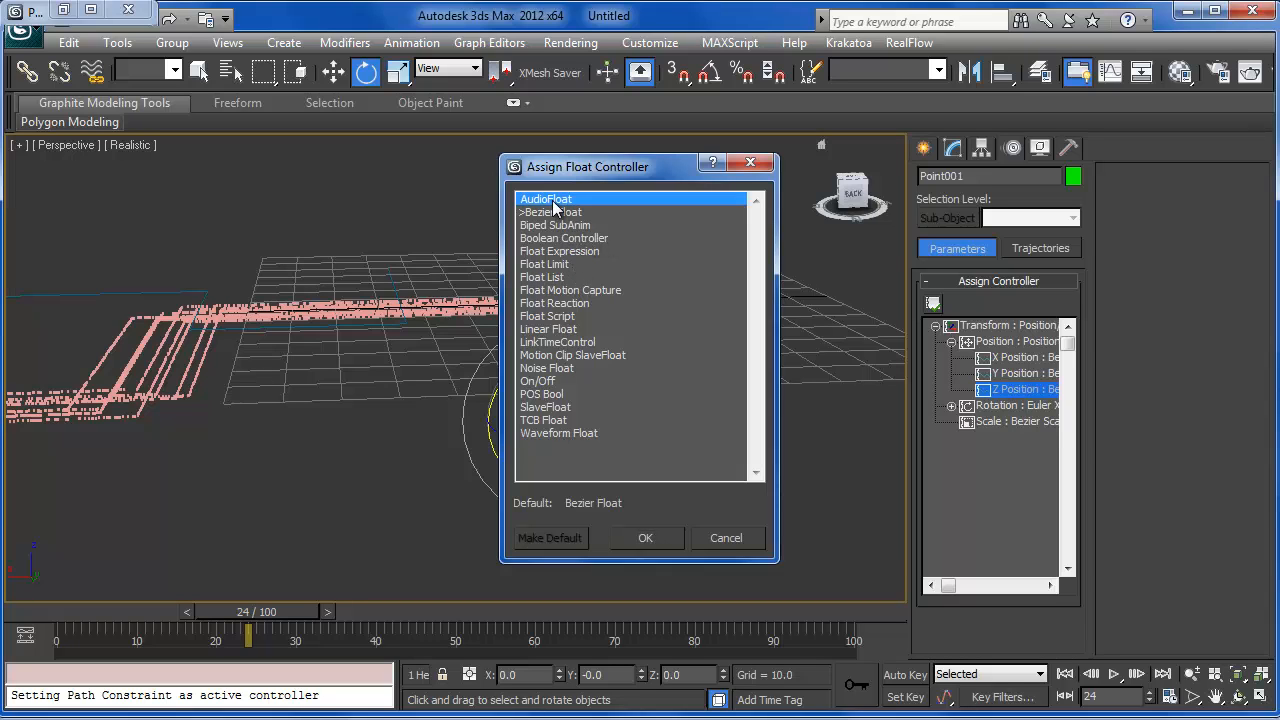
Step: Start choosing a sound for the audio controller and browse to the E:\Tutorials\ParticleEQ folder
{"action": "left_click_drag", "start_coordinate": [1004, 331], "coordinate": [585, 260]}
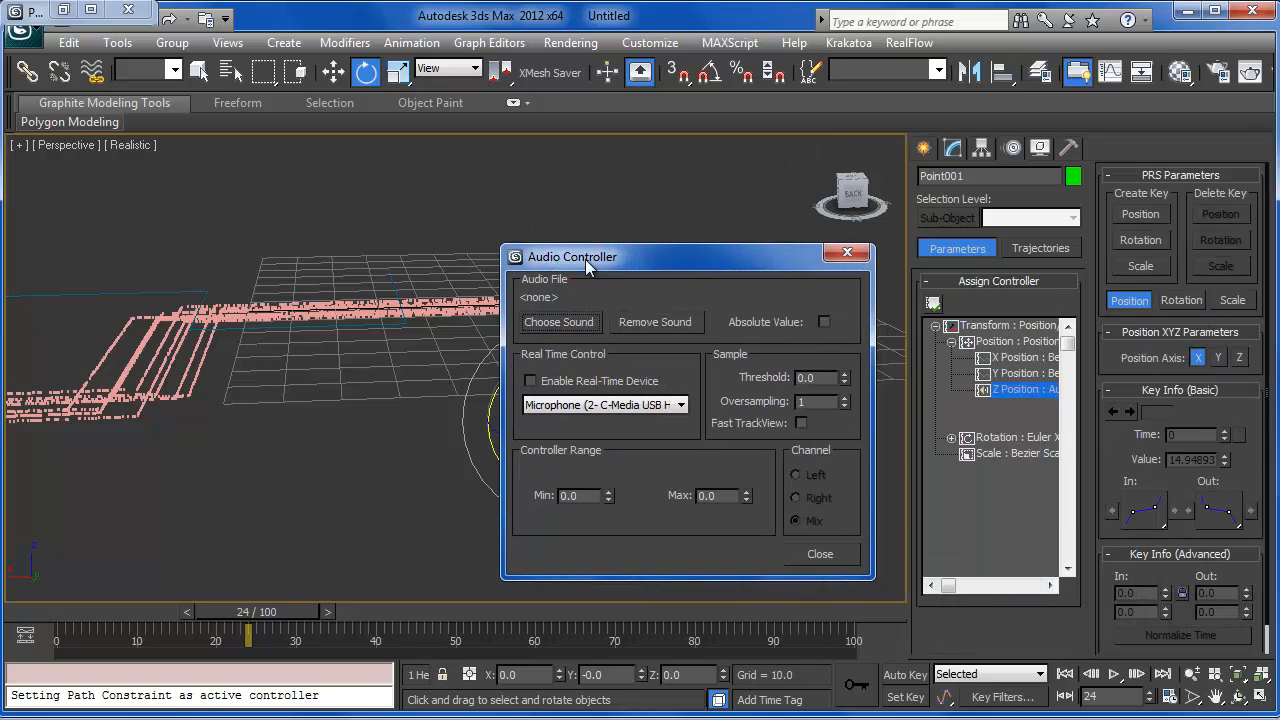
{"action": "left_click", "coordinate": [558, 322]}
{"action": "left_click_drag", "start_coordinate": [689, 287], "coordinate": [446, 31]}
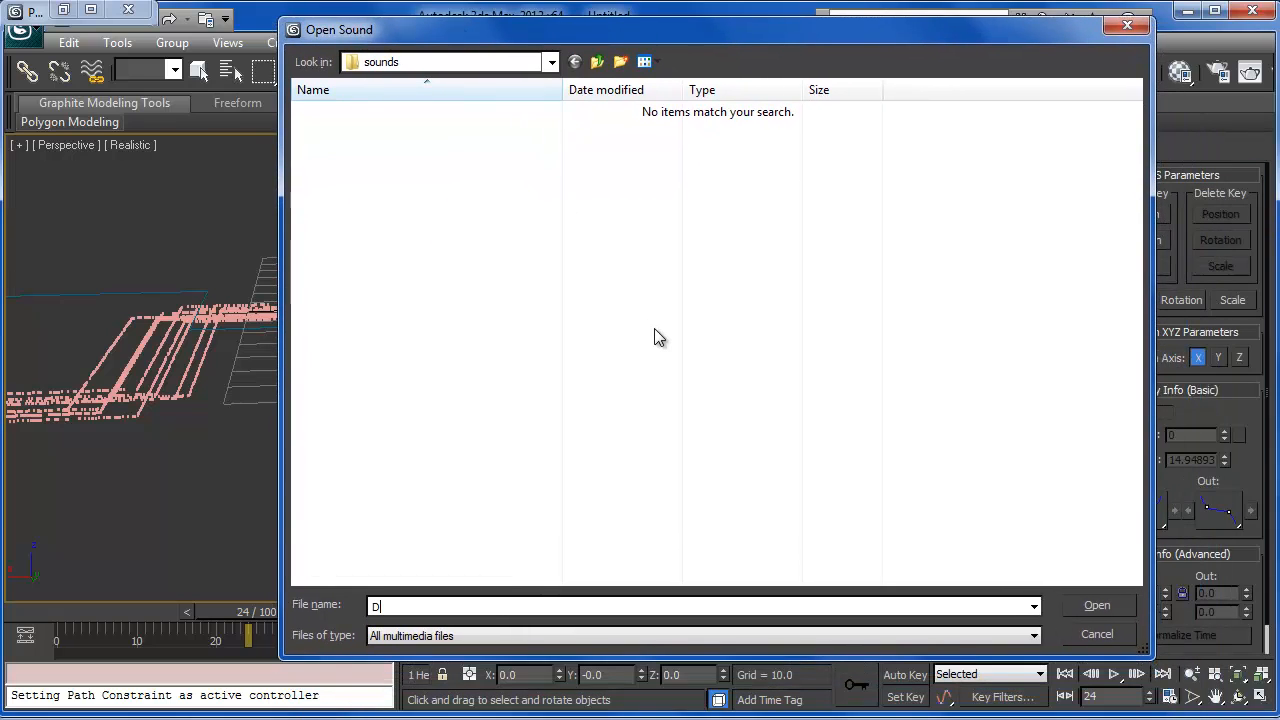
{"action": "type", "text": "E:\\t"}
{"action": "key", "text": "Down"}
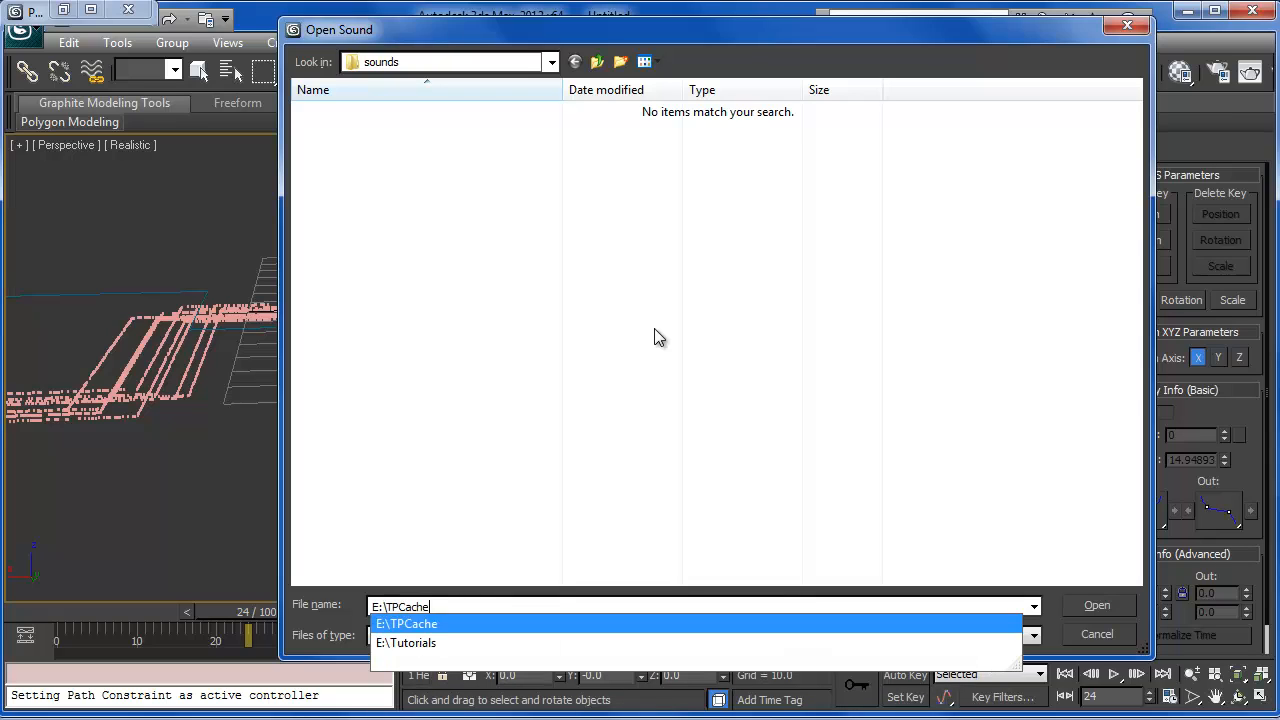
{"action": "key", "text": "Down"}
{"action": "type", "text": "\\"}
{"action": "key", "text": "Down"}
{"action": "key", "text": "Return"}
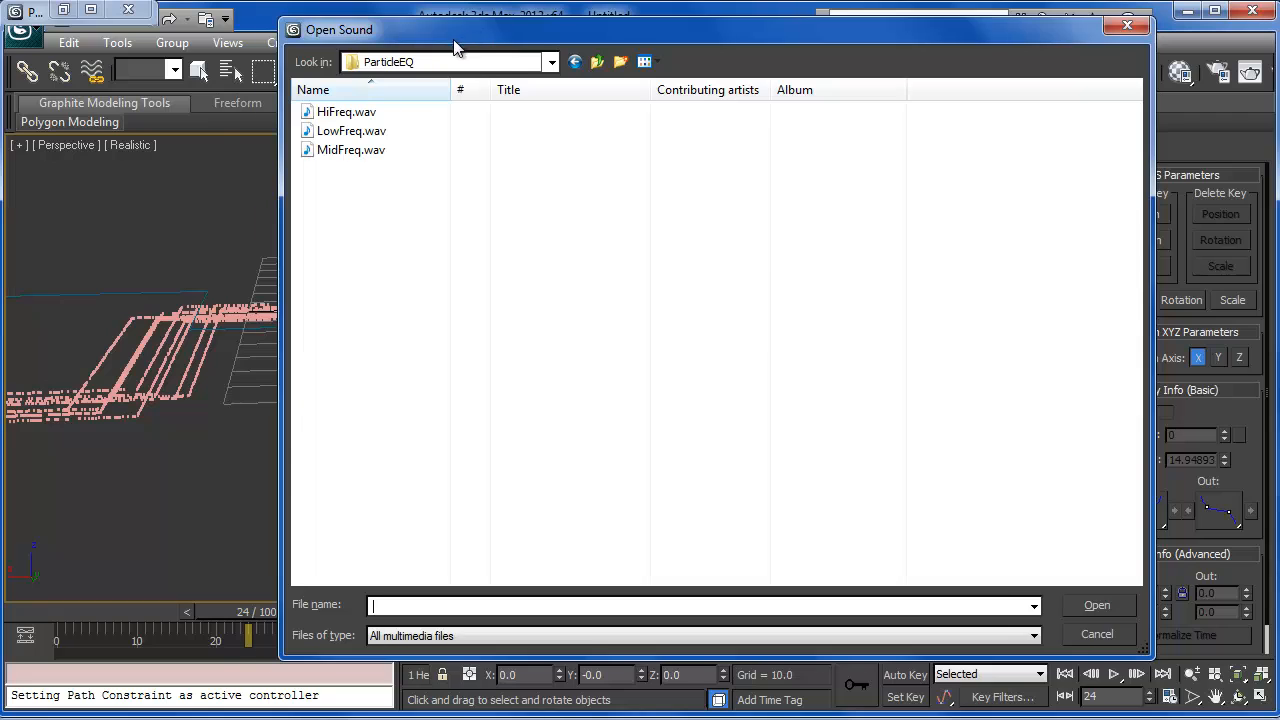
Step: Load MidFreq.wav as the audio controller's sound file
{"action": "left_click_drag", "start_coordinate": [455, 47], "coordinate": [417, 52]}
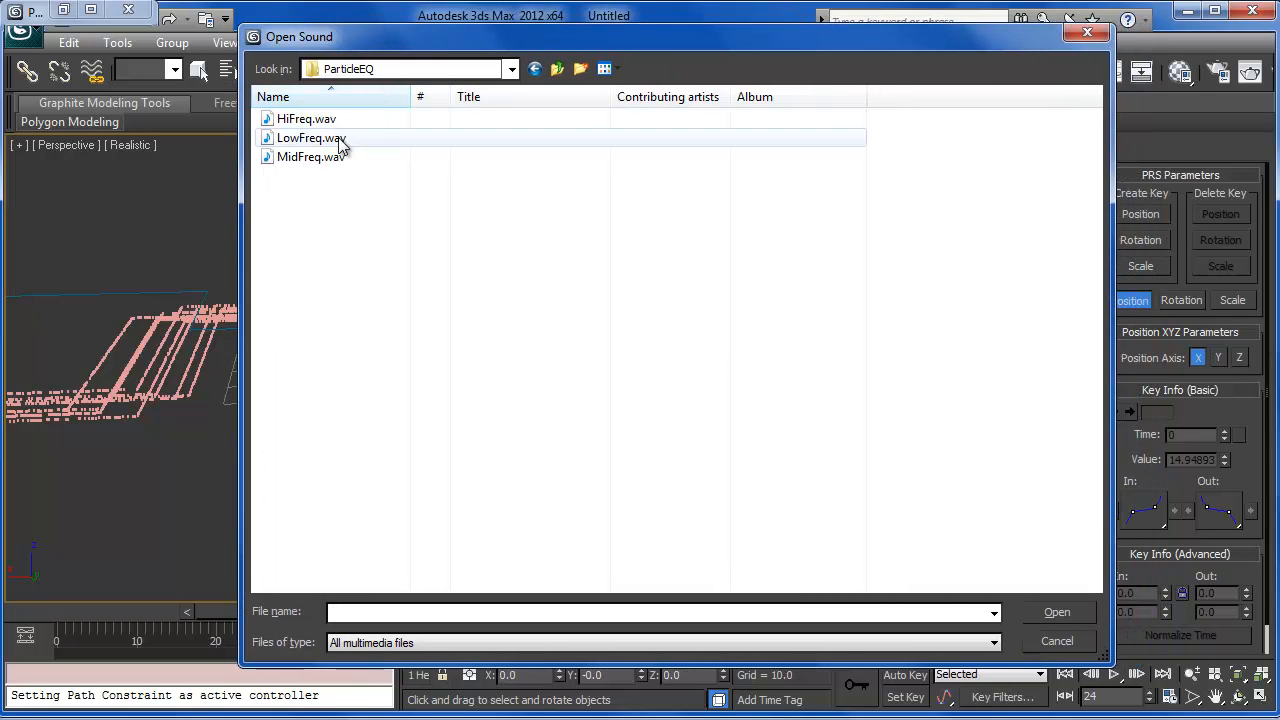
{"action": "mouse_move", "coordinate": [328, 148]}
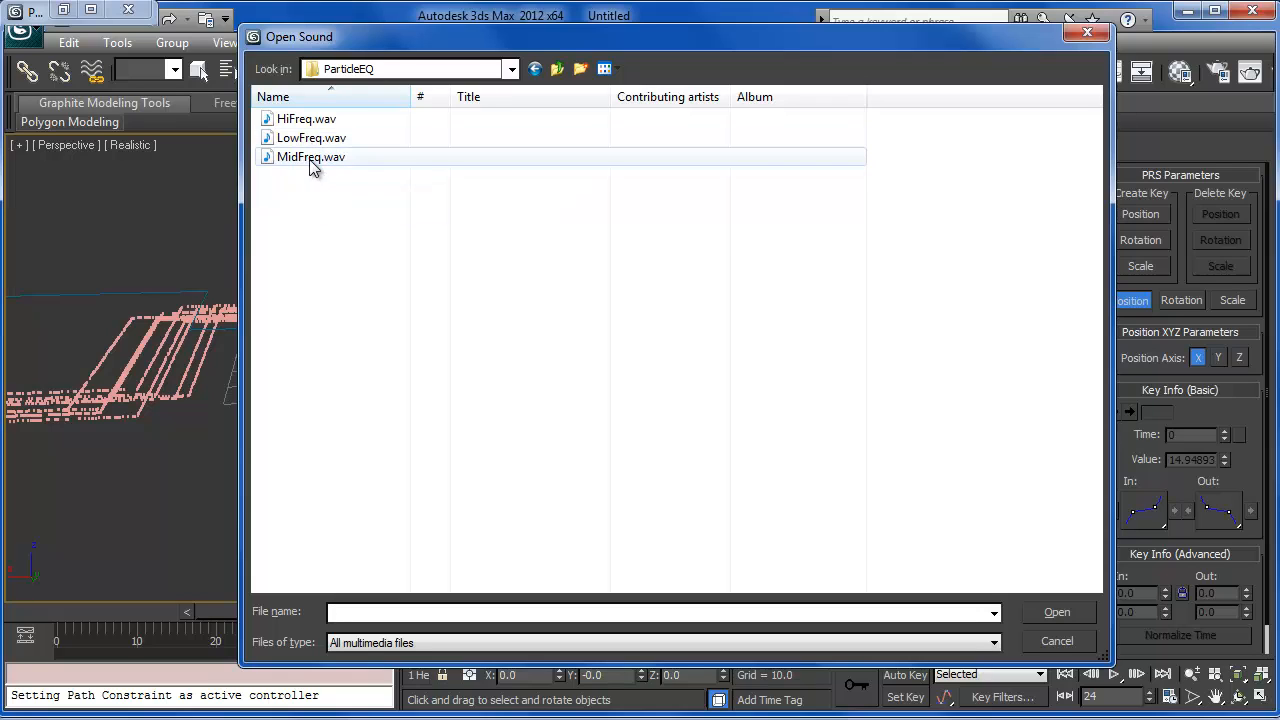
{"action": "mouse_move", "coordinate": [301, 165]}
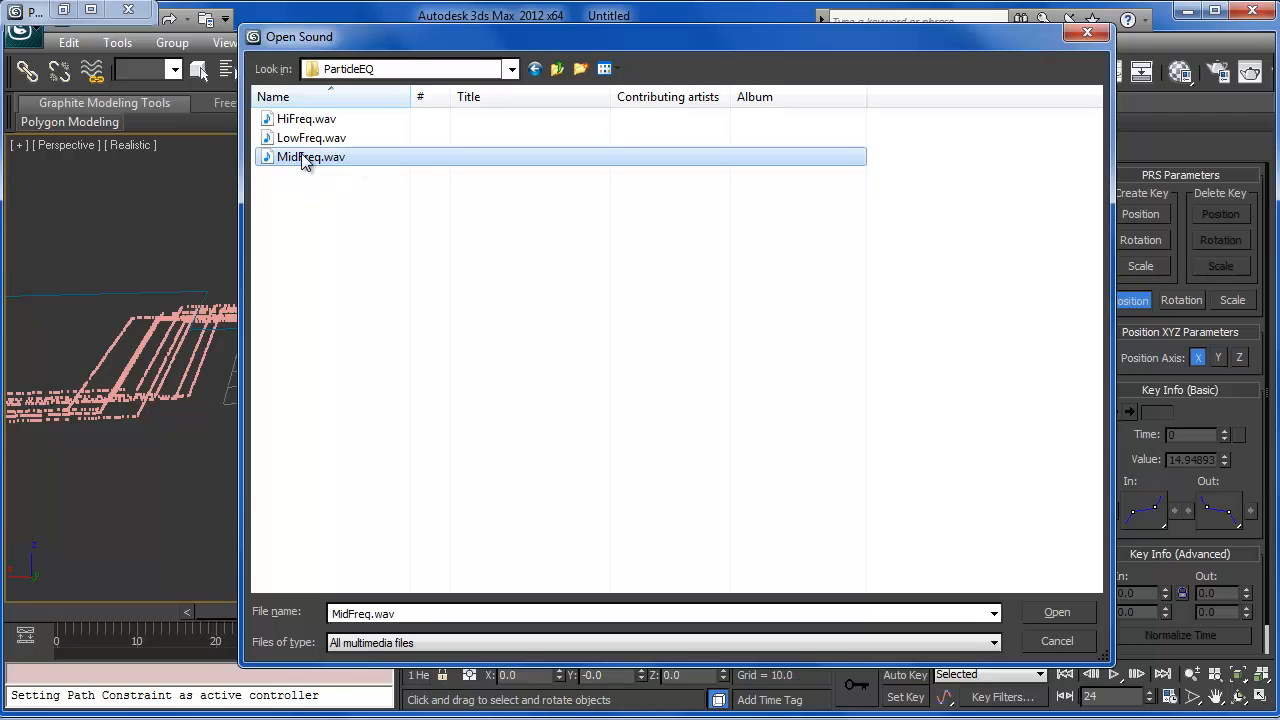
{"action": "double_click", "coordinate": [301, 158]}
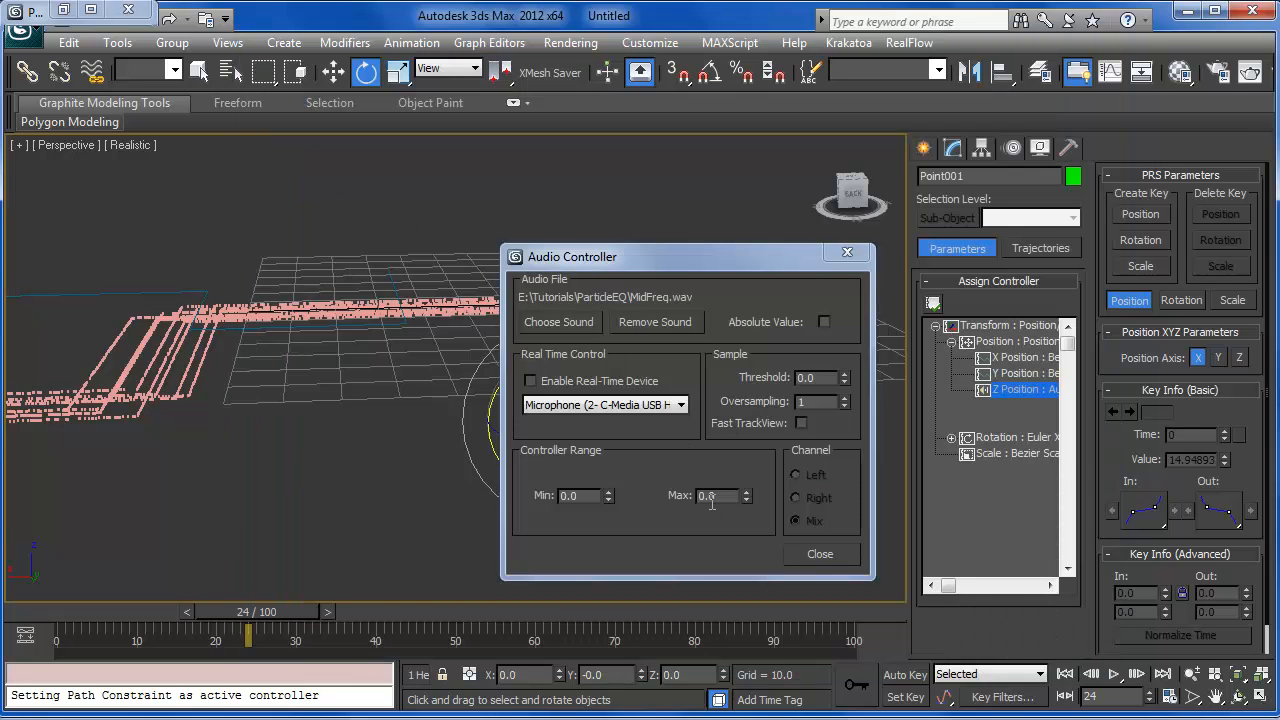
Step: Set the audio controller's range maximum to 30 for the point's Z position and enable Absolute Value
{"action": "left_click", "coordinate": [593, 500]}
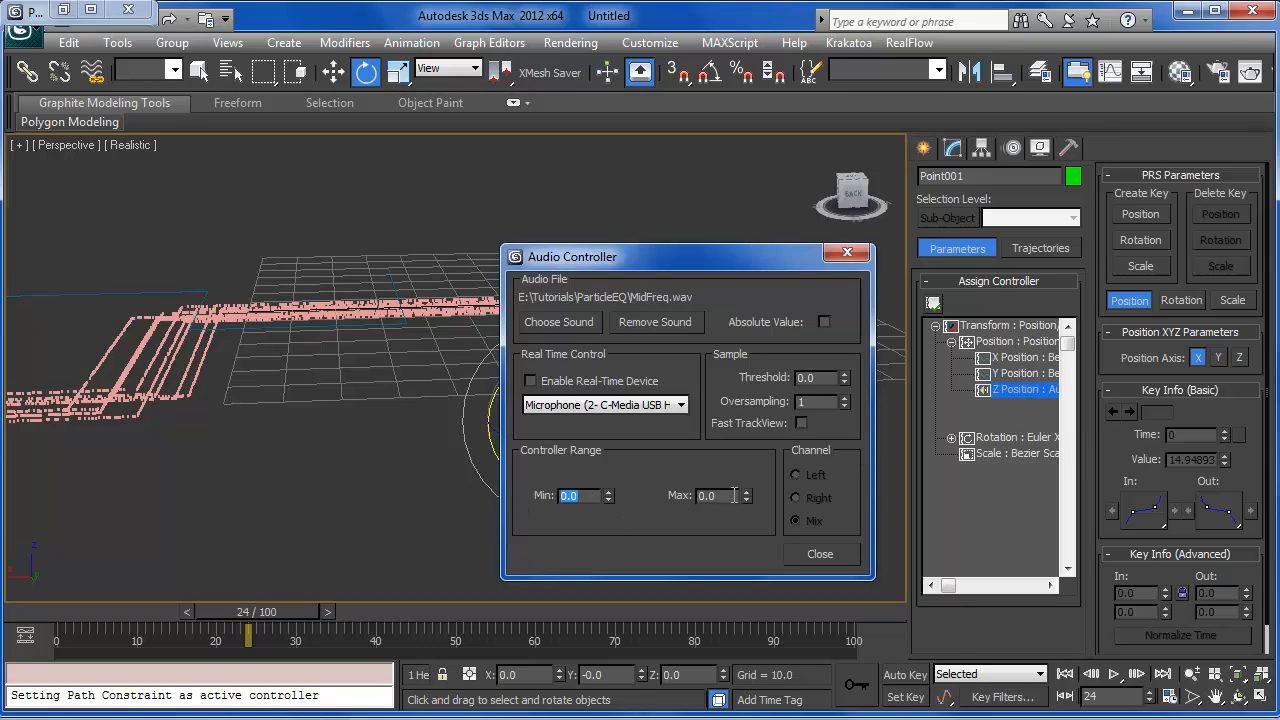
{"action": "key", "text": "Tab"}
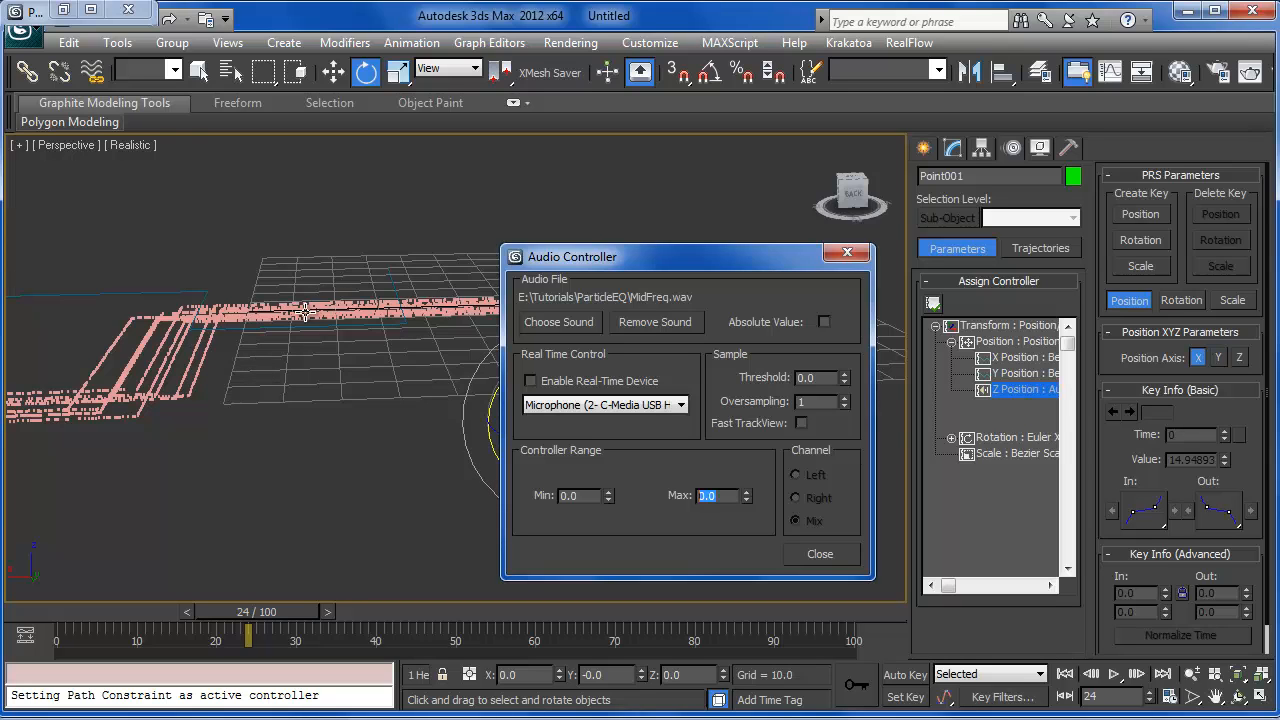
{"action": "middle_click_drag", "start_coordinate": [265, 479], "coordinate": [565, 519]}
{"action": "middle_click_drag", "start_coordinate": [211, 500], "coordinate": [218, 555]}
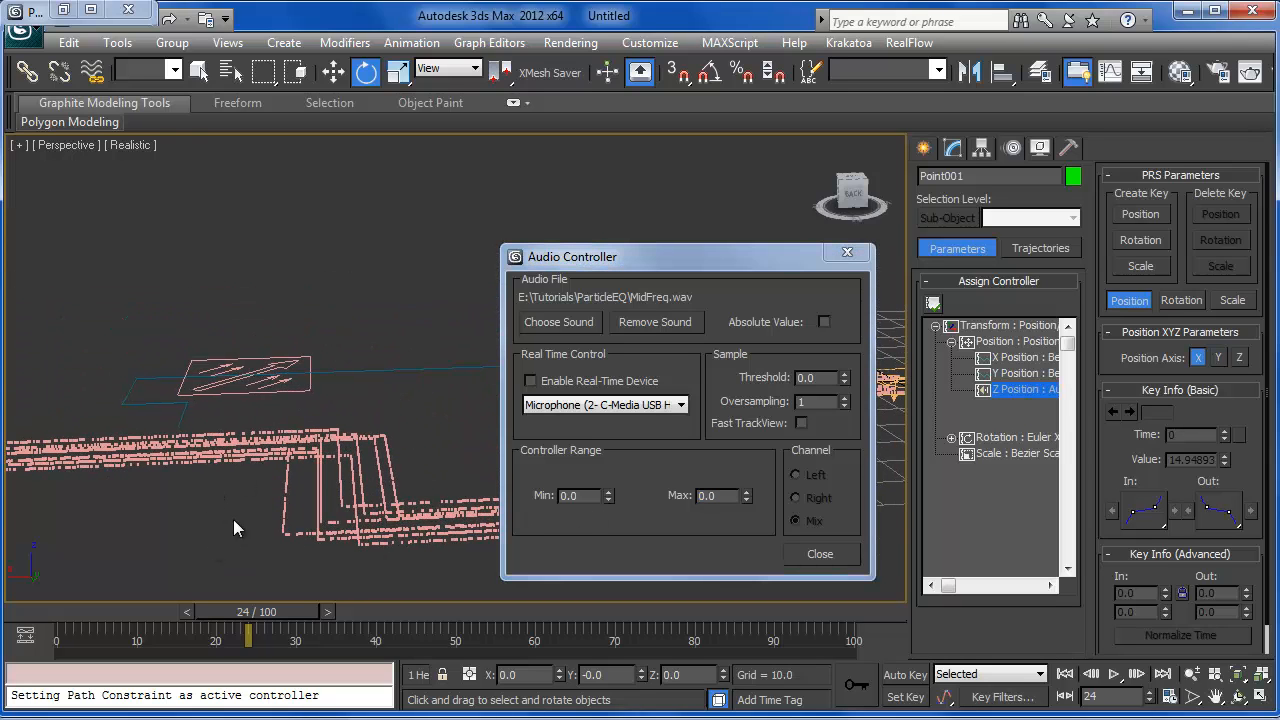
{"action": "middle_click_drag", "start_coordinate": [286, 483], "coordinate": [310, 550]}
{"action": "scroll", "coordinate": [311, 508], "scroll_direction": "down", "scroll_amount": 1}
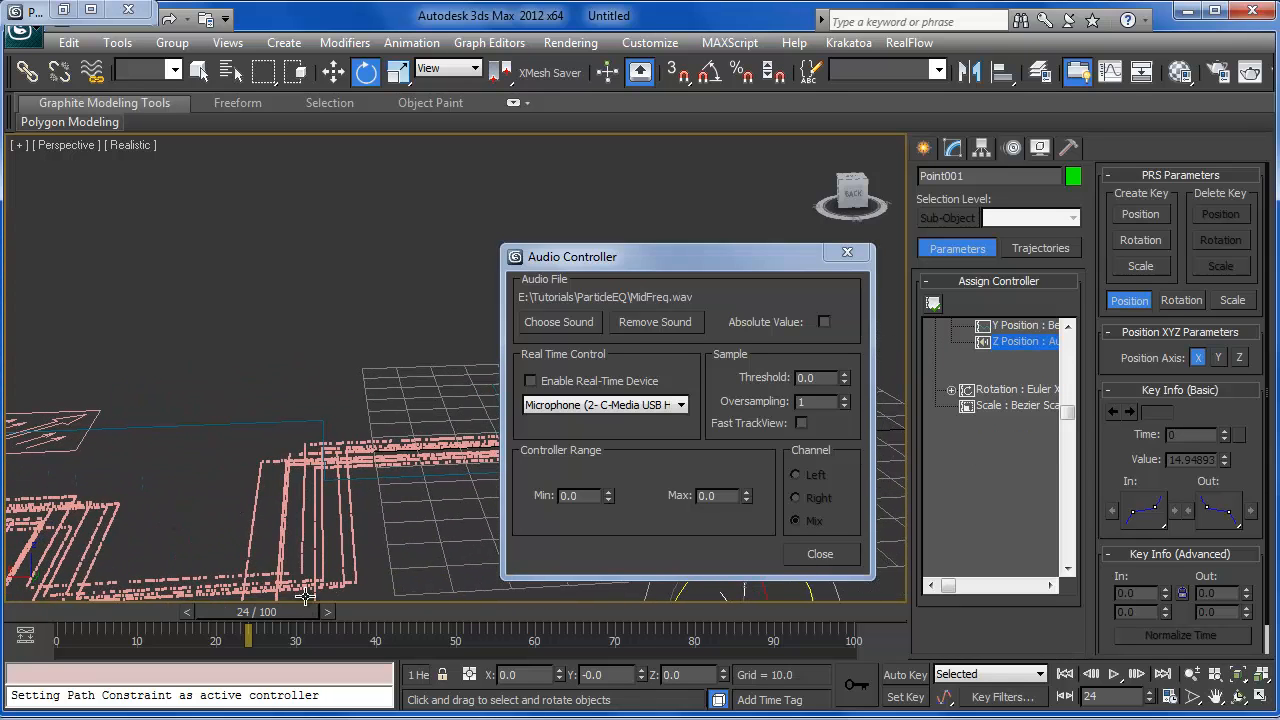
{"action": "left_click", "coordinate": [726, 496]}
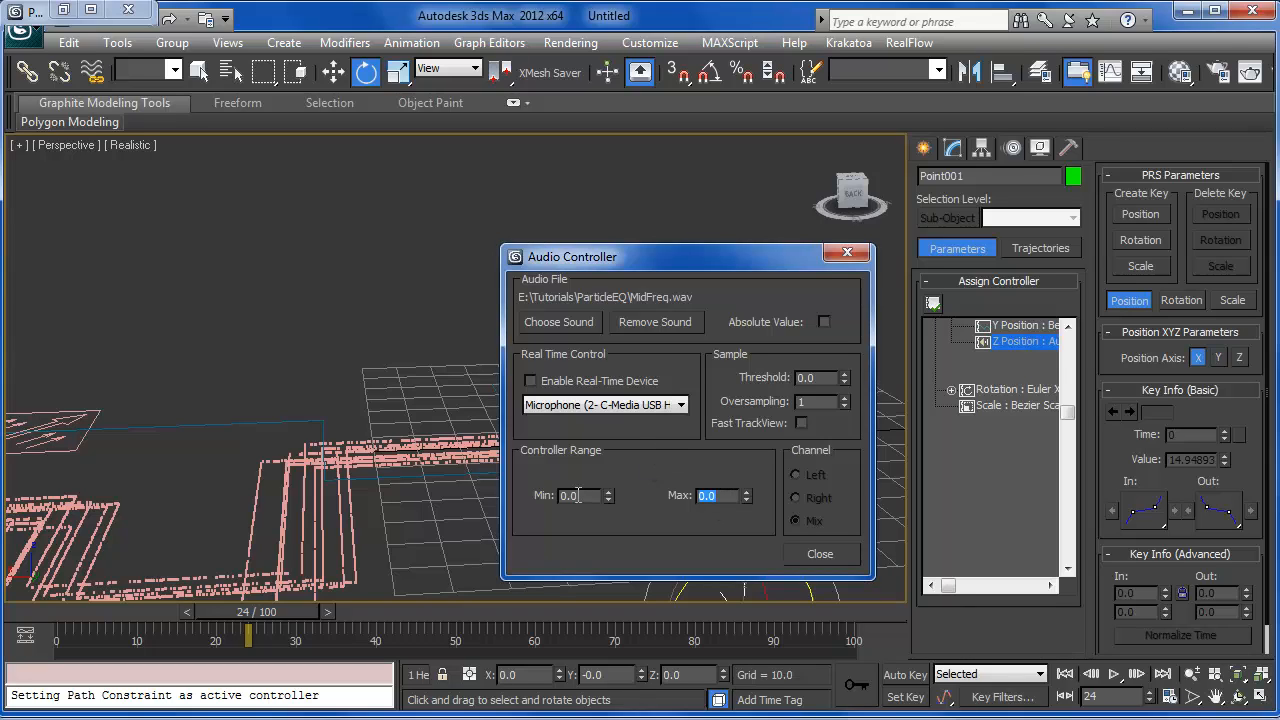
{"action": "type", "text": "30"}
{"action": "left_click", "coordinate": [824, 322]}
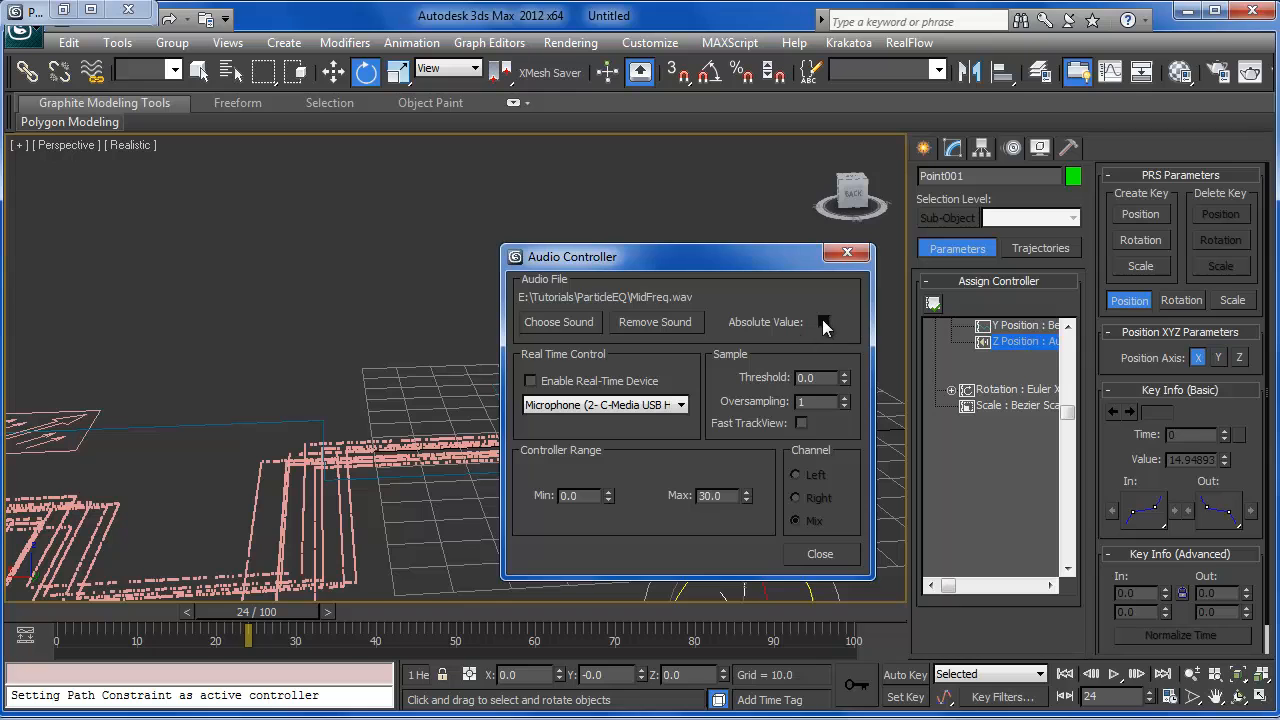
{"action": "left_click", "coordinate": [828, 557]}
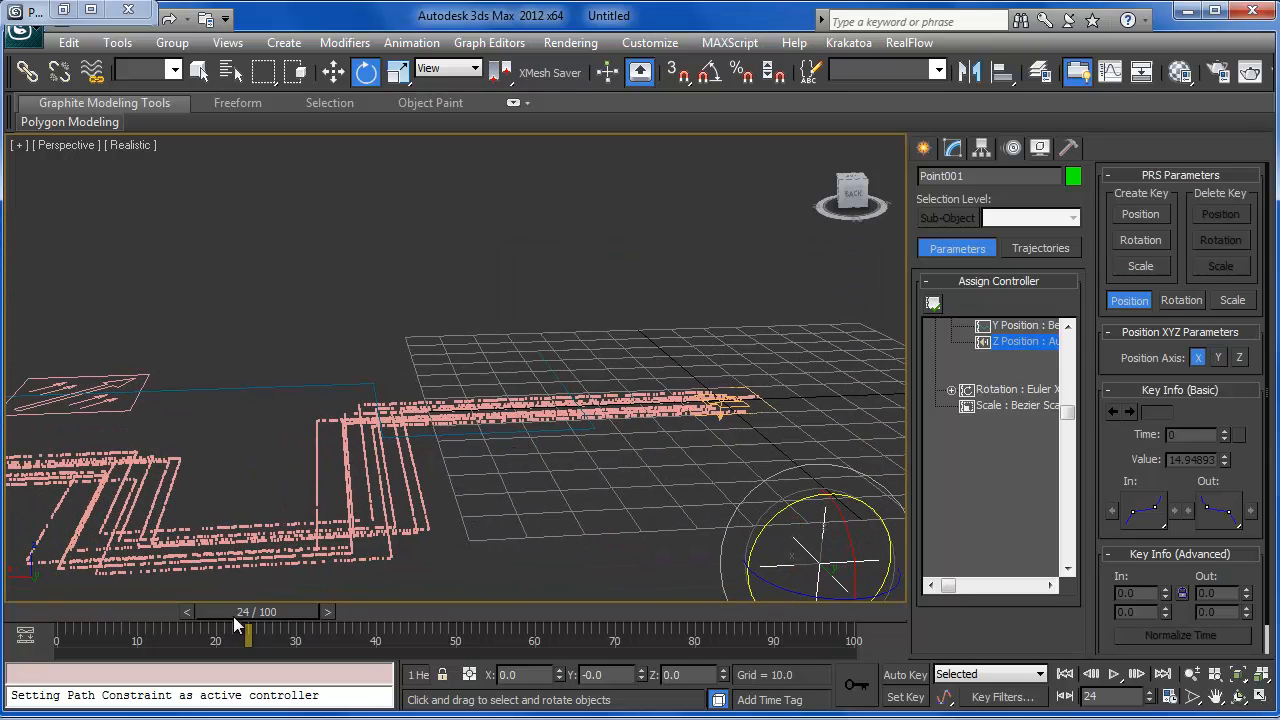
Step: Scrub the timeline back and forth between about frames 24 and 42 to check the point's vertical motion
{"action": "left_click_drag", "start_coordinate": [237, 620], "coordinate": [408, 606]}
{"action": "key", "text": "e"}
{"action": "middle_click_drag", "start_coordinate": [732, 493], "coordinate": [724, 459], "text": "alt"}
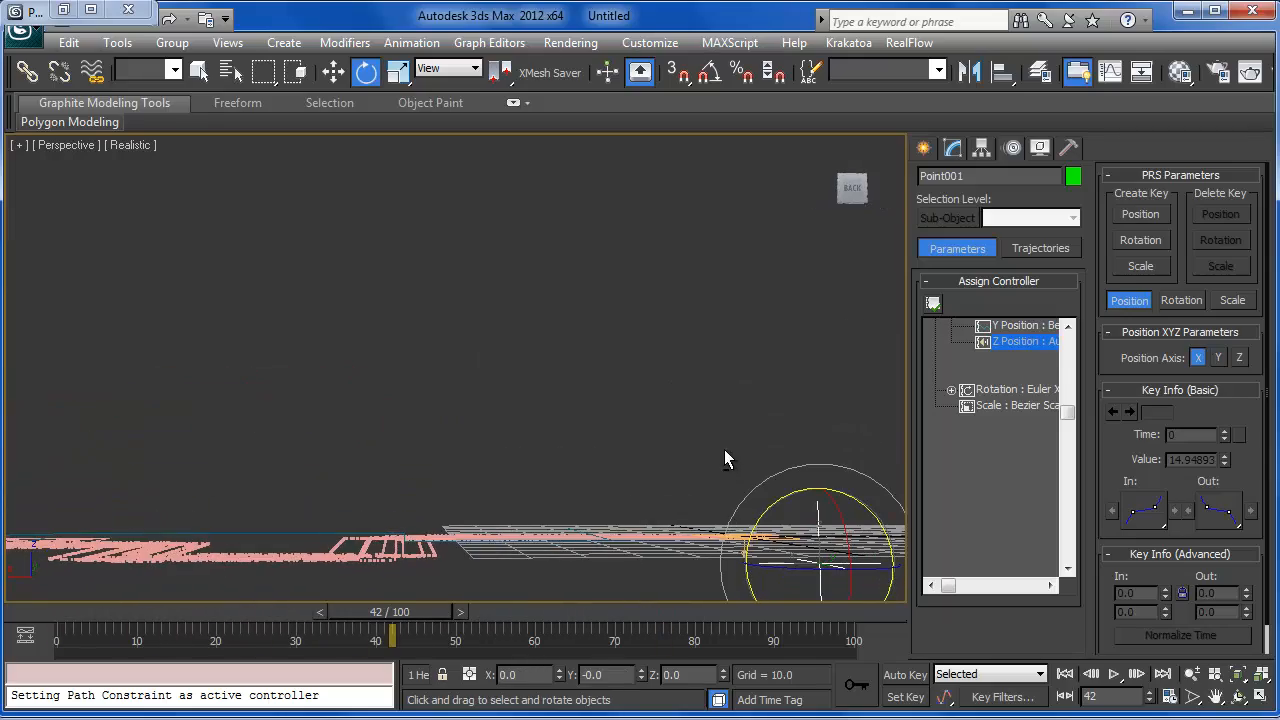
{"action": "middle_click_drag", "start_coordinate": [820, 540], "coordinate": [587, 458]}
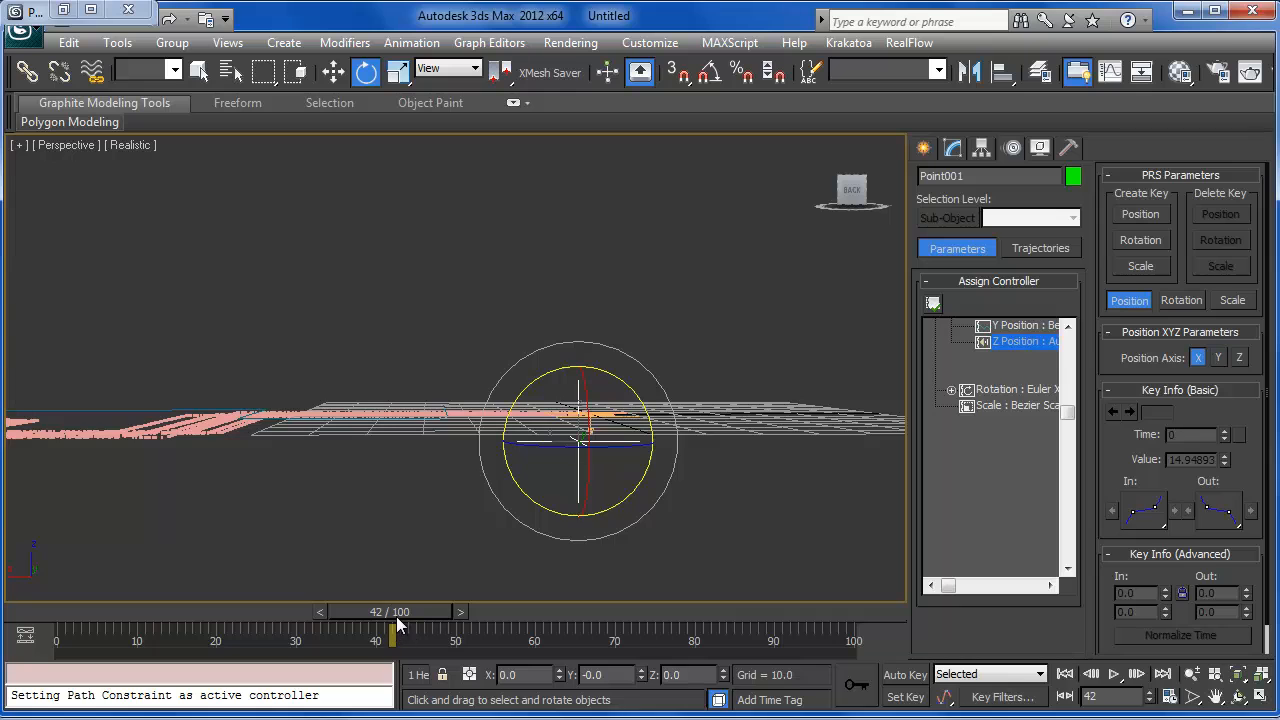
{"action": "left_click_drag", "start_coordinate": [397, 624], "coordinate": [260, 611]}
{"action": "key", "text": "e"}
{"action": "mouse_move", "coordinate": [522, 508]}
{"action": "middle_mouse_down", "text": "alt"}
{"action": "mouse_move", "coordinate": [526, 490]}
{"action": "mouse_move", "coordinate": [511, 518]}
{"action": "middle_mouse_up", "text": "alt"}
{"action": "left_click_drag", "start_coordinate": [298, 622], "coordinate": [368, 612]}
Step: Reopen the Z Position audio controller, choose MidFreq.wav again and remove the sound from it
{"action": "double_click", "coordinate": [1015, 342]}
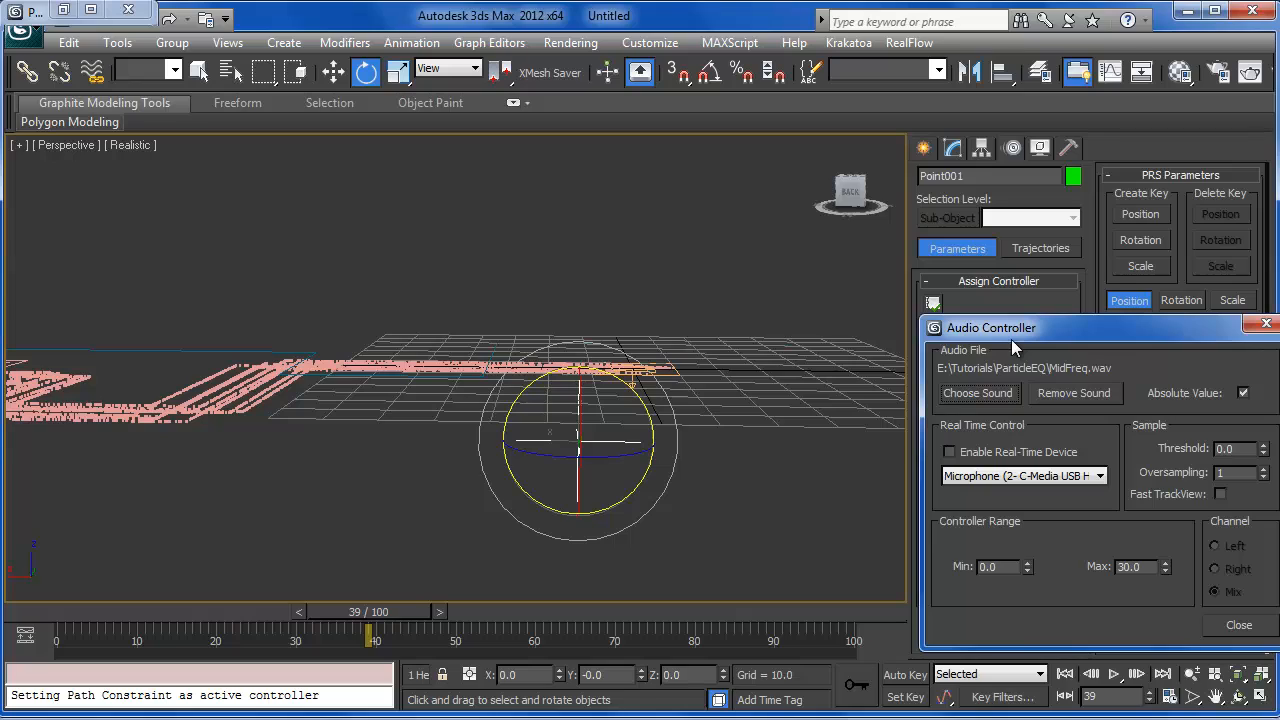
{"action": "left_click", "coordinate": [1138, 566]}
{"action": "left_click_drag", "start_coordinate": [1014, 335], "coordinate": [580, 313]}
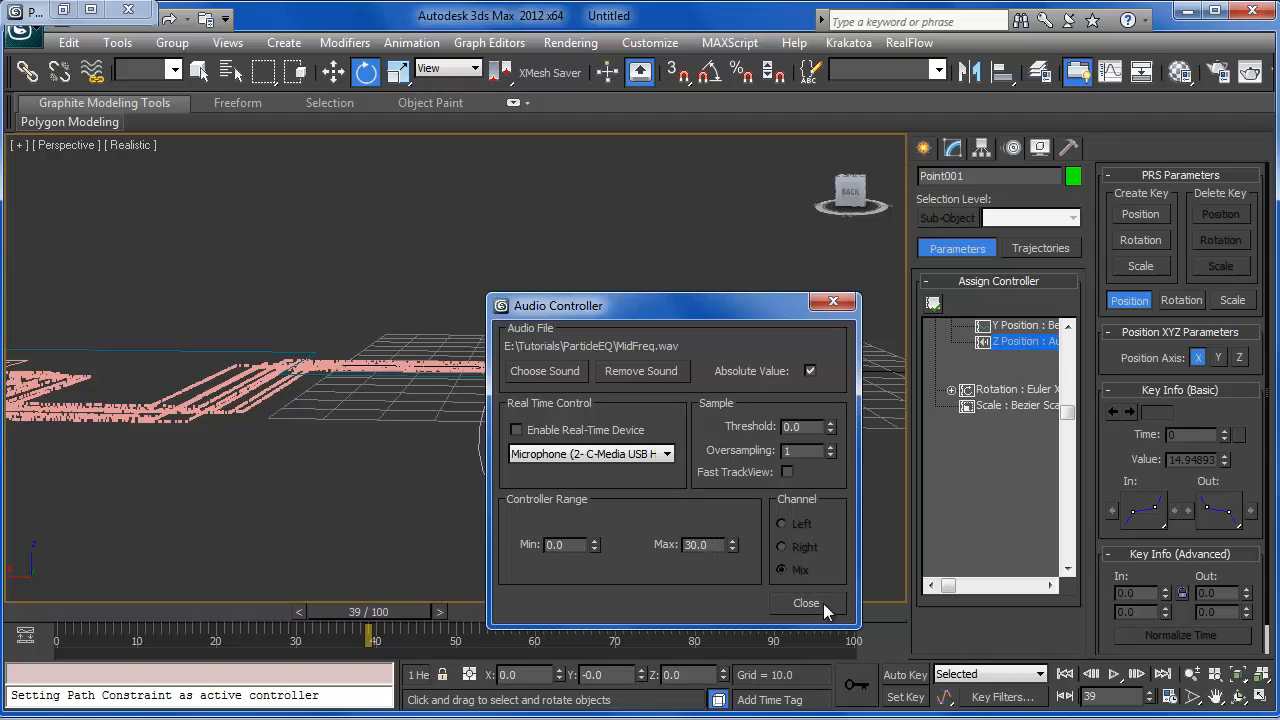
{"action": "left_click", "coordinate": [544, 371]}
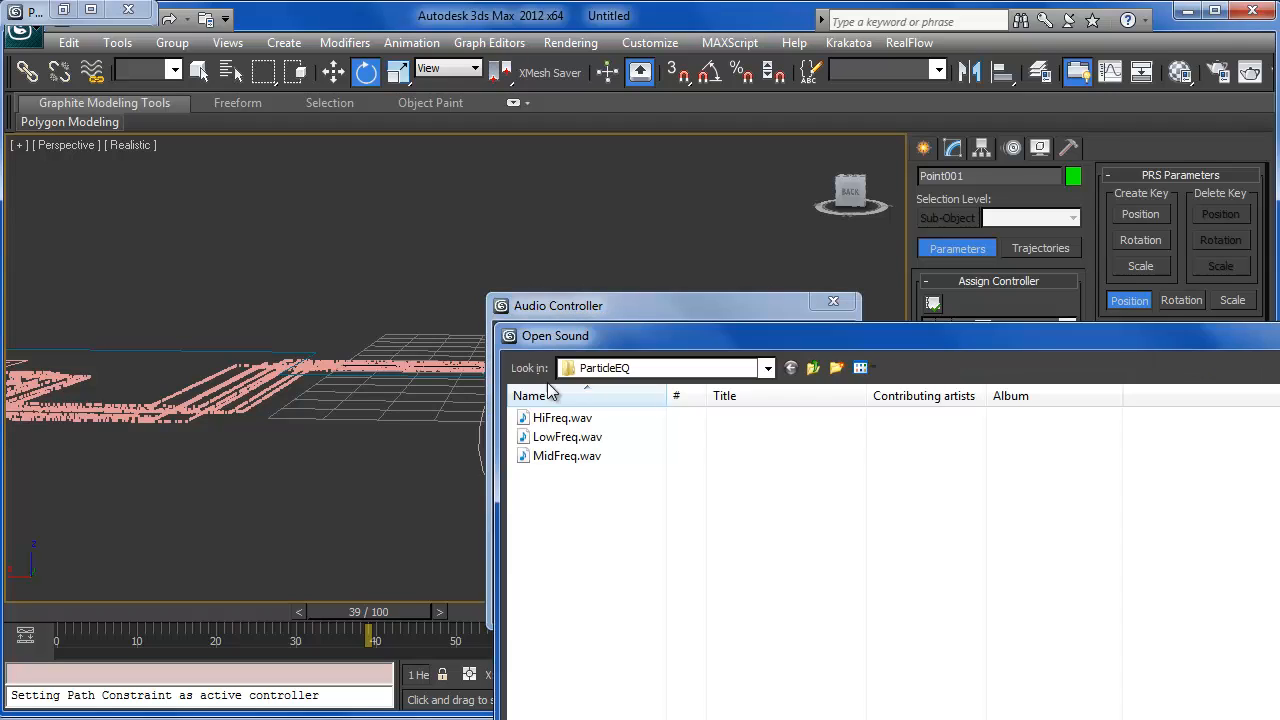
{"action": "double_click", "coordinate": [555, 456]}
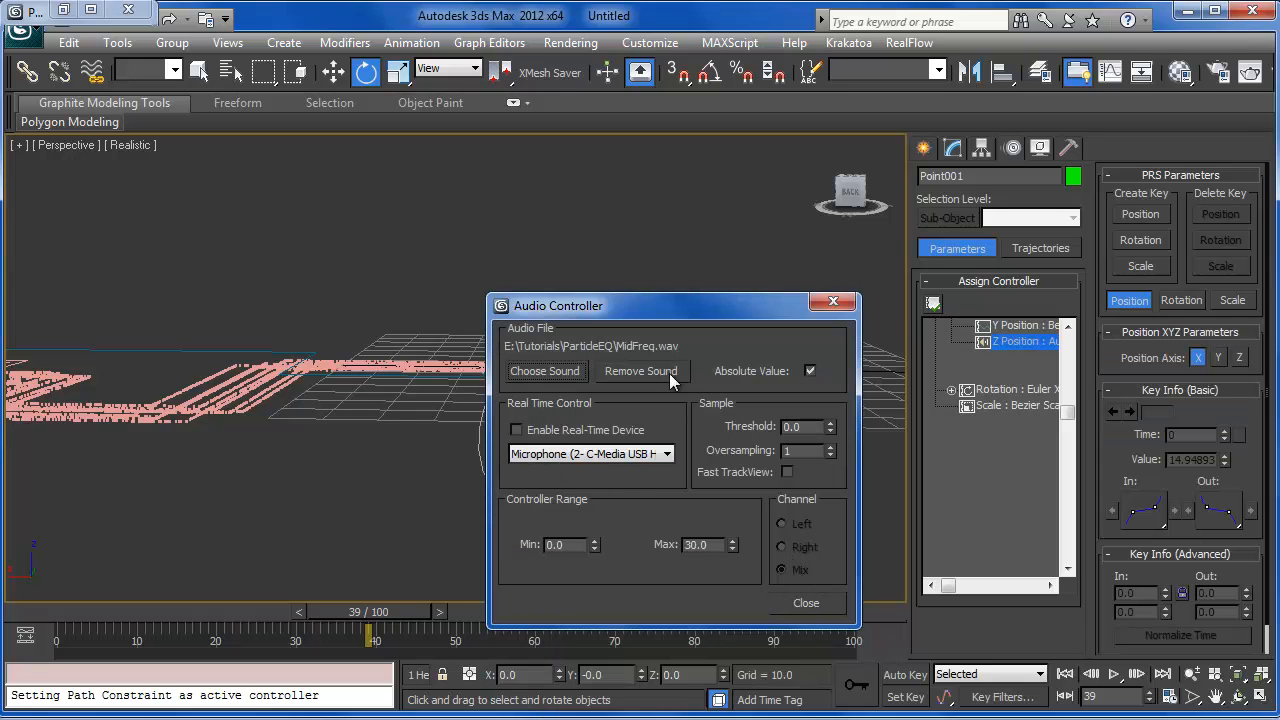
{"action": "left_click", "coordinate": [640, 371]}
{"action": "left_click", "coordinate": [806, 603]}
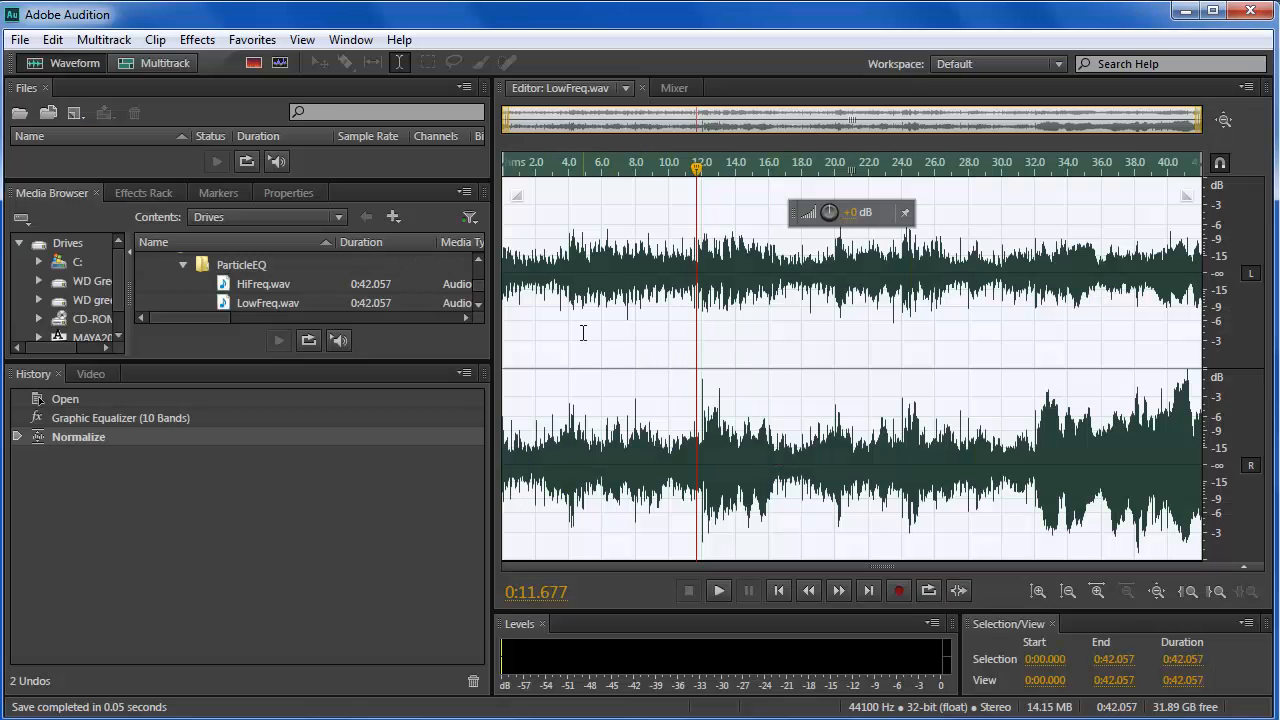
Step: Switch to Adobe Audition and open MidFreq.wav from the ParticleEQ folder
{"action": "left_click", "coordinate": [479, 303]}
{"action": "left_click", "coordinate": [478, 303]}
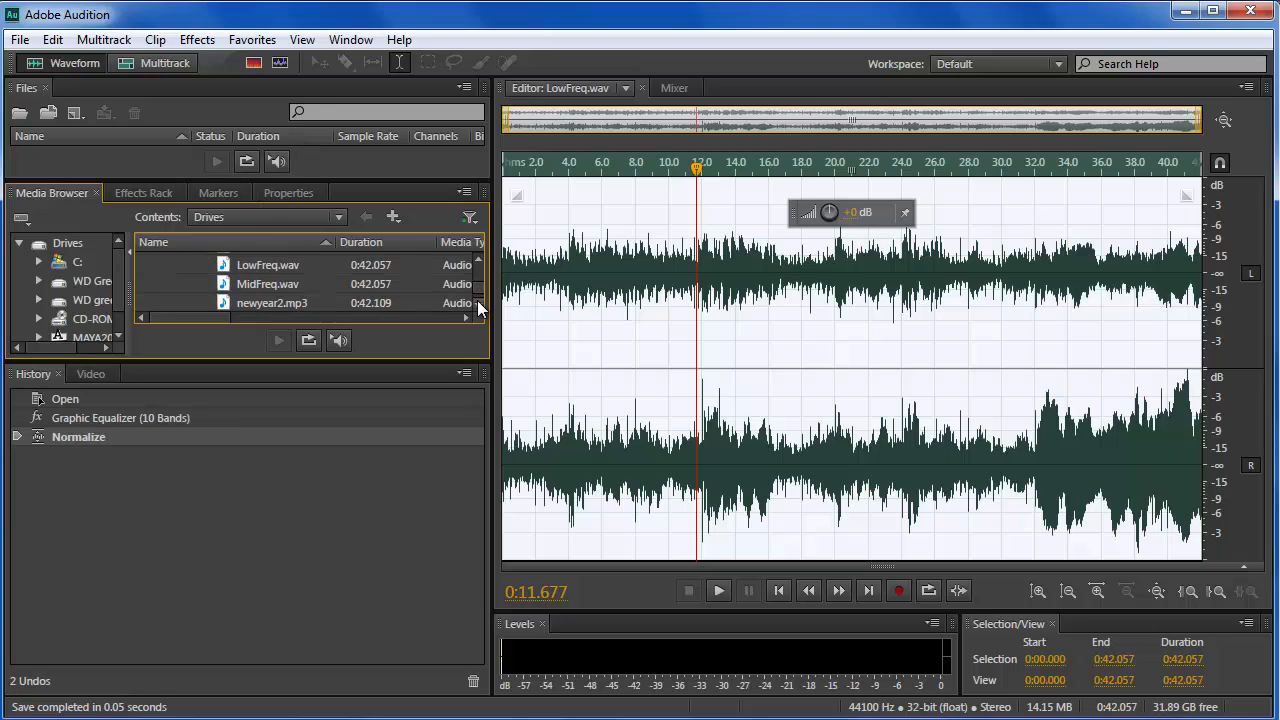
{"action": "left_click", "coordinate": [256, 286]}
{"action": "double_click", "coordinate": [262, 288]}
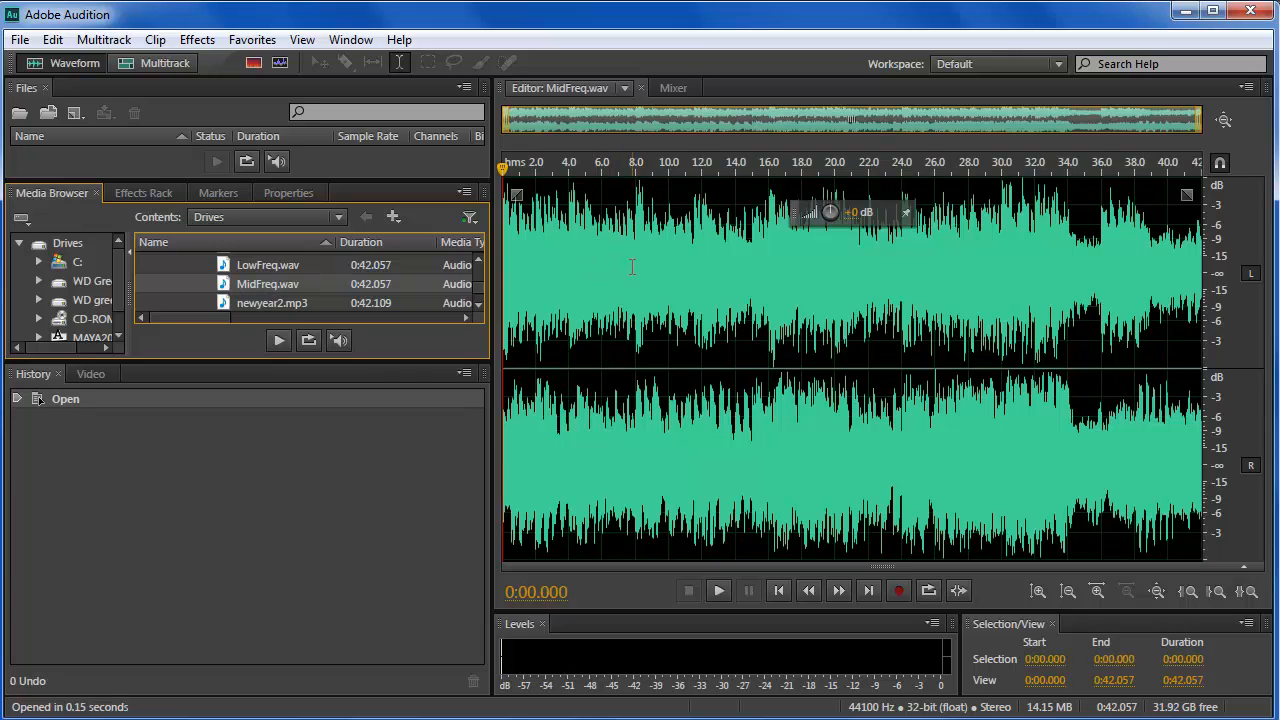
Step: Convert the sample type to a 16-bit depth on saving and try to overwrite MidFreq.wav
{"action": "left_click", "coordinate": [20, 40]}
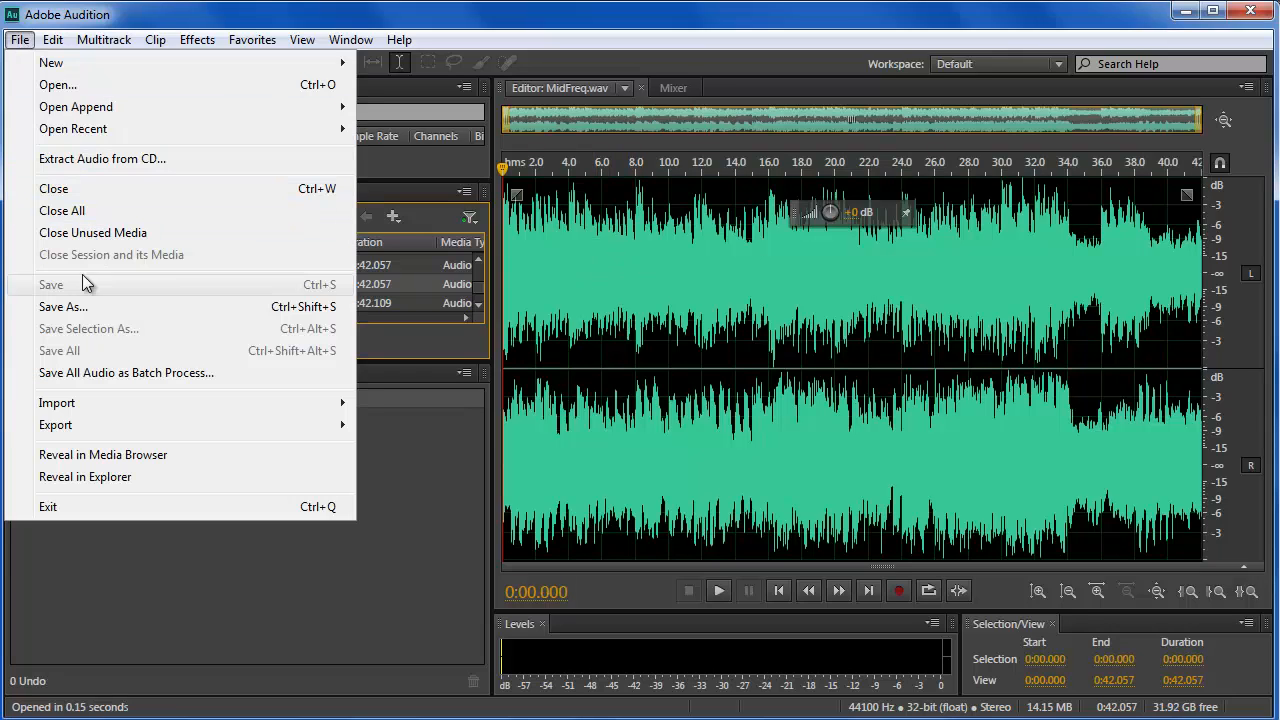
{"action": "left_click", "coordinate": [78, 308]}
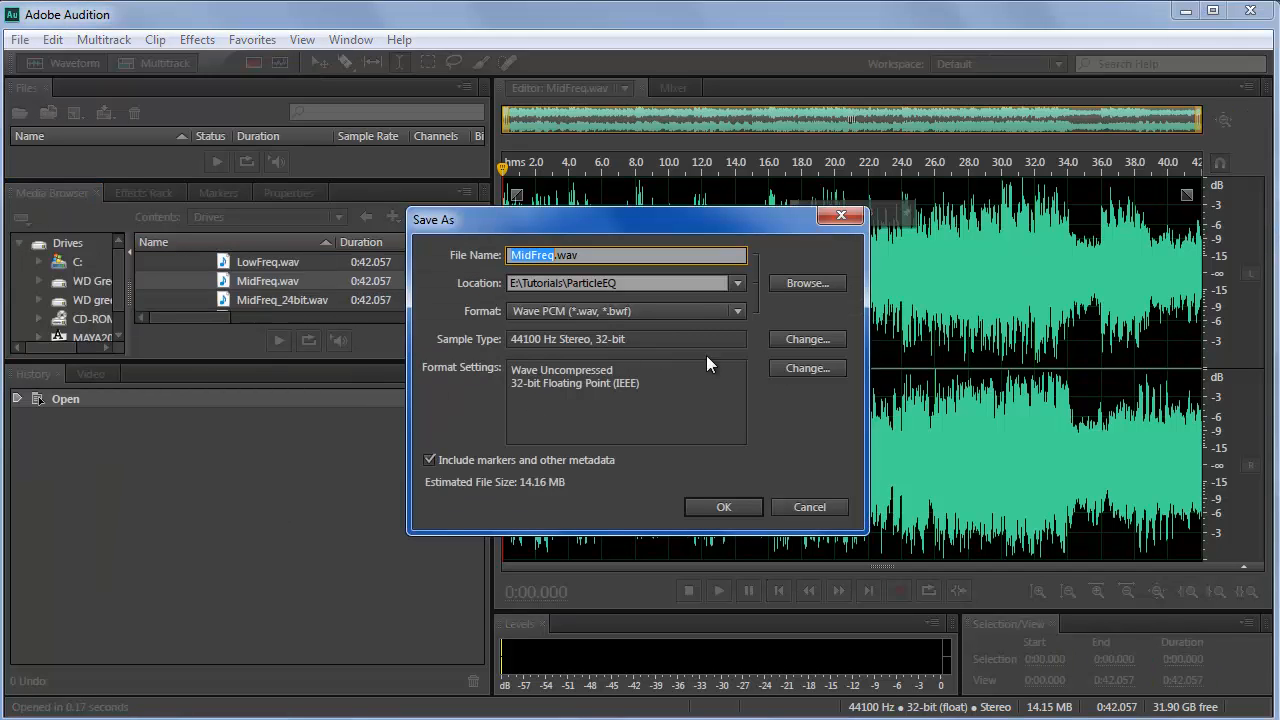
{"action": "left_click", "coordinate": [807, 339]}
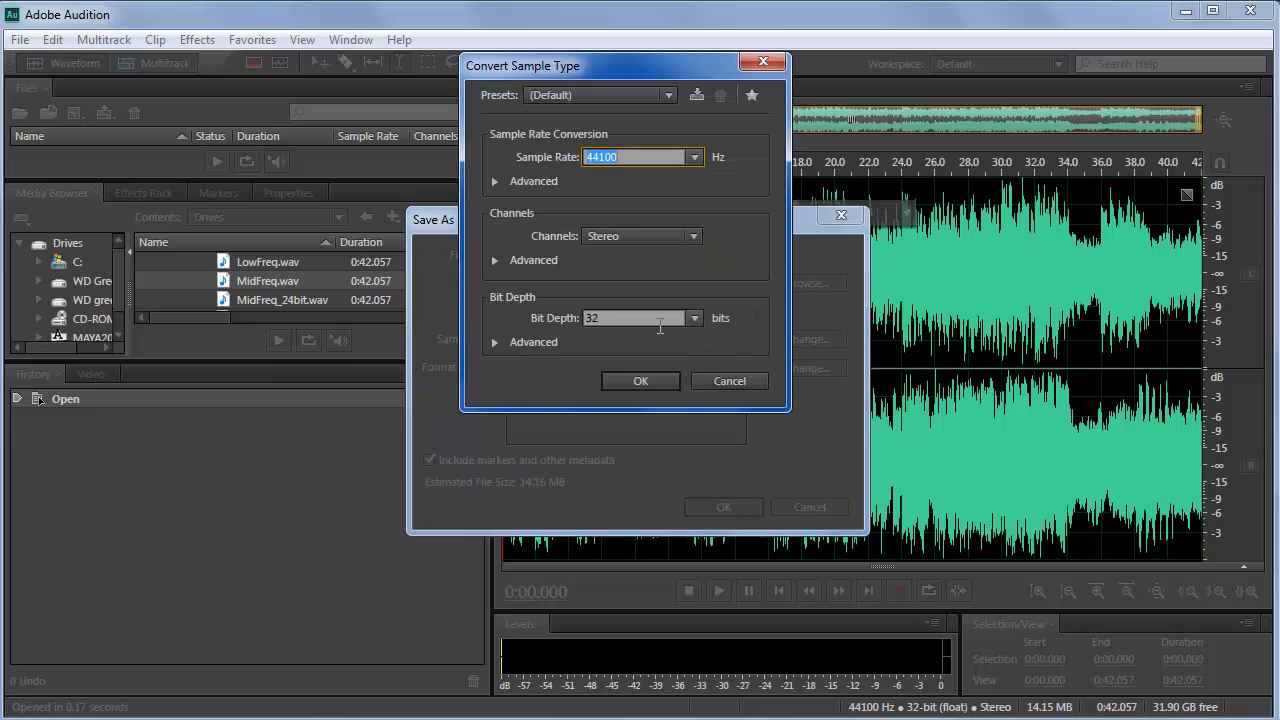
{"action": "left_click", "coordinate": [686, 321]}
{"action": "left_click", "coordinate": [654, 366]}
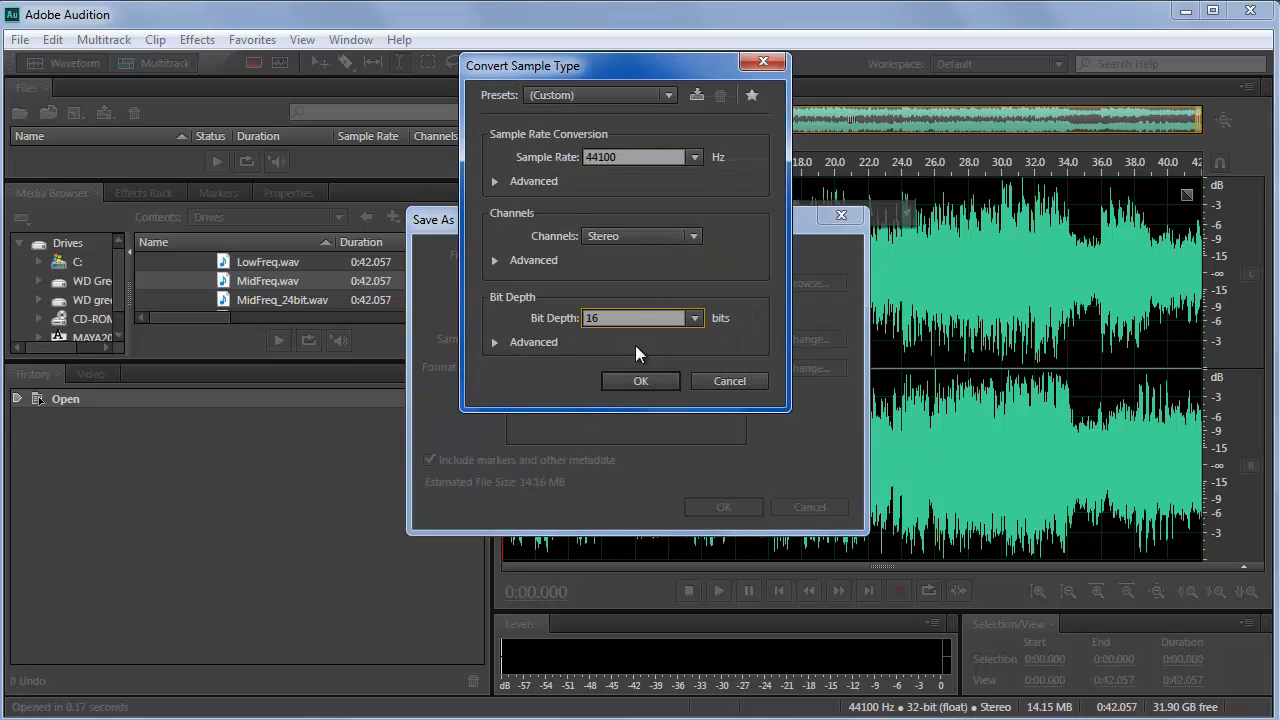
{"action": "left_click", "coordinate": [634, 382]}
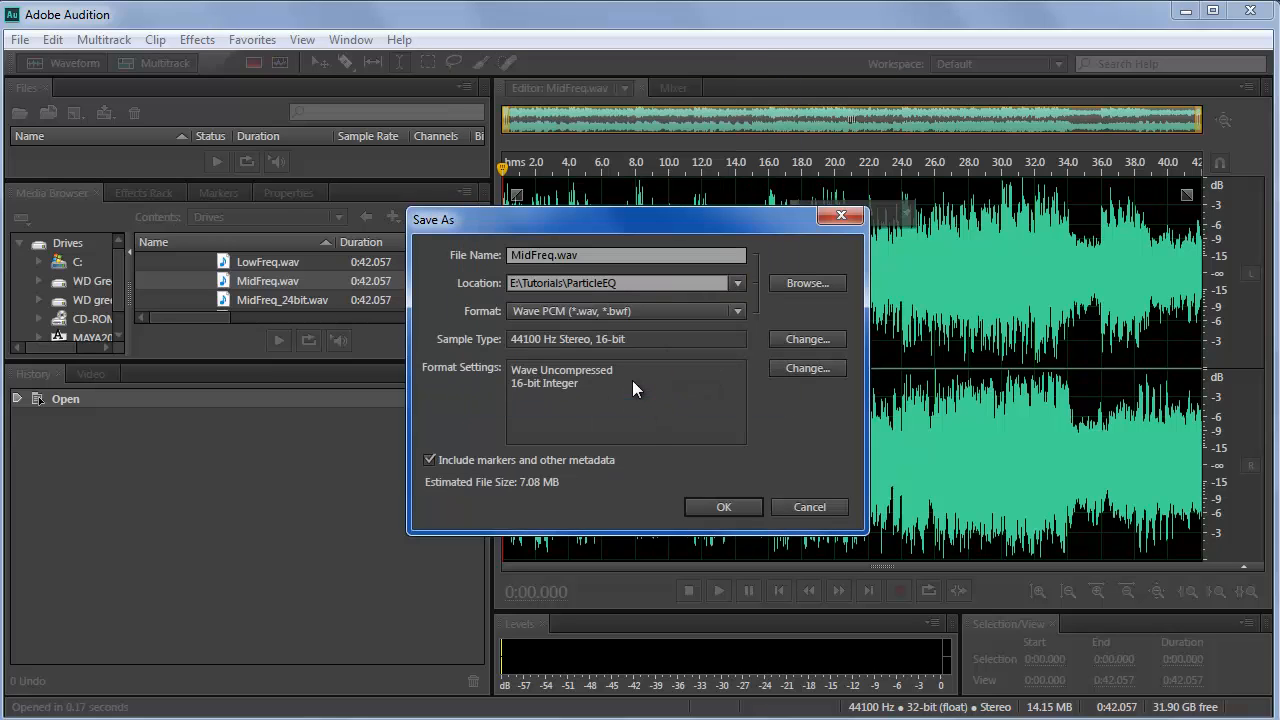
{"action": "left_click", "coordinate": [709, 511]}
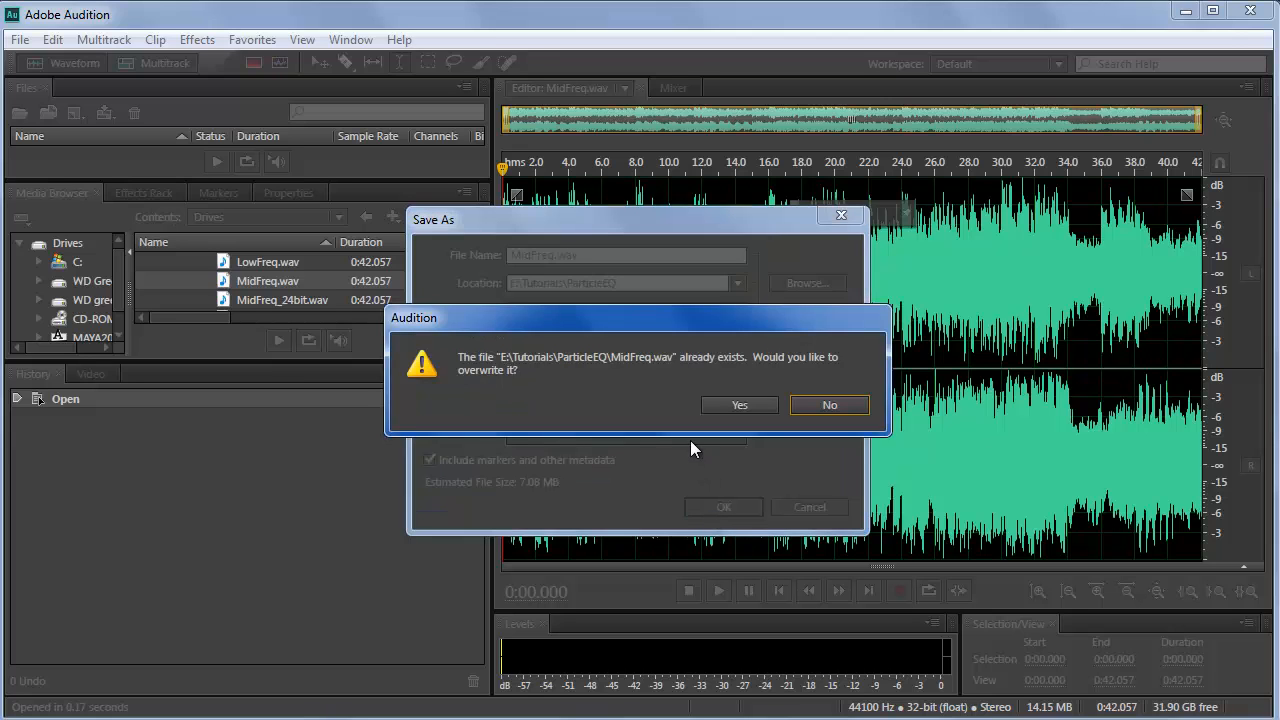
{"action": "left_click", "coordinate": [739, 405]}
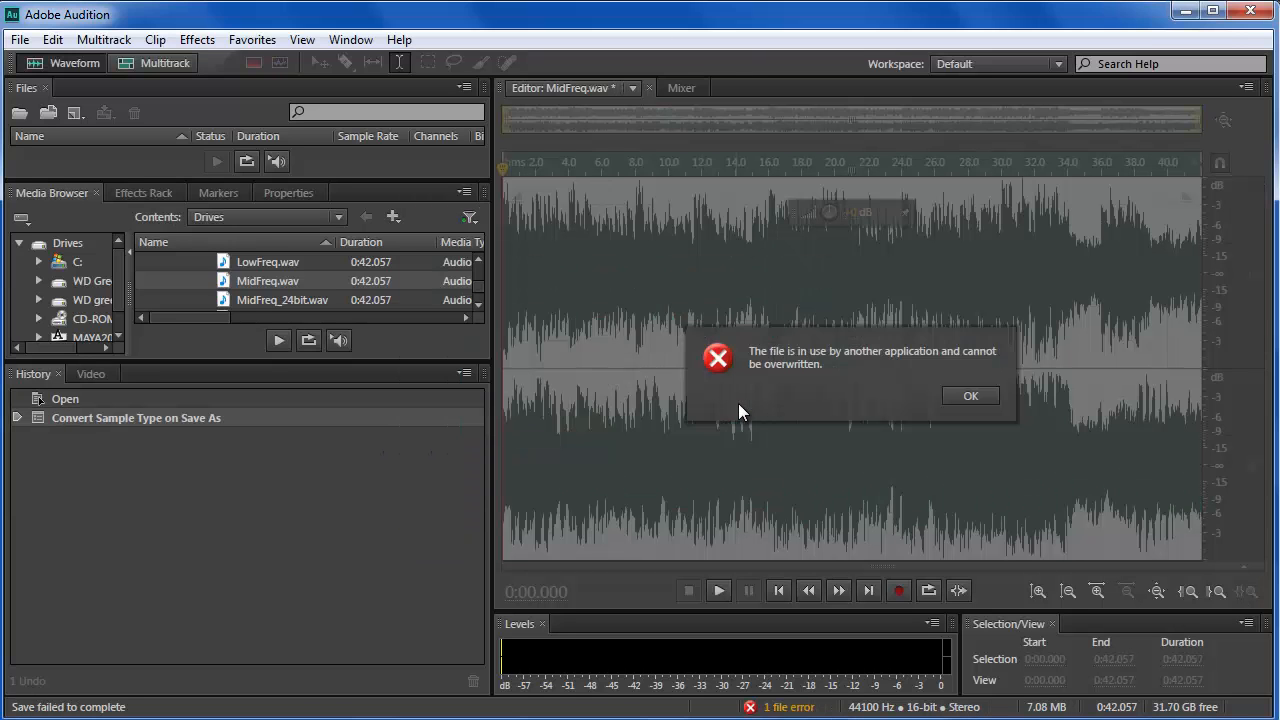
{"action": "left_click", "coordinate": [968, 396]}
Step: Save the 16-bit audio under the new name MidFreq_16bit.wav in the ParticleEQ folder
{"action": "left_click", "coordinate": [20, 40]}
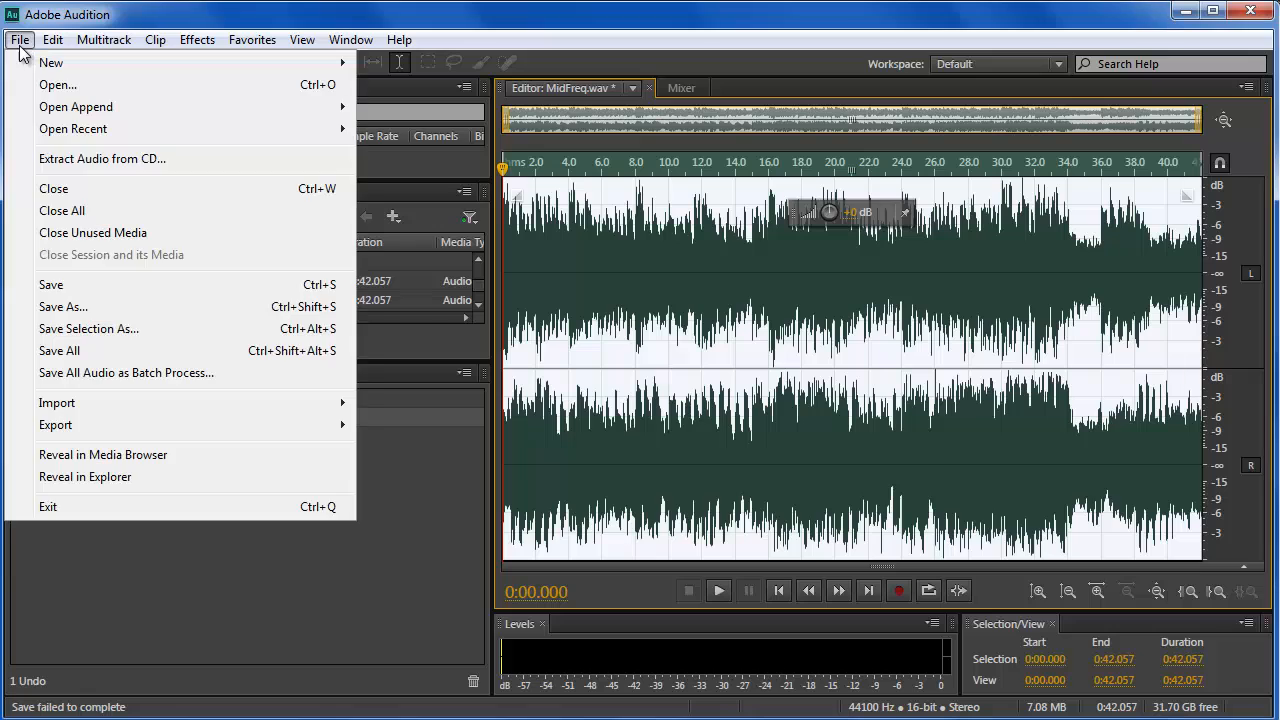
{"action": "left_click", "coordinate": [150, 307]}
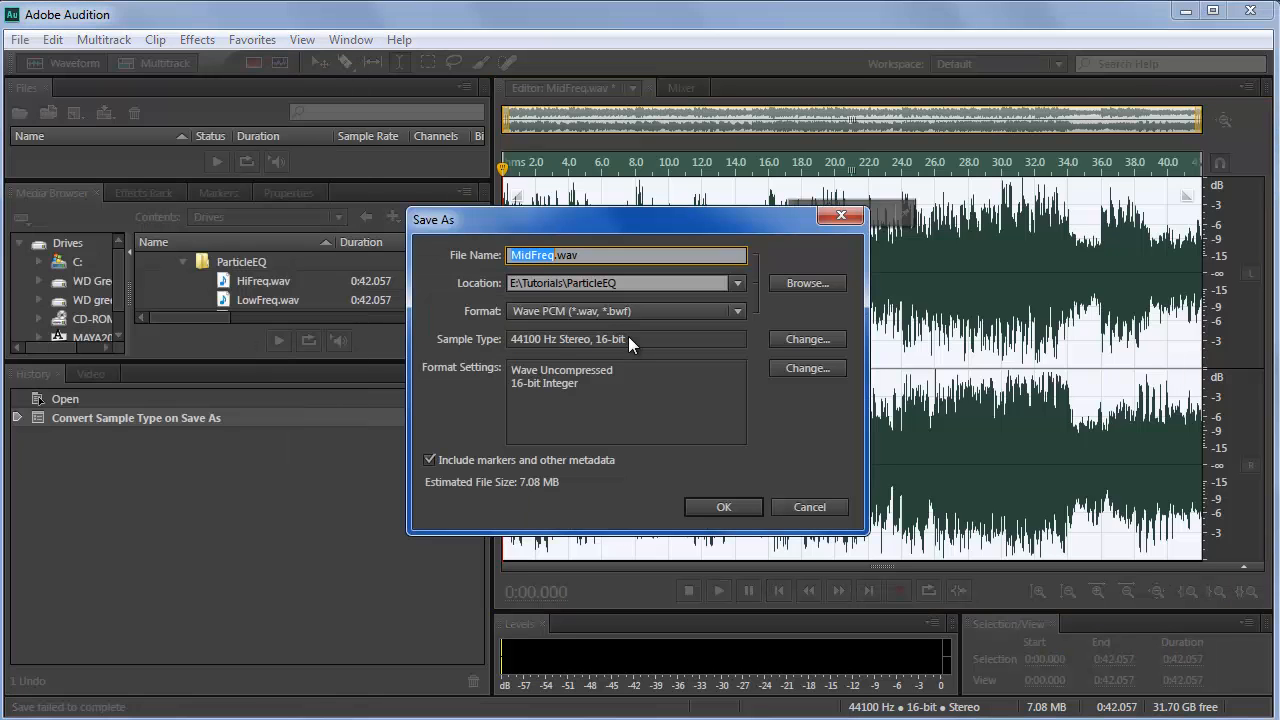
{"action": "left_click", "coordinate": [550, 258]}
{"action": "type", "text": "_16bit"}
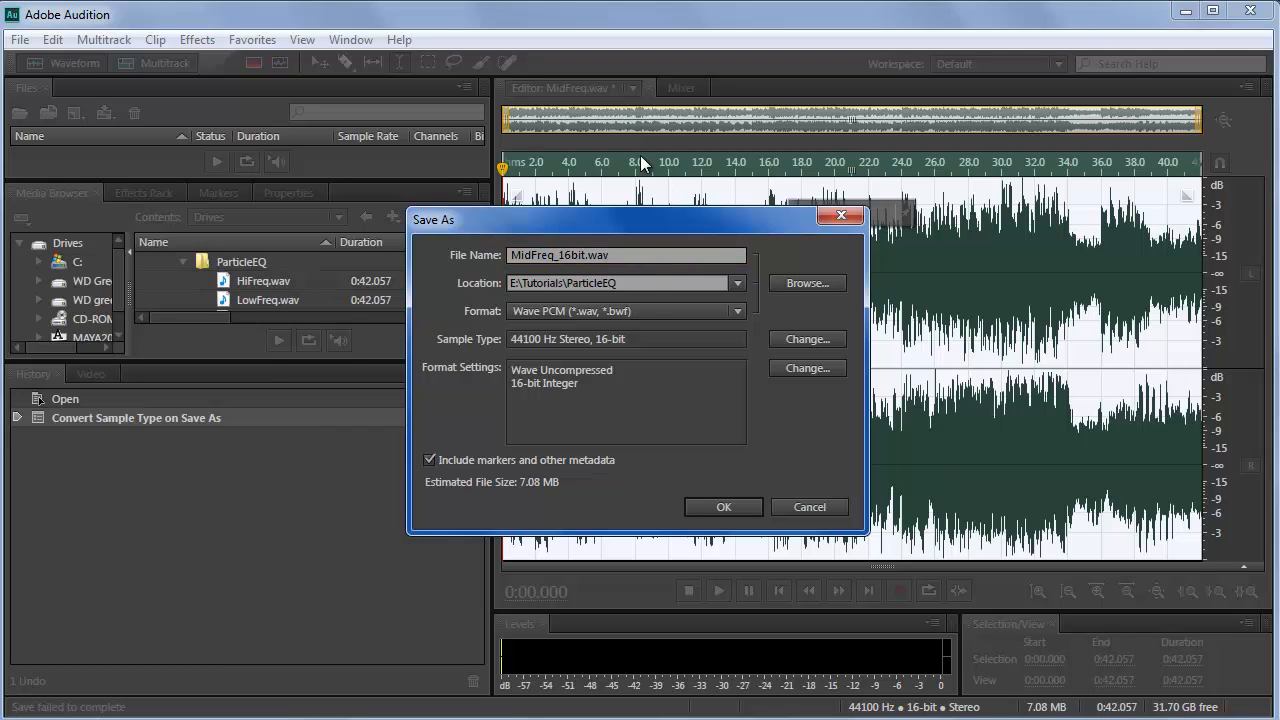
{"action": "left_click", "coordinate": [704, 497]}
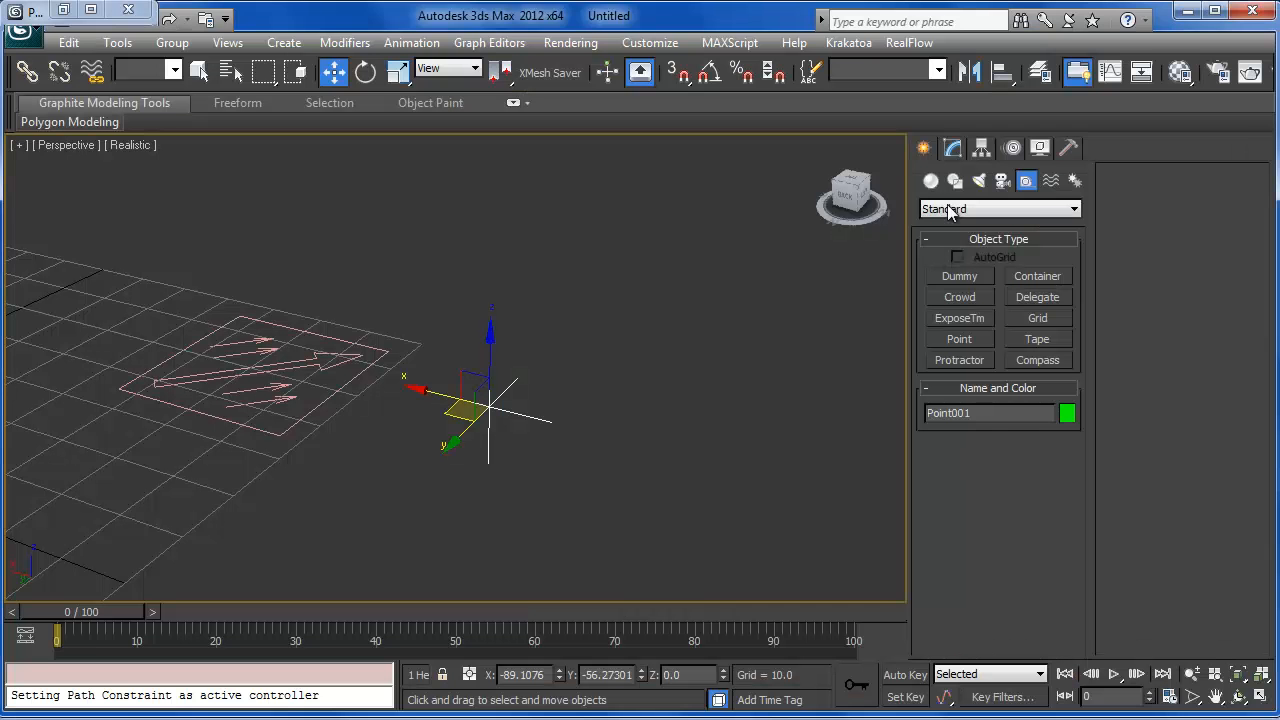
Step: Switch to 3ds Max and assign an AudioFloat controller to Point001's Z Position
{"action": "left_click", "coordinate": [958, 150]}
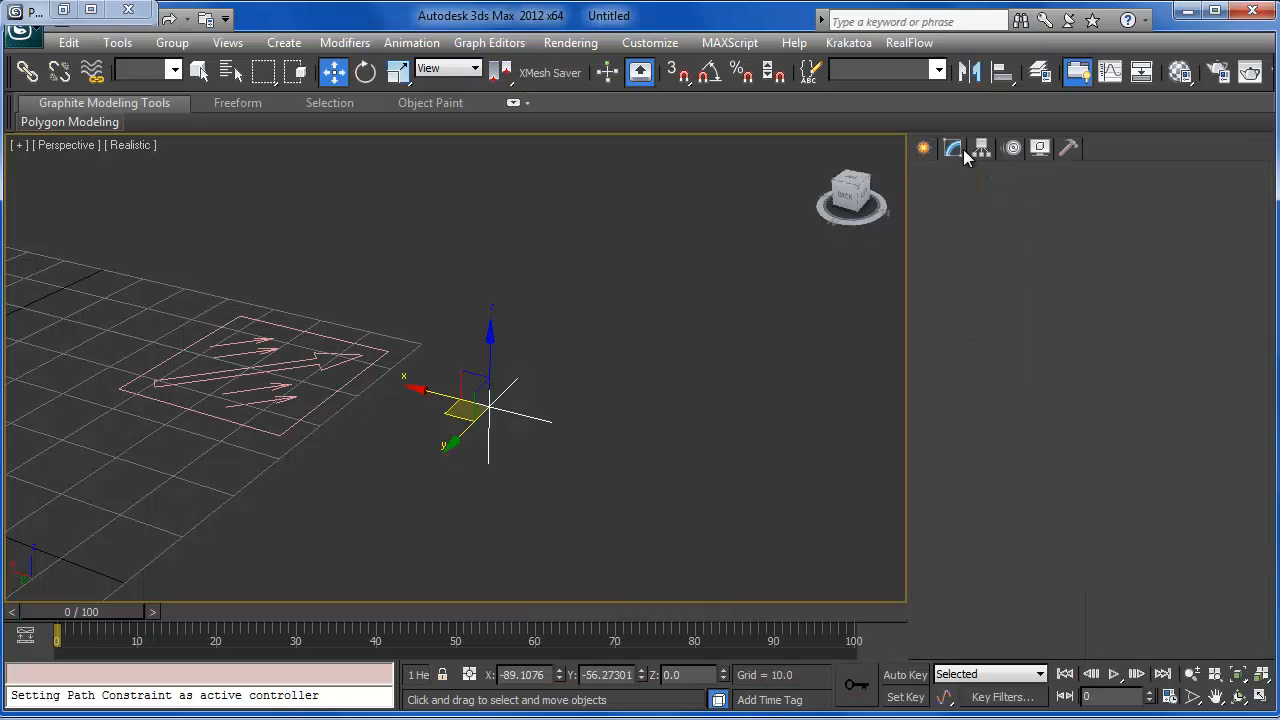
{"action": "left_click", "coordinate": [1012, 148]}
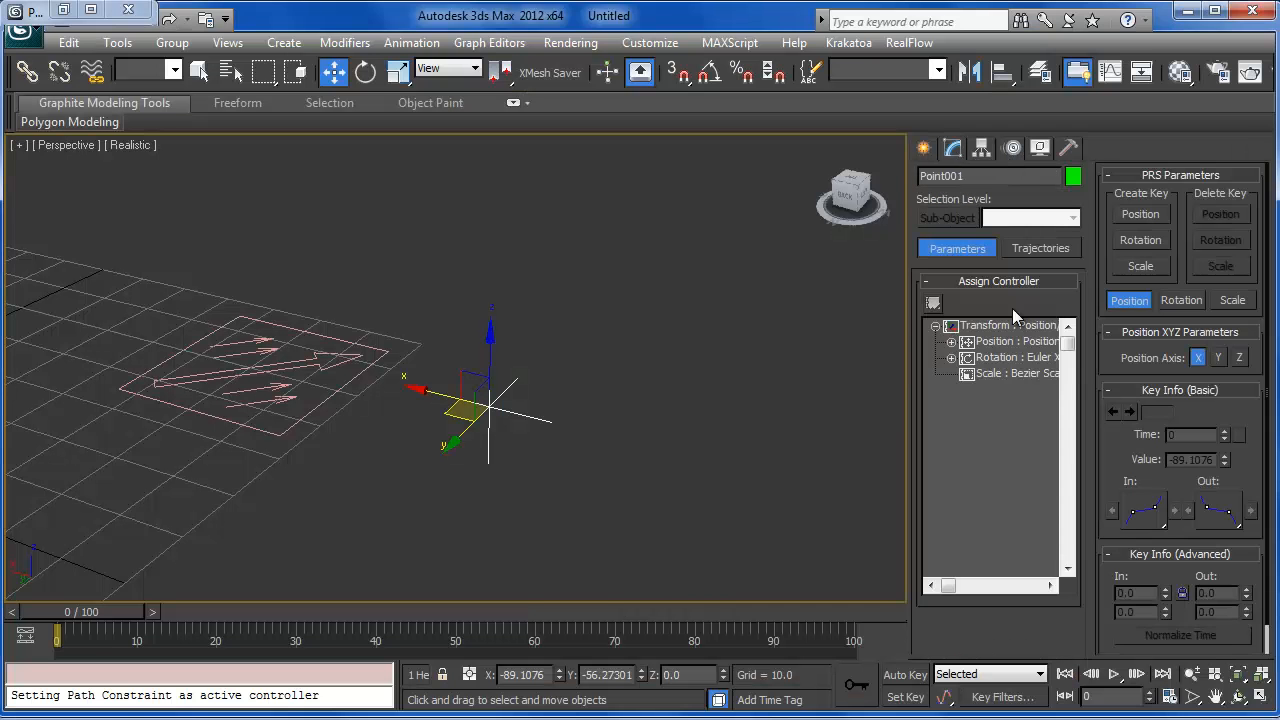
{"action": "left_click", "coordinate": [951, 341]}
{"action": "right_click", "coordinate": [1005, 389]}
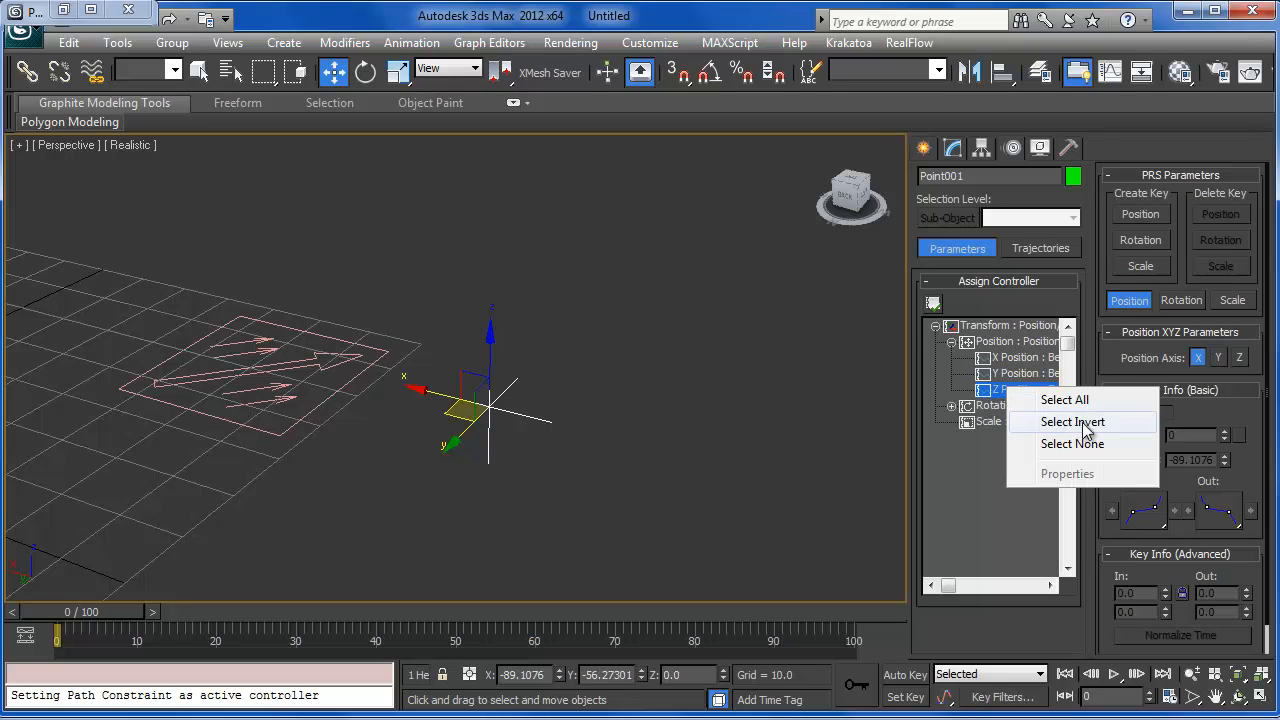
{"action": "left_click", "coordinate": [933, 302]}
{"action": "double_click", "coordinate": [537, 203]}
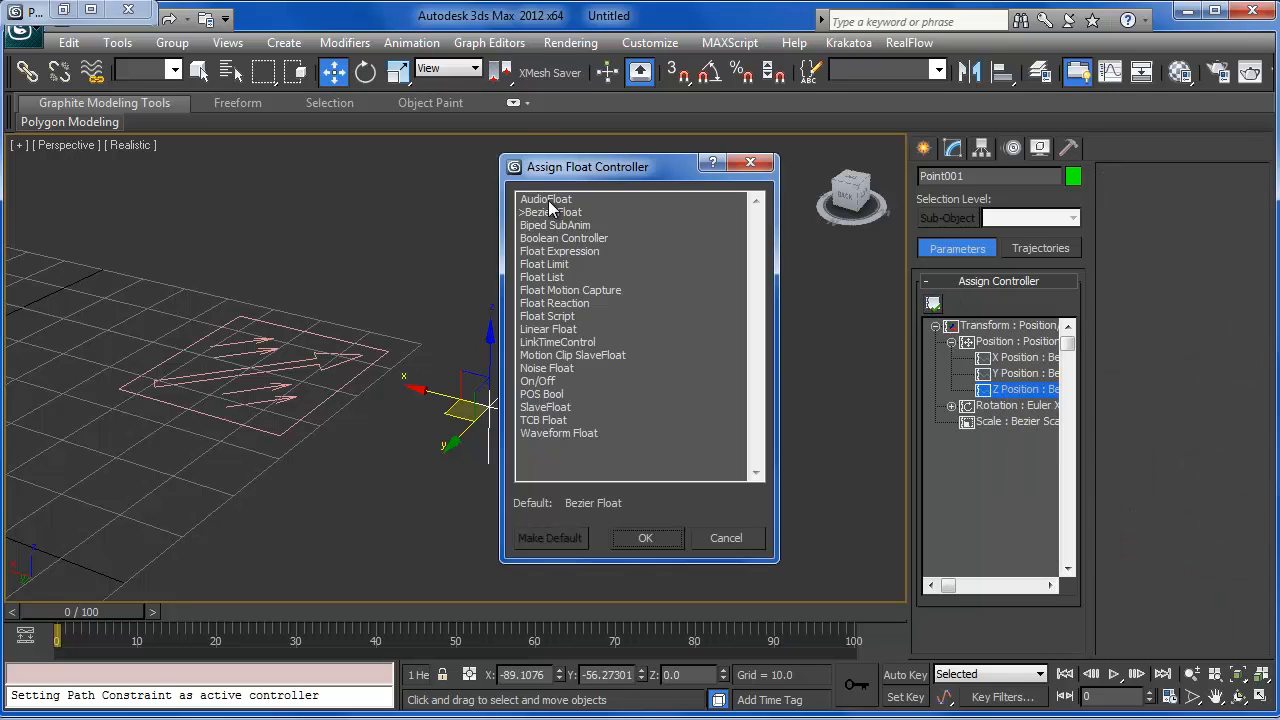
Step: Load MidFreq_16bit.wav as the sound for the Z Position audio controller
{"action": "left_click_drag", "start_coordinate": [975, 327], "coordinate": [539, 241]}
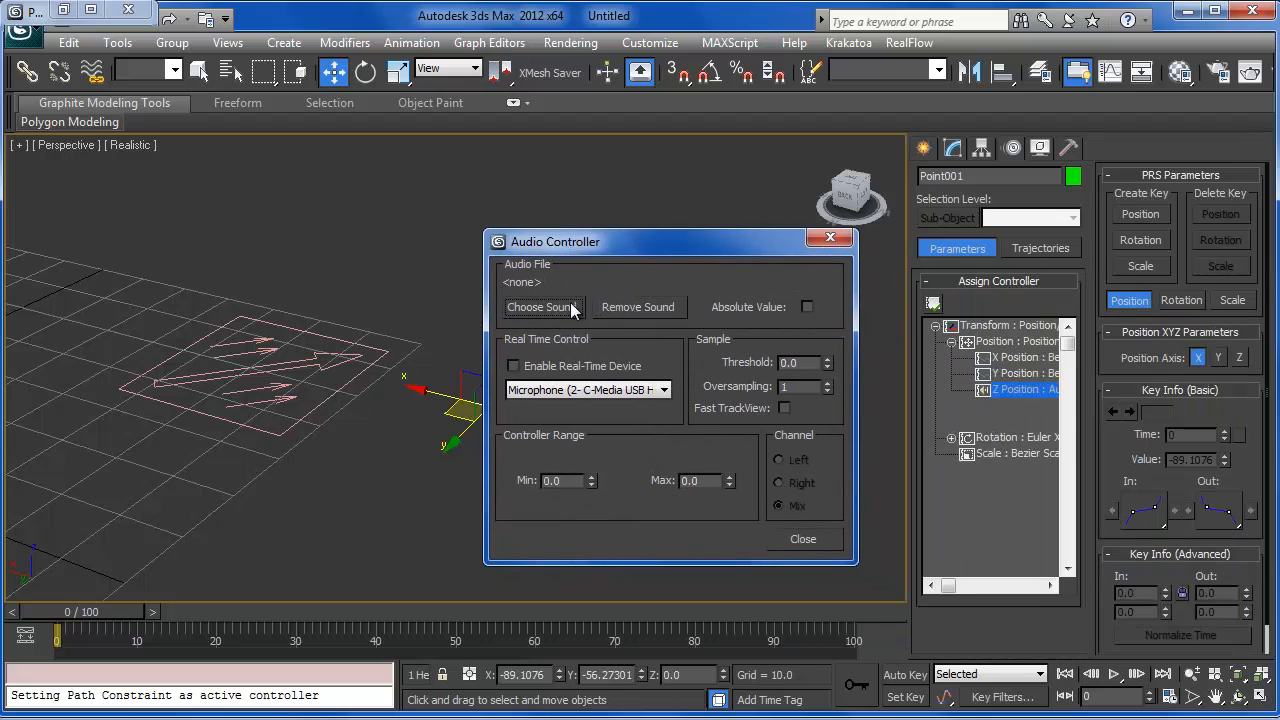
{"action": "left_click", "coordinate": [541, 307]}
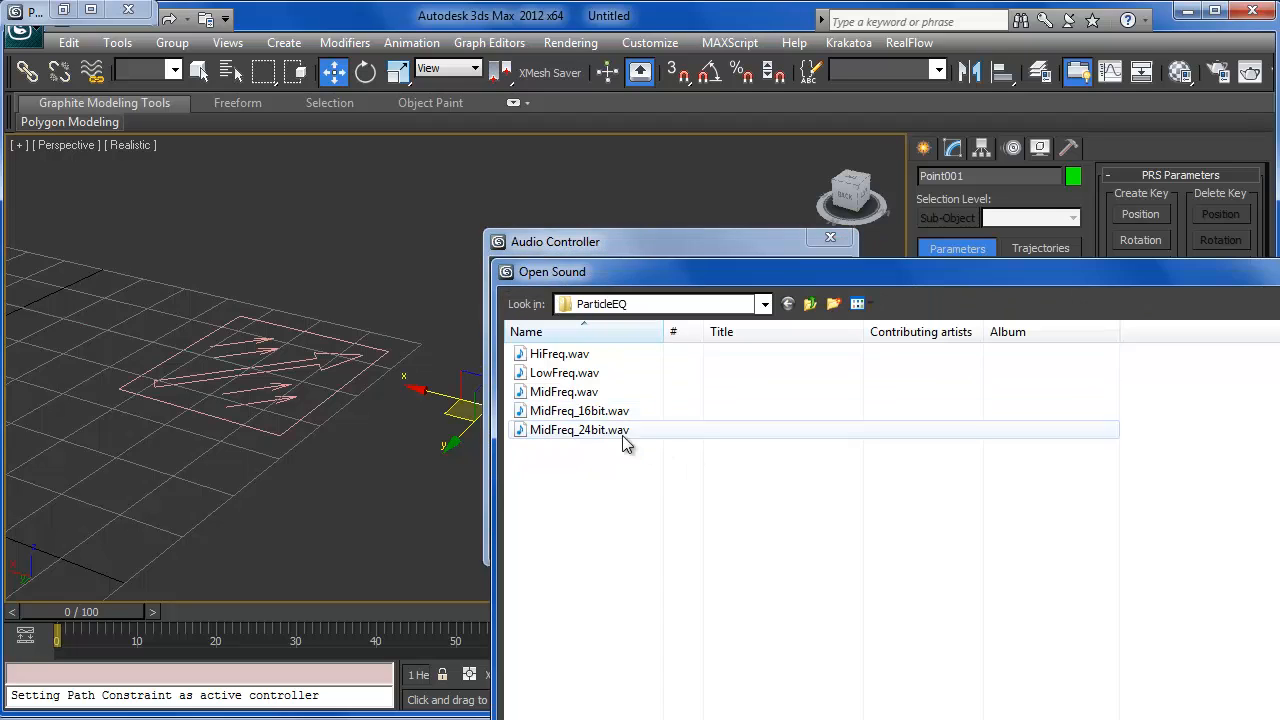
{"action": "left_click", "coordinate": [594, 411]}
{"action": "double_click", "coordinate": [594, 411]}
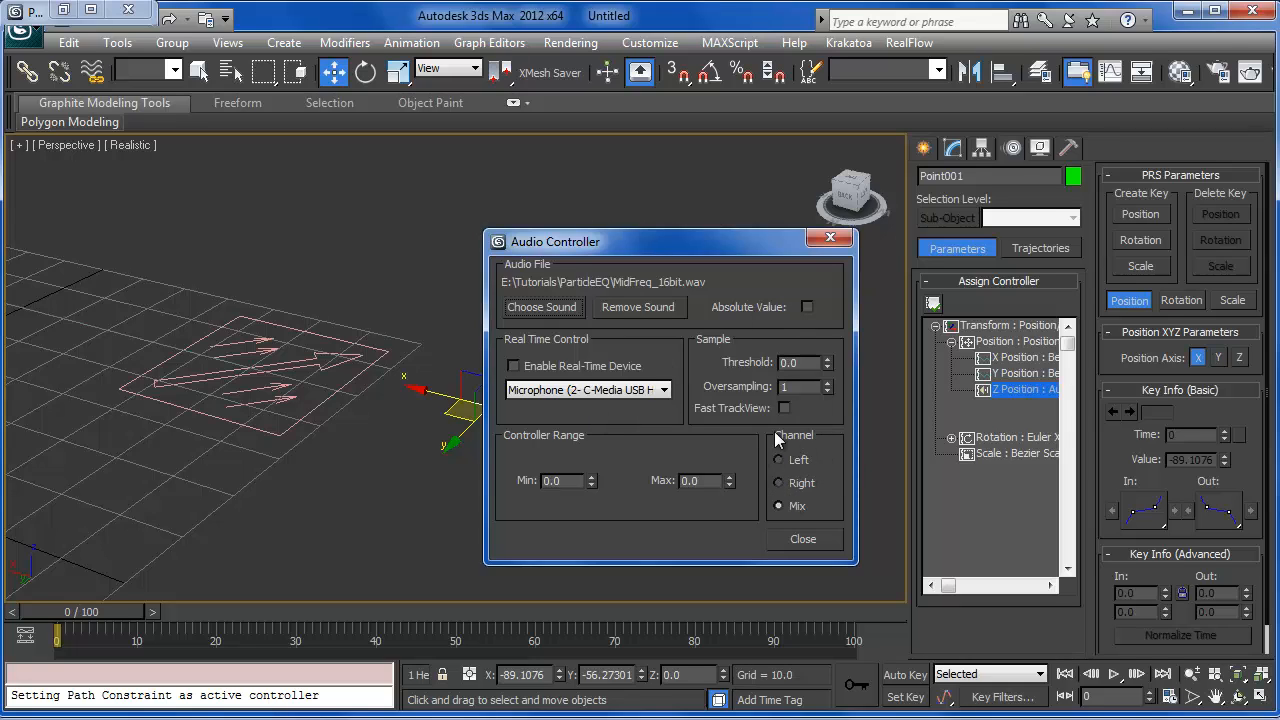
Step: Set the audio controller's maximum to 30 with Absolute Value enabled, and scrub the timeline to frame 51
{"action": "double_click", "coordinate": [712, 481]}
{"action": "type", "text": "30"}
{"action": "left_click", "coordinate": [806, 308]}
{"action": "left_click", "coordinate": [797, 540]}
{"action": "left_click_drag", "start_coordinate": [98, 614], "coordinate": [476, 617]}
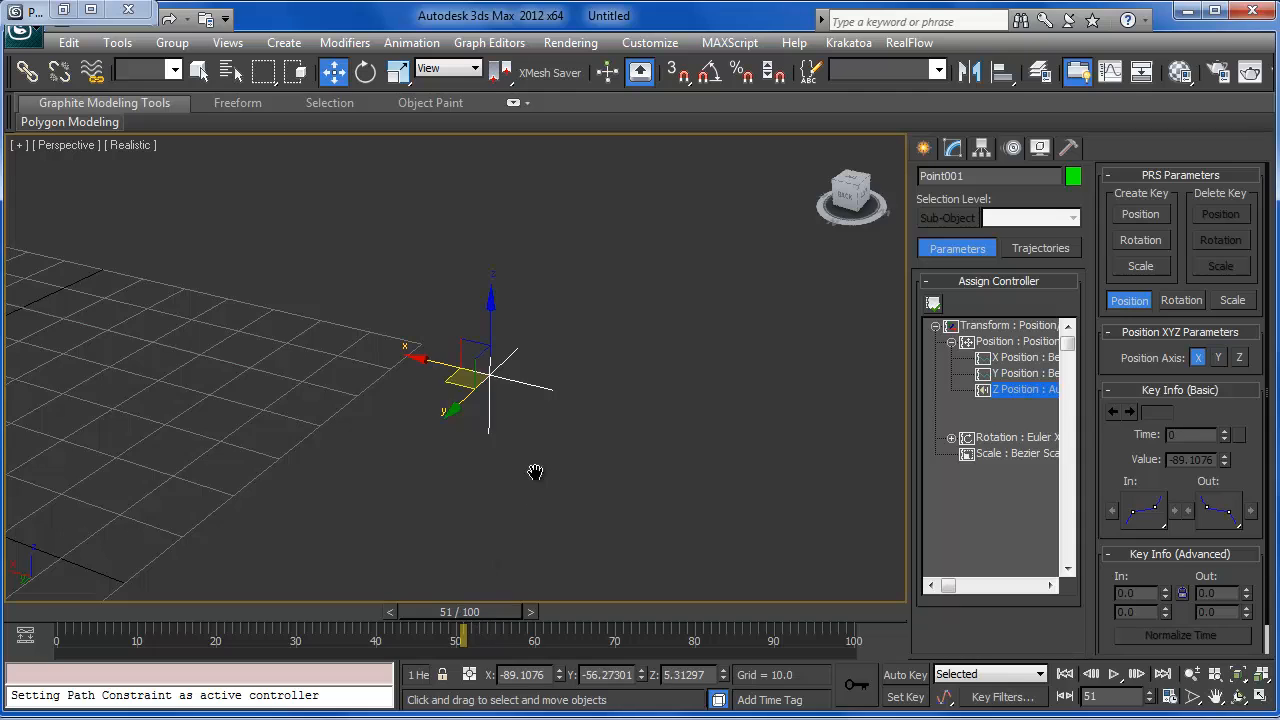
Step: Extend the active time segment to end at frame 179 and scrub to frame 109 to review the point helper's vertical motion
{"action": "middle_click_drag", "start_coordinate": [531, 471], "coordinate": [546, 481], "text": "alt"}
{"action": "left_click_drag", "start_coordinate": [463, 617], "coordinate": [70, 617]}
{"action": "key", "text": "w"}
{"action": "middle_click_drag", "start_coordinate": [539, 536], "coordinate": [703, 541], "text": "alt"}
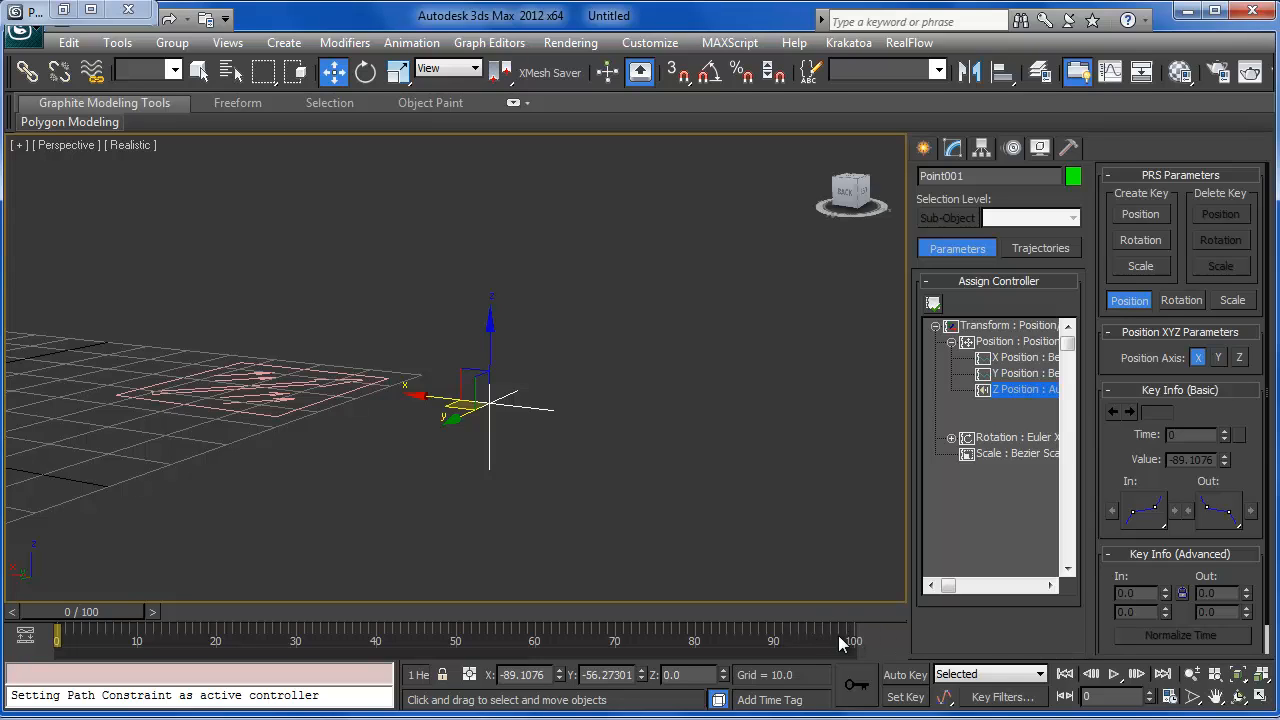
{"action": "right_click_drag", "start_coordinate": [838, 635], "coordinate": [88, 628], "text": "ctrl+alt"}
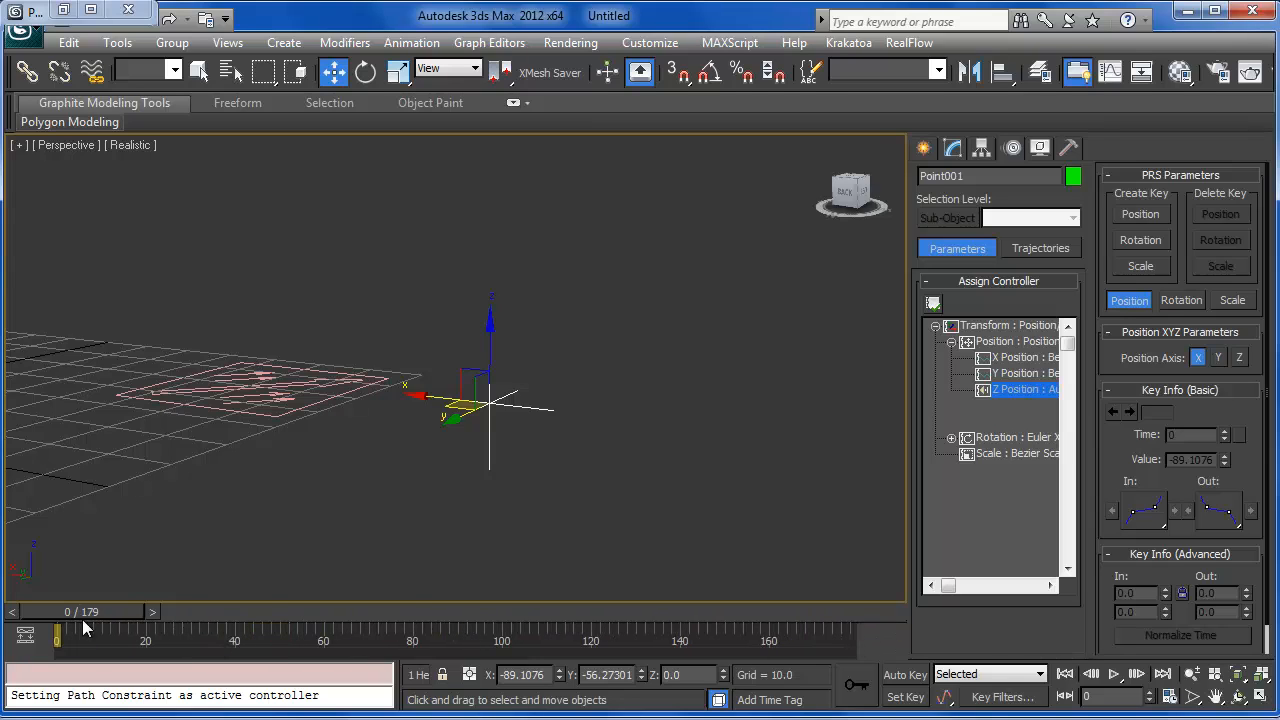
{"action": "left_click_drag", "start_coordinate": [149, 611], "coordinate": [565, 634]}
{"action": "key", "text": "w"}
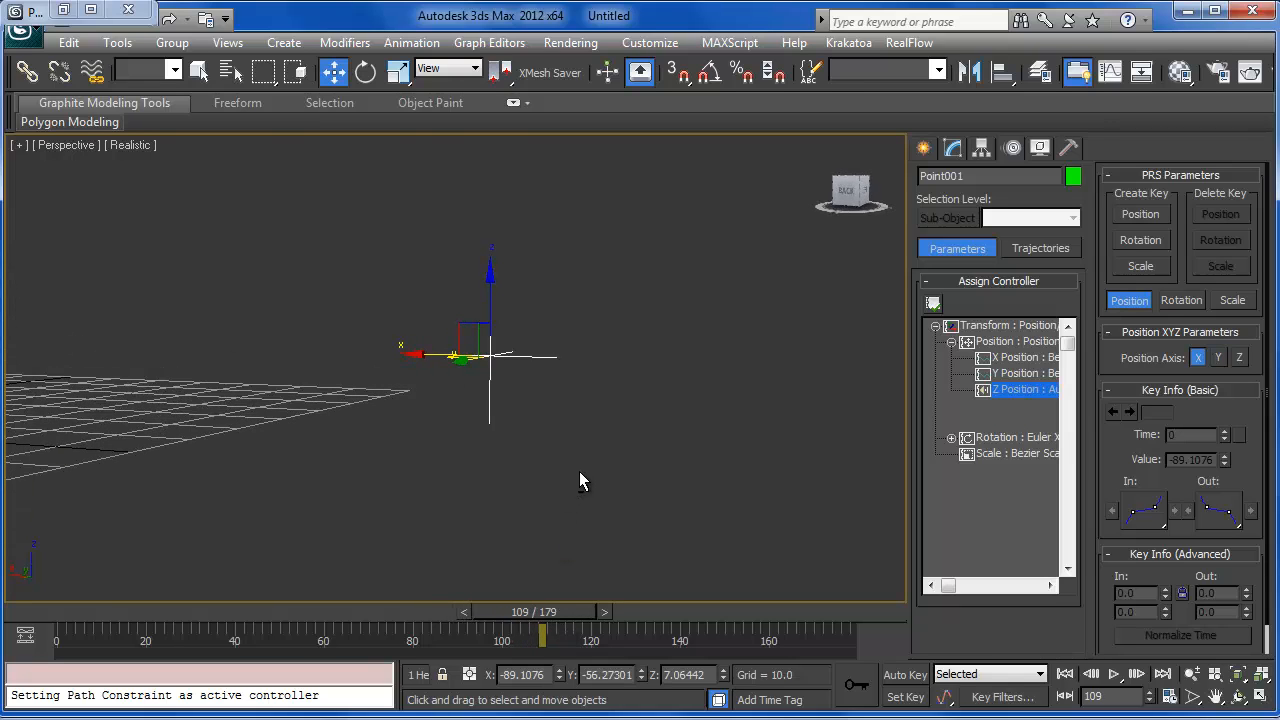
Step: Open the Dope Sheet, enlarge it, and expand Point001's transform tracks to select its Z Position track
{"action": "left_click", "coordinate": [489, 42]}
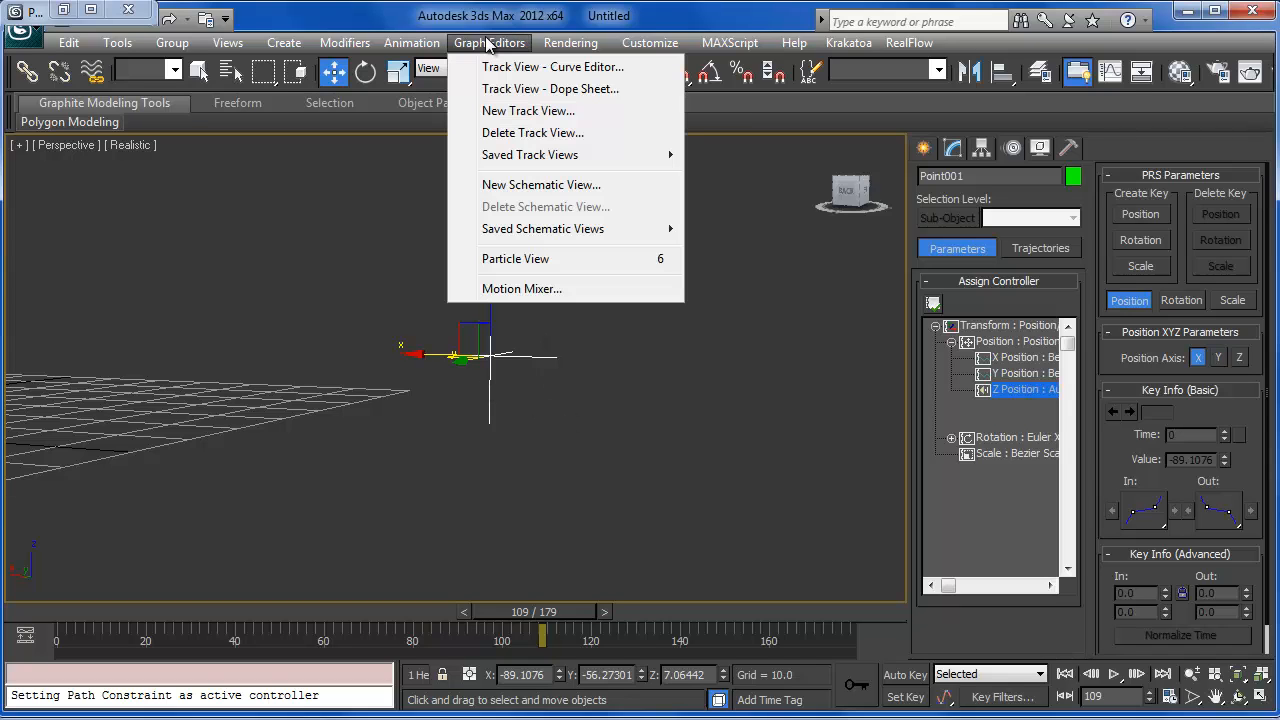
{"action": "left_click", "coordinate": [556, 91]}
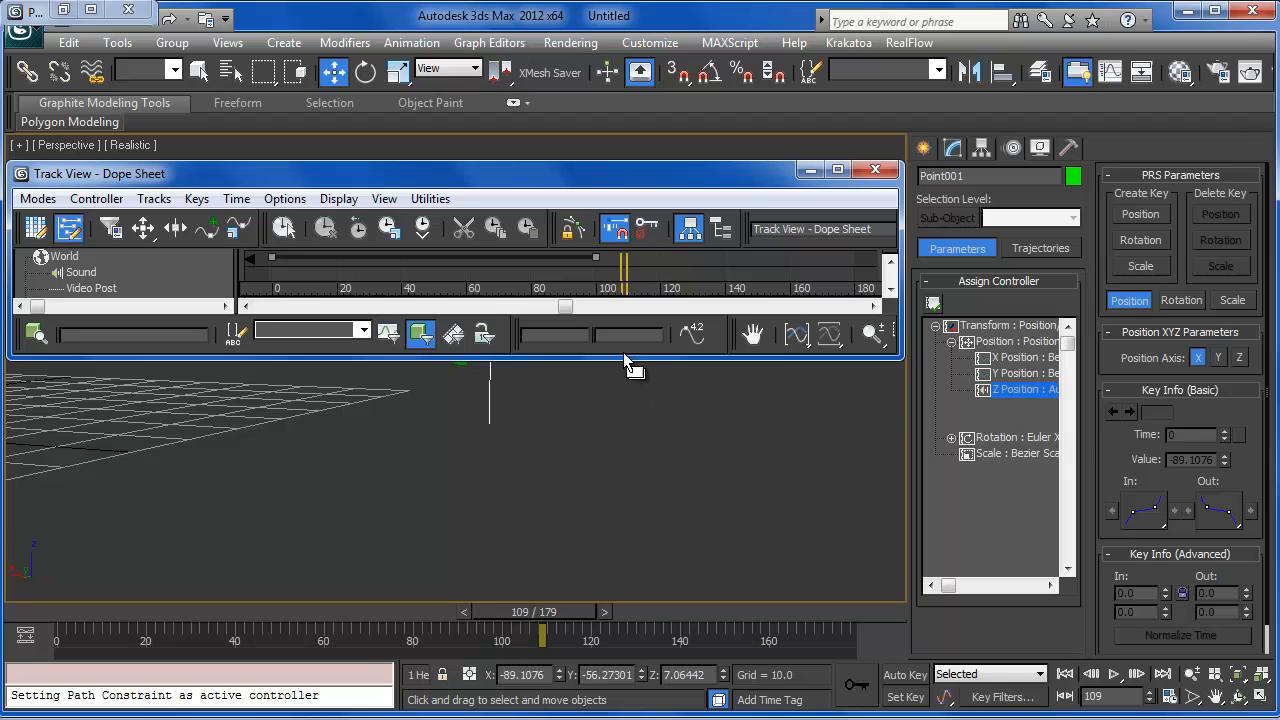
{"action": "left_click_drag", "start_coordinate": [628, 358], "coordinate": [628, 598]}
{"action": "left_click", "coordinate": [73, 496]}
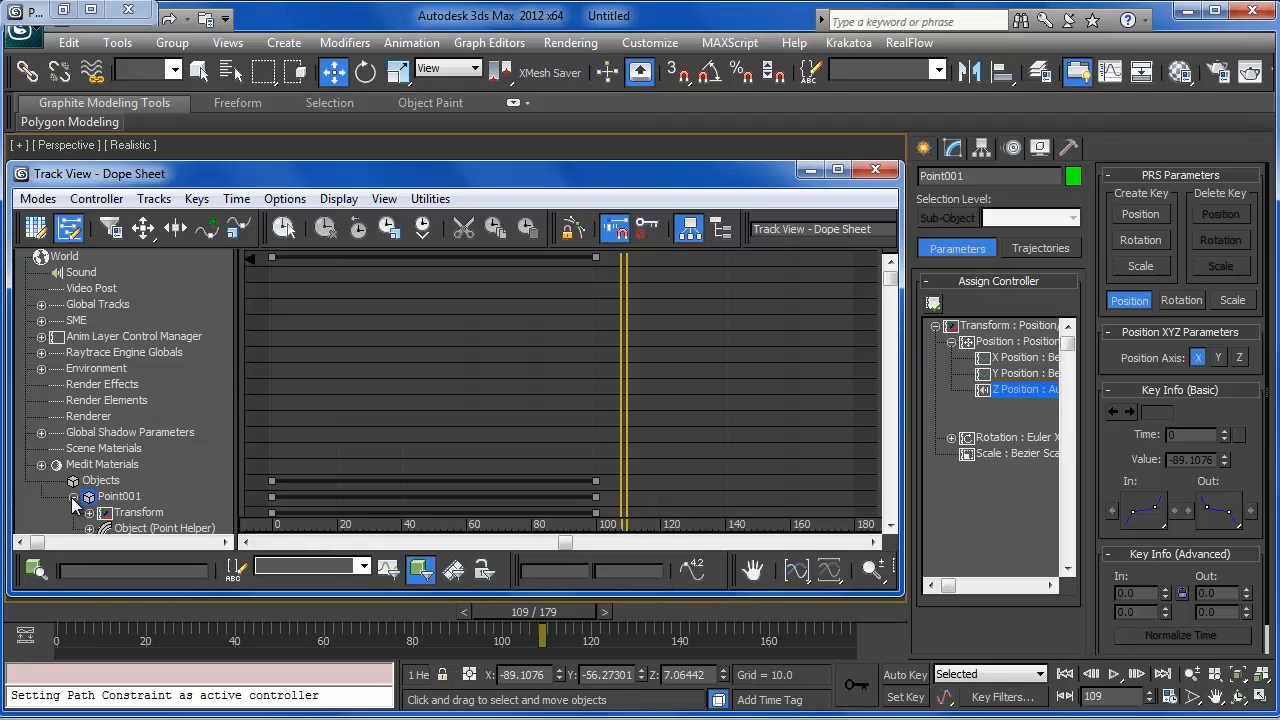
{"action": "left_click", "coordinate": [89, 512]}
{"action": "scroll", "coordinate": [157, 485], "scroll_direction": "down", "scroll_amount": 2}
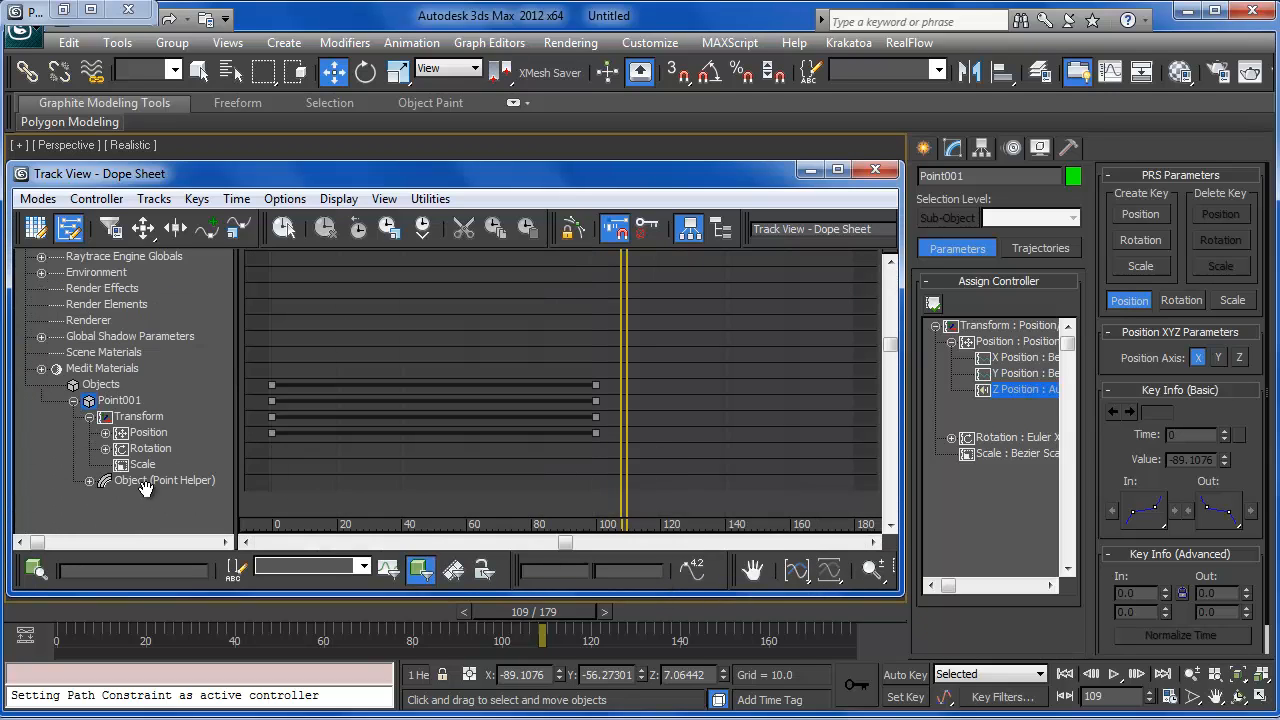
{"action": "left_click", "coordinate": [105, 432]}
{"action": "left_click", "coordinate": [160, 481]}
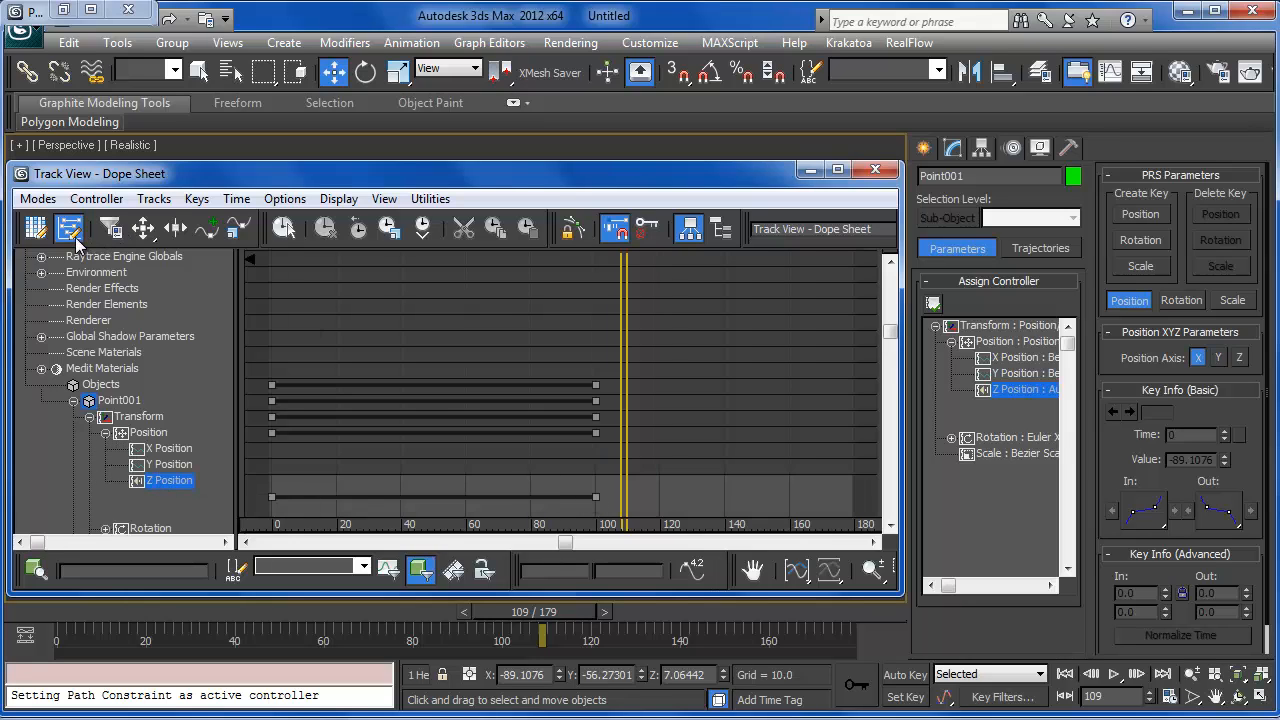
Step: Inspect the Z Position waveform in Edit Keys mode, stretch its range past frame 600 in Edit Ranges mode, and close the Dope Sheet
{"action": "left_click", "coordinate": [38, 230]}
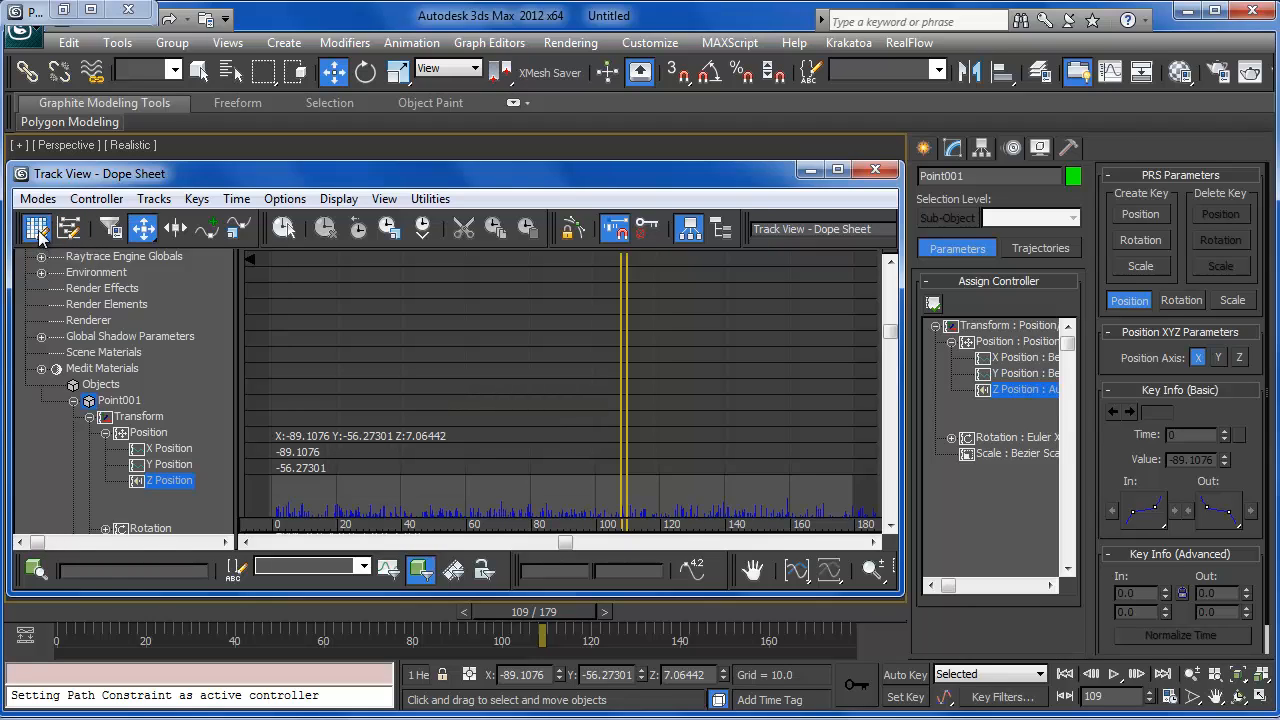
{"action": "left_click", "coordinate": [69, 229]}
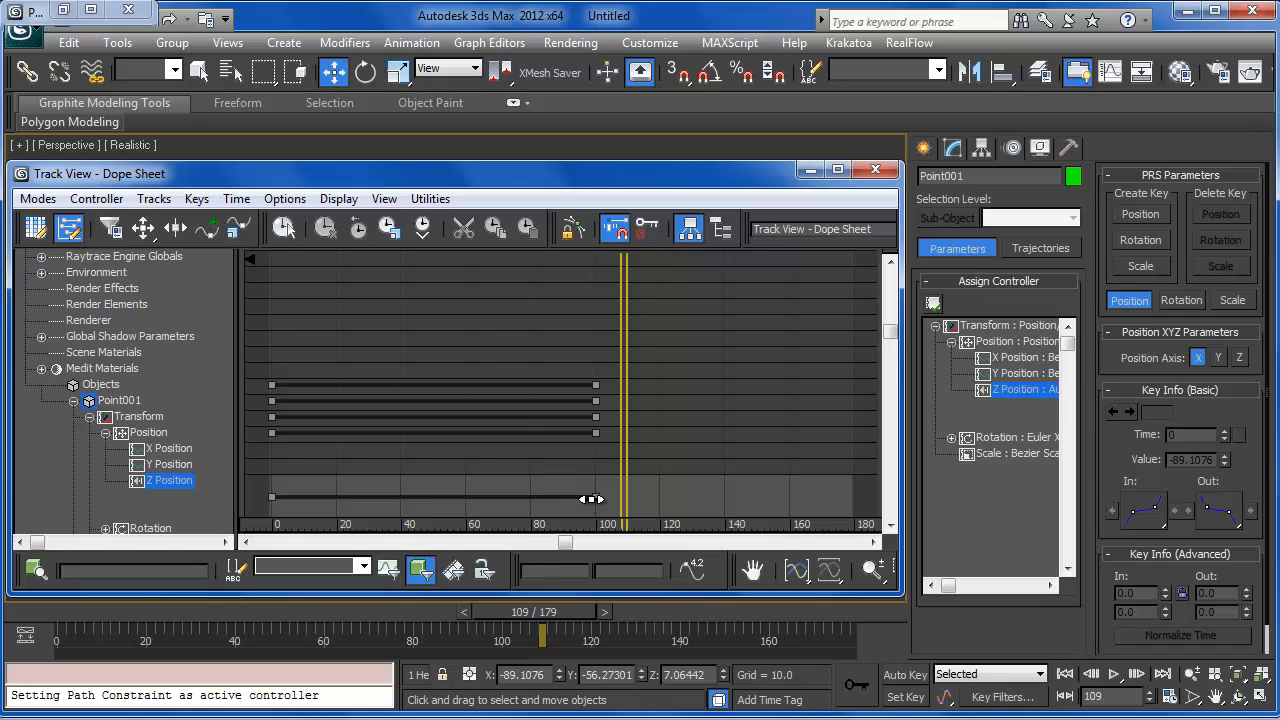
{"action": "left_click_drag", "start_coordinate": [597, 505], "coordinate": [872, 523]}
{"action": "mouse_move", "coordinate": [866, 511]}
{"action": "left_mouse_down"}
{"action": "mouse_move", "coordinate": [878, 499]}
{"action": "mouse_move", "coordinate": [855, 495]}
{"action": "mouse_move", "coordinate": [878, 494]}
{"action": "mouse_move", "coordinate": [868, 514]}
{"action": "left_mouse_up"}
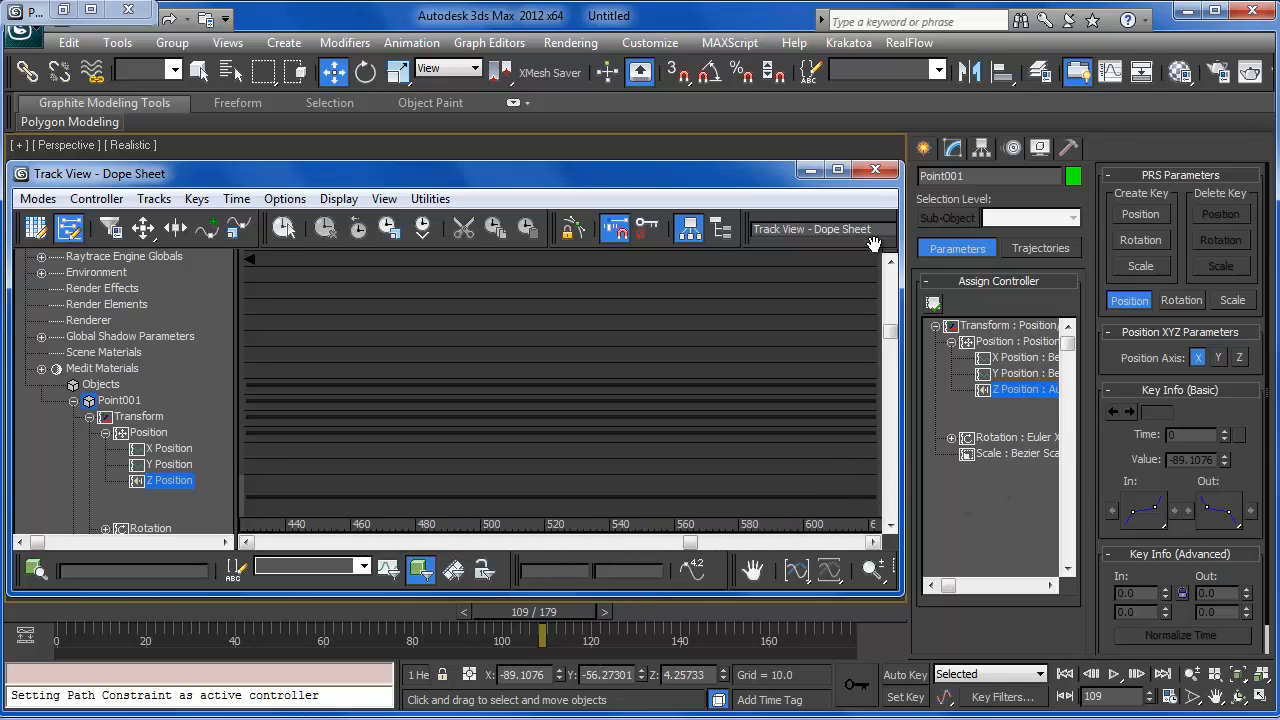
{"action": "left_click", "coordinate": [873, 175]}
Step: Return the timeline to frame 0, bring the particle source icon into view, and open Particle View
{"action": "left_click_drag", "start_coordinate": [540, 625], "coordinate": [57, 606]}
{"action": "scroll", "coordinate": [423, 417], "scroll_direction": "down", "scroll_amount": 2}
{"action": "middle_click_drag", "start_coordinate": [180, 398], "coordinate": [667, 399]}
{"action": "scroll", "coordinate": [667, 402], "scroll_direction": "down", "scroll_amount": 1}
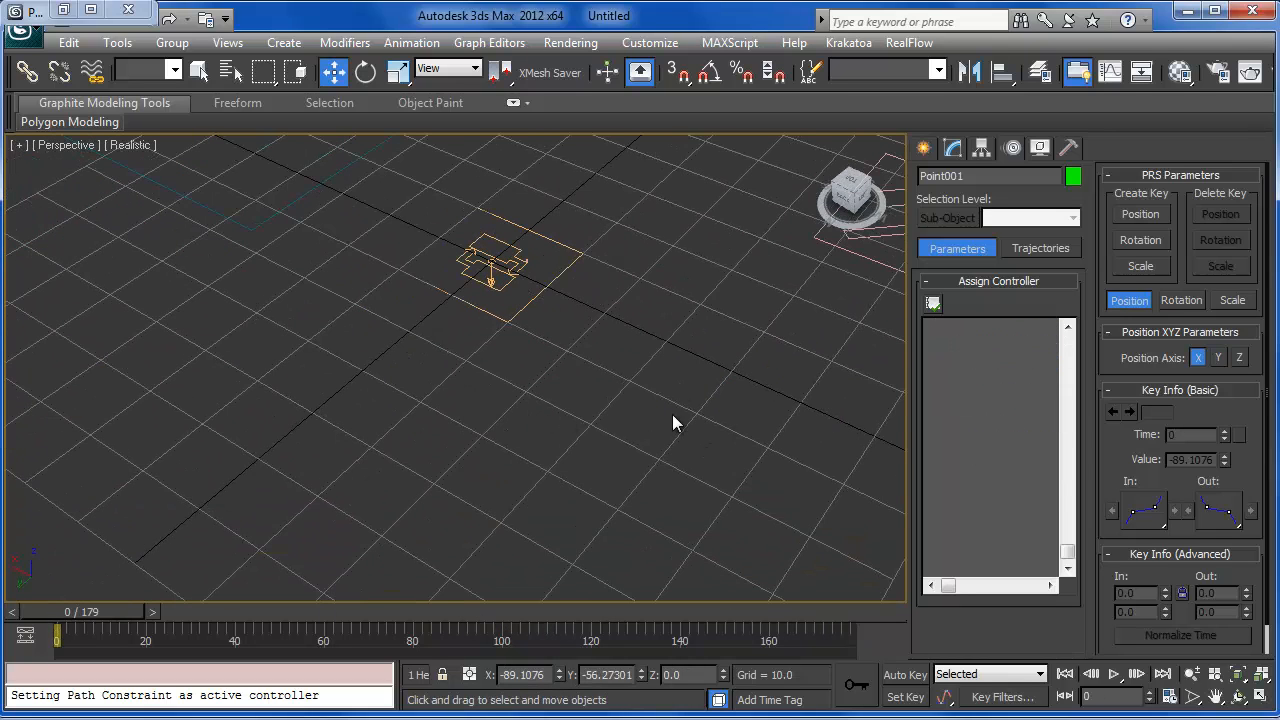
{"action": "left_click", "coordinate": [923, 148]}
{"action": "middle_click_drag", "start_coordinate": [592, 318], "coordinate": [620, 405]}
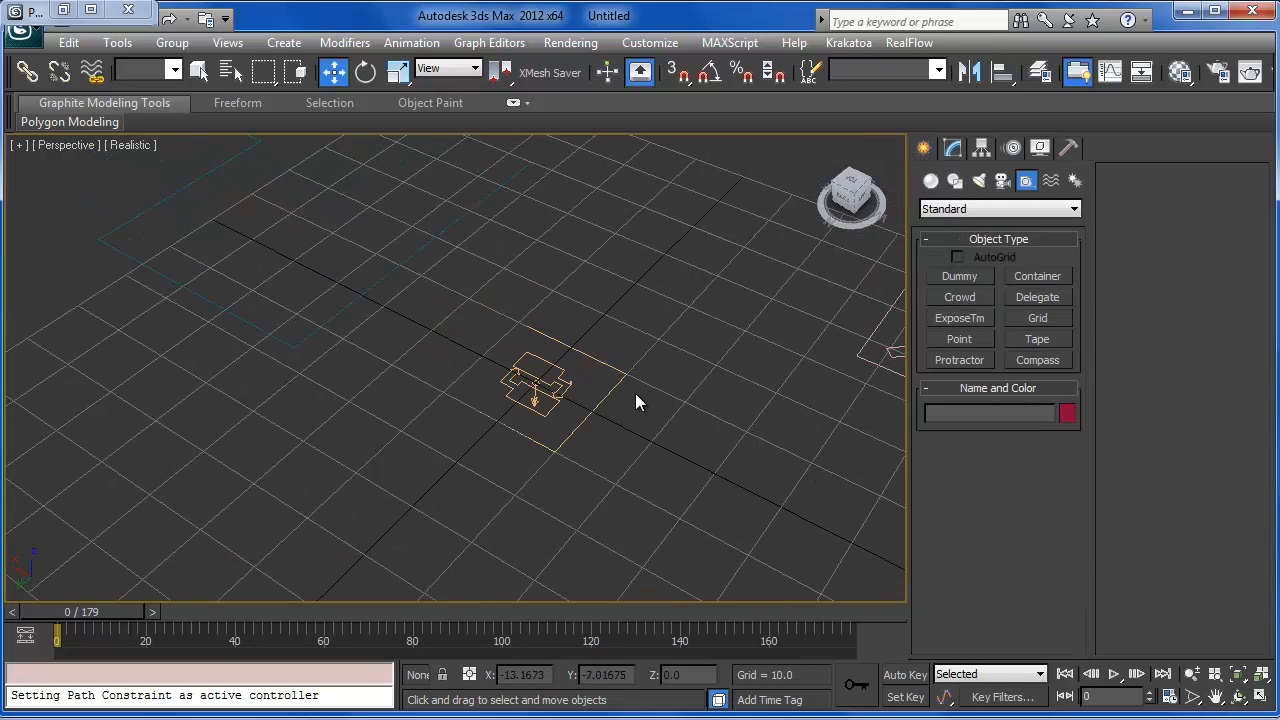
{"action": "key", "text": "6"}
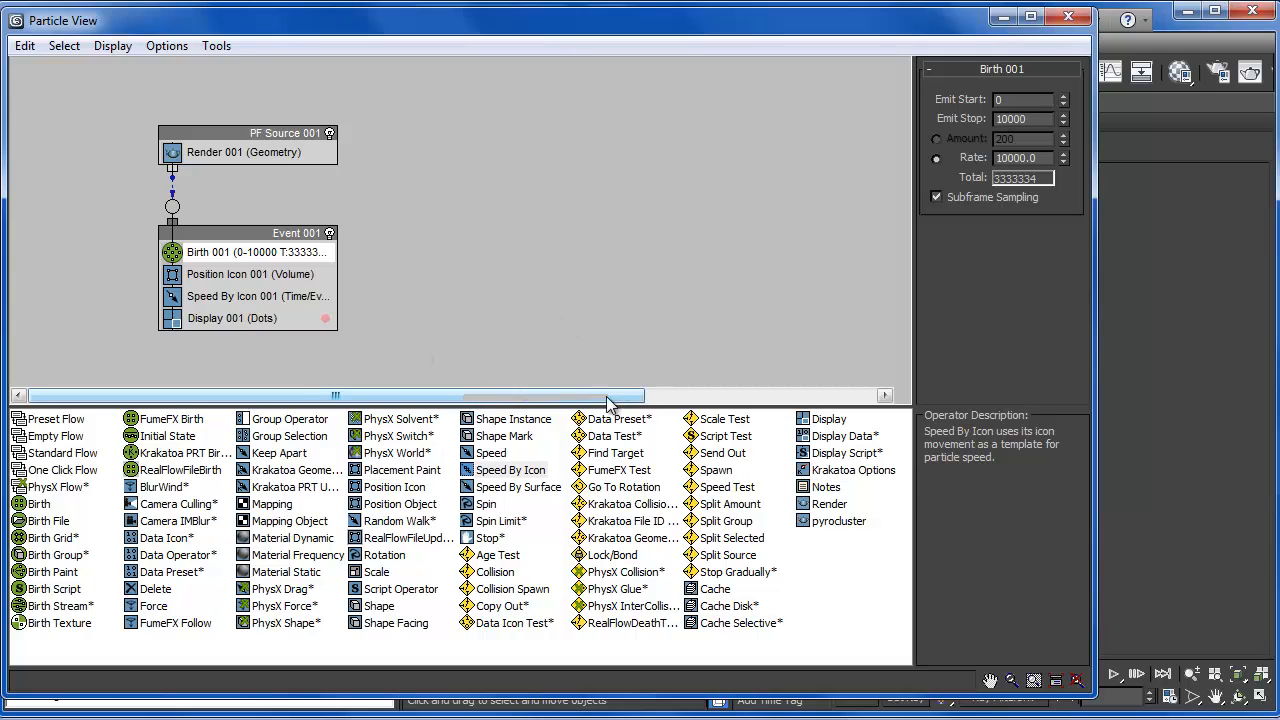
{"action": "left_click", "coordinate": [482, 402]}
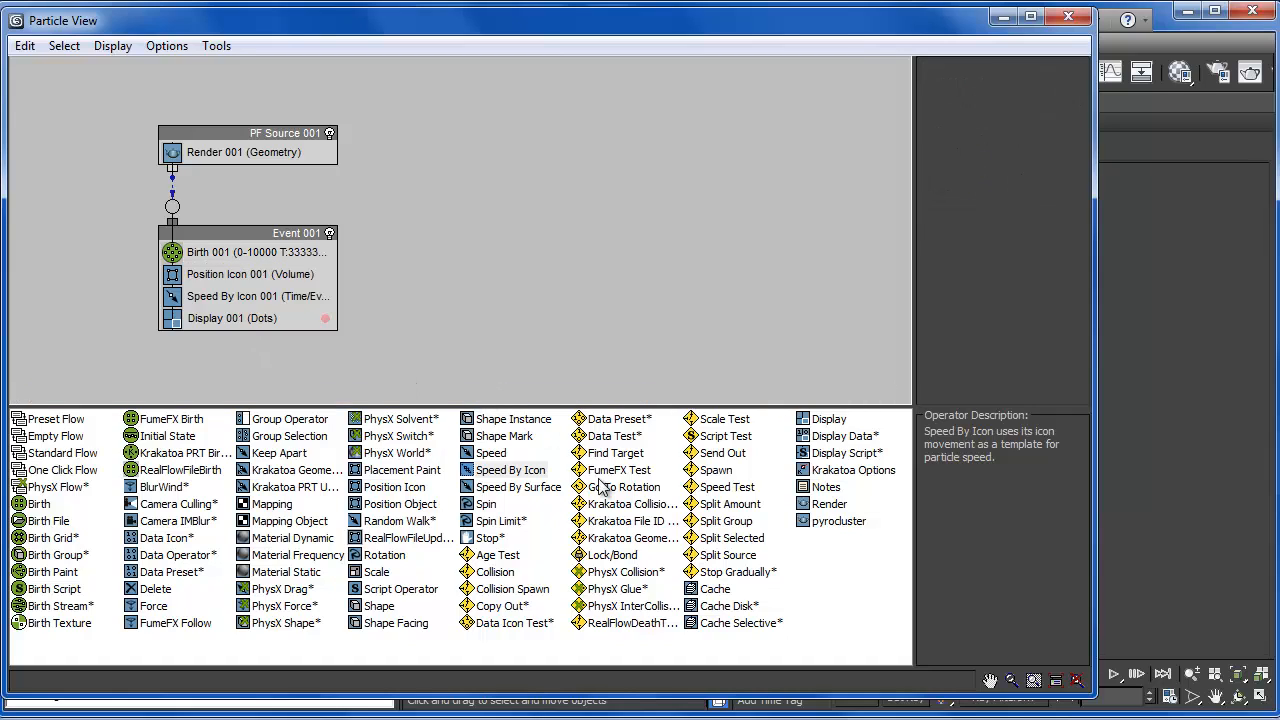
Step: Insert a Data Test operator between Speed By Icon 001 and Display 001 in Event 001
{"action": "left_click", "coordinate": [497, 556]}
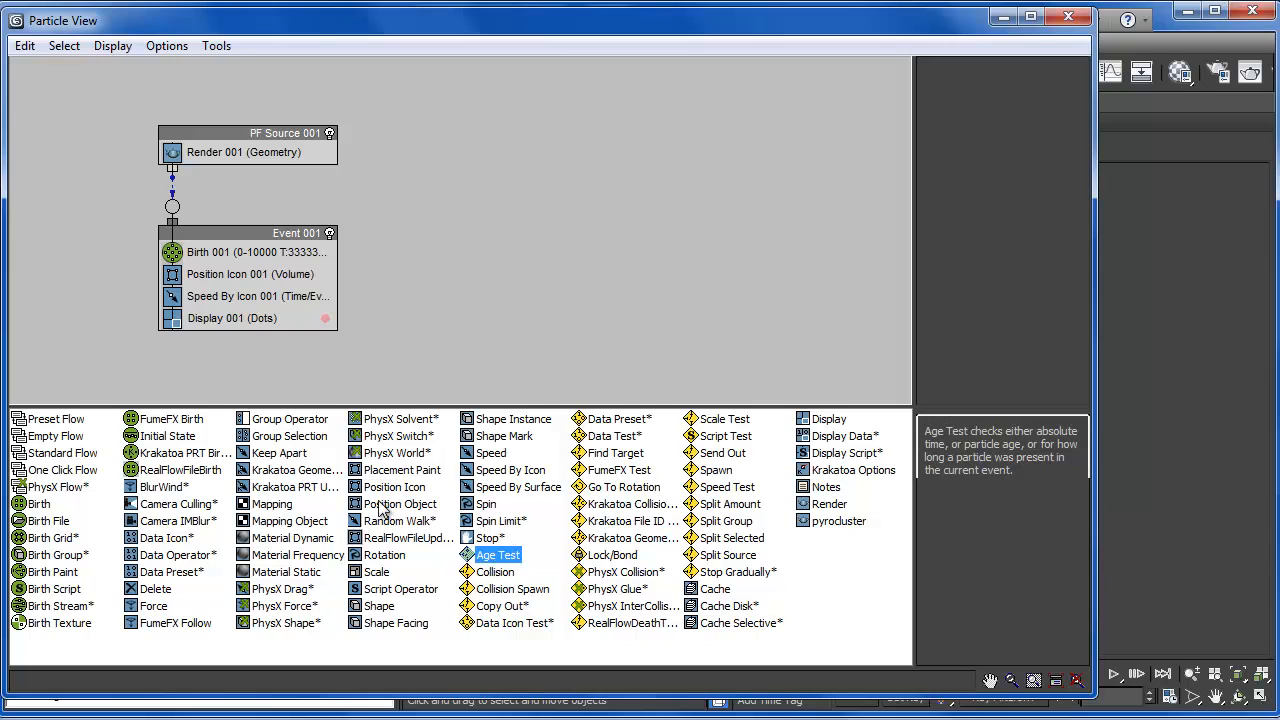
{"action": "mouse_move", "coordinate": [188, 557]}
{"action": "left_mouse_down"}
{"action": "mouse_move", "coordinate": [269, 409]}
{"action": "mouse_move", "coordinate": [197, 551]}
{"action": "left_mouse_up"}
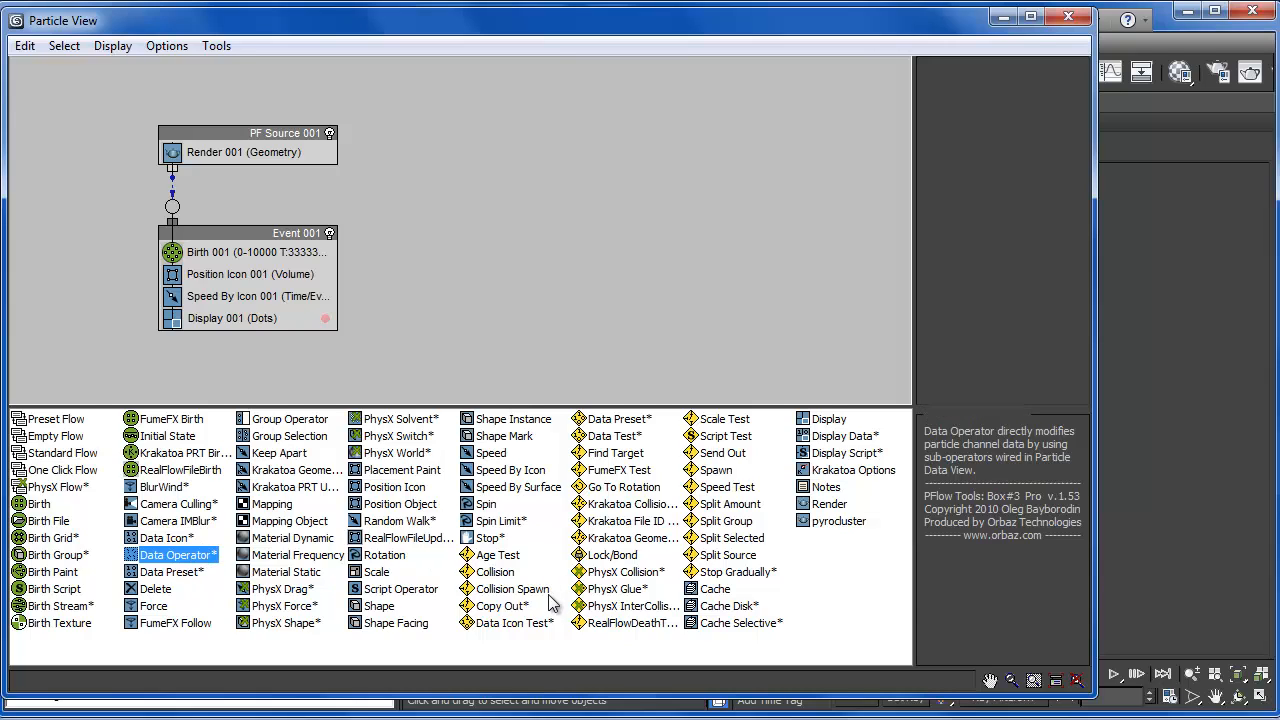
{"action": "left_click", "coordinate": [616, 440]}
{"action": "left_click_drag", "start_coordinate": [616, 446], "coordinate": [212, 316]}
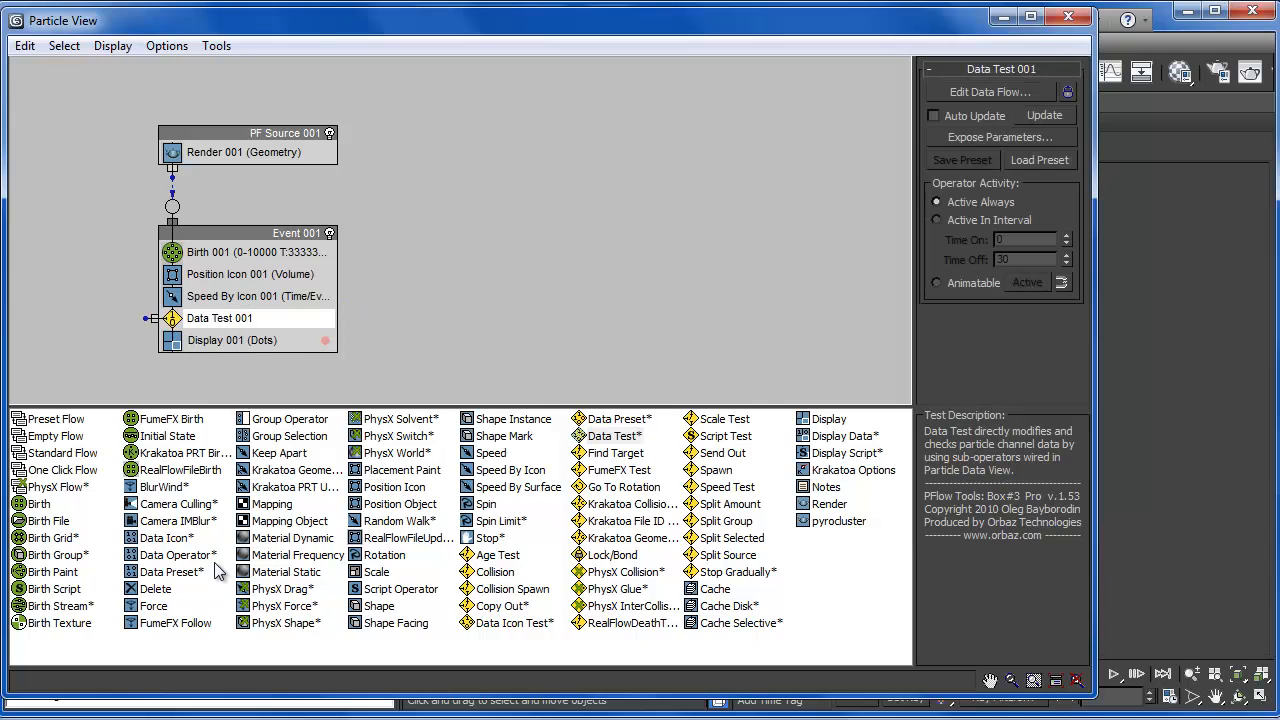
Step: Add a Delete operator in a new event below Event 001 and wire the Data Test output to it
{"action": "left_click_drag", "start_coordinate": [162, 590], "coordinate": [181, 380]}
{"action": "left_click_drag", "start_coordinate": [145, 318], "coordinate": [153, 360]}
{"action": "middle_click_drag", "start_coordinate": [468, 367], "coordinate": [471, 294]}
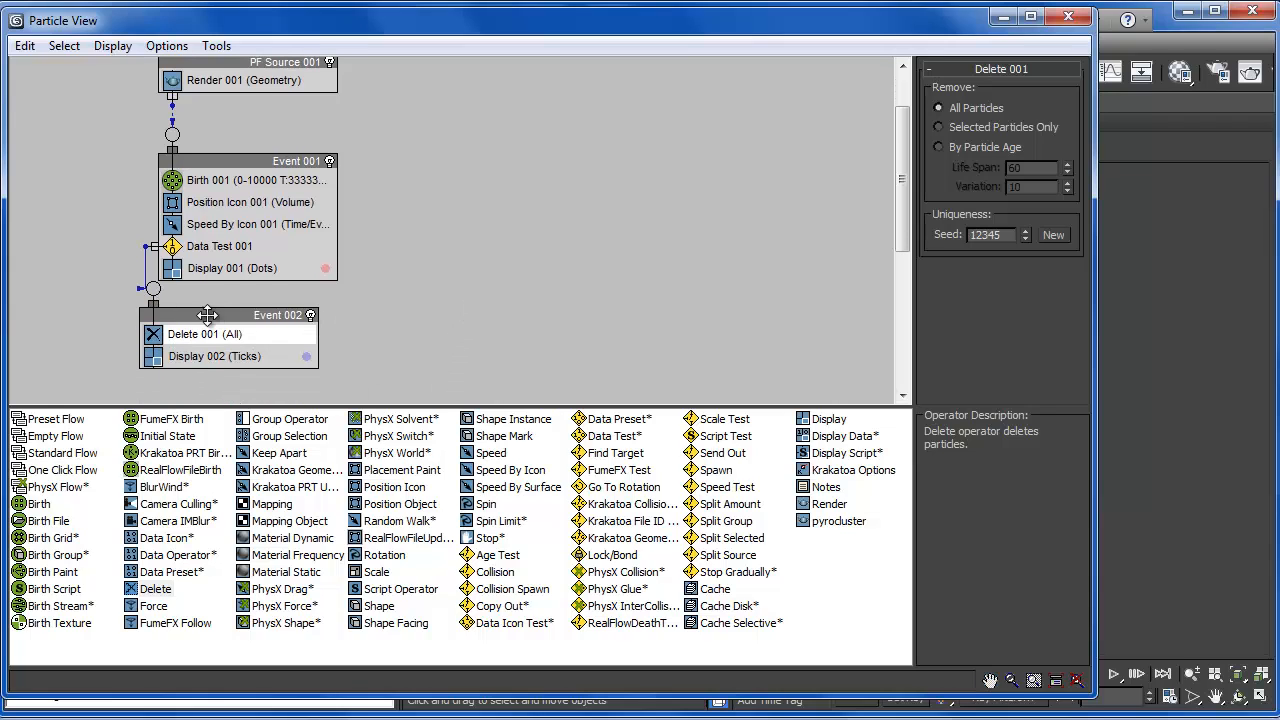
{"action": "left_click_drag", "start_coordinate": [209, 315], "coordinate": [238, 334]}
{"action": "middle_click_drag", "start_coordinate": [466, 337], "coordinate": [467, 313]}
Step: Open Data Test 001's data flow and add an Input Standard sub-operator set to Time: Particle Age
{"action": "left_click", "coordinate": [219, 221]}
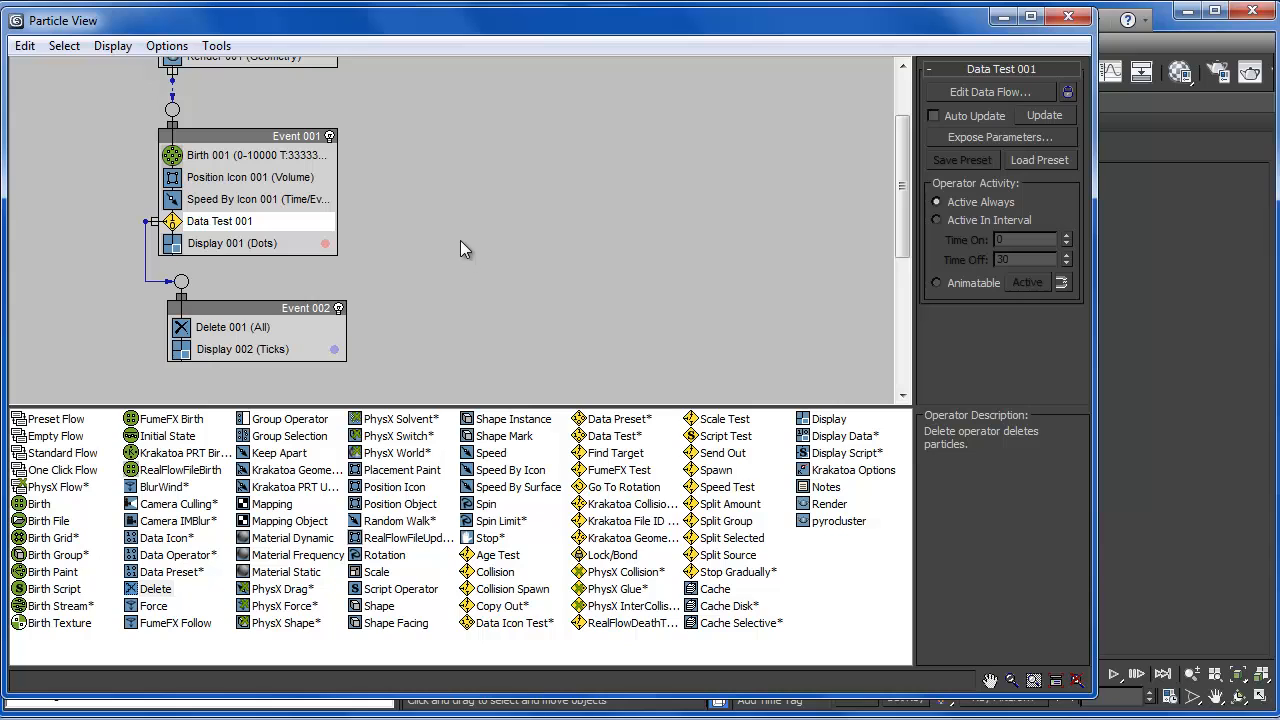
{"action": "left_click", "coordinate": [971, 92]}
{"action": "left_click_drag", "start_coordinate": [998, 104], "coordinate": [327, 89]}
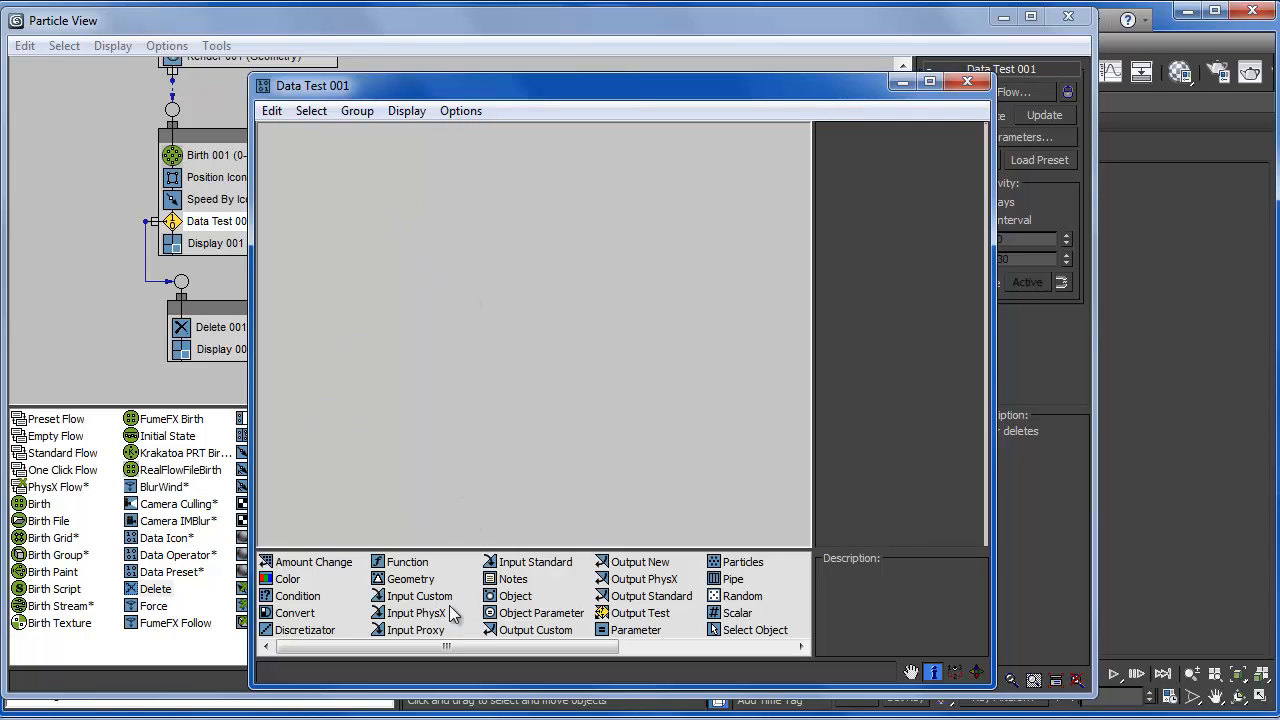
{"action": "left_click_drag", "start_coordinate": [530, 568], "coordinate": [464, 188]}
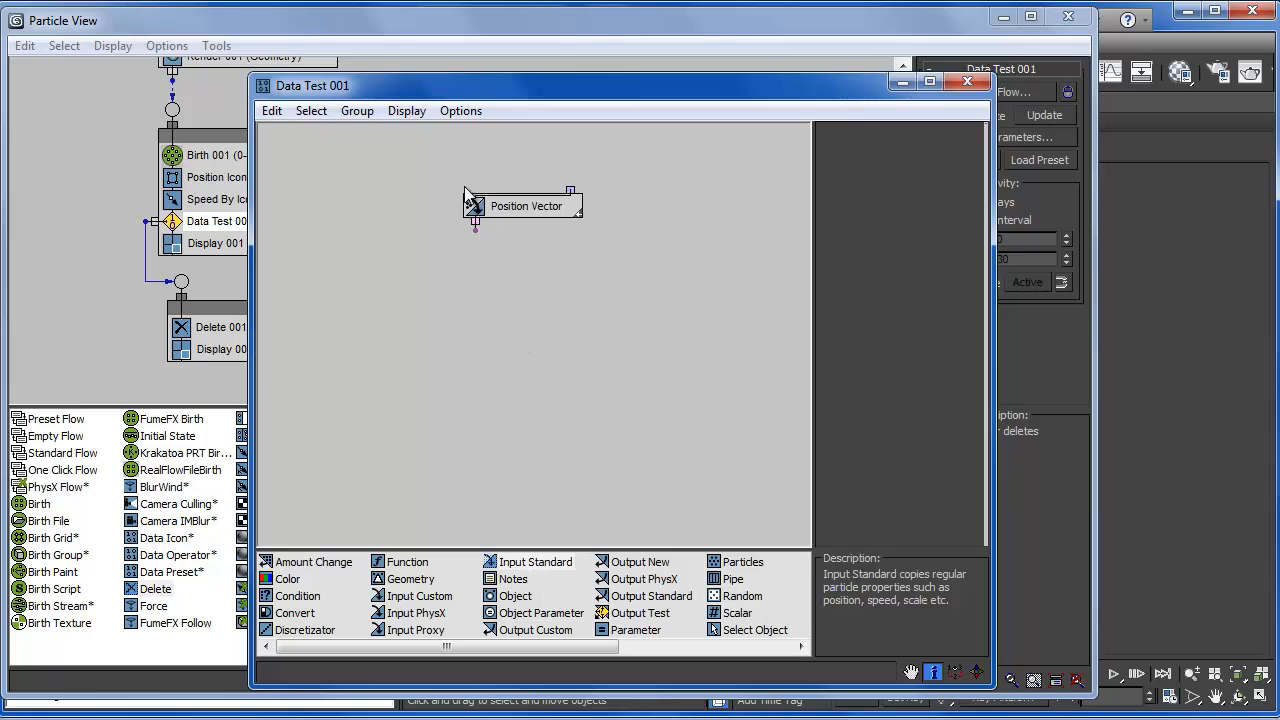
{"action": "left_click", "coordinate": [521, 206]}
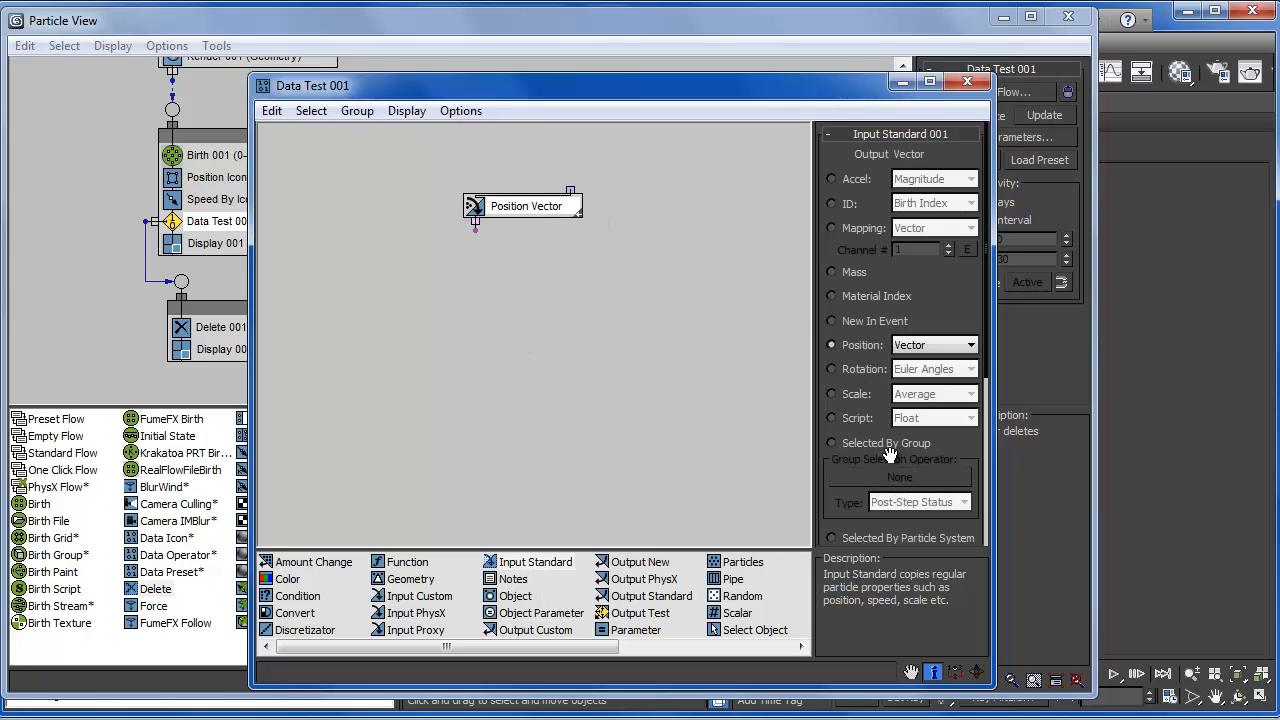
{"action": "scroll", "coordinate": [890, 455], "scroll_direction": "down", "scroll_amount": 5}
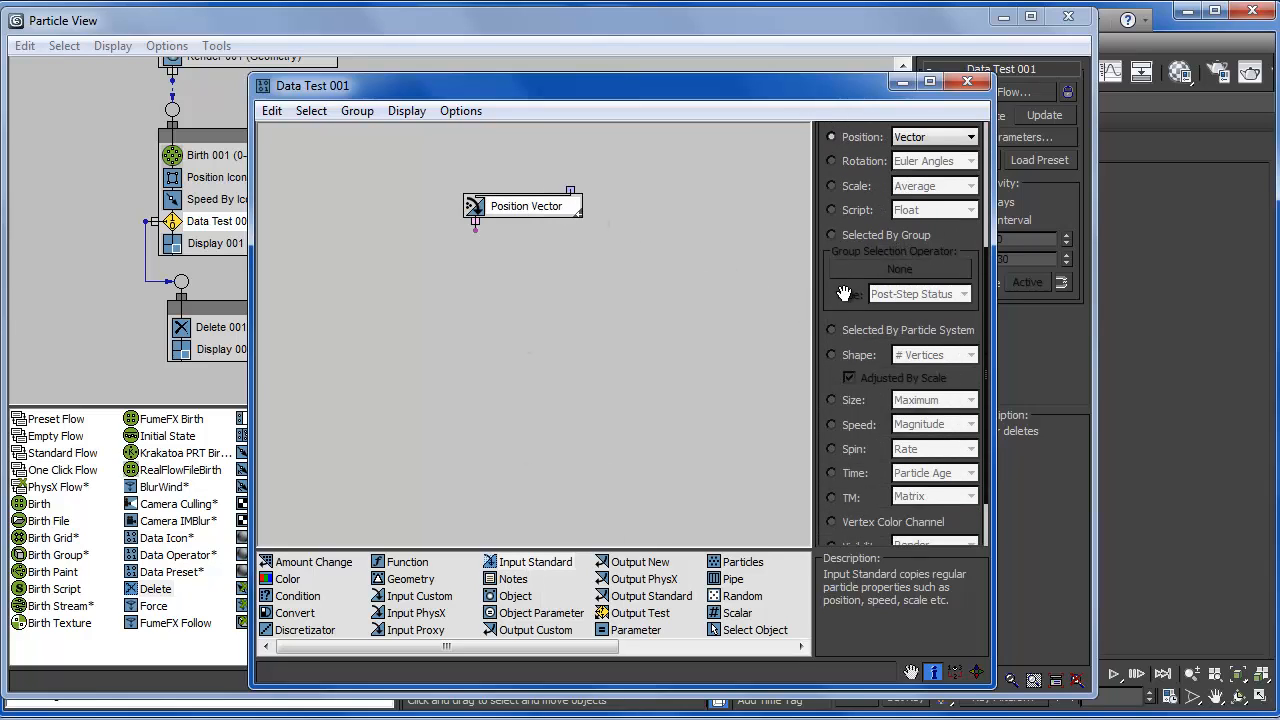
{"action": "left_click", "coordinate": [843, 476]}
{"action": "middle_click_drag", "start_coordinate": [615, 390], "coordinate": [547, 406]}
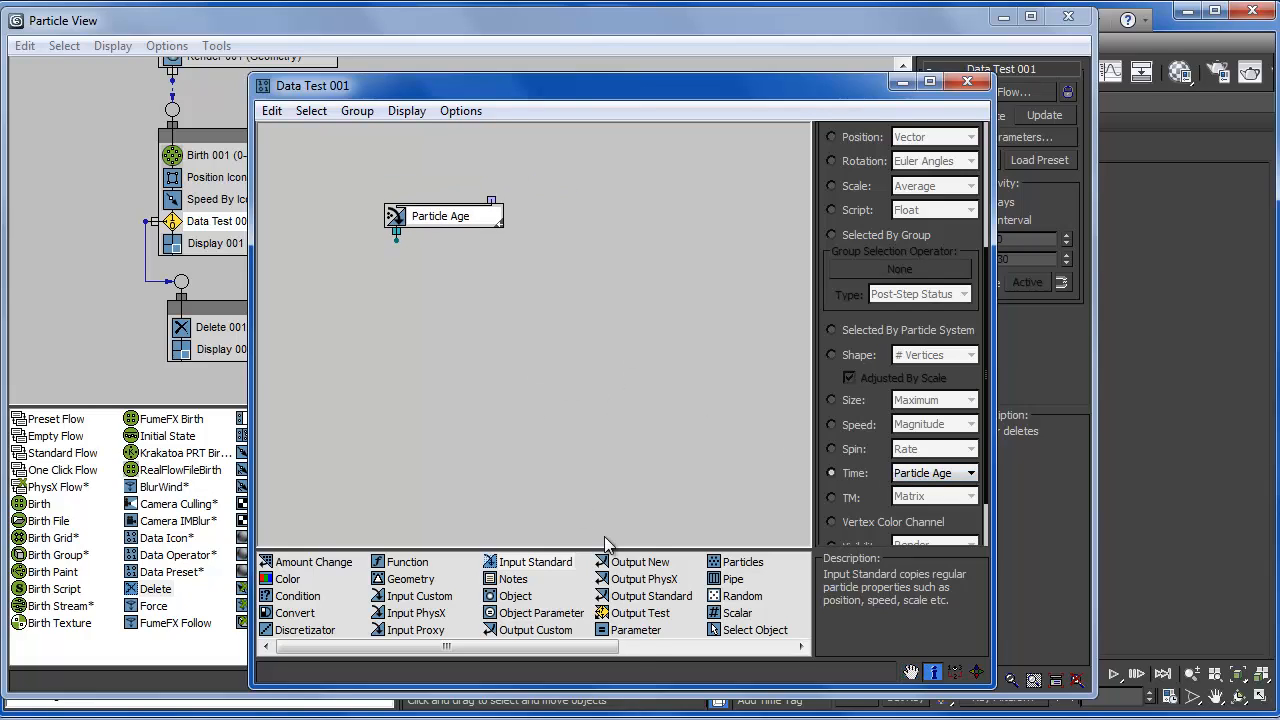
Step: Add a Select Object sub-operator to the data flow and assign Point001 as its single object
{"action": "left_click_drag", "start_coordinate": [755, 630], "coordinate": [647, 221]}
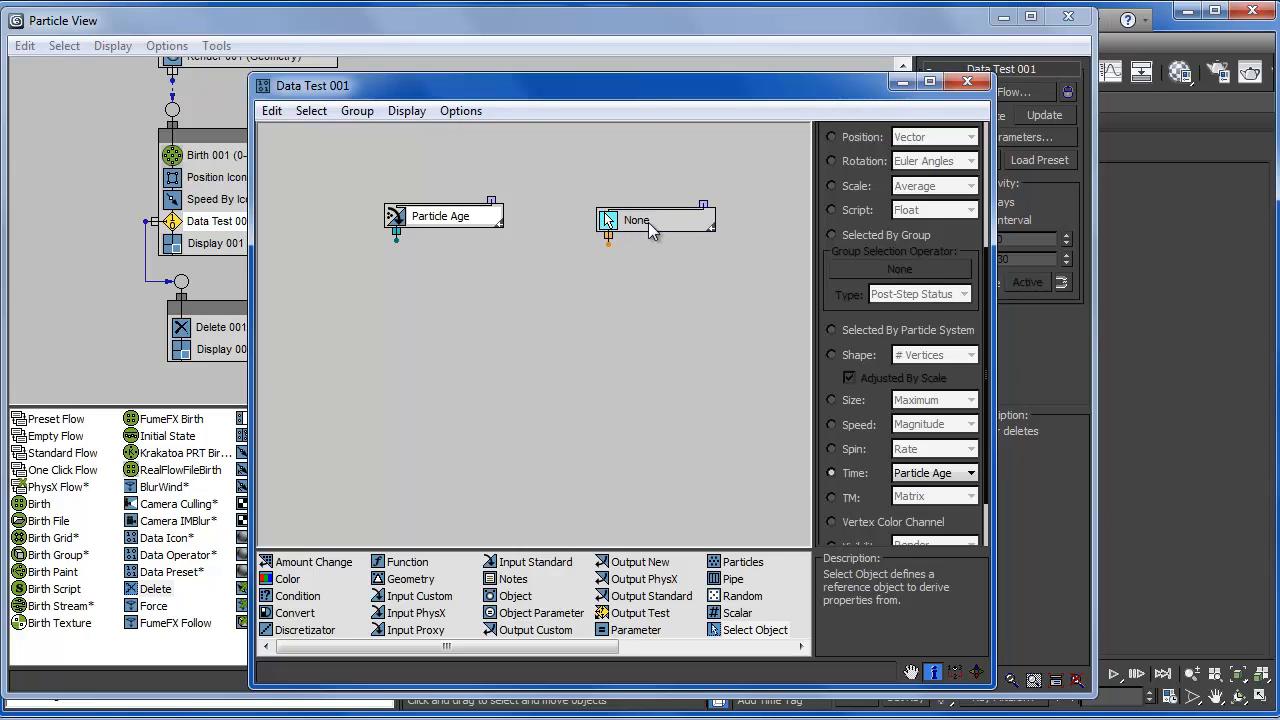
{"action": "left_click", "coordinate": [648, 222]}
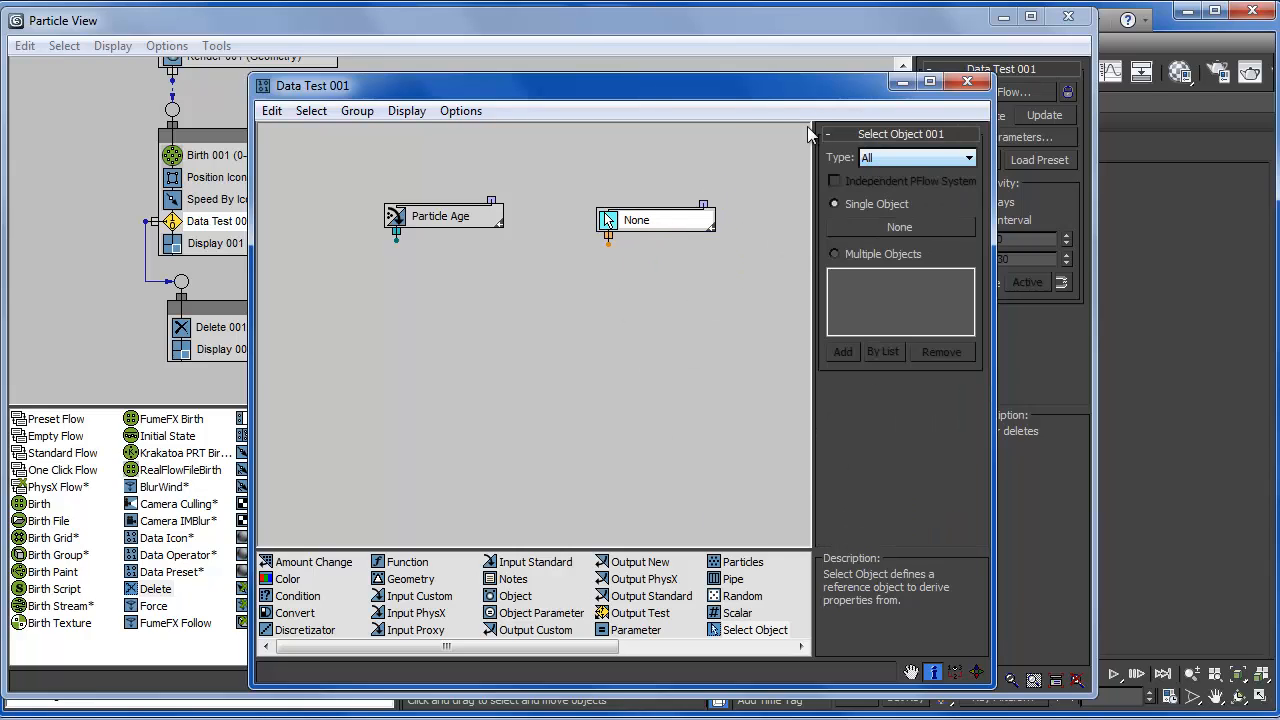
{"action": "left_click_drag", "start_coordinate": [753, 90], "coordinate": [605, 86]}
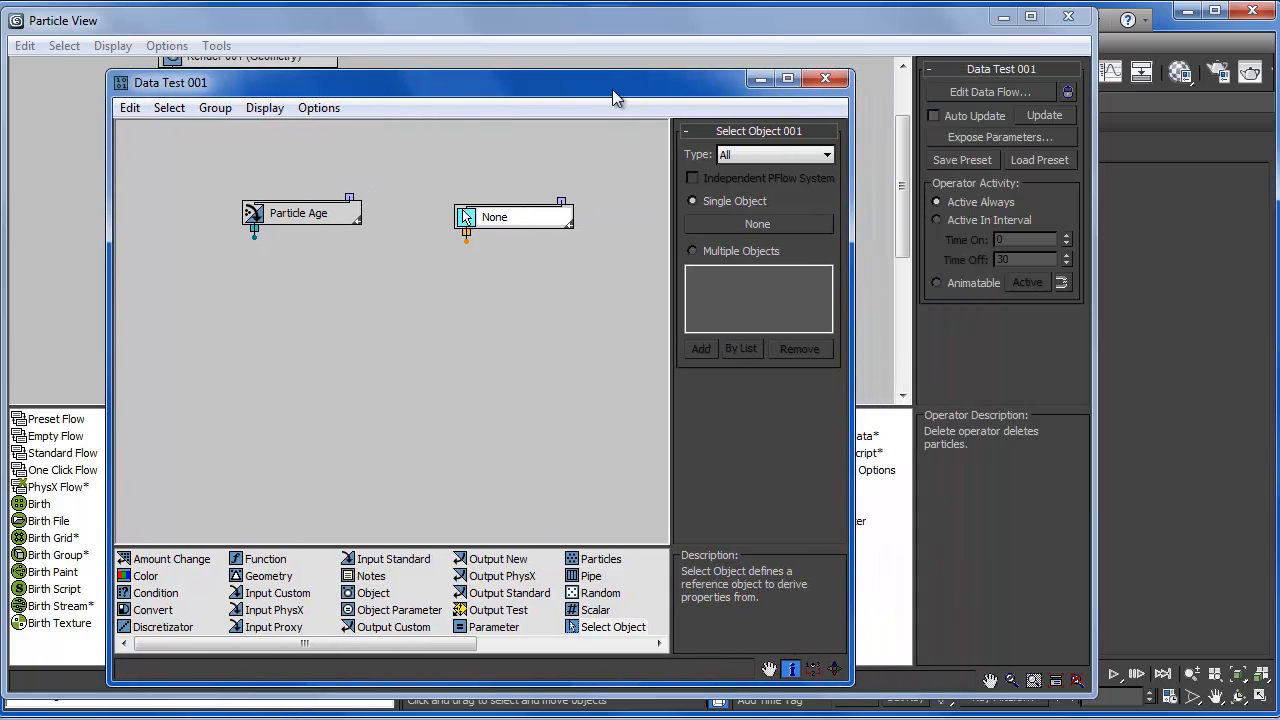
{"action": "left_click", "coordinate": [757, 223]}
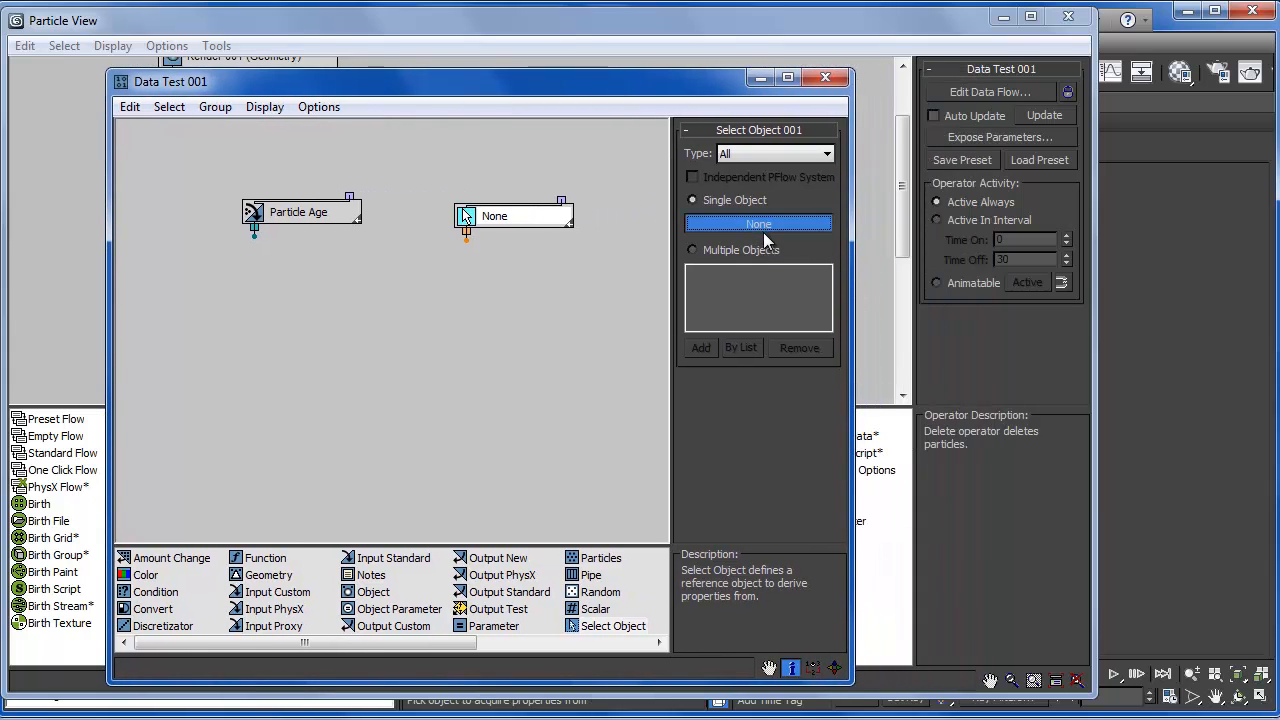
{"action": "key", "text": "h"}
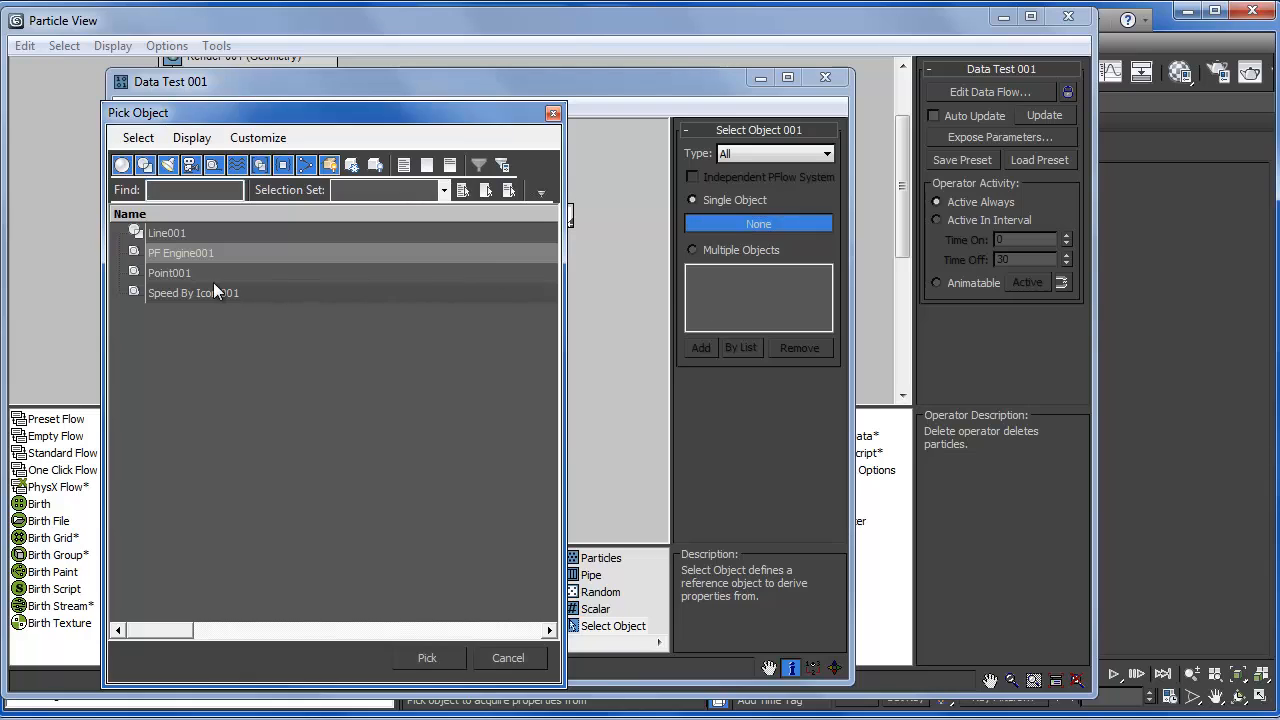
{"action": "left_click", "coordinate": [168, 273]}
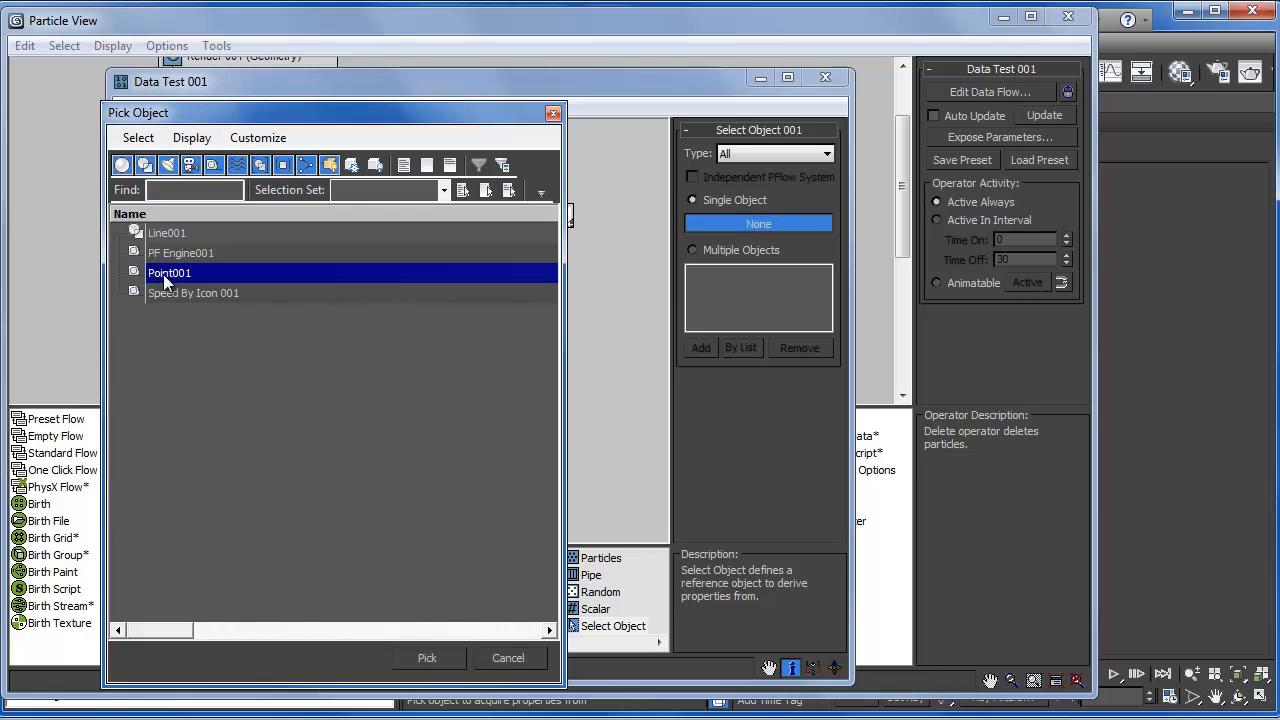
{"action": "double_click", "coordinate": [163, 274]}
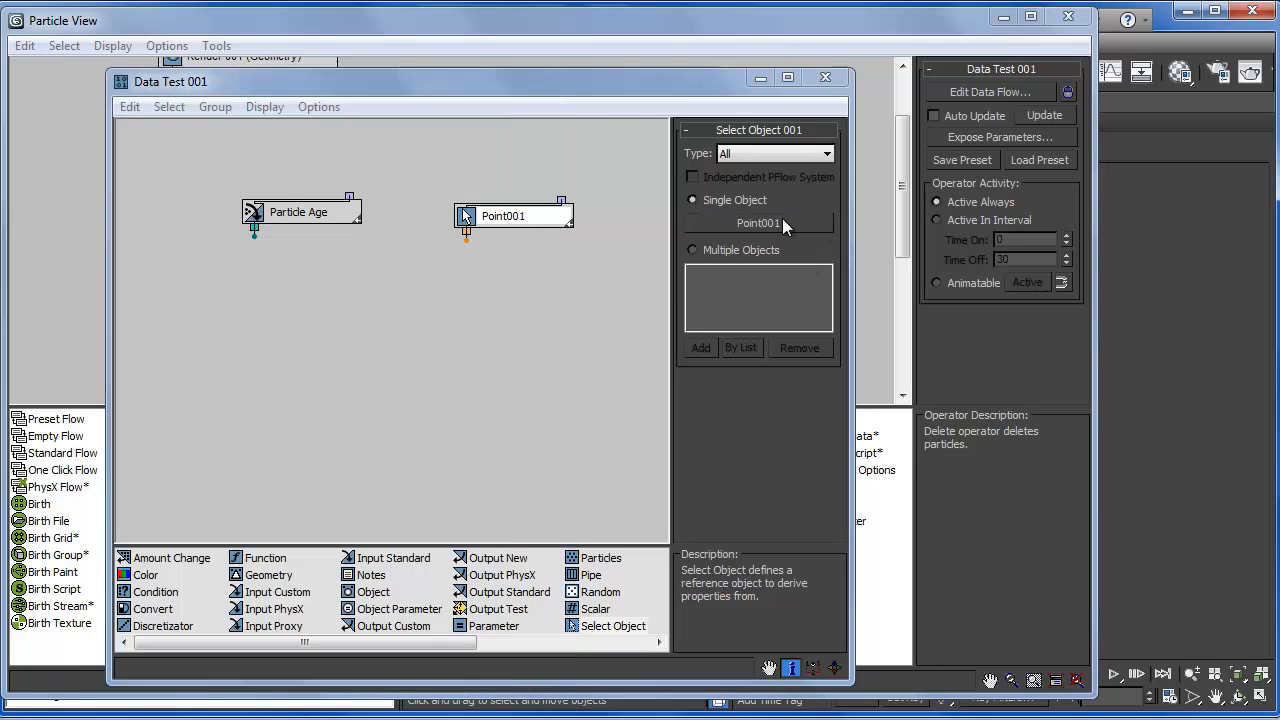
{"action": "left_click", "coordinate": [806, 244]}
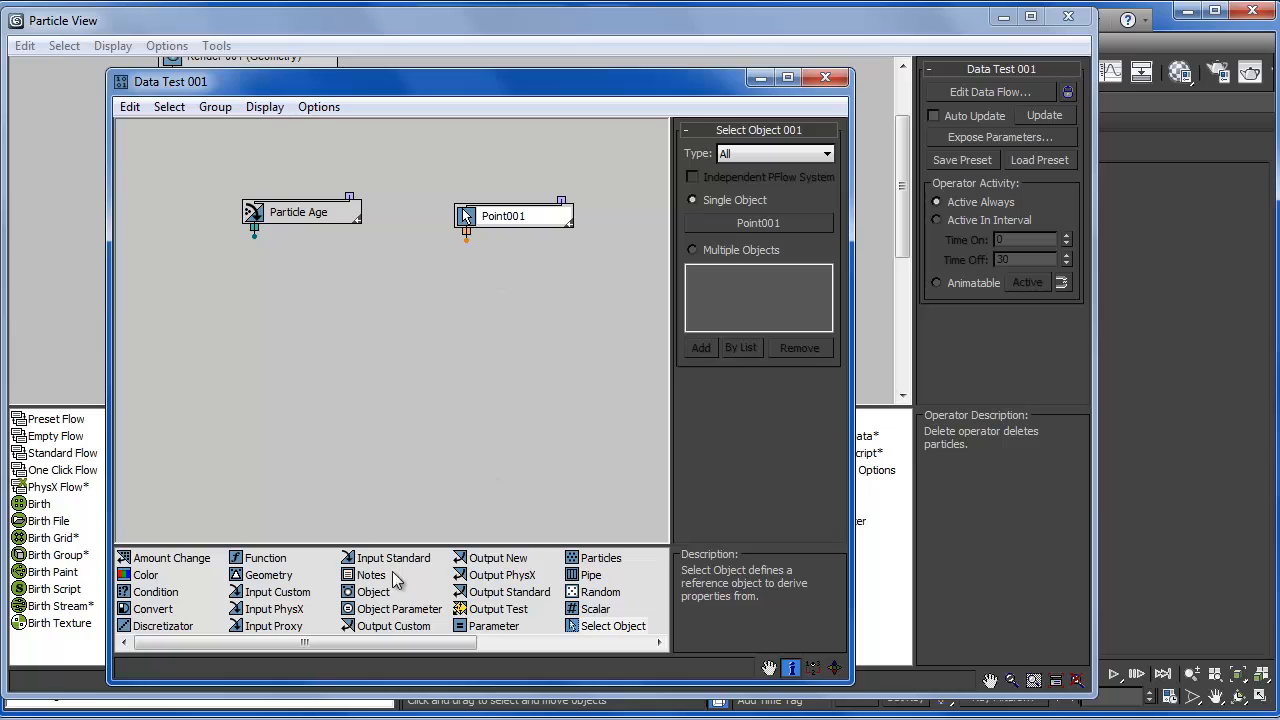
Step: Add an Object sub-operator below Point001, wire Point001's output into it, and set its property to Object Pivot
{"action": "mouse_move", "coordinate": [444, 650]}
{"action": "left_mouse_down"}
{"action": "mouse_move", "coordinate": [508, 641]}
{"action": "mouse_move", "coordinate": [430, 636]}
{"action": "left_mouse_up"}
{"action": "left_click_drag", "start_coordinate": [373, 592], "coordinate": [470, 335]}
{"action": "left_click_drag", "start_coordinate": [466, 238], "coordinate": [463, 303]}
{"action": "left_click_drag", "start_coordinate": [514, 336], "coordinate": [513, 345]}
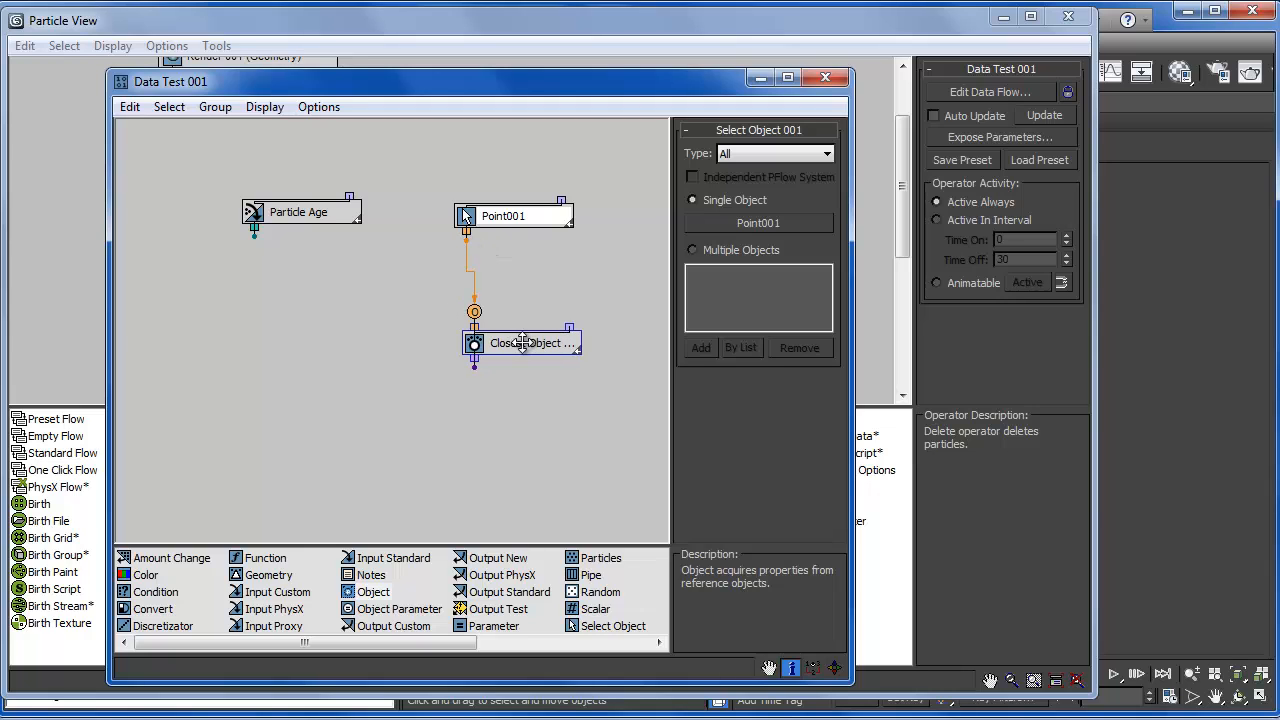
{"action": "left_click", "coordinate": [728, 188]}
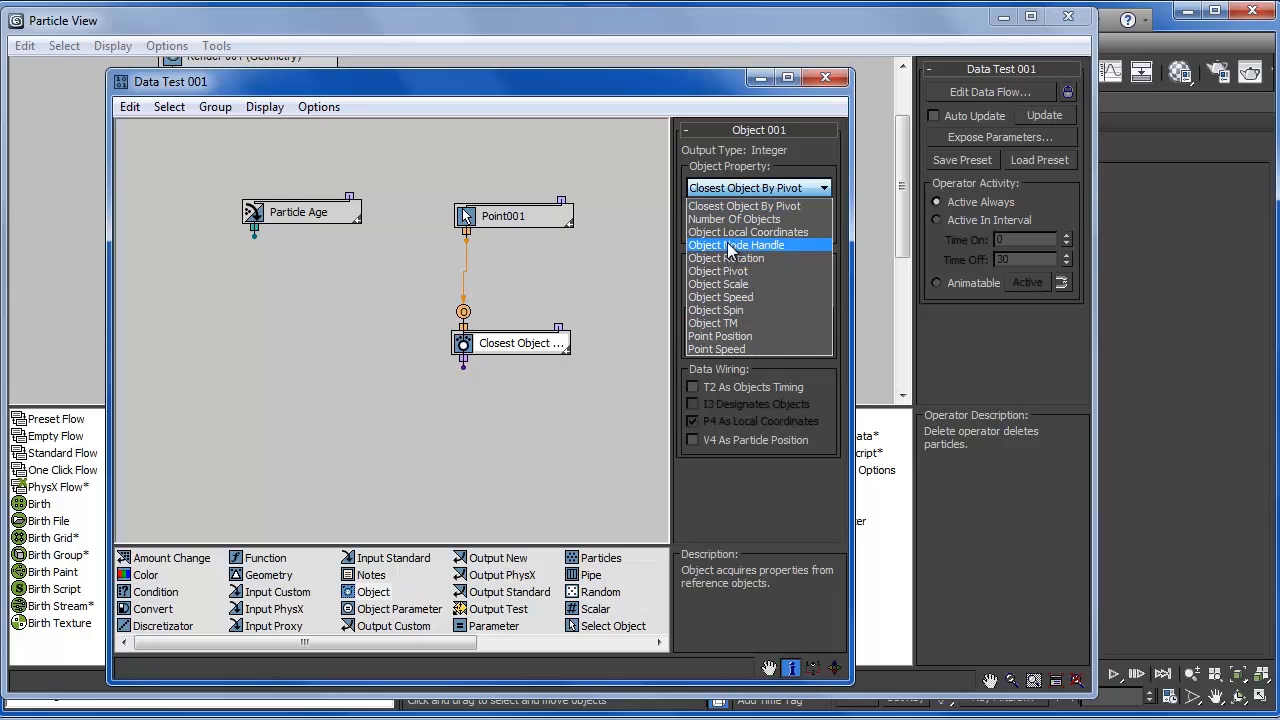
{"action": "left_click", "coordinate": [737, 271]}
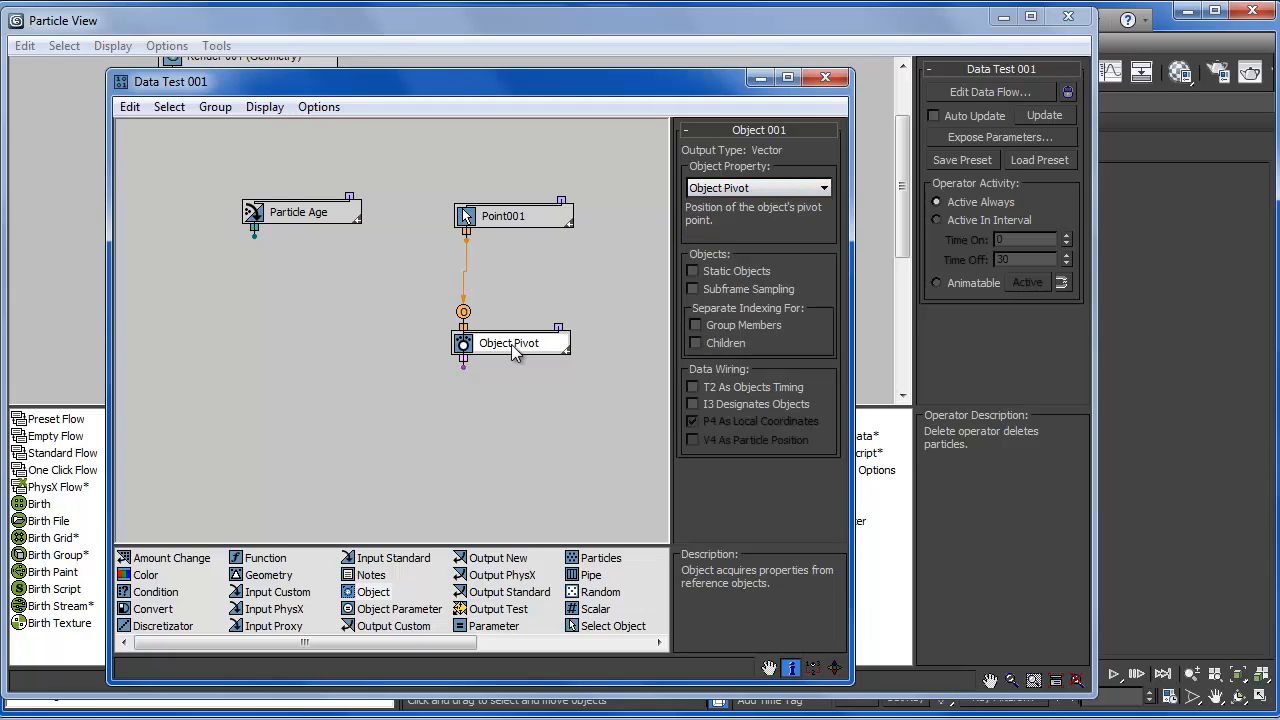
{"action": "left_click_drag", "start_coordinate": [513, 350], "coordinate": [524, 311]}
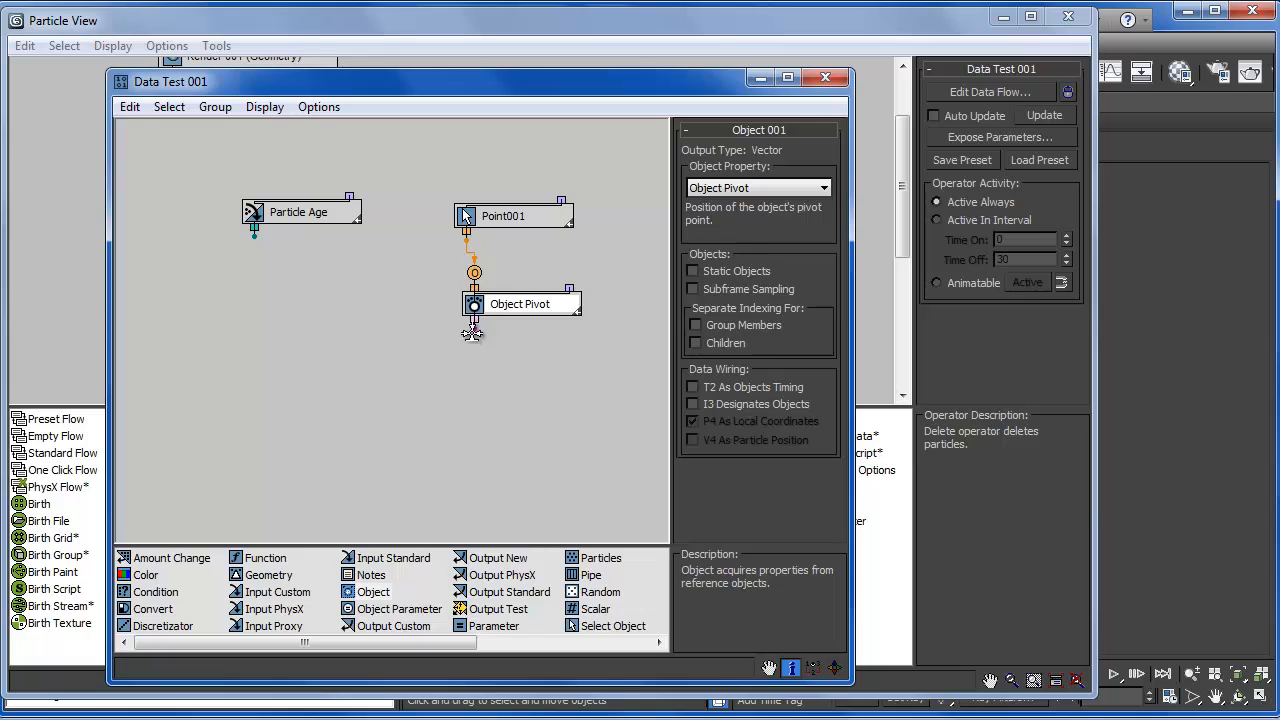
{"action": "left_click_drag", "start_coordinate": [524, 302], "coordinate": [501, 308]}
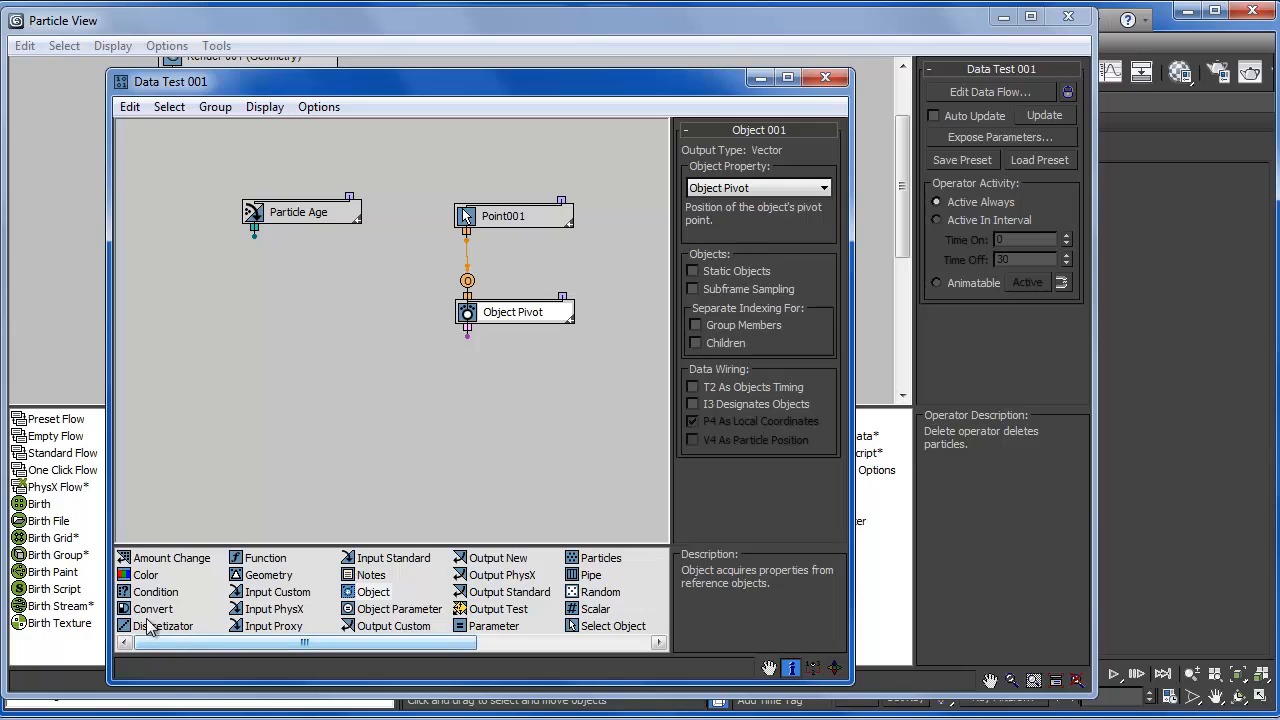
Step: Add a Convert sub-operator fed by Object Pivot that converts Vector to Real using the Z component
{"action": "left_click_drag", "start_coordinate": [153, 609], "coordinate": [469, 383]}
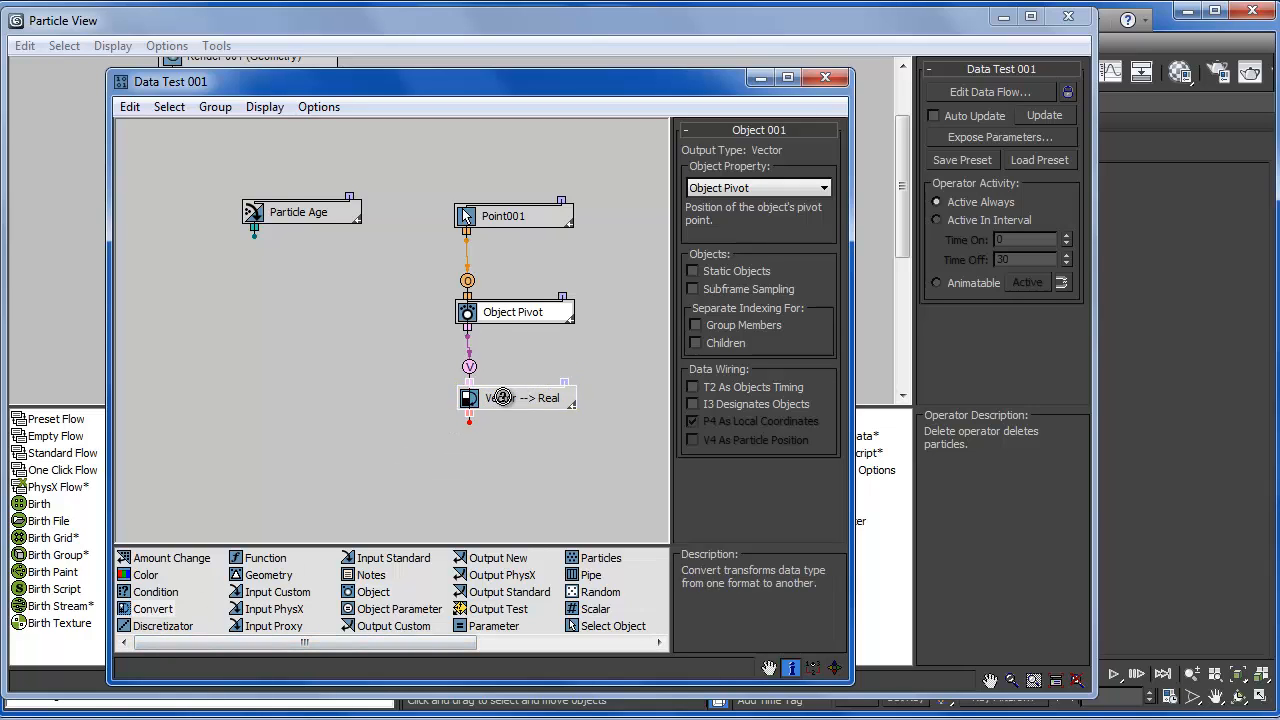
{"action": "left_click", "coordinate": [500, 398]}
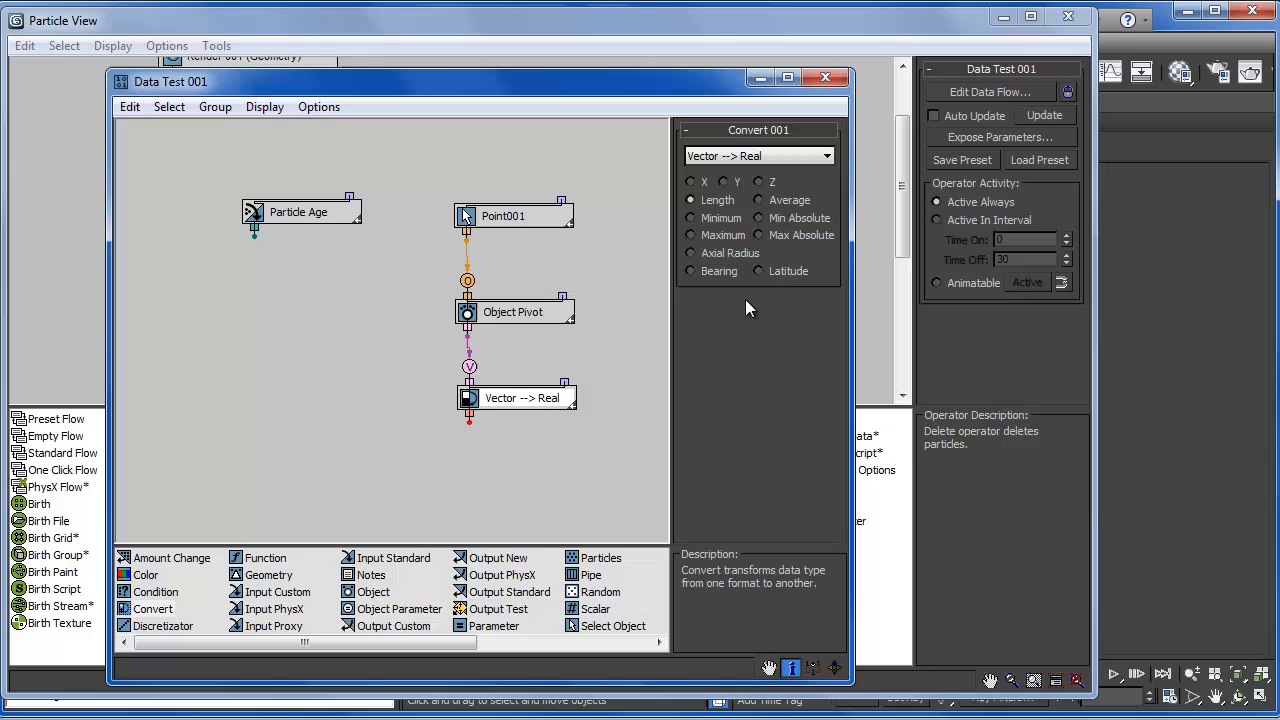
{"action": "left_click", "coordinate": [758, 183]}
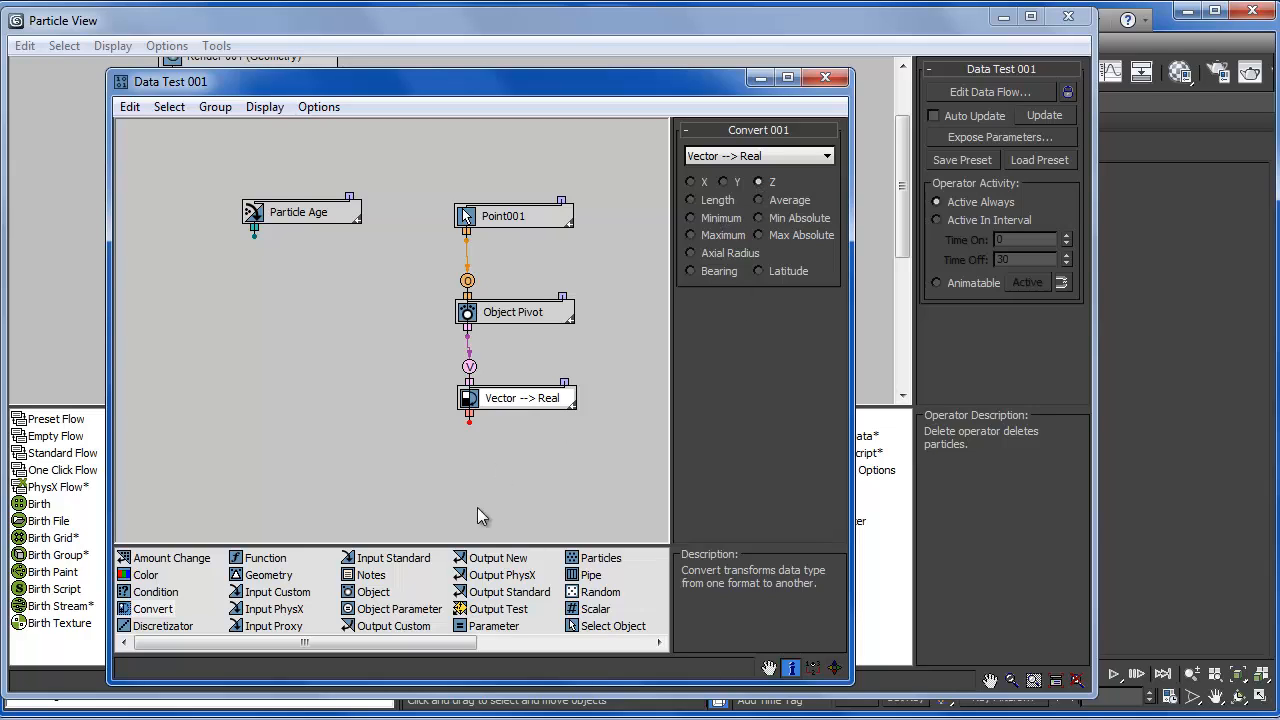
{"action": "left_click_drag", "start_coordinate": [499, 396], "coordinate": [491, 390]}
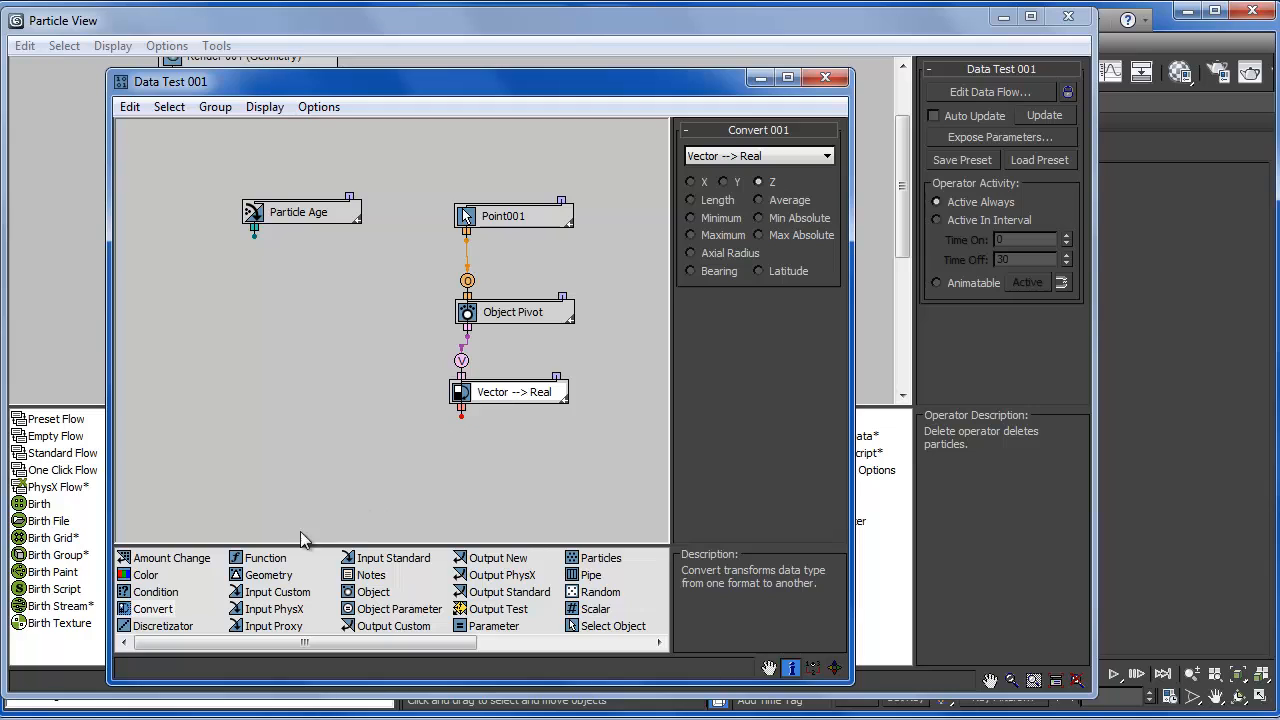
Step: Add a second Convert sub-operator set to Real --> Time and wire the Vector --> Real output into it
{"action": "left_click_drag", "start_coordinate": [190, 612], "coordinate": [510, 492]}
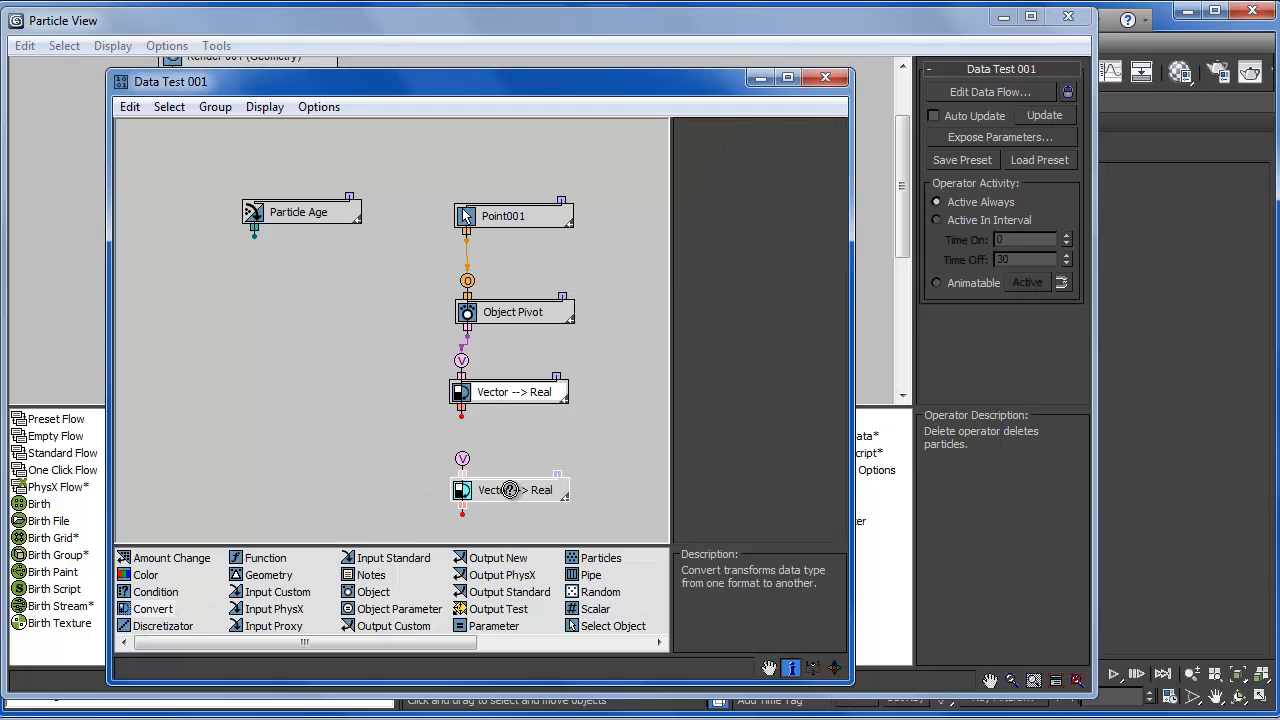
{"action": "left_click", "coordinate": [741, 157]}
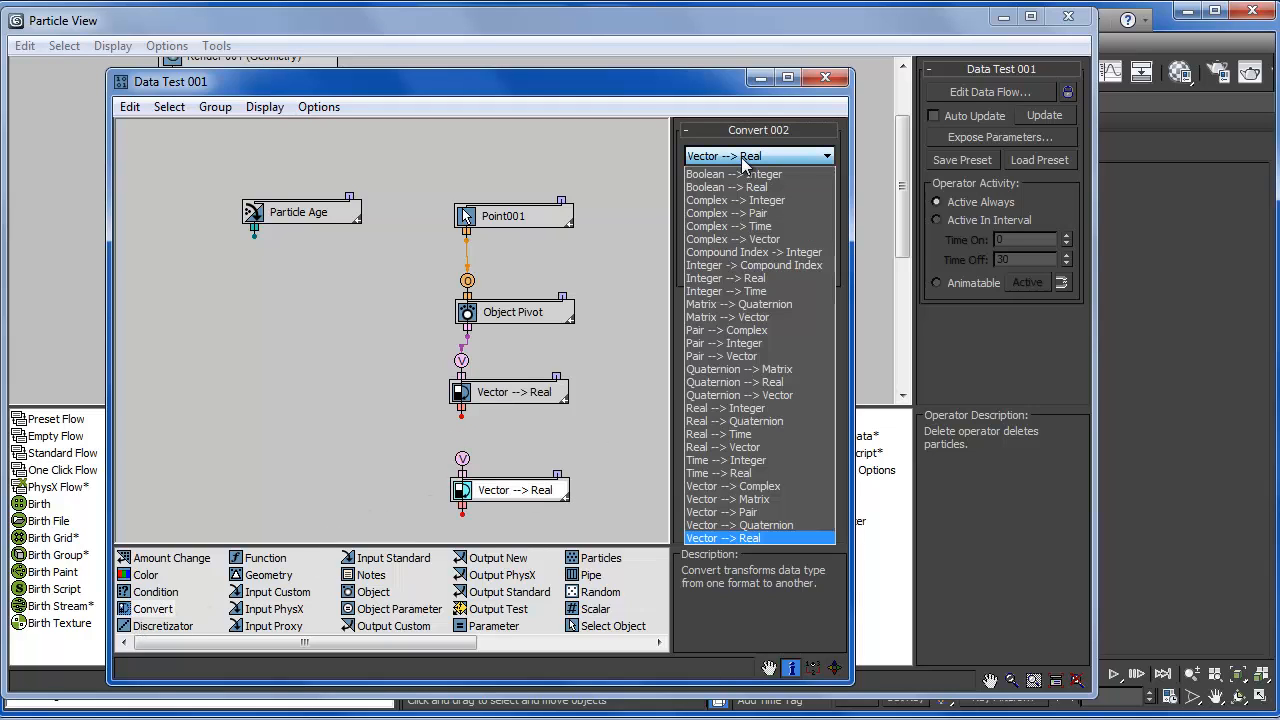
{"action": "left_click", "coordinate": [724, 435]}
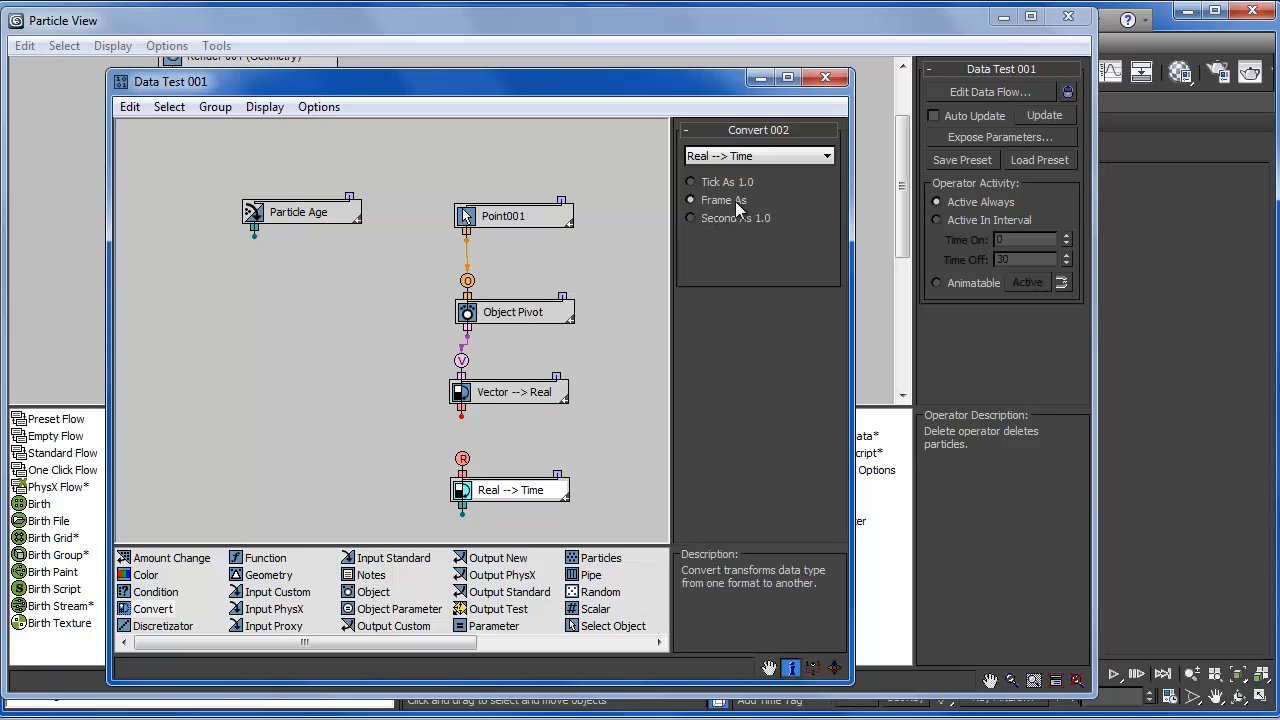
{"action": "left_click_drag", "start_coordinate": [462, 460], "coordinate": [463, 411]}
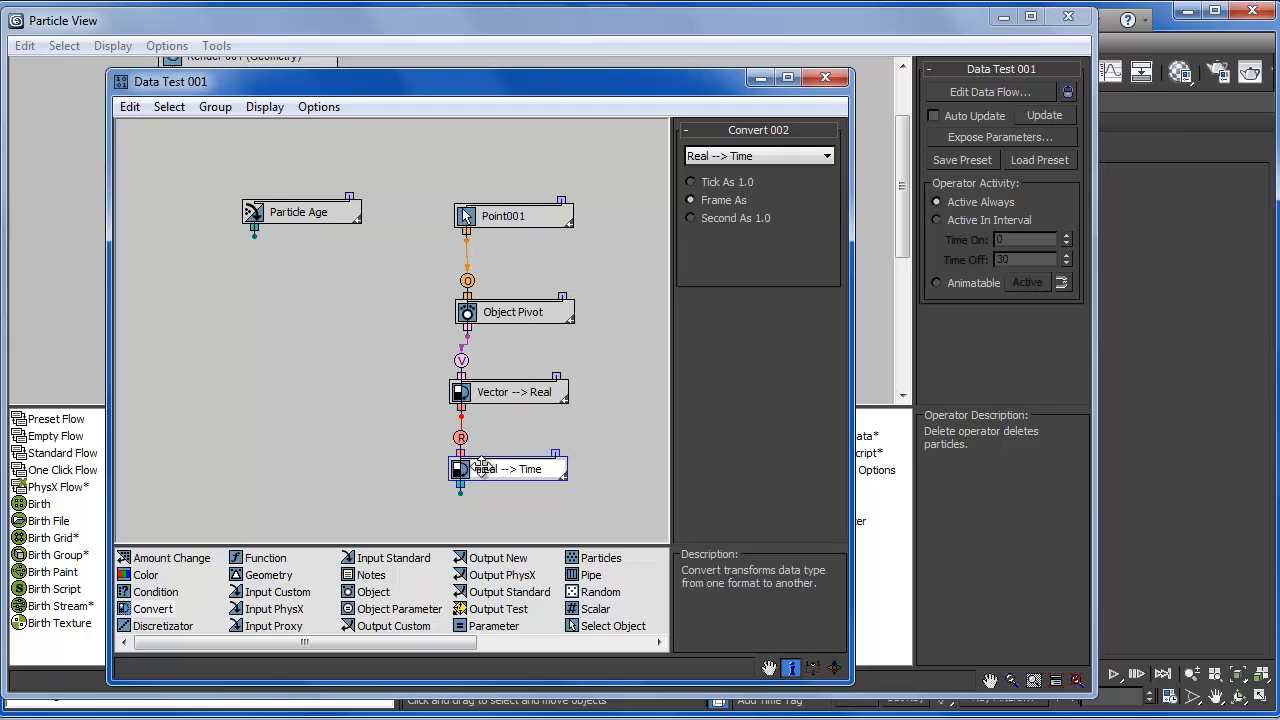
Step: Compact the Object Pivot, Vector --> Real and Real --> Time nodes into a straight column beneath Point001
{"action": "middle_click_drag", "start_coordinate": [379, 482], "coordinate": [392, 414]}
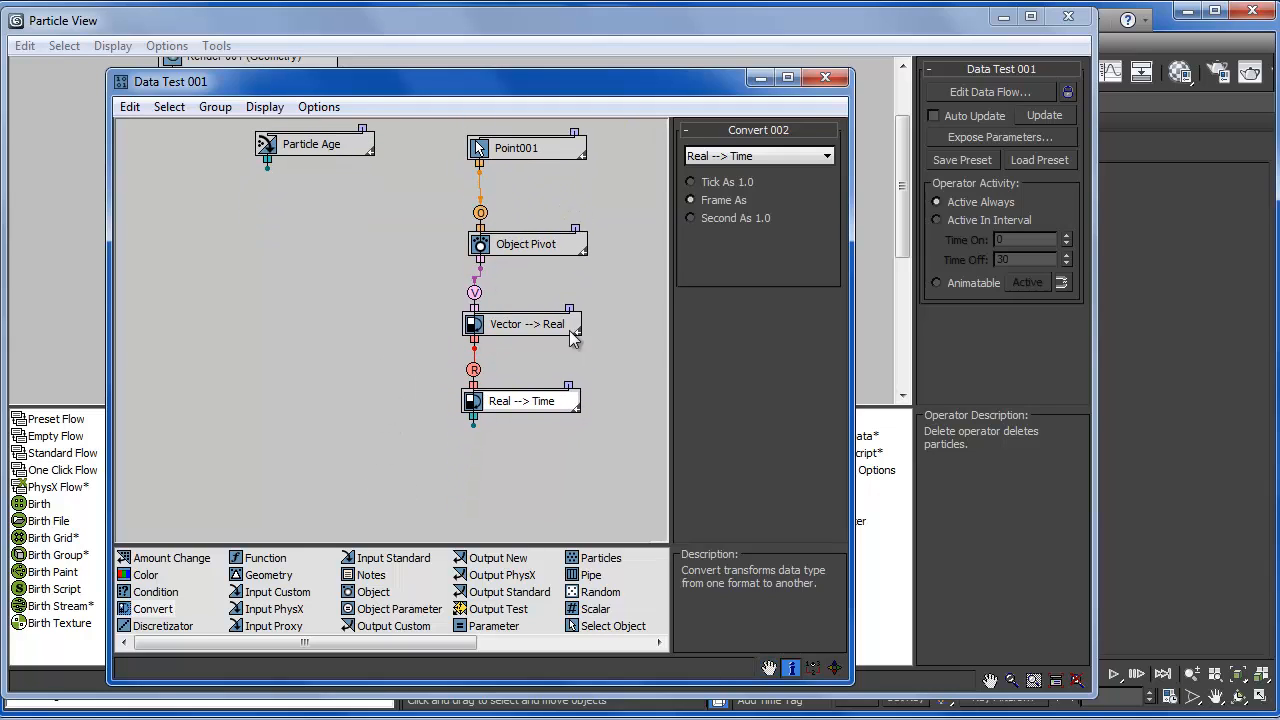
{"action": "left_click_drag", "start_coordinate": [540, 244], "coordinate": [537, 218]}
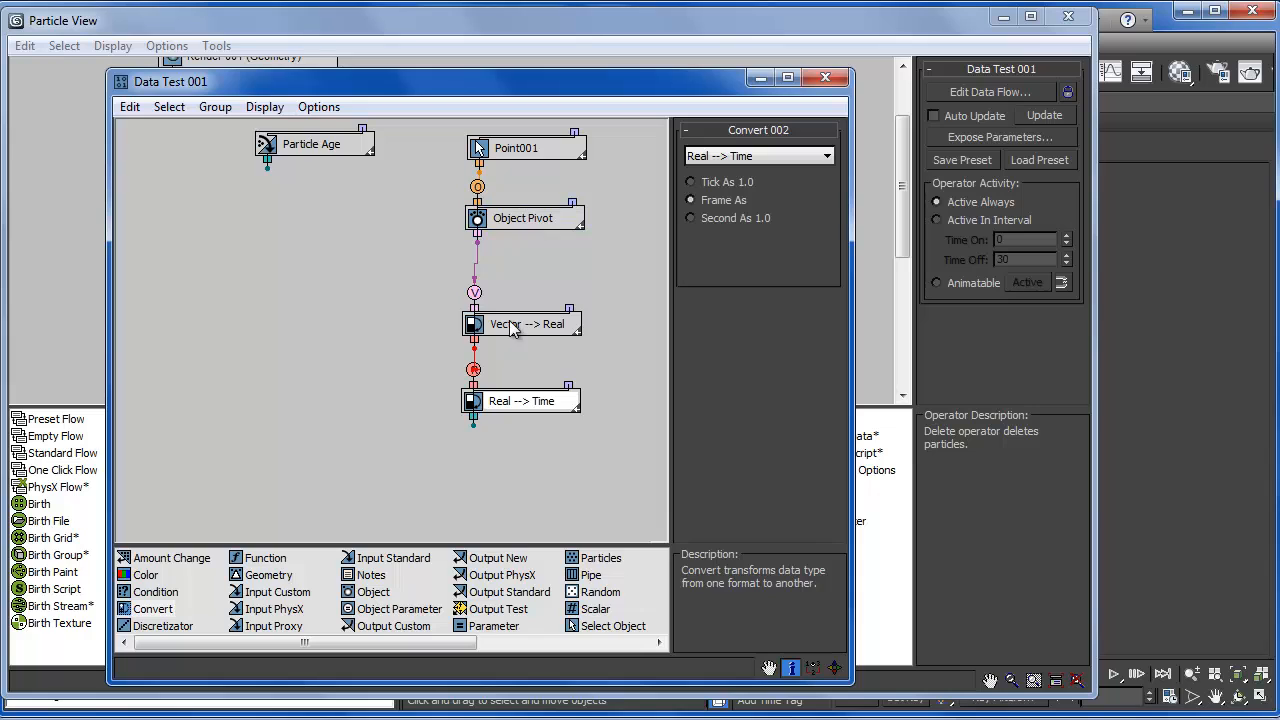
{"action": "left_click_drag", "start_coordinate": [510, 324], "coordinate": [511, 294]}
{"action": "left_click_drag", "start_coordinate": [530, 405], "coordinate": [533, 372]}
Step: Add a Condition sub-operator with input type Time and expose value A as a second wired input
{"action": "left_click_drag", "start_coordinate": [155, 592], "coordinate": [395, 450]}
{"action": "left_click", "coordinate": [381, 450]}
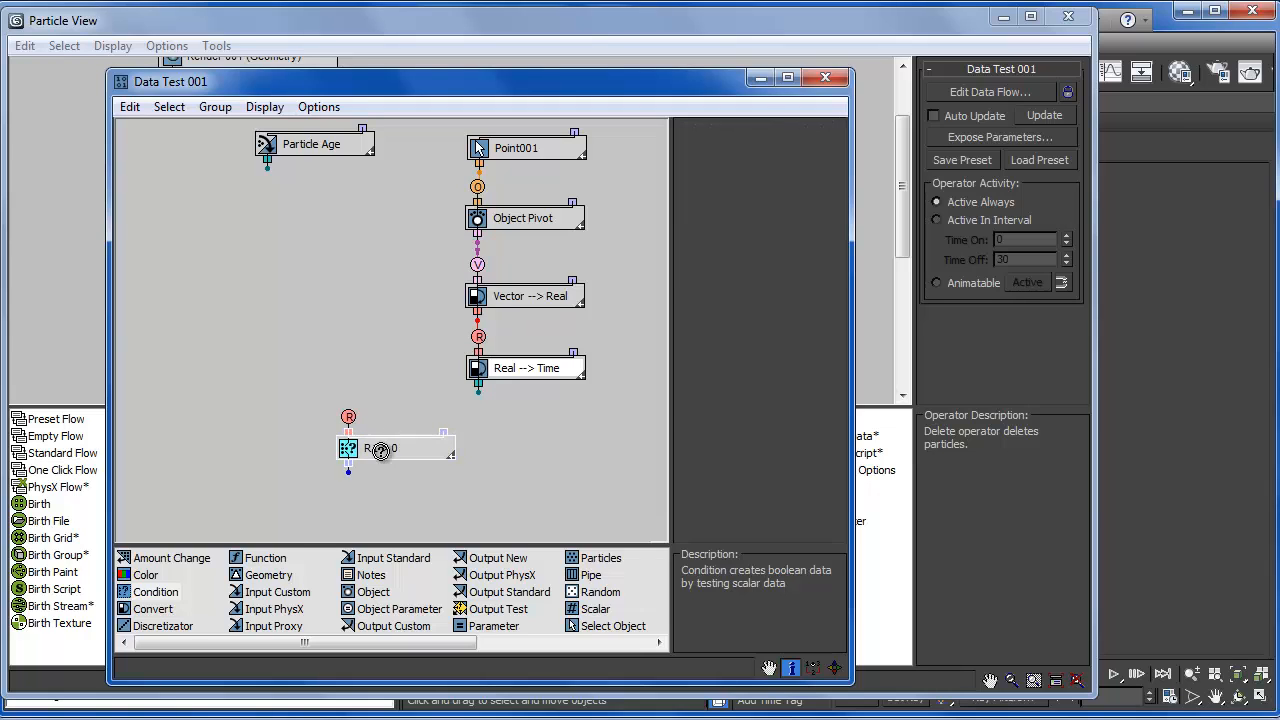
{"action": "left_click", "coordinate": [792, 152]}
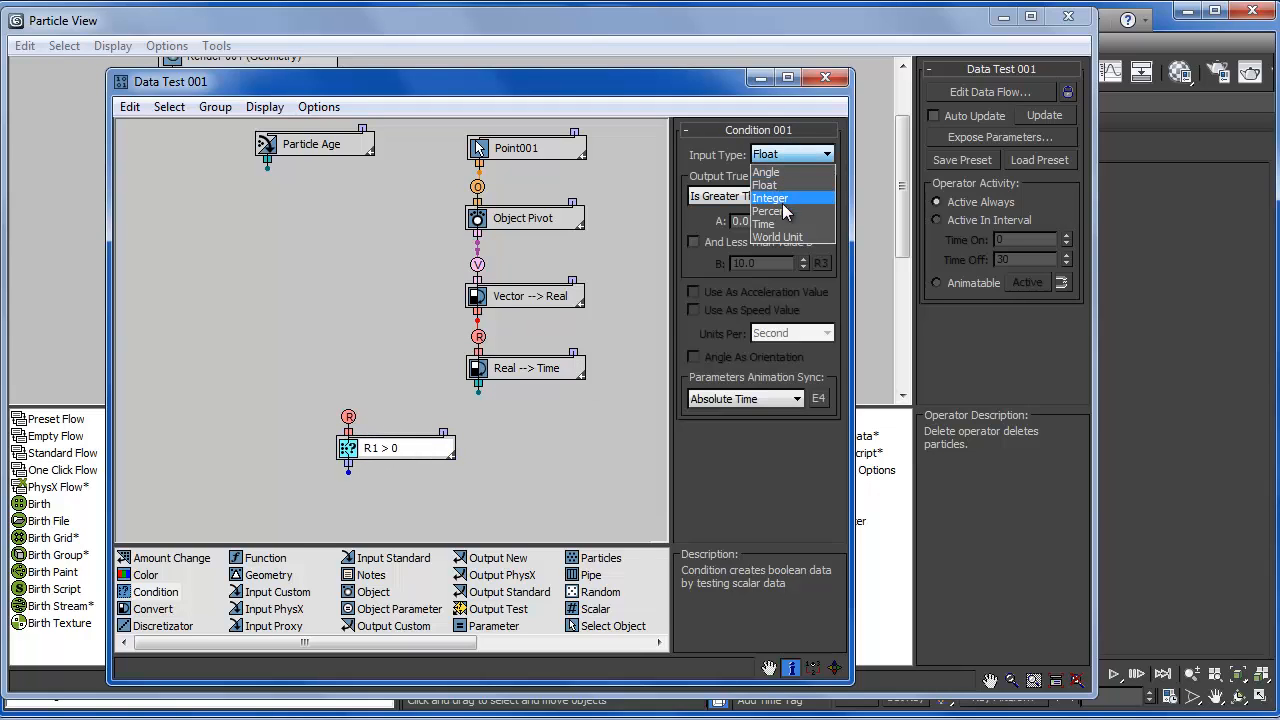
{"action": "left_click", "coordinate": [806, 238]}
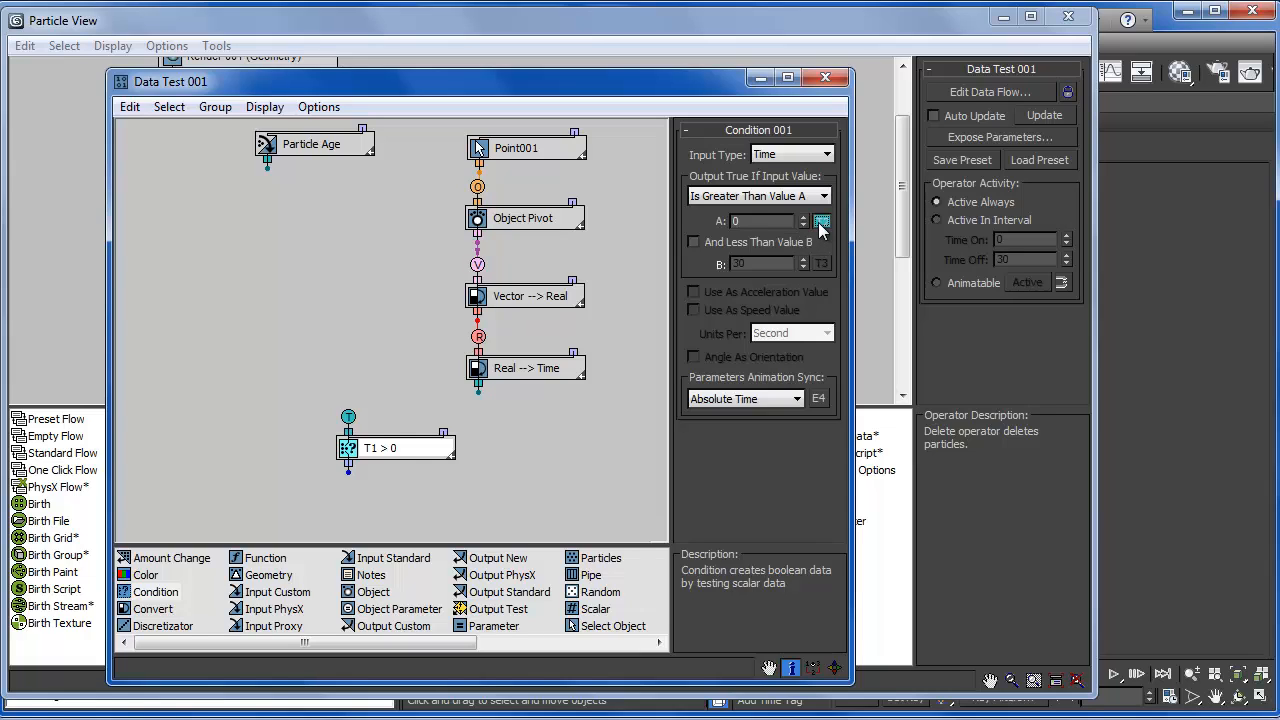
{"action": "left_click", "coordinate": [820, 224]}
{"action": "left_click", "coordinate": [785, 196]}
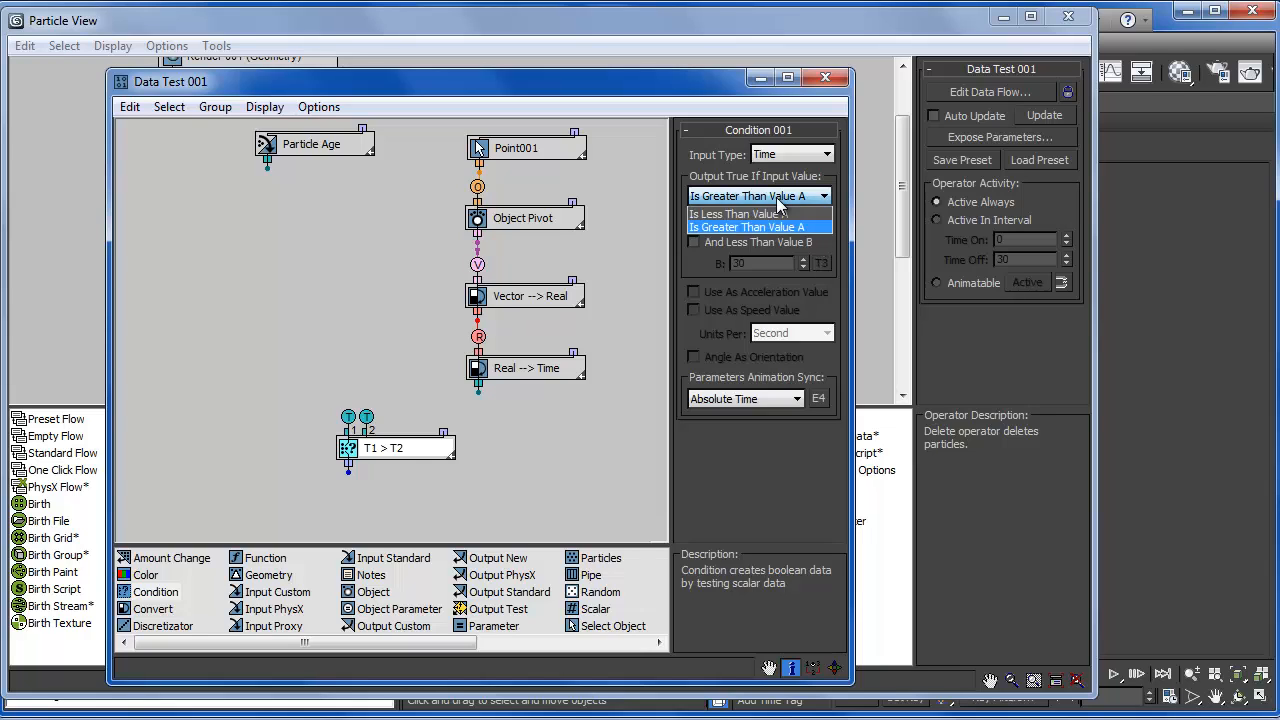
{"action": "left_click", "coordinate": [760, 222]}
Step: Wire Particle Age and Real --> Time into the condition's first and second inputs, and set the test to Is Less Than Value A
{"action": "left_click_drag", "start_coordinate": [268, 166], "coordinate": [348, 417]}
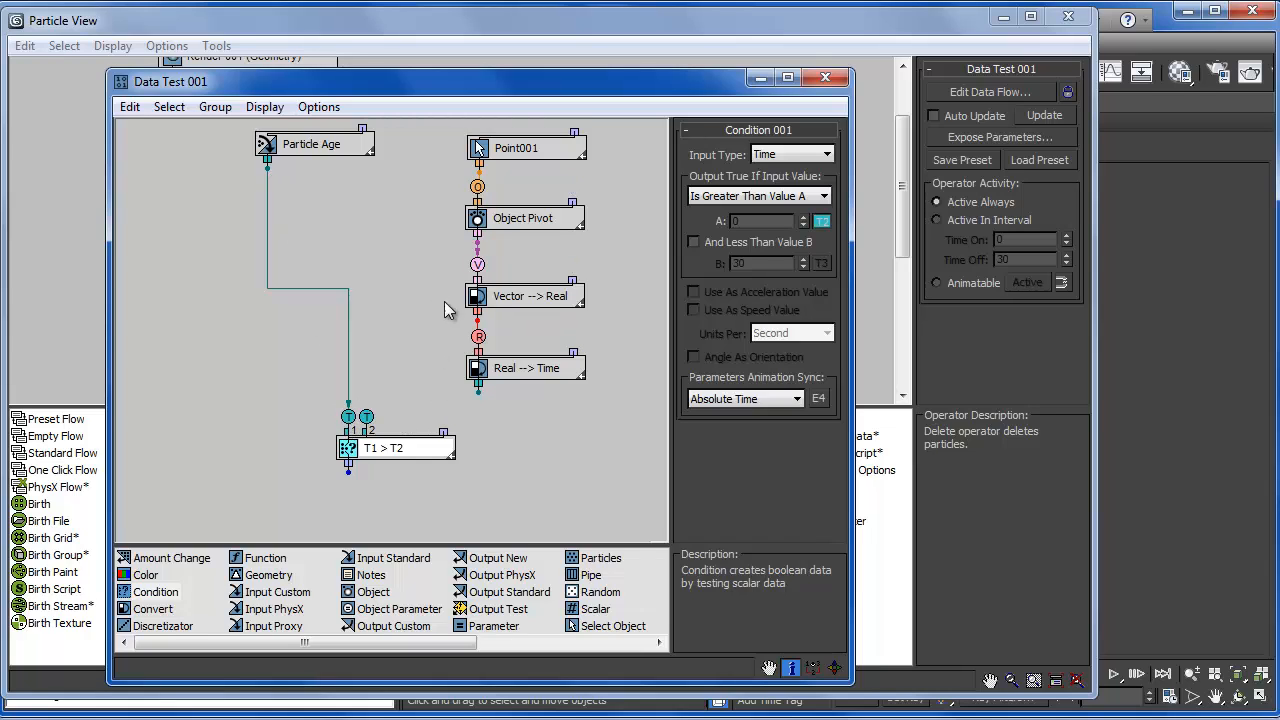
{"action": "mouse_move", "coordinate": [480, 396]}
{"action": "left_click_drag", "start_coordinate": [396, 392], "coordinate": [366, 417]}
{"action": "left_click", "coordinate": [800, 197]}
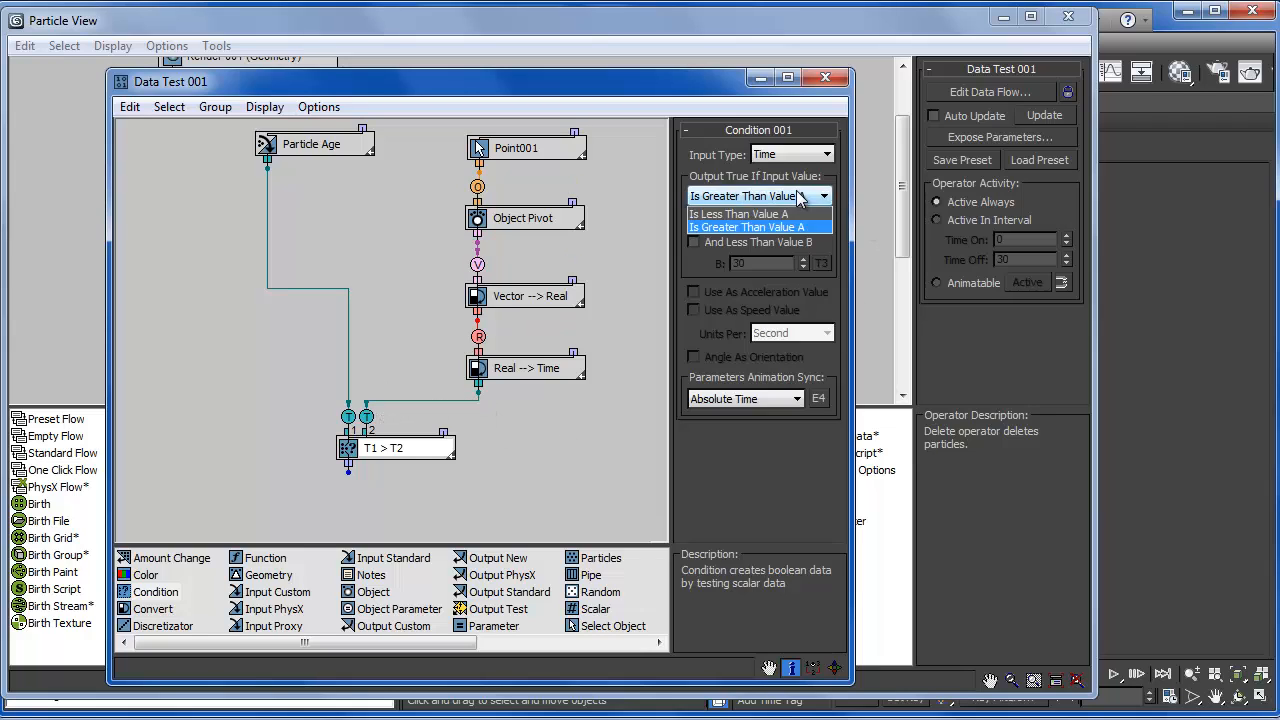
{"action": "left_click", "coordinate": [772, 216]}
Step: Add an Output Test sub-operator directly below the T1 < T2 condition and wire the condition's output into it
{"action": "middle_click_drag", "start_coordinate": [543, 458], "coordinate": [542, 444]}
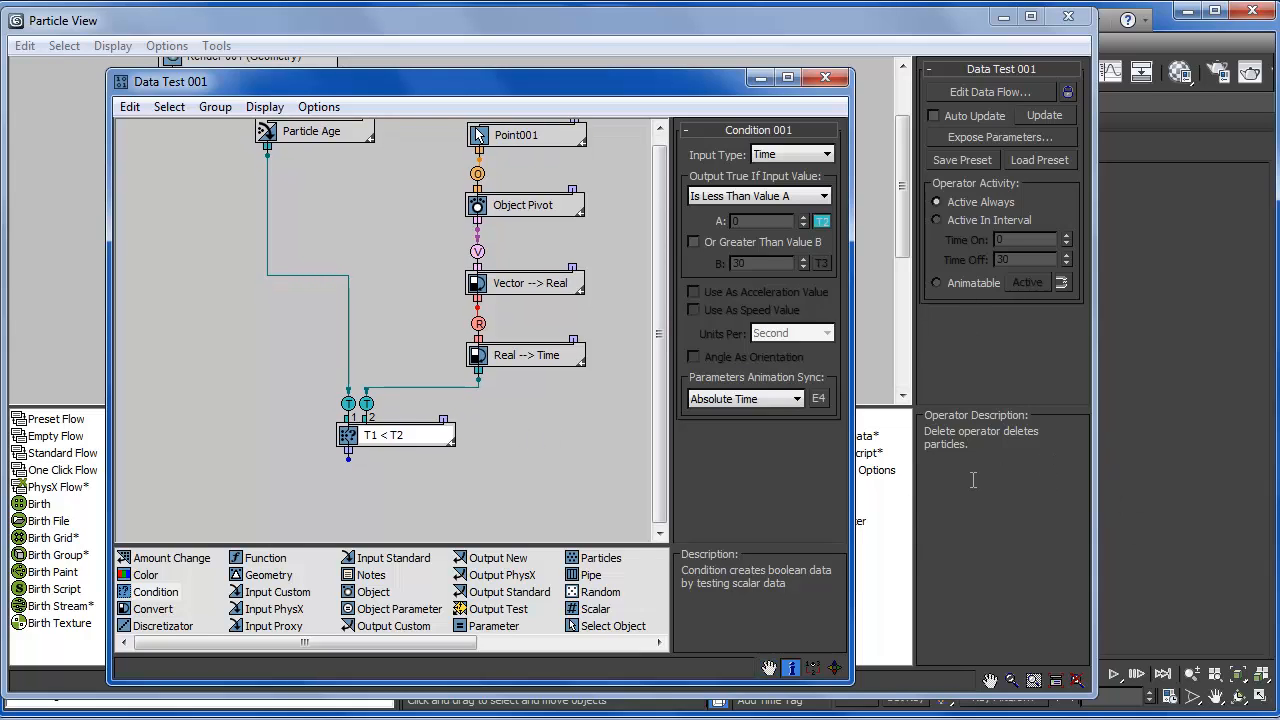
{"action": "middle_click_drag", "start_coordinate": [460, 498], "coordinate": [470, 471]}
{"action": "left_click_drag", "start_coordinate": [490, 608], "coordinate": [405, 487]}
{"action": "left_click_drag", "start_coordinate": [378, 438], "coordinate": [433, 504]}
{"action": "left_click", "coordinate": [430, 503]}
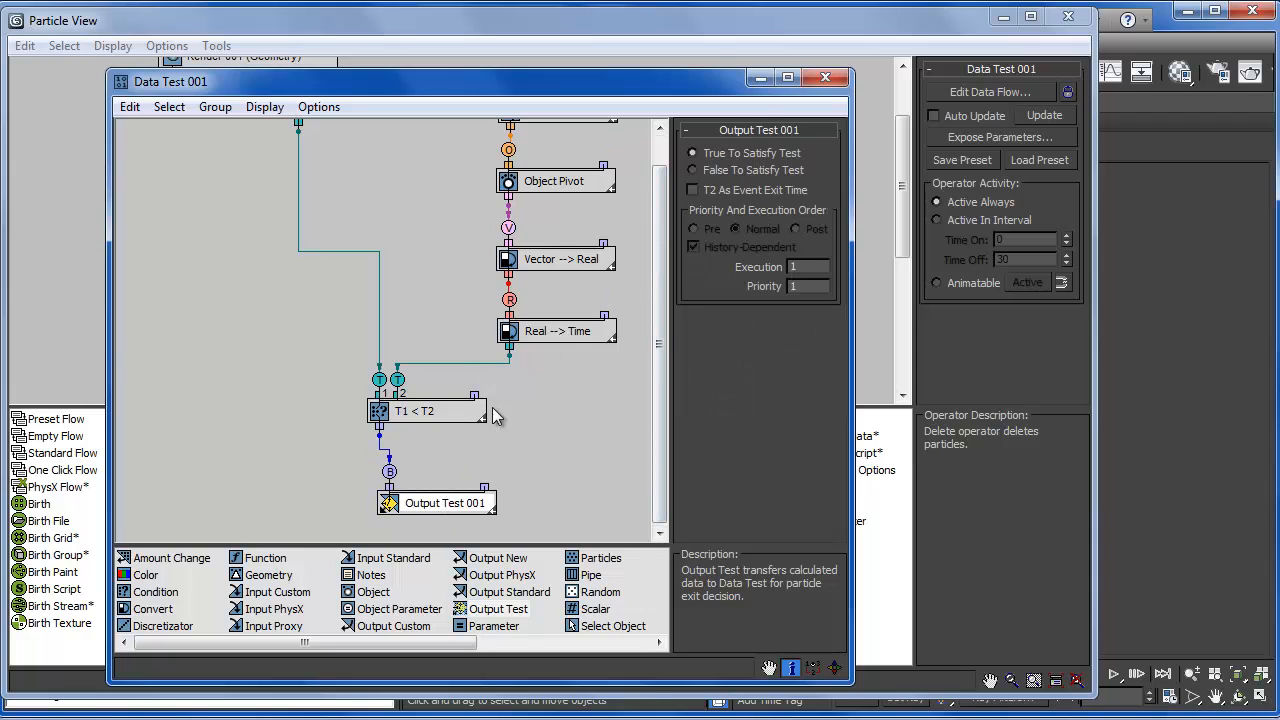
{"action": "mouse_move", "coordinate": [431, 497]}
{"action": "left_mouse_down"}
{"action": "mouse_move", "coordinate": [409, 499]}
{"action": "mouse_move", "coordinate": [421, 509]}
{"action": "left_mouse_up"}
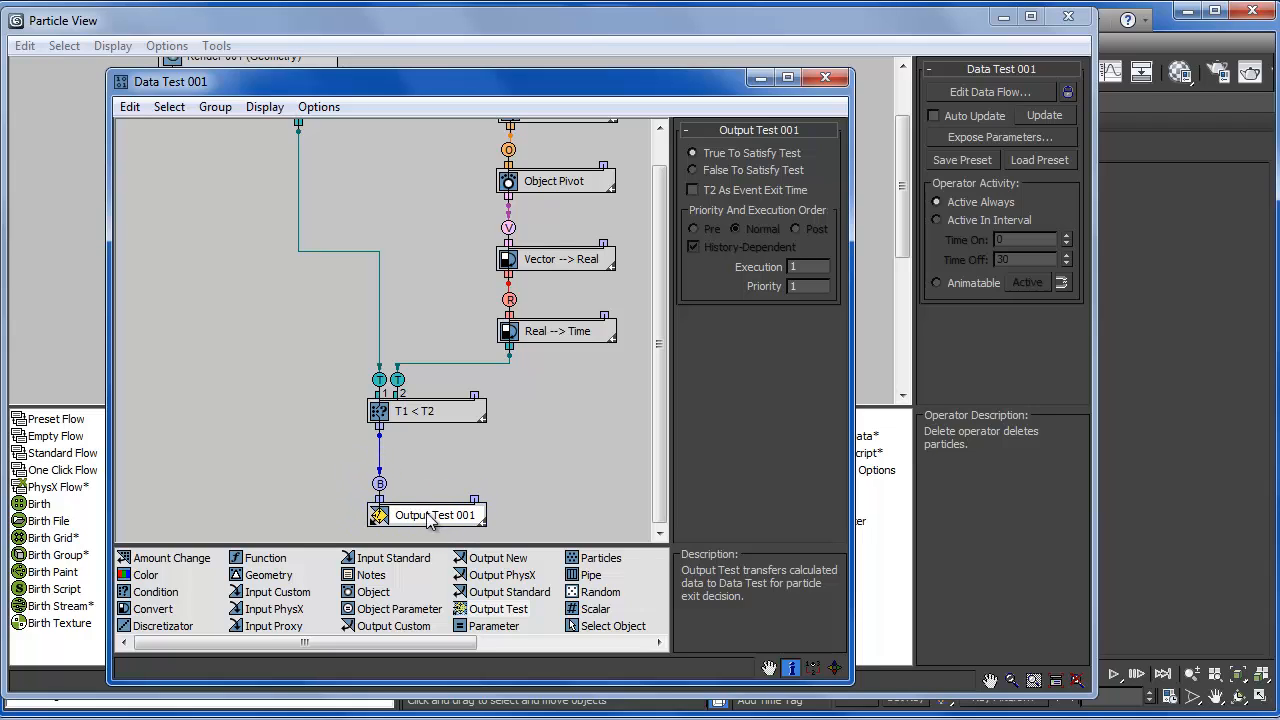
{"action": "left_click_drag", "start_coordinate": [451, 87], "coordinate": [722, 92]}
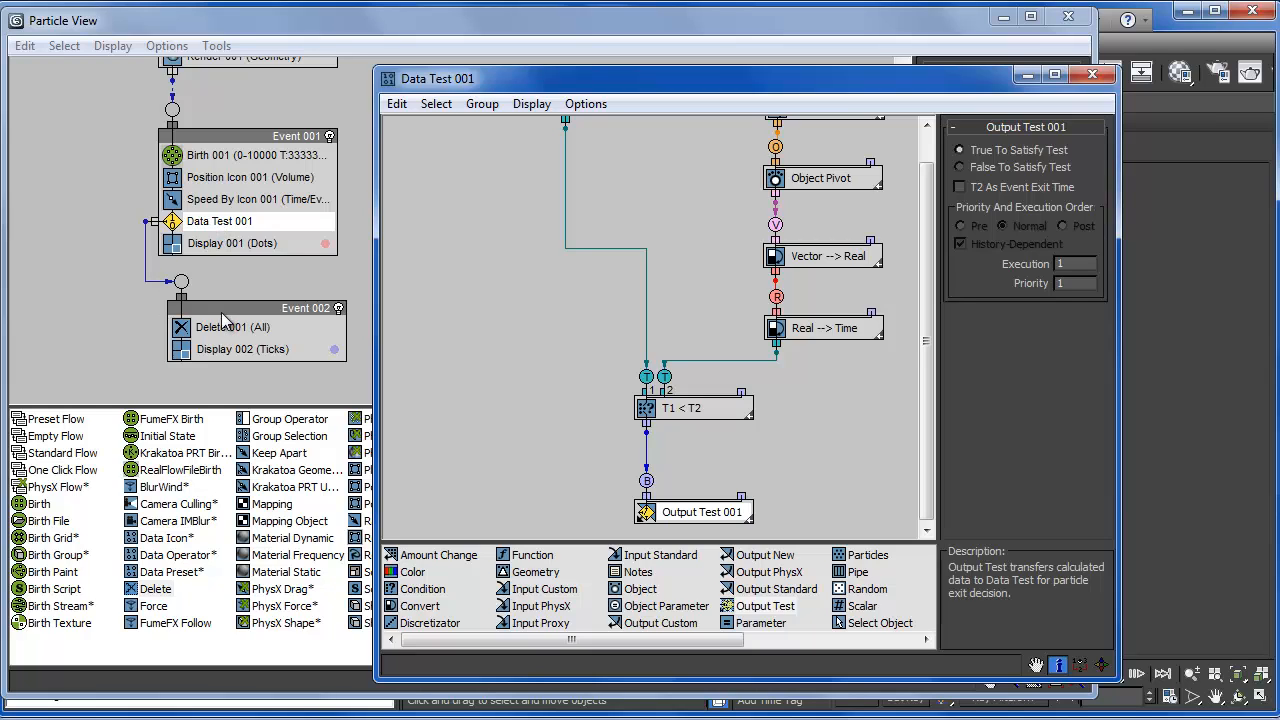
{"action": "middle_click_drag", "start_coordinate": [802, 497], "coordinate": [794, 479]}
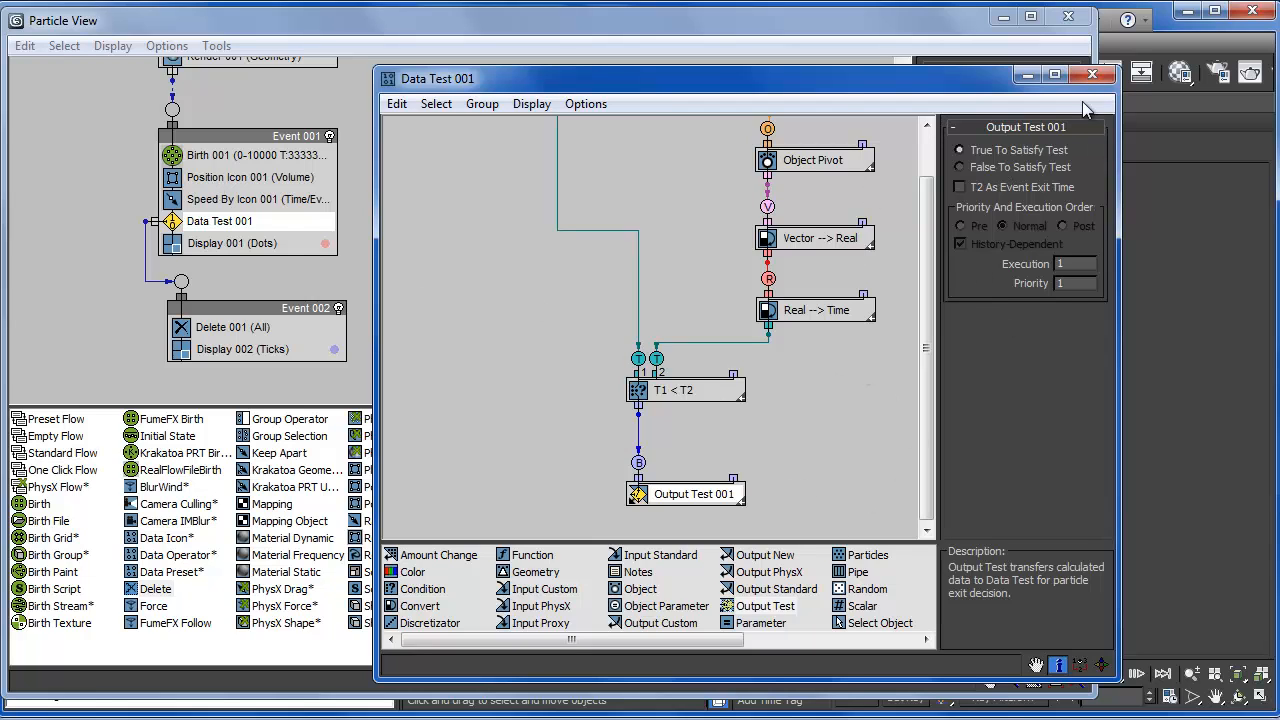
Step: Close the data flow editor, update Data Test 001, and enable its Auto Update
{"action": "left_click", "coordinate": [1092, 74]}
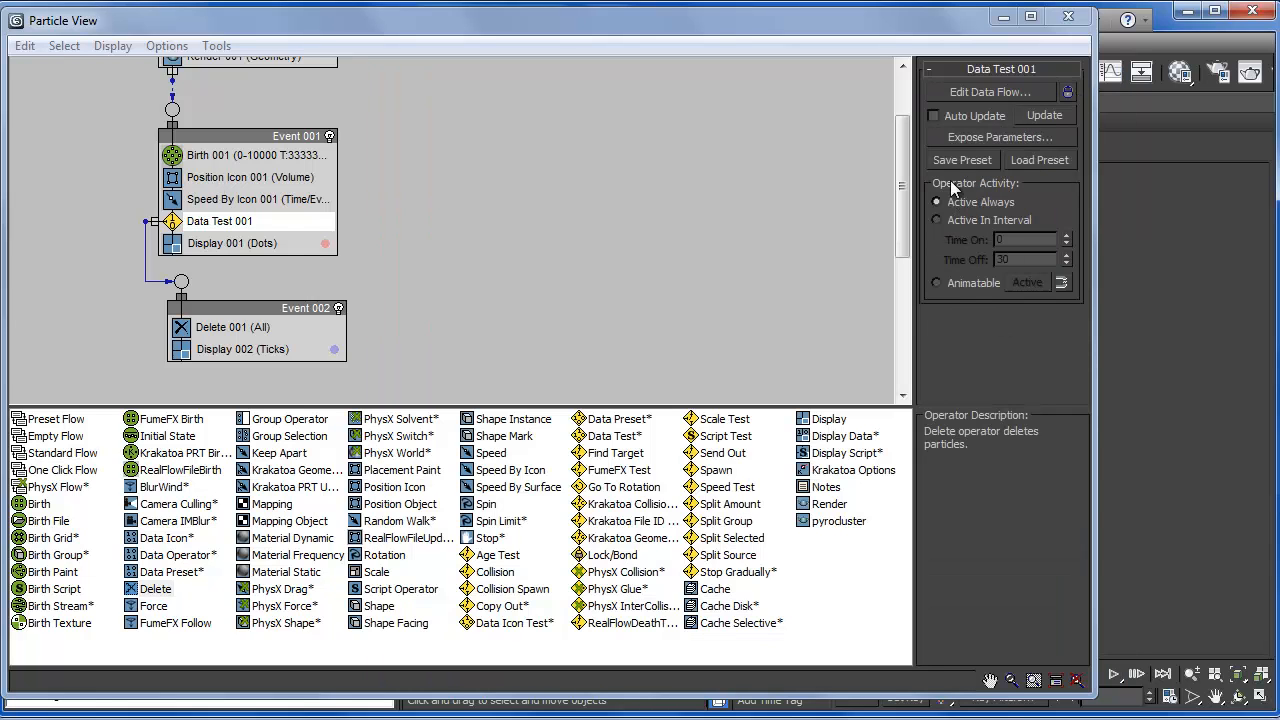
{"action": "left_click", "coordinate": [961, 116]}
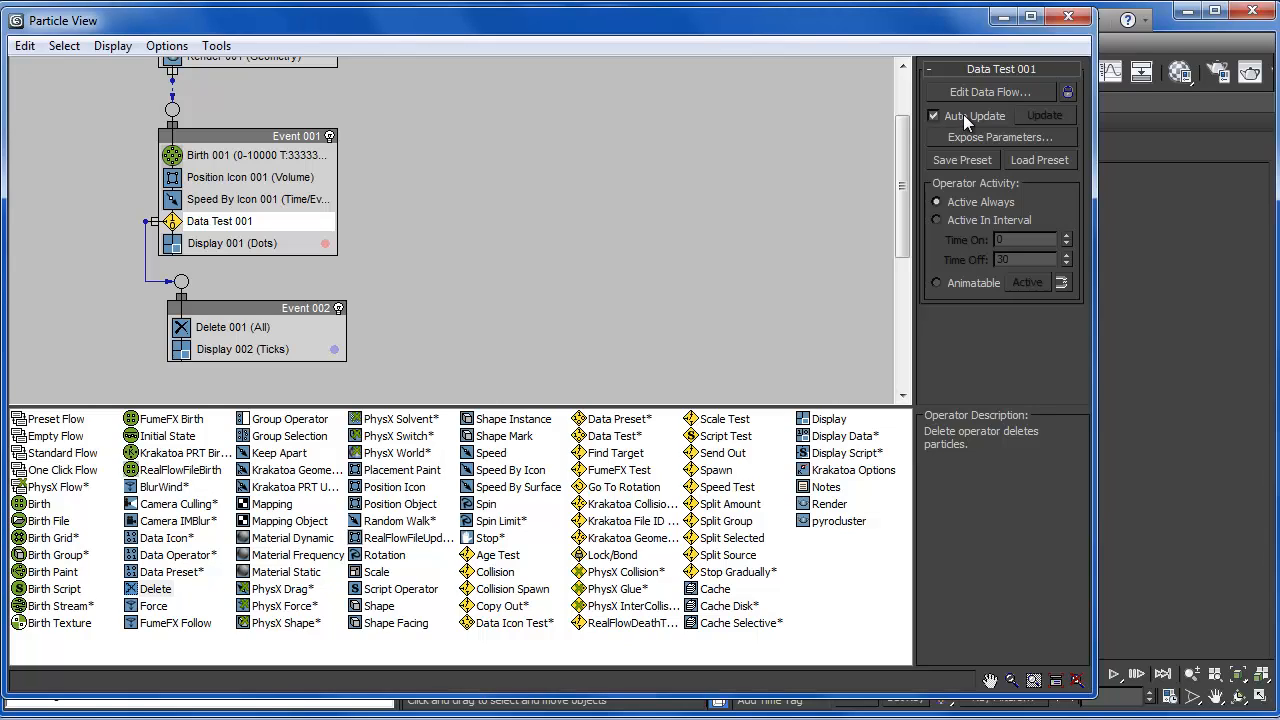
{"action": "left_click", "coordinate": [1035, 118]}
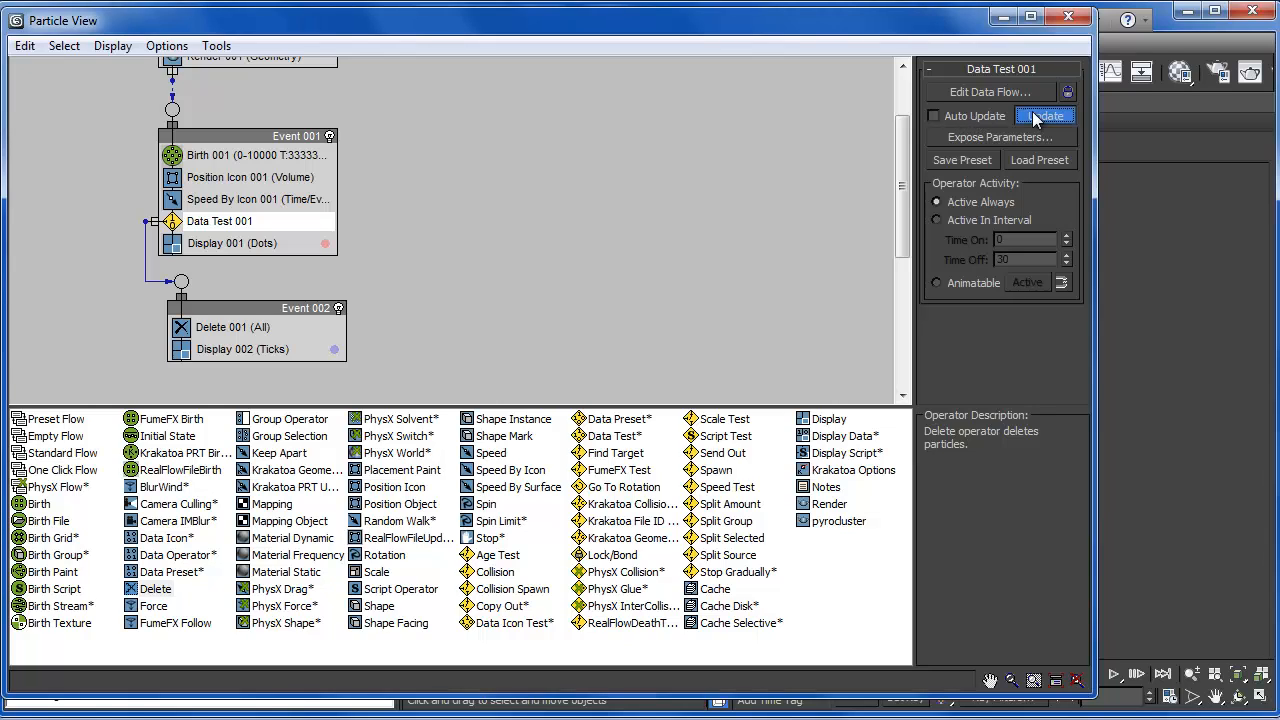
{"action": "left_click", "coordinate": [1032, 119]}
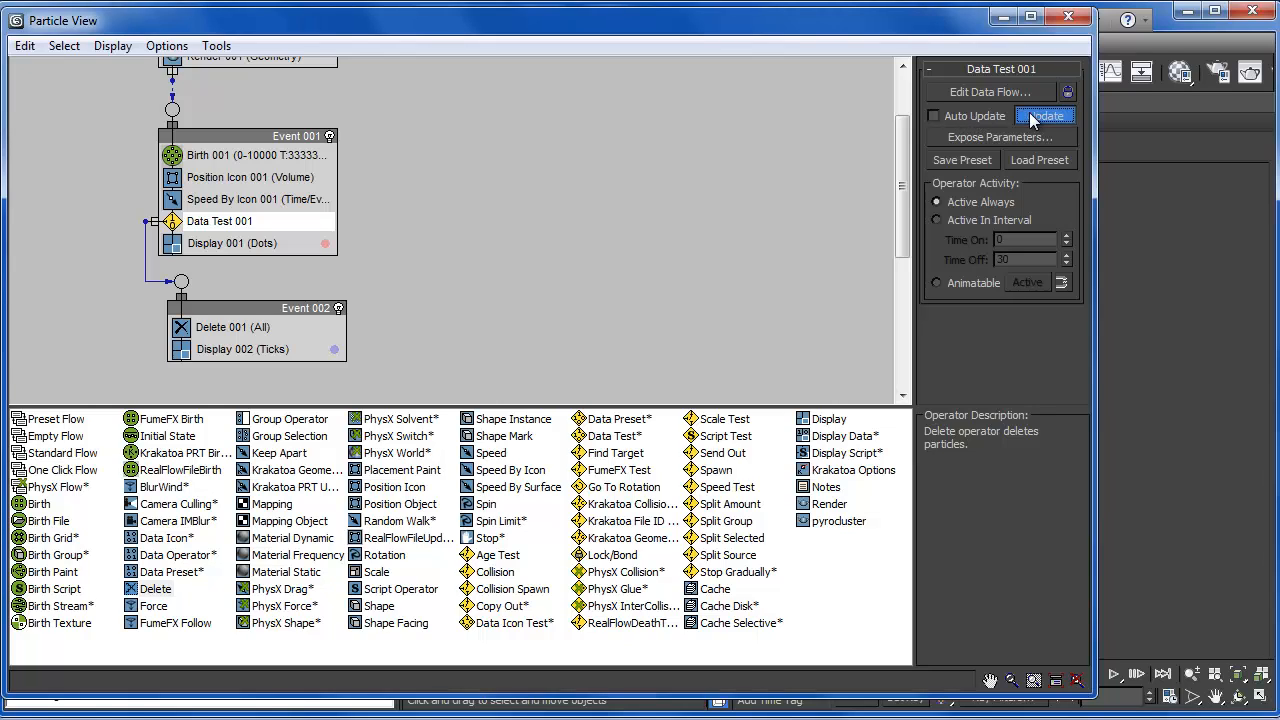
{"action": "left_click", "coordinate": [971, 116]}
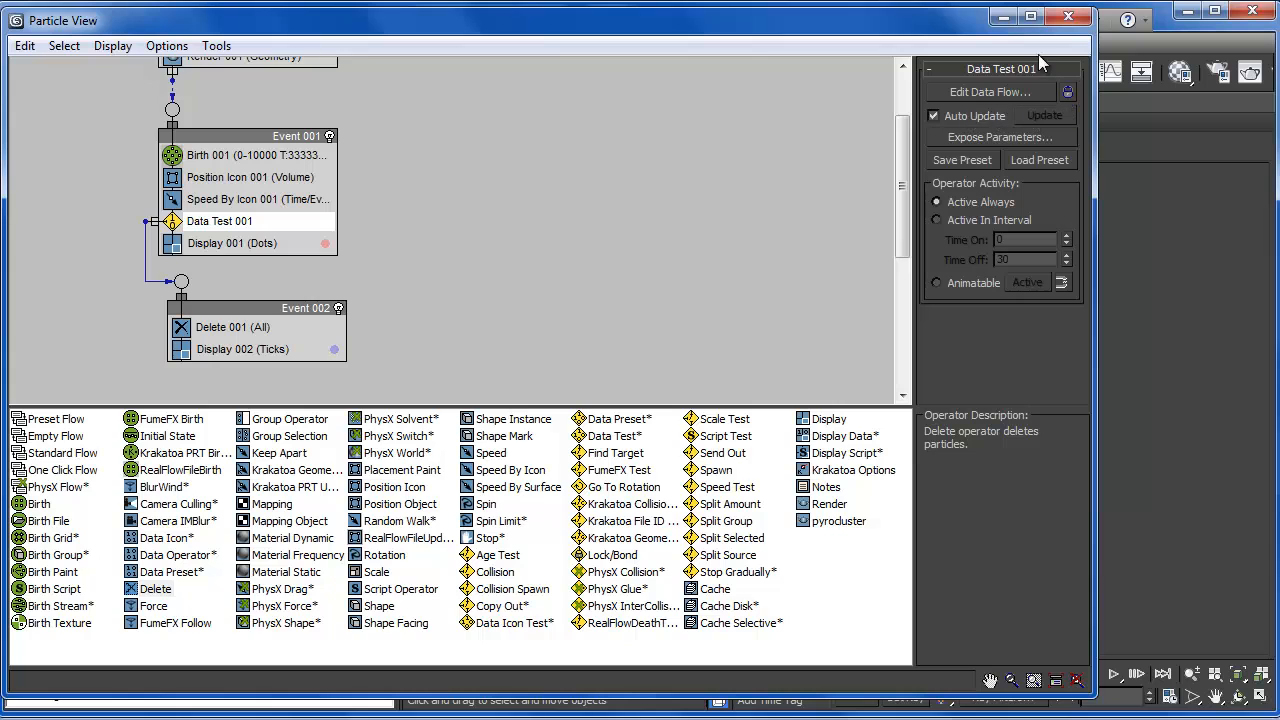
Step: Minimize Particle View and scrub the timeline to frame 61 to examine the particles in the perspective viewport
{"action": "left_click", "coordinate": [1003, 18]}
{"action": "left_click_drag", "start_coordinate": [70, 618], "coordinate": [196, 612]}
{"action": "scroll", "coordinate": [306, 457], "scroll_direction": "down", "scroll_amount": 4}
{"action": "scroll", "coordinate": [300, 492], "scroll_direction": "up", "scroll_amount": 2}
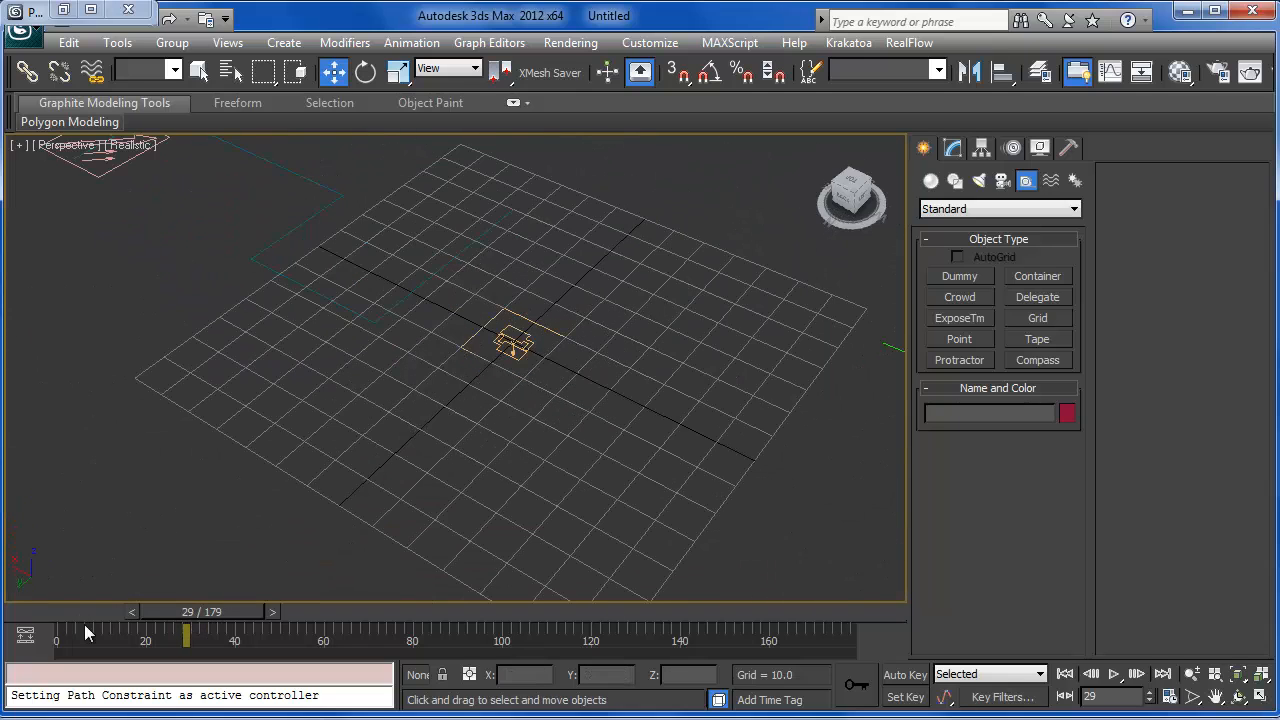
{"action": "left_click_drag", "start_coordinate": [221, 619], "coordinate": [322, 603]}
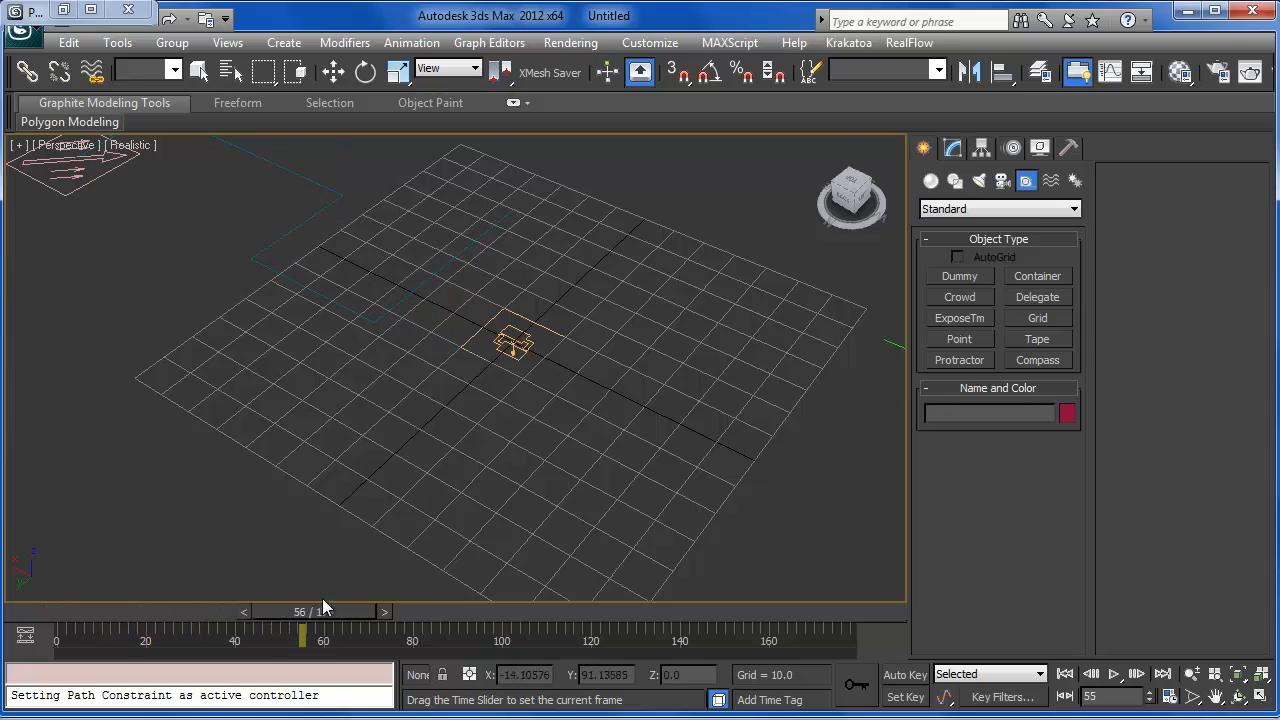
{"action": "key", "text": "w"}
{"action": "scroll", "coordinate": [511, 474], "scroll_direction": "down", "scroll_amount": 3}
{"action": "scroll", "coordinate": [500, 500], "scroll_direction": "up", "scroll_amount": 5}
{"action": "scroll", "coordinate": [503, 493], "scroll_direction": "down", "scroll_amount": 3}
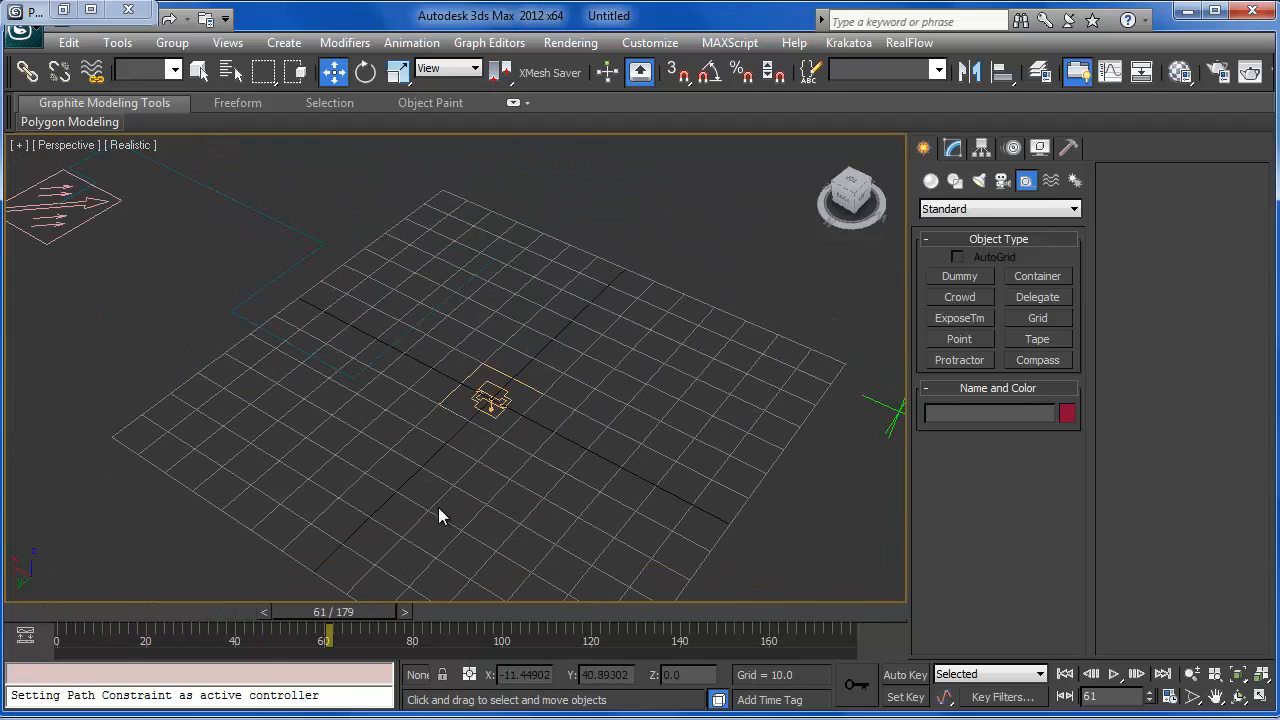
Step: Select Point001 and scrub the timeline forward and back to frame 0 to check its motion relative to the particle icon
{"action": "middle_click_drag", "start_coordinate": [492, 476], "coordinate": [680, 380]}
{"action": "scroll", "coordinate": [568, 466], "scroll_direction": "down", "scroll_amount": 3}
{"action": "left_click", "coordinate": [888, 352]}
{"action": "middle_click_drag", "start_coordinate": [865, 420], "coordinate": [631, 524], "text": "alt"}
{"action": "left_click_drag", "start_coordinate": [353, 612], "coordinate": [529, 612]}
{"action": "middle_click_drag", "start_coordinate": [591, 555], "coordinate": [610, 595], "text": "alt"}
{"action": "left_click_drag", "start_coordinate": [507, 617], "coordinate": [82, 620]}
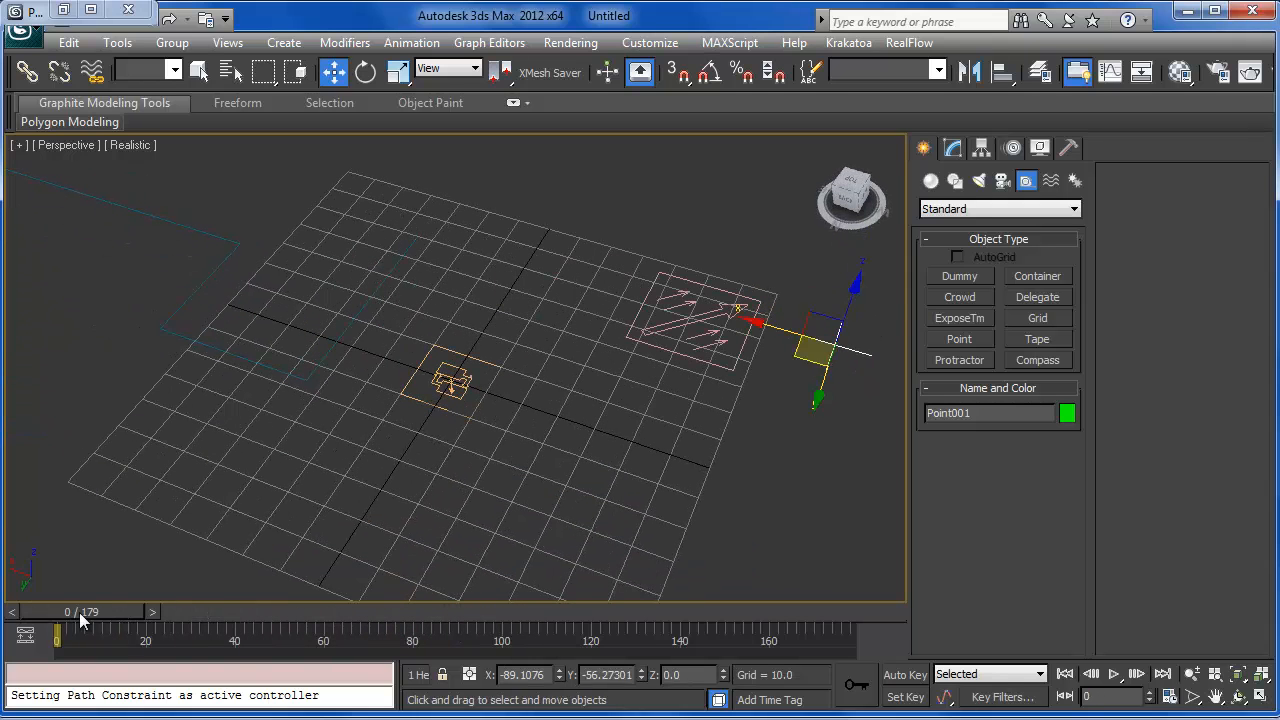
Step: Open the audio controller on Point001's Z Position to check its maximum controller range, and close it
{"action": "middle_click_drag", "start_coordinate": [728, 478], "coordinate": [685, 467], "text": "alt"}
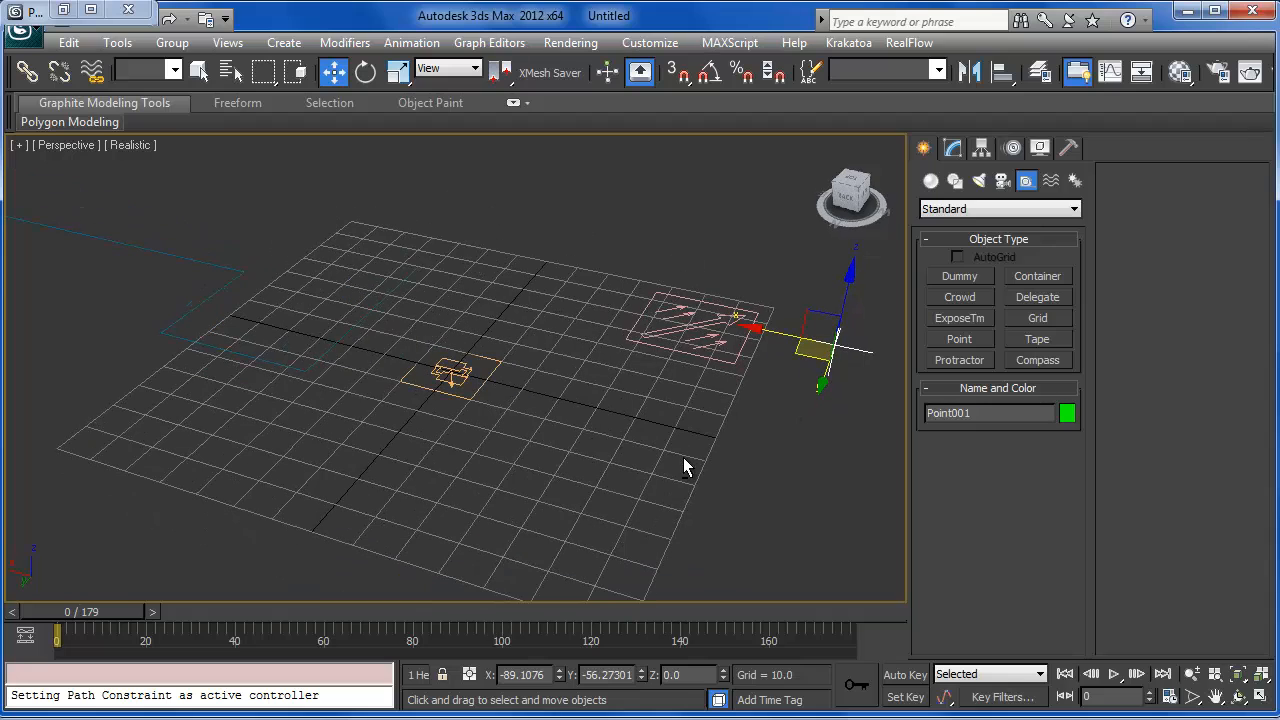
{"action": "left_click", "coordinate": [954, 149]}
{"action": "left_click", "coordinate": [1013, 148]}
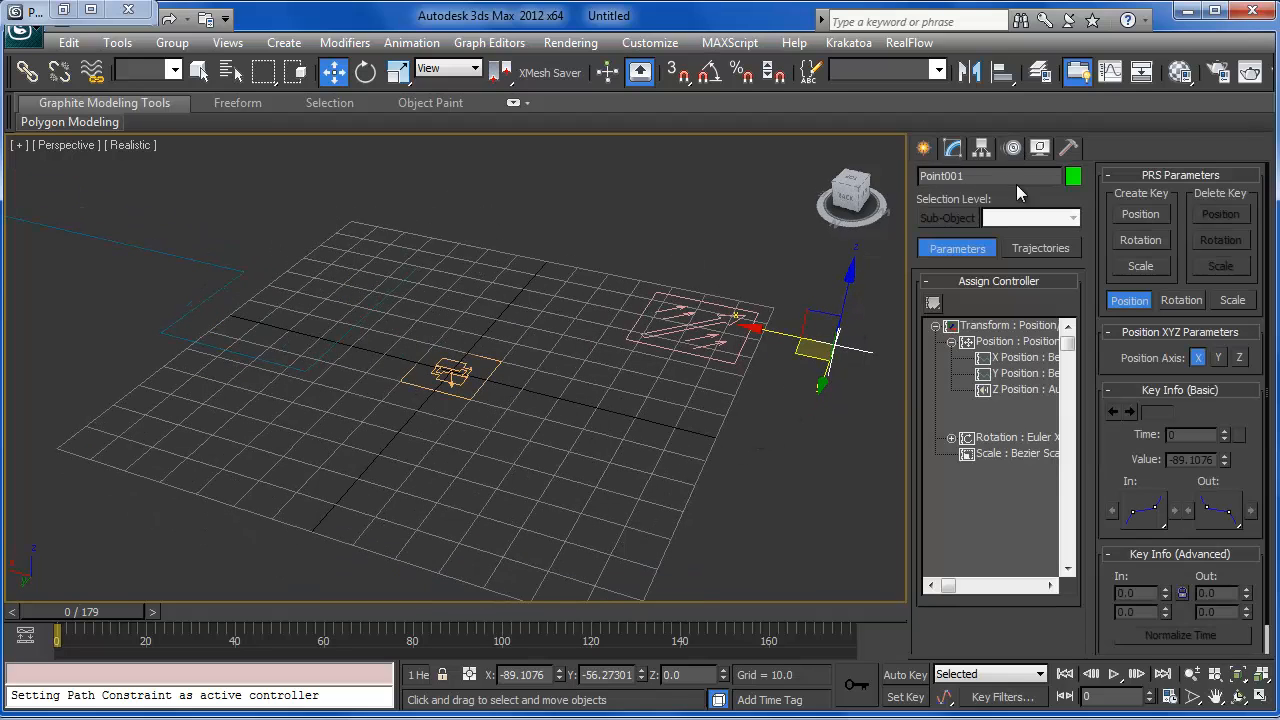
{"action": "double_click", "coordinate": [986, 400]}
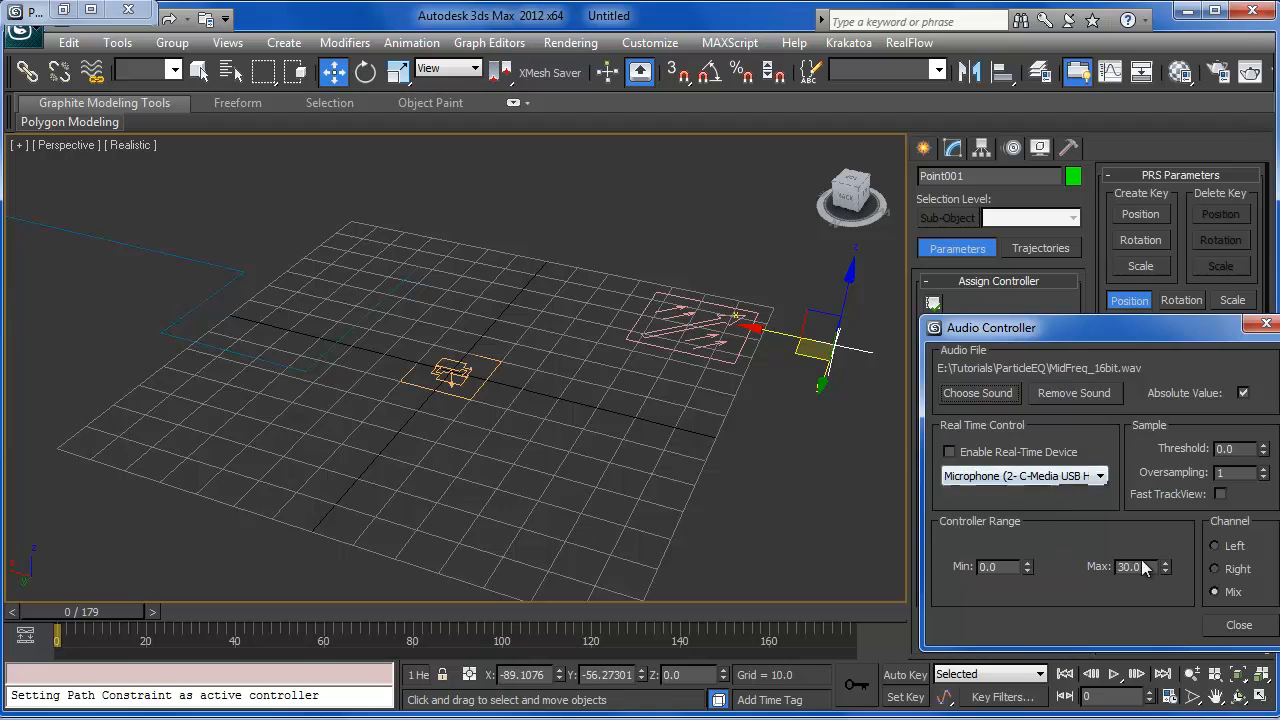
{"action": "left_click_drag", "start_coordinate": [1147, 567], "coordinate": [1014, 549]}
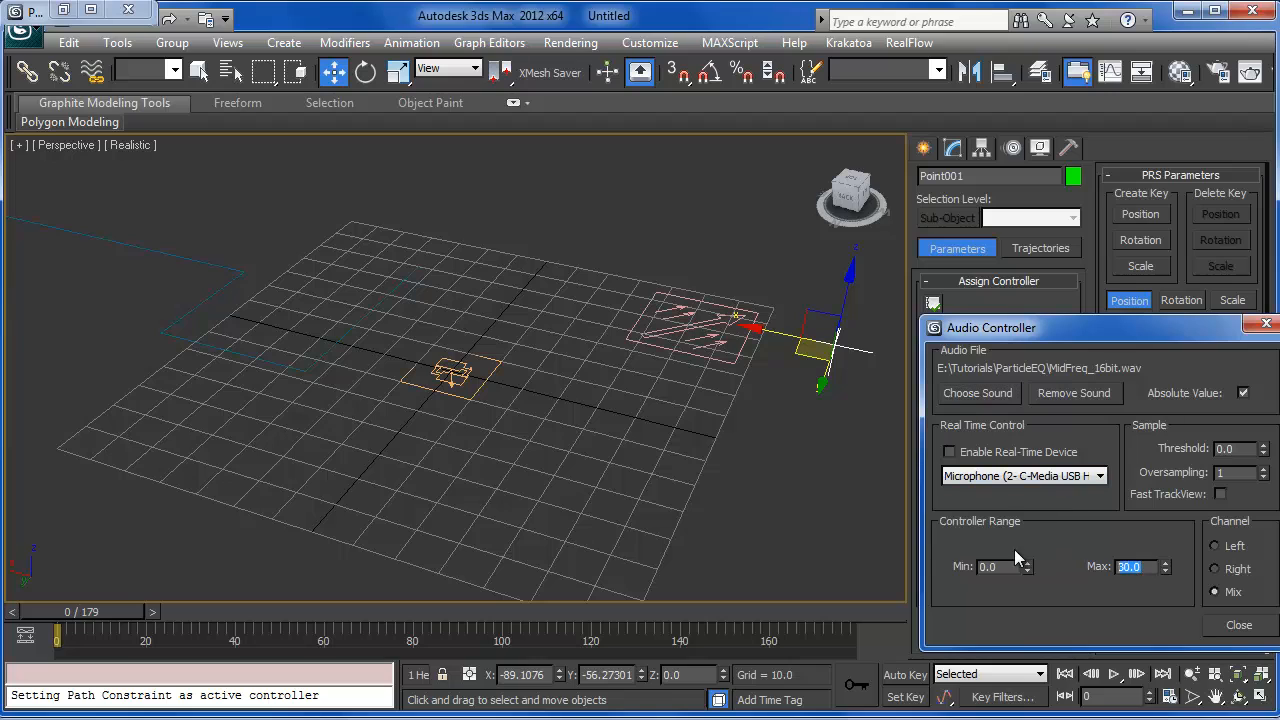
{"action": "left_click", "coordinate": [1225, 630]}
Step: Scrub the timeline forward and back to frame 0 to examine Point001's vertical motion in the perspective viewport
{"action": "left_click_drag", "start_coordinate": [82, 612], "coordinate": [121, 597]}
{"action": "middle_click_drag", "start_coordinate": [375, 460], "coordinate": [543, 403], "text": "alt"}
{"action": "middle_click_drag", "start_coordinate": [620, 382], "coordinate": [374, 450]}
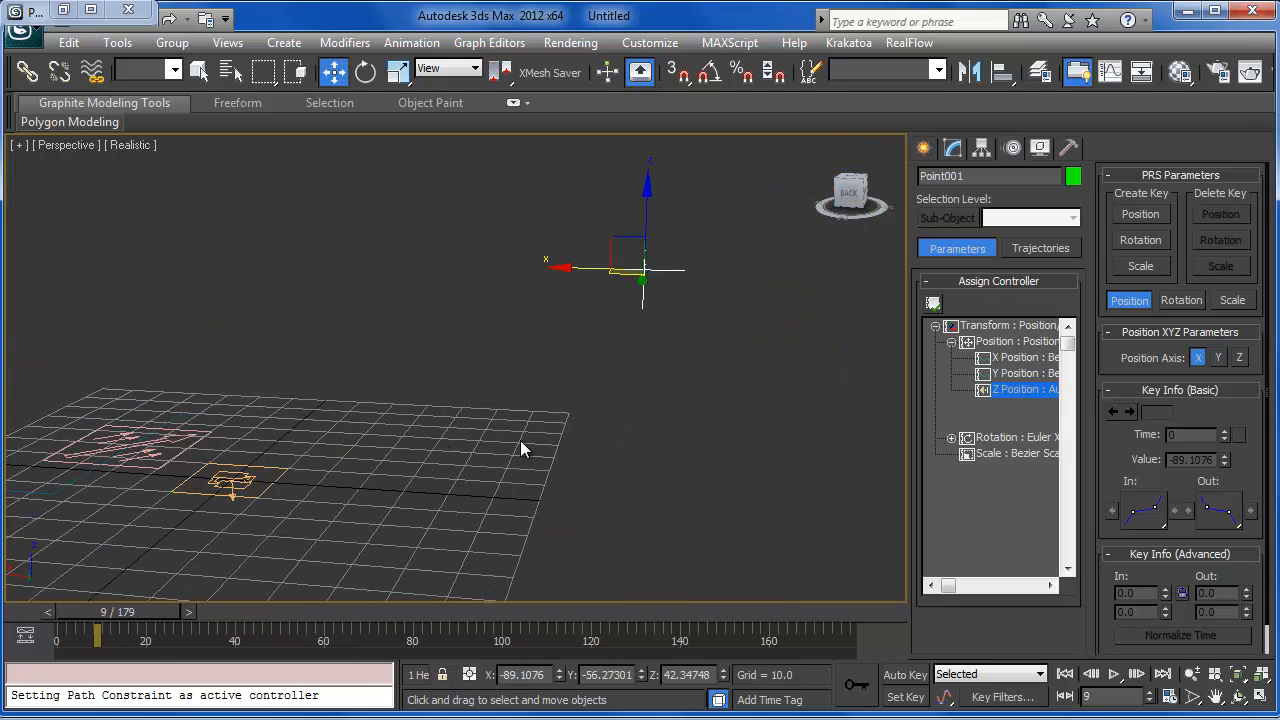
{"action": "middle_click_drag", "start_coordinate": [526, 424], "coordinate": [548, 405], "text": "alt"}
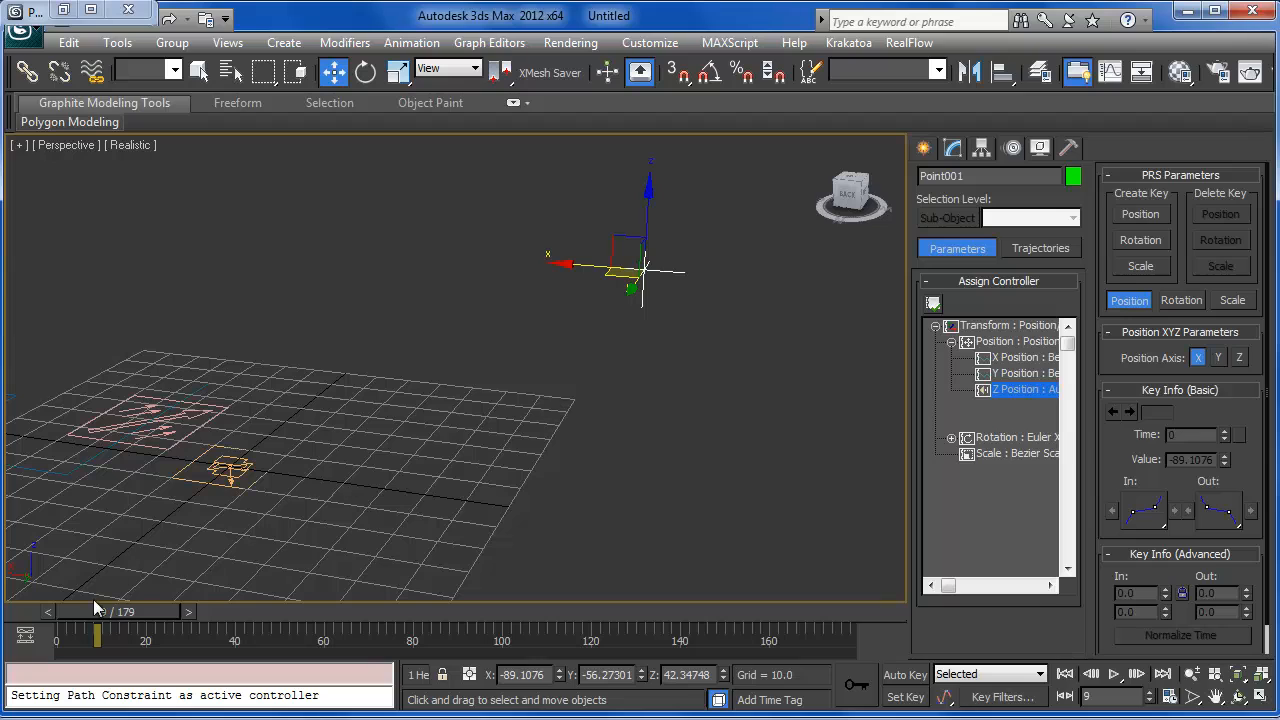
{"action": "left_click_drag", "start_coordinate": [137, 620], "coordinate": [62, 610]}
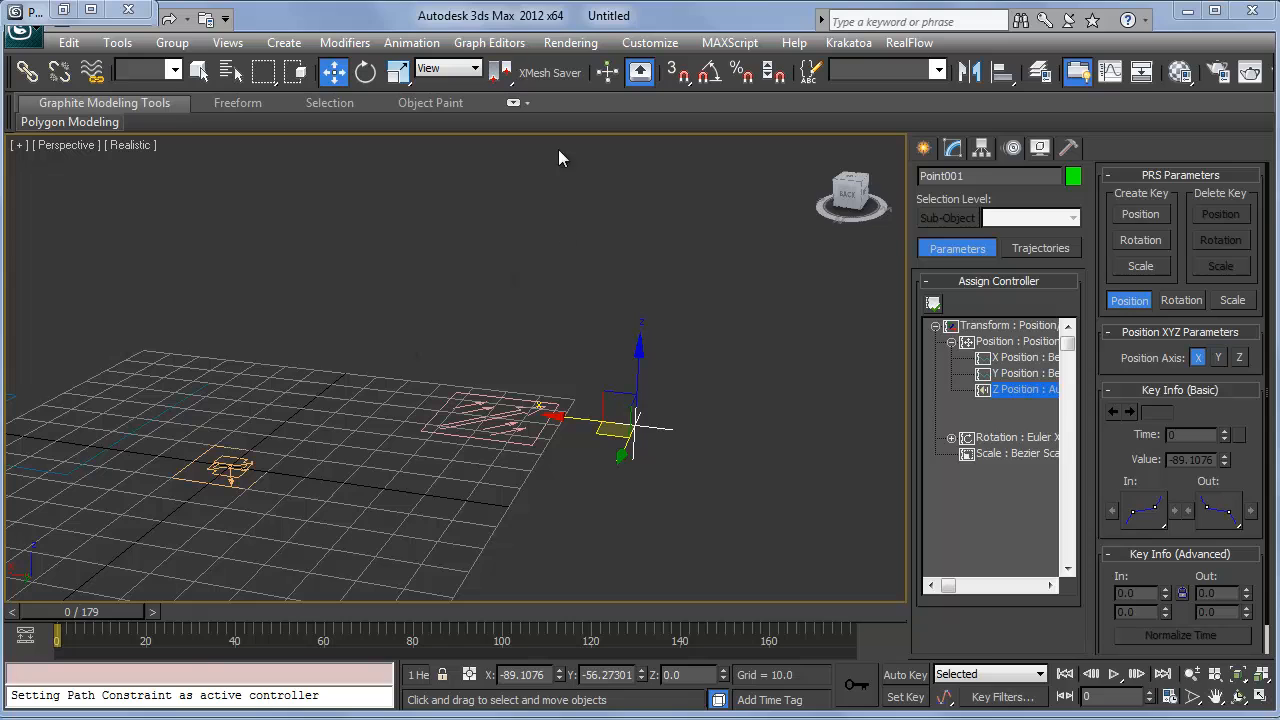
Step: Reopen Data Test 001's data flow in Particle View and review the Point001, Object Pivot and Convert sub-operators
{"action": "key", "text": "6"}
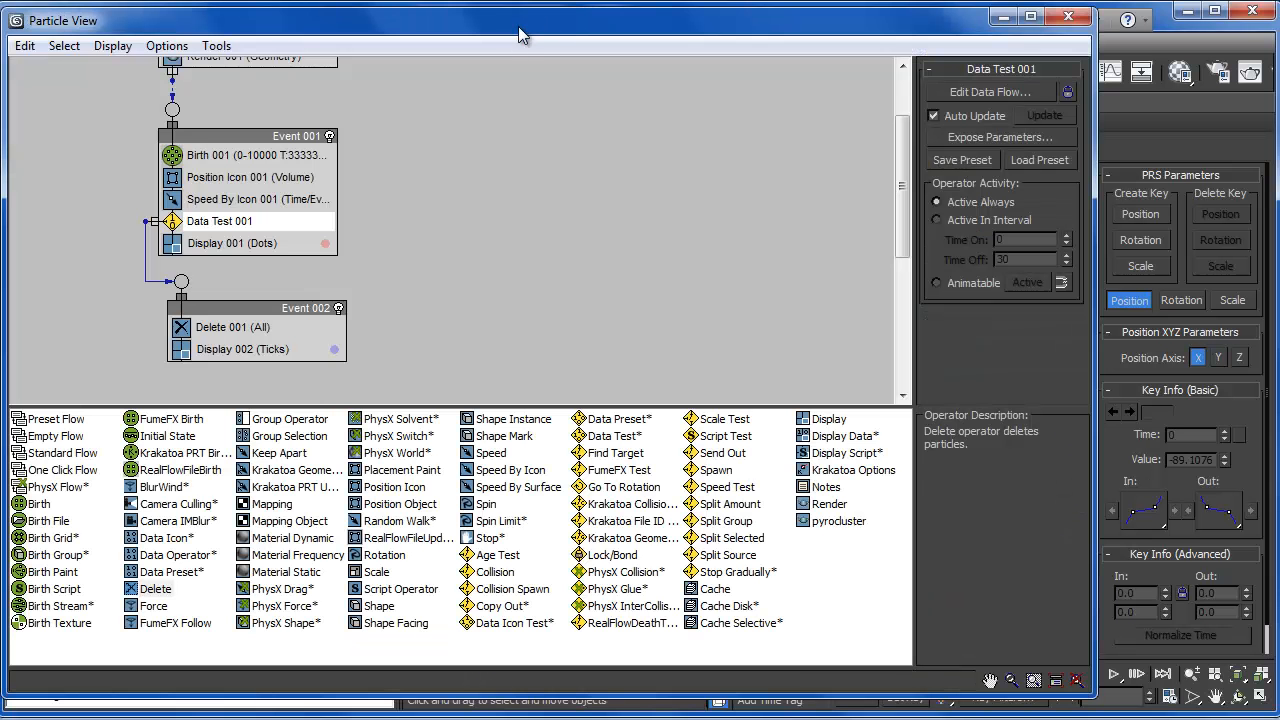
{"action": "left_click", "coordinate": [972, 93]}
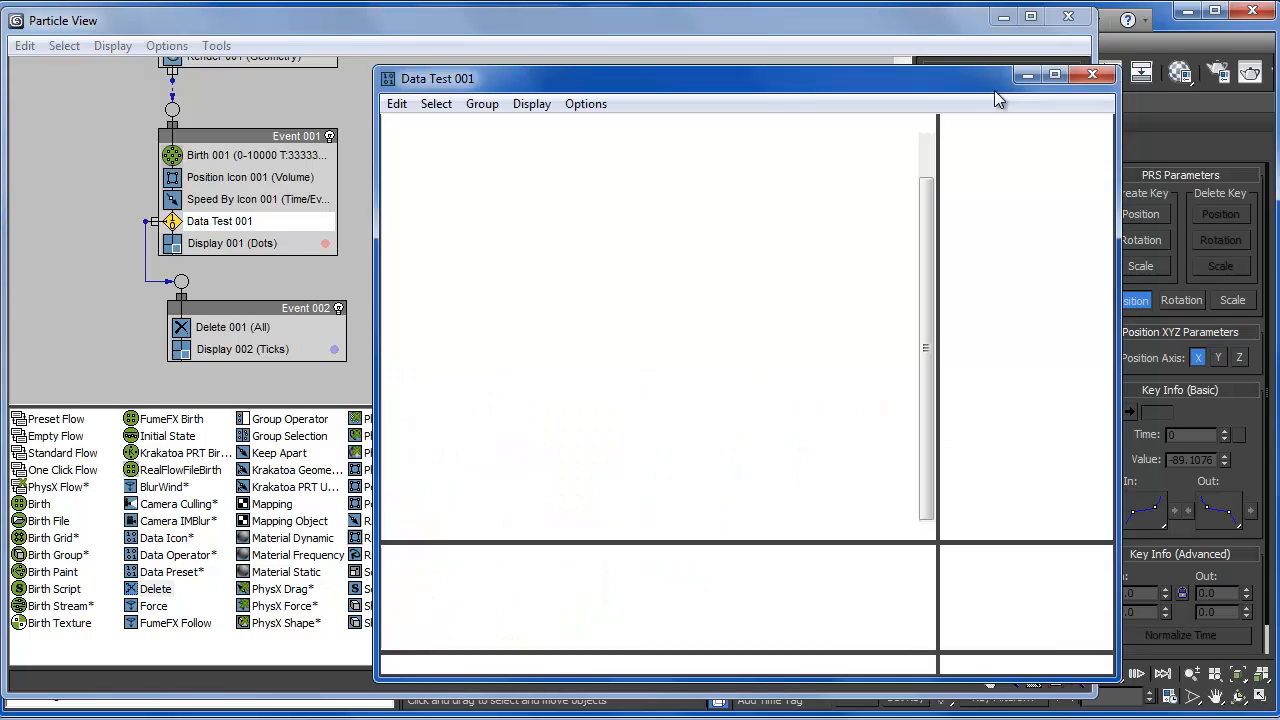
{"action": "scroll", "coordinate": [790, 485], "scroll_direction": "up", "scroll_amount": 3}
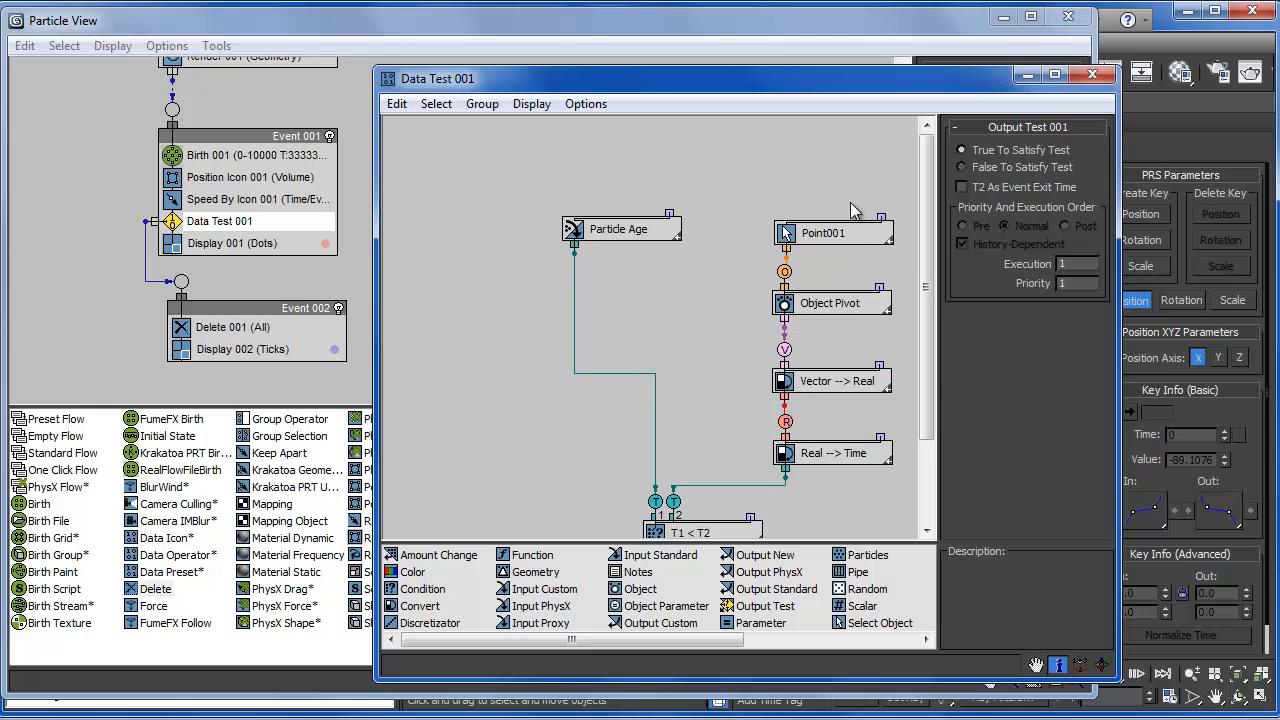
{"action": "left_click", "coordinate": [838, 233]}
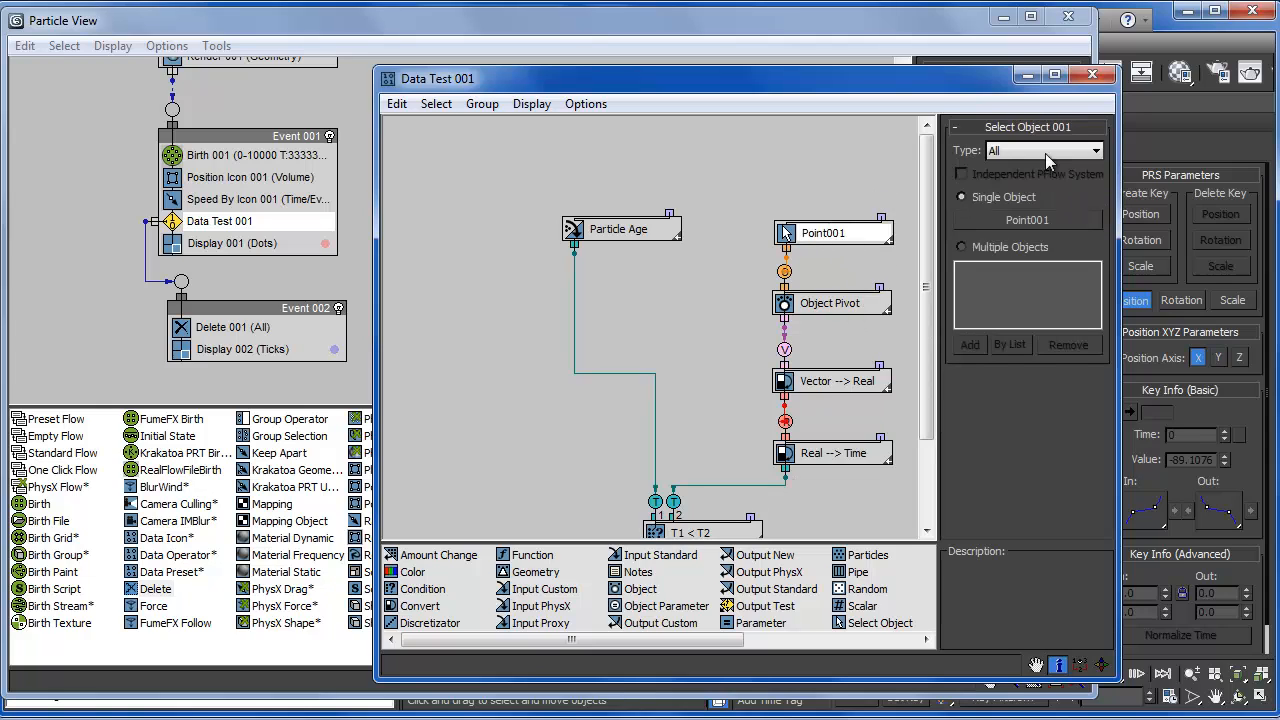
{"action": "left_click", "coordinate": [826, 305]}
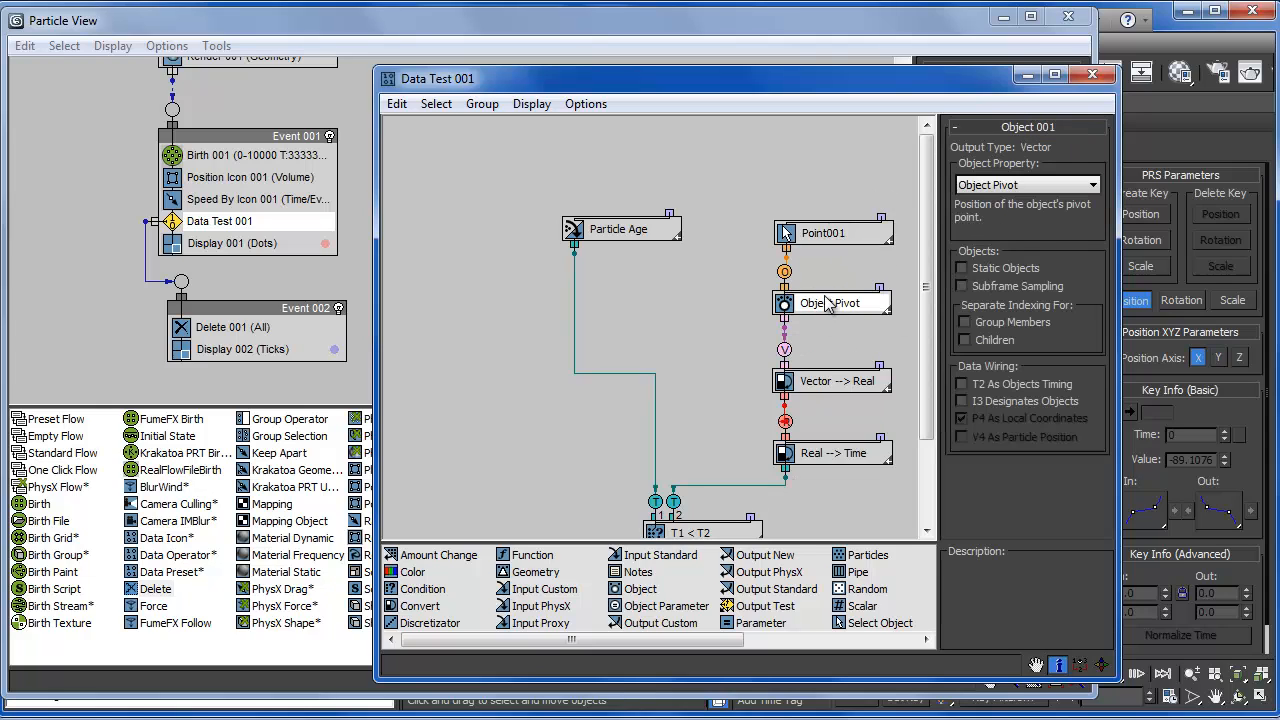
{"action": "left_click", "coordinate": [826, 389]}
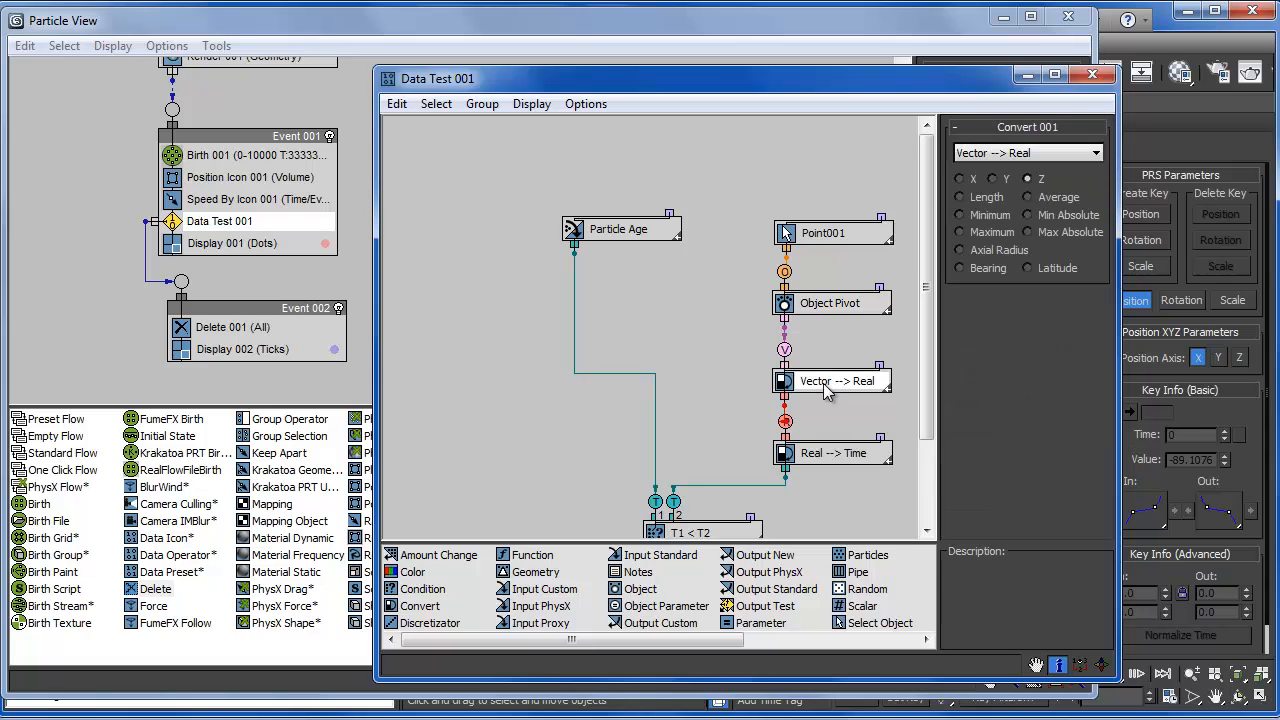
{"action": "middle_click_drag", "start_coordinate": [735, 456], "coordinate": [729, 360]}
{"action": "left_click", "coordinate": [835, 405]}
Step: Set the time condition to Is Greater Than Value A, close the data flow editor and minimize Particle View
{"action": "left_click", "coordinate": [707, 411]}
{"action": "middle_click_drag", "start_coordinate": [707, 411], "coordinate": [847, 485]}
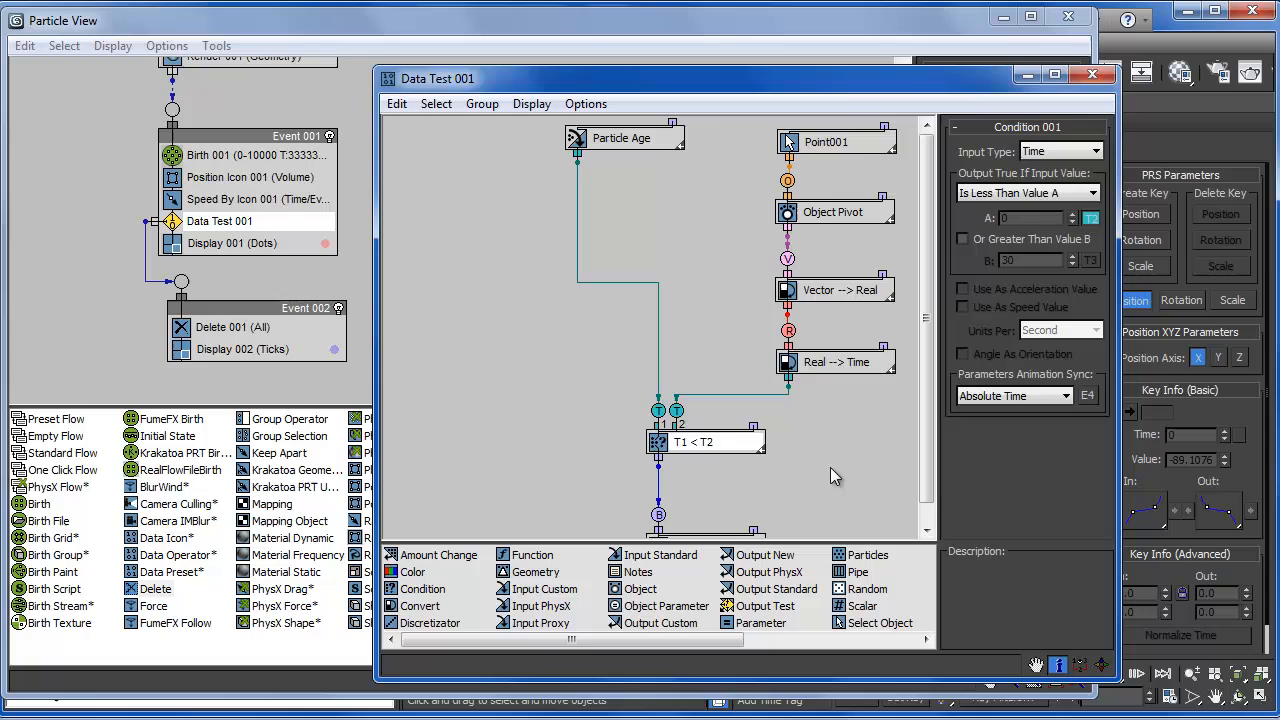
{"action": "left_click", "coordinate": [1015, 199]}
{"action": "left_click", "coordinate": [1005, 220]}
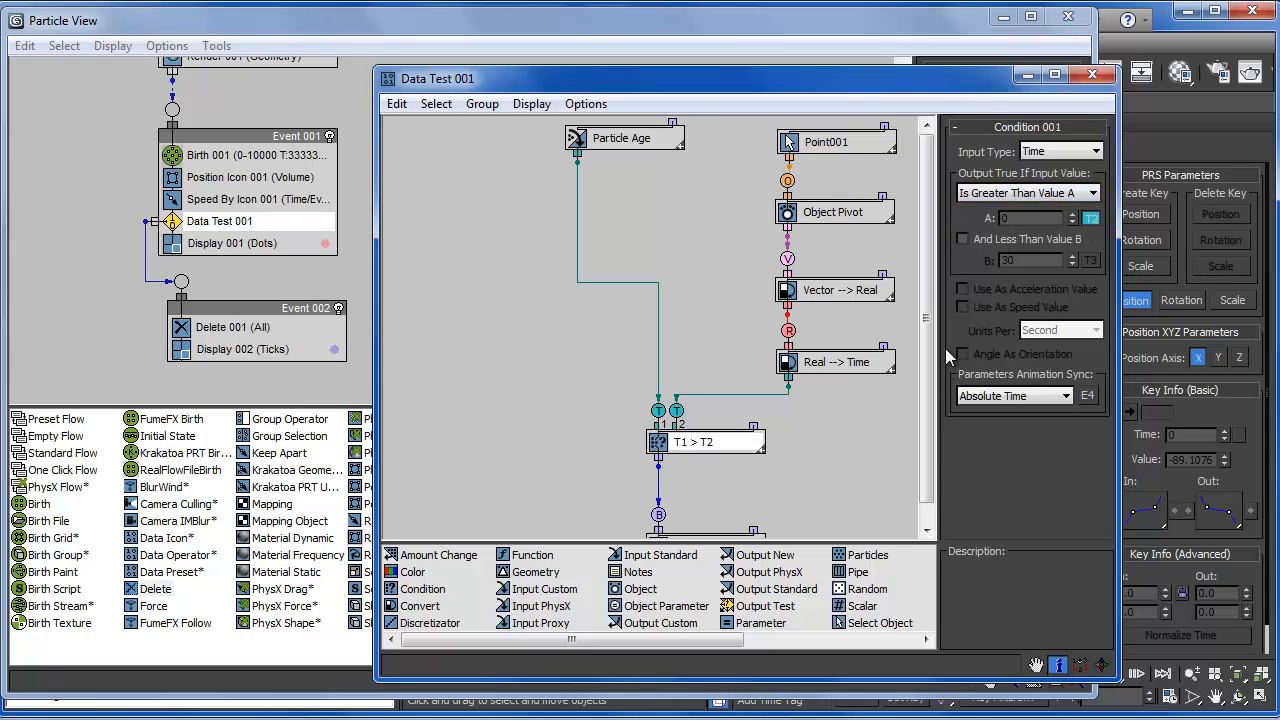
{"action": "middle_click_drag", "start_coordinate": [777, 517], "coordinate": [782, 442]}
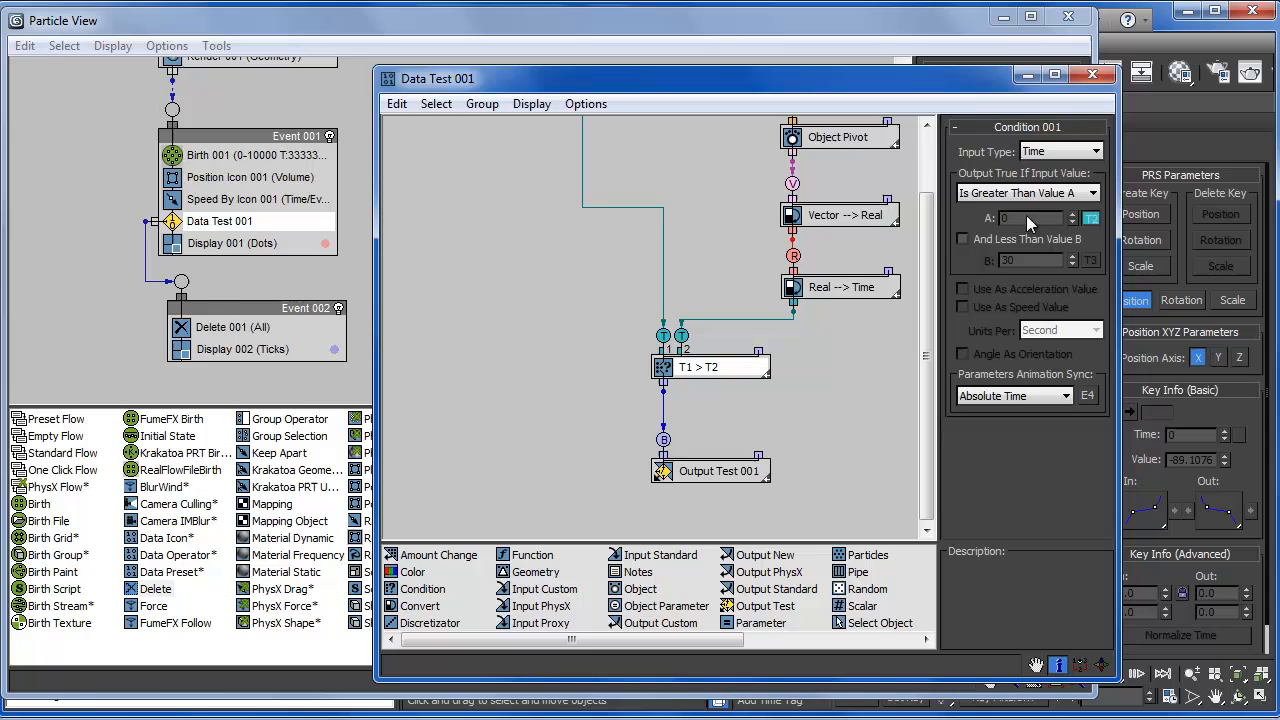
{"action": "left_click", "coordinate": [1092, 76]}
{"action": "left_click", "coordinate": [1005, 18]}
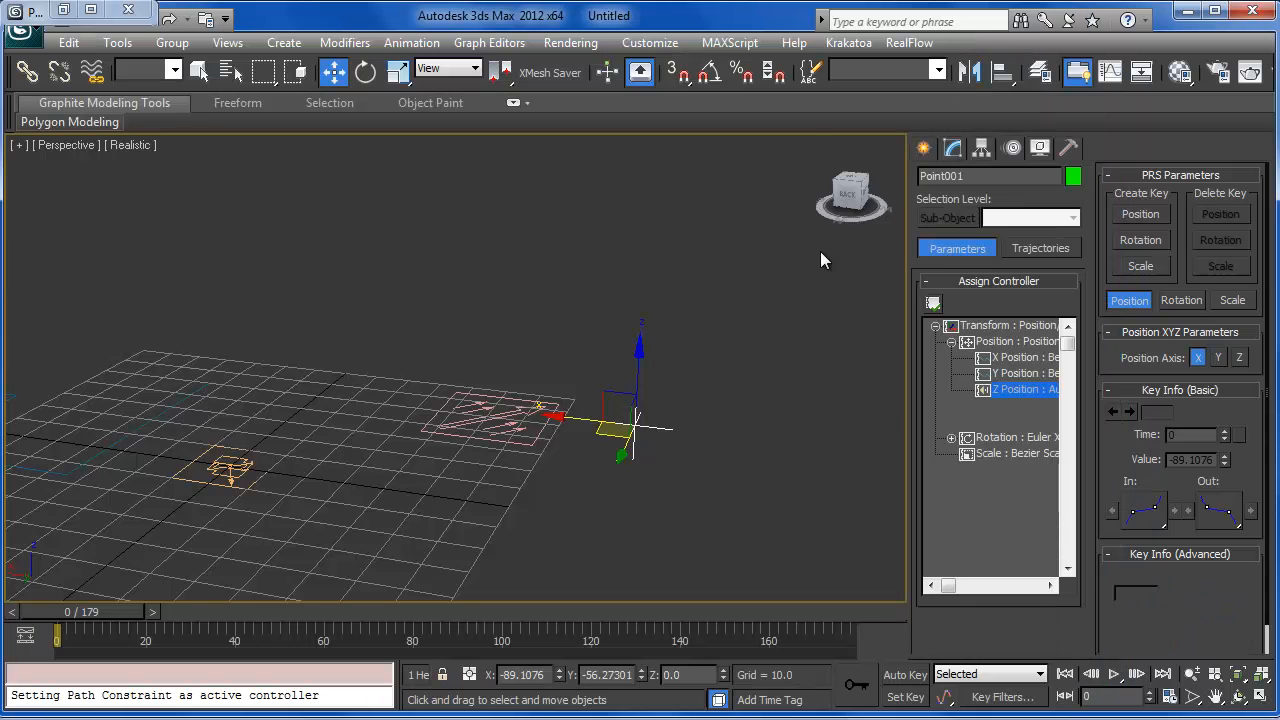
Step: Scrub the timeline through to frame 147 to examine the particle trails in the perspective viewport
{"action": "left_click_drag", "start_coordinate": [84, 612], "coordinate": [201, 622]}
{"action": "middle_click_drag", "start_coordinate": [226, 503], "coordinate": [558, 512]}
{"action": "left_click_drag", "start_coordinate": [218, 622], "coordinate": [528, 622]}
{"action": "middle_click_drag", "start_coordinate": [448, 543], "coordinate": [602, 478]}
{"action": "left_click_drag", "start_coordinate": [523, 614], "coordinate": [845, 624]}
{"action": "left_click_drag", "start_coordinate": [338, 621], "coordinate": [712, 620]}
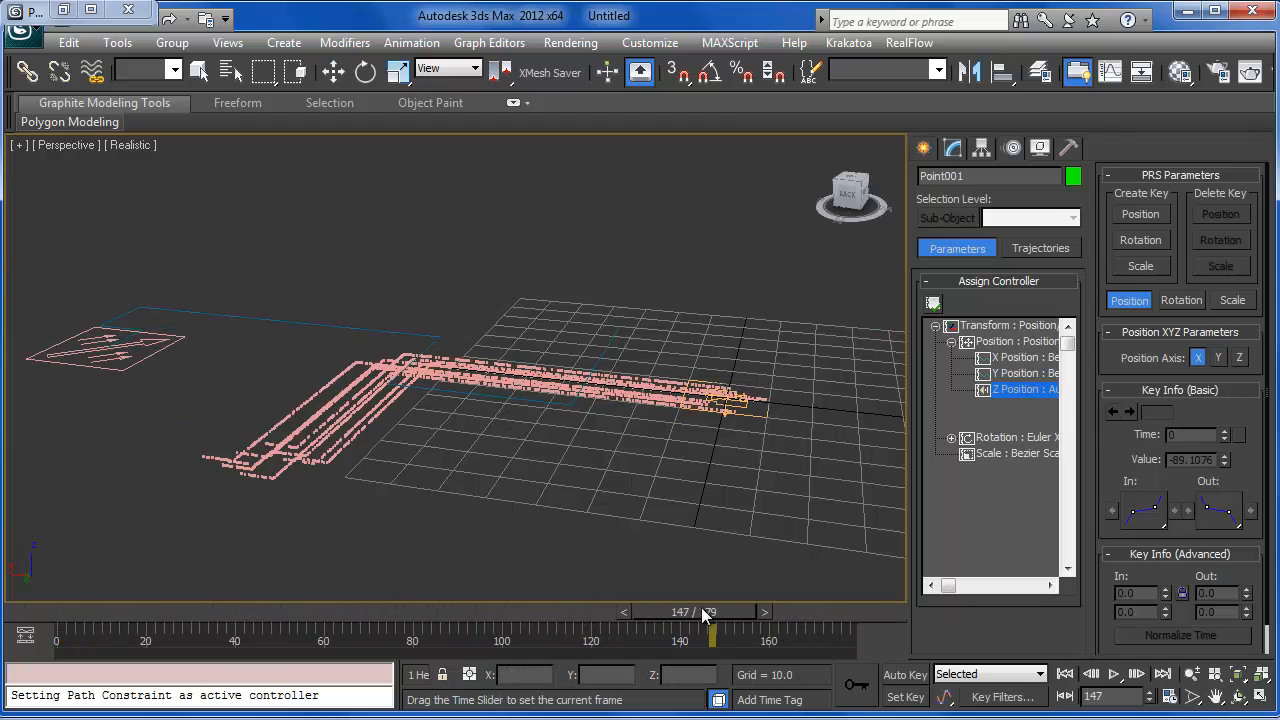
{"action": "key", "text": "w"}
{"action": "middle_click_drag", "start_coordinate": [740, 470], "coordinate": [543, 480]}
{"action": "middle_click_drag", "start_coordinate": [676, 476], "coordinate": [900, 520]}
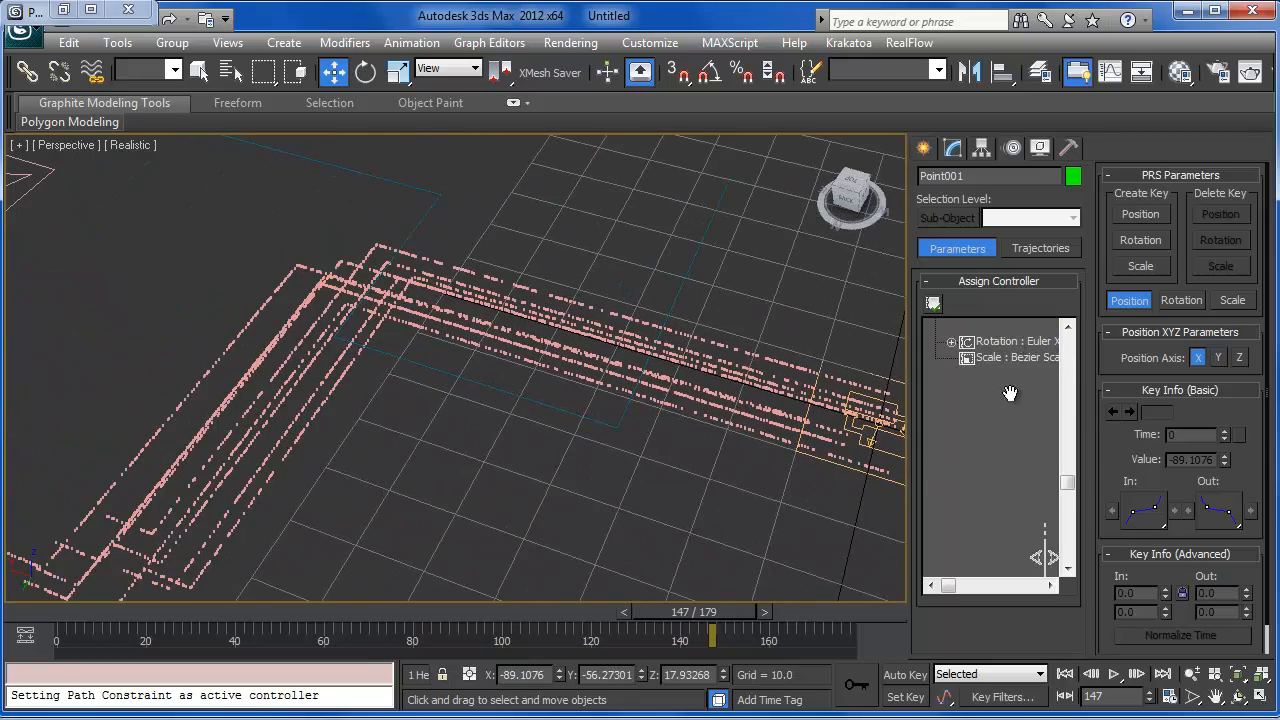
Step: Select PF Source 001 at the grid centre and rotate it about 80 degrees around the Y axis
{"action": "left_click", "coordinate": [923, 148]}
{"action": "middle_click_drag", "start_coordinate": [690, 345], "coordinate": [637, 374], "text": "alt"}
{"action": "scroll", "coordinate": [630, 385], "scroll_direction": "down", "scroll_amount": 5}
{"action": "middle_click_drag", "start_coordinate": [600, 440], "coordinate": [712, 450], "text": "alt"}
{"action": "left_click", "coordinate": [692, 335]}
{"action": "left_click", "coordinate": [694, 335]}
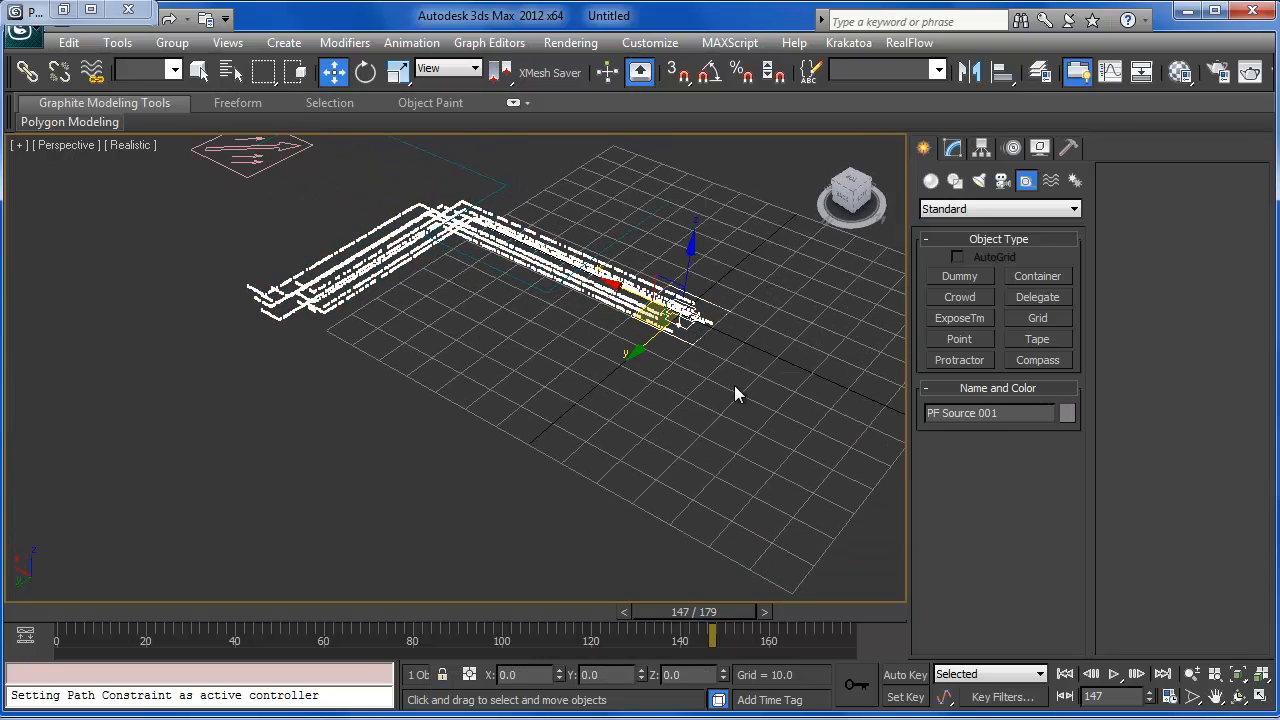
{"action": "middle_click_drag", "start_coordinate": [734, 385], "coordinate": [772, 335], "text": "alt"}
{"action": "key", "text": "e"}
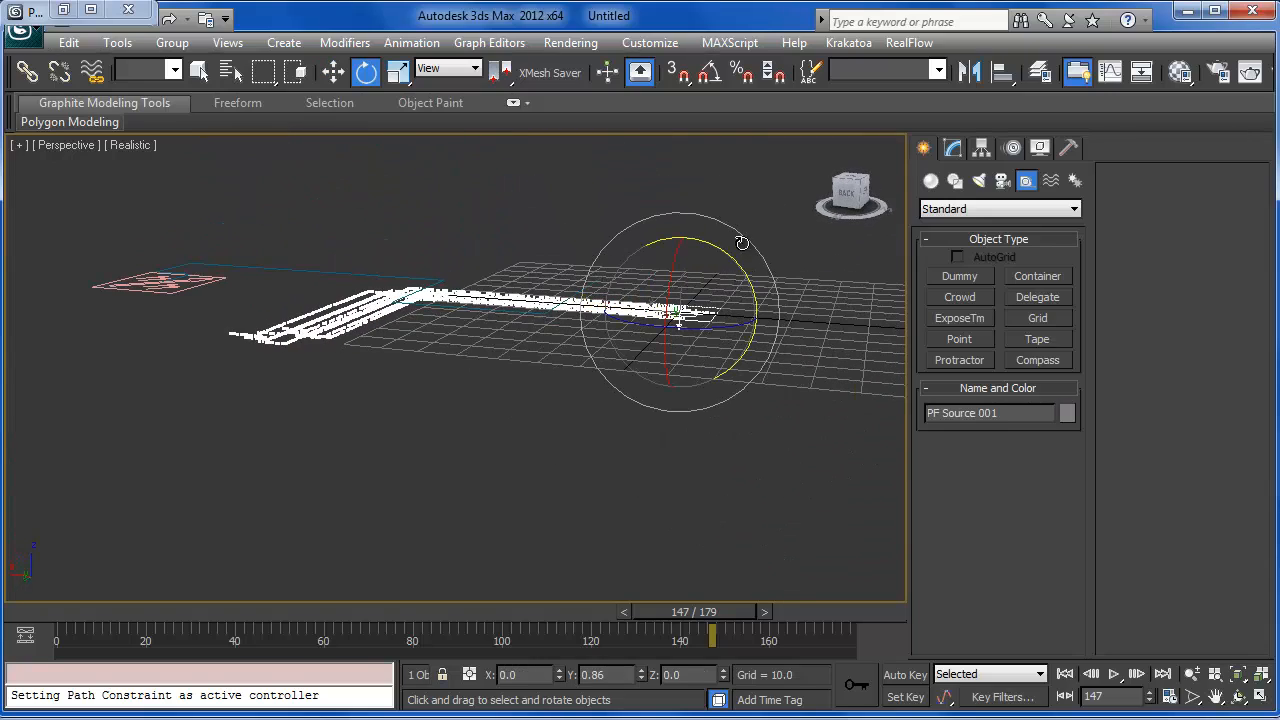
{"action": "left_click_drag", "start_coordinate": [742, 243], "coordinate": [626, 163]}
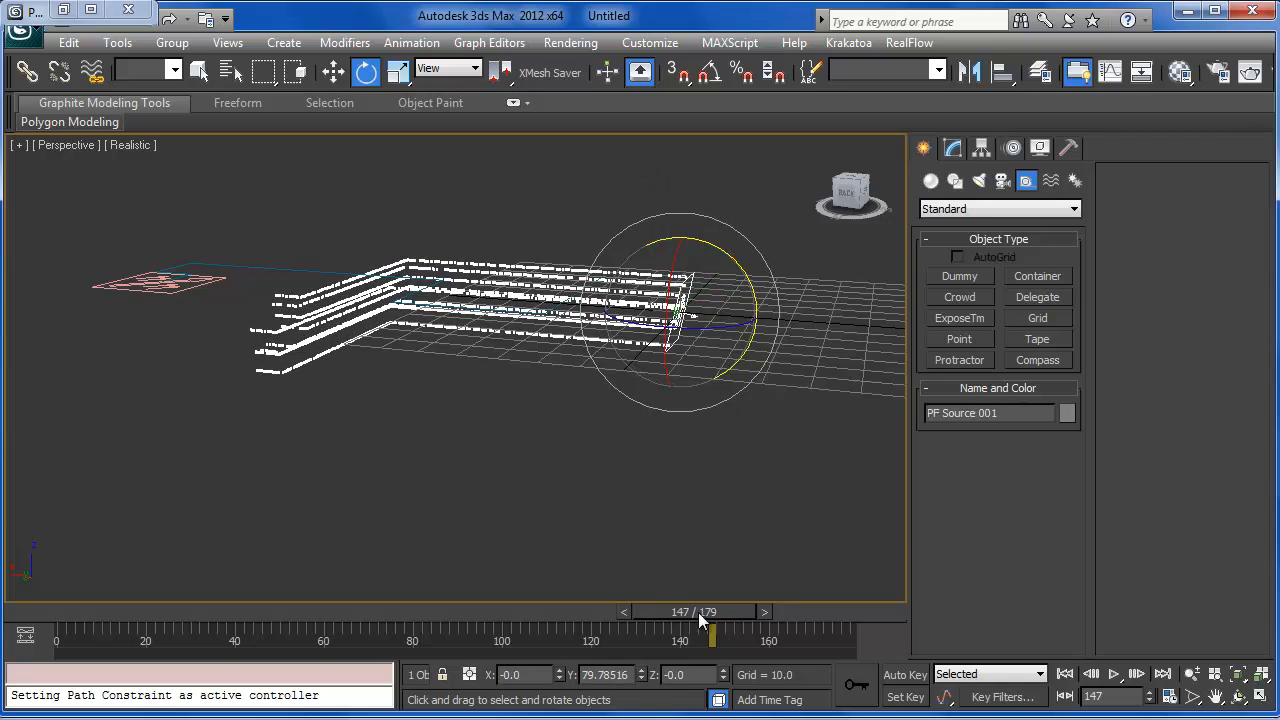
Step: Scrub the timeline to frame 151 to examine the trails emitted from the rotated particle source
{"action": "left_click_drag", "start_coordinate": [699, 614], "coordinate": [720, 583]}
{"action": "middle_click_drag", "start_coordinate": [685, 464], "coordinate": [692, 515], "text": "alt"}
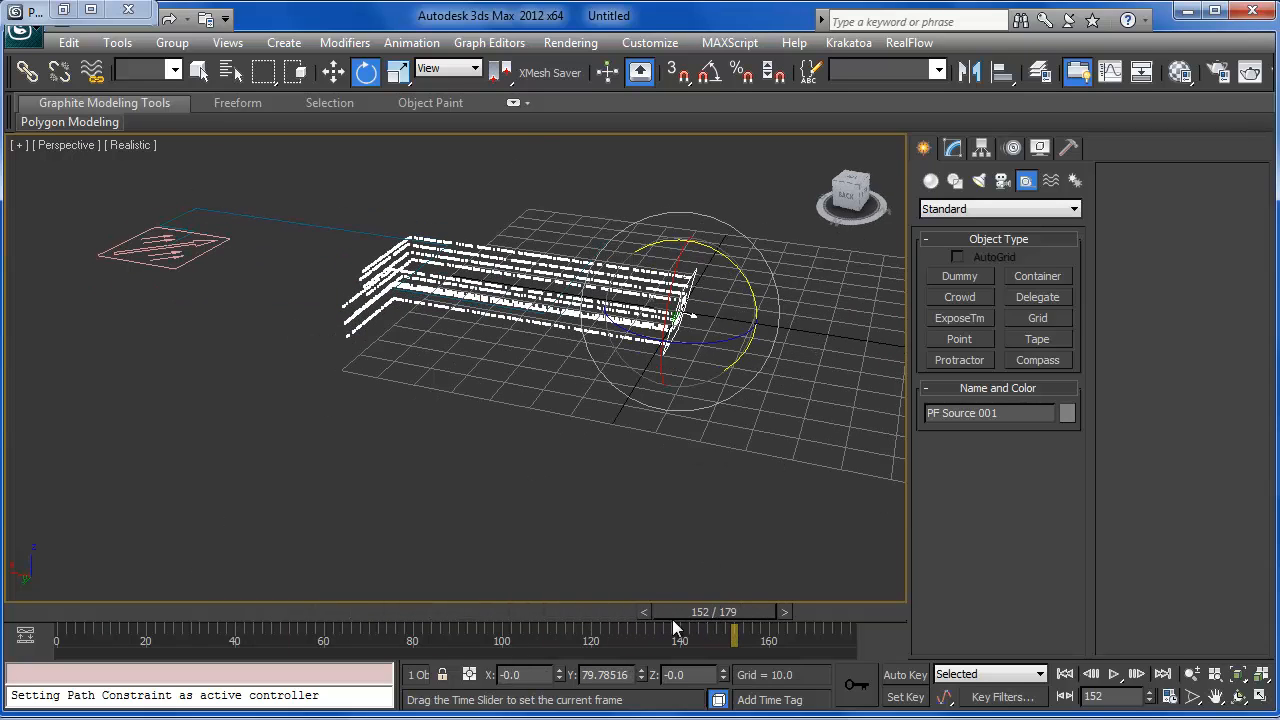
{"action": "left_click_drag", "start_coordinate": [672, 619], "coordinate": [720, 612]}
{"action": "middle_click_drag", "start_coordinate": [666, 498], "coordinate": [677, 498]}
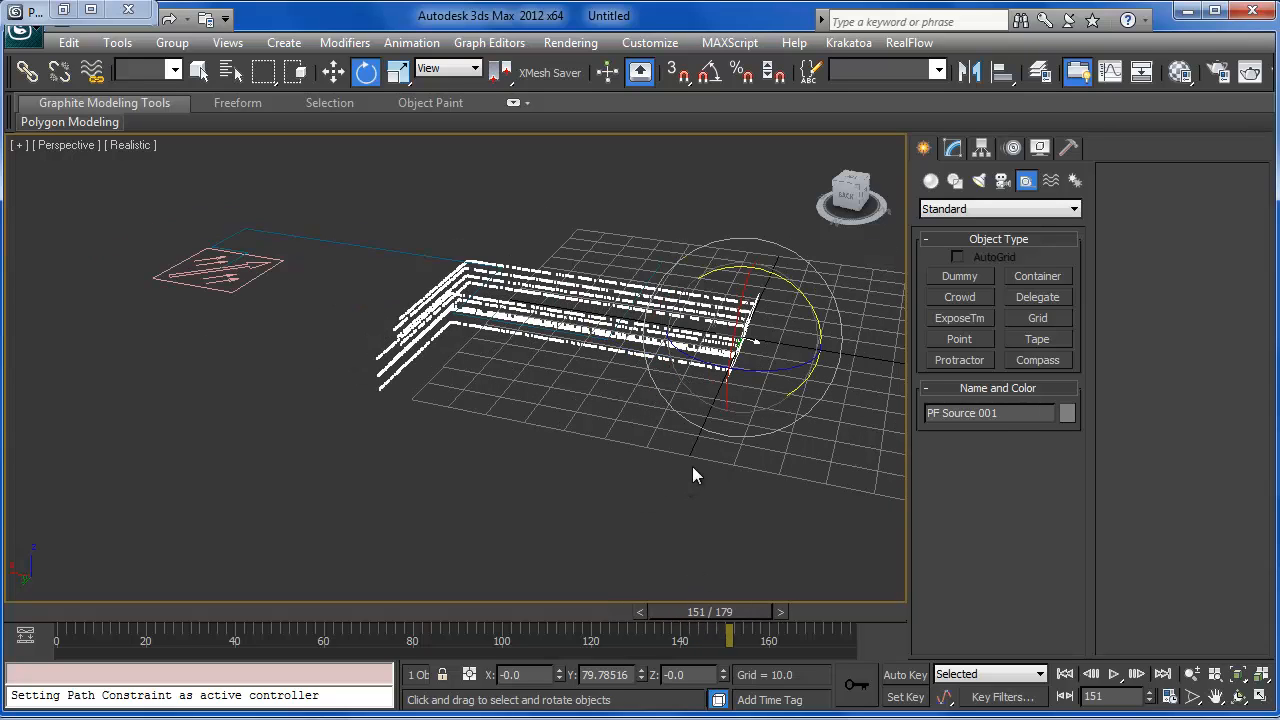
Step: Deselect the particle source, test render frame 151 of the perspective view and close the rendered image
{"action": "left_click", "coordinate": [643, 491]}
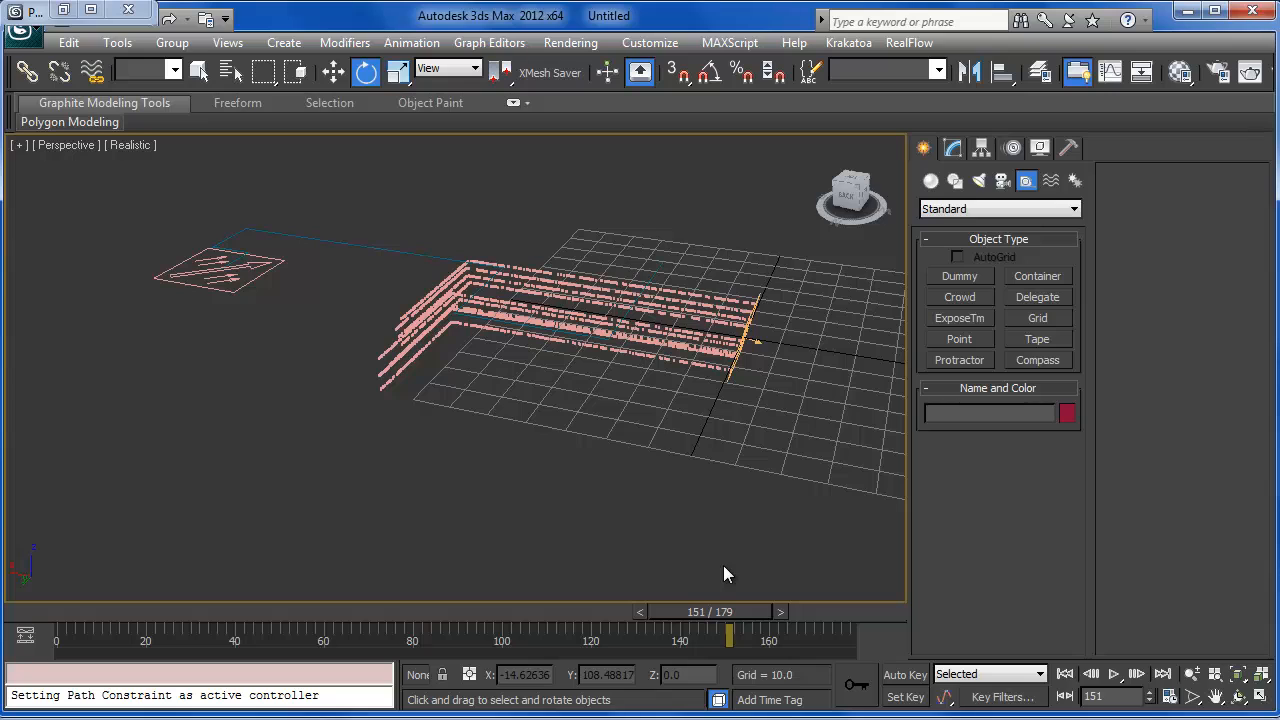
{"action": "key", "text": "shift+q"}
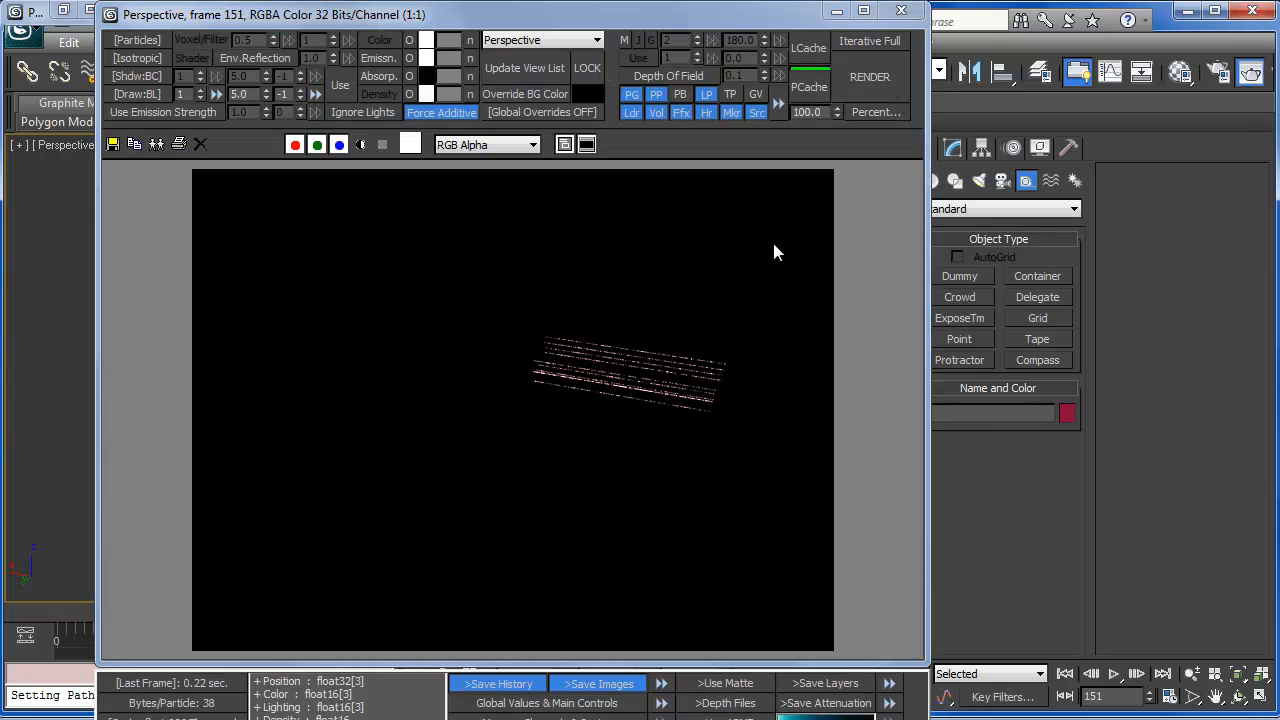
{"action": "left_click", "coordinate": [898, 13]}
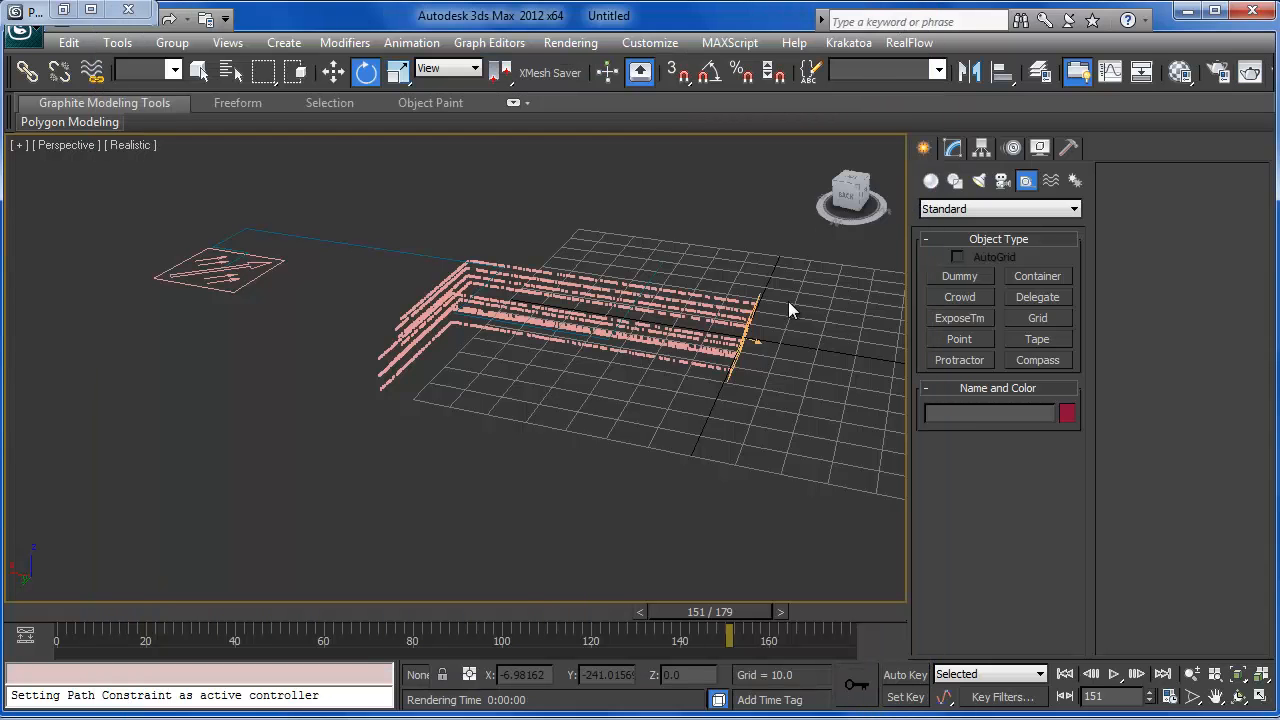
Step: Render the active time segment 0 to 179 without an output file, and close the rendered frame window and Render Setup
{"action": "left_click", "coordinate": [570, 43]}
{"action": "left_click", "coordinate": [590, 89]}
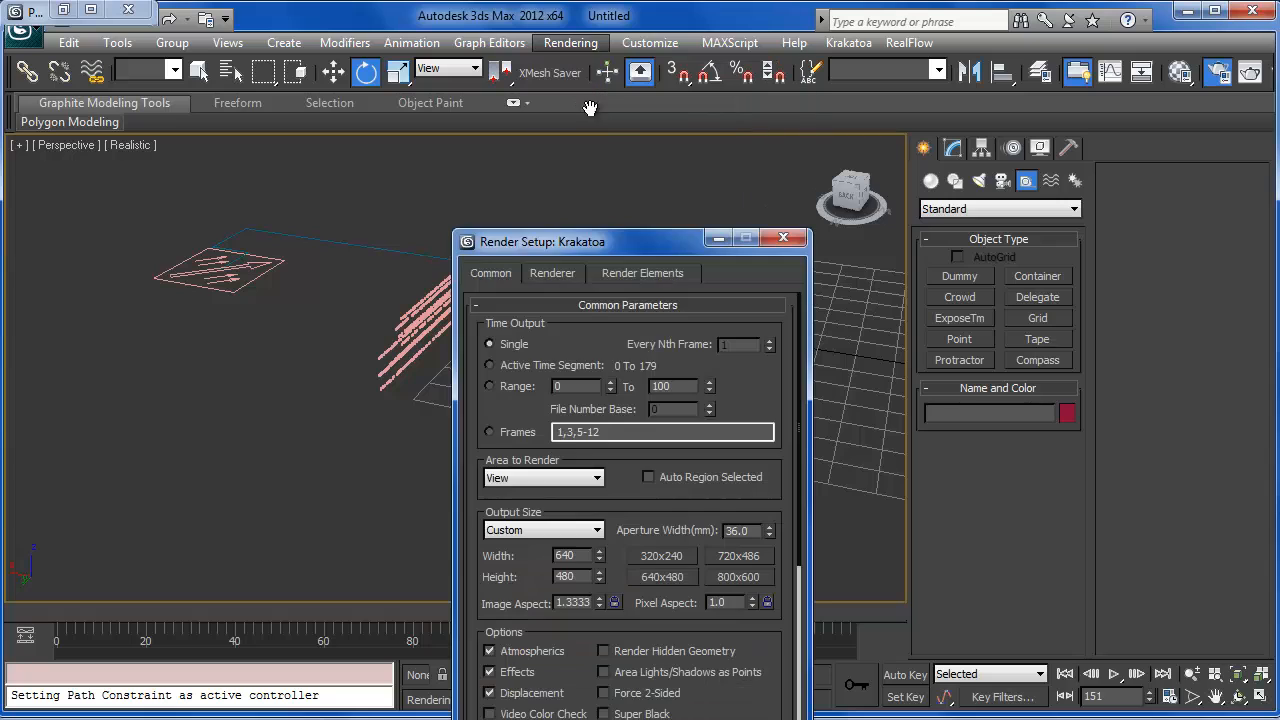
{"action": "left_click_drag", "start_coordinate": [553, 249], "coordinate": [557, 100]}
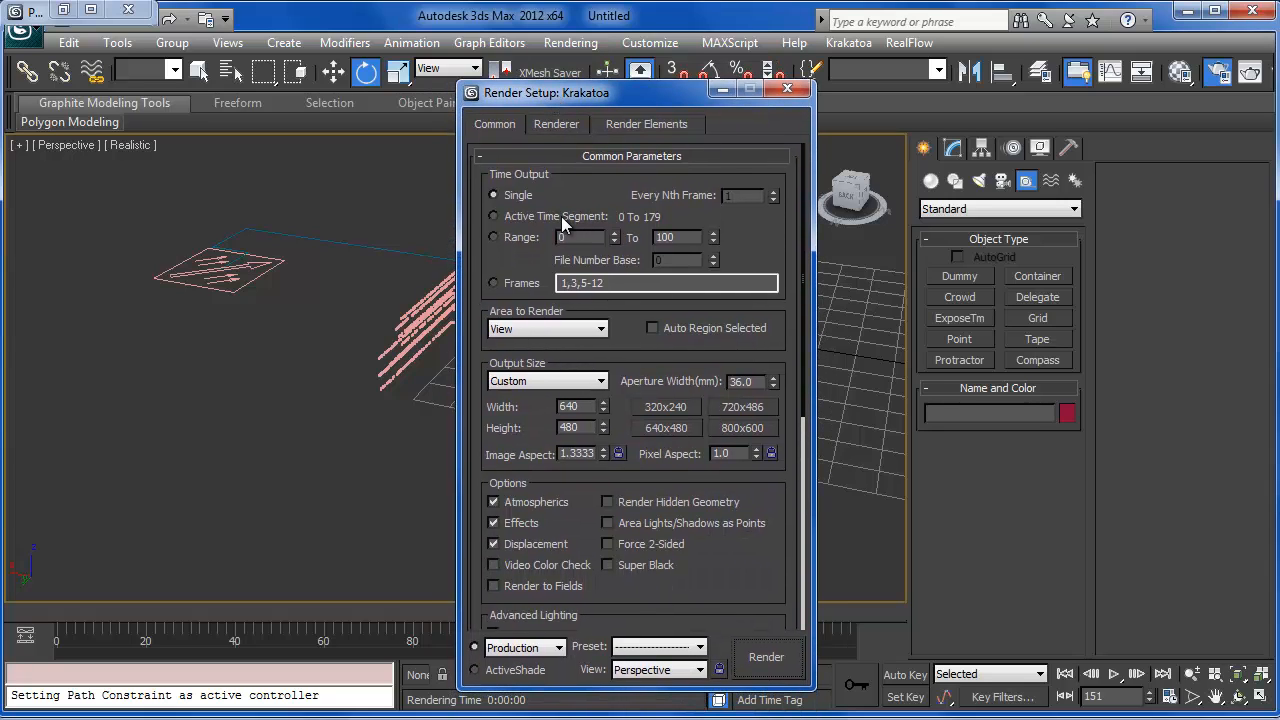
{"action": "left_click", "coordinate": [557, 216]}
{"action": "left_click", "coordinate": [766, 657]}
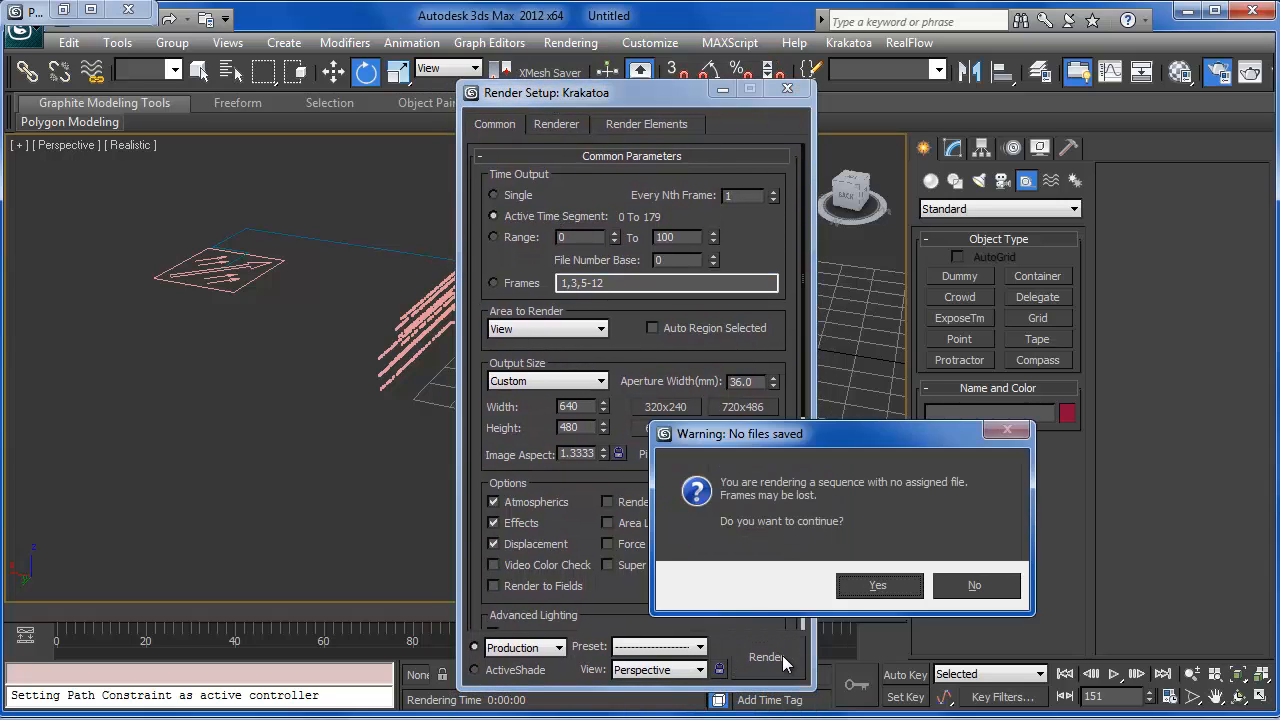
{"action": "left_click", "coordinate": [875, 587]}
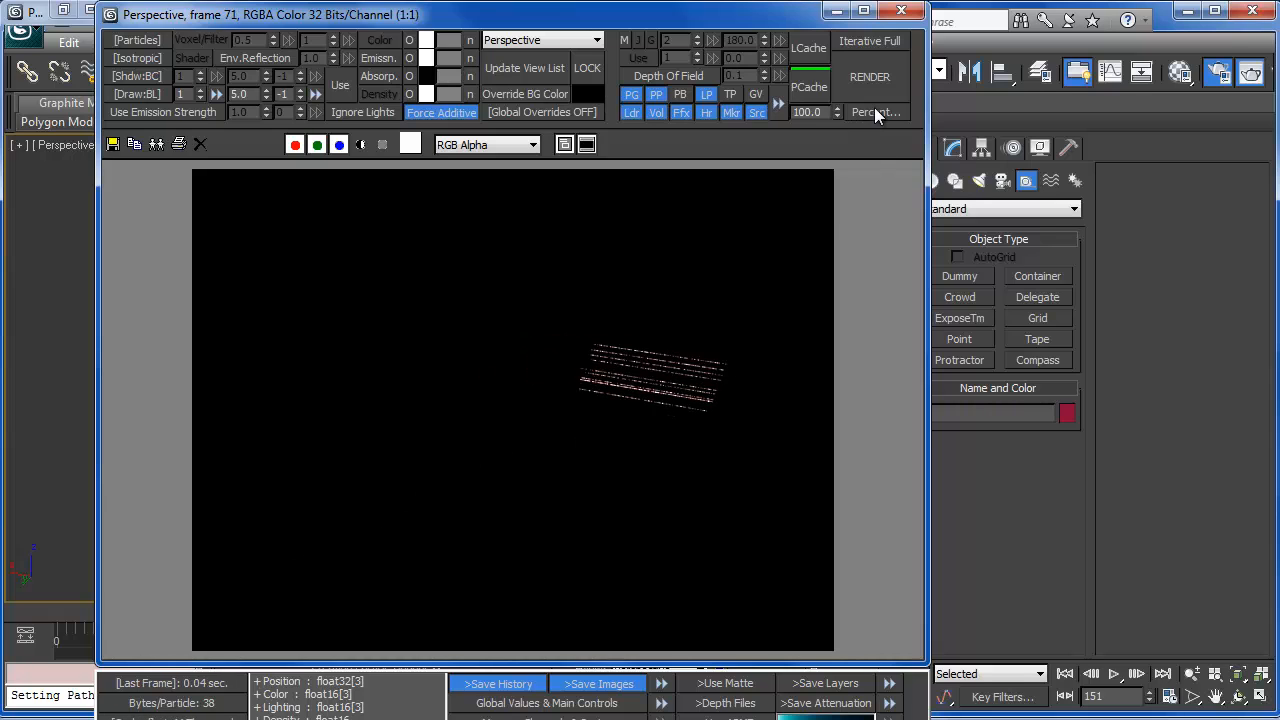
{"action": "left_click", "coordinate": [902, 12]}
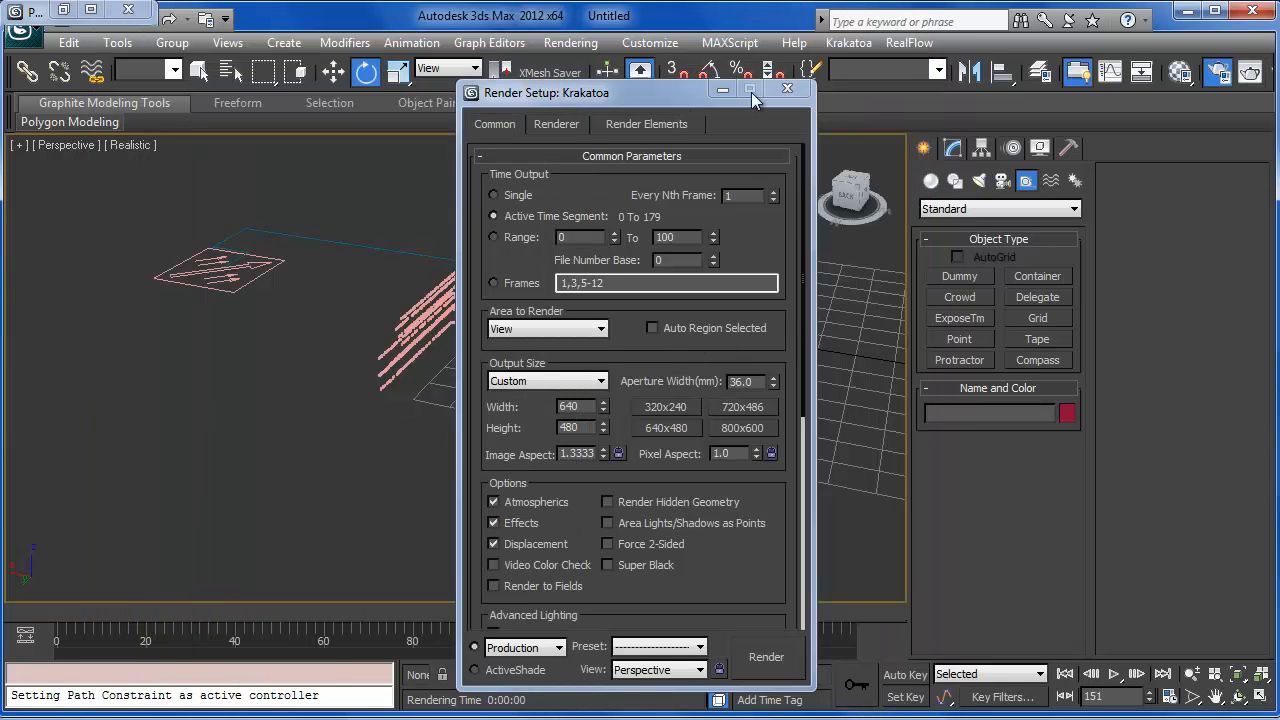
{"action": "left_click", "coordinate": [787, 88]}
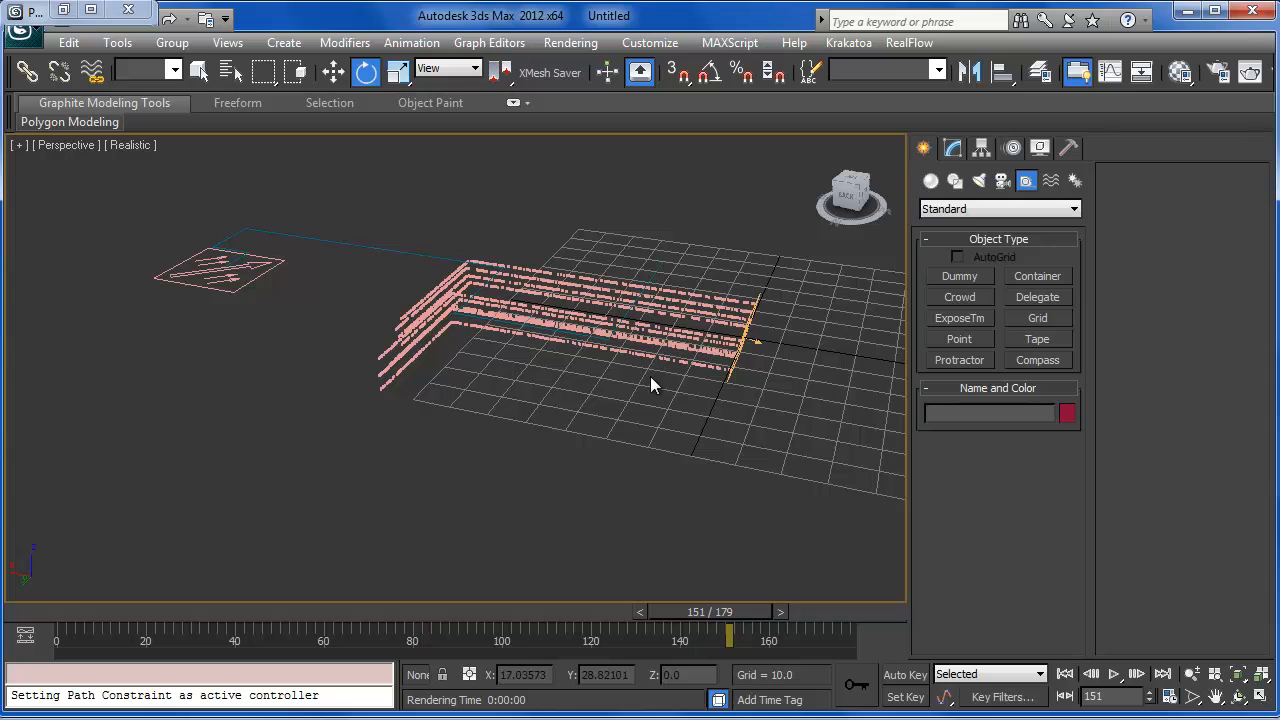
Step: Reopen Particle View and insert a Material Static operator above Data Test 001 in Event 001
{"action": "key", "text": "6"}
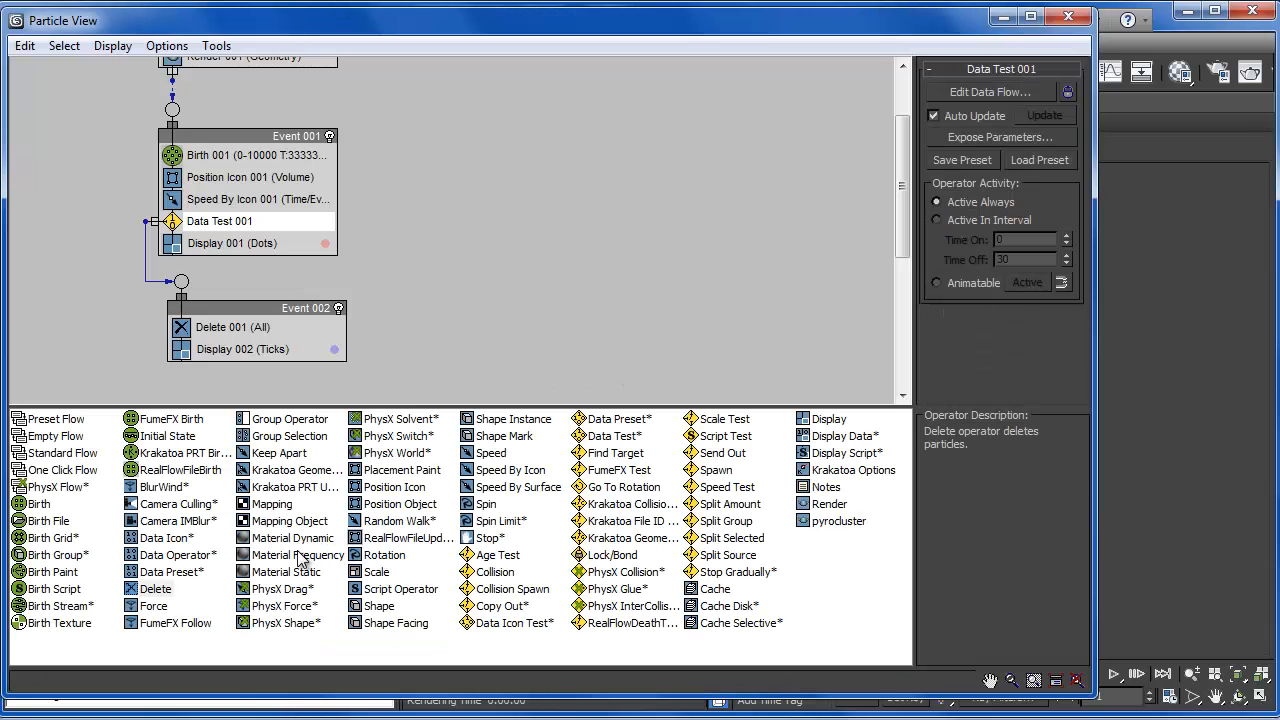
{"action": "left_click_drag", "start_coordinate": [300, 567], "coordinate": [240, 214]}
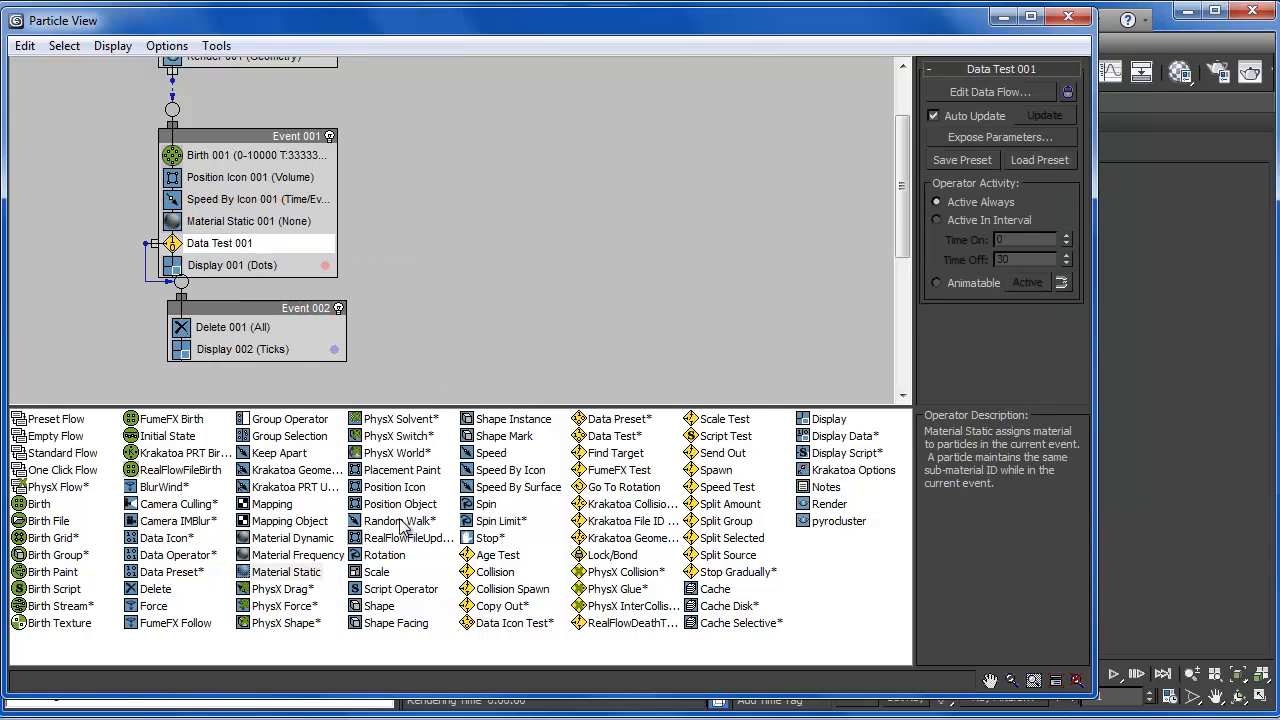
Step: Insert a Mapping operator above Material Static 001 in Event 001 and space Event 001 and Event 002 apart
{"action": "left_click", "coordinate": [290, 521]}
{"action": "left_click_drag", "start_coordinate": [275, 504], "coordinate": [210, 213]}
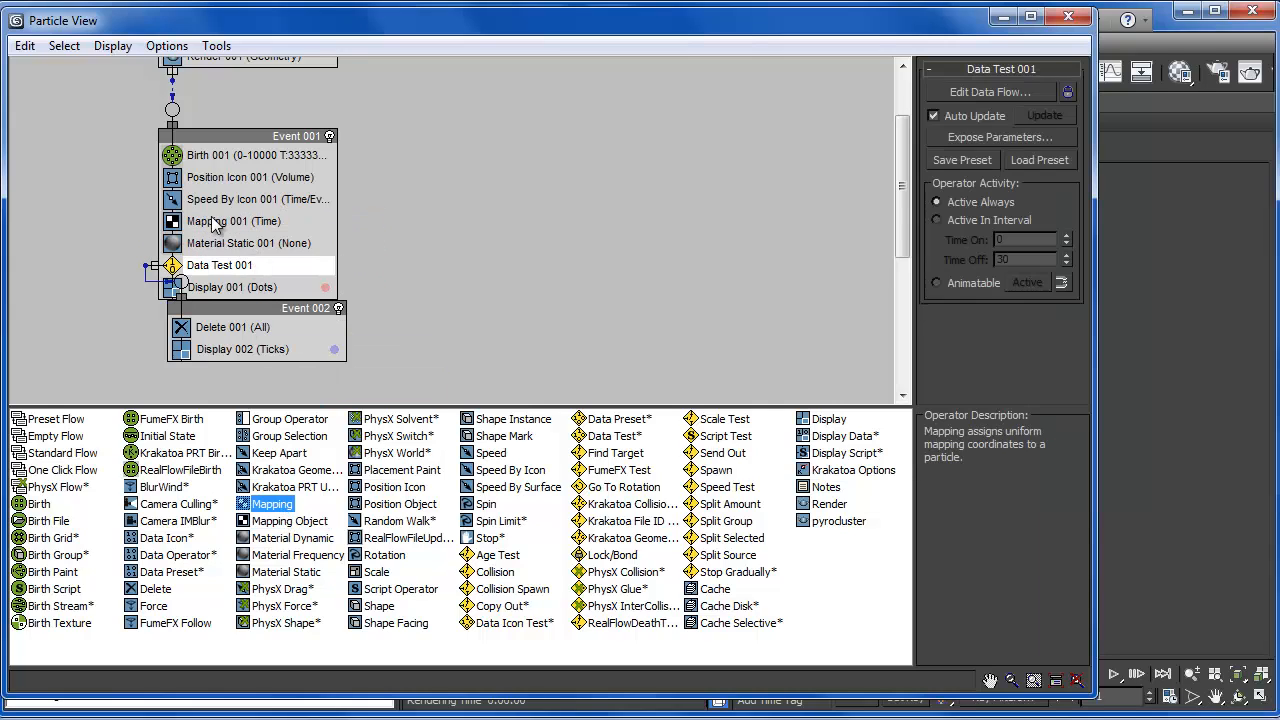
{"action": "left_click", "coordinate": [290, 222]}
{"action": "left_click_drag", "start_coordinate": [249, 138], "coordinate": [254, 118]}
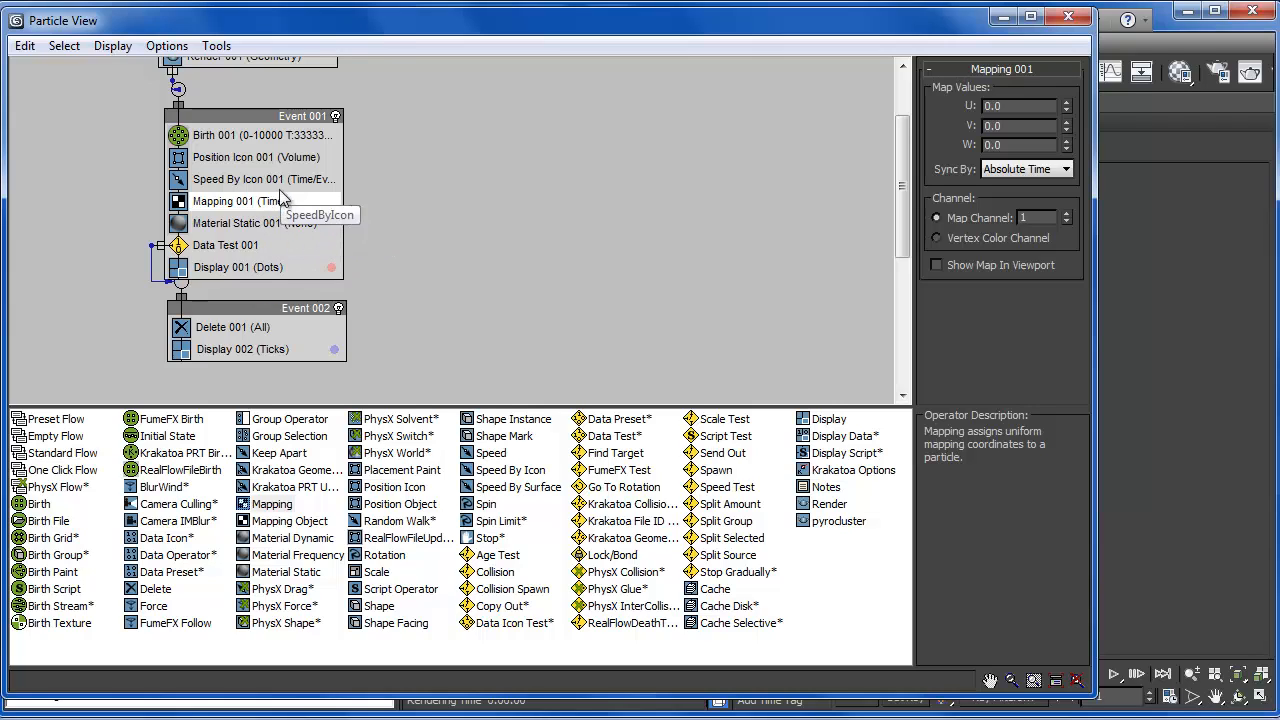
{"action": "left_click_drag", "start_coordinate": [240, 333], "coordinate": [240, 340]}
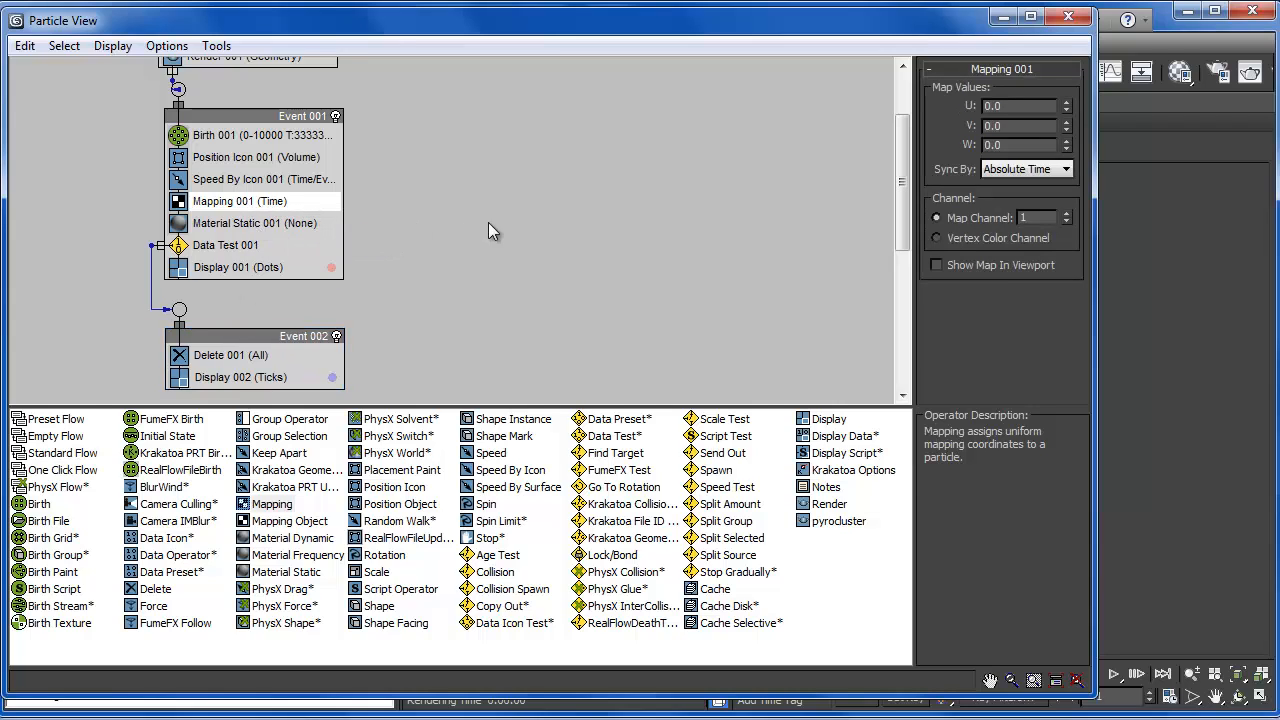
Step: With Material Static 001 selected, open the Material Editor and assign a Gradient Ramp map to the 01 - Default material's diffuse color
{"action": "left_click", "coordinate": [275, 223]}
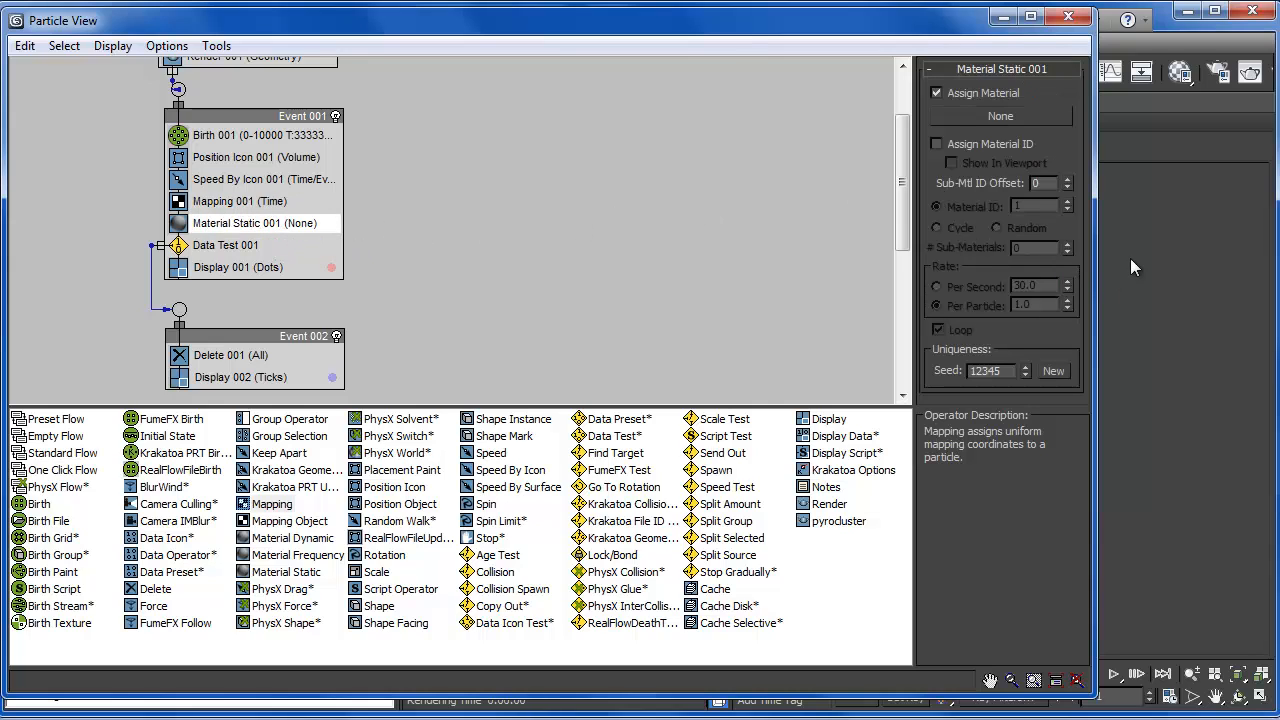
{"action": "key", "text": "m"}
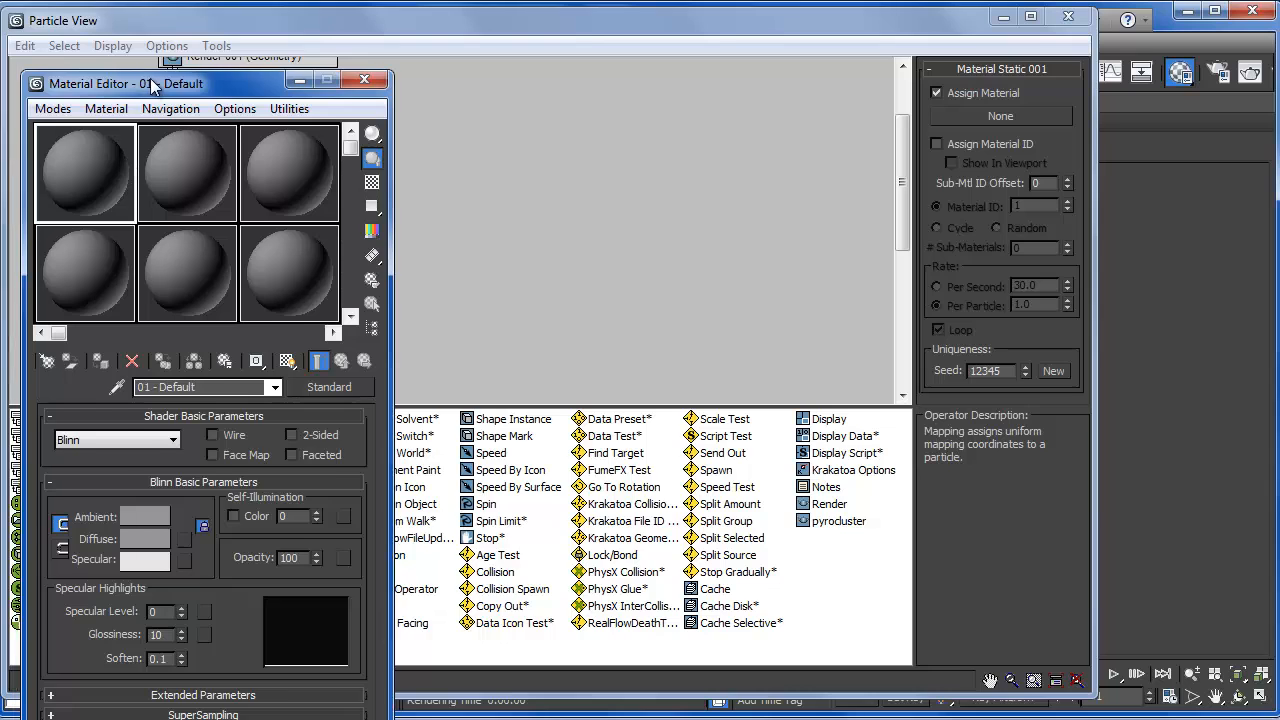
{"action": "left_click_drag", "start_coordinate": [139, 84], "coordinate": [277, 35]}
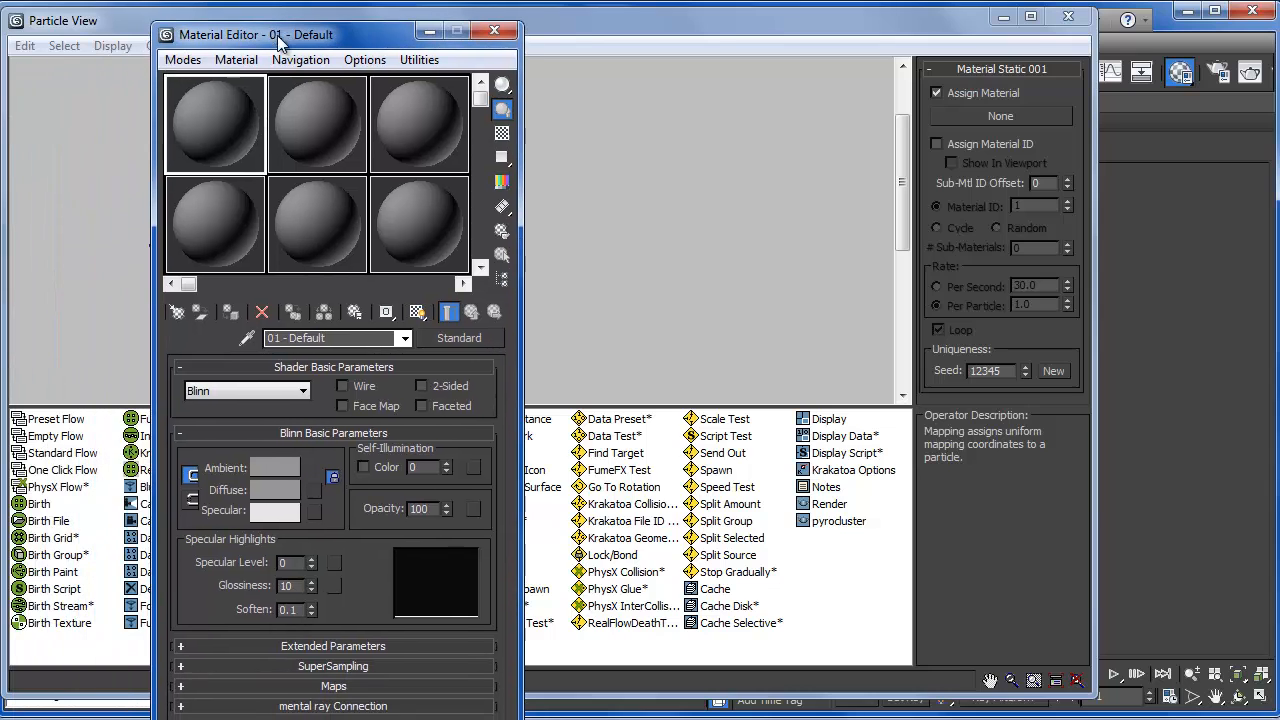
{"action": "left_click", "coordinate": [313, 490]}
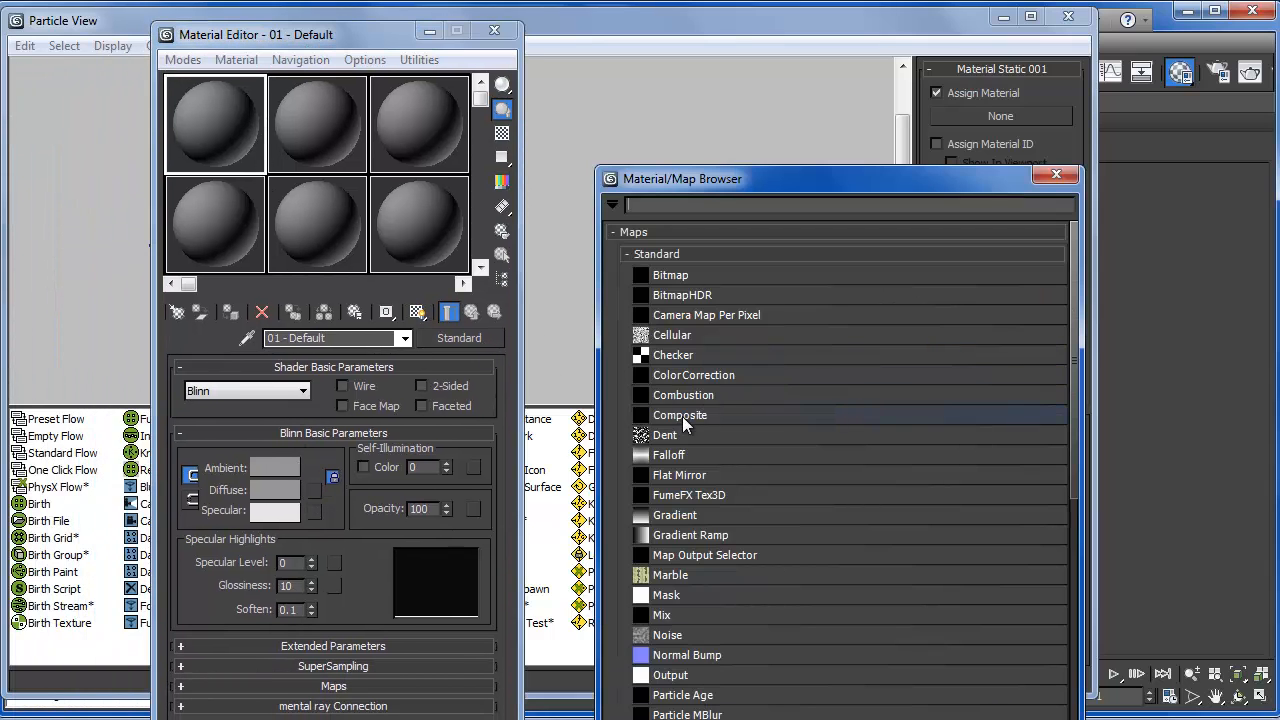
{"action": "double_click", "coordinate": [692, 536]}
Step: Color the gradient ramp's start flag red (255, 0, 0) and its middle flag orange-yellow (255, 204, 2)
{"action": "double_click", "coordinate": [185, 676]}
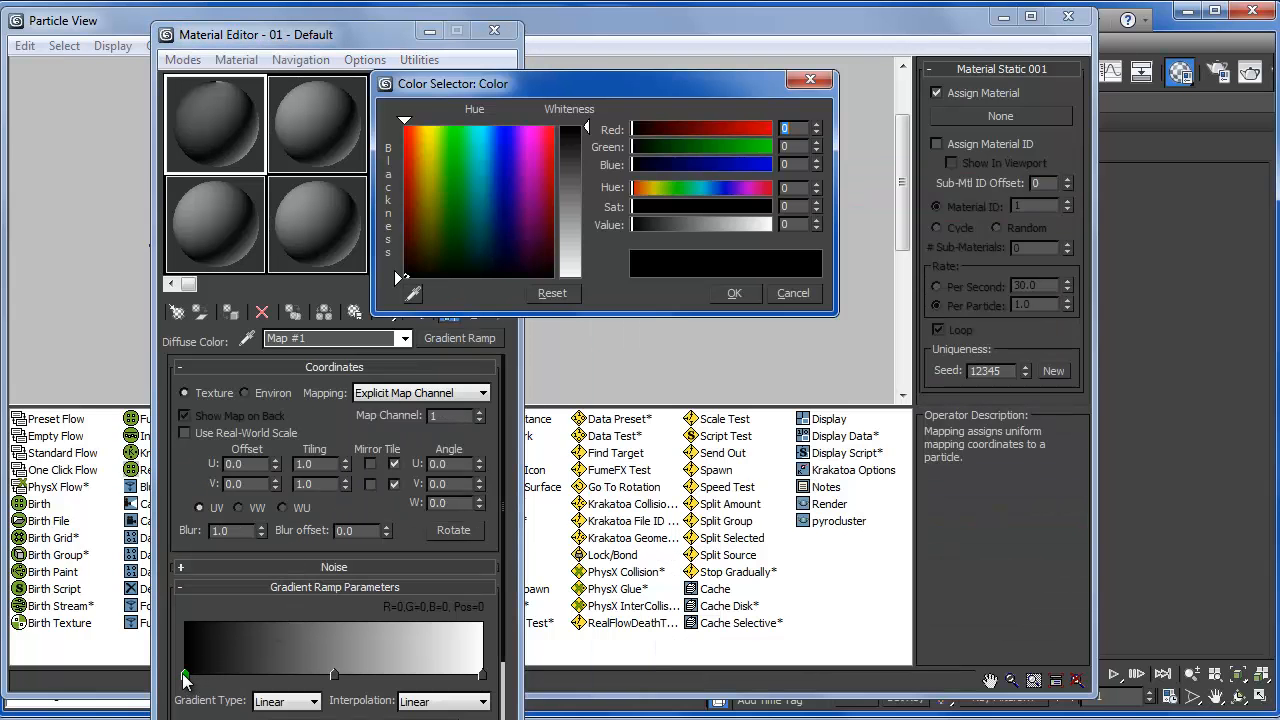
{"action": "left_click_drag", "start_coordinate": [423, 197], "coordinate": [407, 125]}
{"action": "left_click", "coordinate": [733, 293]}
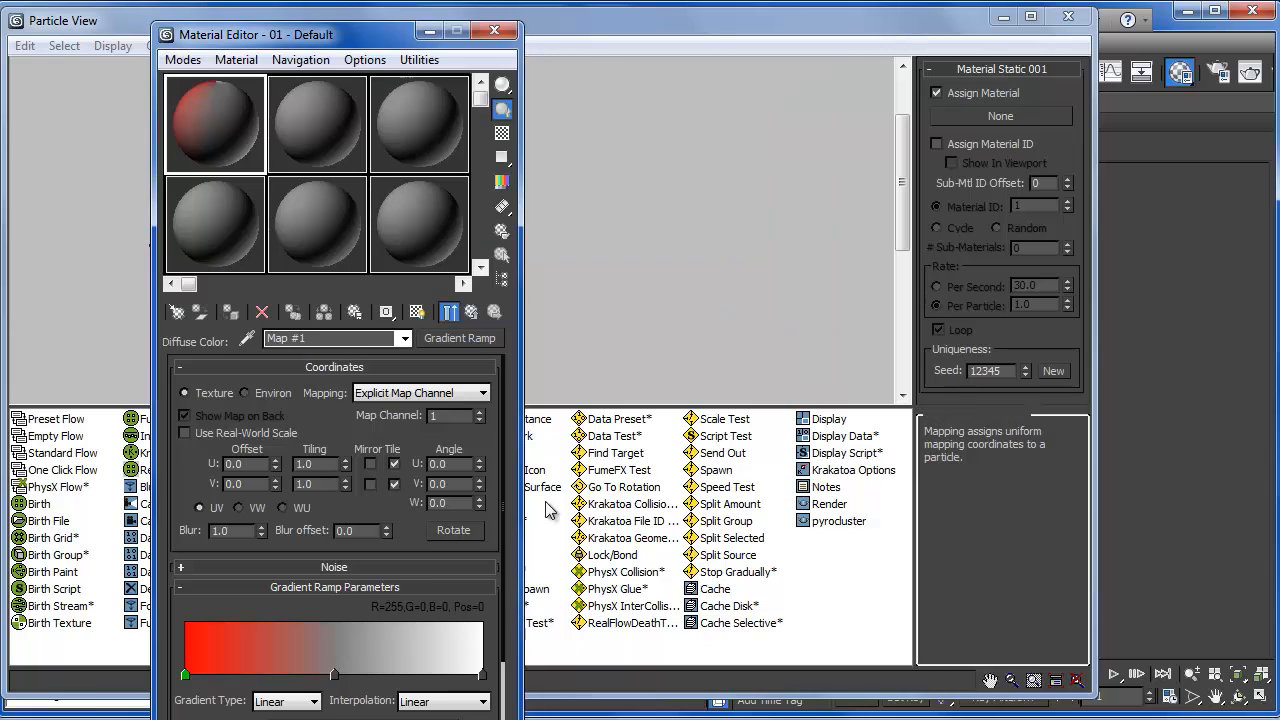
{"action": "double_click", "coordinate": [333, 674]}
{"action": "left_click_drag", "start_coordinate": [488, 157], "coordinate": [425, 124]}
{"action": "left_click_drag", "start_coordinate": [577, 145], "coordinate": [577, 126]}
{"action": "left_click", "coordinate": [734, 293]}
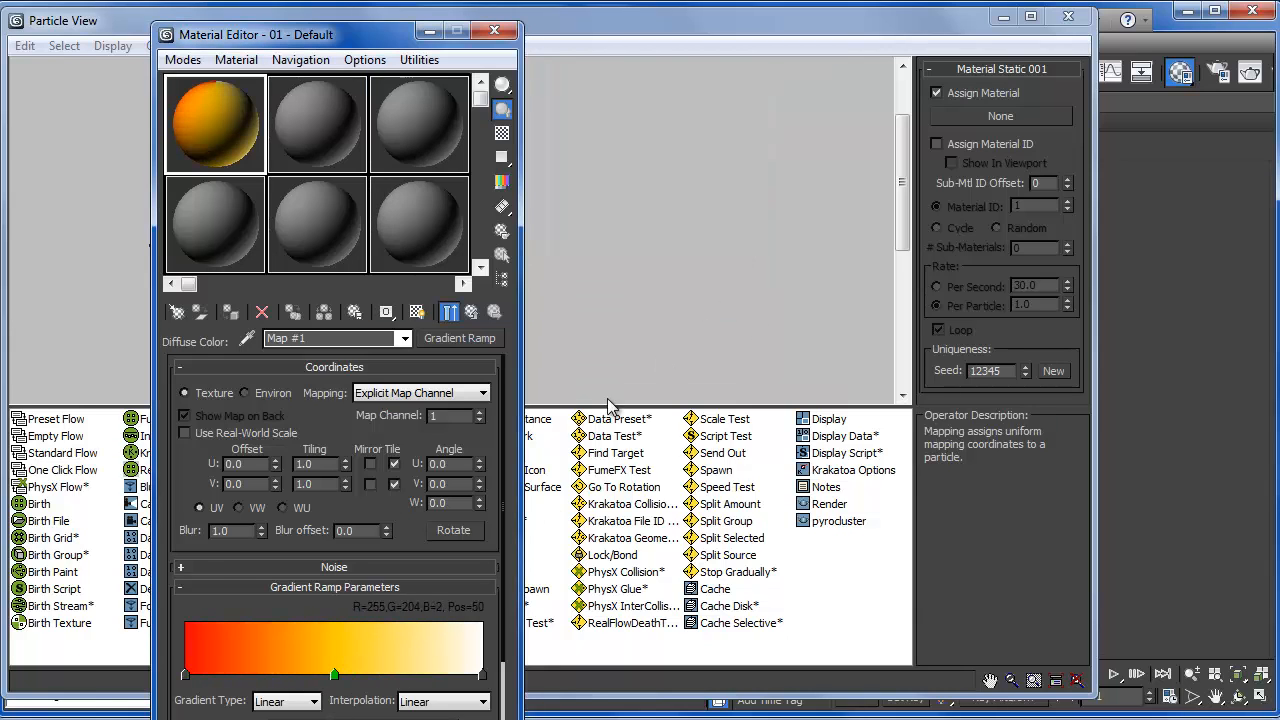
Step: Color the gradient ramp's end flag green (0, 255, 144) and close the Material Editor
{"action": "double_click", "coordinate": [483, 675]}
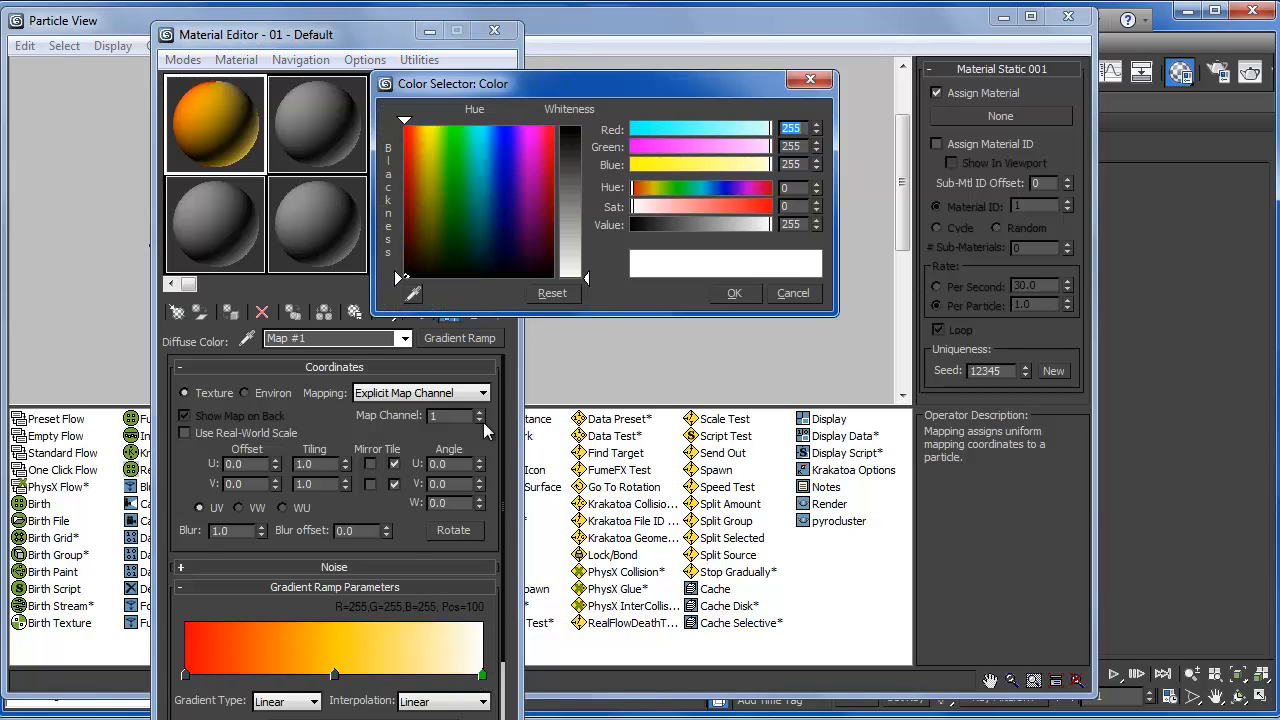
{"action": "left_click_drag", "start_coordinate": [458, 134], "coordinate": [468, 126]}
{"action": "left_click_drag", "start_coordinate": [578, 152], "coordinate": [599, 128]}
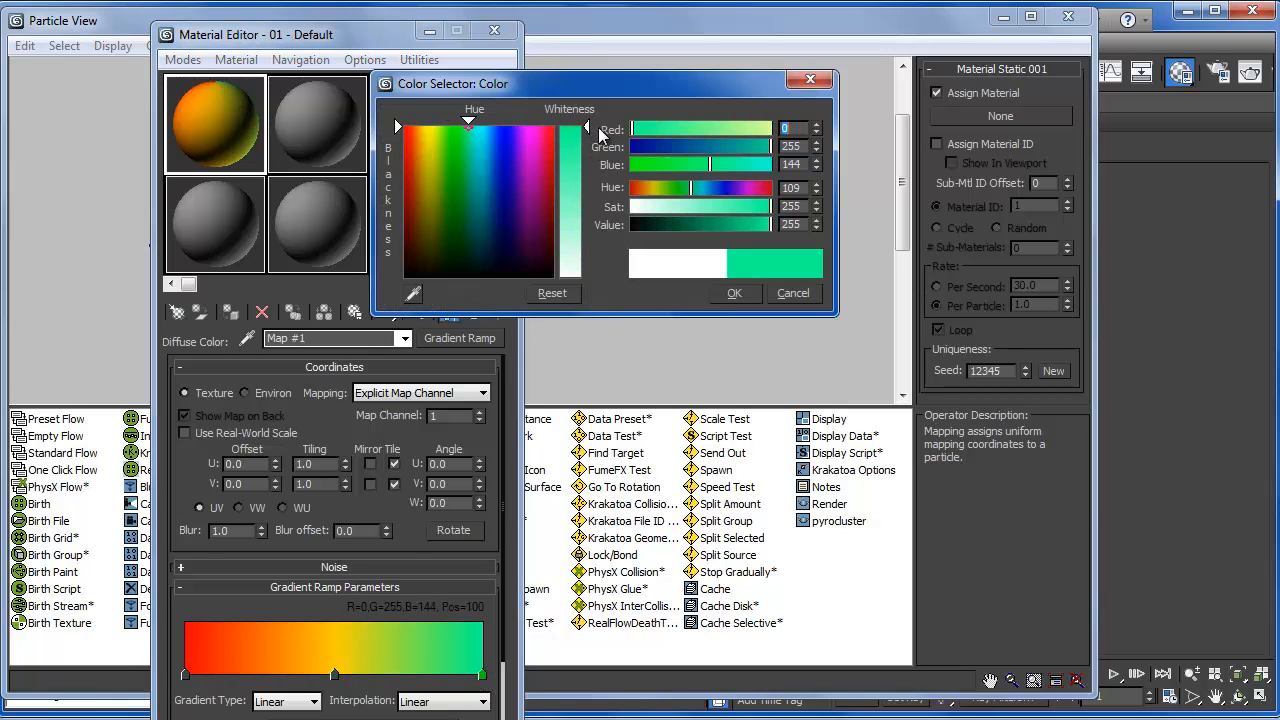
{"action": "left_click", "coordinate": [750, 297]}
{"action": "key", "text": "m"}
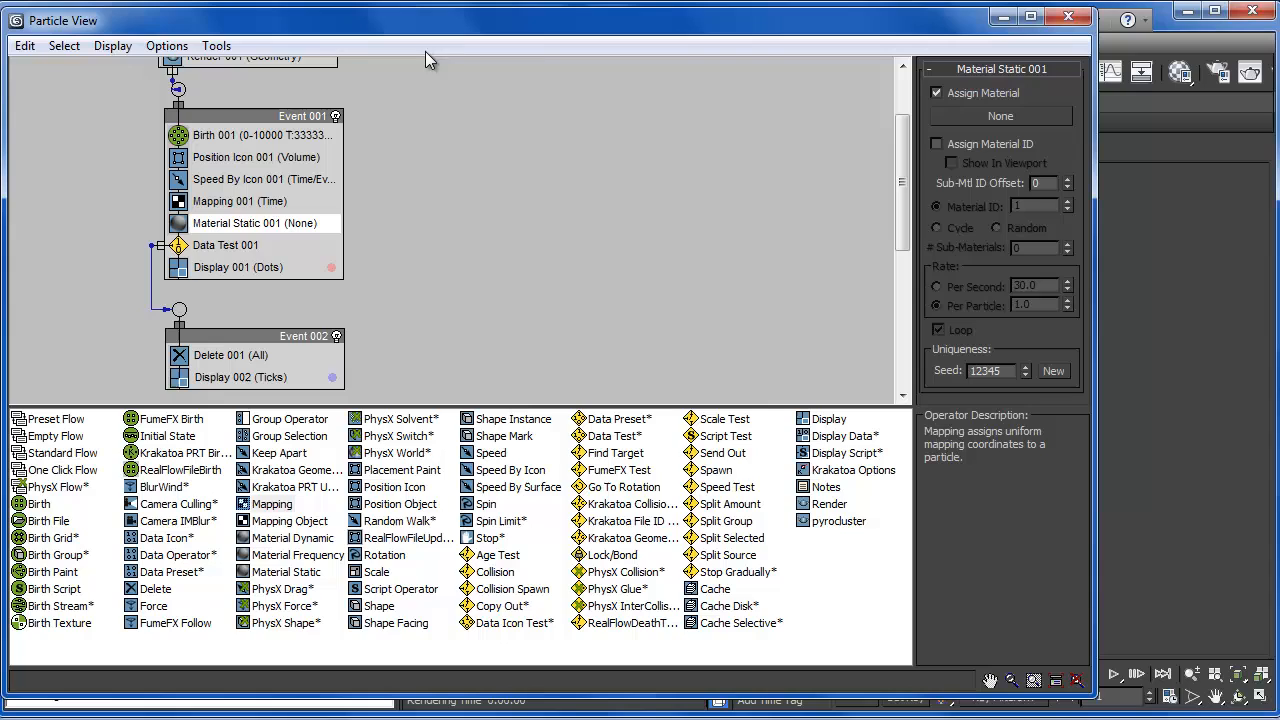
Step: Select the Mapping 001 operator and examine its U, V and W map values
{"action": "left_click", "coordinate": [250, 198]}
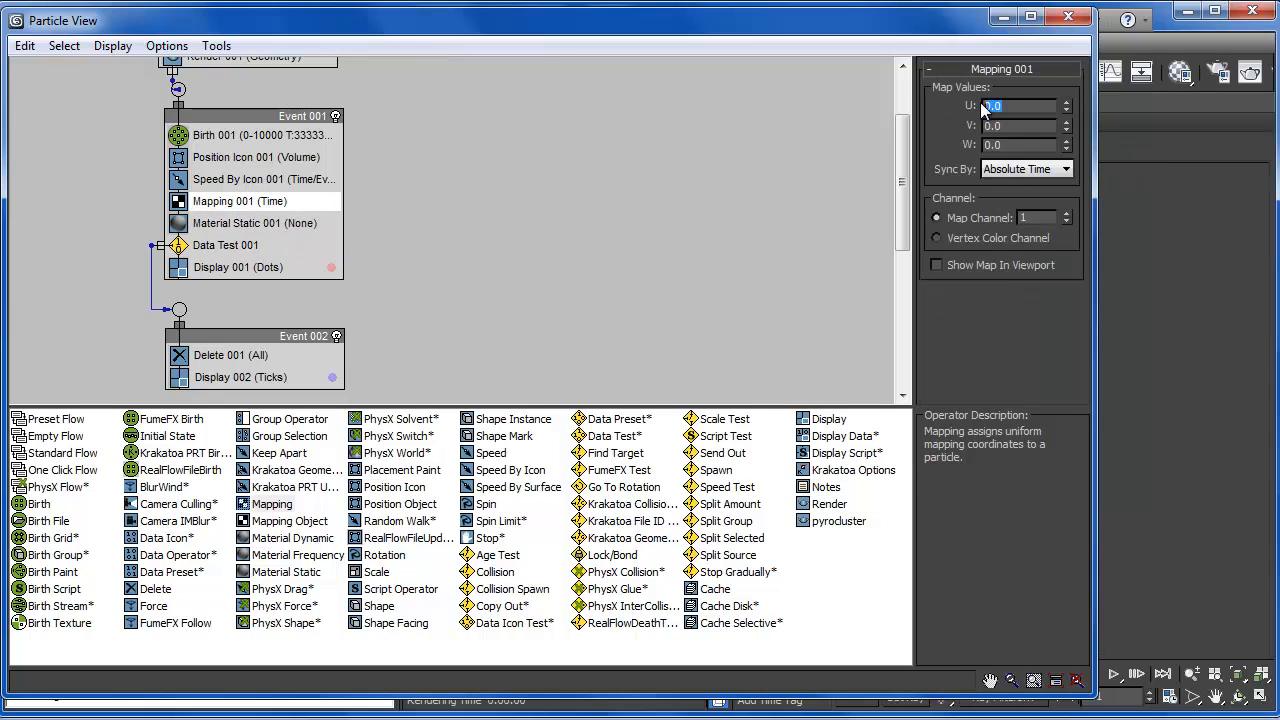
{"action": "double_click", "coordinate": [1005, 140]}
{"action": "left_click_drag", "start_coordinate": [965, 28], "coordinate": [963, 52]}
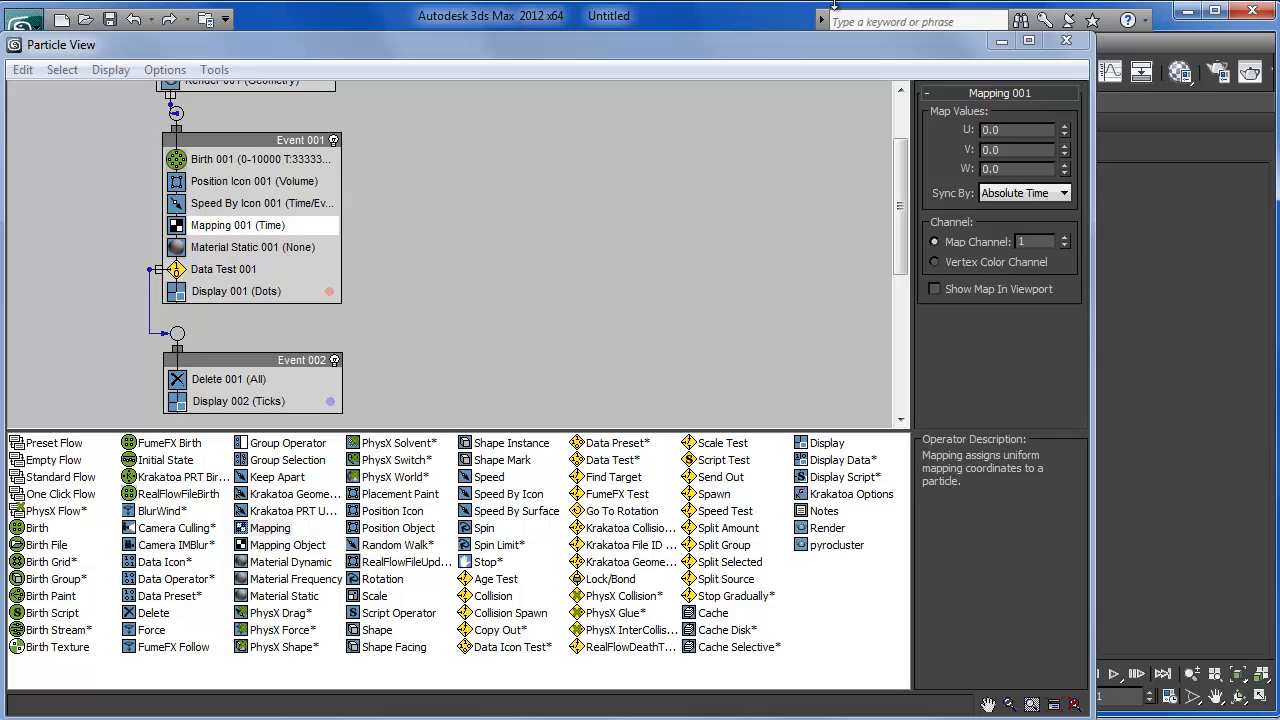
{"action": "mouse_move", "coordinate": [839, 50]}
{"action": "left_mouse_down"}
{"action": "mouse_move", "coordinate": [906, 59]}
{"action": "mouse_move", "coordinate": [848, 124]}
{"action": "mouse_move", "coordinate": [893, 49]}
{"action": "mouse_move", "coordinate": [862, 58]}
{"action": "mouse_move", "coordinate": [865, 104]}
{"action": "mouse_move", "coordinate": [856, 43]}
{"action": "left_mouse_up"}
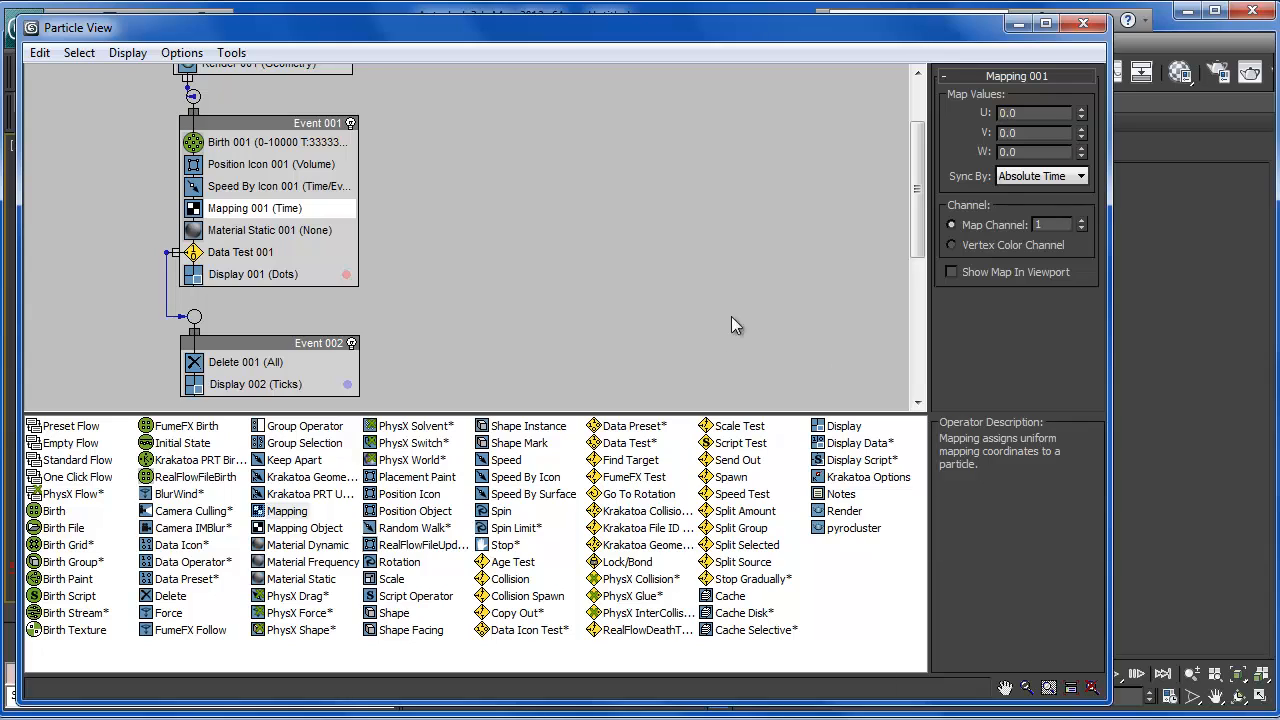
Step: Minimize Particle View, test render the perspective sequence without an output file, and cancel it after the first frames
{"action": "left_click", "coordinate": [1017, 25]}
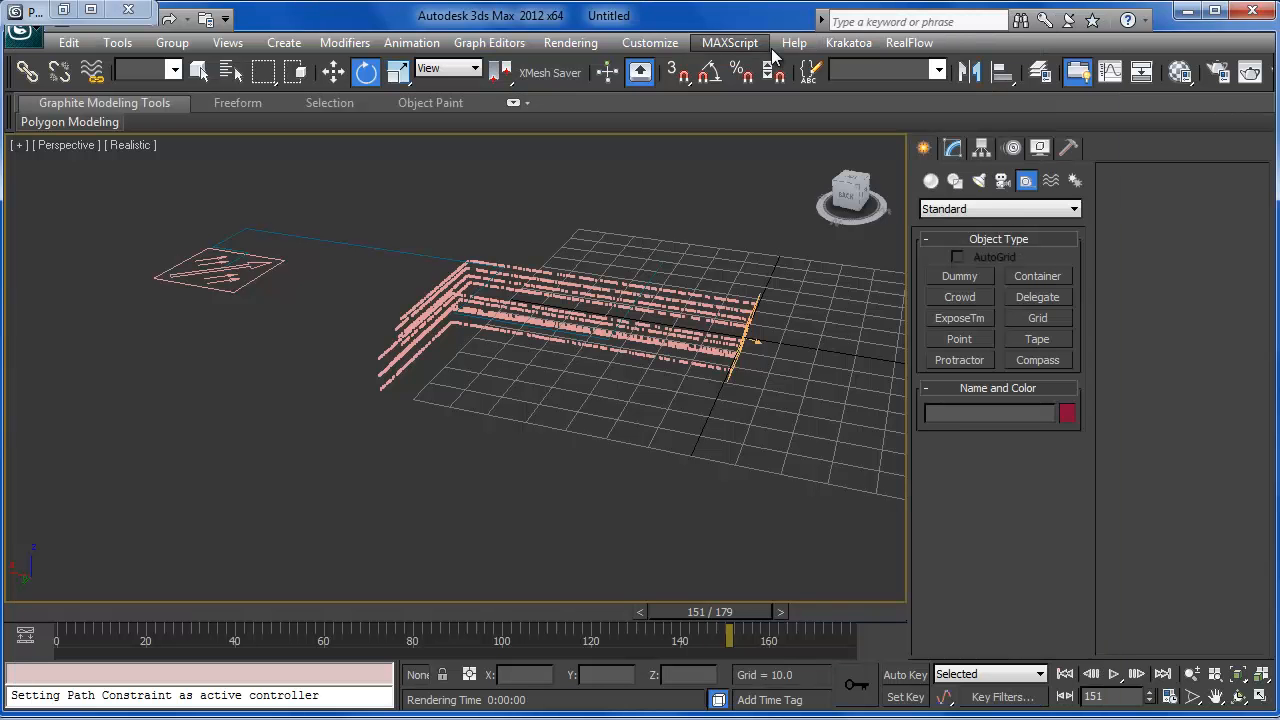
{"action": "left_click", "coordinate": [640, 68]}
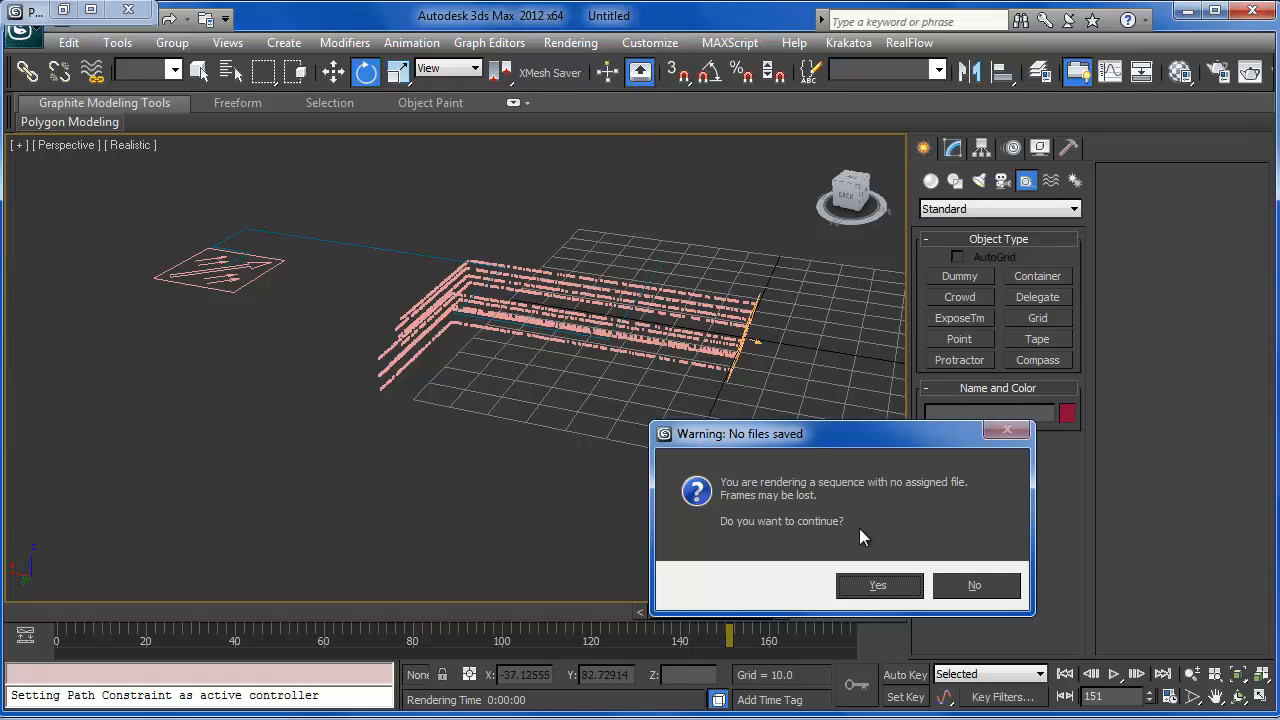
{"action": "left_click", "coordinate": [880, 586]}
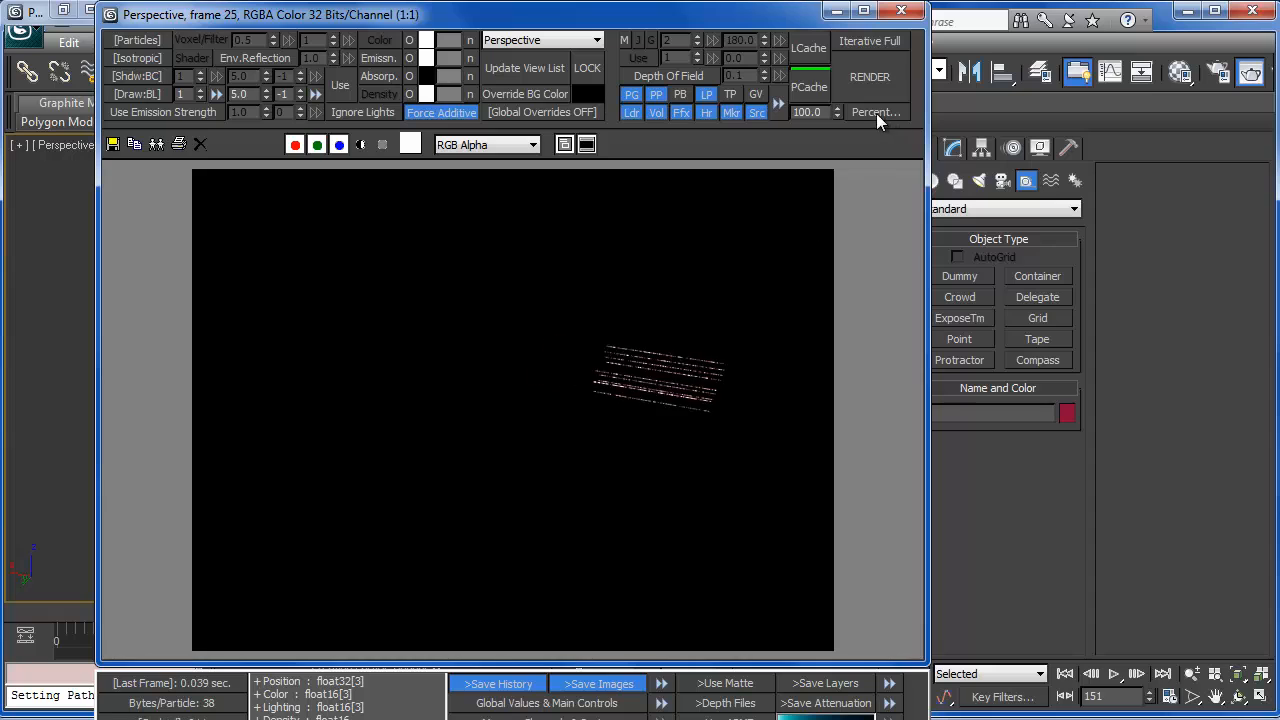
{"action": "left_click", "coordinate": [900, 12]}
{"action": "left_click", "coordinate": [531, 129]}
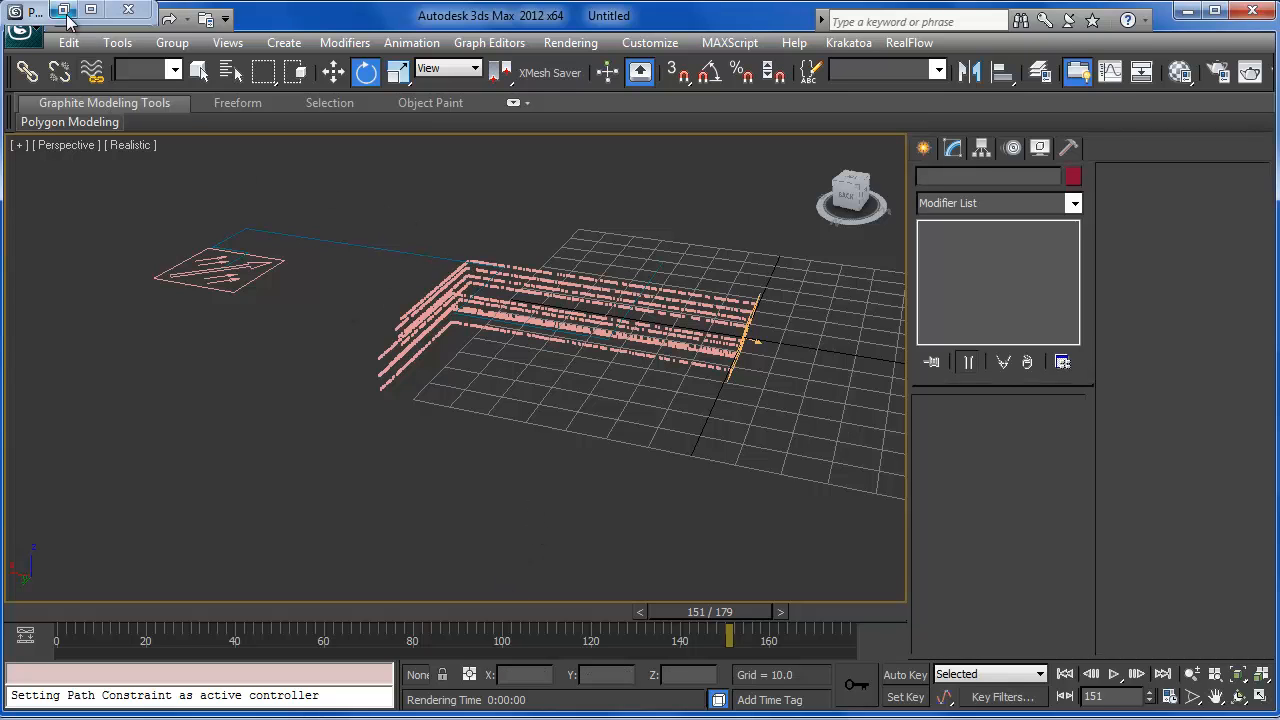
Step: Reopen Particle View and set the U map value of Mapping 001 to 1
{"action": "key", "text": "6"}
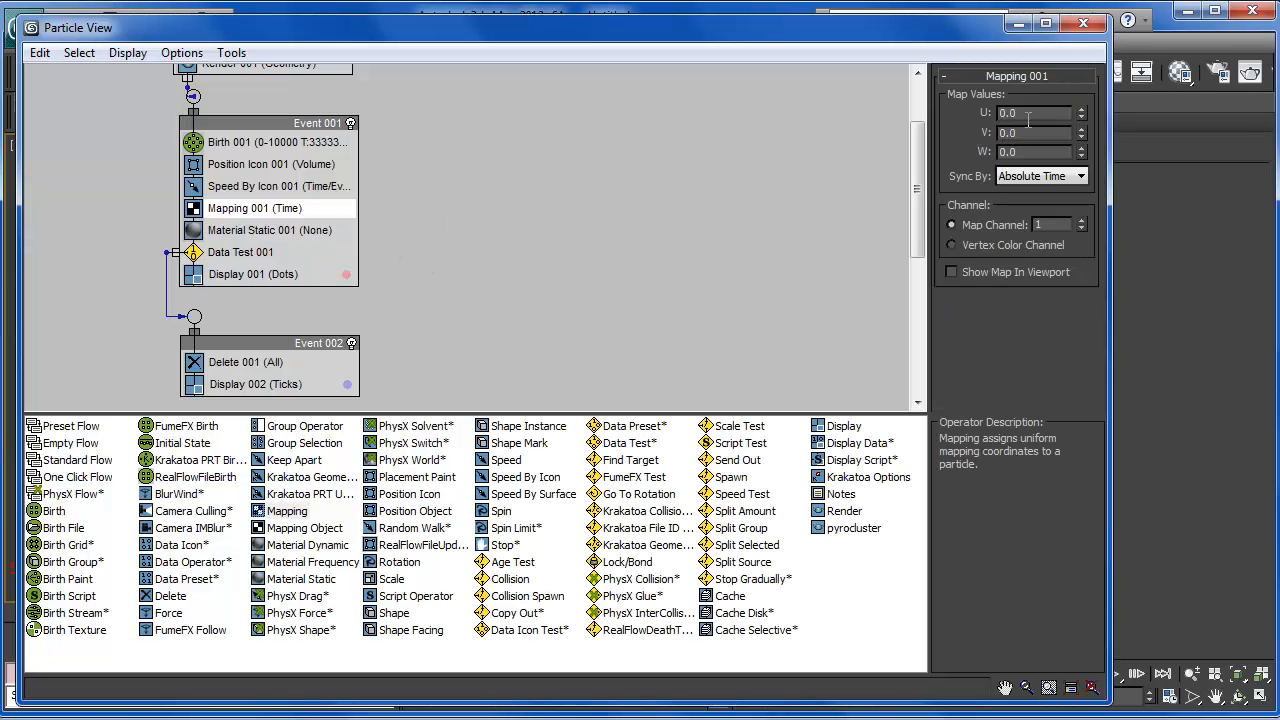
{"action": "double_click", "coordinate": [1028, 113]}
{"action": "type", "text": "1"}
{"action": "key", "text": "Return"}
Step: Minimize Particle View, rerun the sequence render to check the new U mapping value, and cancel it early
{"action": "left_click", "coordinate": [1020, 24]}
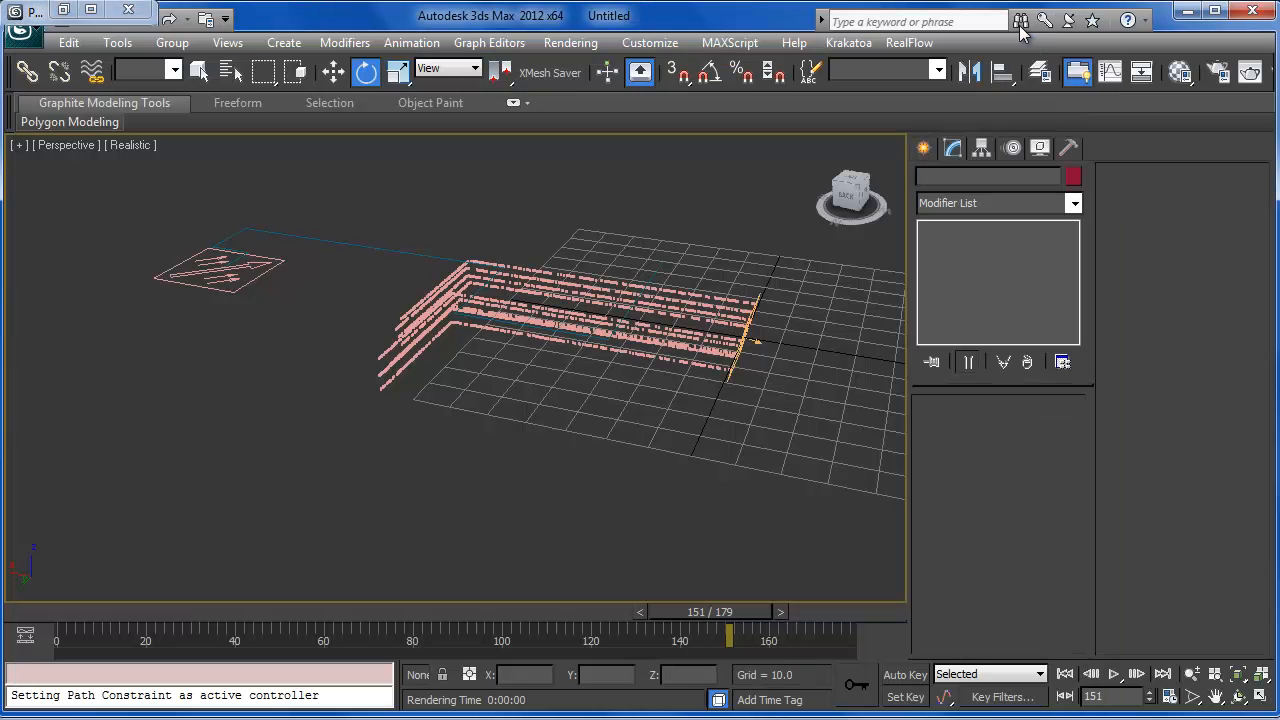
{"action": "key", "text": "shift+q"}
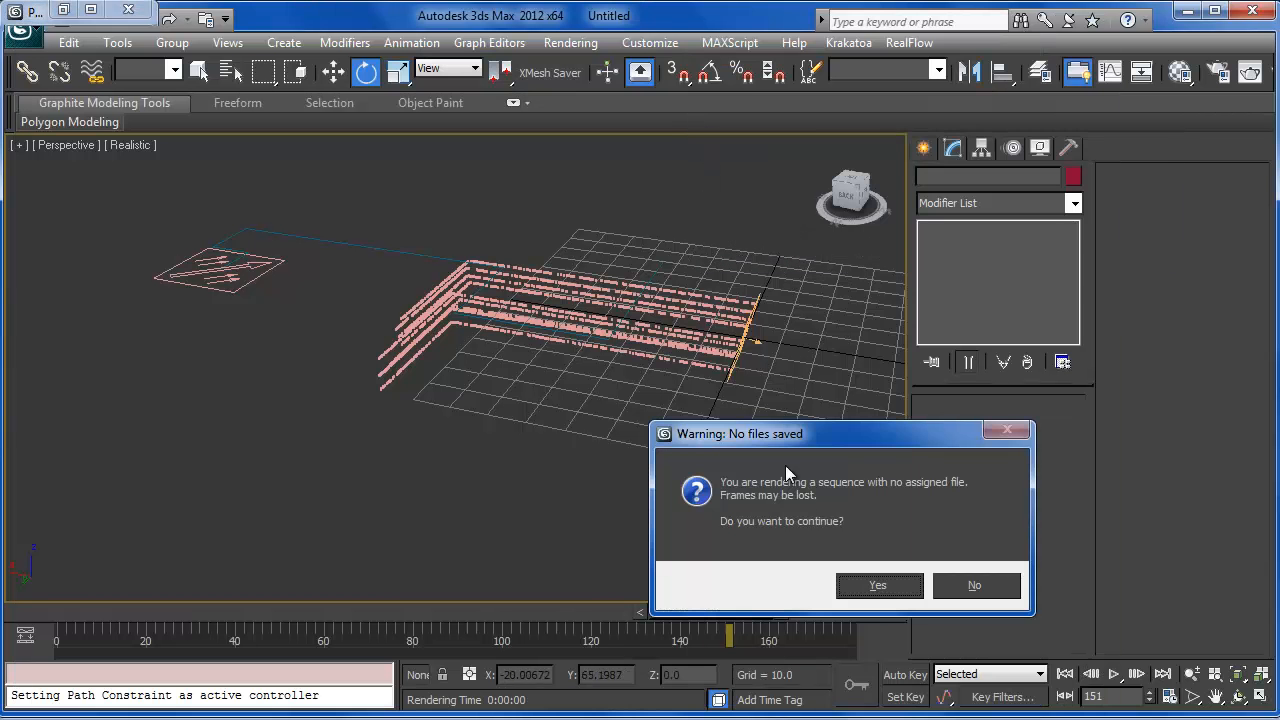
{"action": "left_click", "coordinate": [835, 583]}
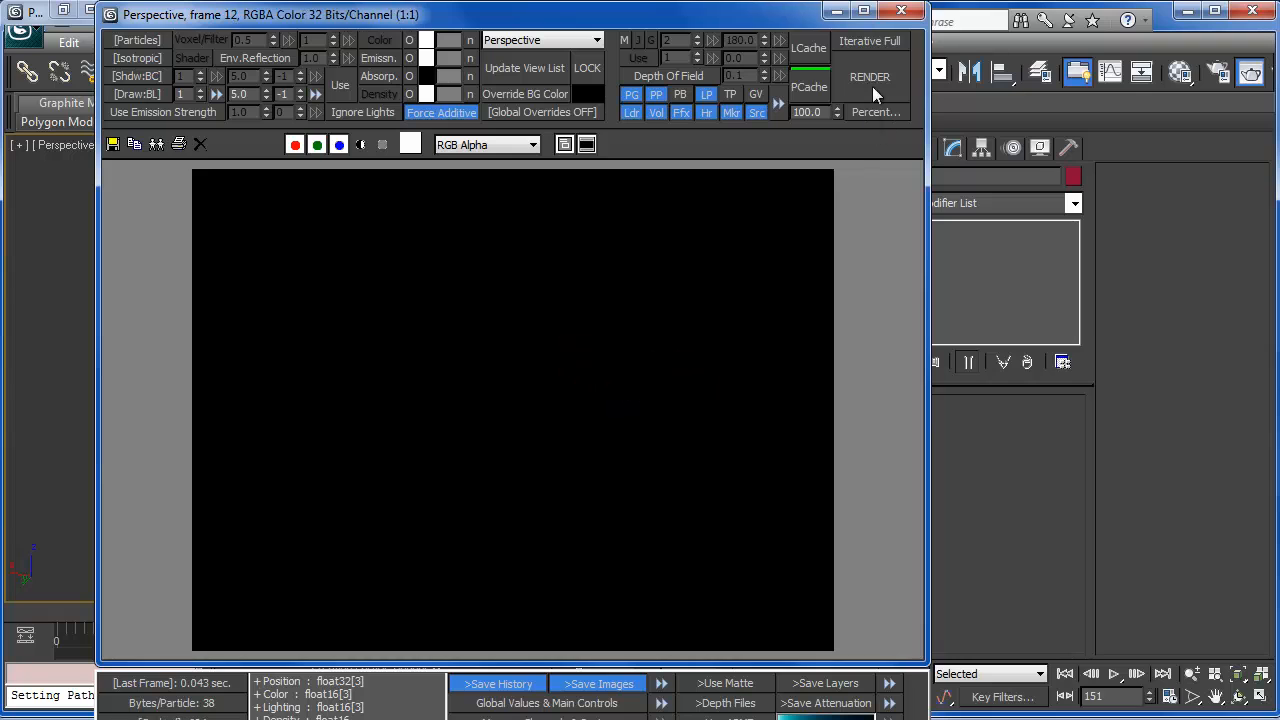
{"action": "left_click", "coordinate": [901, 11]}
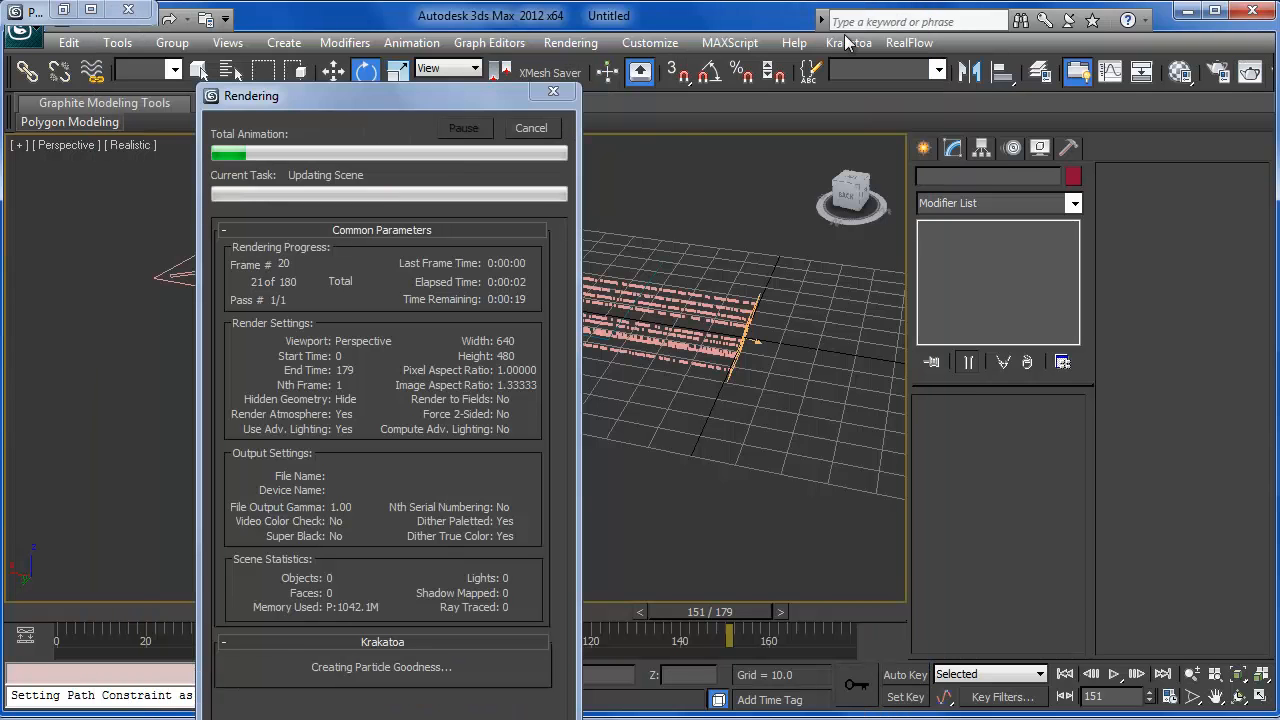
{"action": "left_click", "coordinate": [533, 129]}
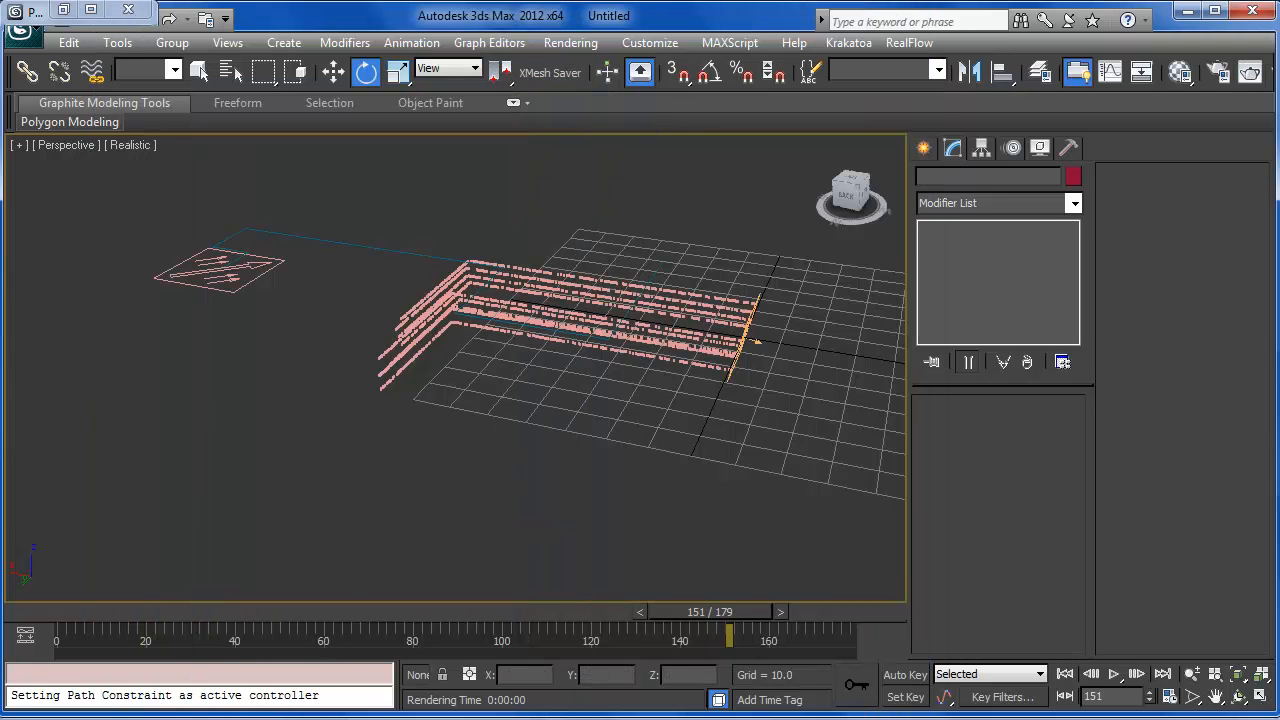
Step: Assign the 01 - Default gradient material to Material Static 001 as an instance, then minimize Particle View and close the Material Editor
{"action": "key", "text": "6"}
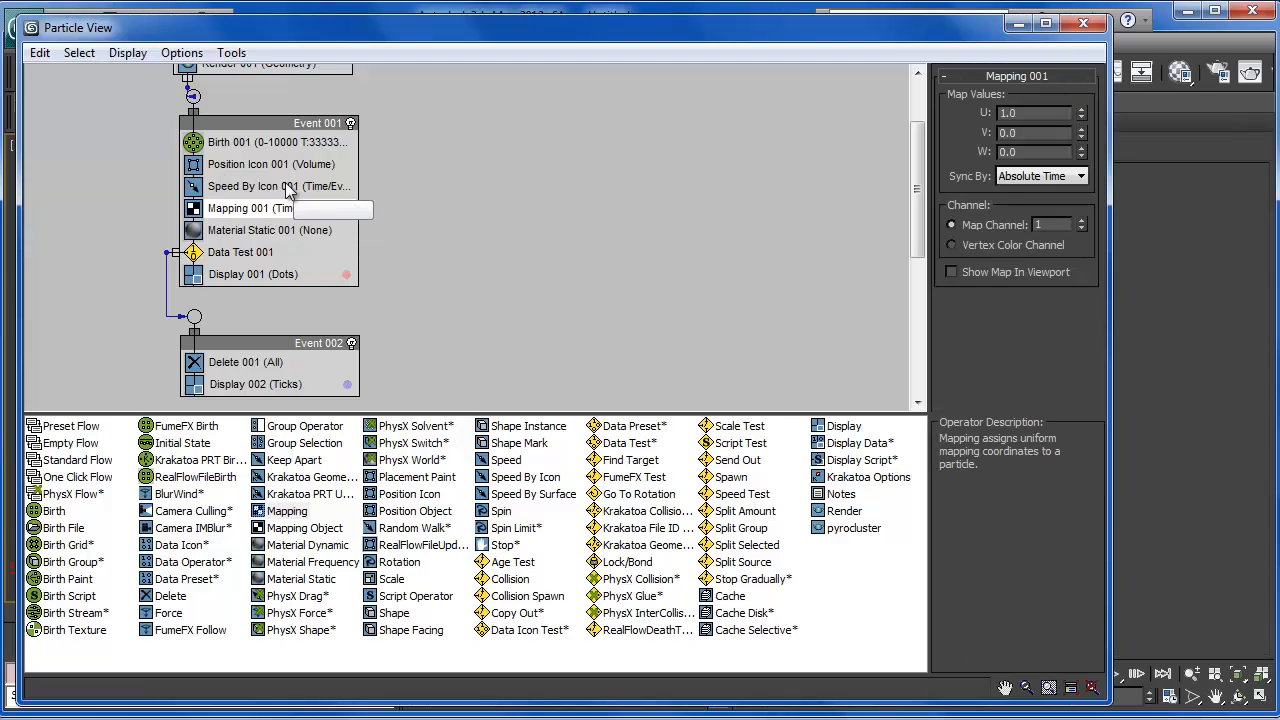
{"action": "left_click", "coordinate": [280, 231]}
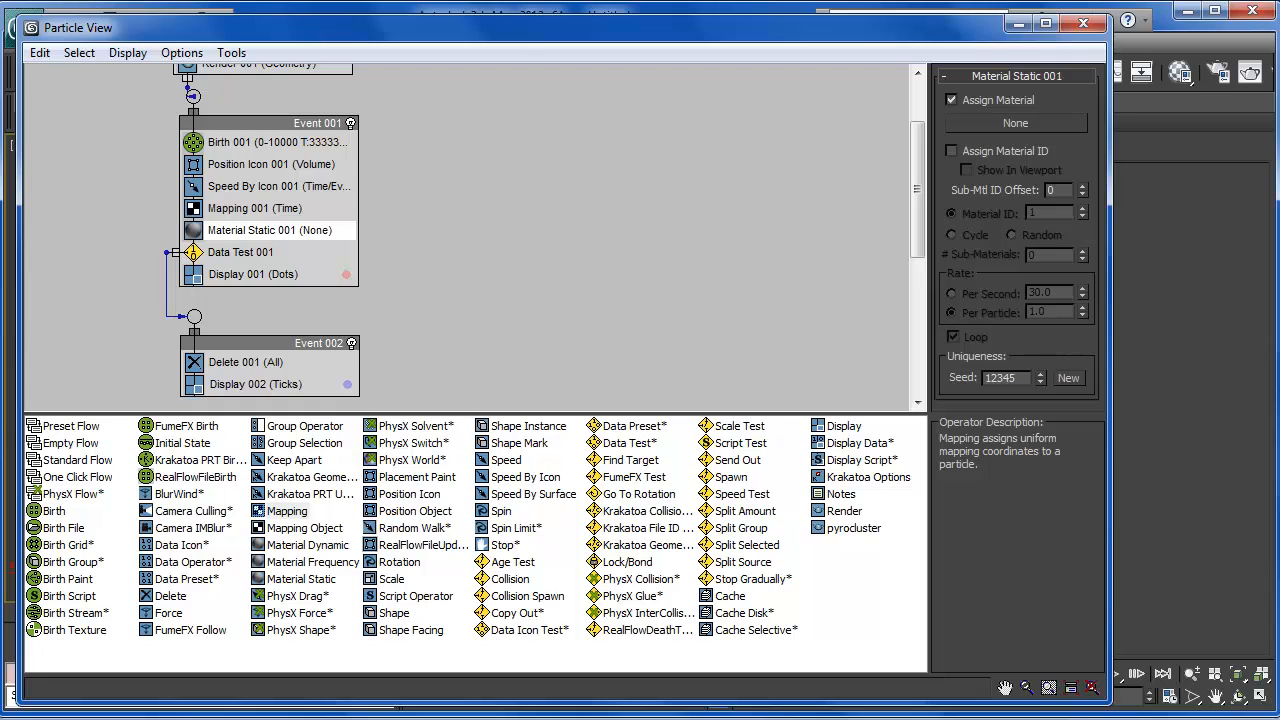
{"action": "key", "text": "m"}
{"action": "left_click_drag", "start_coordinate": [310, 34], "coordinate": [668, 63]}
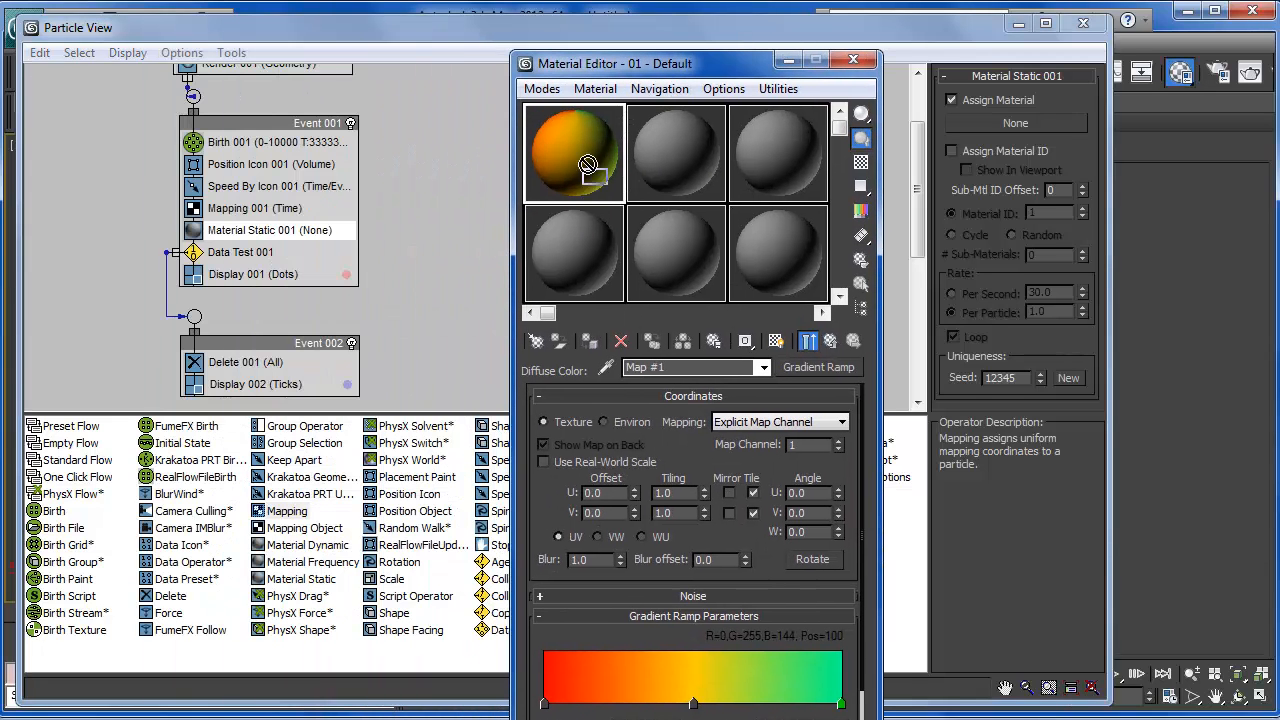
{"action": "left_click_drag", "start_coordinate": [1012, 127], "coordinate": [1013, 125]}
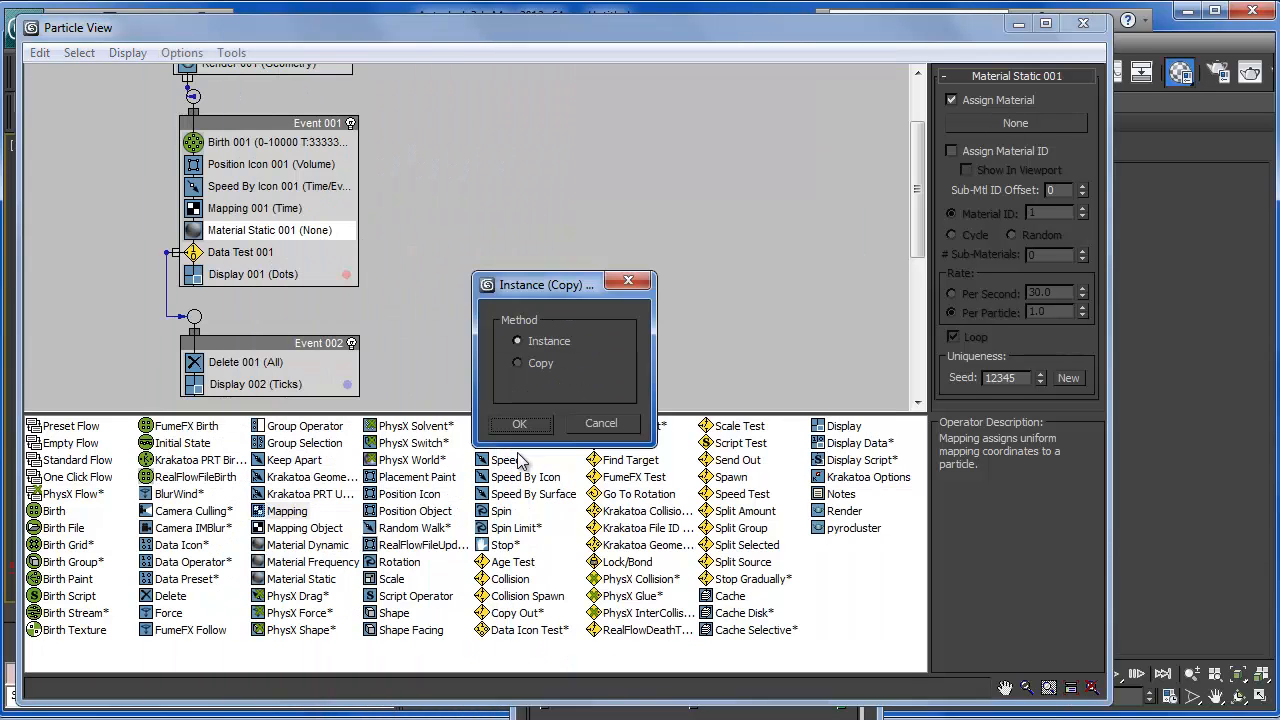
{"action": "left_click", "coordinate": [515, 417]}
{"action": "left_click", "coordinate": [1018, 22]}
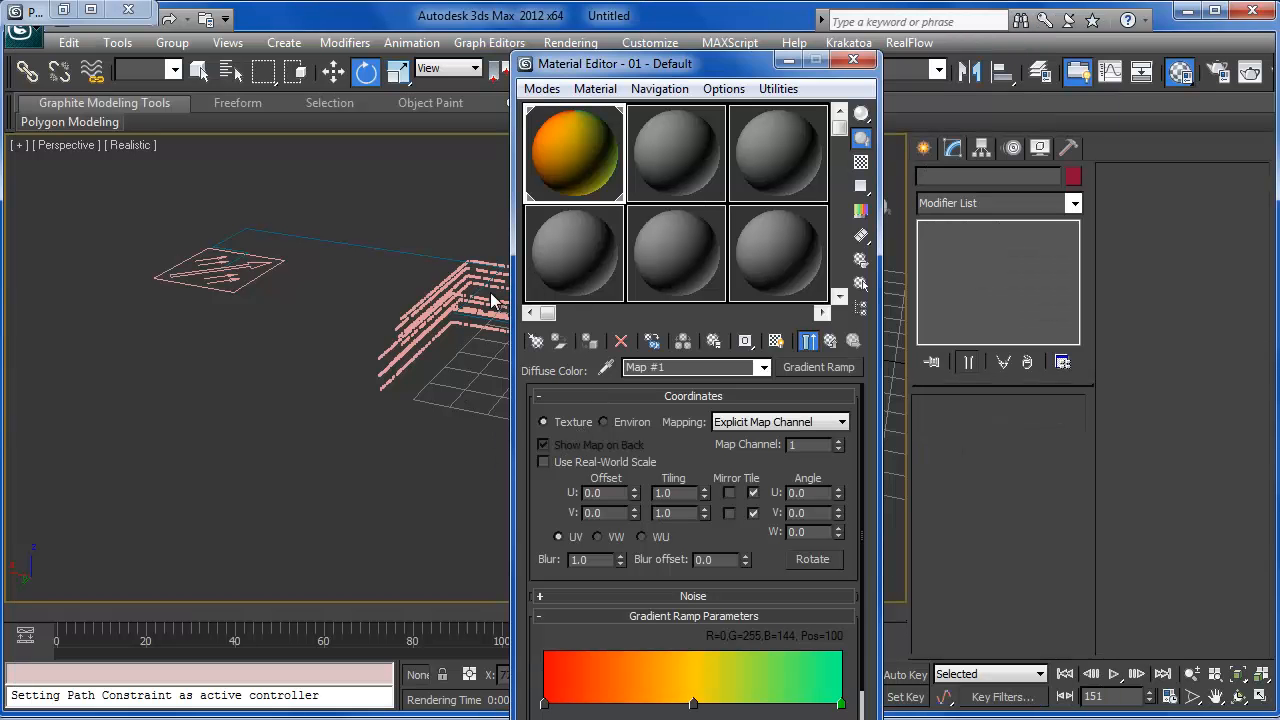
{"action": "left_click", "coordinate": [852, 58]}
Step: Dismiss the navigation wheel, test render the sequence with the assigned gradient material, and cancel the render
{"action": "key", "text": "shift+w"}
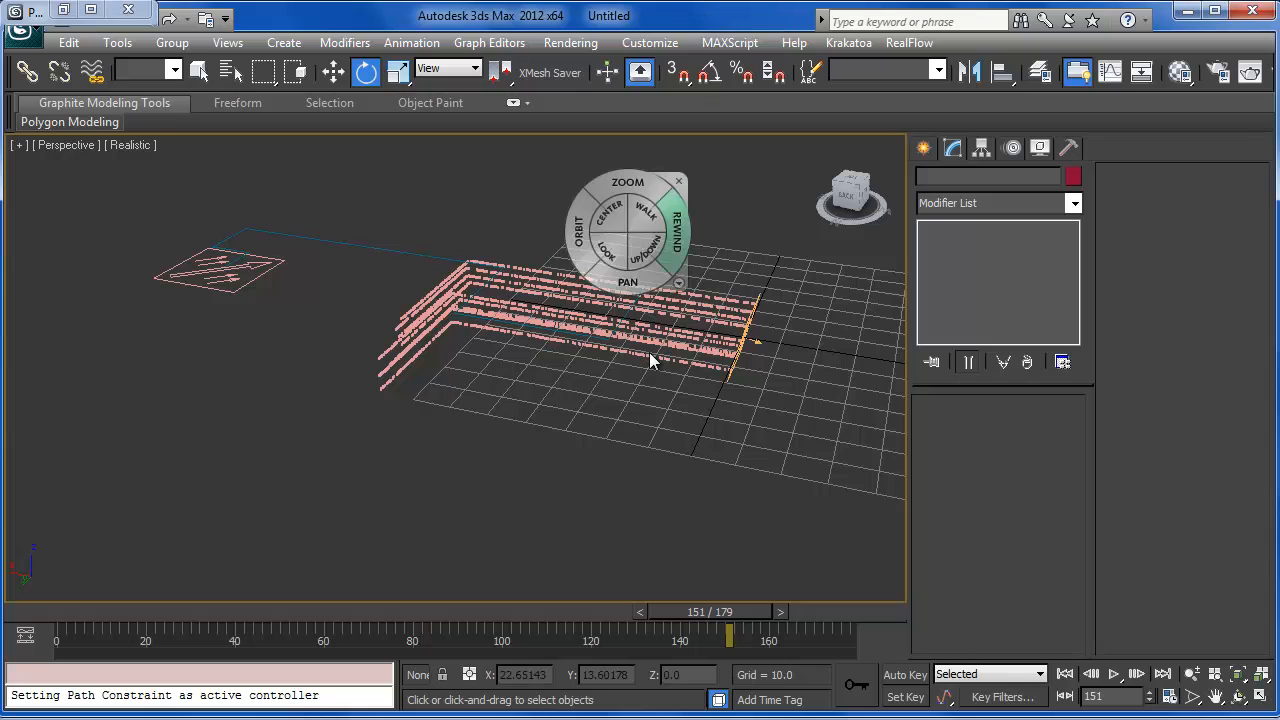
{"action": "left_click", "coordinate": [691, 238]}
{"action": "key", "text": "shift+q"}
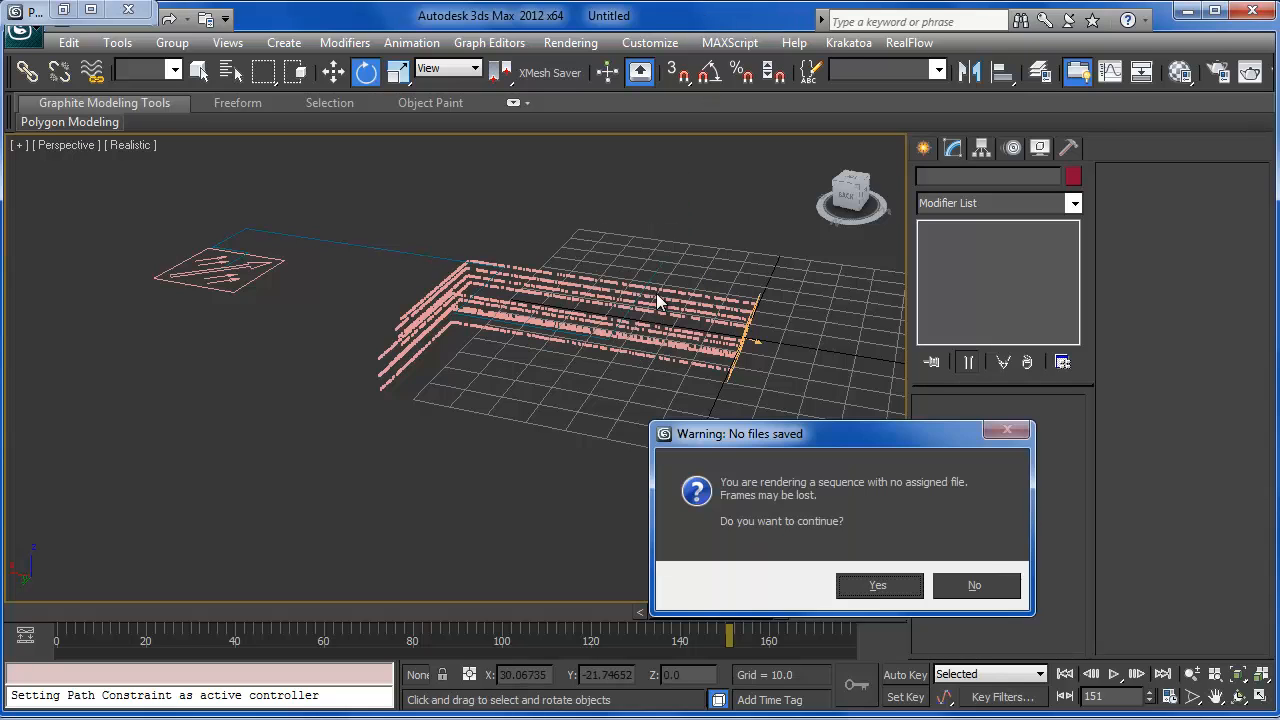
{"action": "left_click_drag", "start_coordinate": [778, 434], "coordinate": [579, 293]}
{"action": "left_click", "coordinate": [680, 444]}
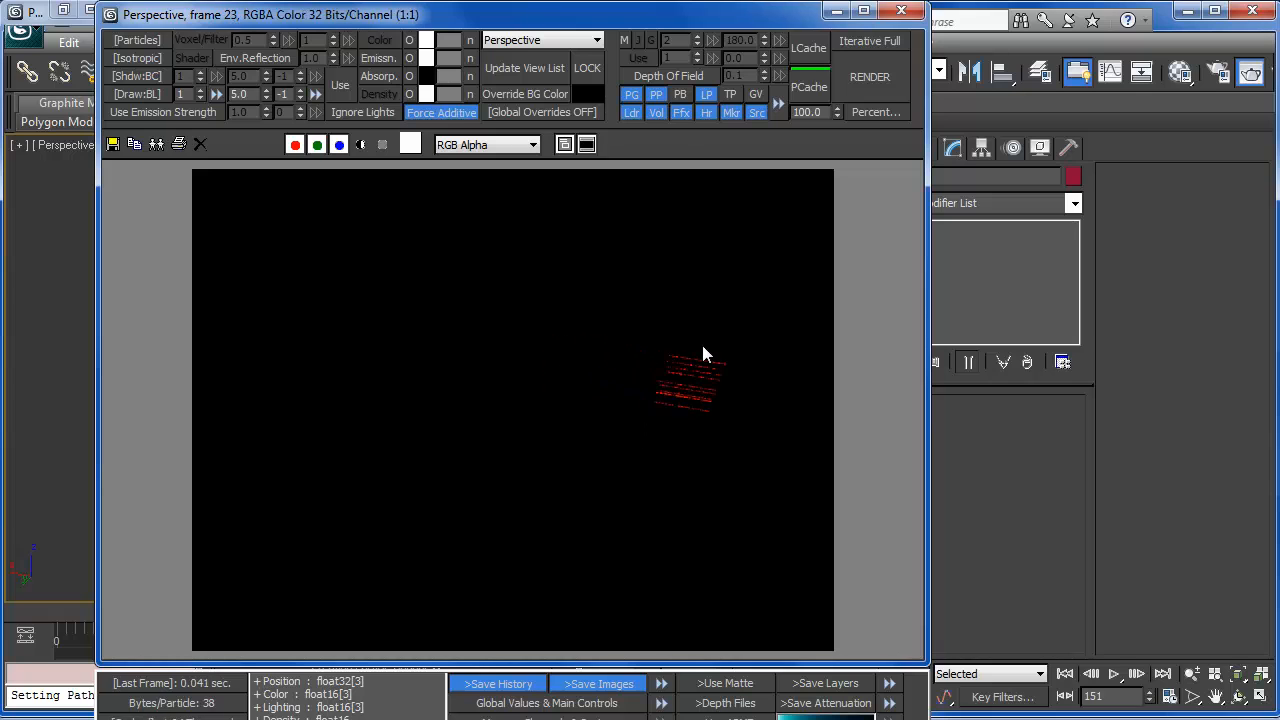
{"action": "left_click", "coordinate": [901, 11]}
{"action": "left_click", "coordinate": [528, 127]}
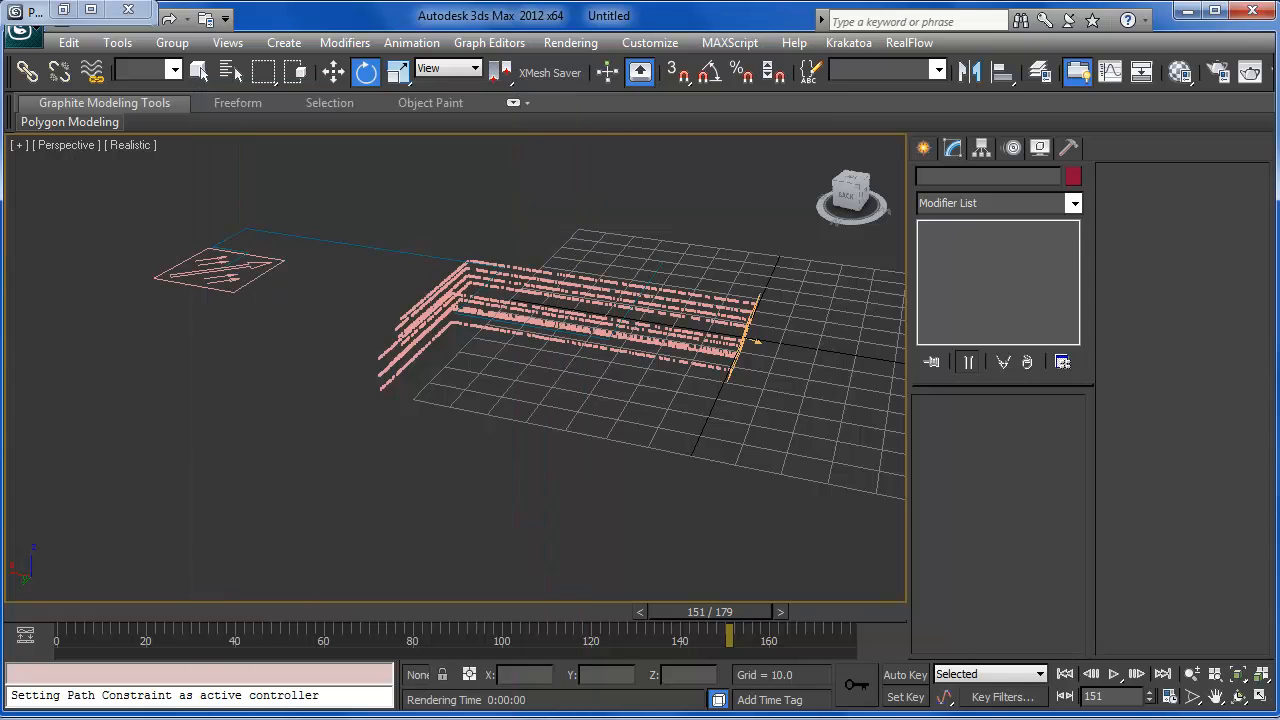
Step: Reopen Particle View, set the U map value of Mapping 001 to 0.5, and minimize Particle View
{"action": "key", "text": "6"}
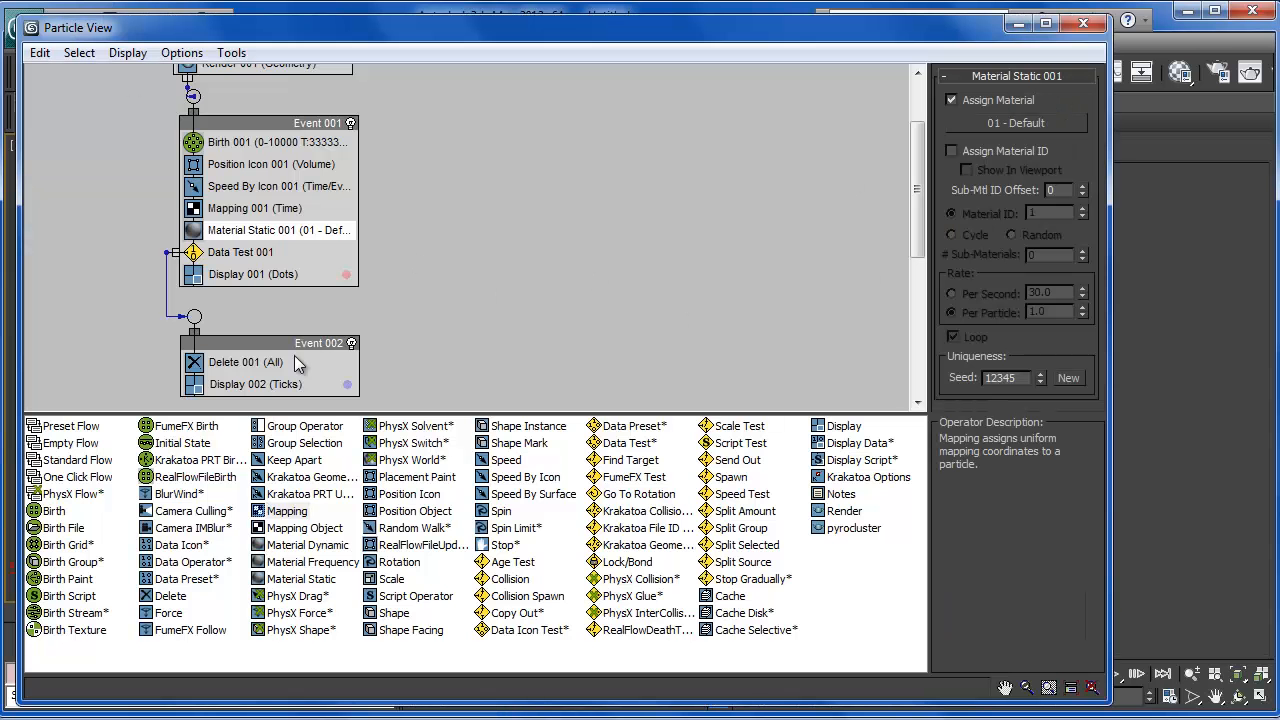
{"action": "left_click", "coordinate": [270, 208]}
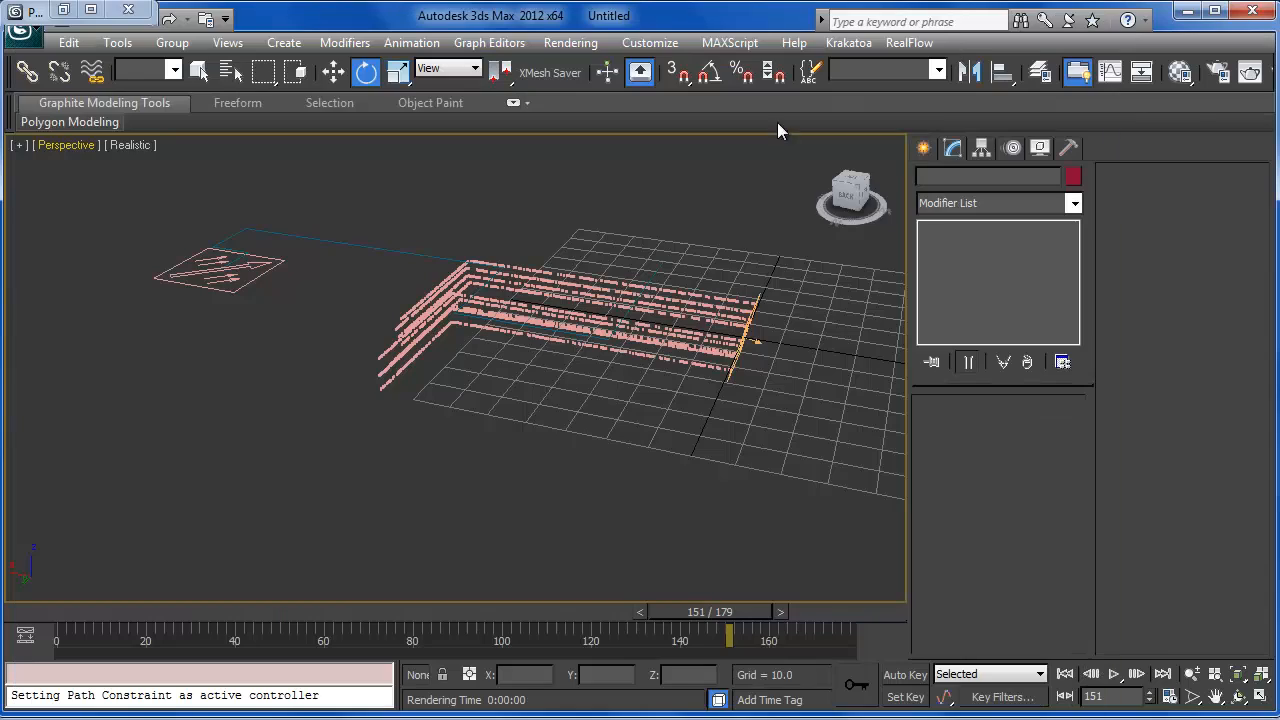
{"action": "left_click", "coordinate": [1020, 23]}
Step: Test render the sequence without an assigned output file, close the frame window, and cancel the render early
{"action": "key", "text": "shift+q"}
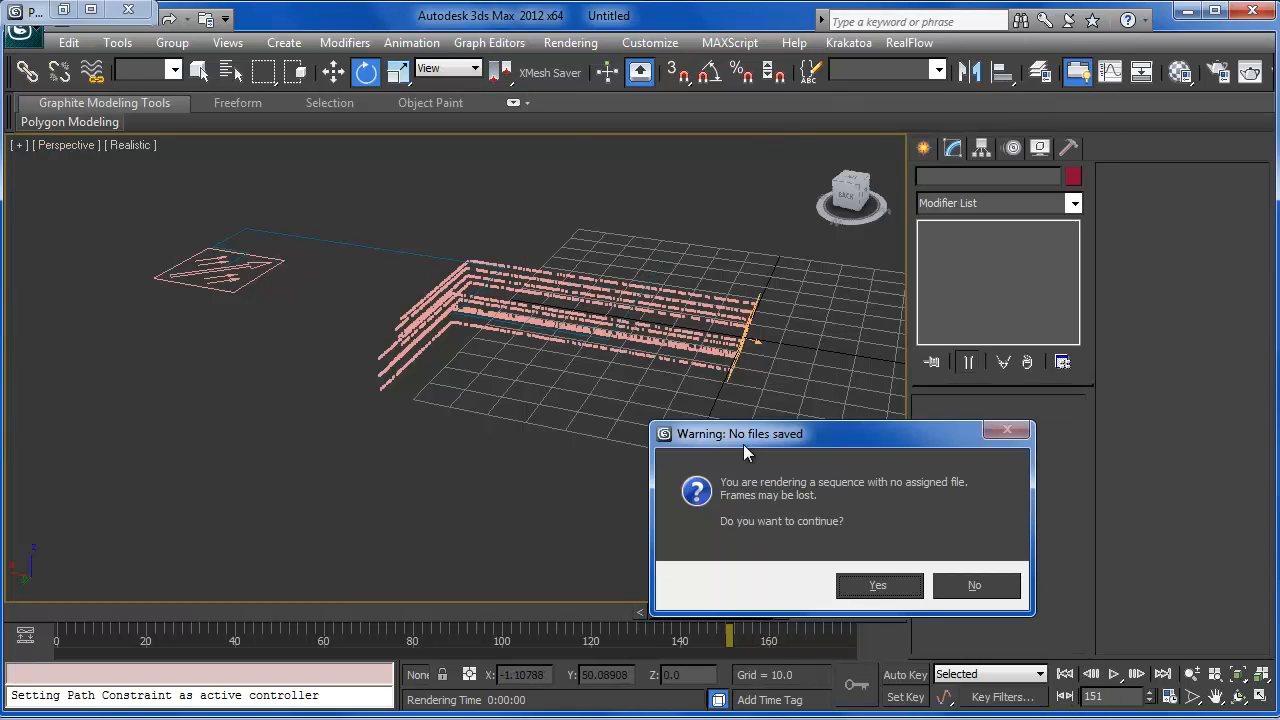
{"action": "left_click", "coordinate": [893, 586]}
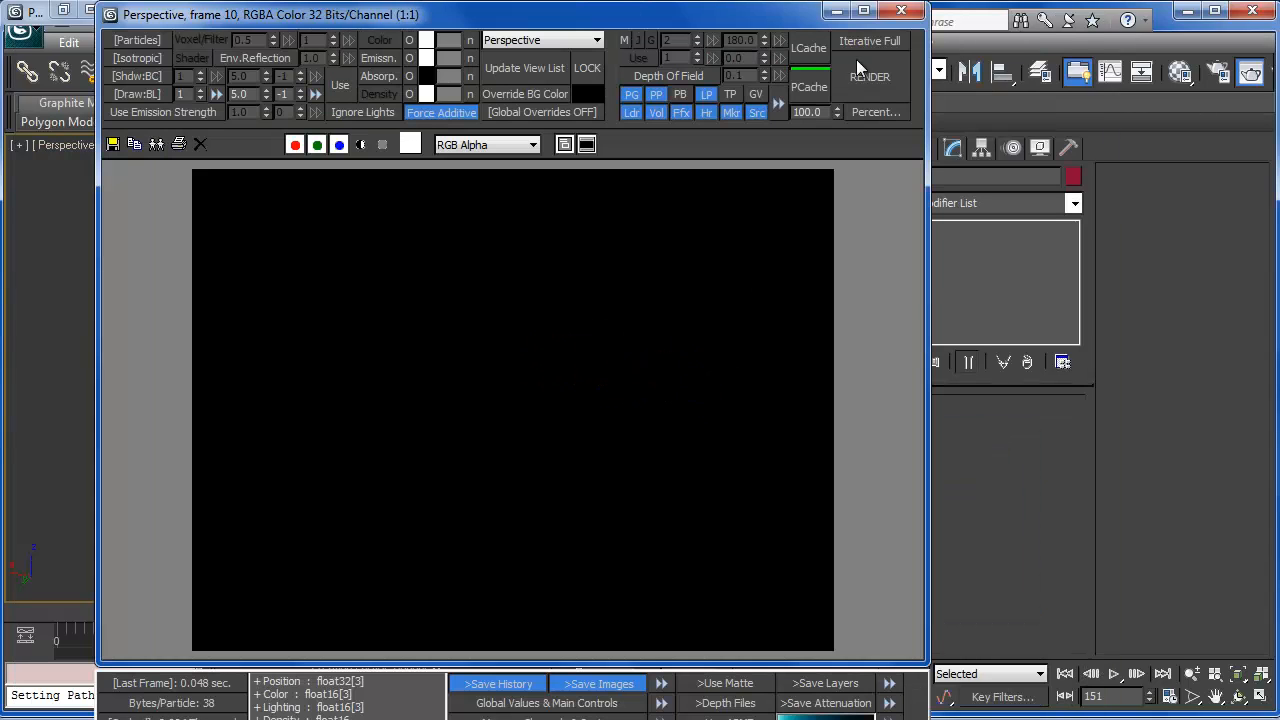
{"action": "left_click", "coordinate": [904, 12]}
{"action": "left_click", "coordinate": [548, 130]}
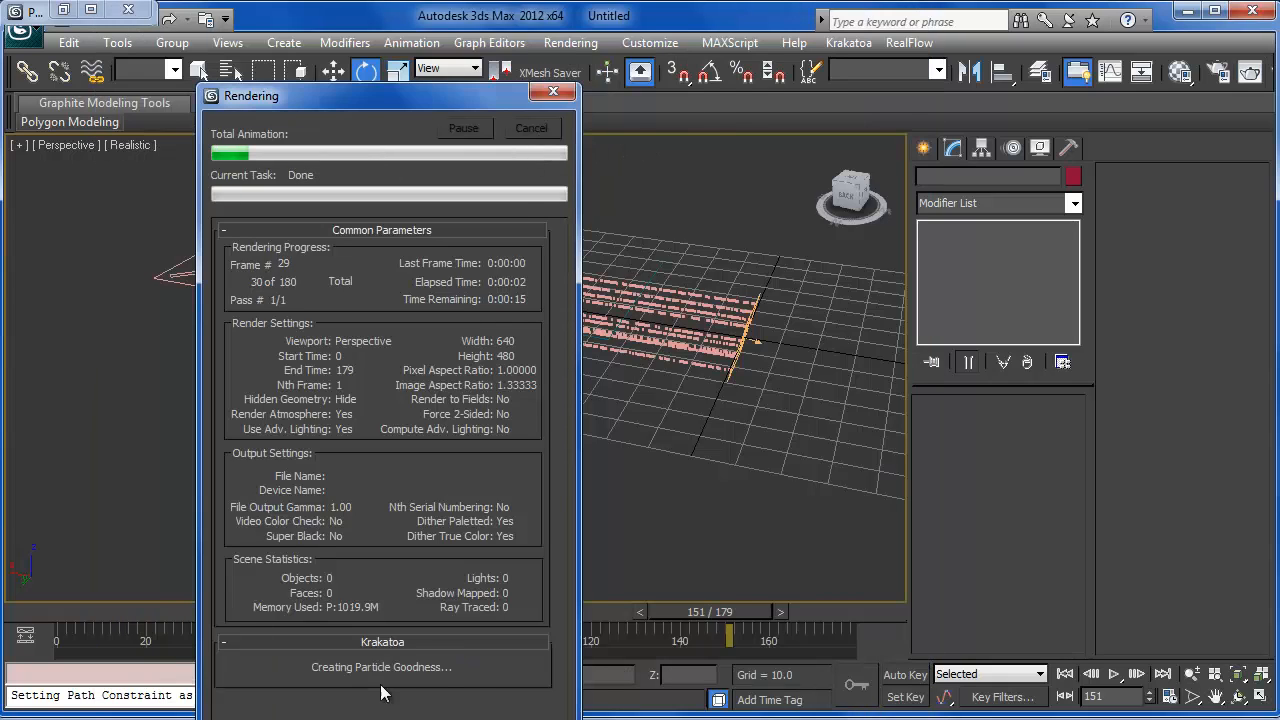
Step: Inspect the end flag at position 100 of the Gradient Ramp in the Material Editor, then close the editor
{"action": "key", "text": "m"}
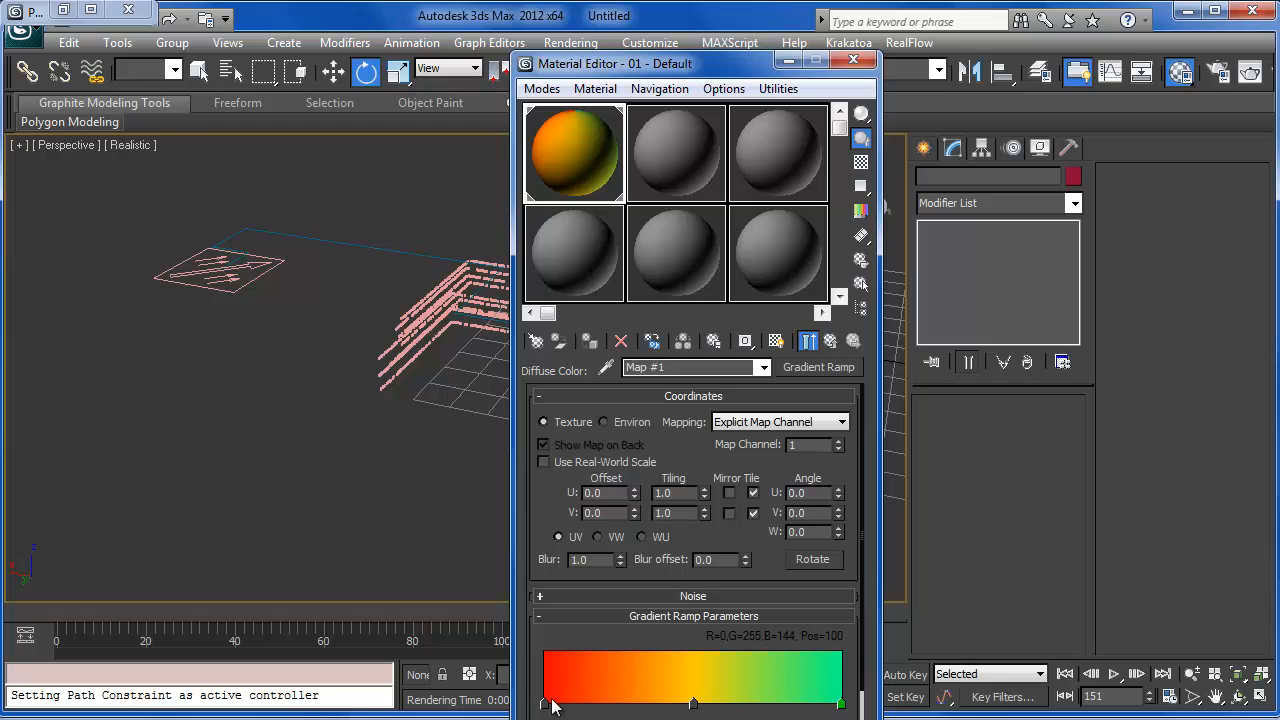
{"action": "left_click", "coordinate": [839, 703]}
{"action": "left_click_drag", "start_coordinate": [666, 63], "coordinate": [648, 14]}
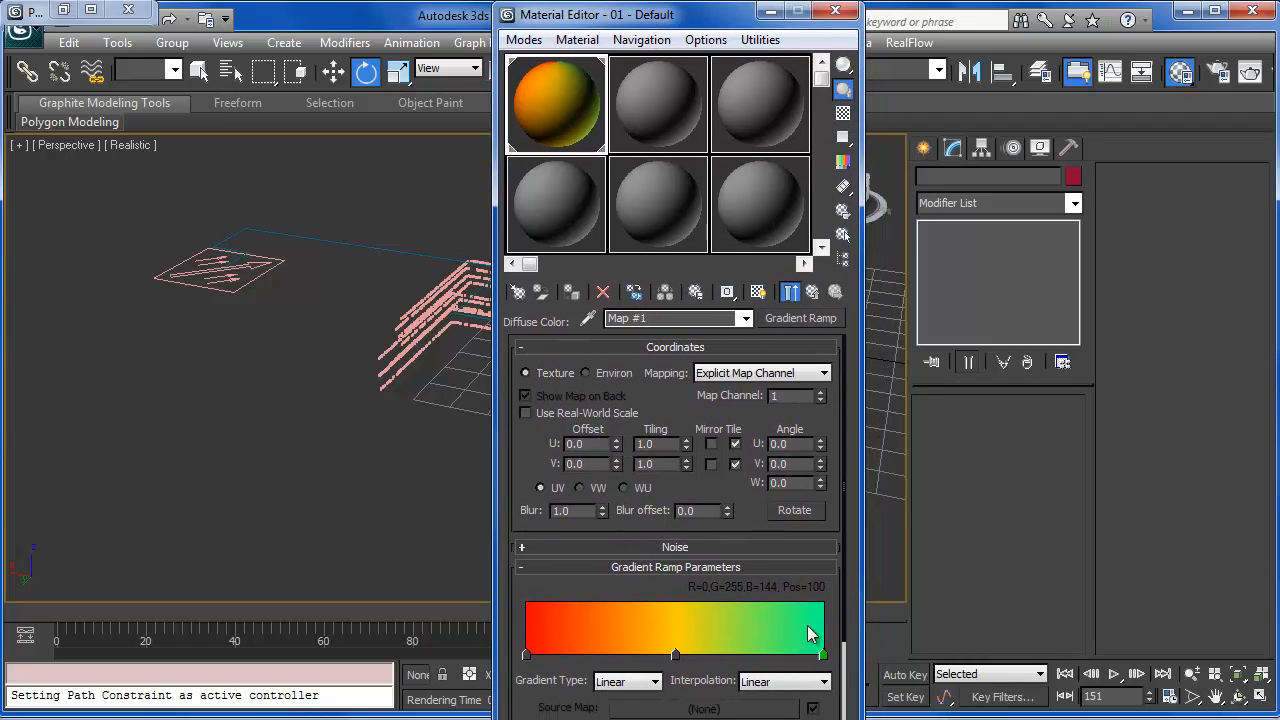
{"action": "left_click", "coordinate": [835, 11]}
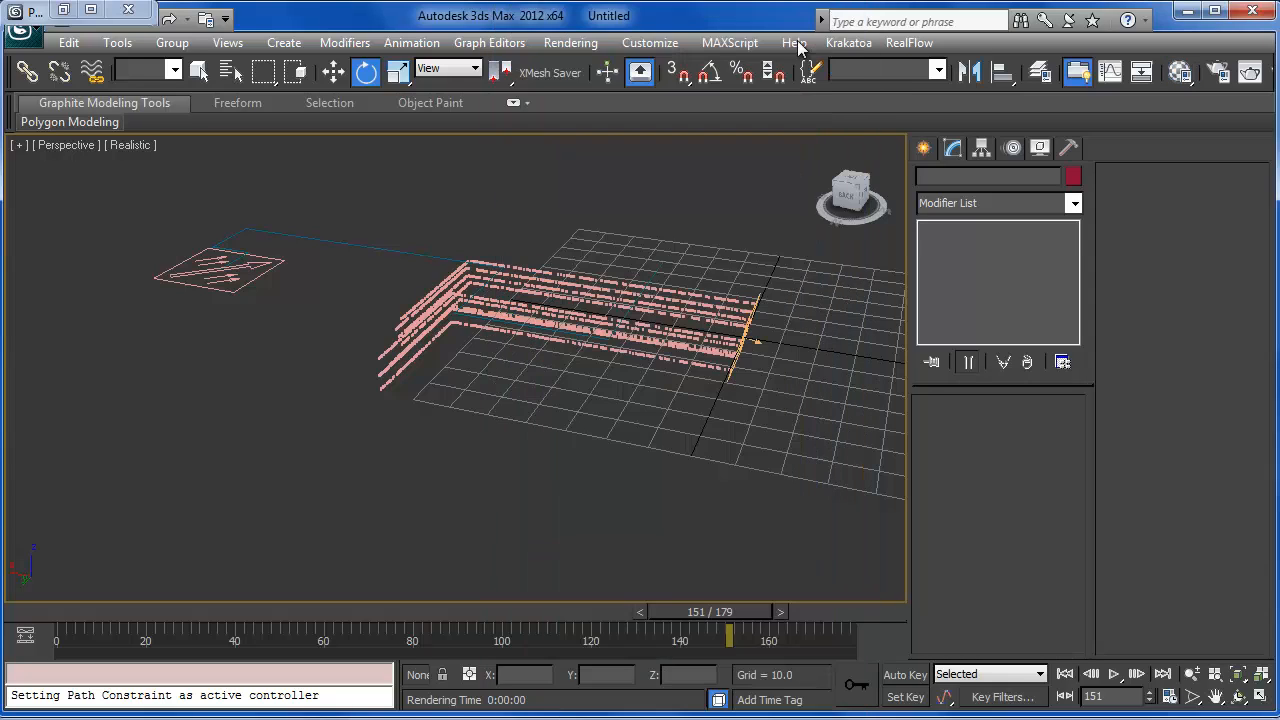
Step: Open the Parameter Wiring dialog for Mapping 001's U map value from Particle View, then minimize Particle View
{"action": "left_click", "coordinate": [63, 11]}
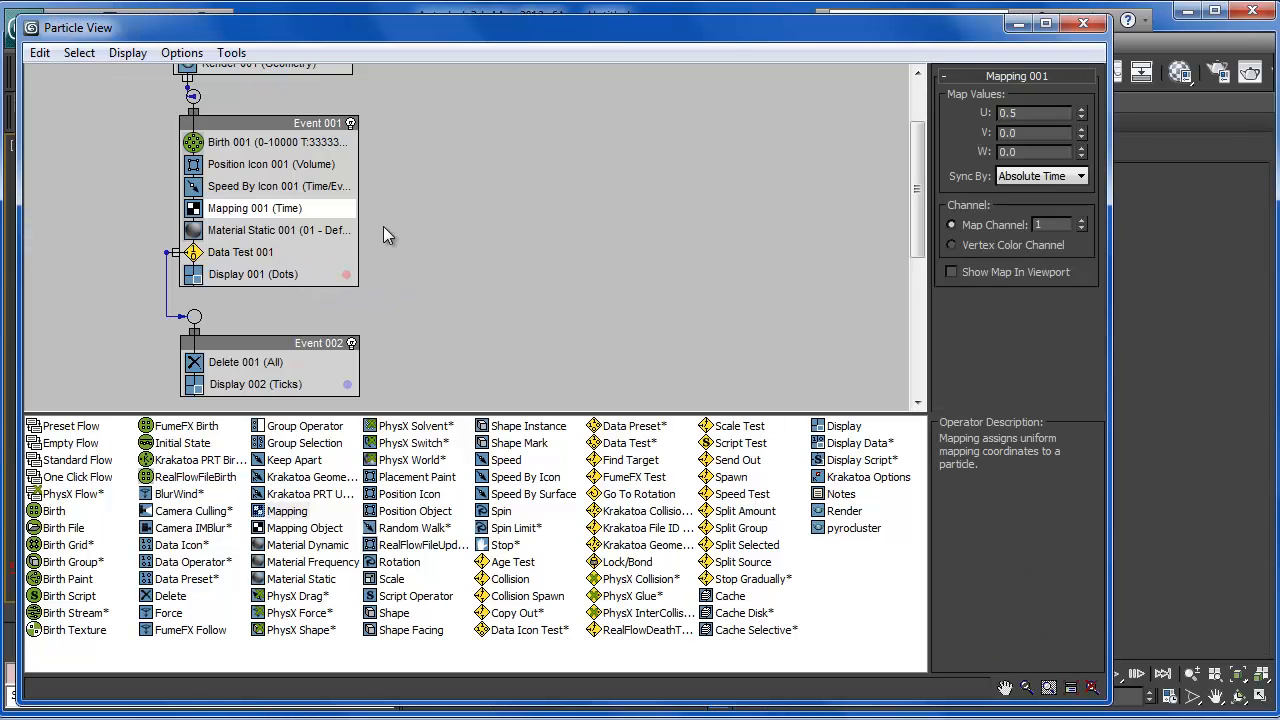
{"action": "right_click", "coordinate": [1025, 112]}
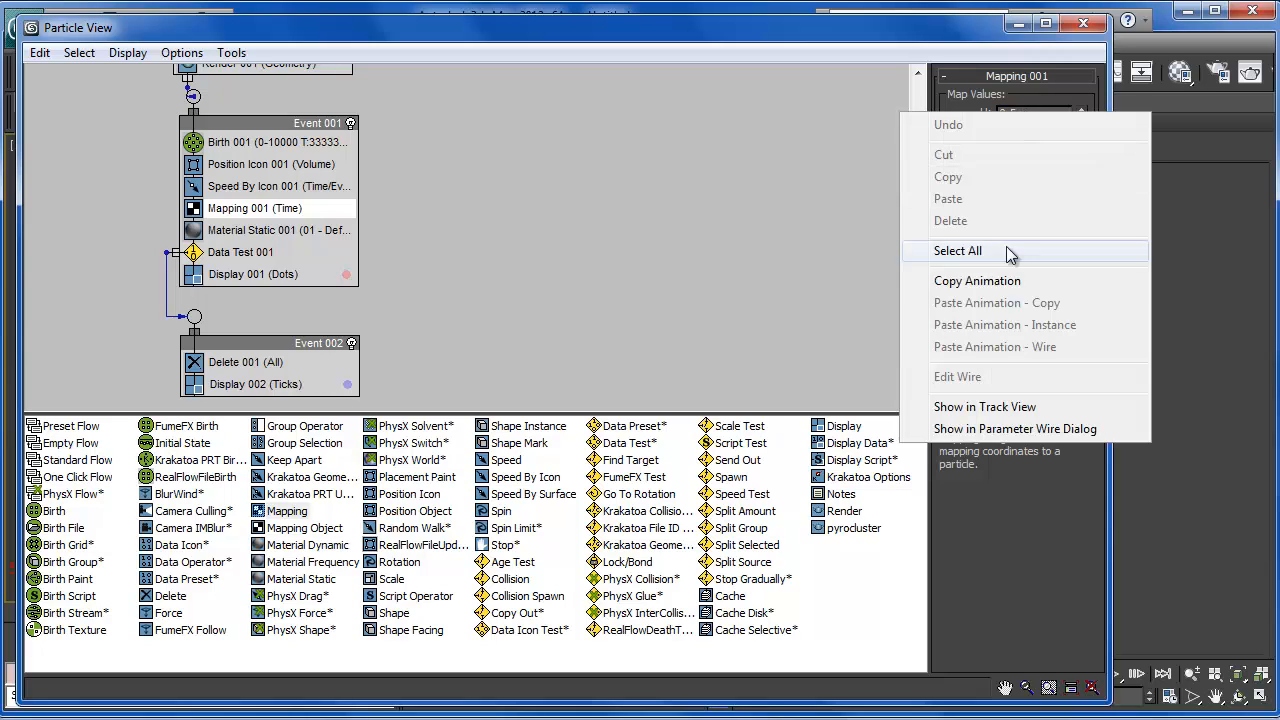
{"action": "left_click", "coordinate": [985, 429]}
{"action": "left_click", "coordinate": [1018, 23]}
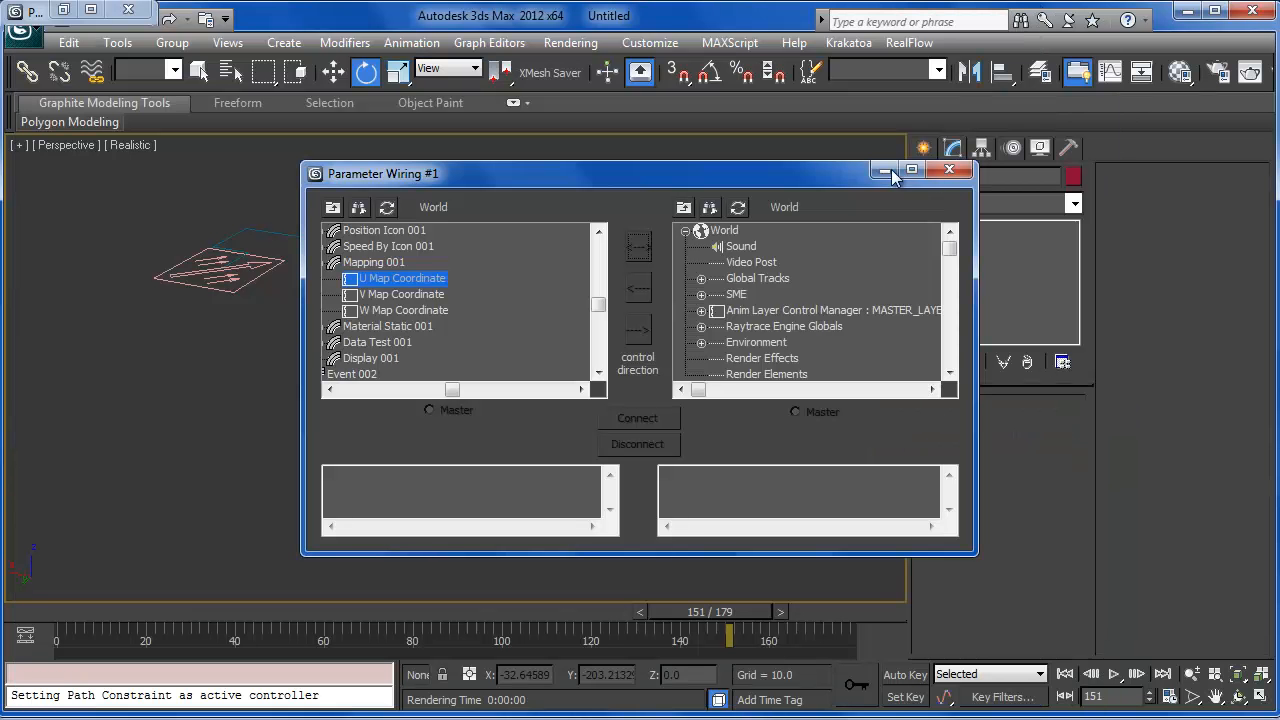
Step: Pick Point001's Z Position : AudioFloat track under its Position XYZ transform as the other wiring parameter
{"action": "scroll", "coordinate": [930, 275], "scroll_direction": "down", "scroll_amount": 4}
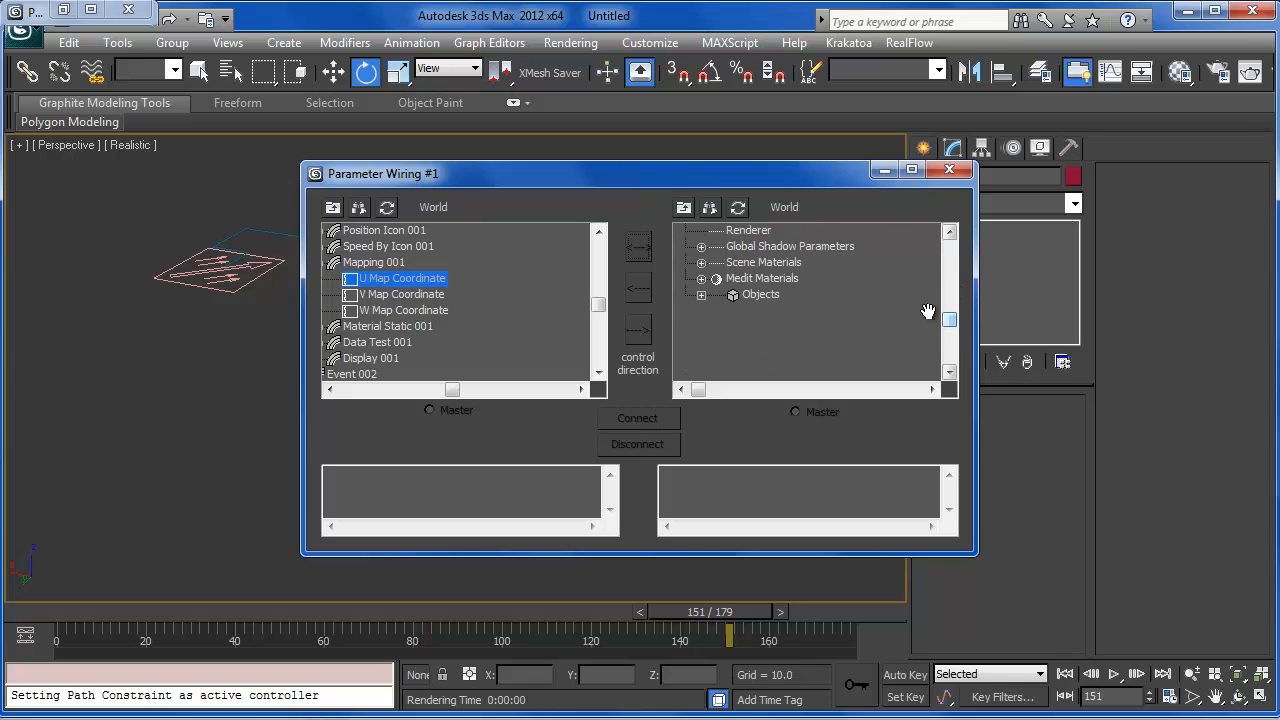
{"action": "left_click", "coordinate": [701, 295]}
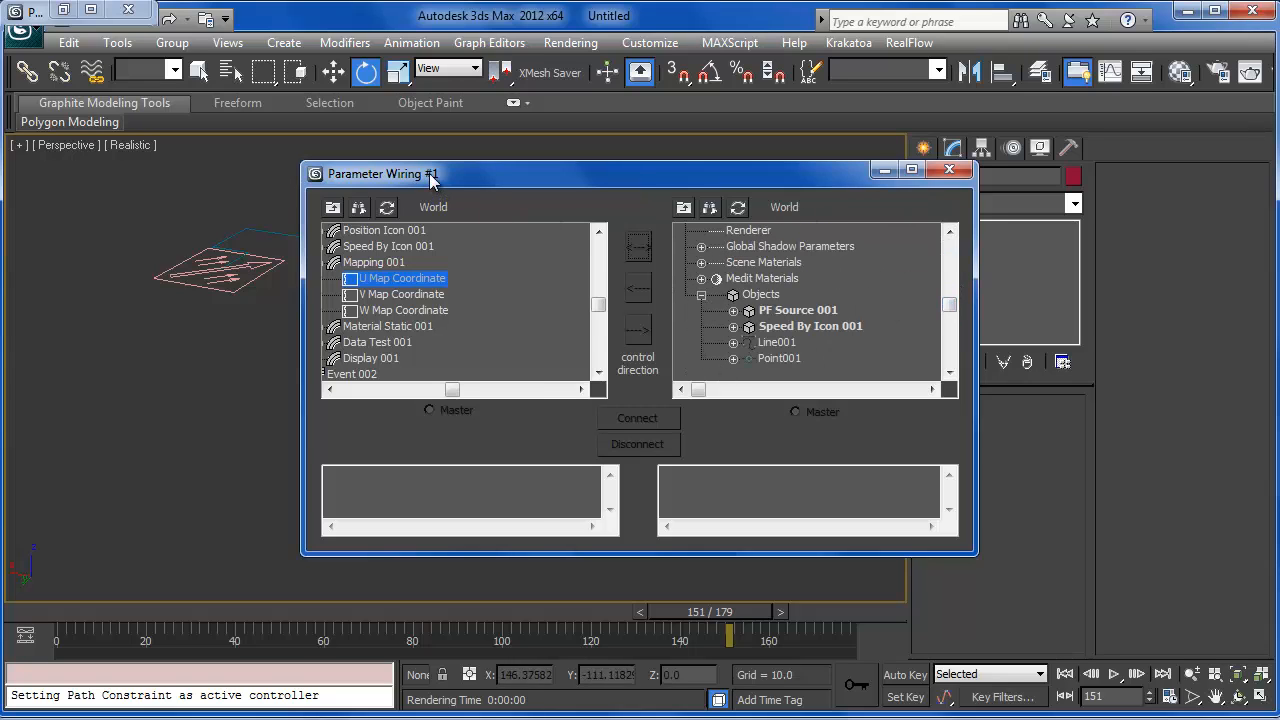
{"action": "left_click_drag", "start_coordinate": [438, 175], "coordinate": [346, 161]}
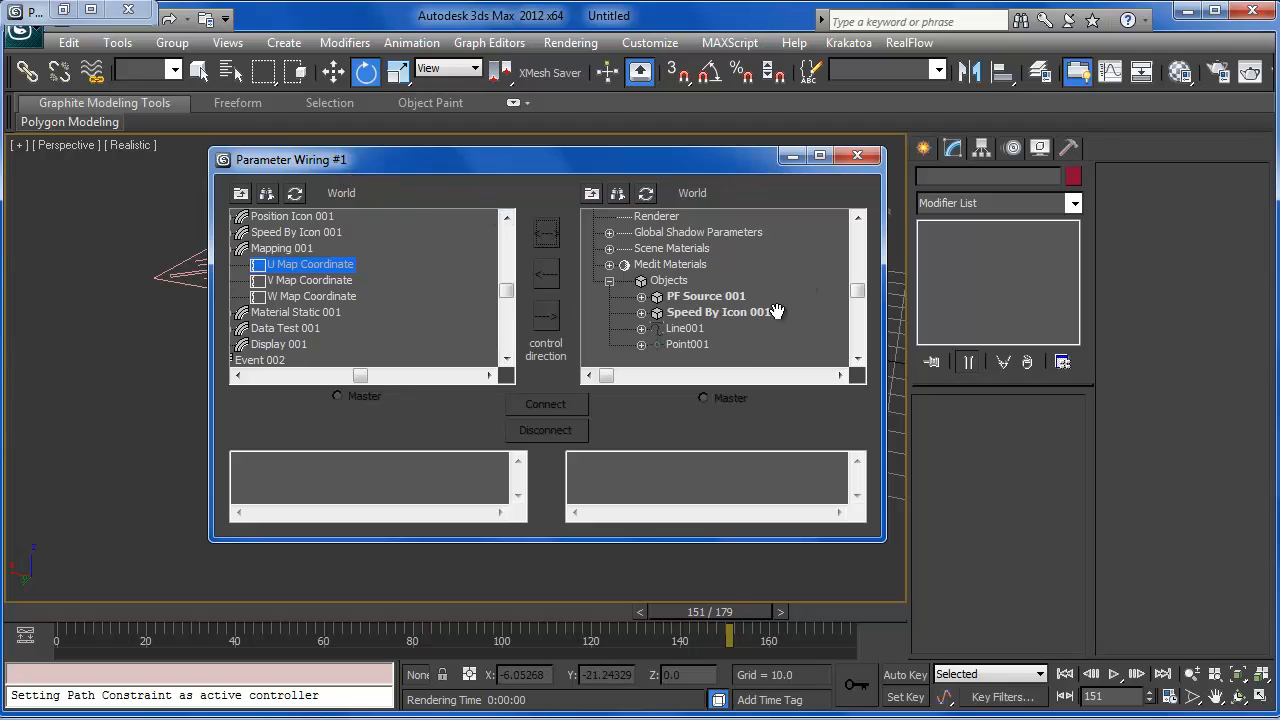
{"action": "left_click", "coordinate": [641, 344]}
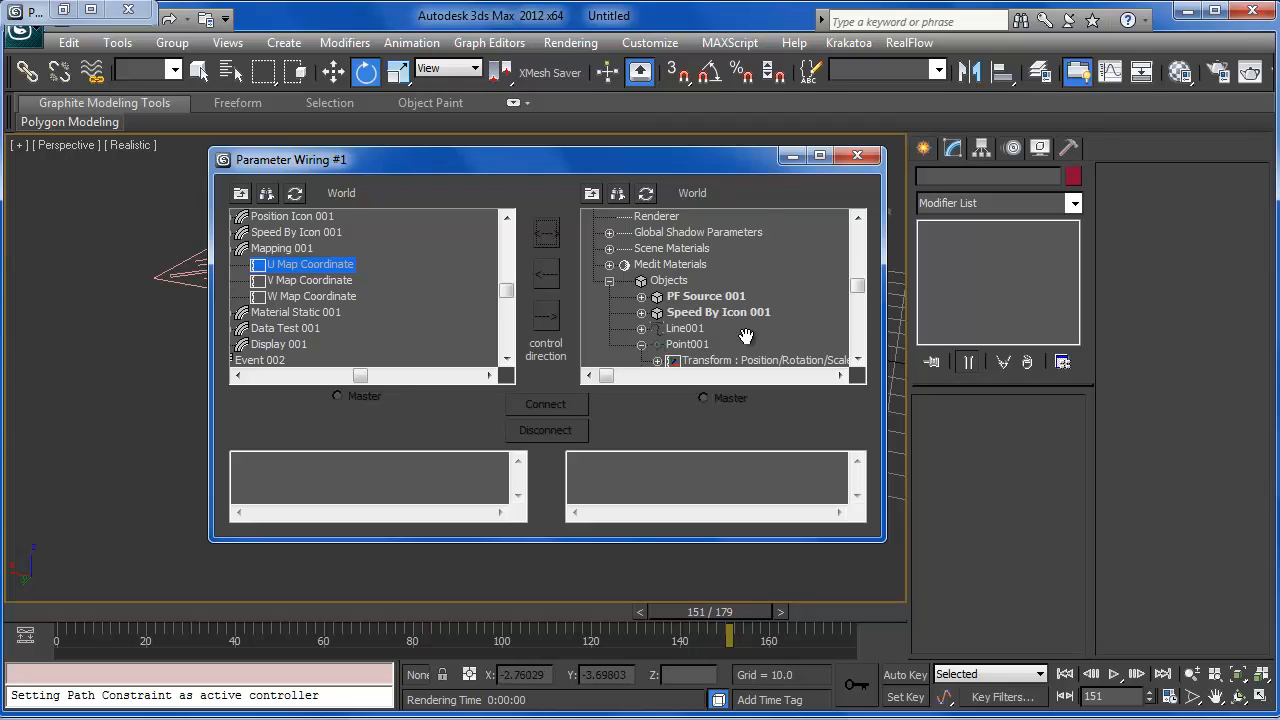
{"action": "scroll", "coordinate": [677, 306], "scroll_direction": "down", "scroll_amount": 2}
{"action": "left_click", "coordinate": [657, 264]}
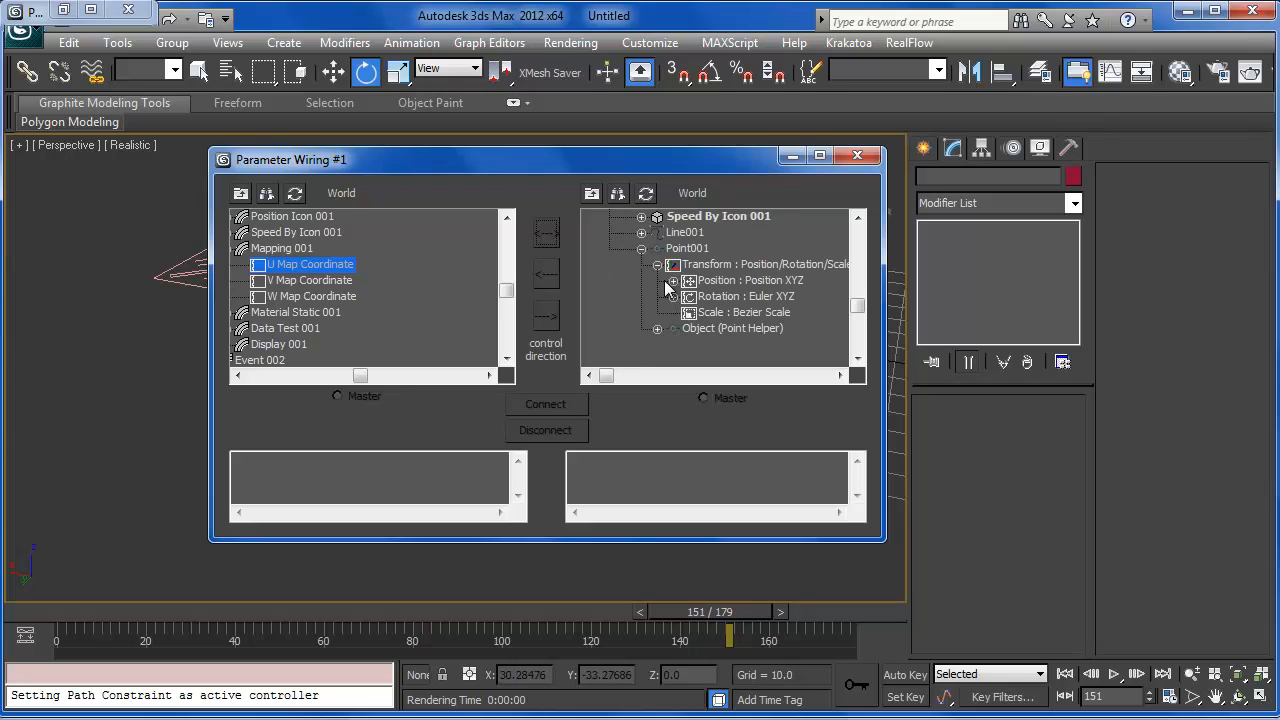
{"action": "left_click", "coordinate": [673, 281]}
{"action": "left_click", "coordinate": [732, 330]}
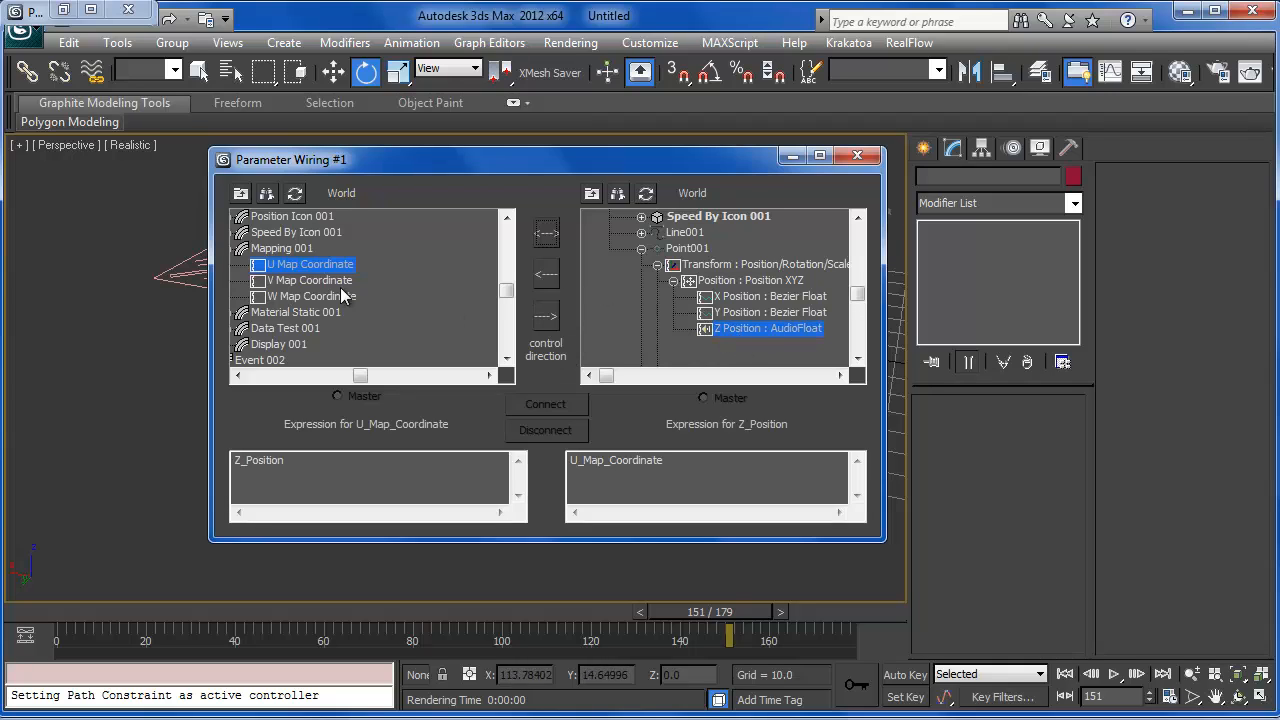
Step: Connect a one-way wire from Point001's Z Position to the U Map Coordinate with the expression Z_Position/30
{"action": "left_click", "coordinate": [545, 276]}
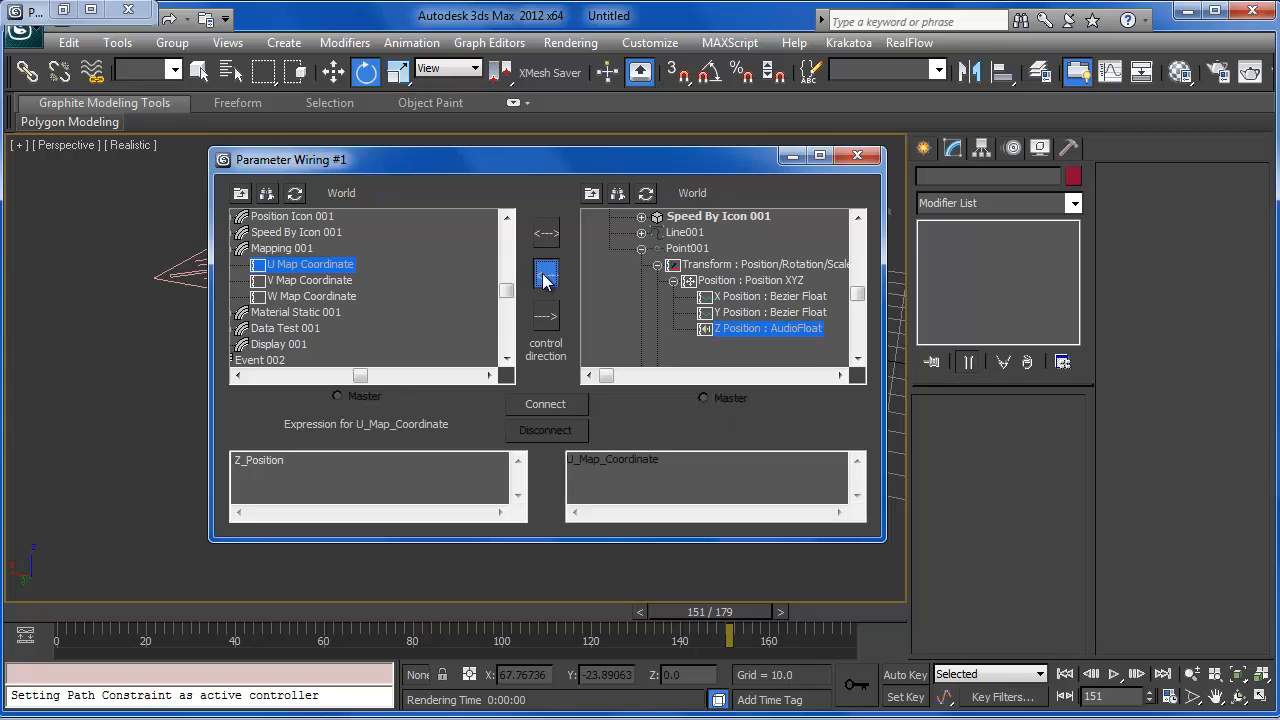
{"action": "left_click", "coordinate": [377, 459]}
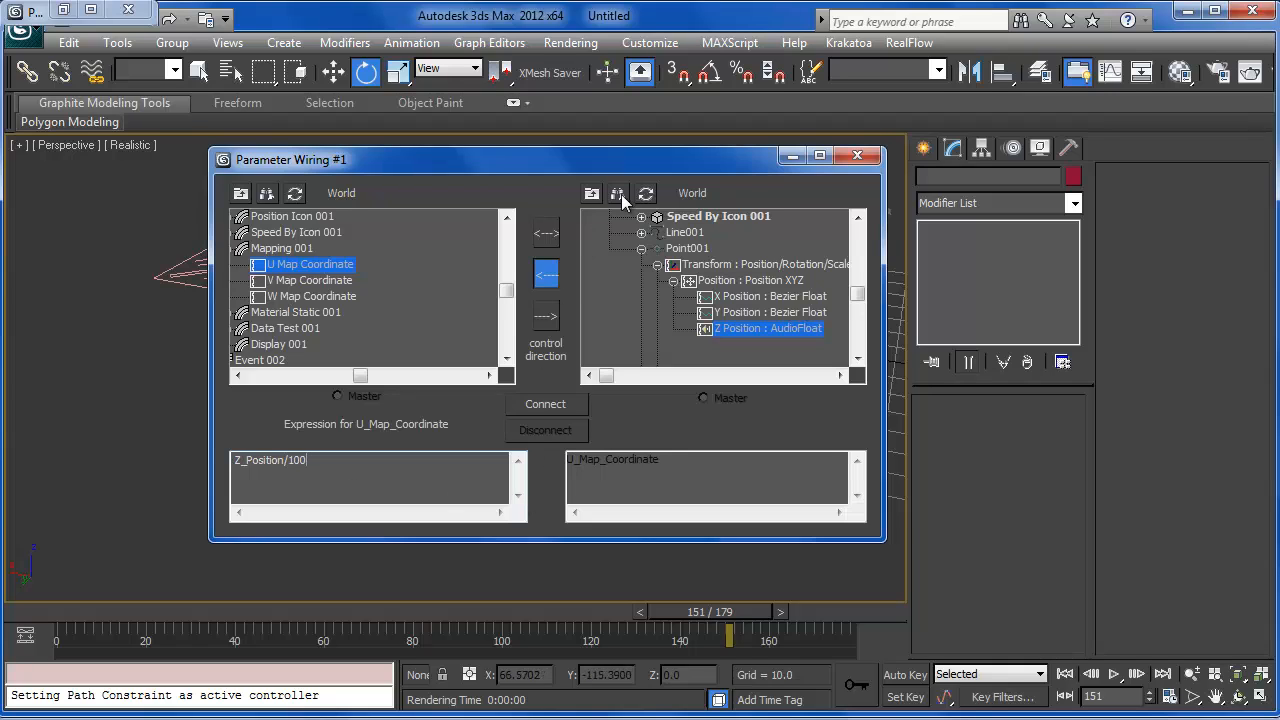
{"action": "left_click_drag", "start_coordinate": [610, 166], "coordinate": [551, 166]}
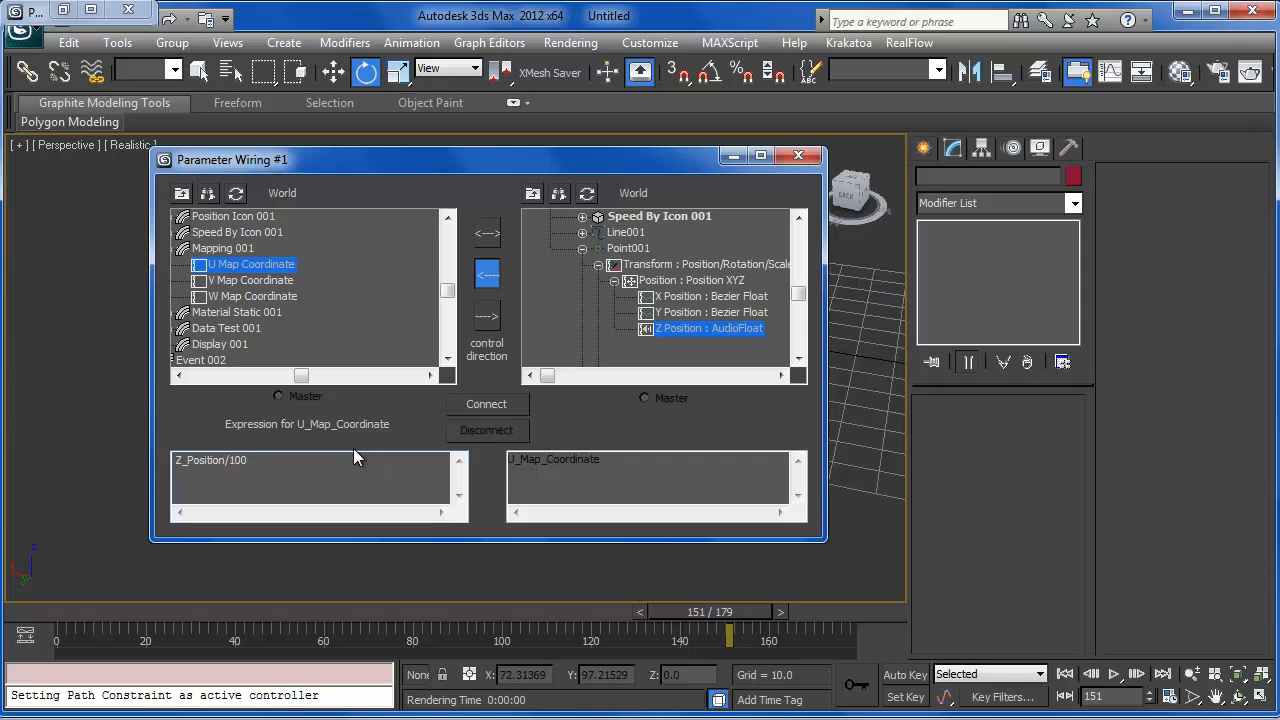
{"action": "left_click_drag", "start_coordinate": [248, 460], "coordinate": [232, 464]}
{"action": "type", "text": "30"}
{"action": "key", "text": "BackSpace"}
{"action": "key", "text": "BackSpace"}
{"action": "type", "text": "30,"}
{"action": "left_click", "coordinate": [486, 404]}
{"action": "left_click", "coordinate": [489, 403]}
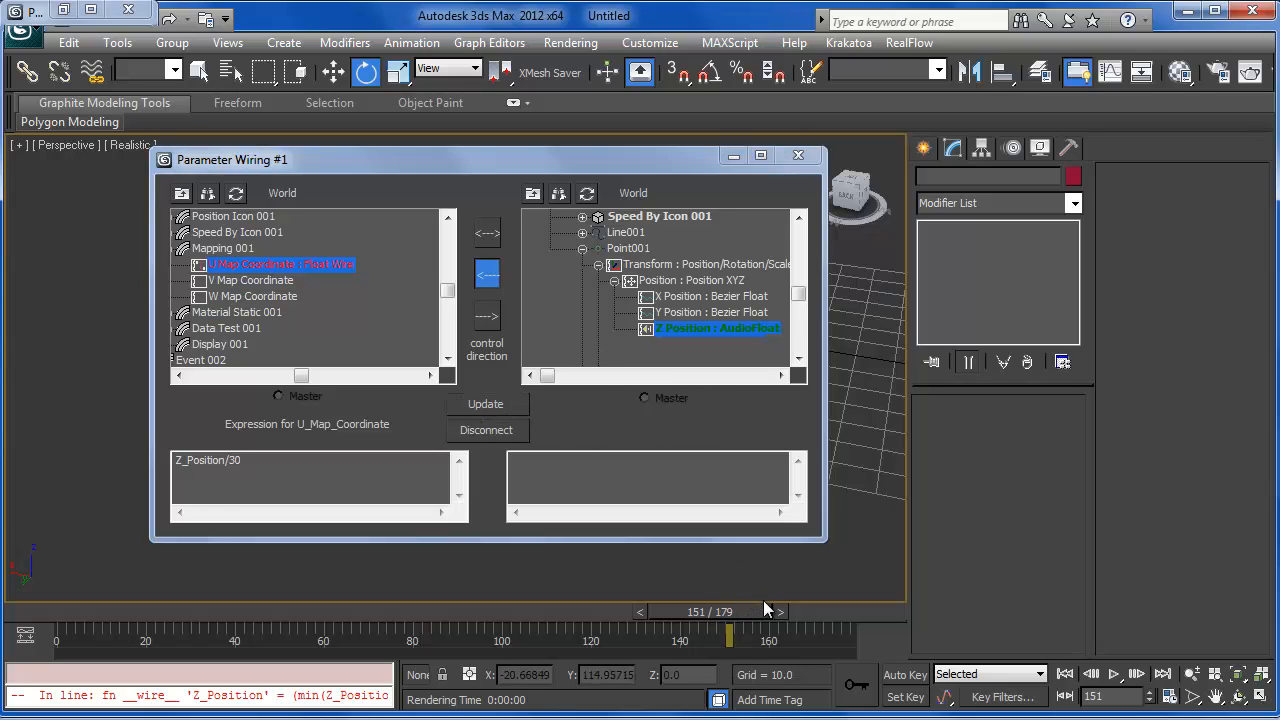
Step: Update the wire with the expression Z_Position/30 and minimize the Parameter Wiring dialog
{"action": "left_click", "coordinate": [302, 483]}
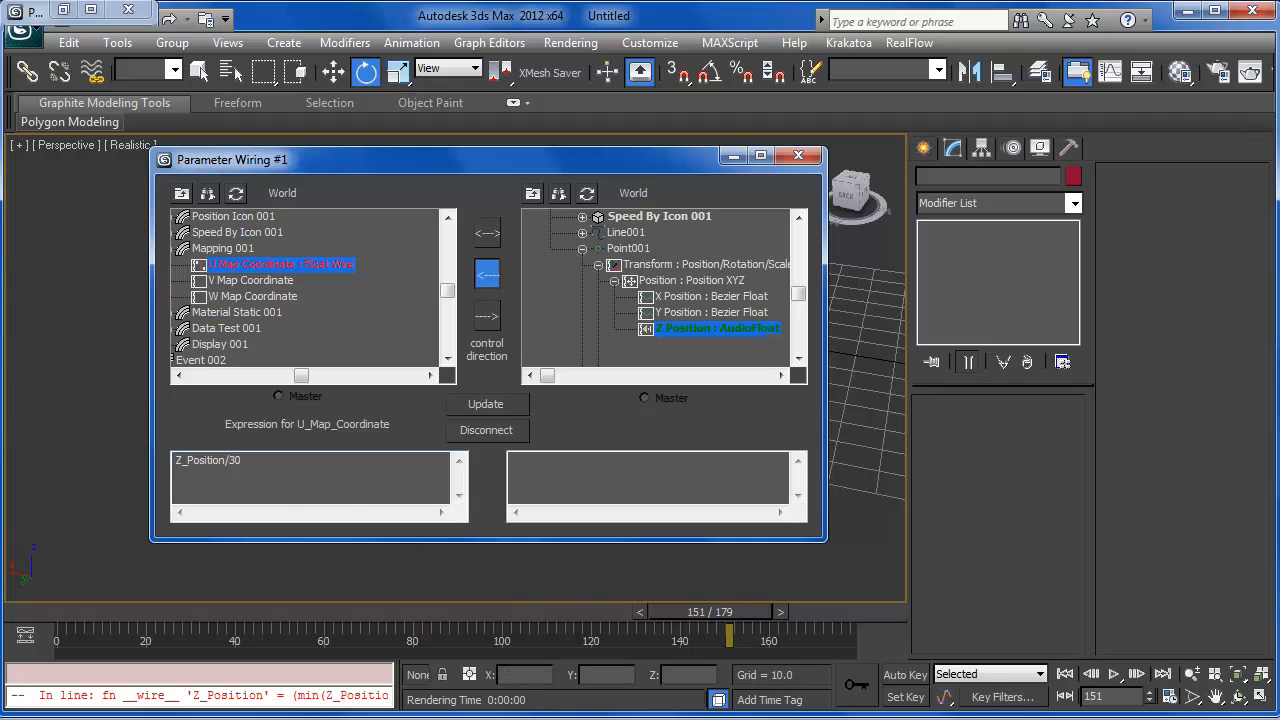
{"action": "left_click", "coordinate": [477, 406]}
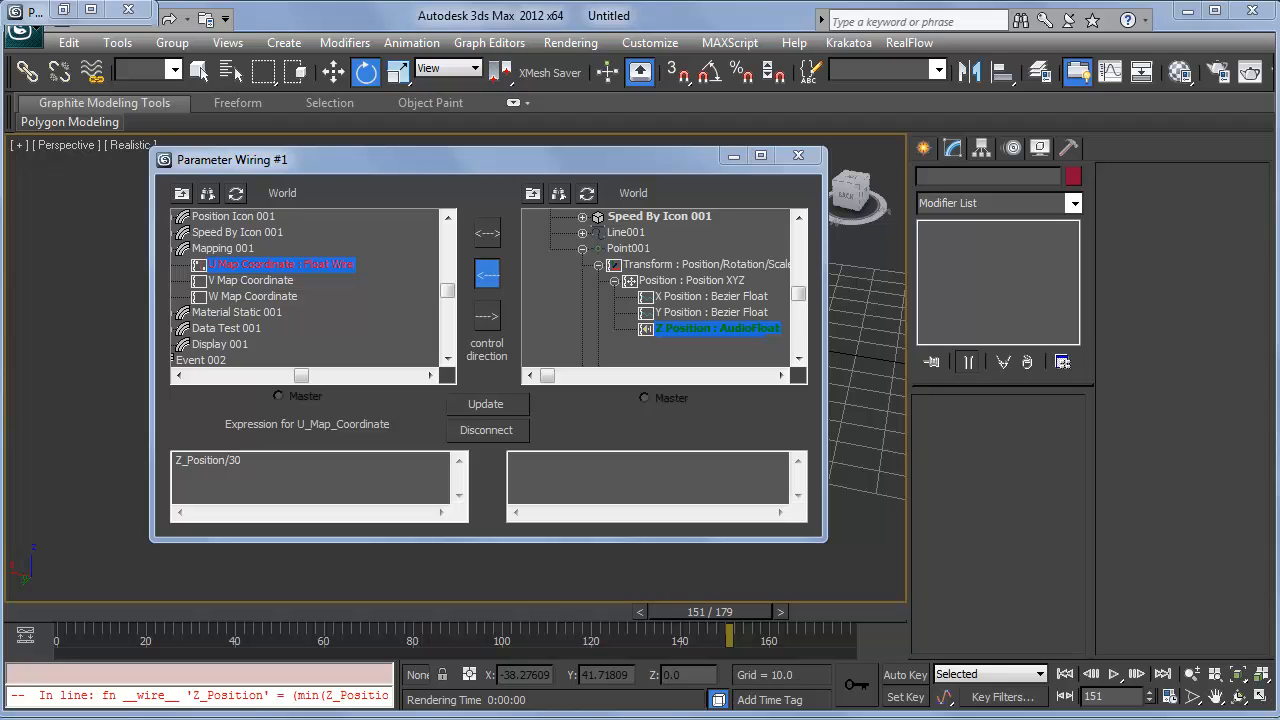
{"action": "left_click", "coordinate": [661, 443]}
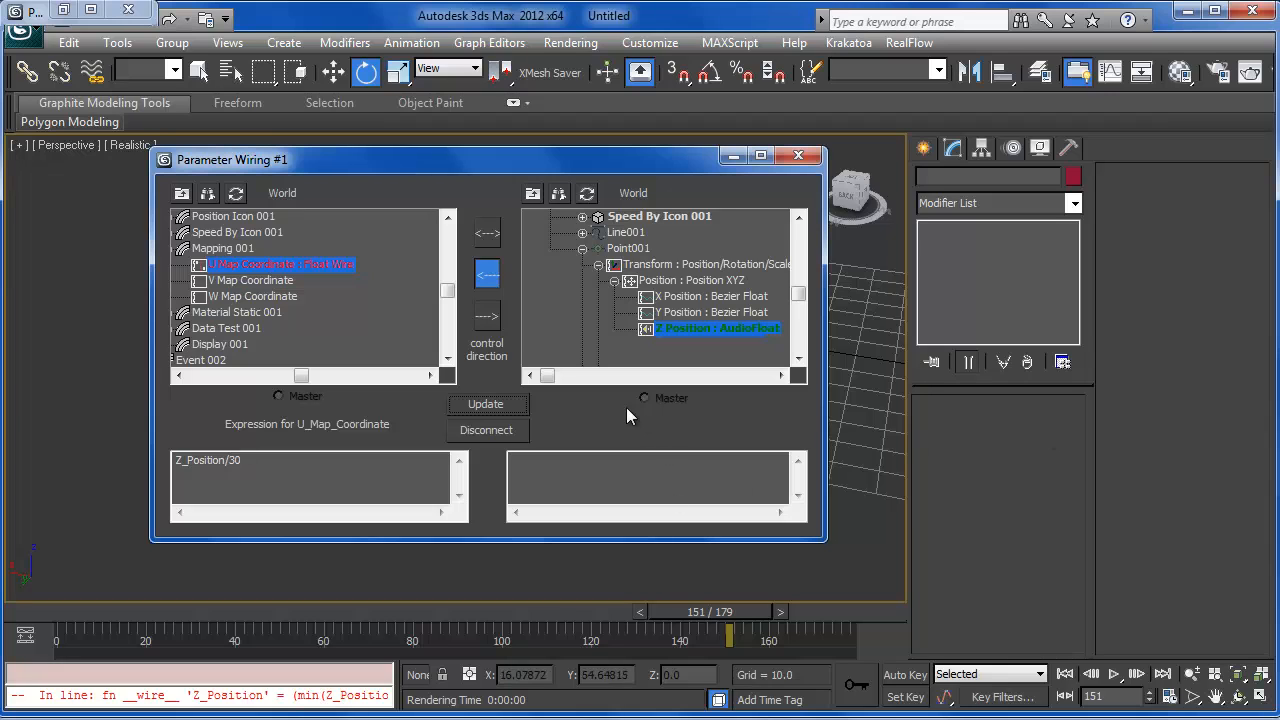
{"action": "left_click", "coordinate": [483, 405]}
{"action": "left_click", "coordinate": [728, 160]}
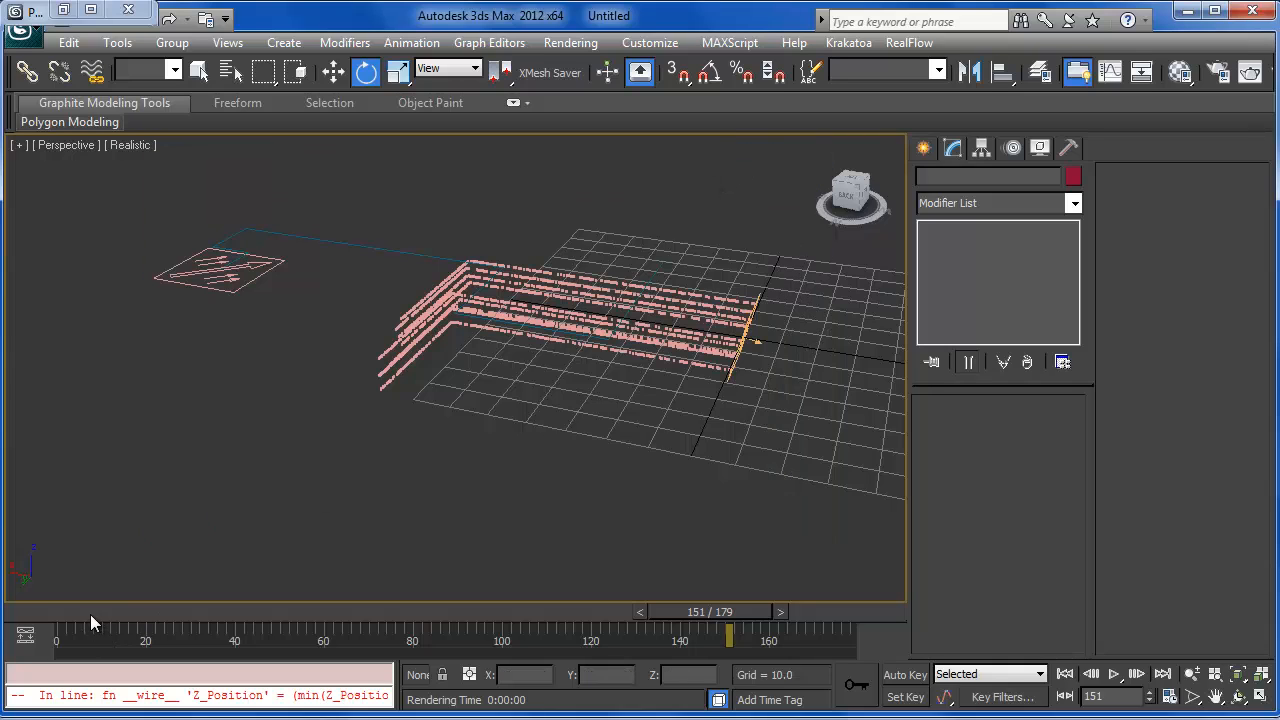
Step: Scrub the timeline to frame 28, render the sequence to check the audio-driven colors, and close the rendered frame window
{"action": "left_click_drag", "start_coordinate": [90, 614], "coordinate": [198, 612]}
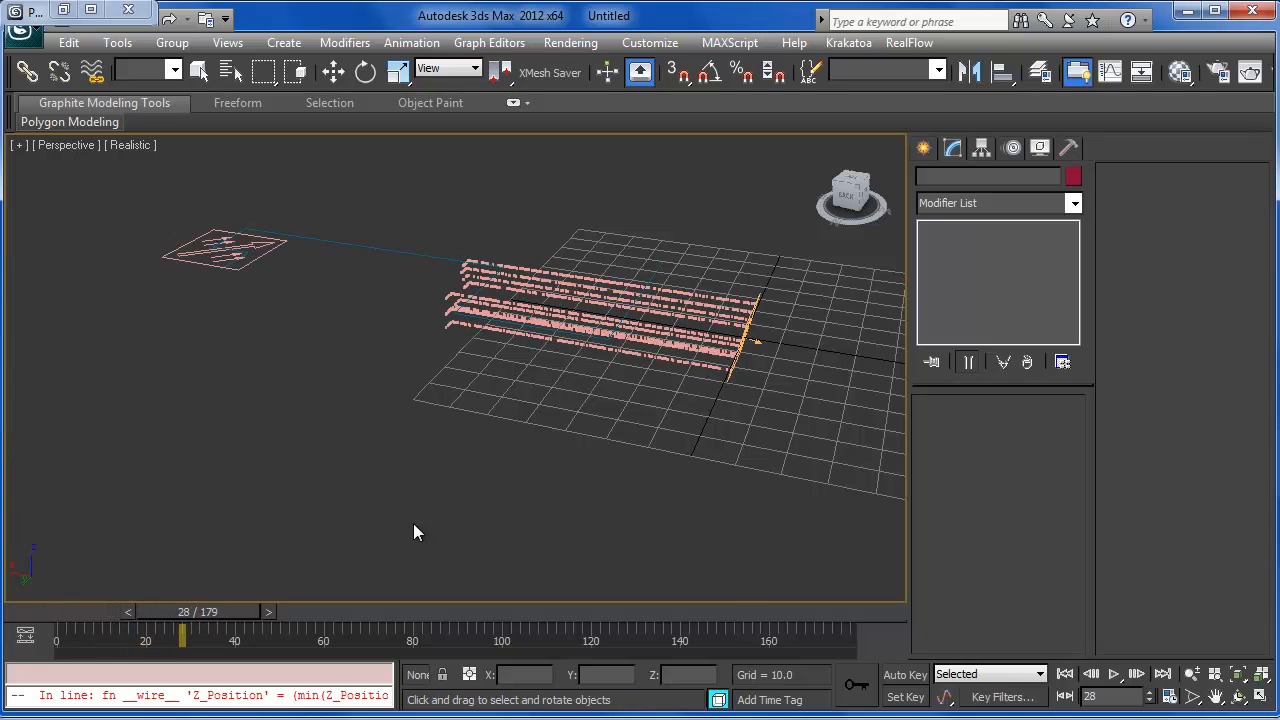
{"action": "middle_click_drag", "start_coordinate": [676, 430], "coordinate": [537, 478]}
{"action": "key", "text": "shift+q"}
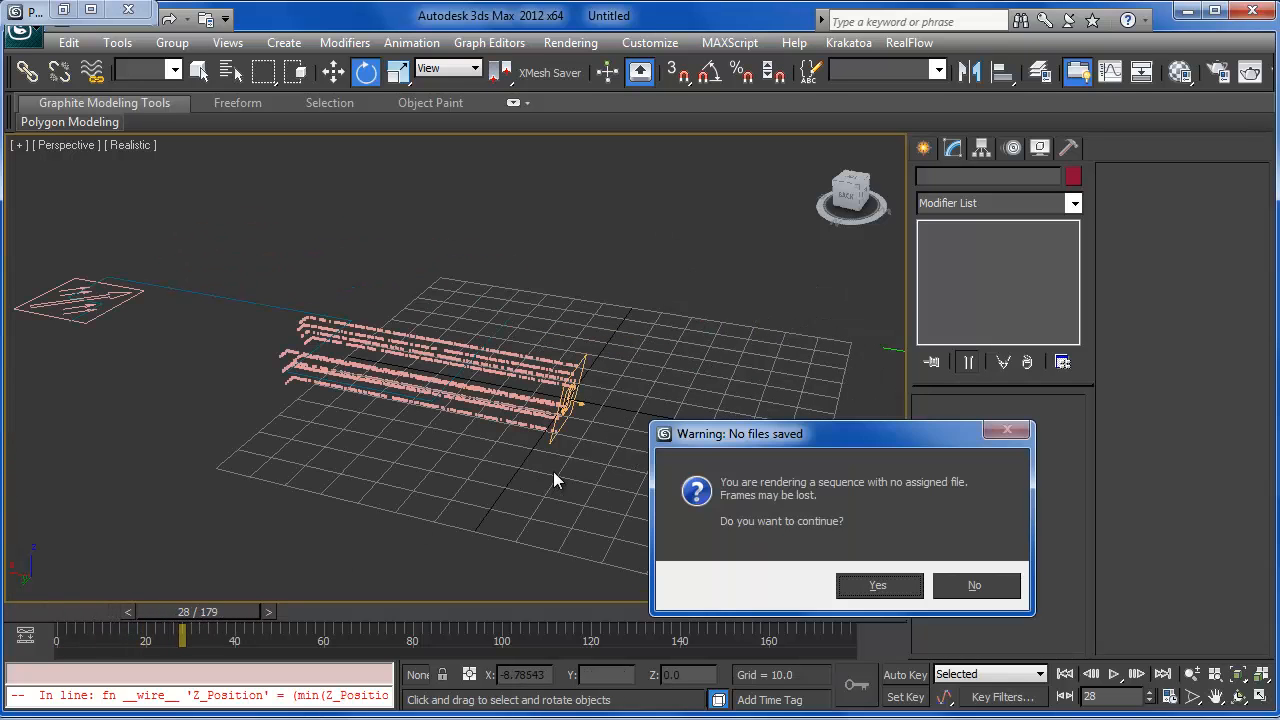
{"action": "left_click", "coordinate": [888, 590]}
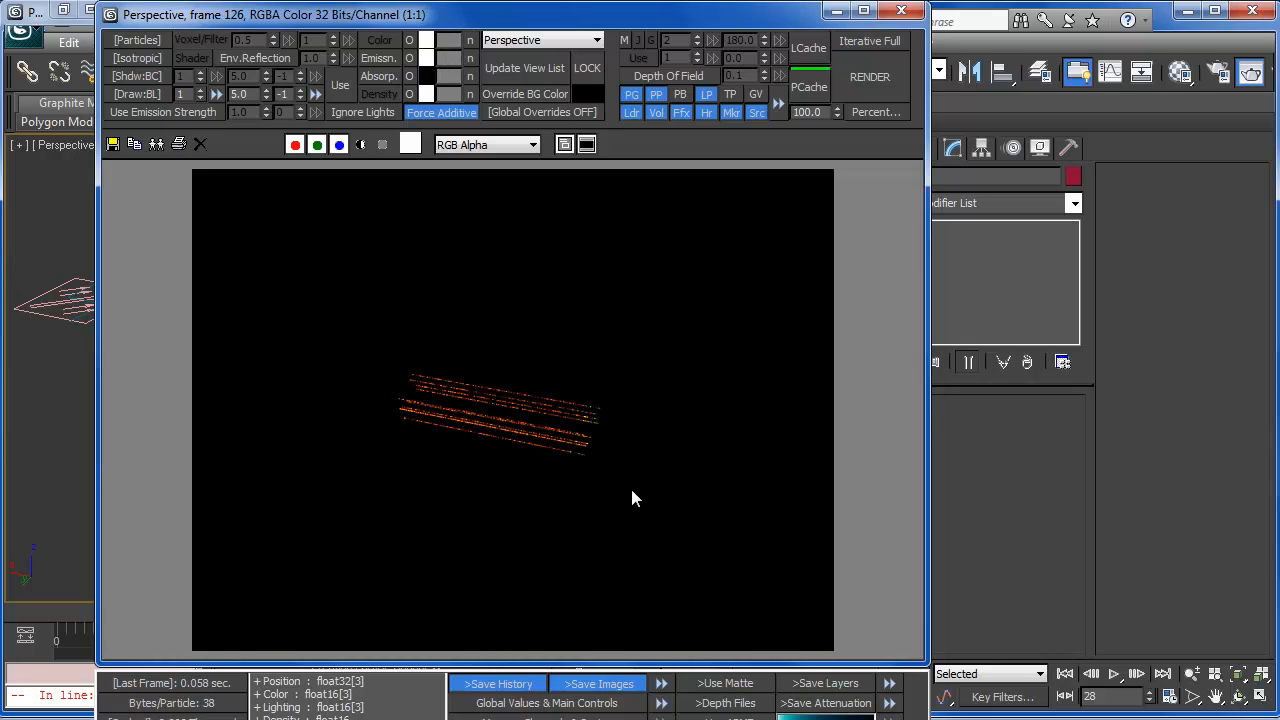
{"action": "left_click", "coordinate": [900, 10]}
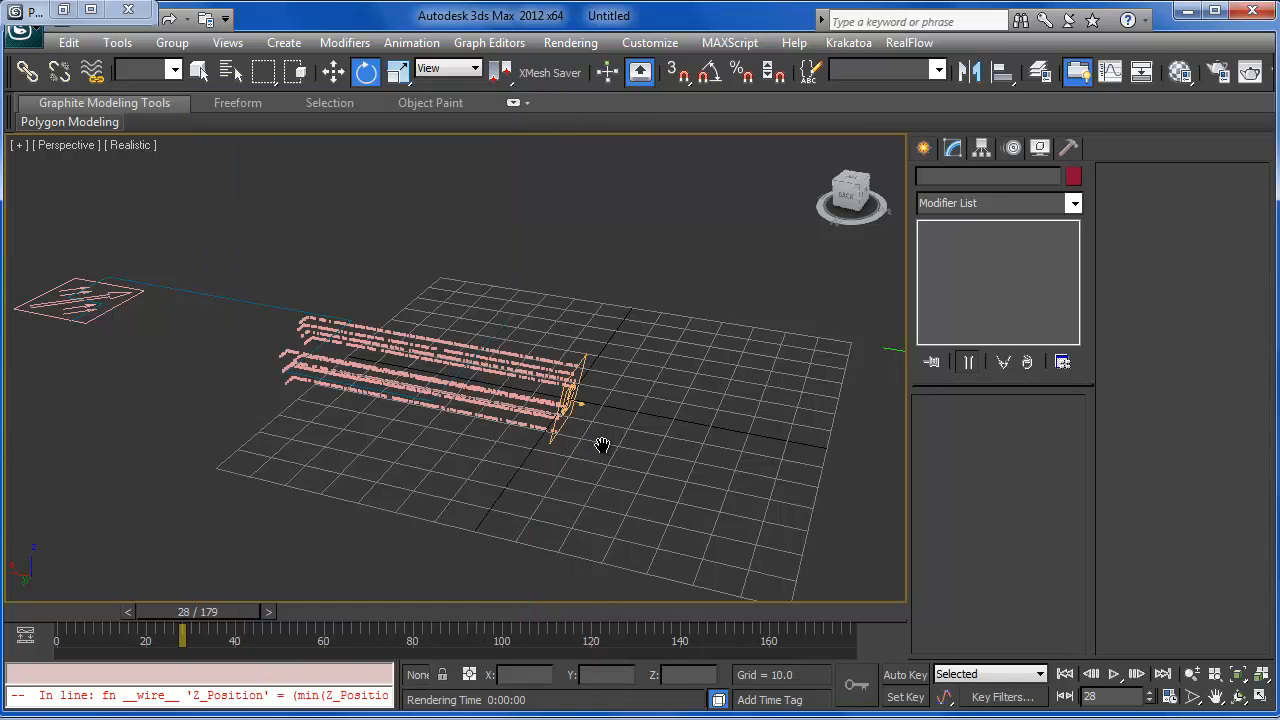
{"action": "mouse_move", "coordinate": [602, 445]}
{"action": "middle_mouse_down"}
{"action": "mouse_move", "coordinate": [623, 449]}
{"action": "mouse_move", "coordinate": [634, 407]}
{"action": "middle_mouse_up"}
{"action": "scroll", "coordinate": [634, 407], "scroll_direction": "up", "scroll_amount": 3}
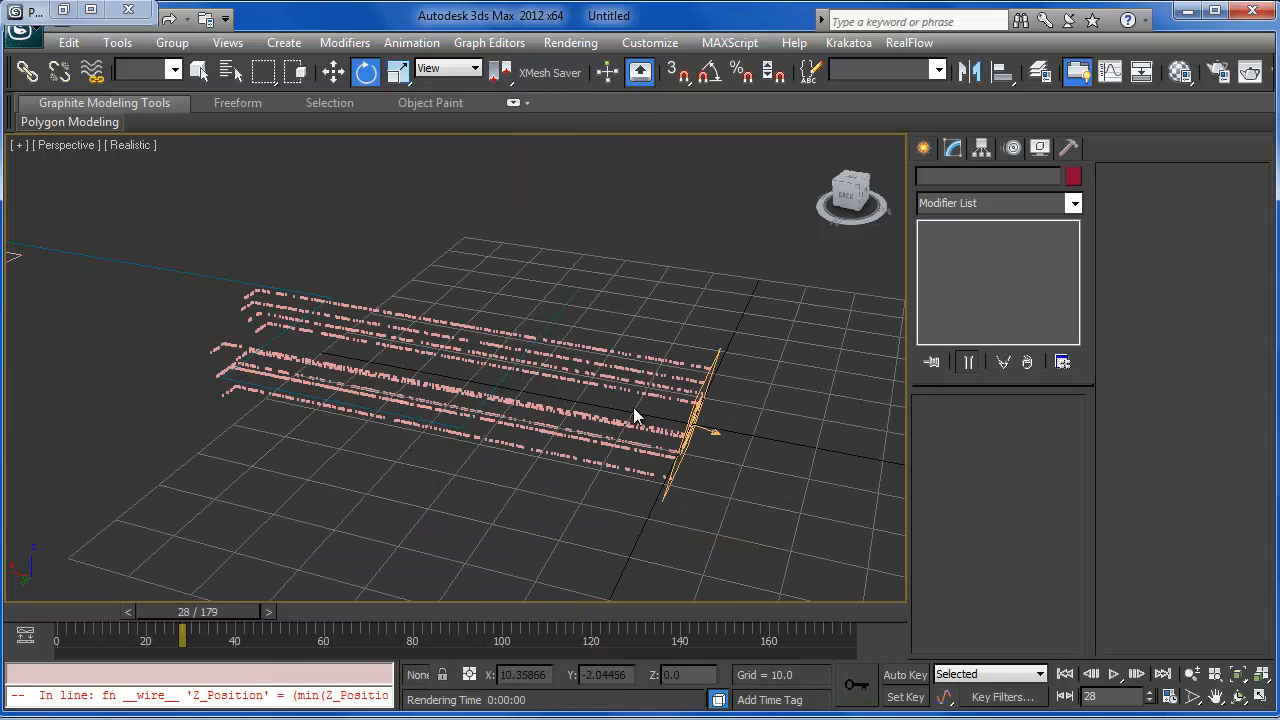
{"action": "scroll", "coordinate": [633, 407], "scroll_direction": "down", "scroll_amount": 3}
{"action": "mouse_move", "coordinate": [599, 459]}
{"action": "middle_mouse_down", "text": "alt"}
{"action": "mouse_move", "coordinate": [666, 441]}
{"action": "mouse_move", "coordinate": [545, 470]}
{"action": "middle_mouse_up", "text": "alt"}
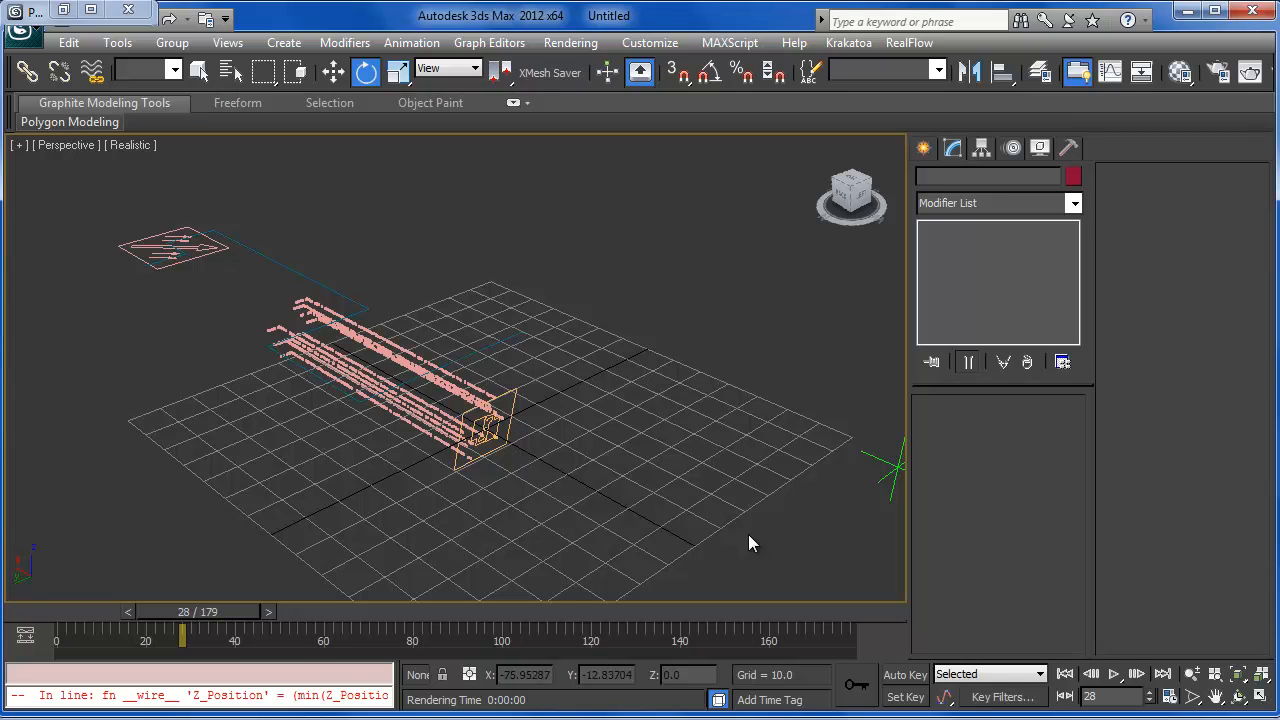
{"action": "middle_click_drag", "start_coordinate": [585, 505], "coordinate": [646, 506]}
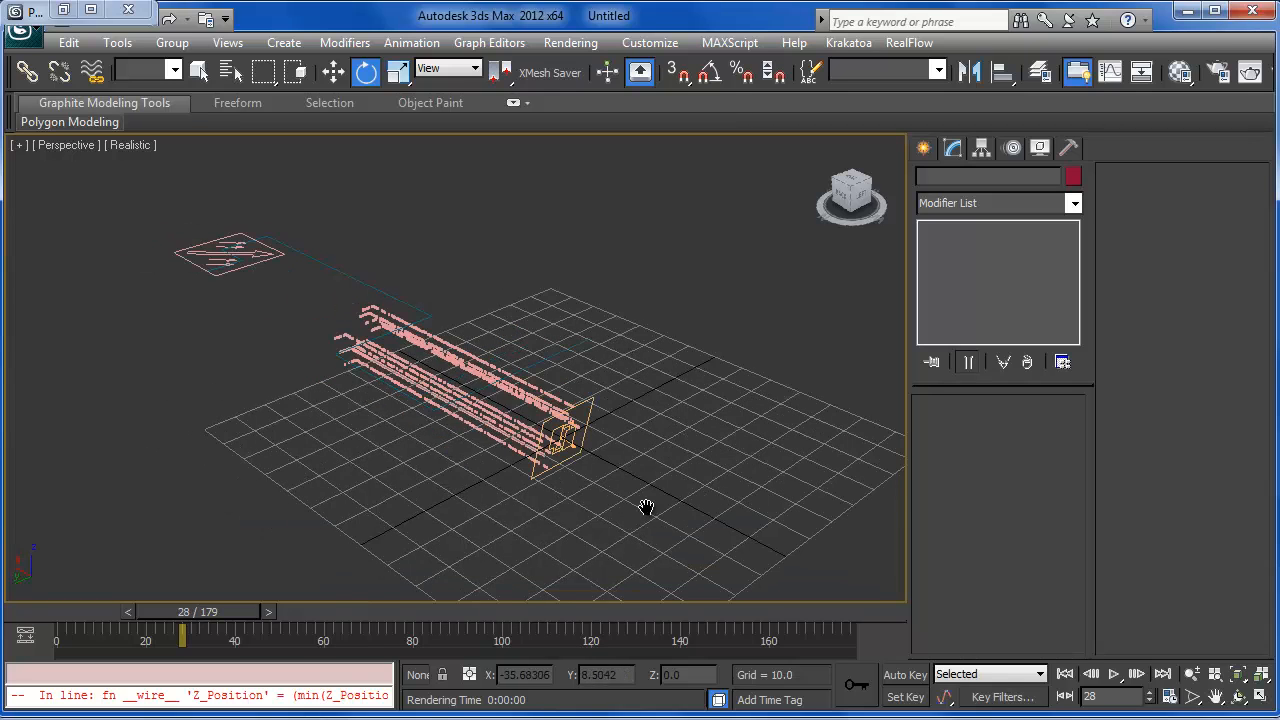
{"action": "scroll", "coordinate": [646, 508], "scroll_direction": "up", "scroll_amount": 3}
{"action": "scroll", "coordinate": [623, 485], "scroll_direction": "down", "scroll_amount": 4}
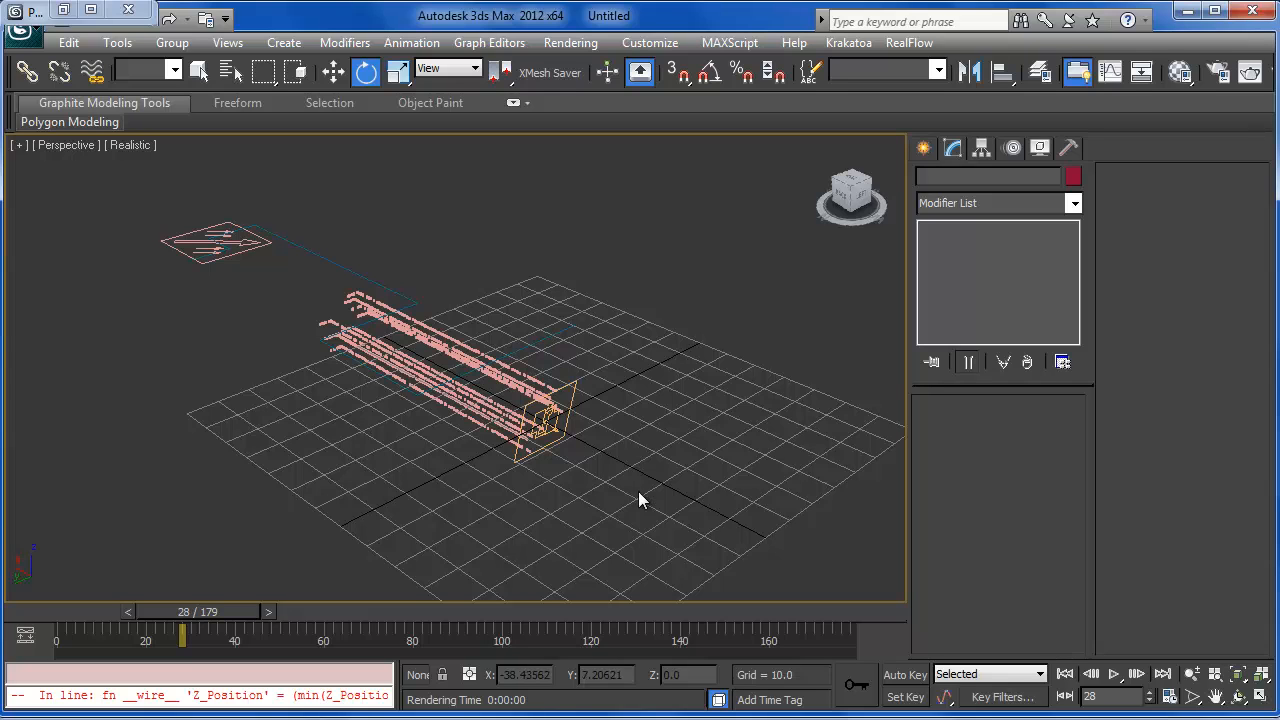
{"action": "scroll", "coordinate": [638, 491], "scroll_direction": "down", "scroll_amount": 5}
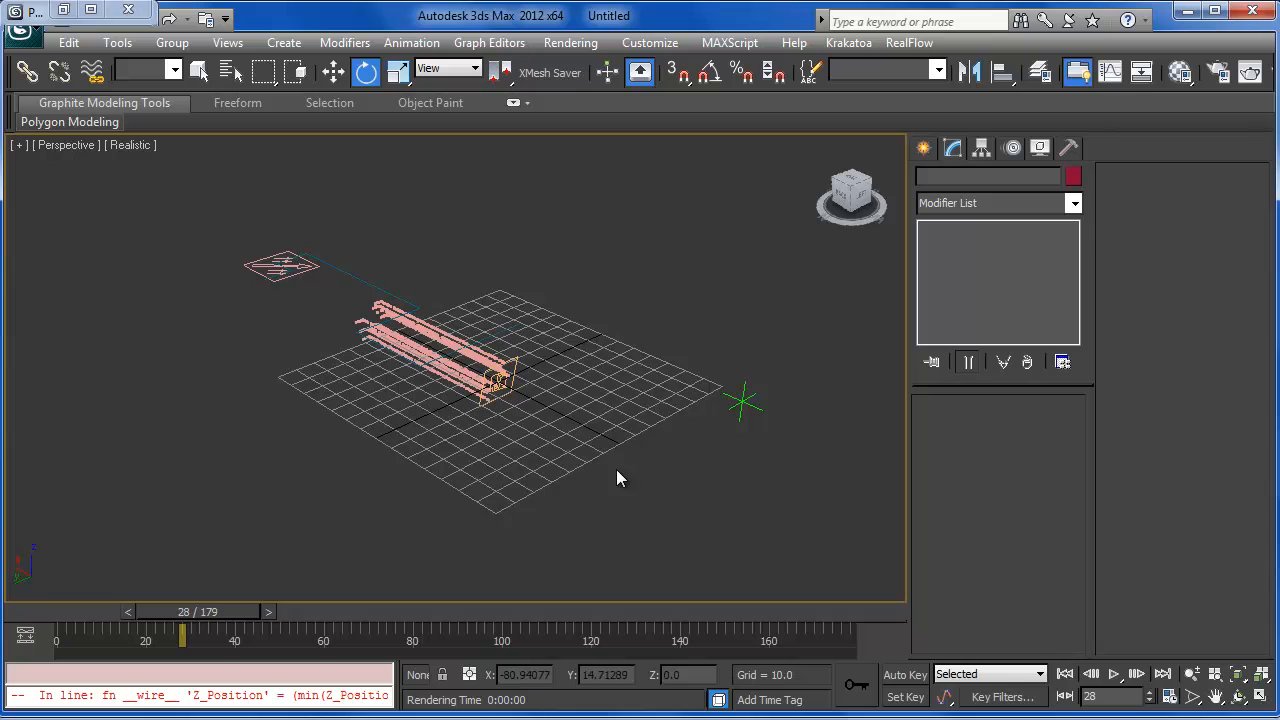
{"action": "middle_click_drag", "start_coordinate": [616, 477], "coordinate": [611, 503]}
{"action": "scroll", "coordinate": [615, 503], "scroll_direction": "down", "scroll_amount": 3}
{"action": "scroll", "coordinate": [614, 505], "scroll_direction": "up", "scroll_amount": 3}
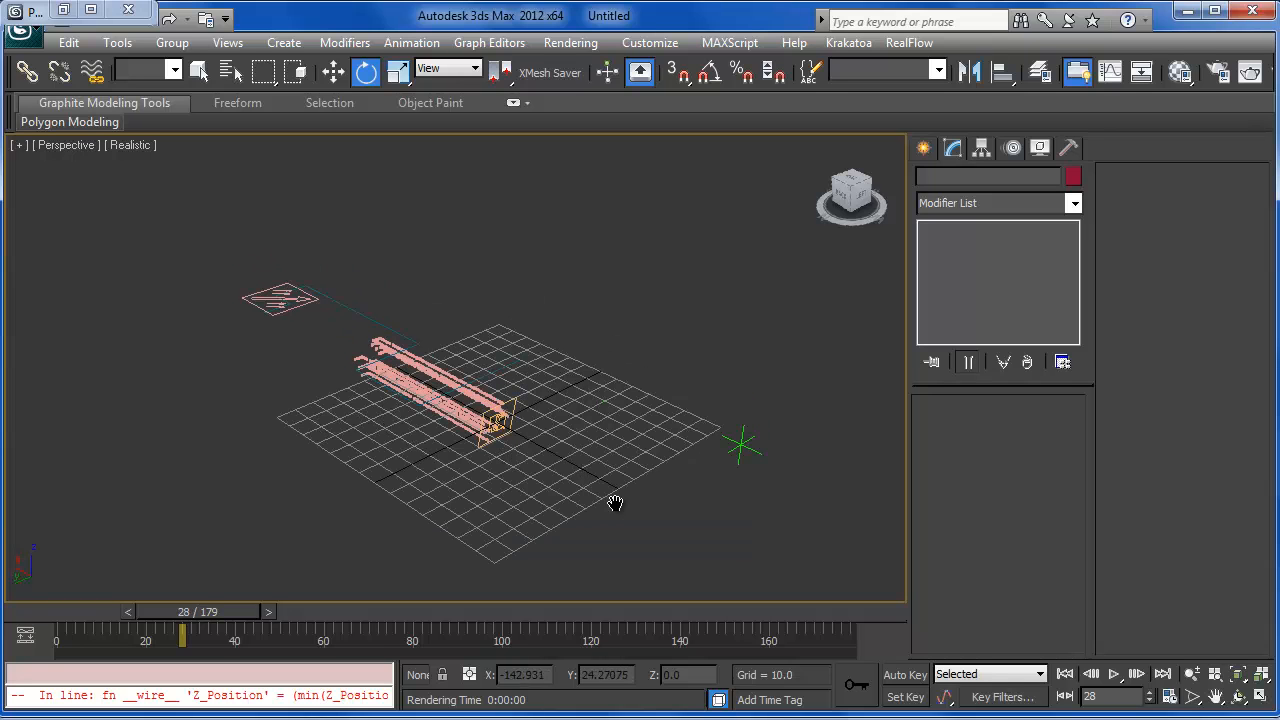
{"action": "scroll", "coordinate": [578, 478], "scroll_direction": "up", "scroll_amount": 4}
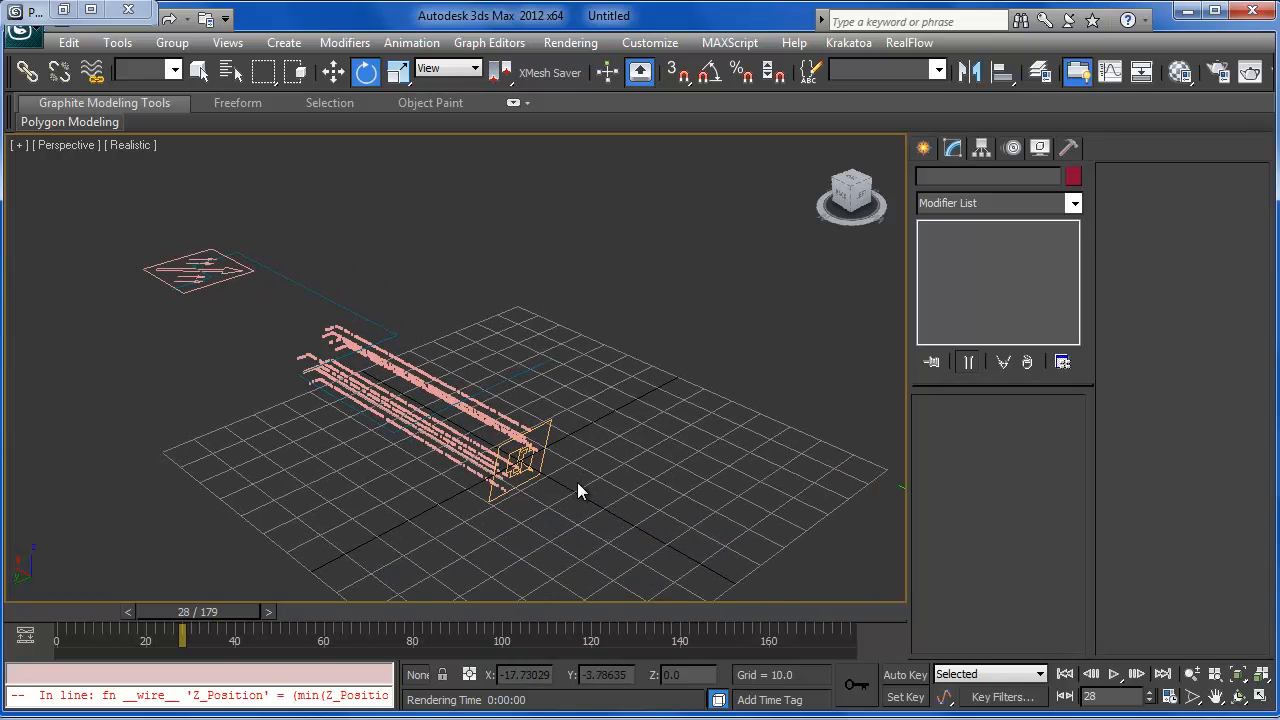
{"action": "scroll", "coordinate": [578, 480], "scroll_direction": "down", "scroll_amount": 5}
{"action": "scroll", "coordinate": [596, 467], "scroll_direction": "up", "scroll_amount": 3}
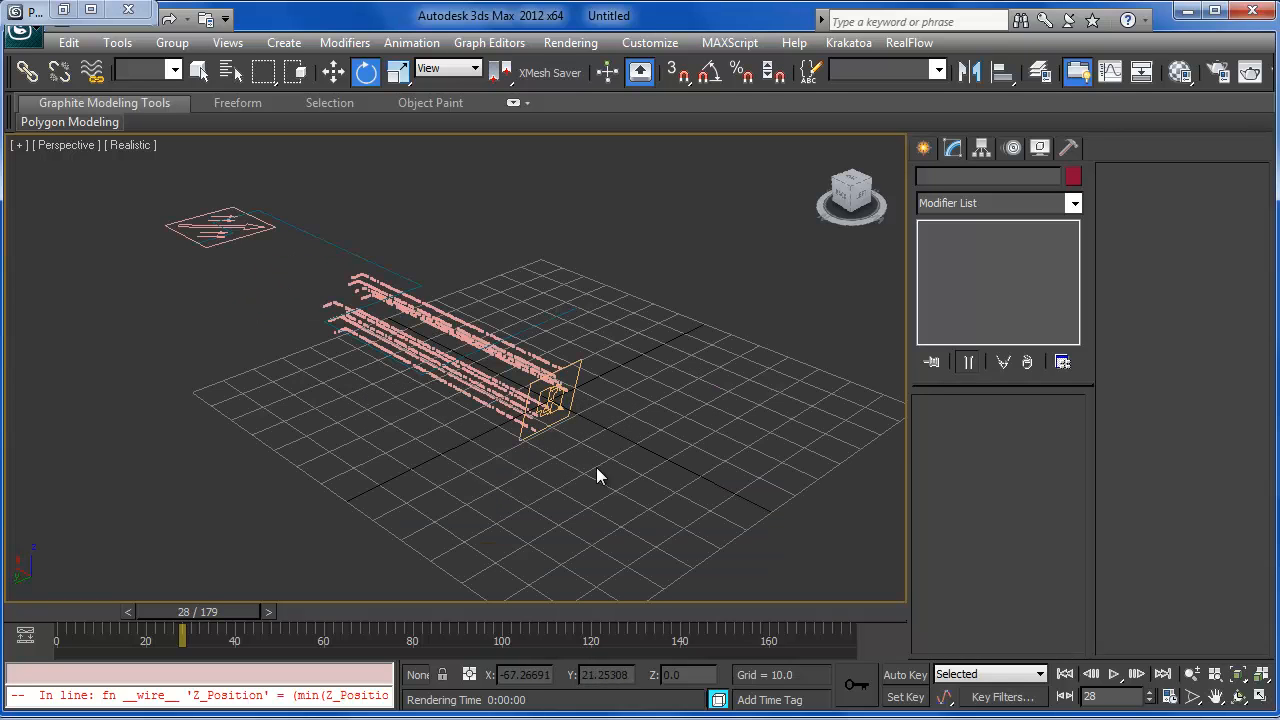
{"action": "middle_click_drag", "start_coordinate": [596, 467], "coordinate": [714, 477]}
{"action": "scroll", "coordinate": [630, 459], "scroll_direction": "down", "scroll_amount": 3}
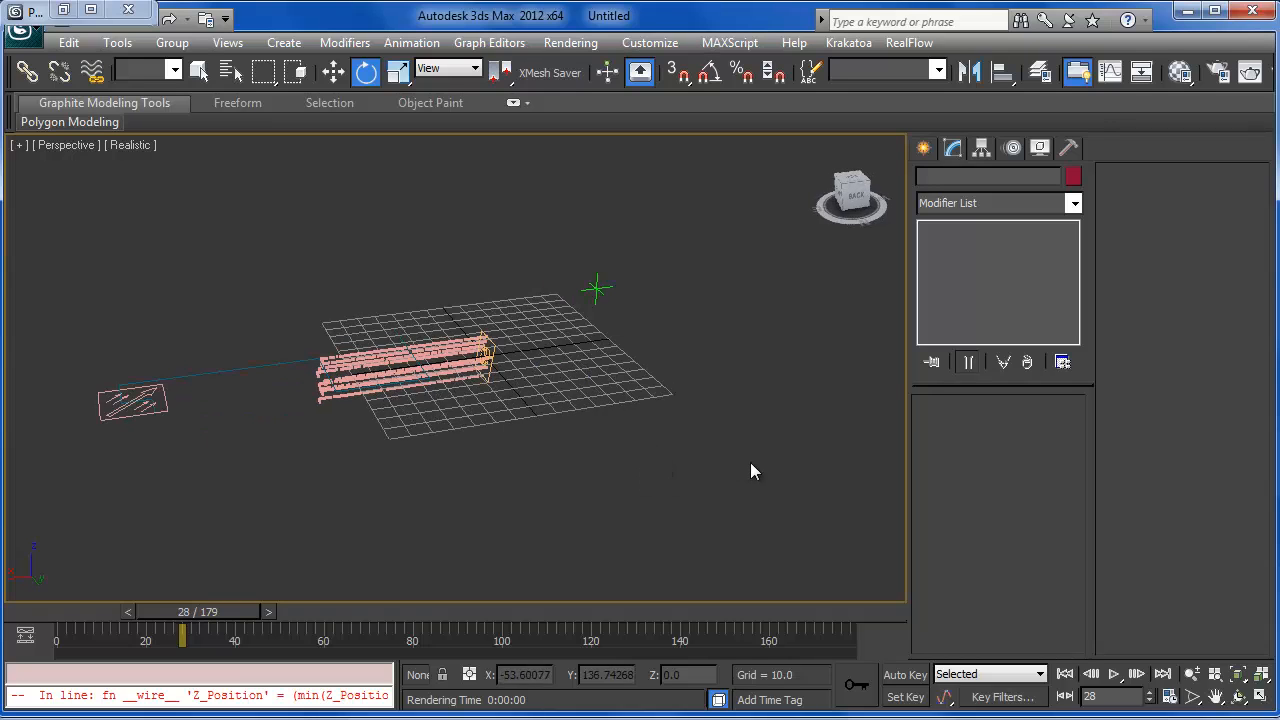